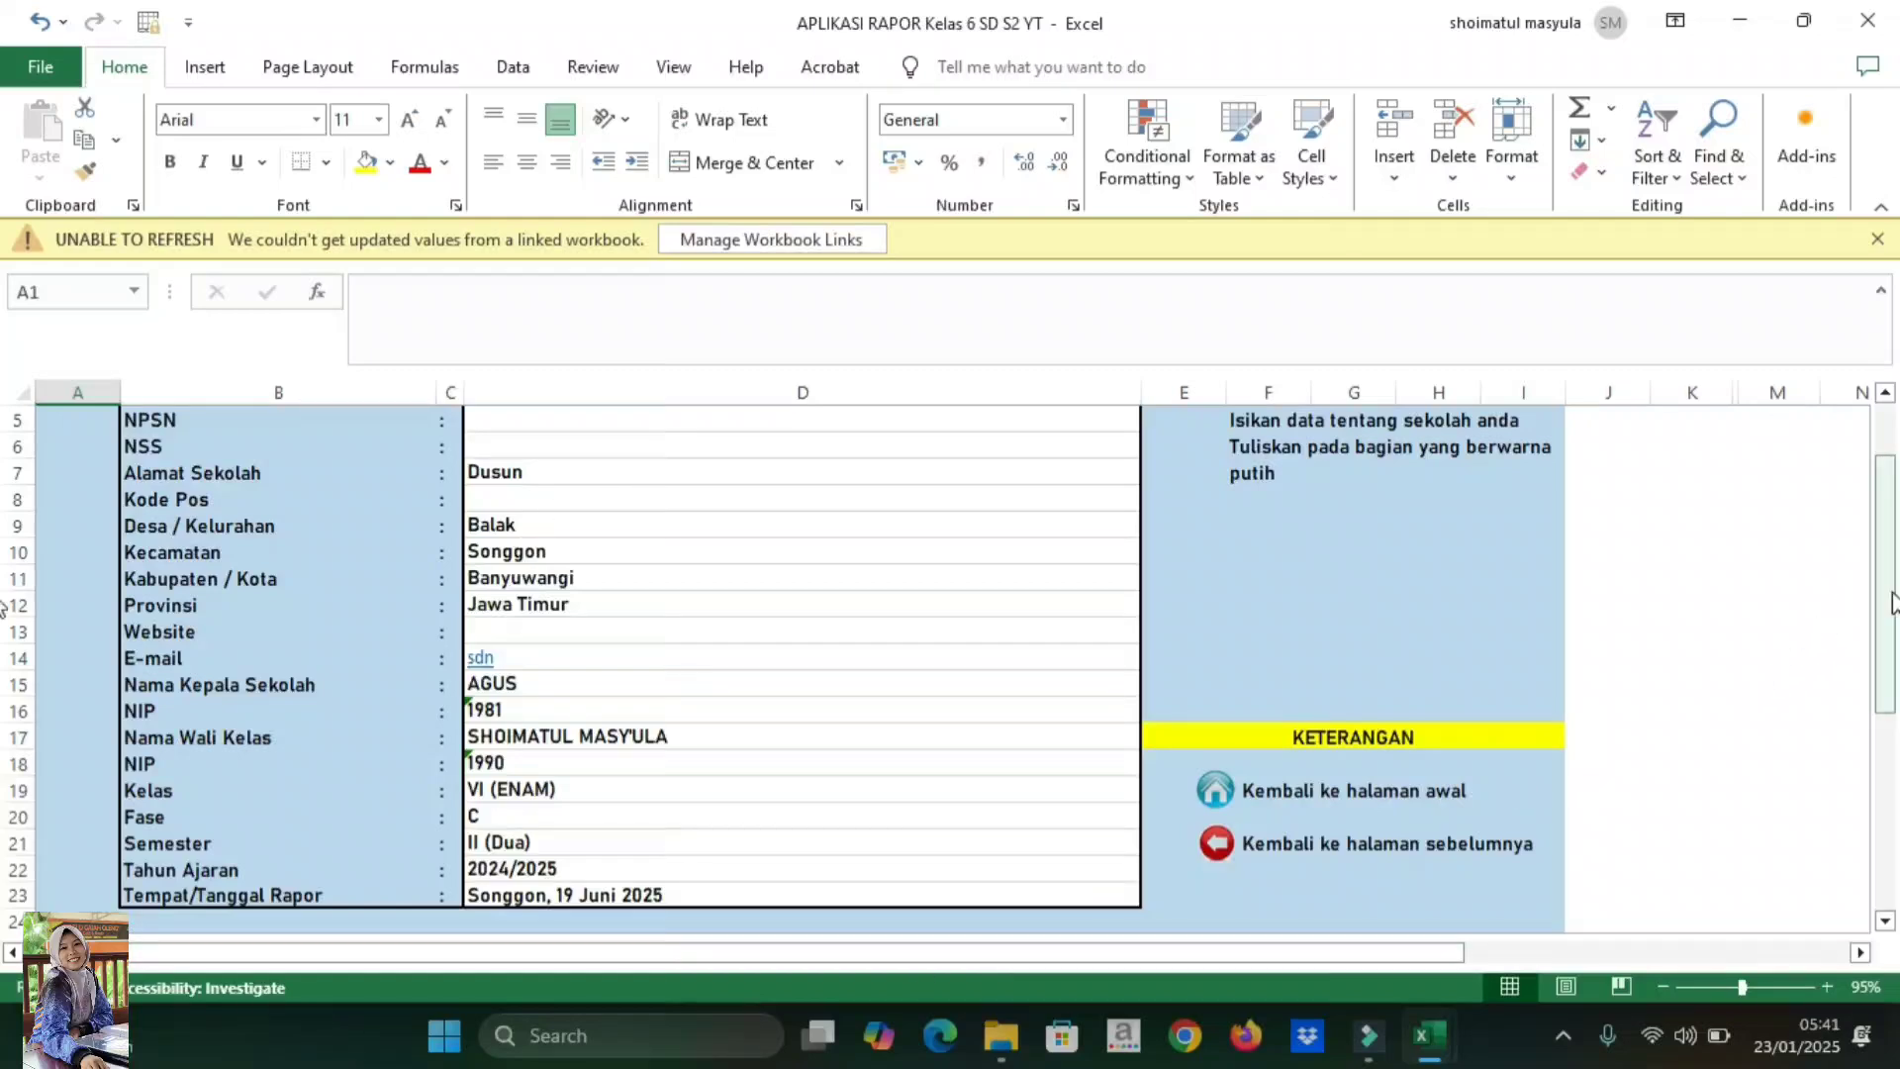
- Return from the school data sheet to the main menu and open the DATA SISWA sheet
drag(1885, 594, 1892, 551)
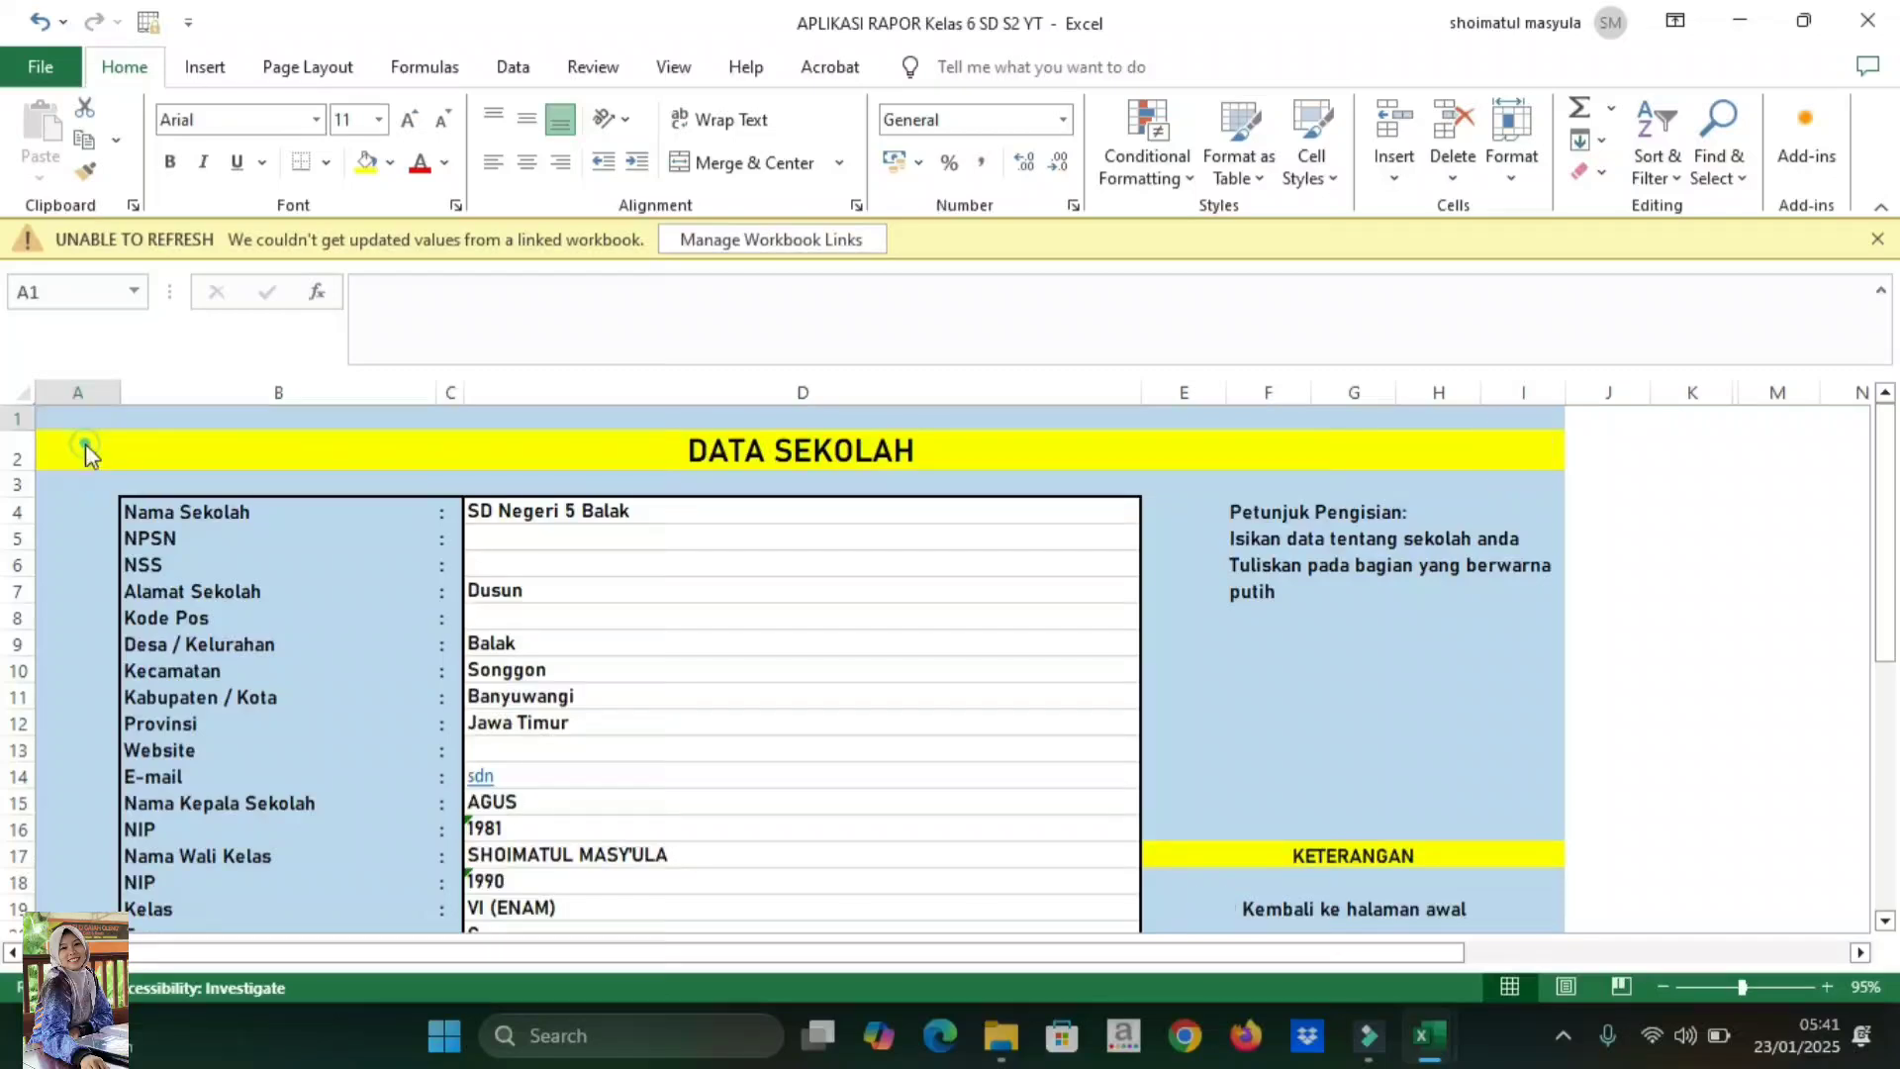
click(86, 450)
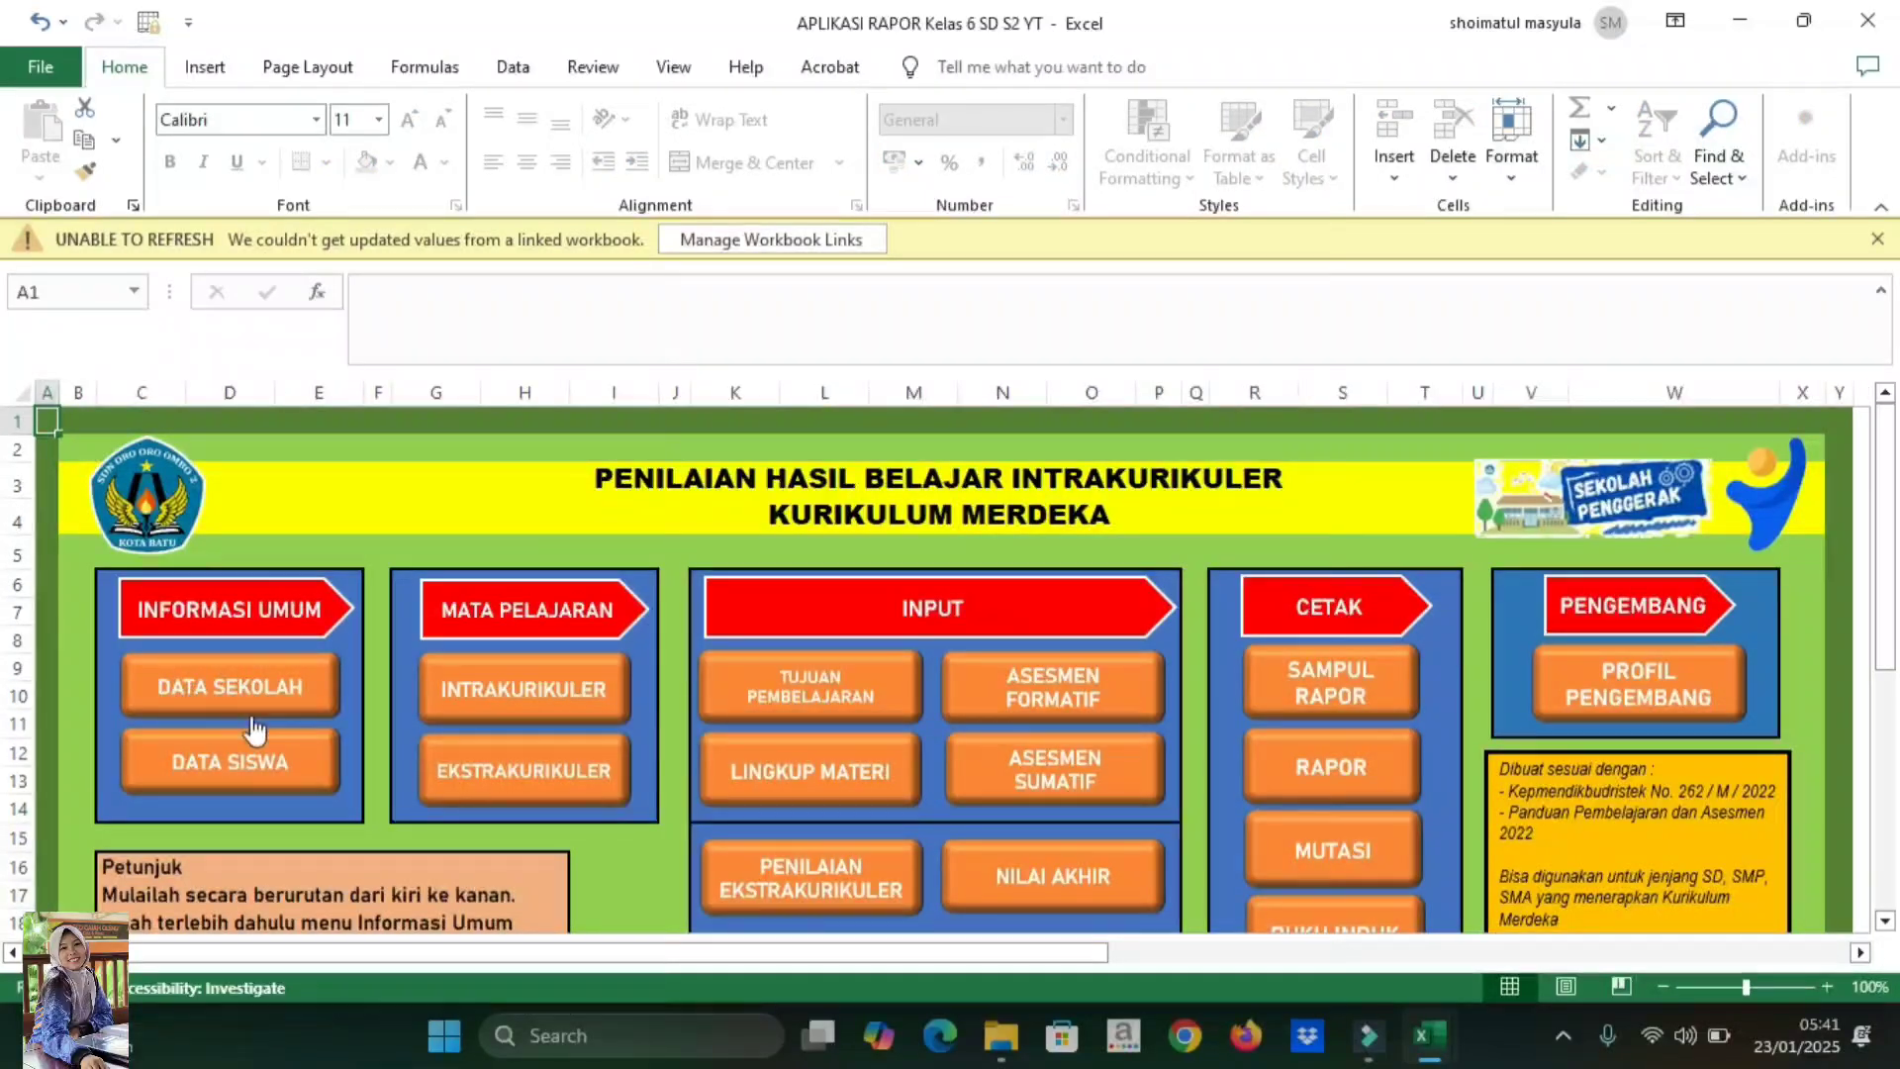
click(208, 768)
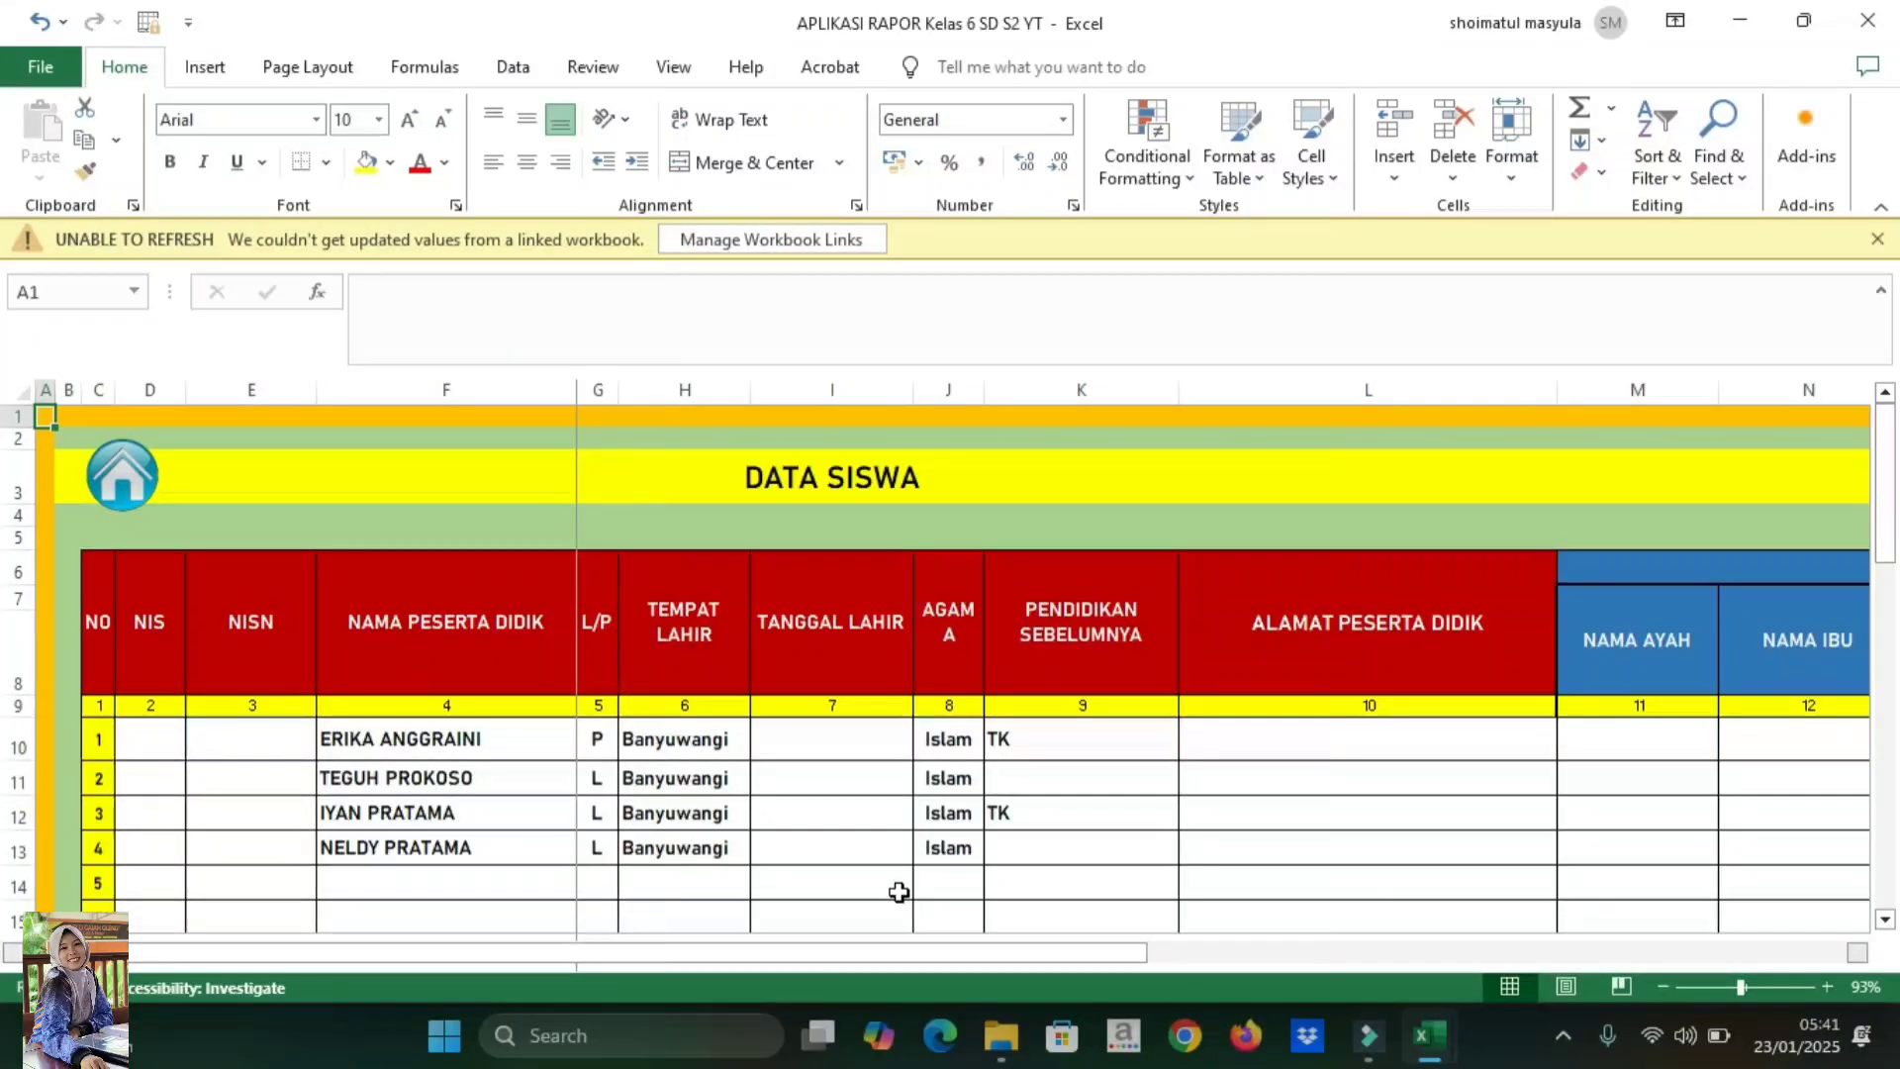
- Record attendance under KEHADIRAN: 5 sick days (S) for the first student and 3 excused days (I) for the second
drag(1072, 952, 1604, 1015)
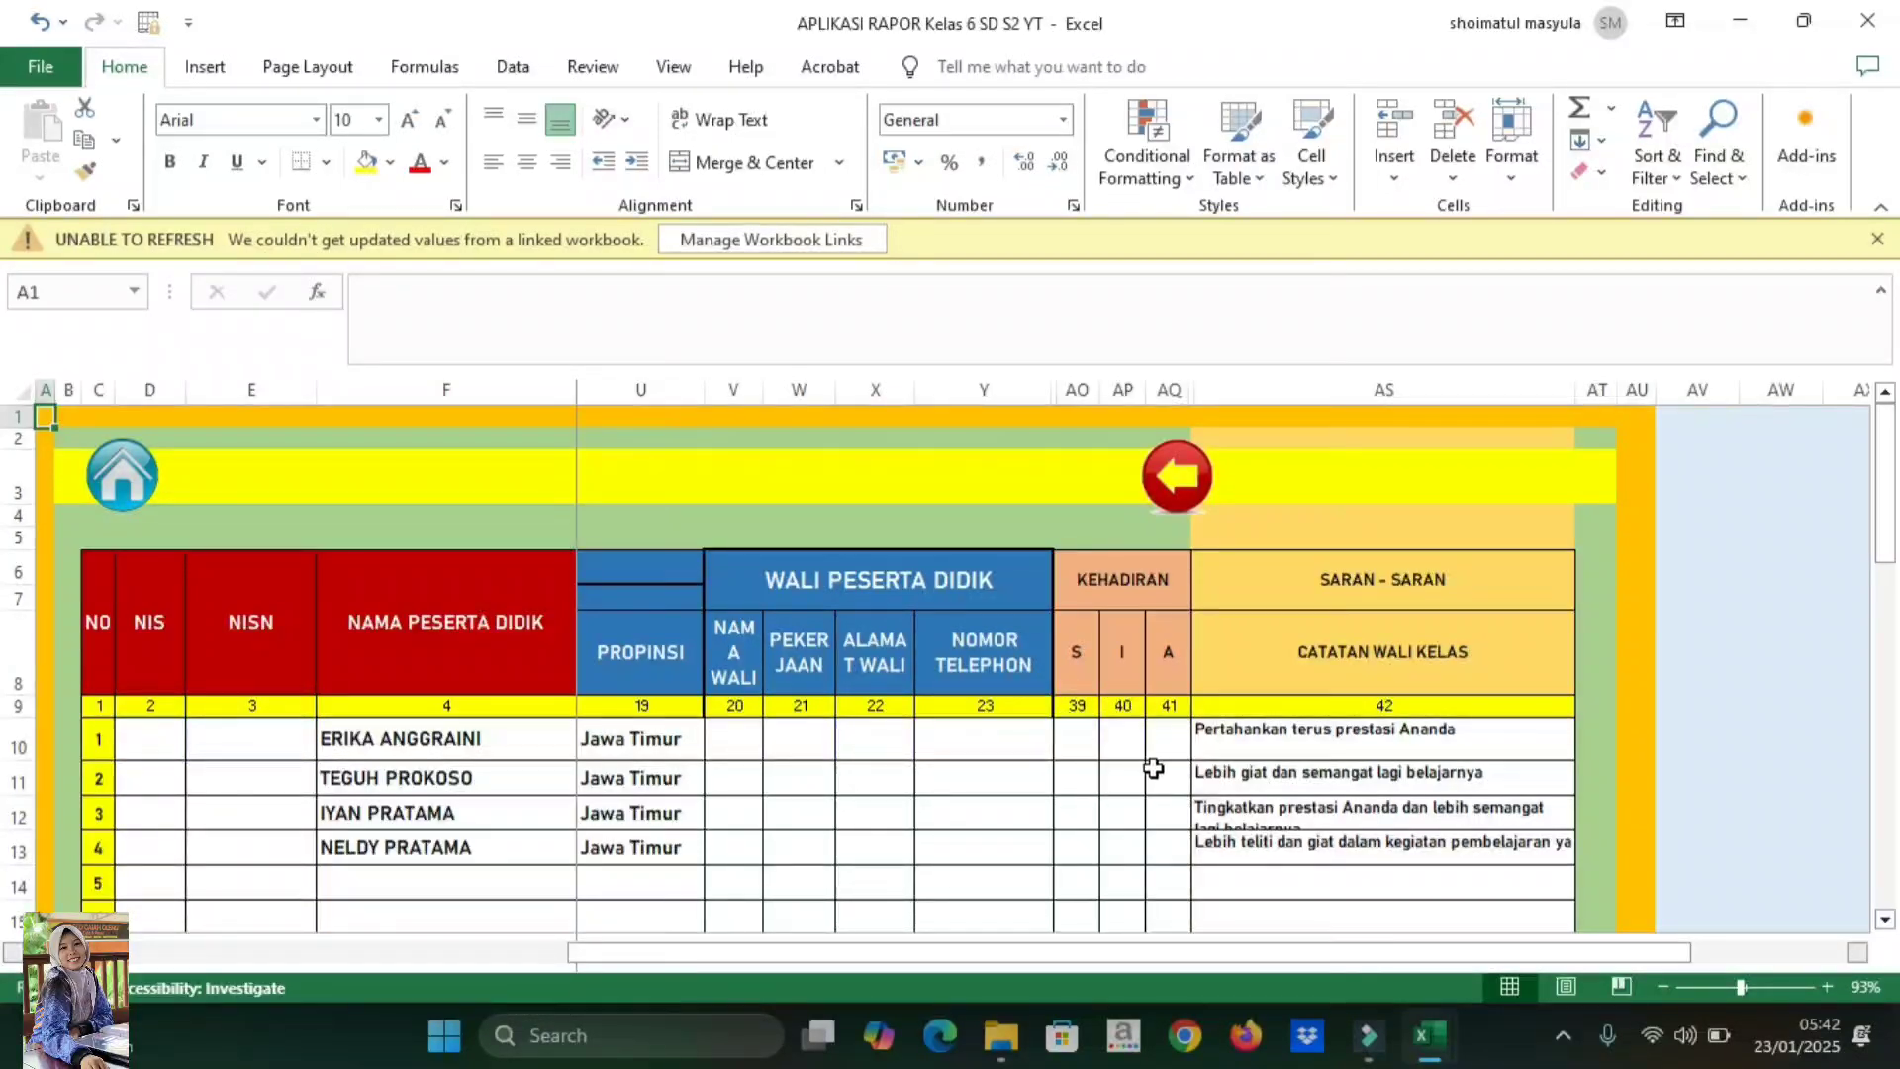
click(1083, 739)
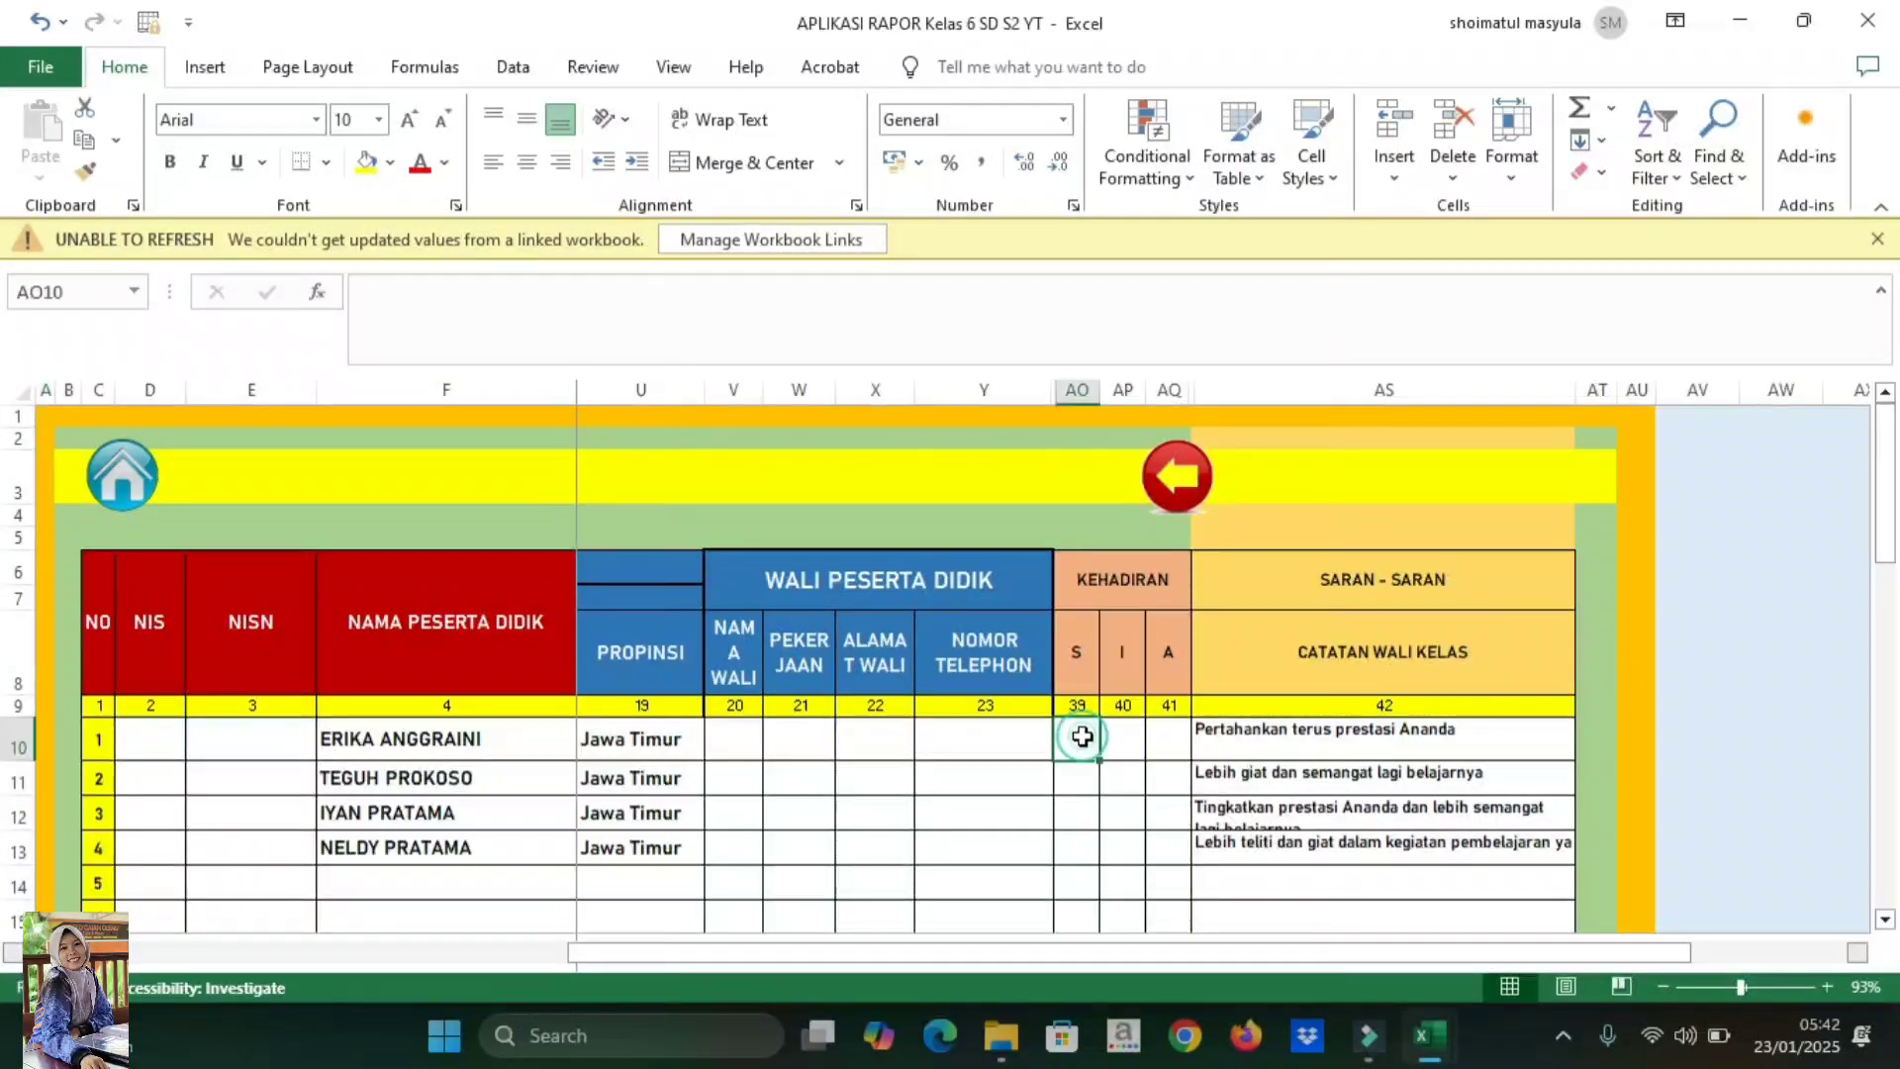
text(5)
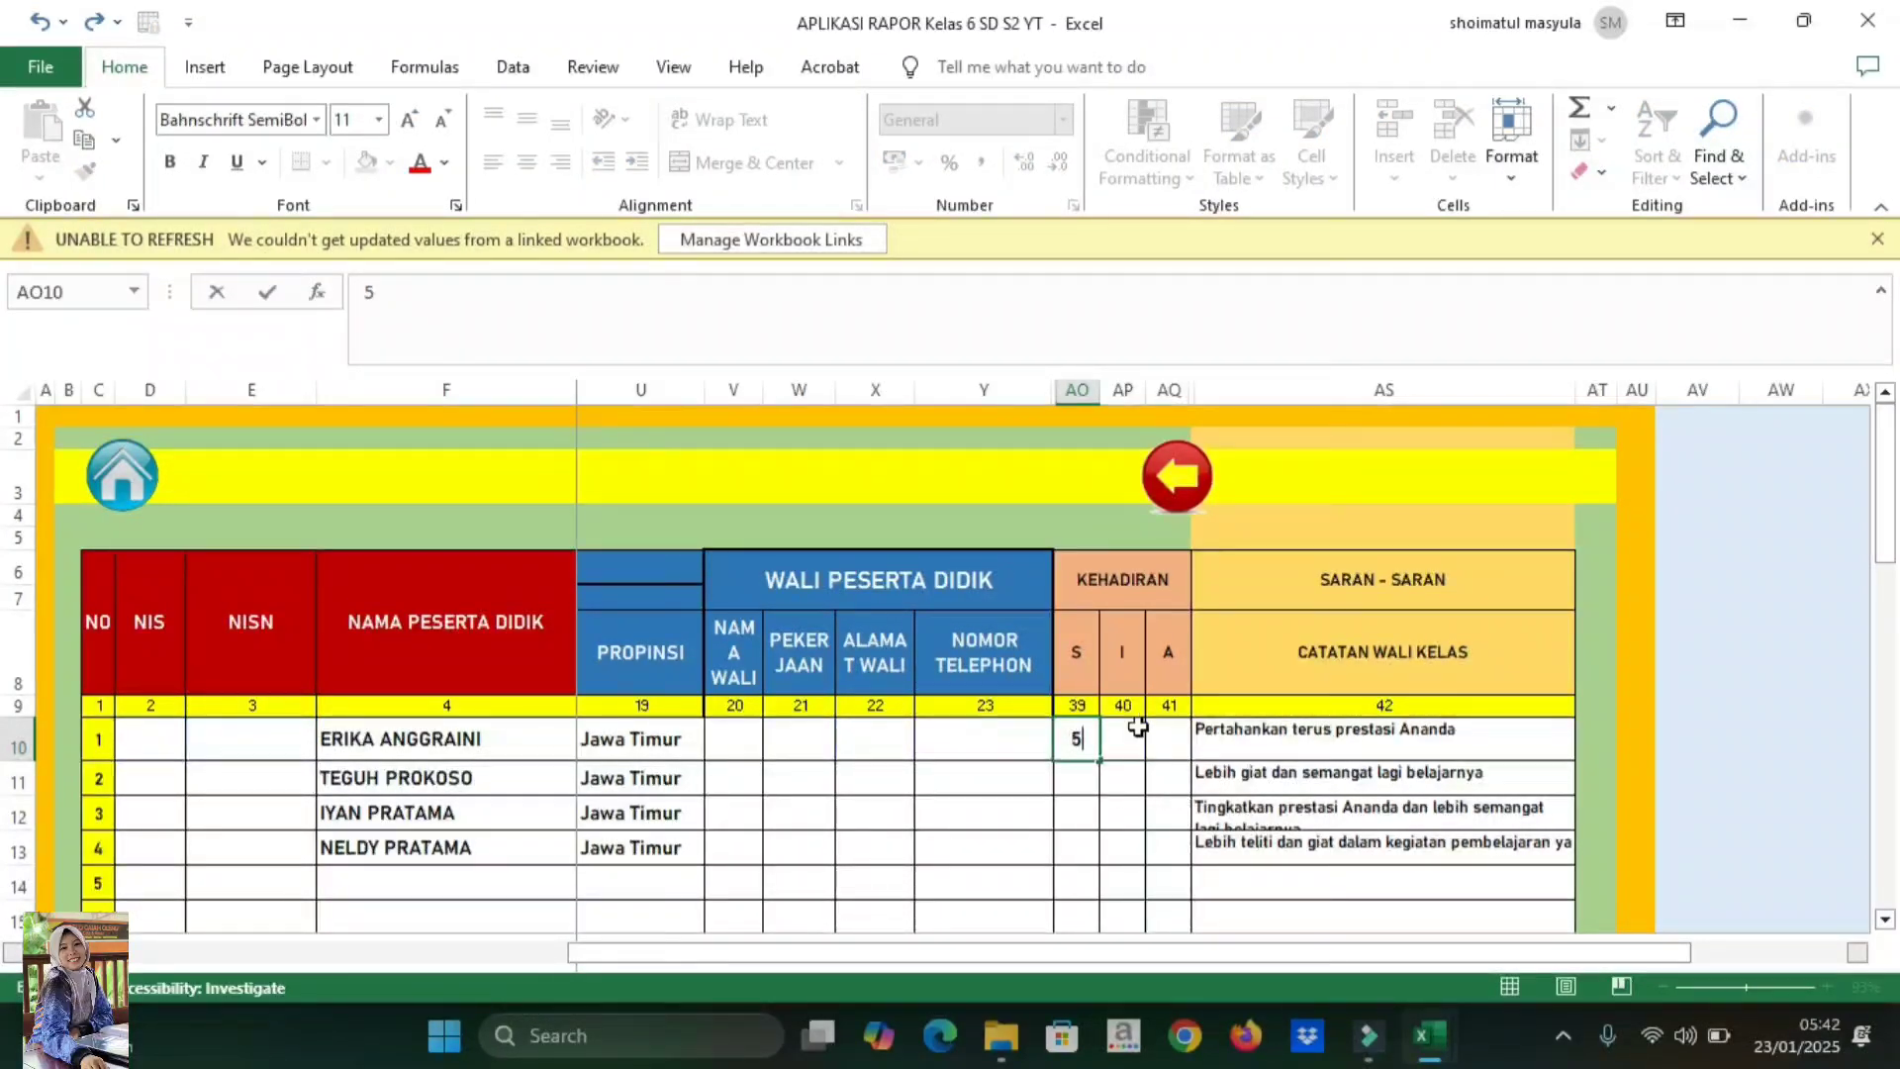
click(1111, 785)
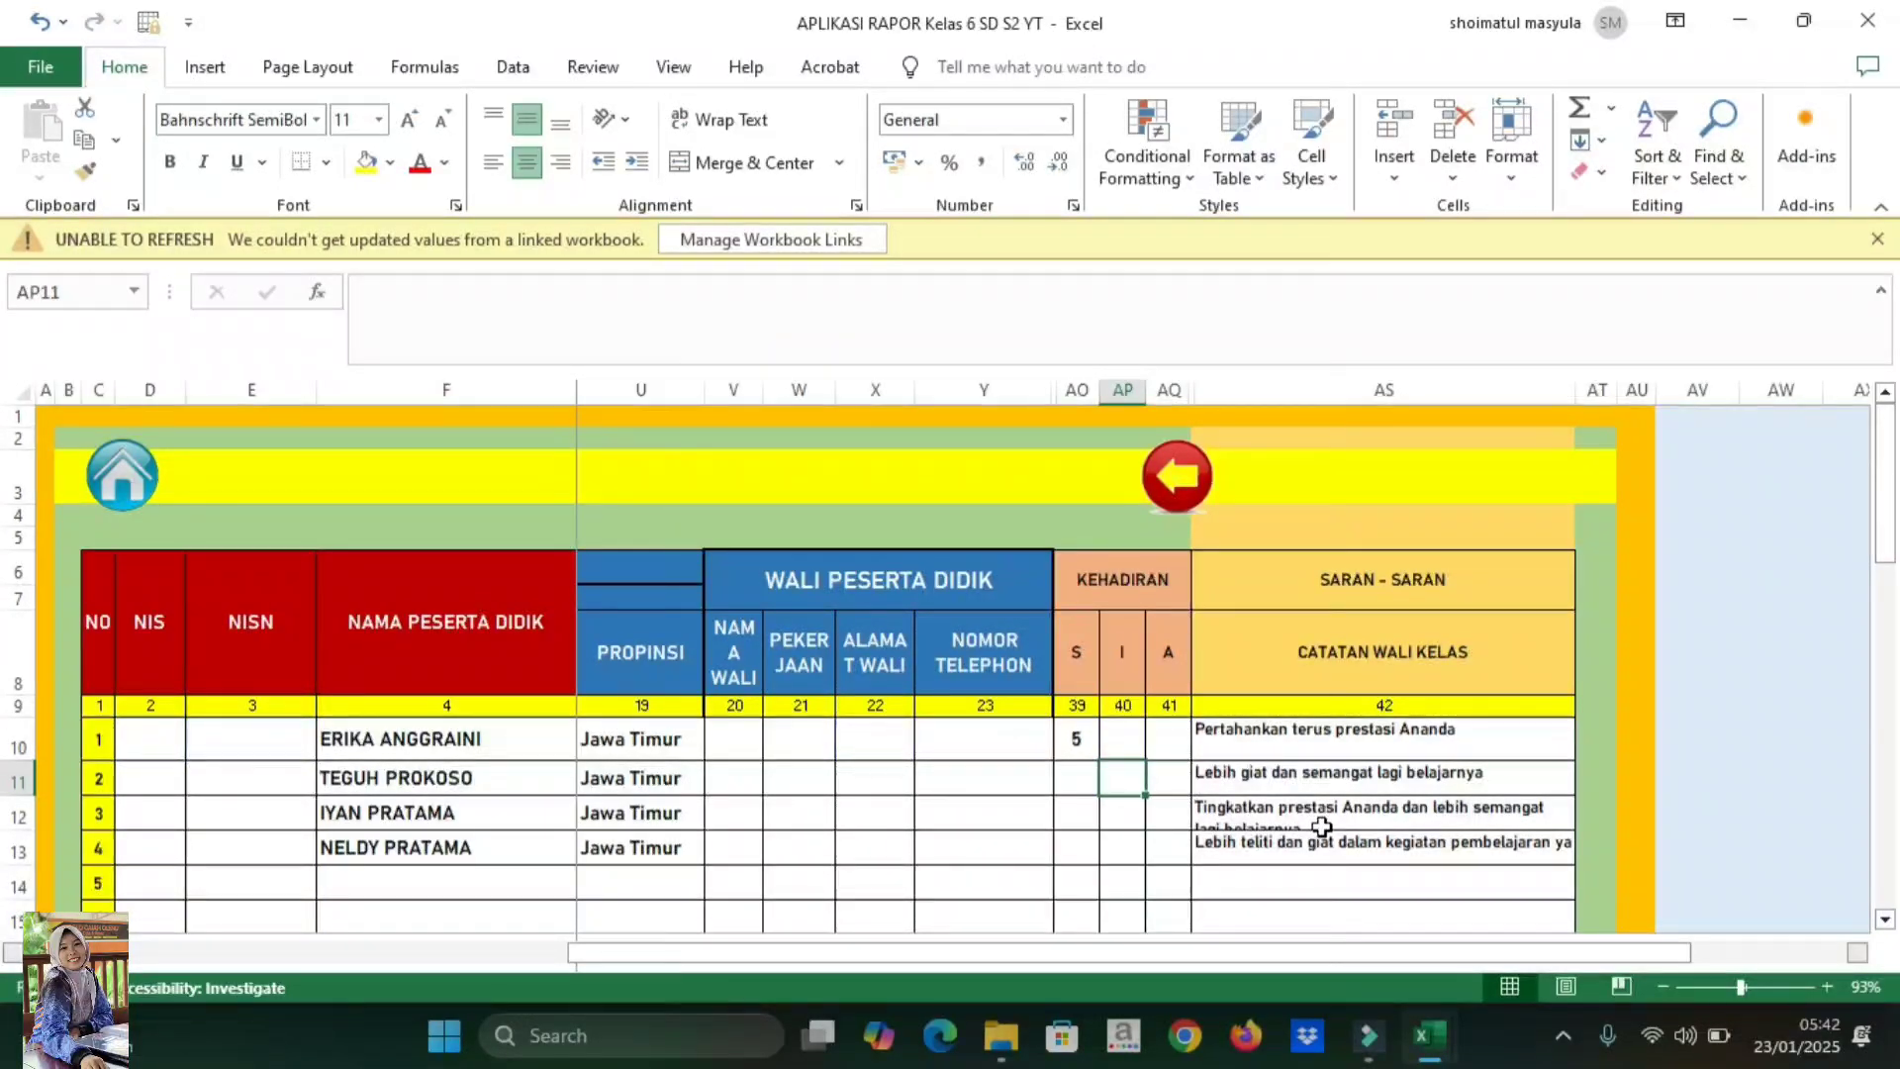
text(3)
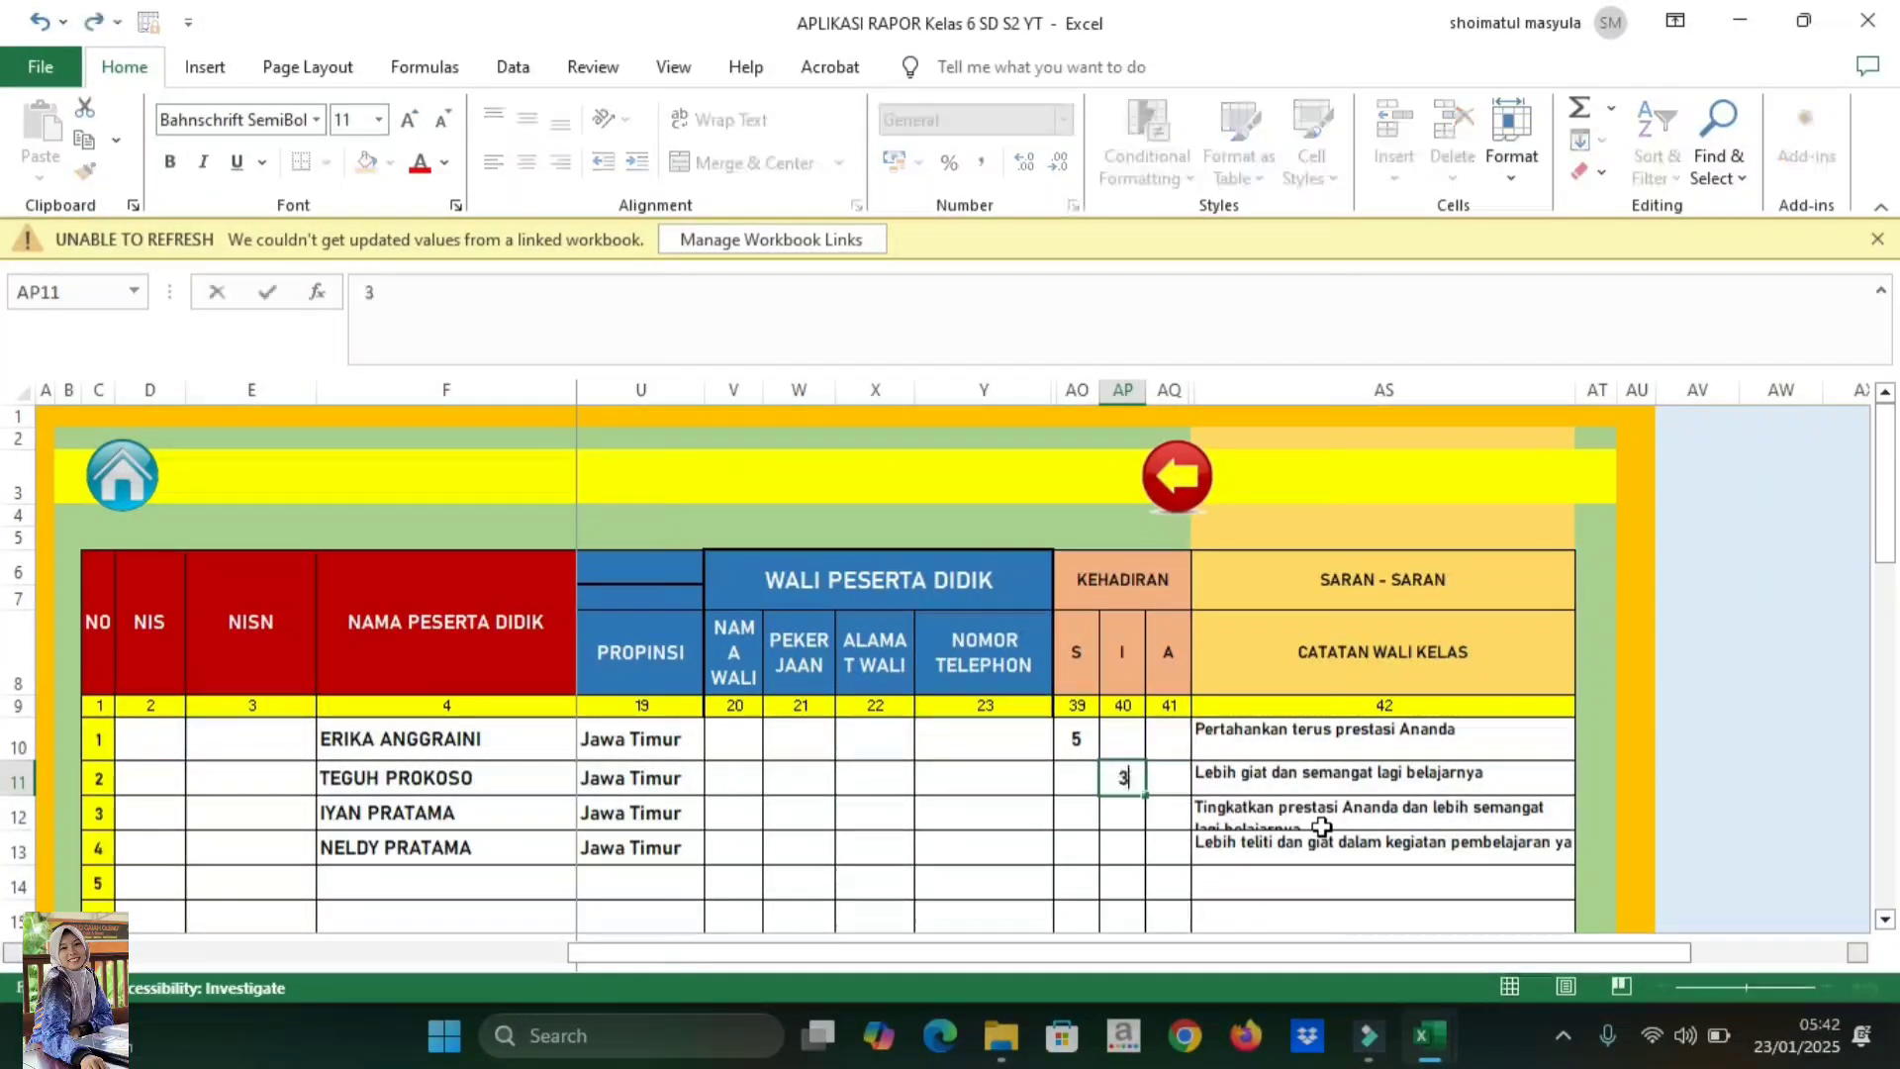
click(1139, 849)
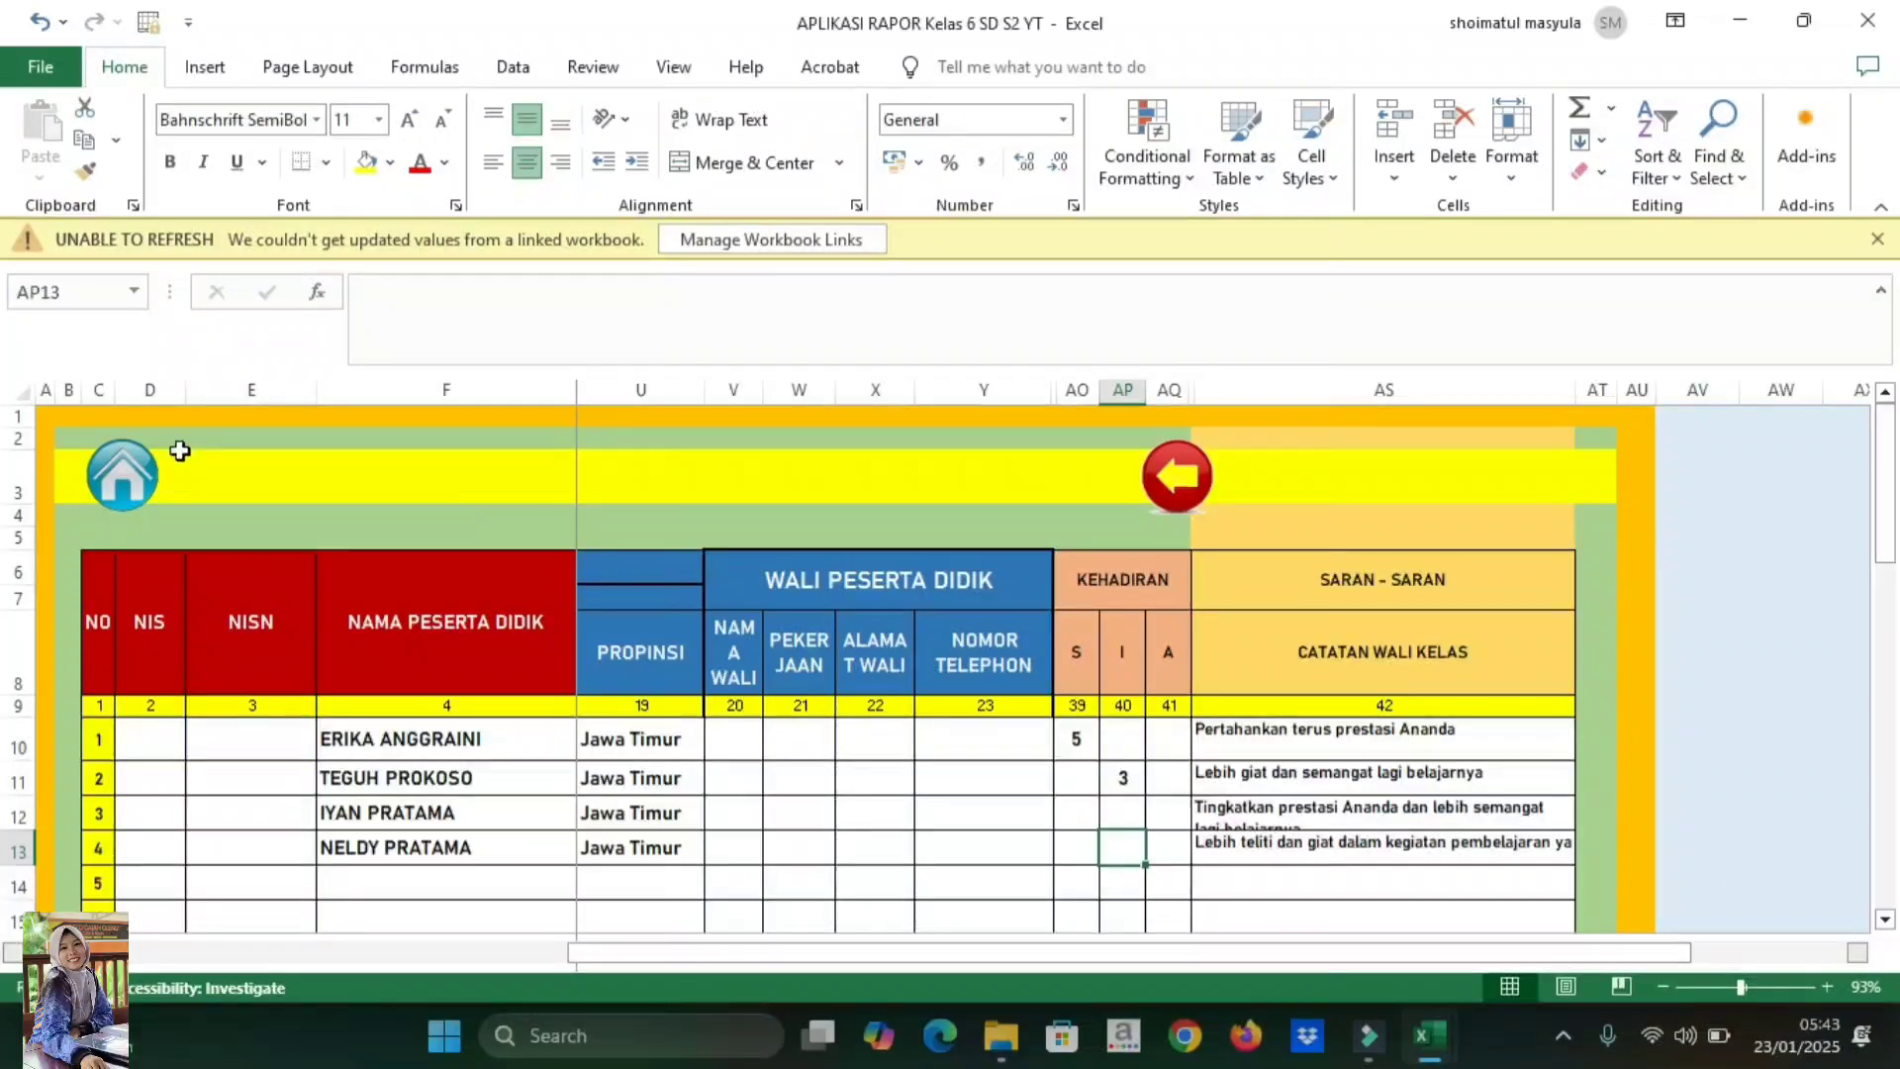
- Return to the main menu and open the INTRAKURIKULER subject sheet
click(119, 485)
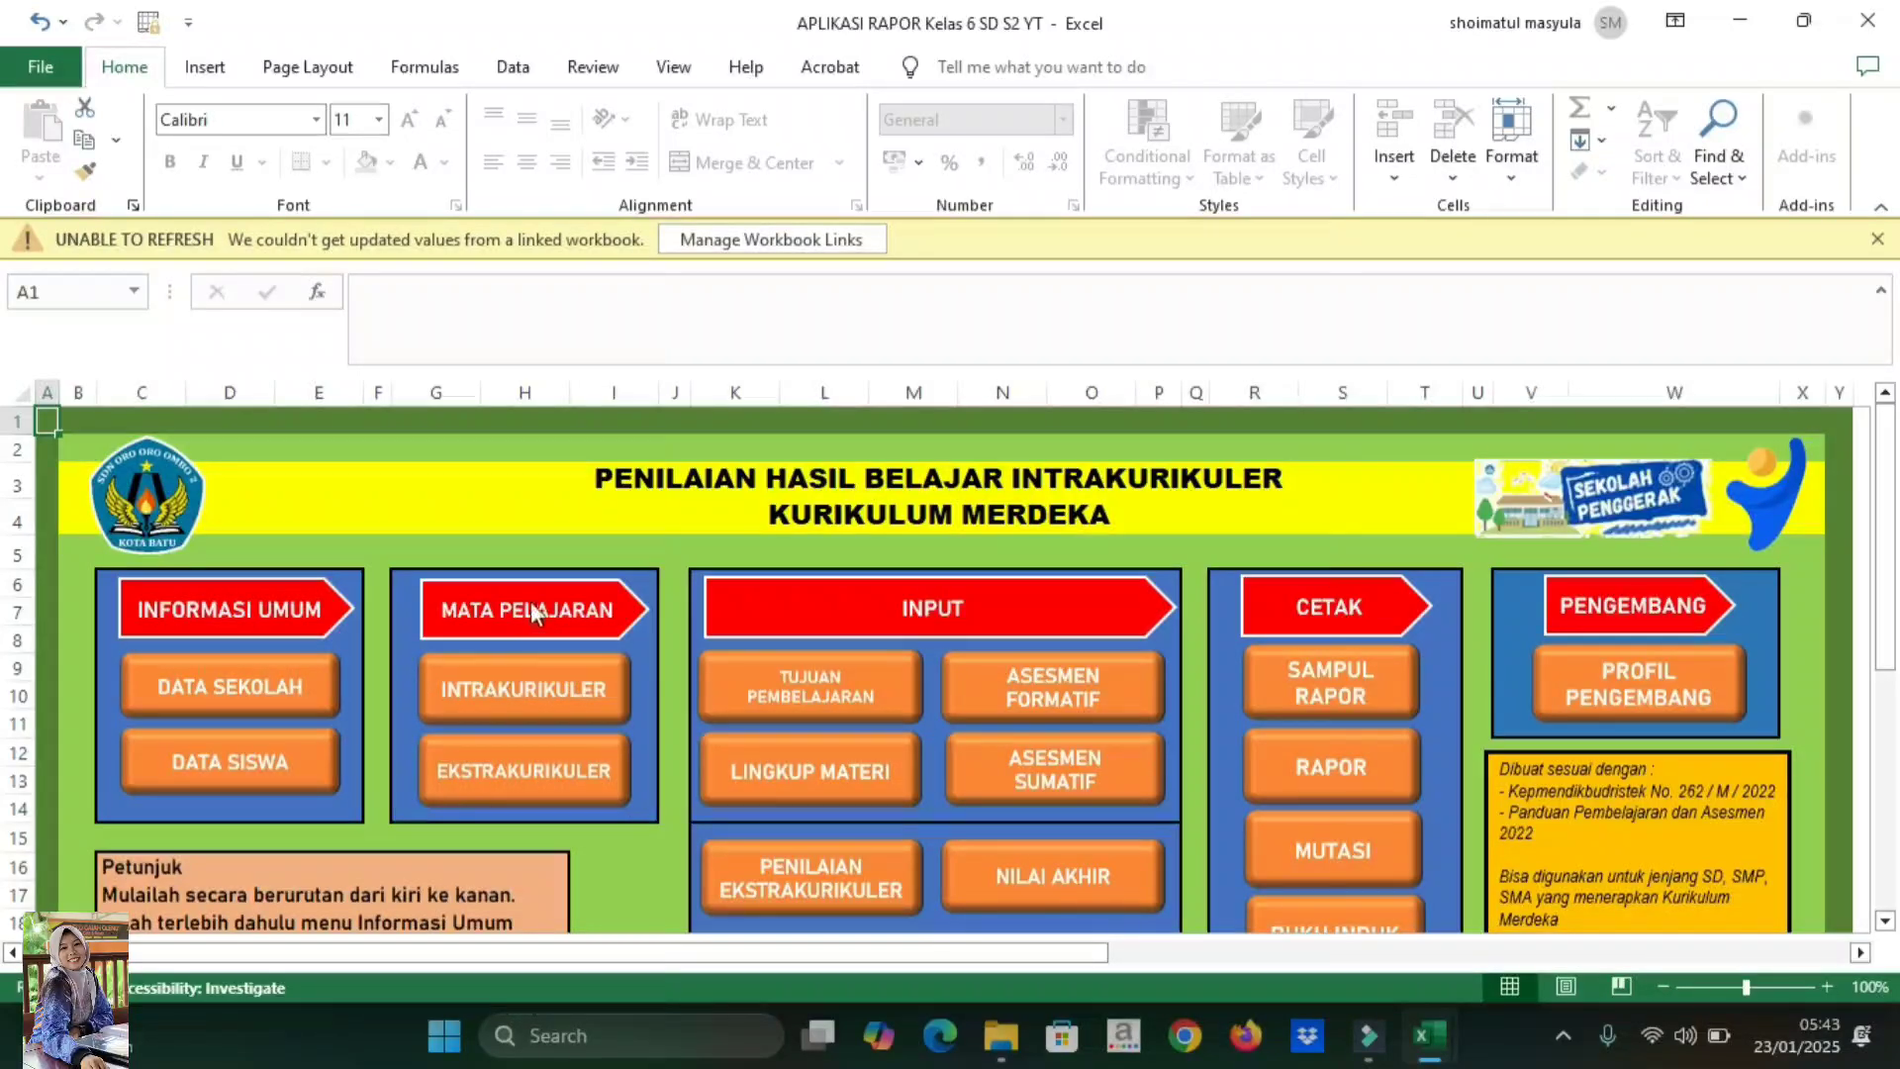
drag(543, 639, 551, 700)
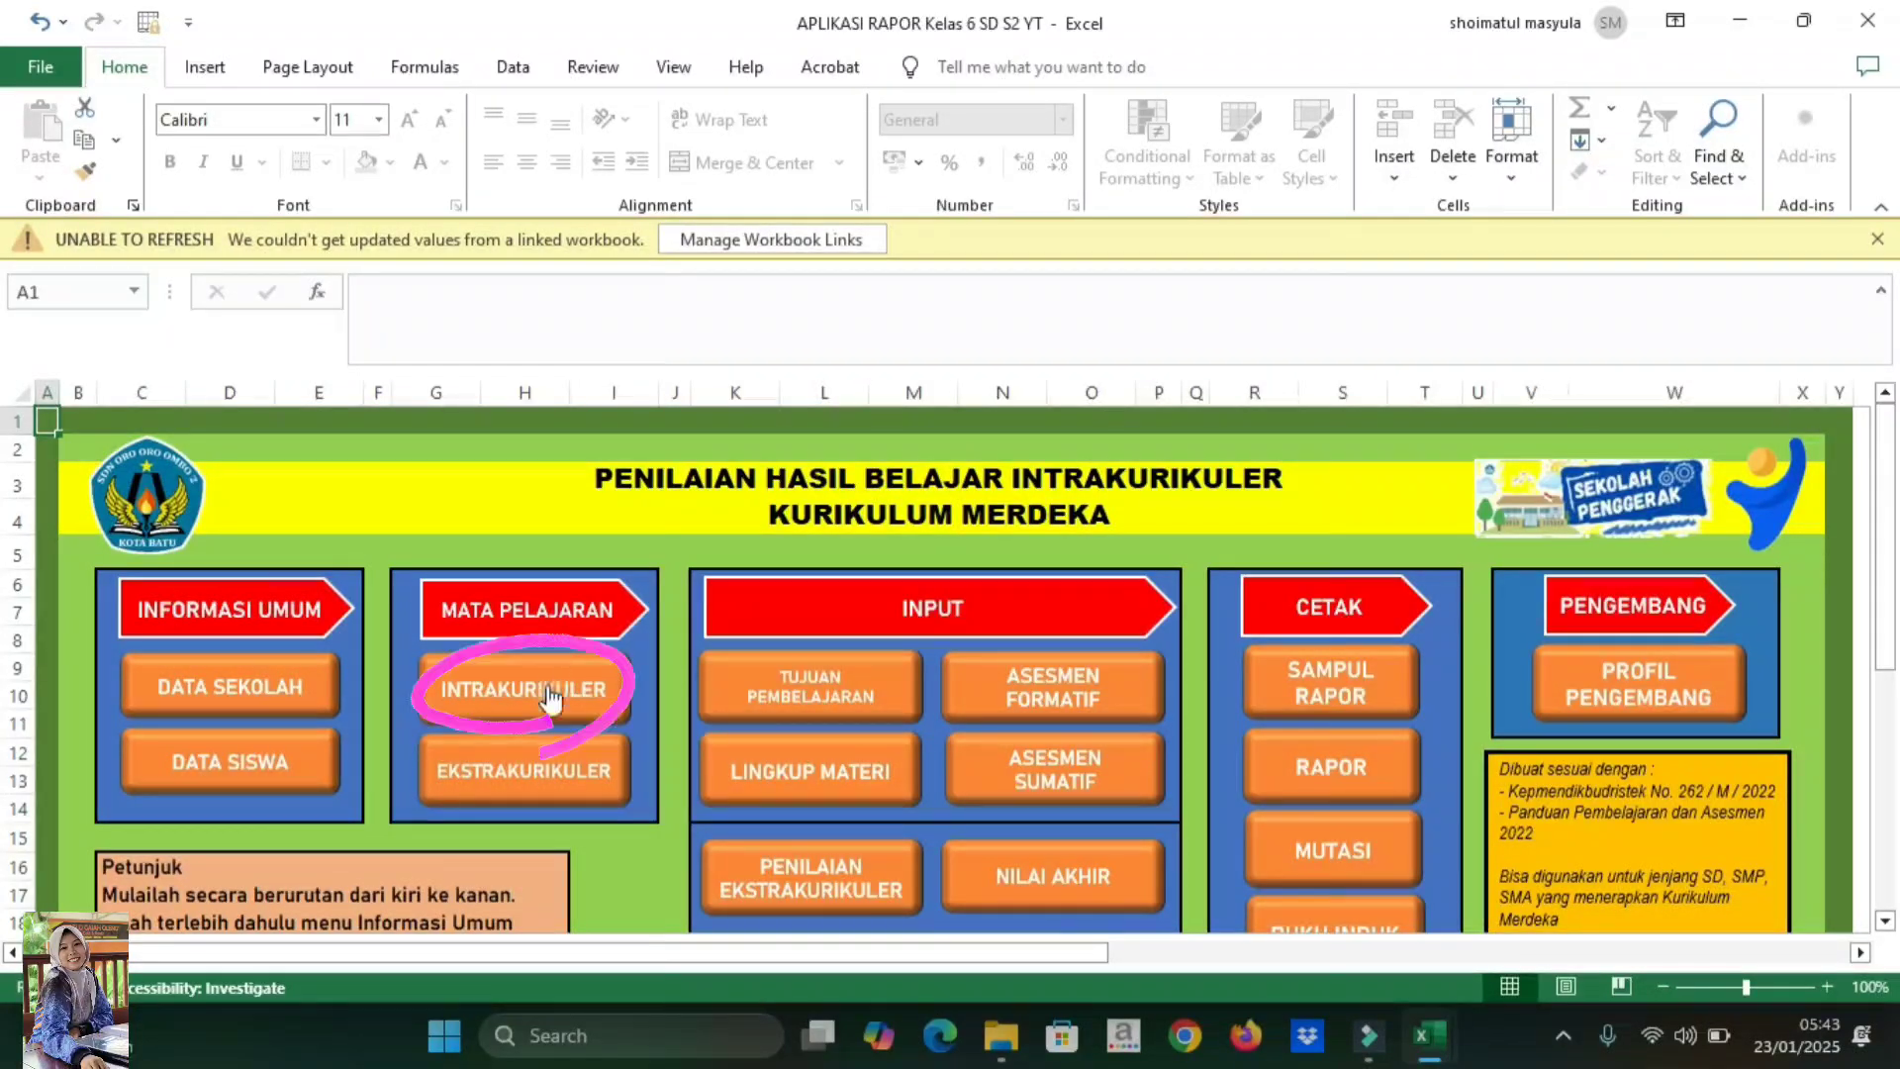
click(552, 700)
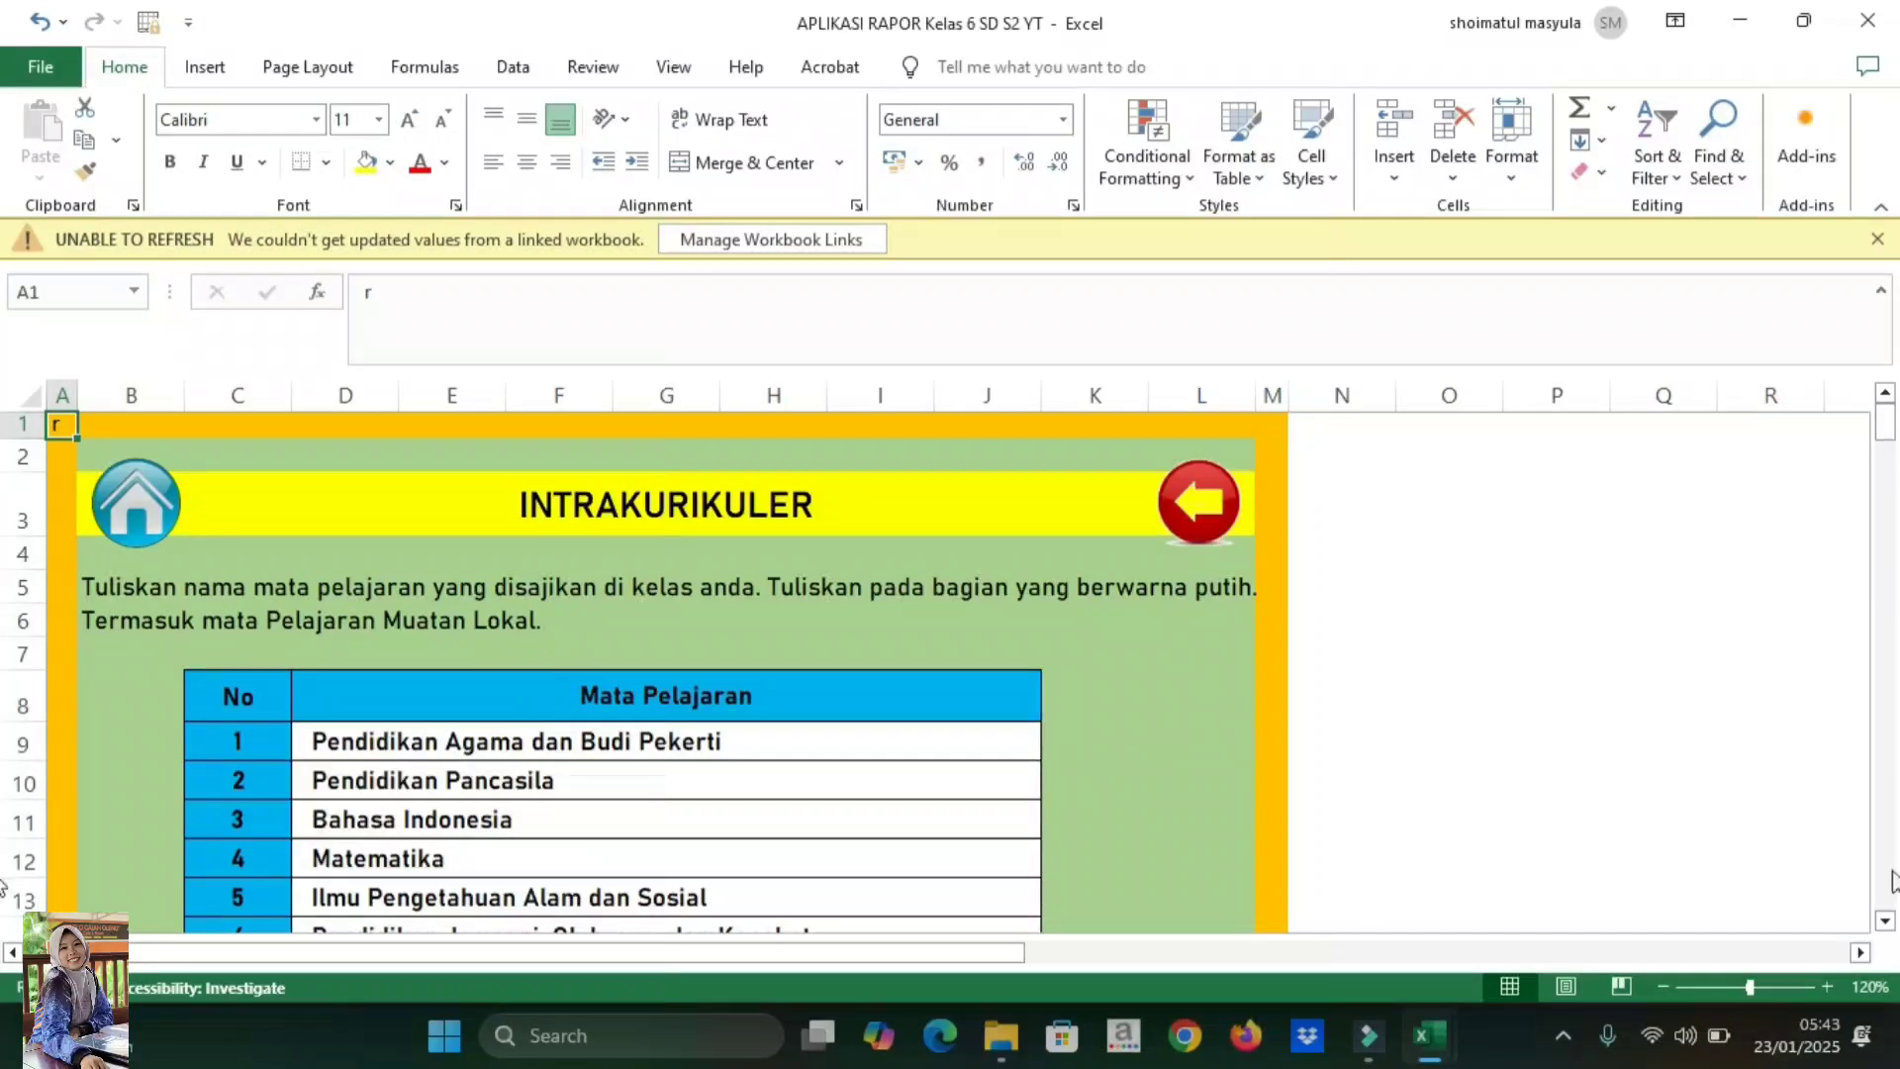
- Examine the Mata Pelajaran list down to blank entry 11, and return to the start of the sheet
double_click(1886, 920)
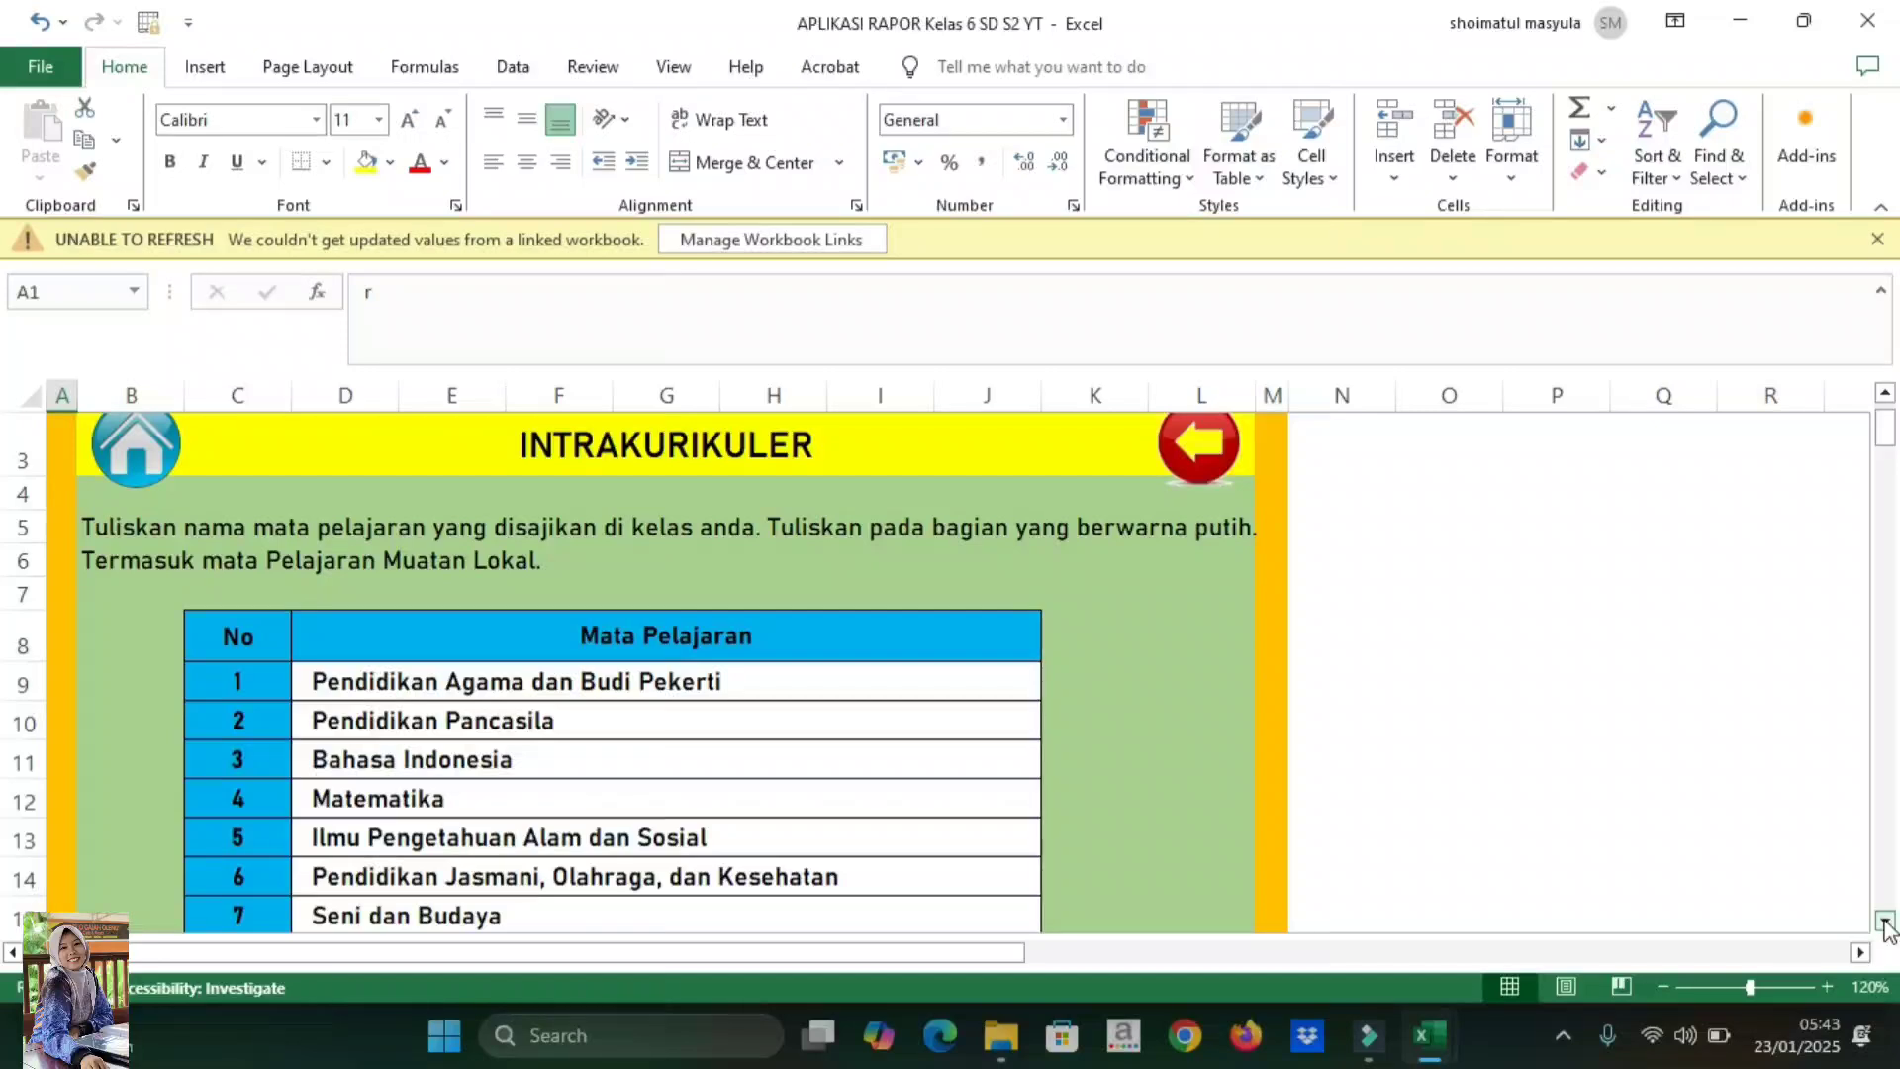
click(1885, 920)
click(1885, 921)
double_click(1886, 920)
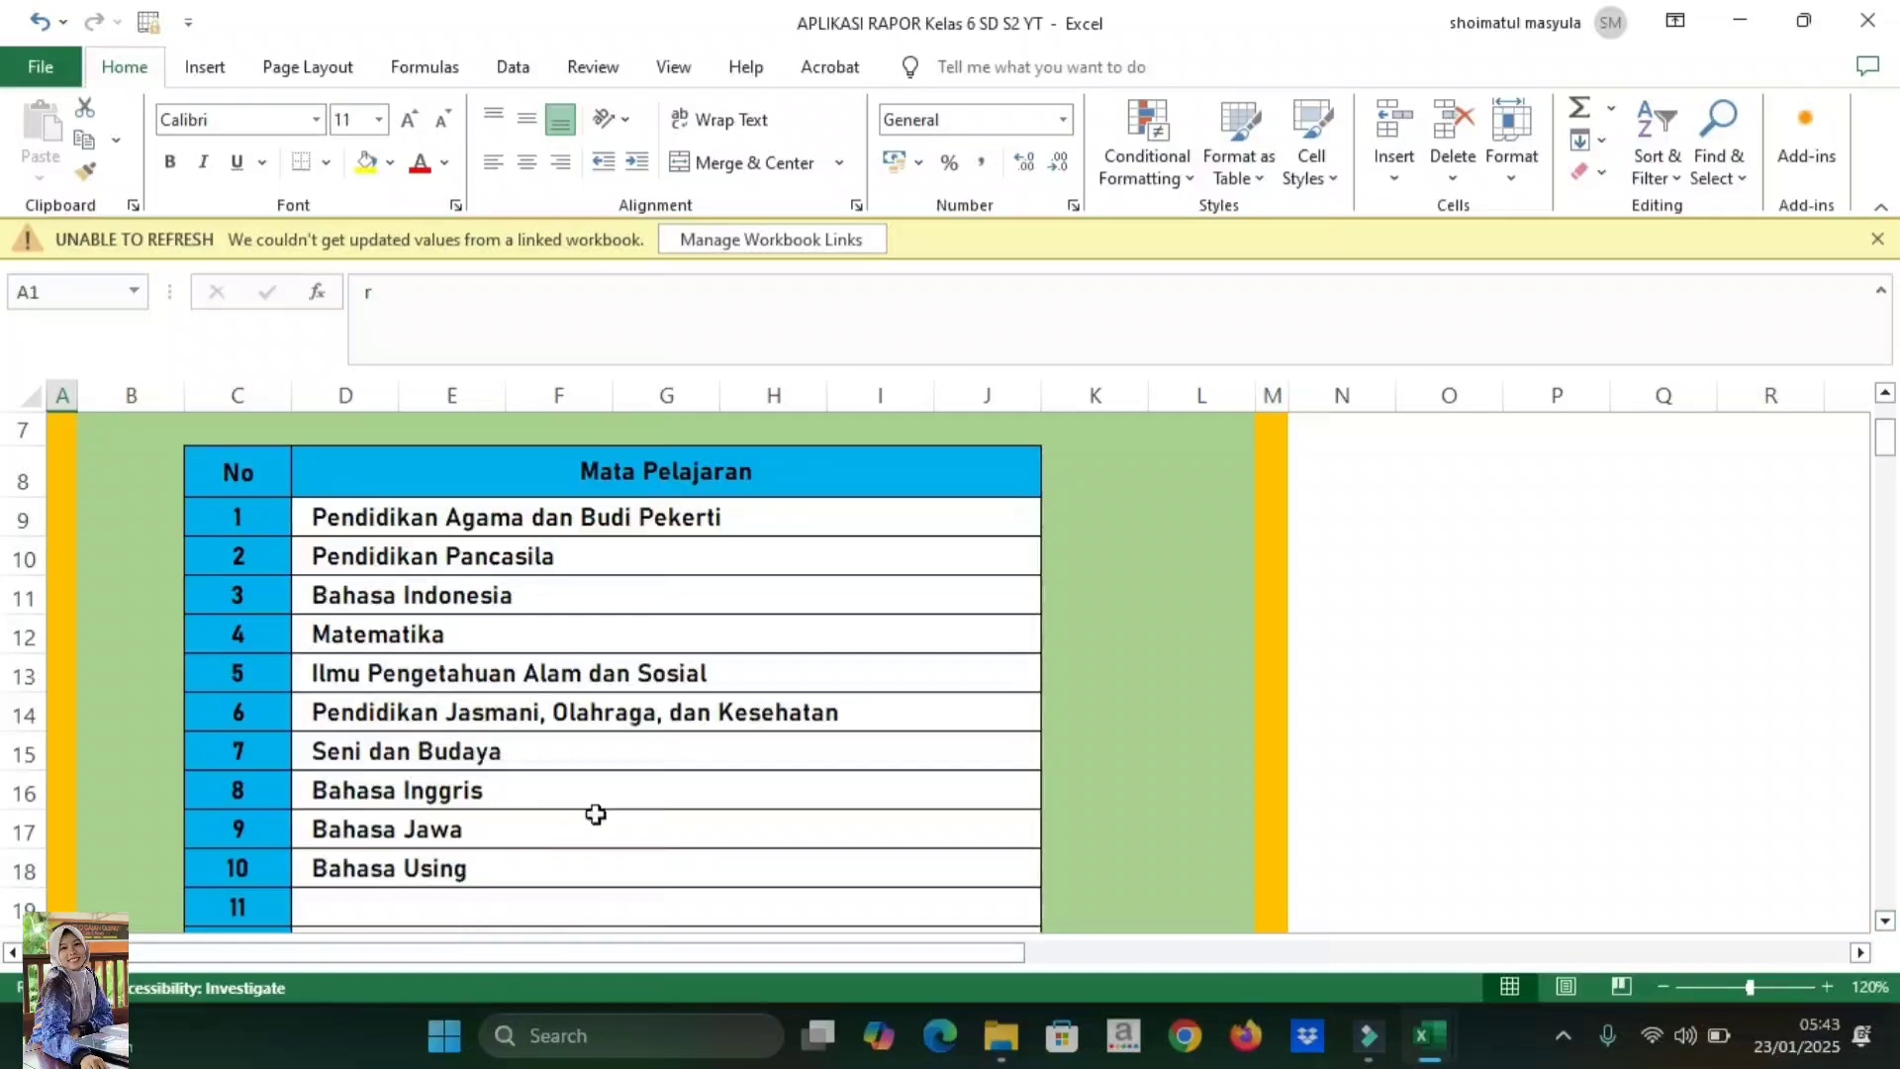
click(343, 909)
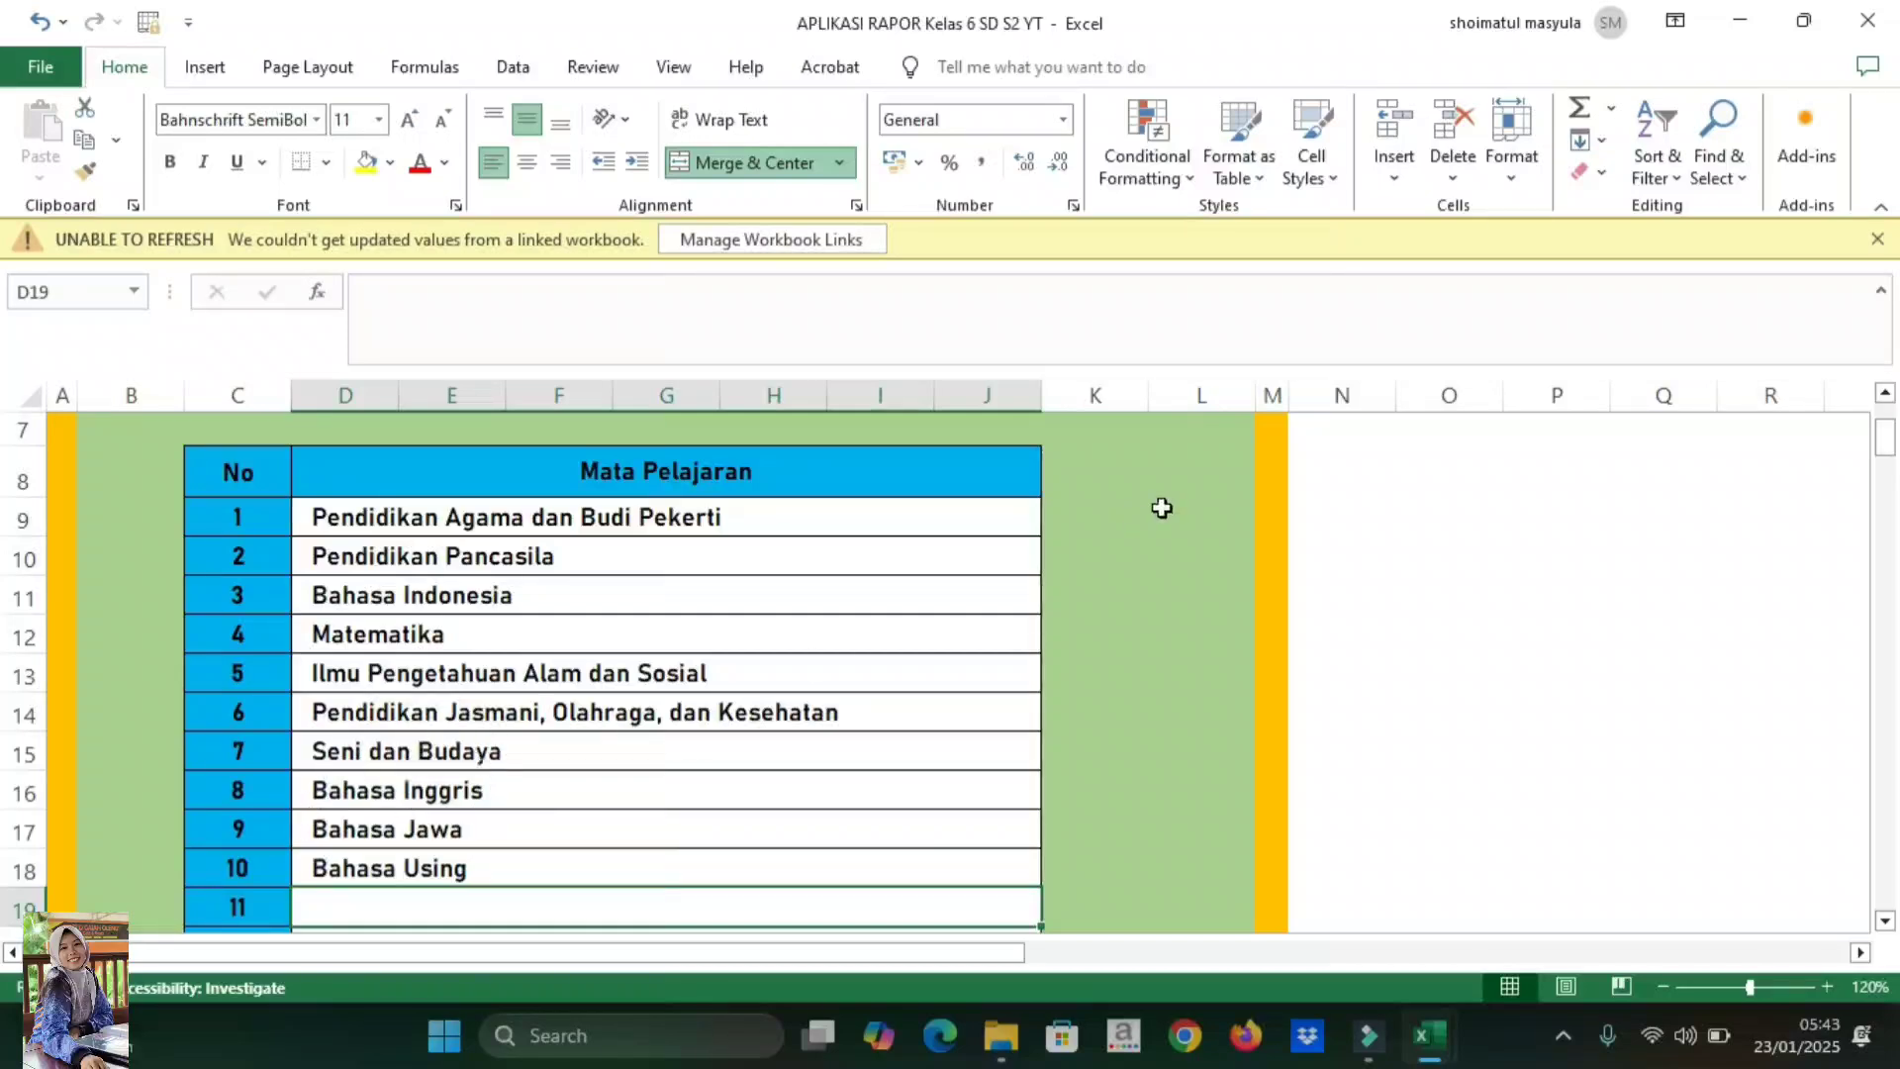
click(1884, 396)
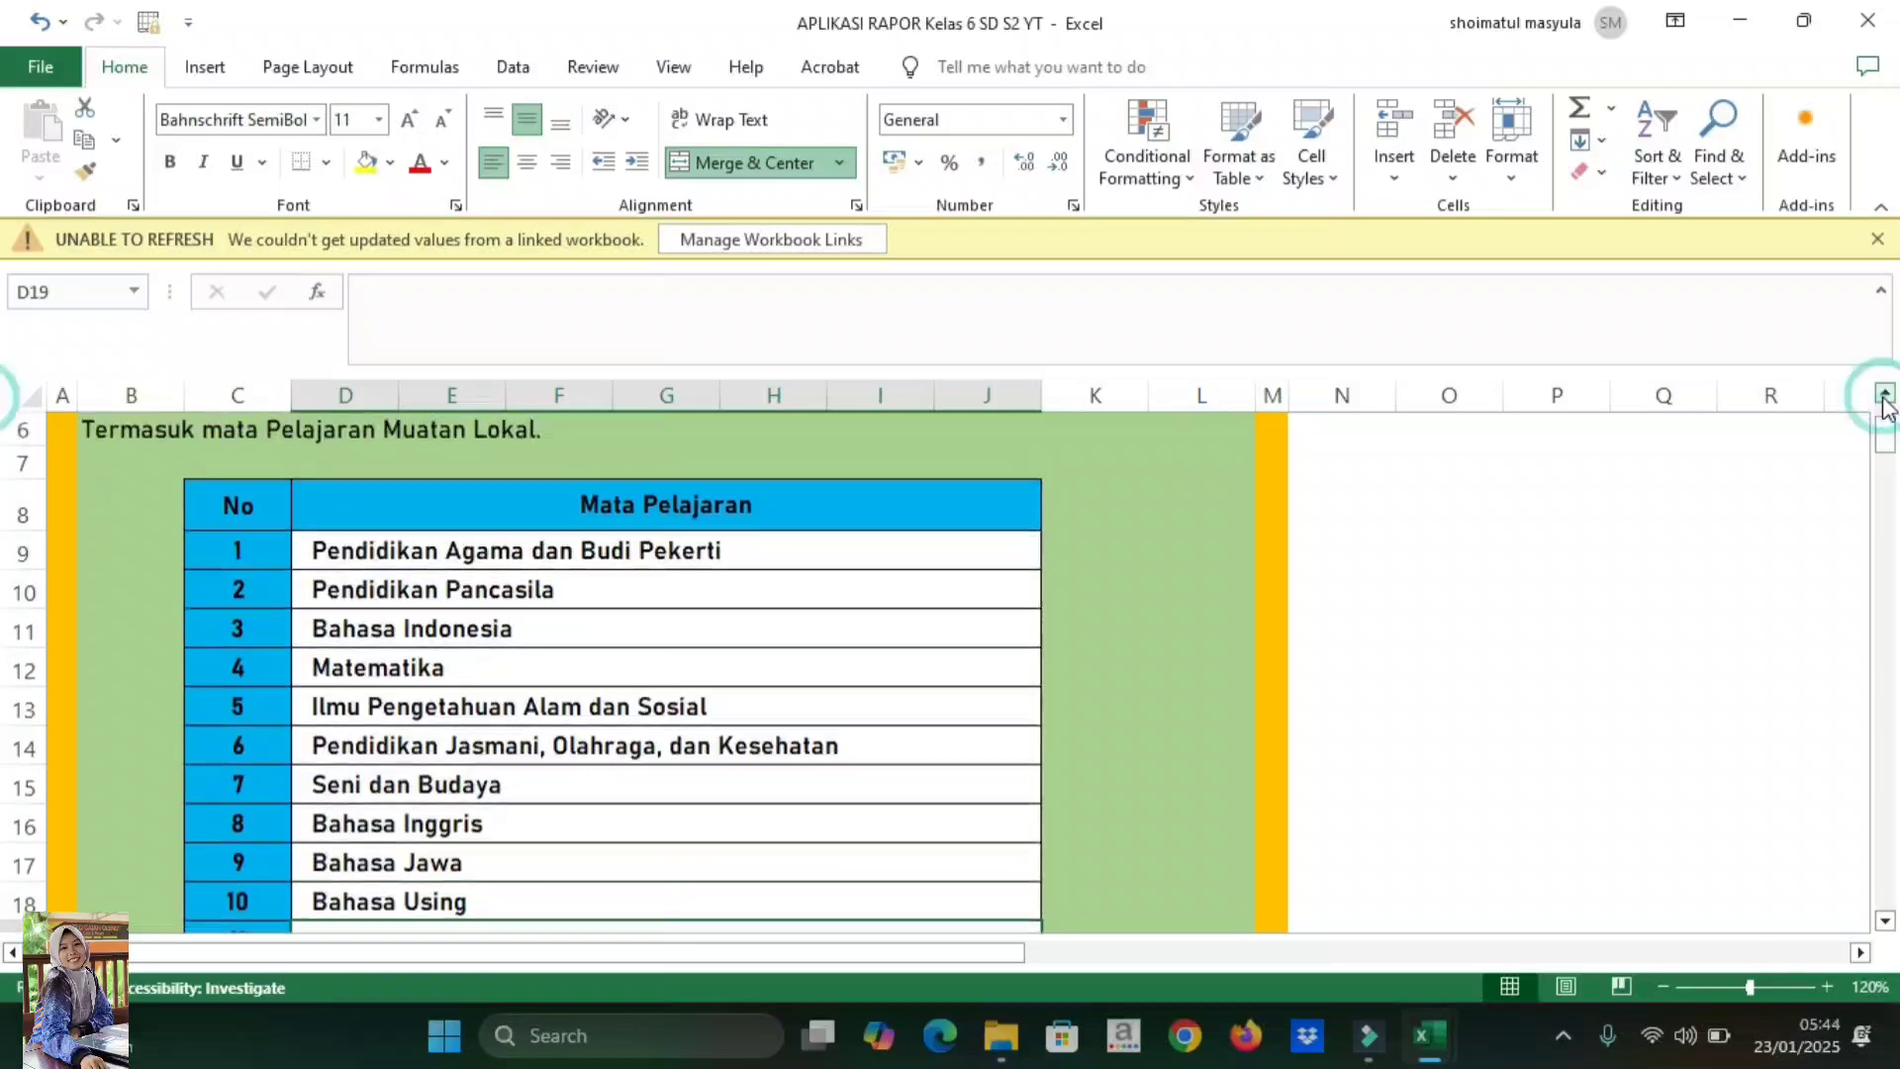
click(1885, 396)
click(1885, 396)
click(1884, 396)
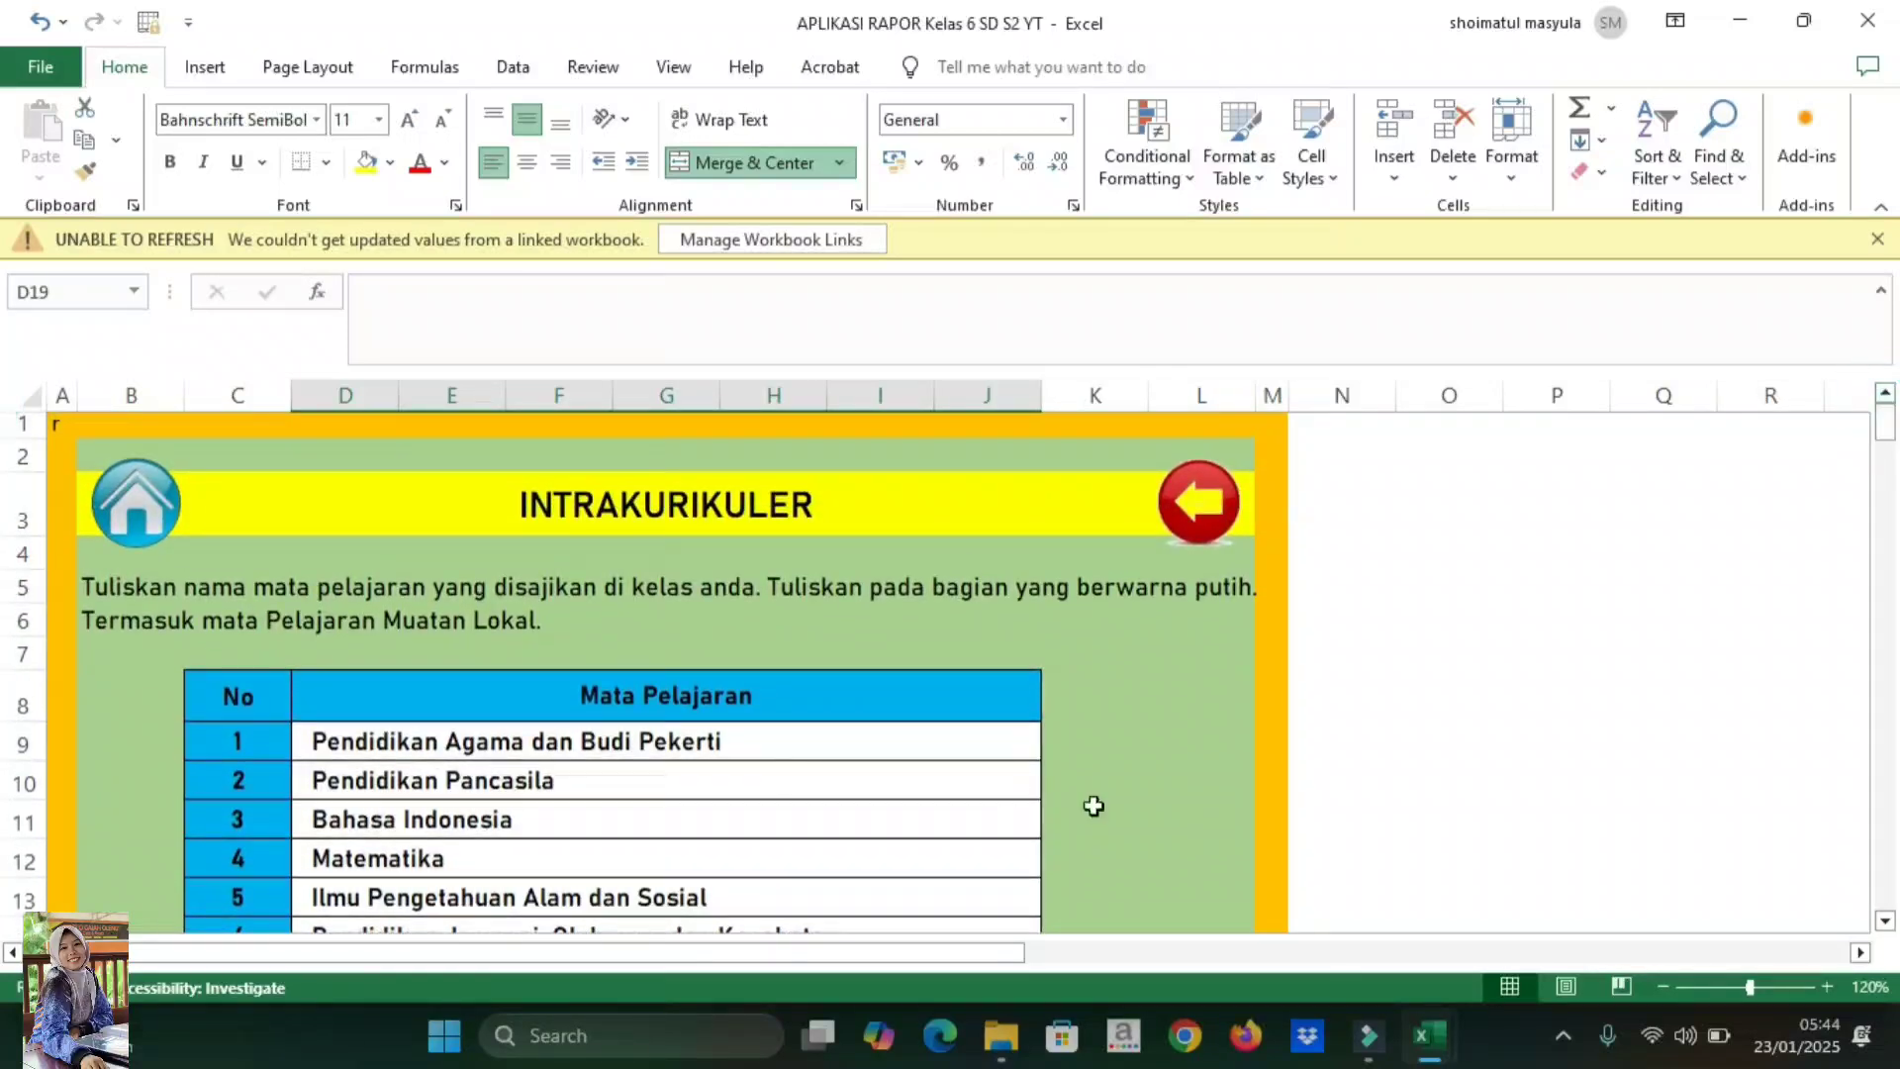
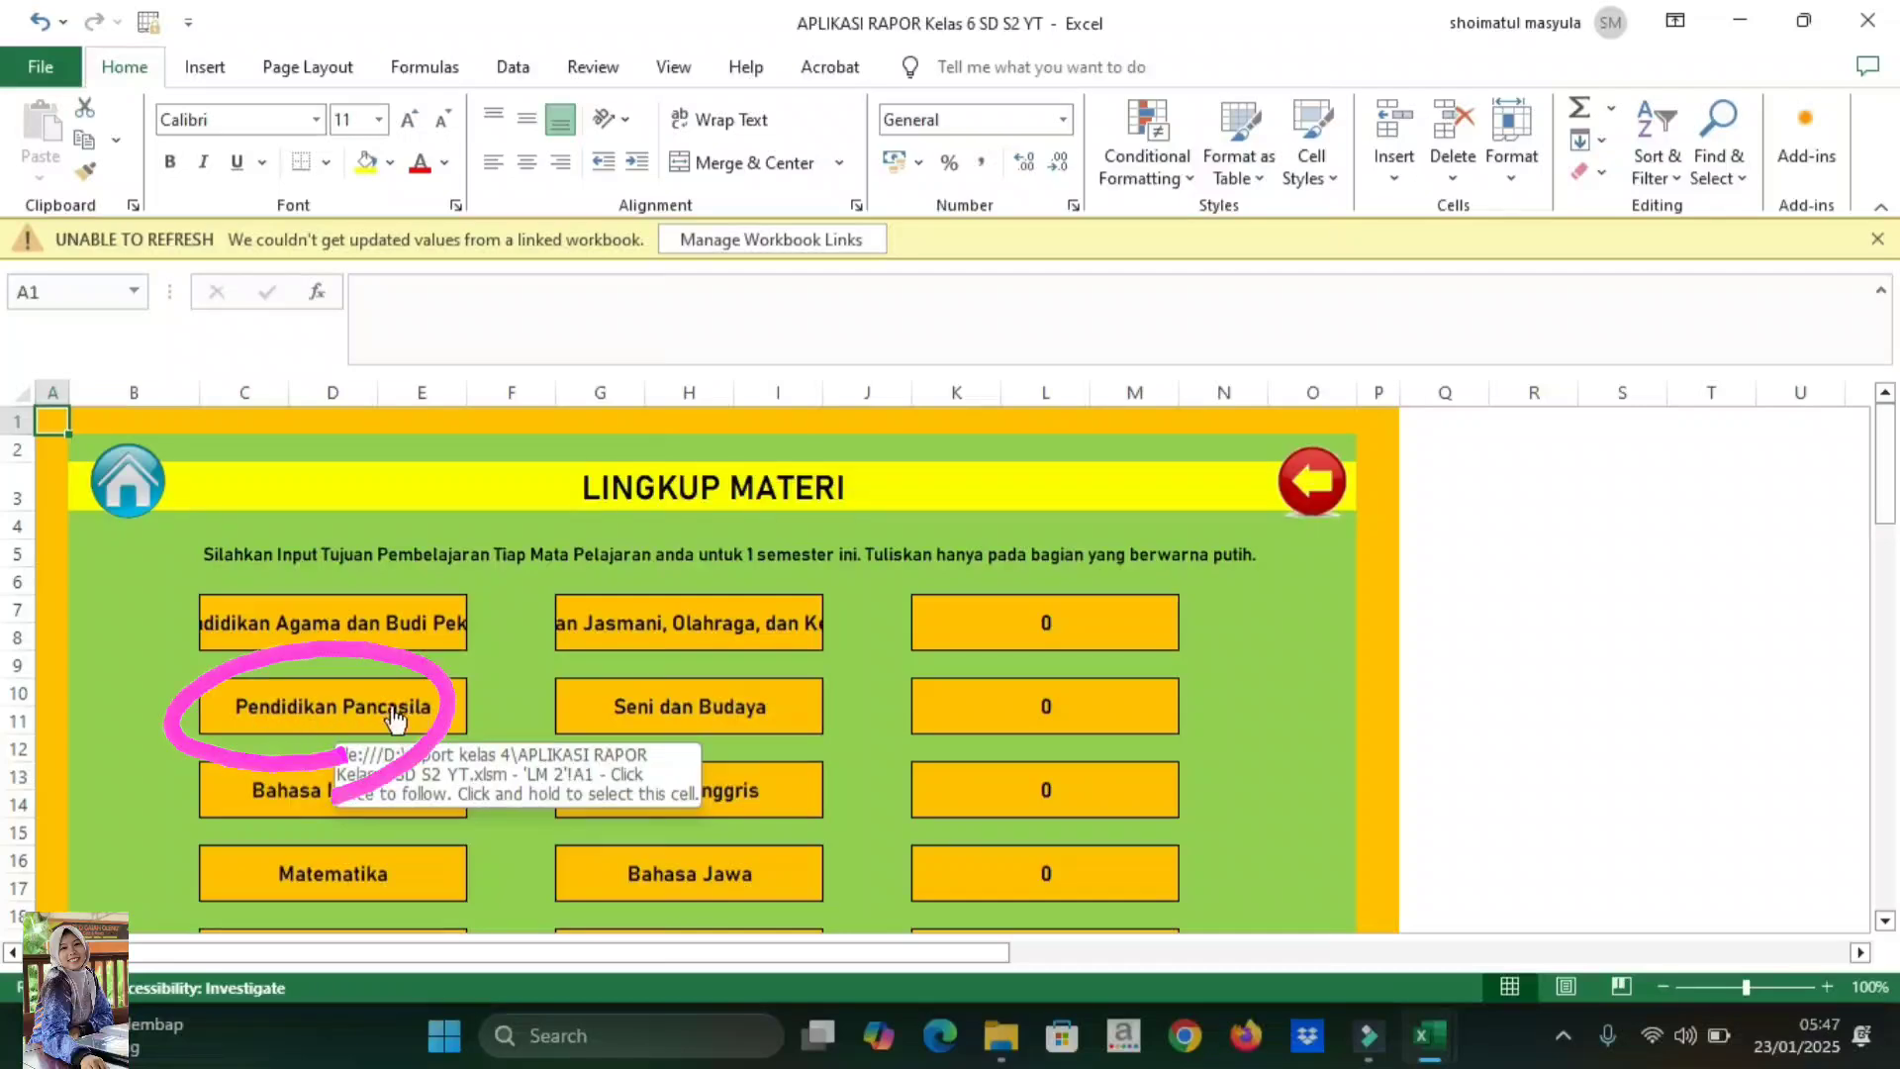
- View the Pendidikan Pancasila entries under LINGKUP MATERI, and go back to the subject overview
click(393, 708)
click(393, 708)
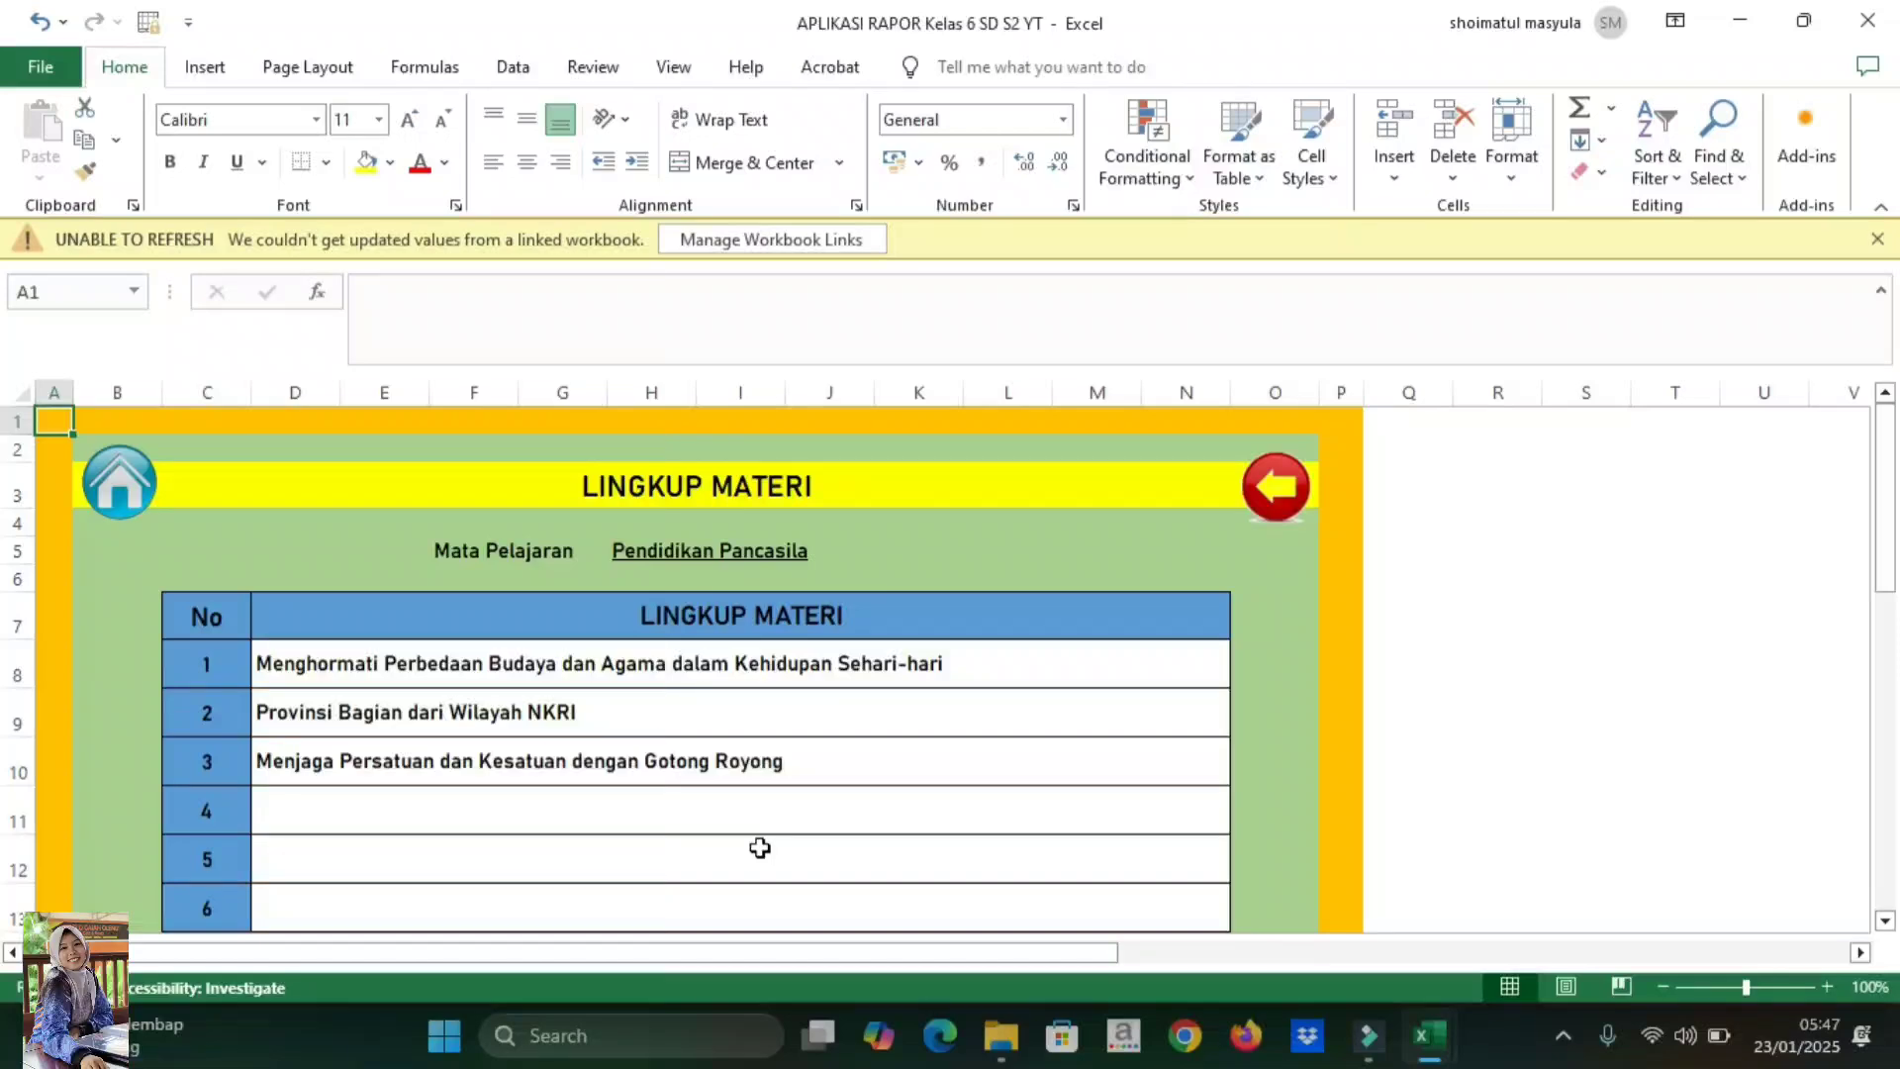
click(1275, 489)
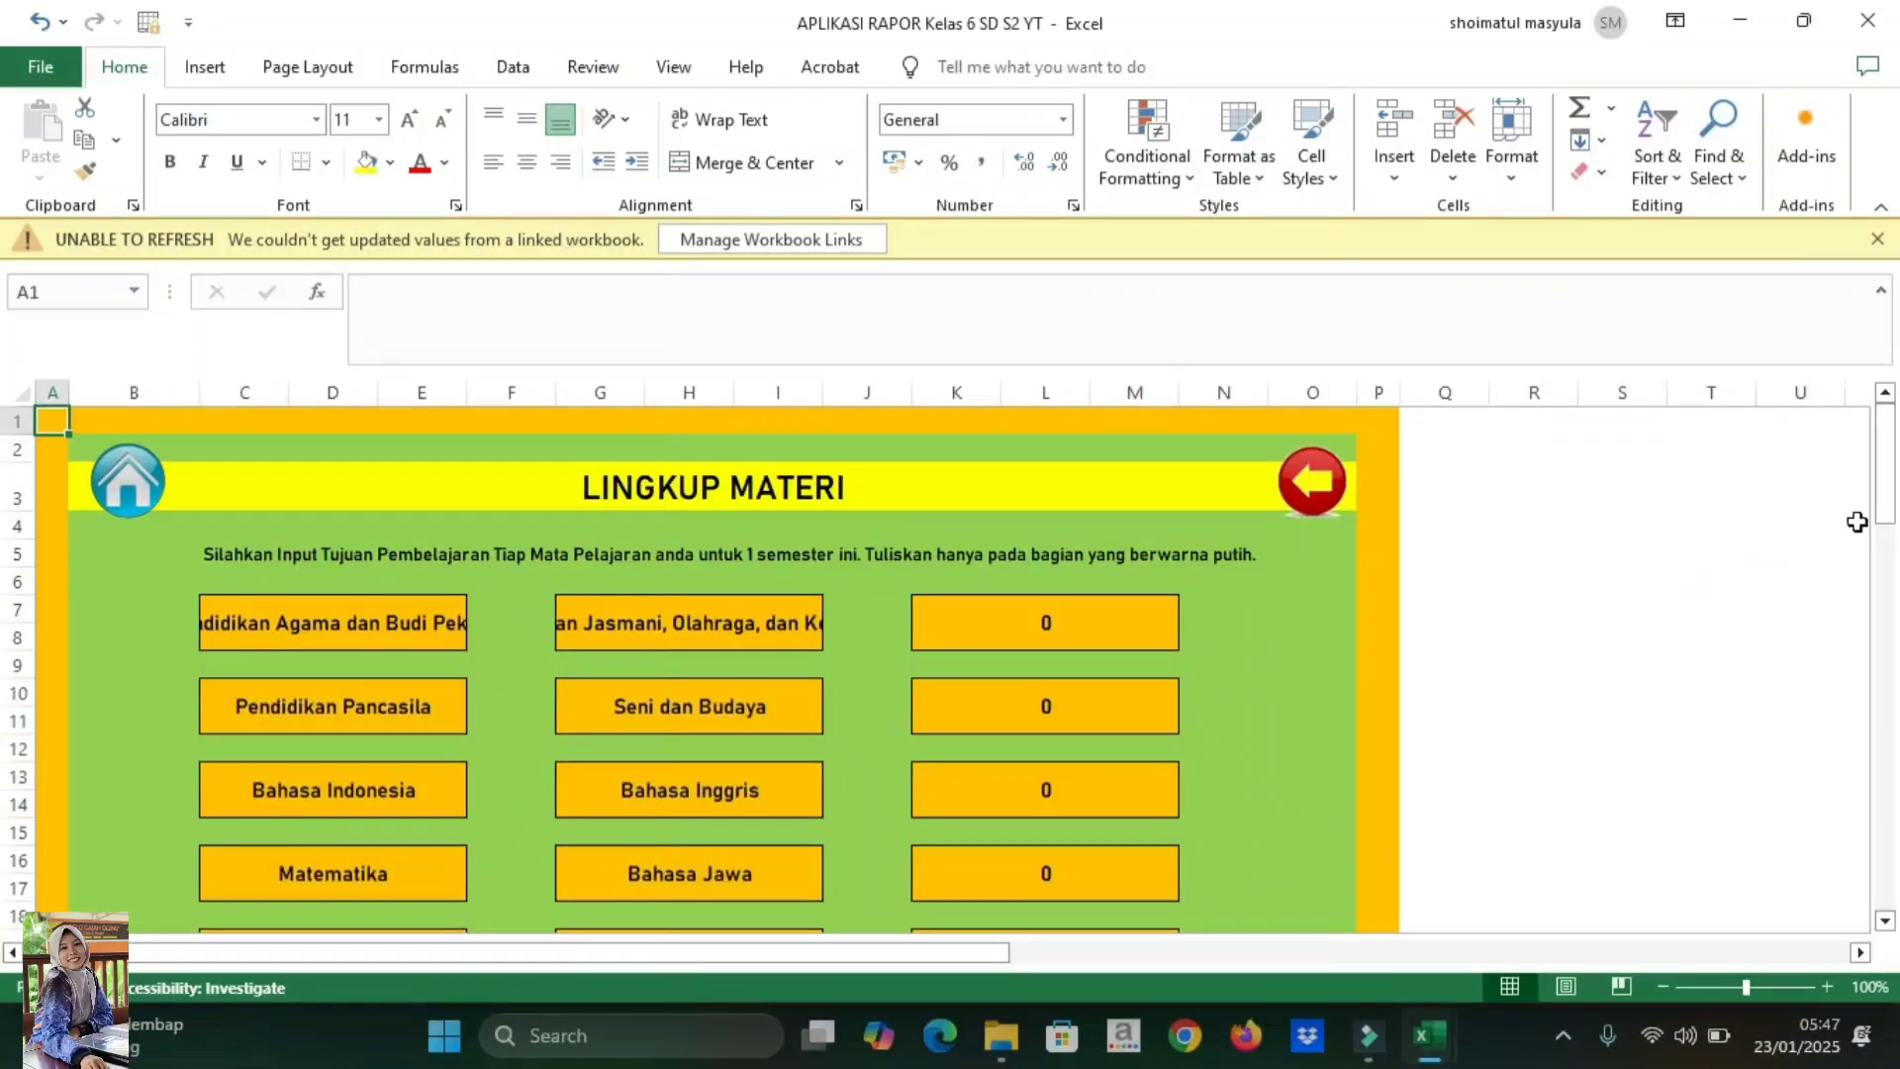
- Return to the main menu and open the PENILAIAN EKSTRAKURIKULER sheet
mouse_move(1881, 515)
mouse_down()
mouse_move(1884, 564)
mouse_move(1893, 485)
mouse_up()
click(137, 495)
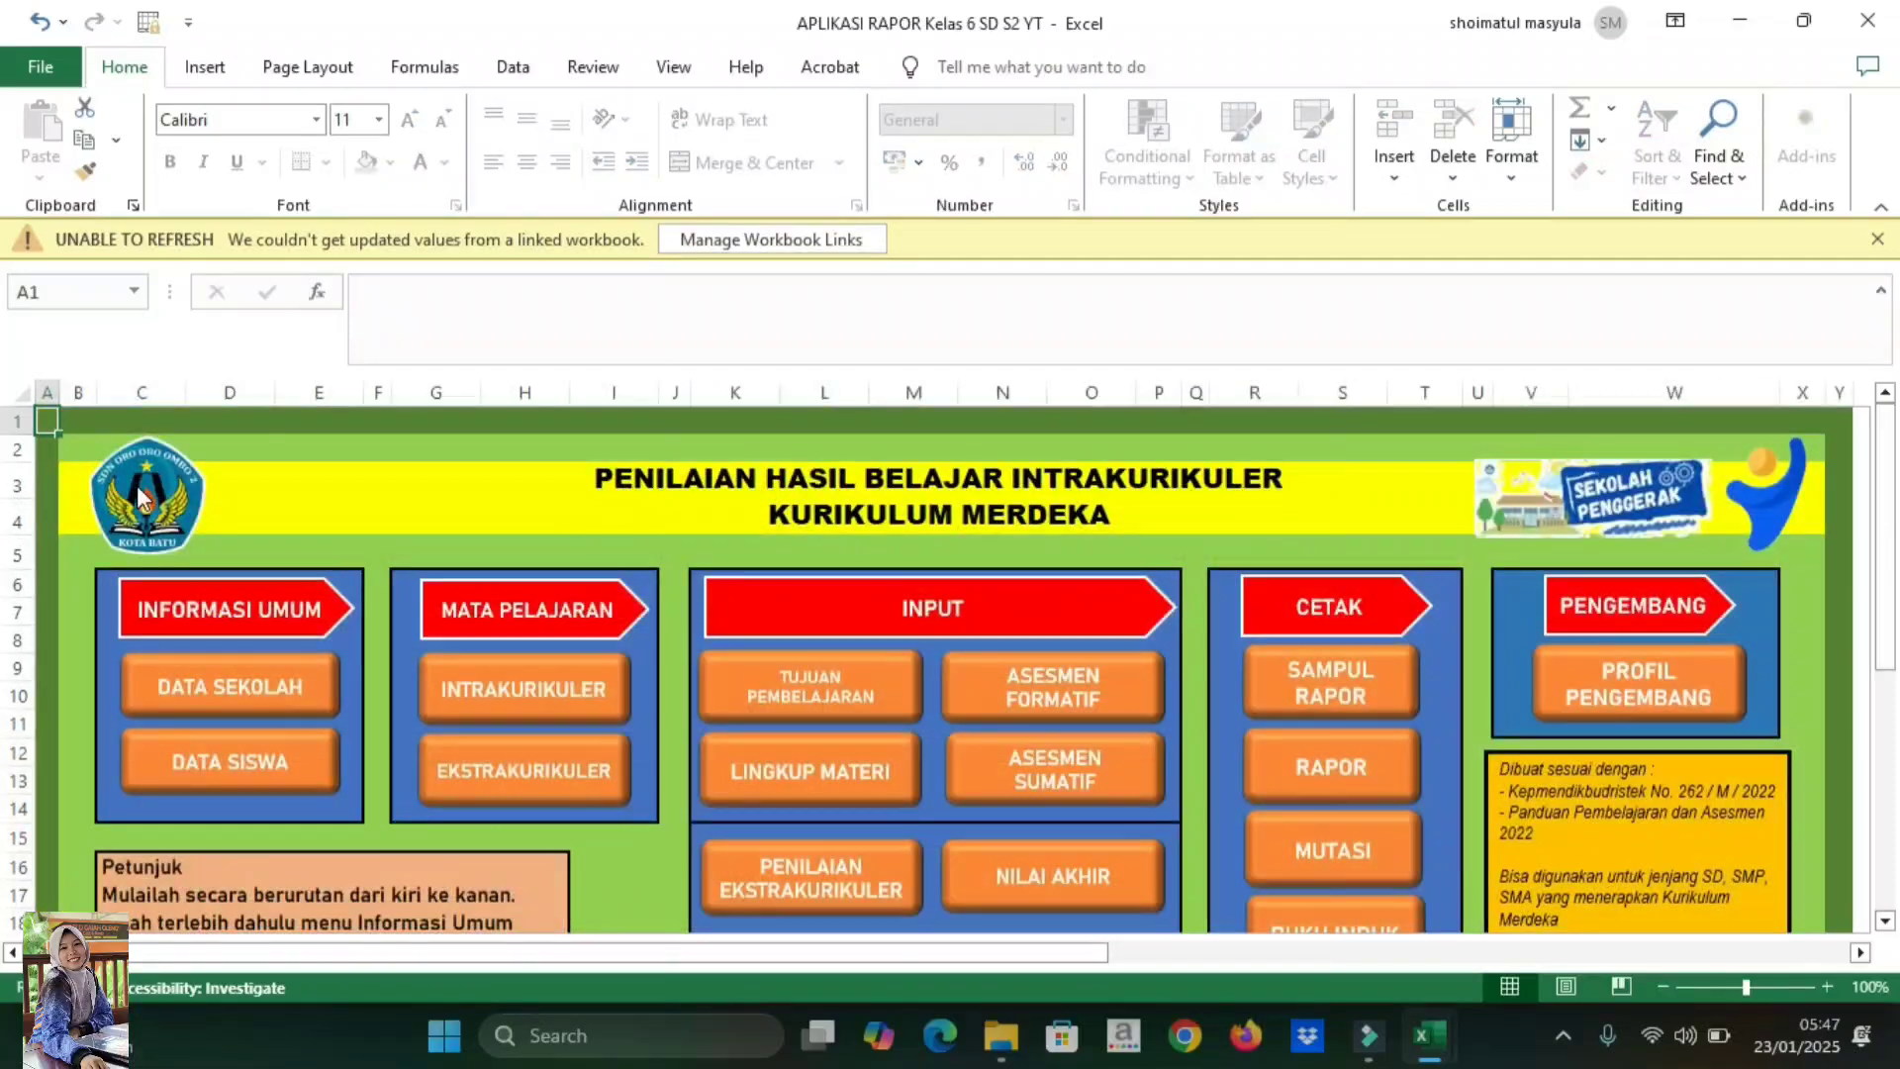
click(823, 885)
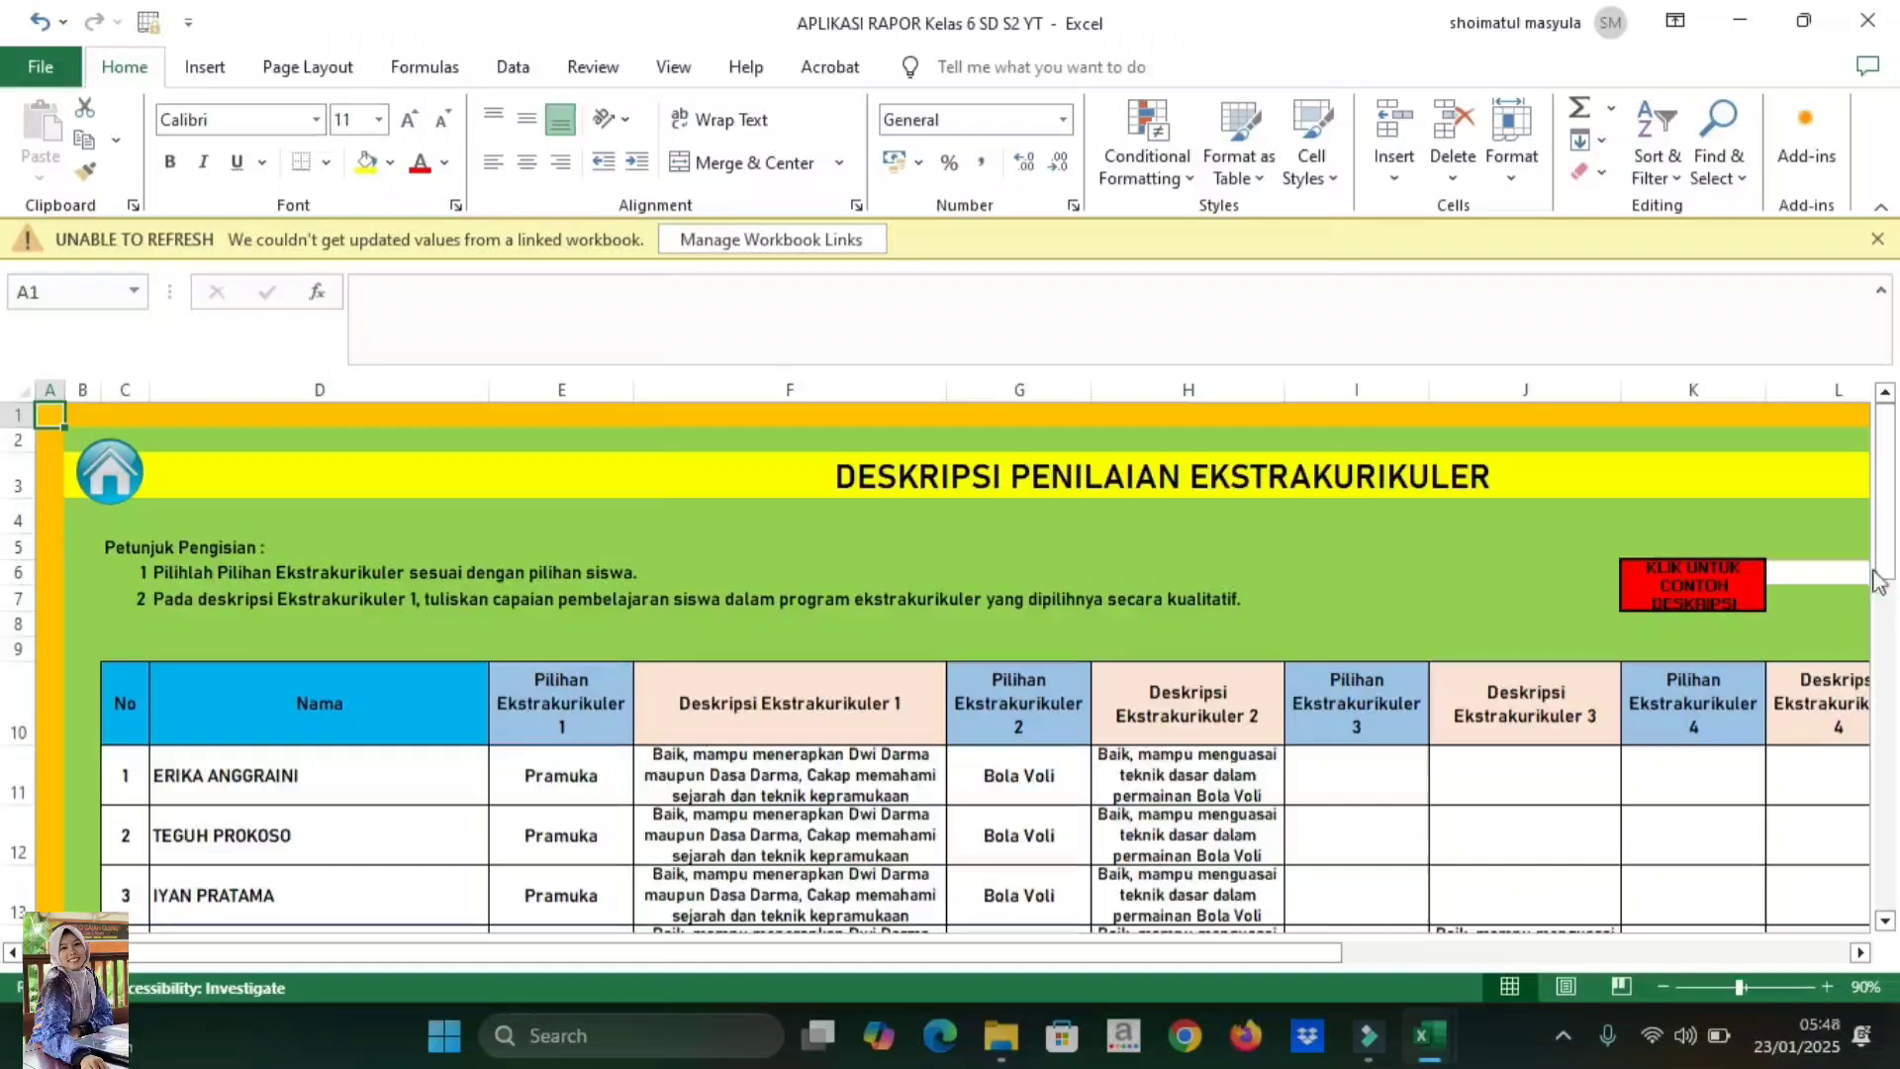
- Examine the sample description note and all the extracurricular choice and description columns in the student table
mouse_move(1689, 596)
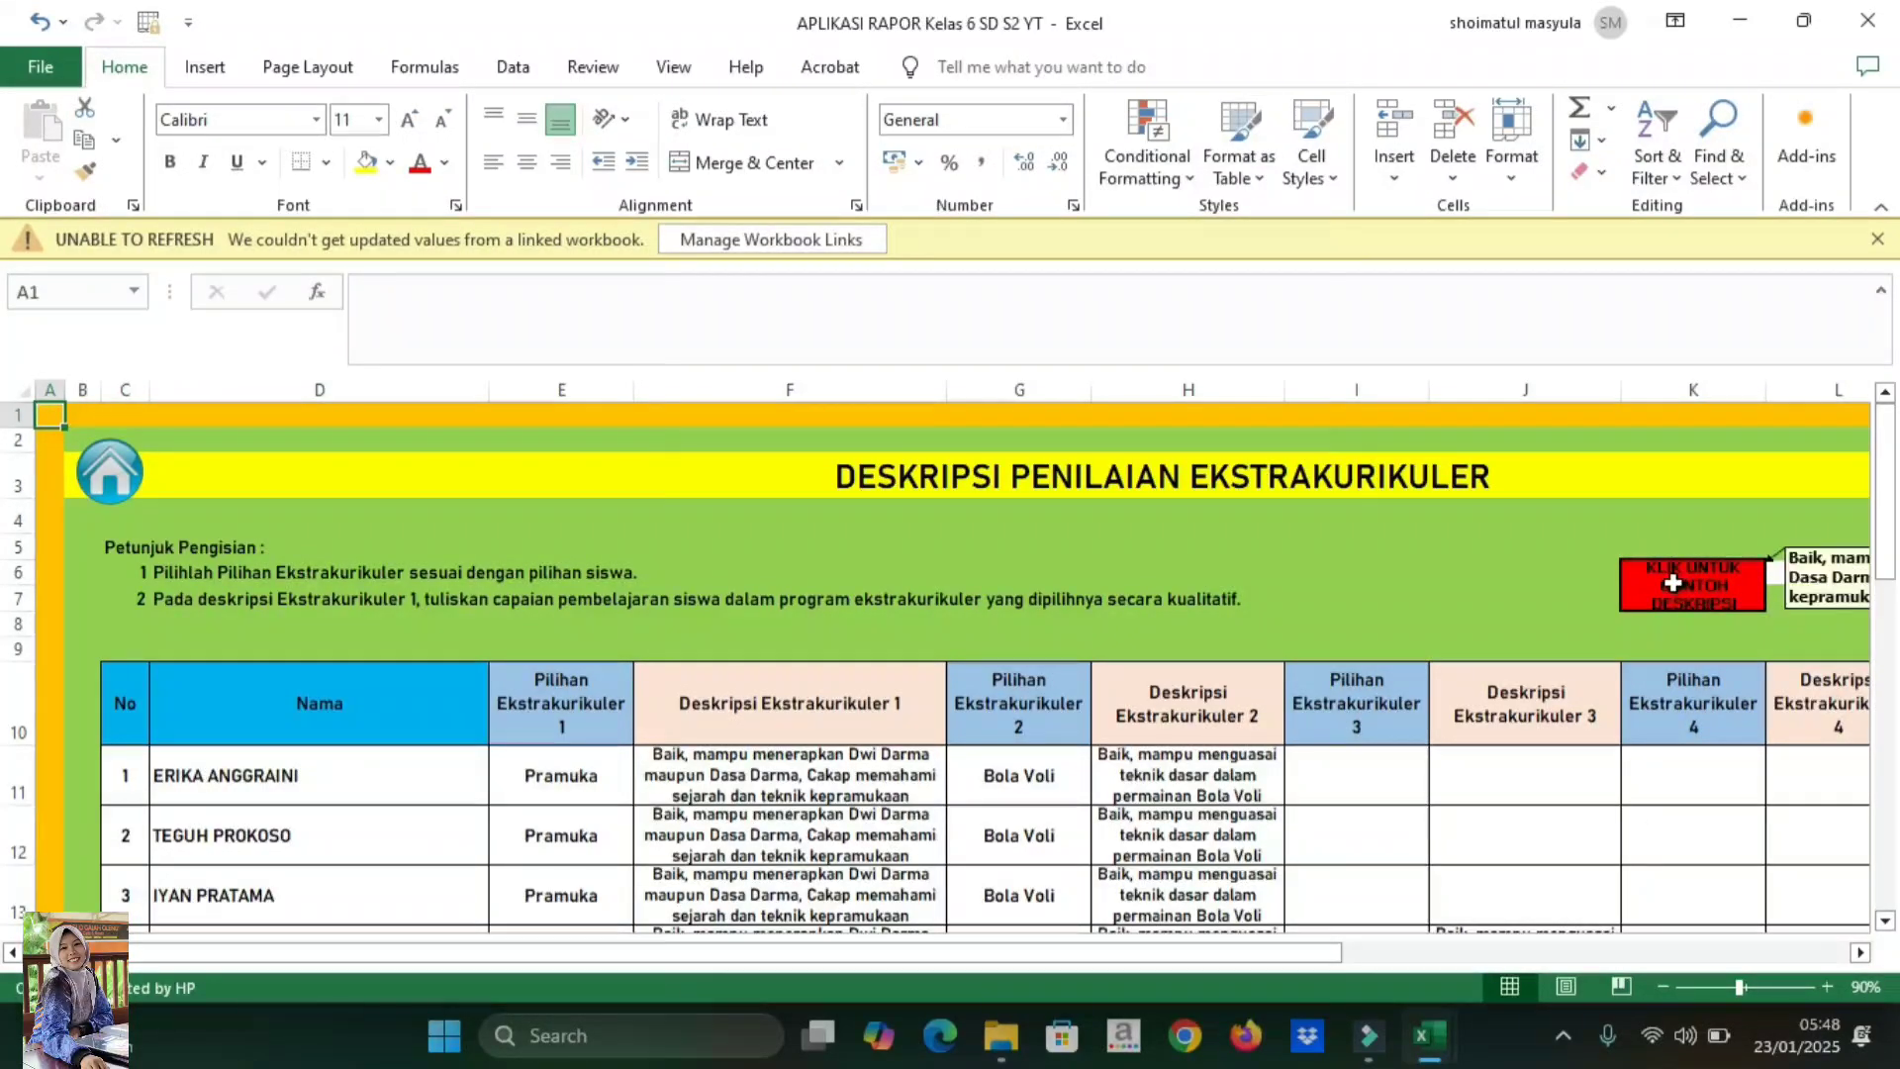
drag(1305, 952, 1782, 989)
click(1092, 580)
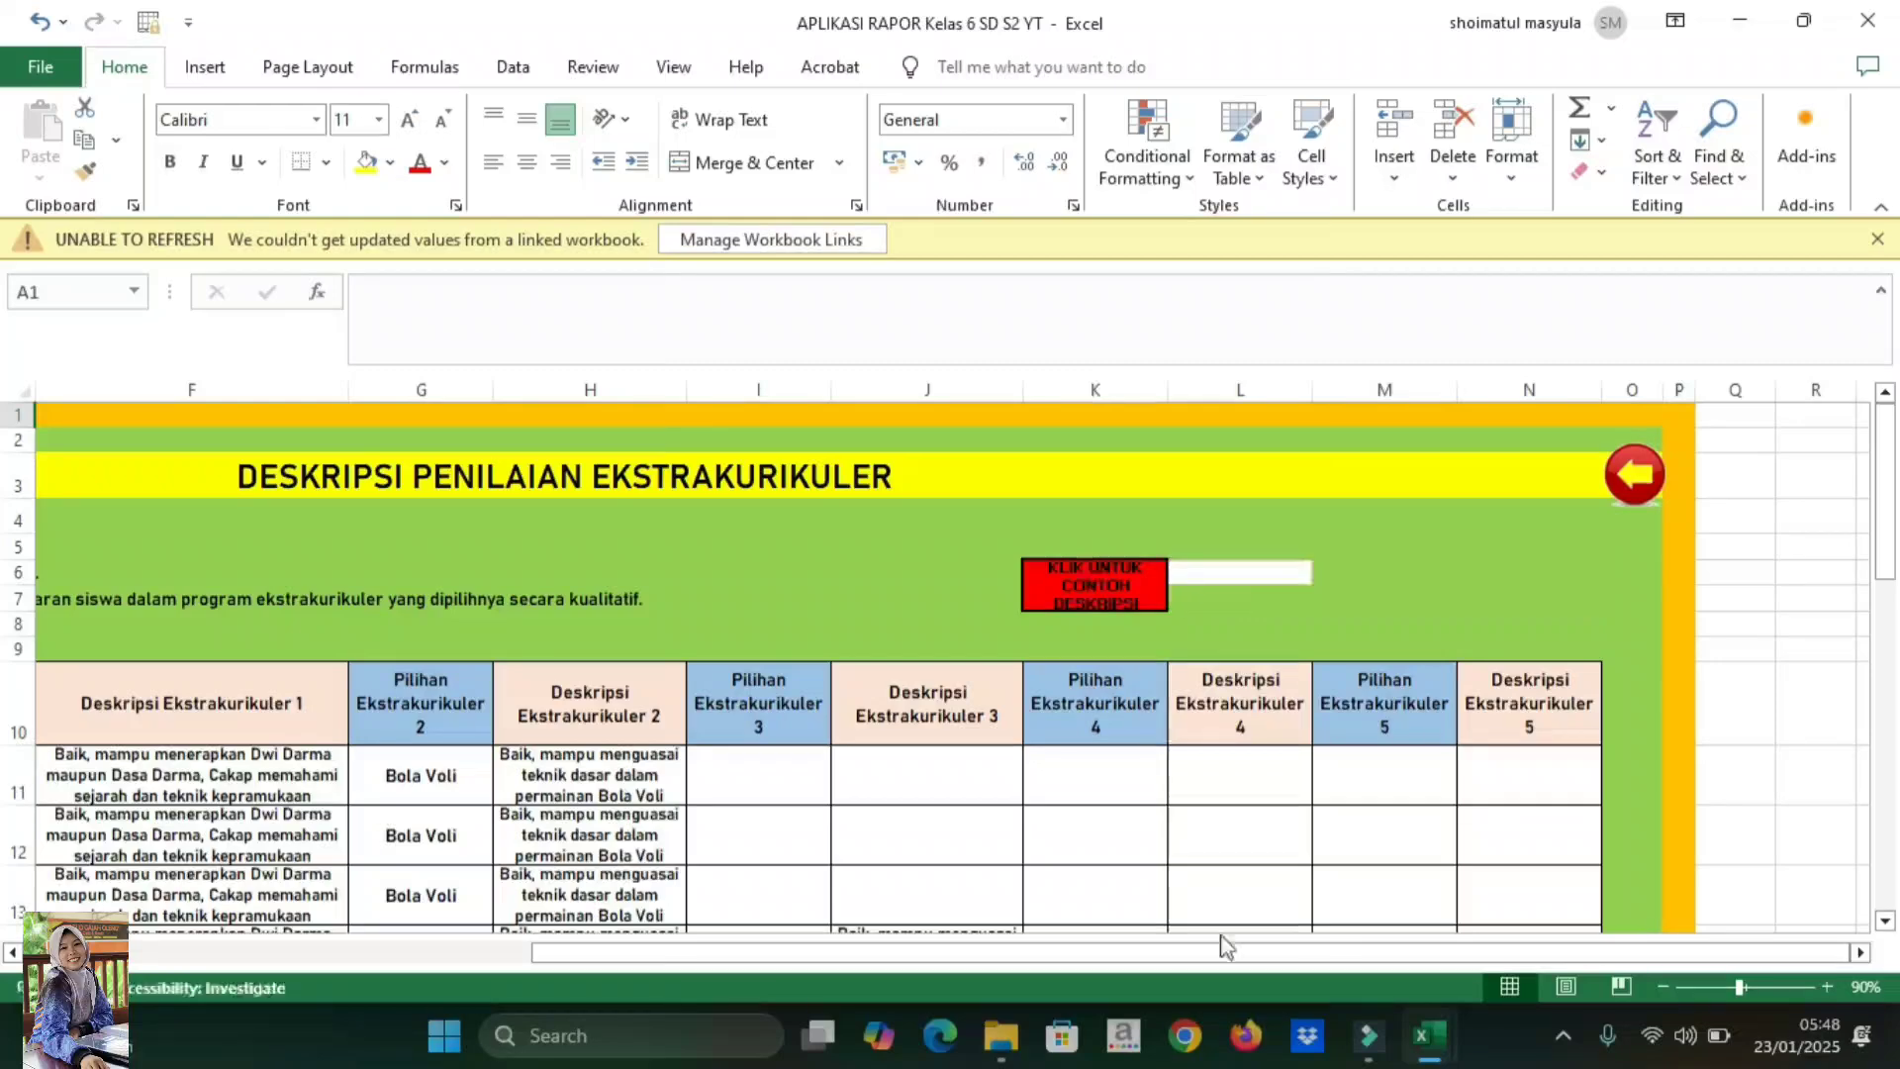
drag(1210, 948, 784, 962)
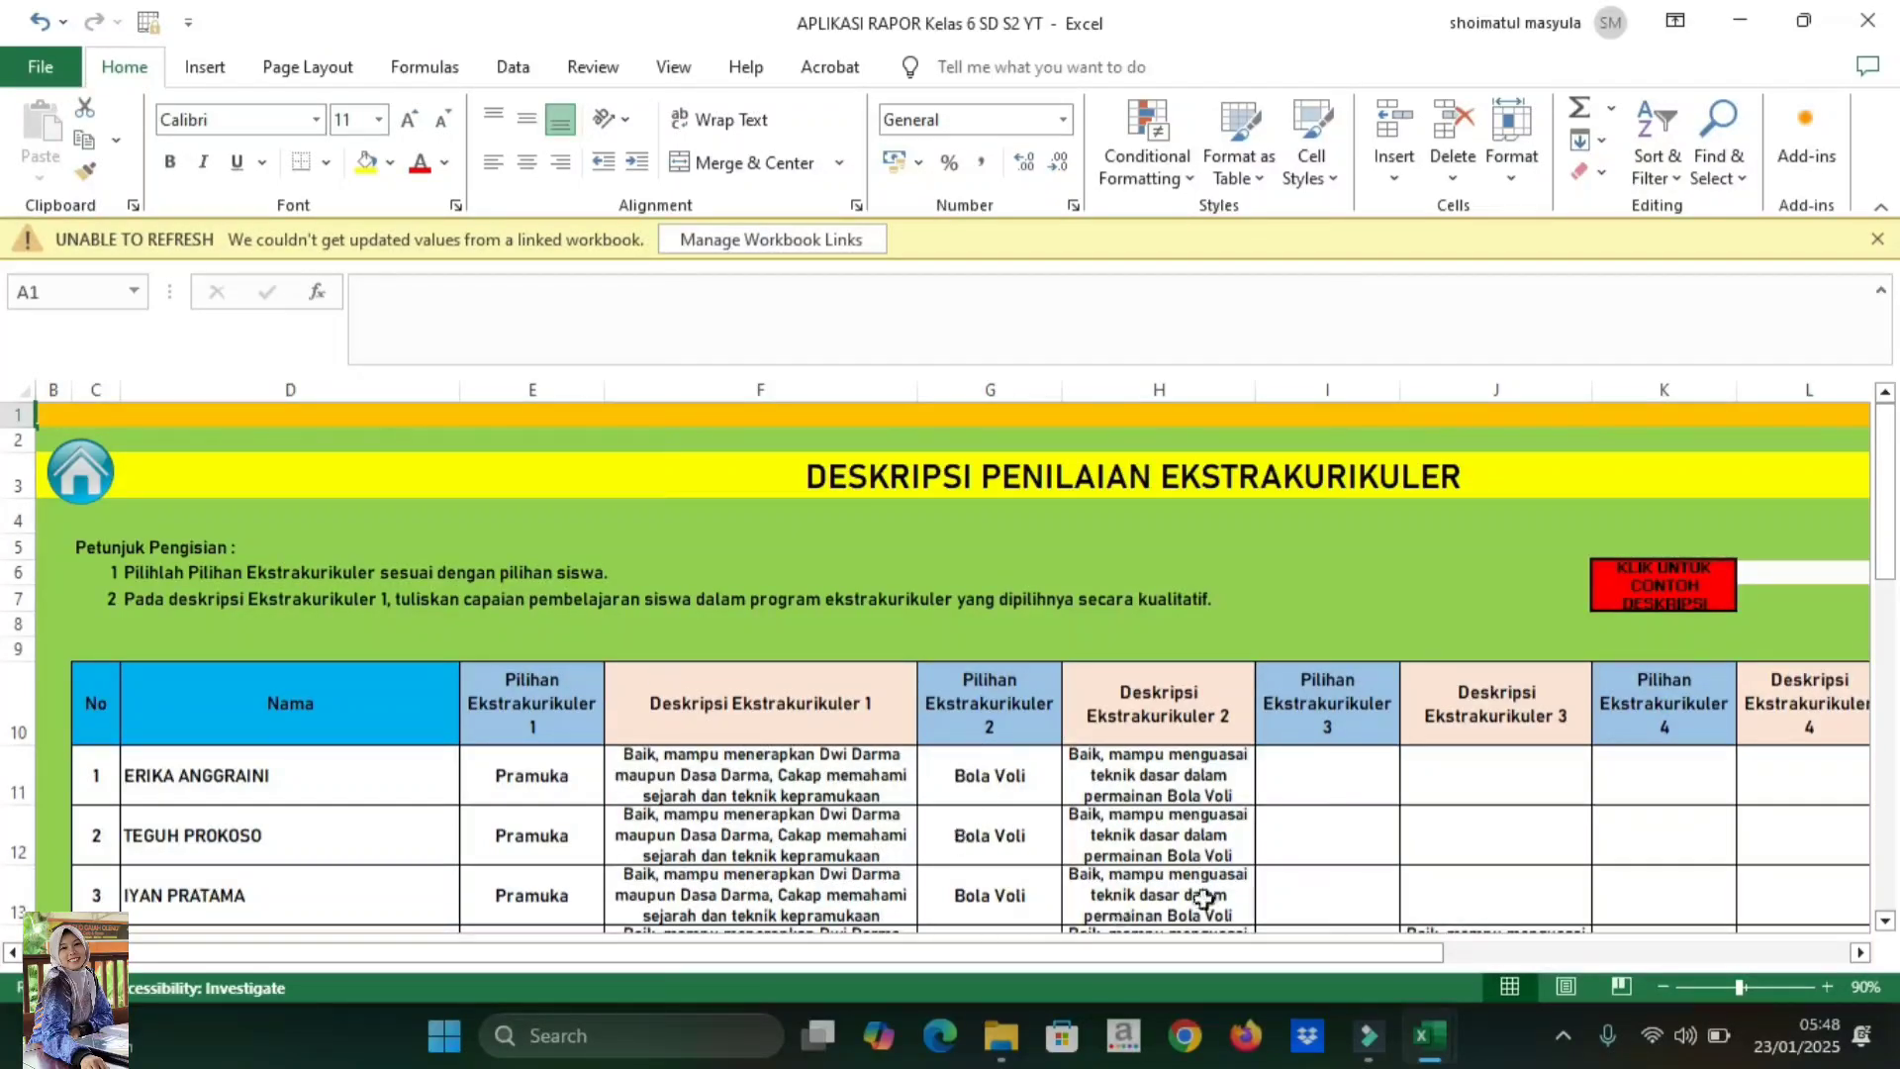
drag(1886, 478, 1889, 499)
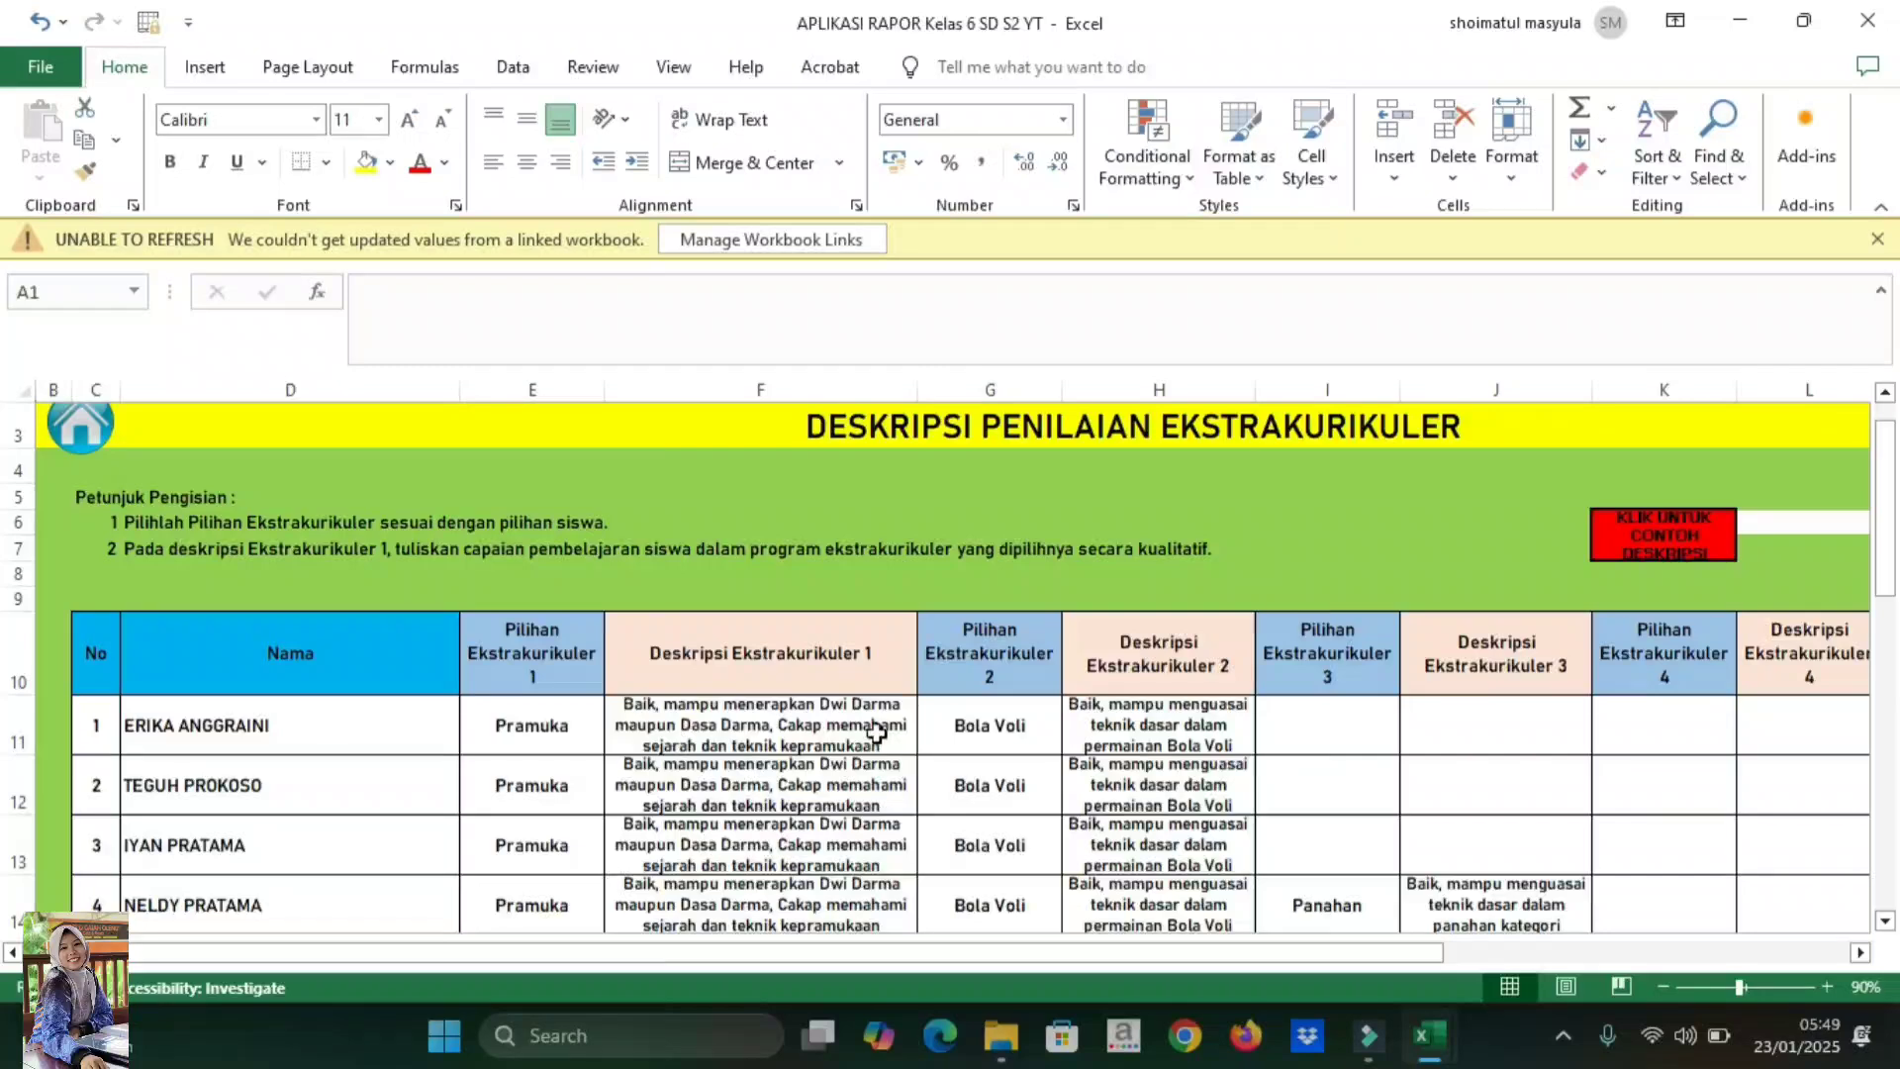
- Set Pilihan Ekstrakurikuler 3 to Tari for the first student
click(1324, 727)
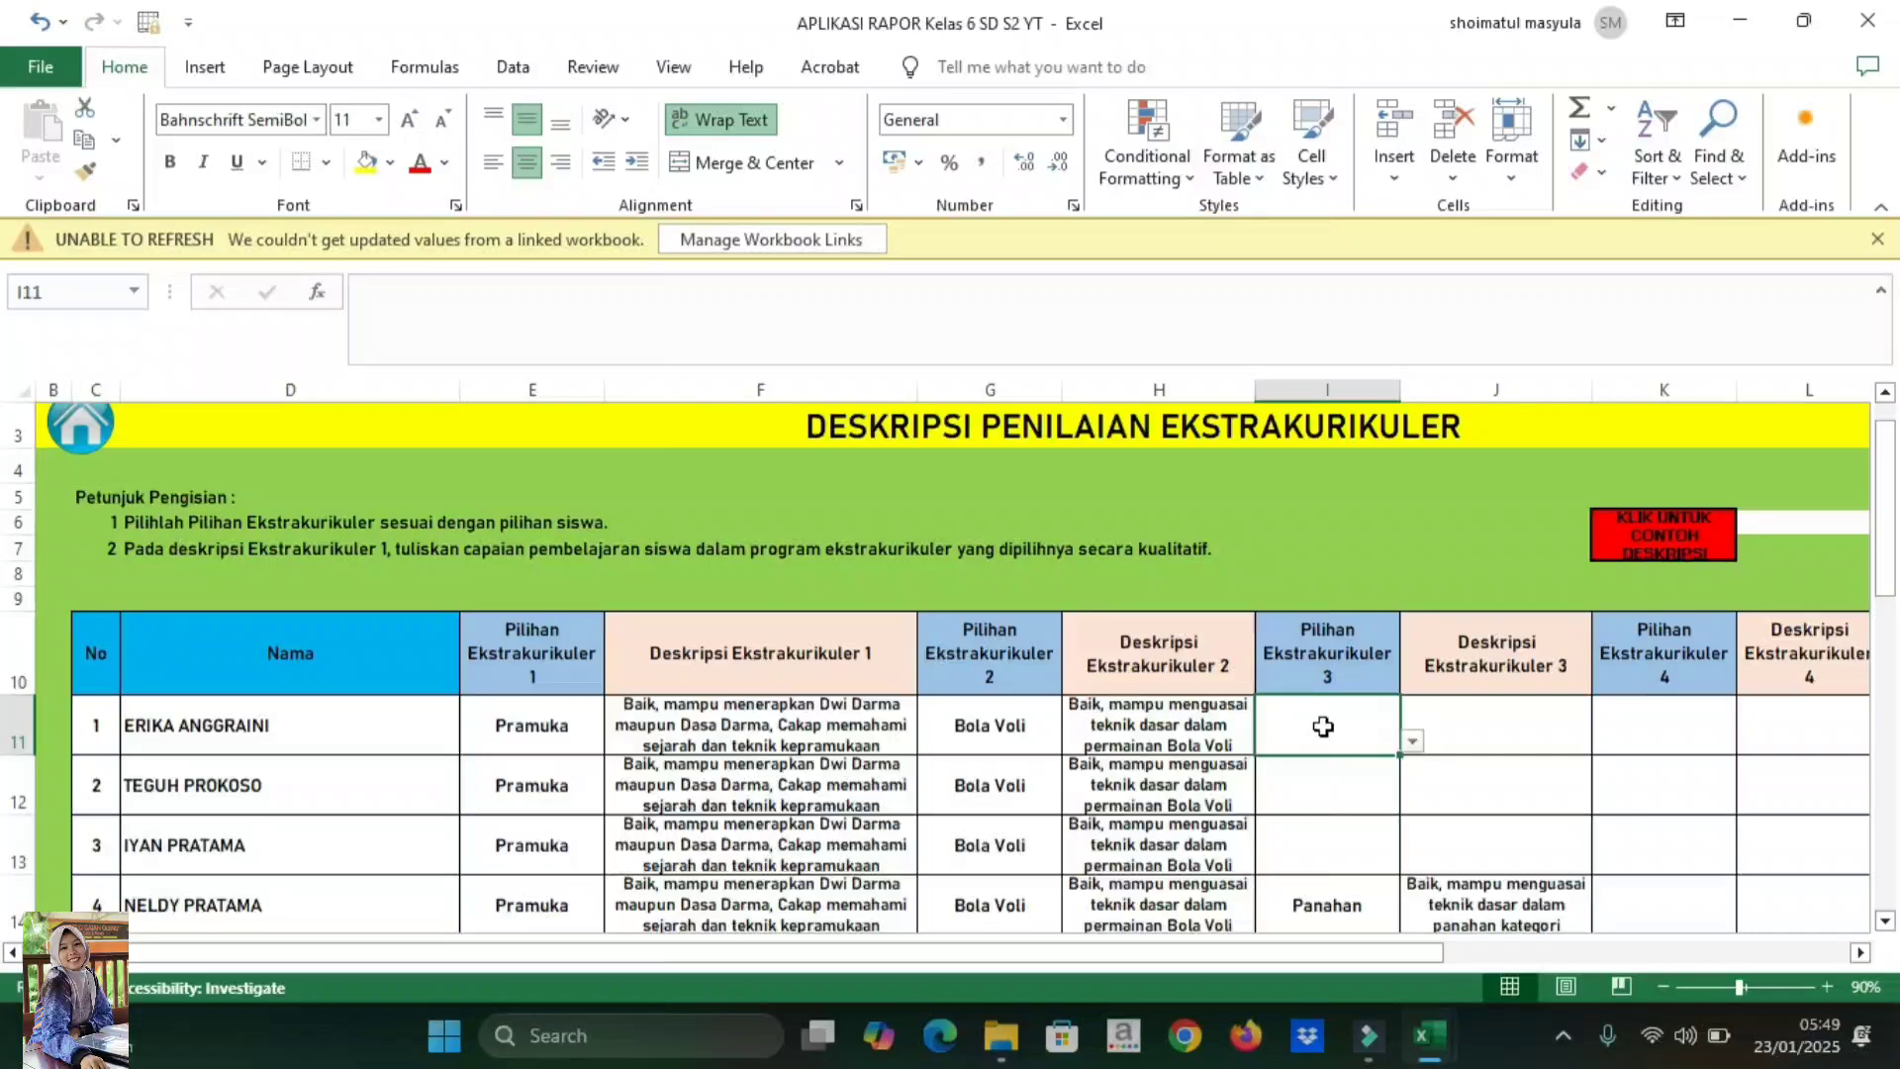
click(1413, 742)
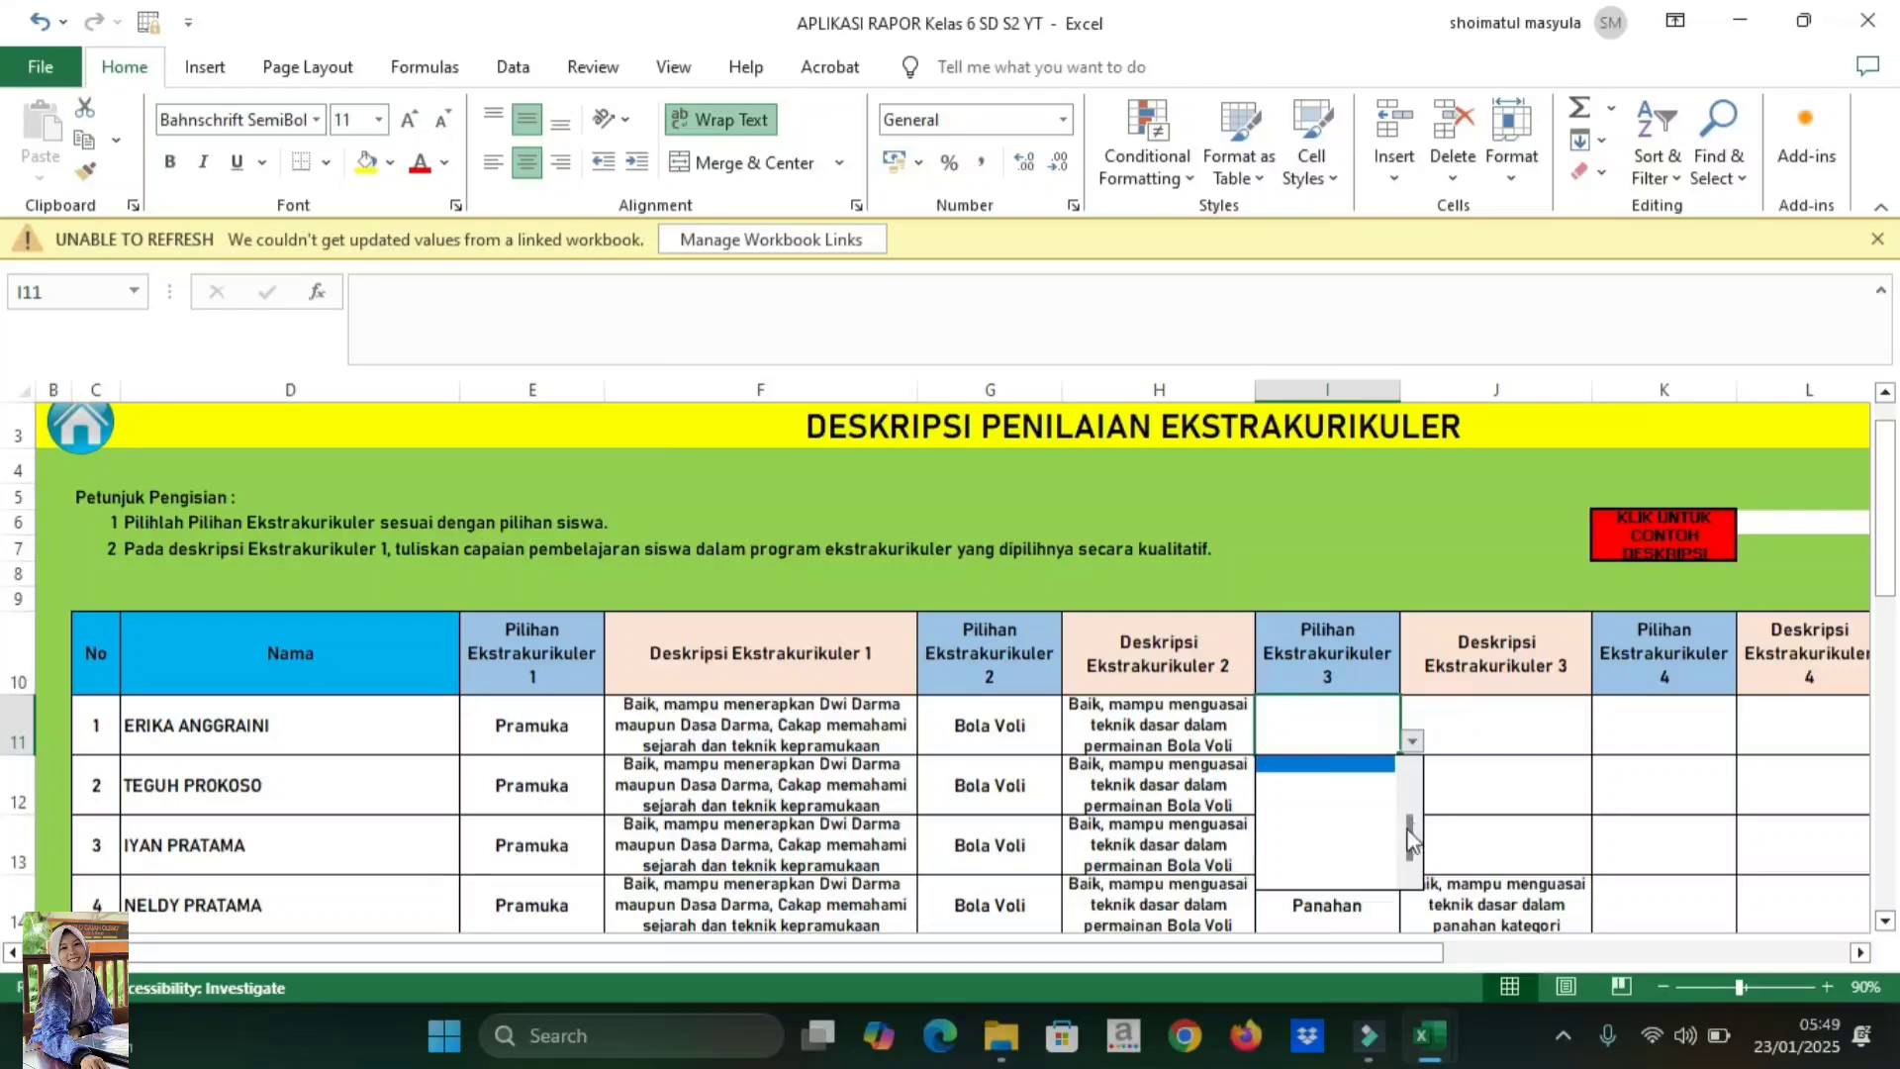
drag(1411, 839, 1411, 806)
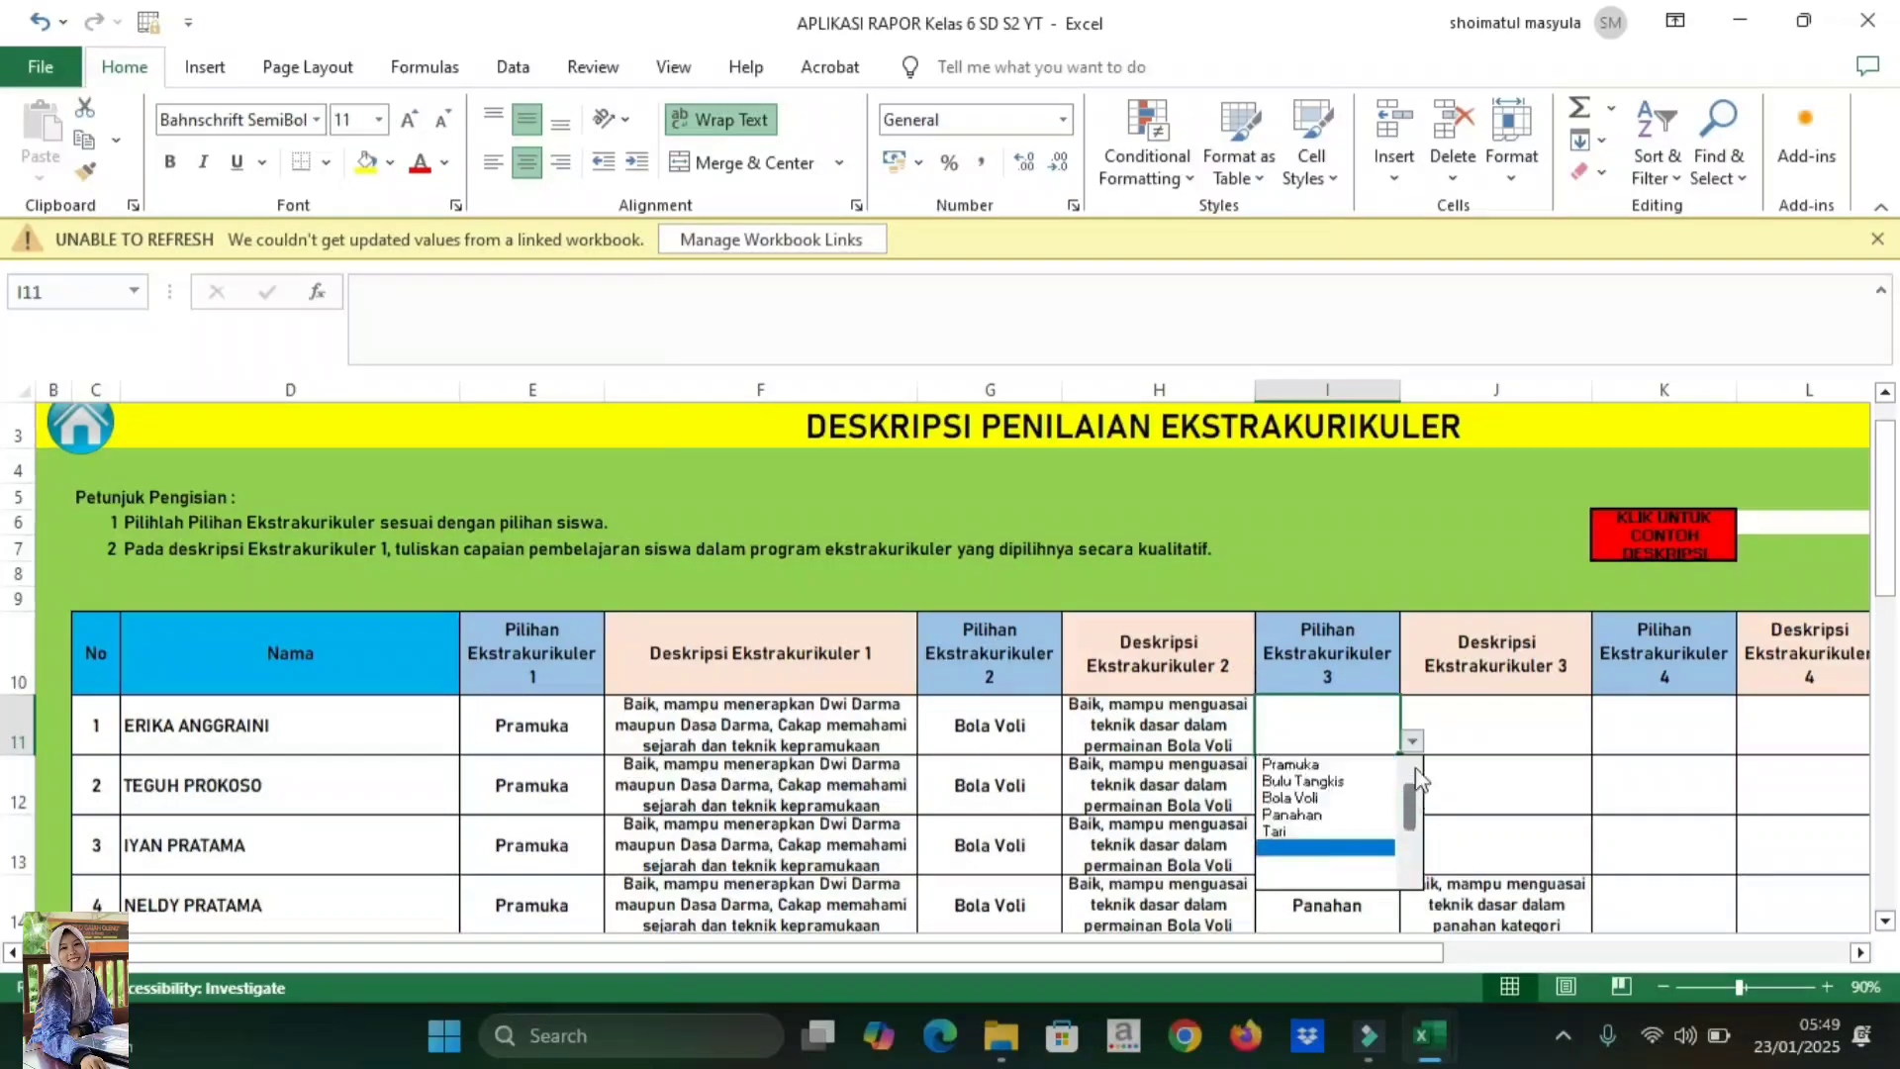
click(1326, 832)
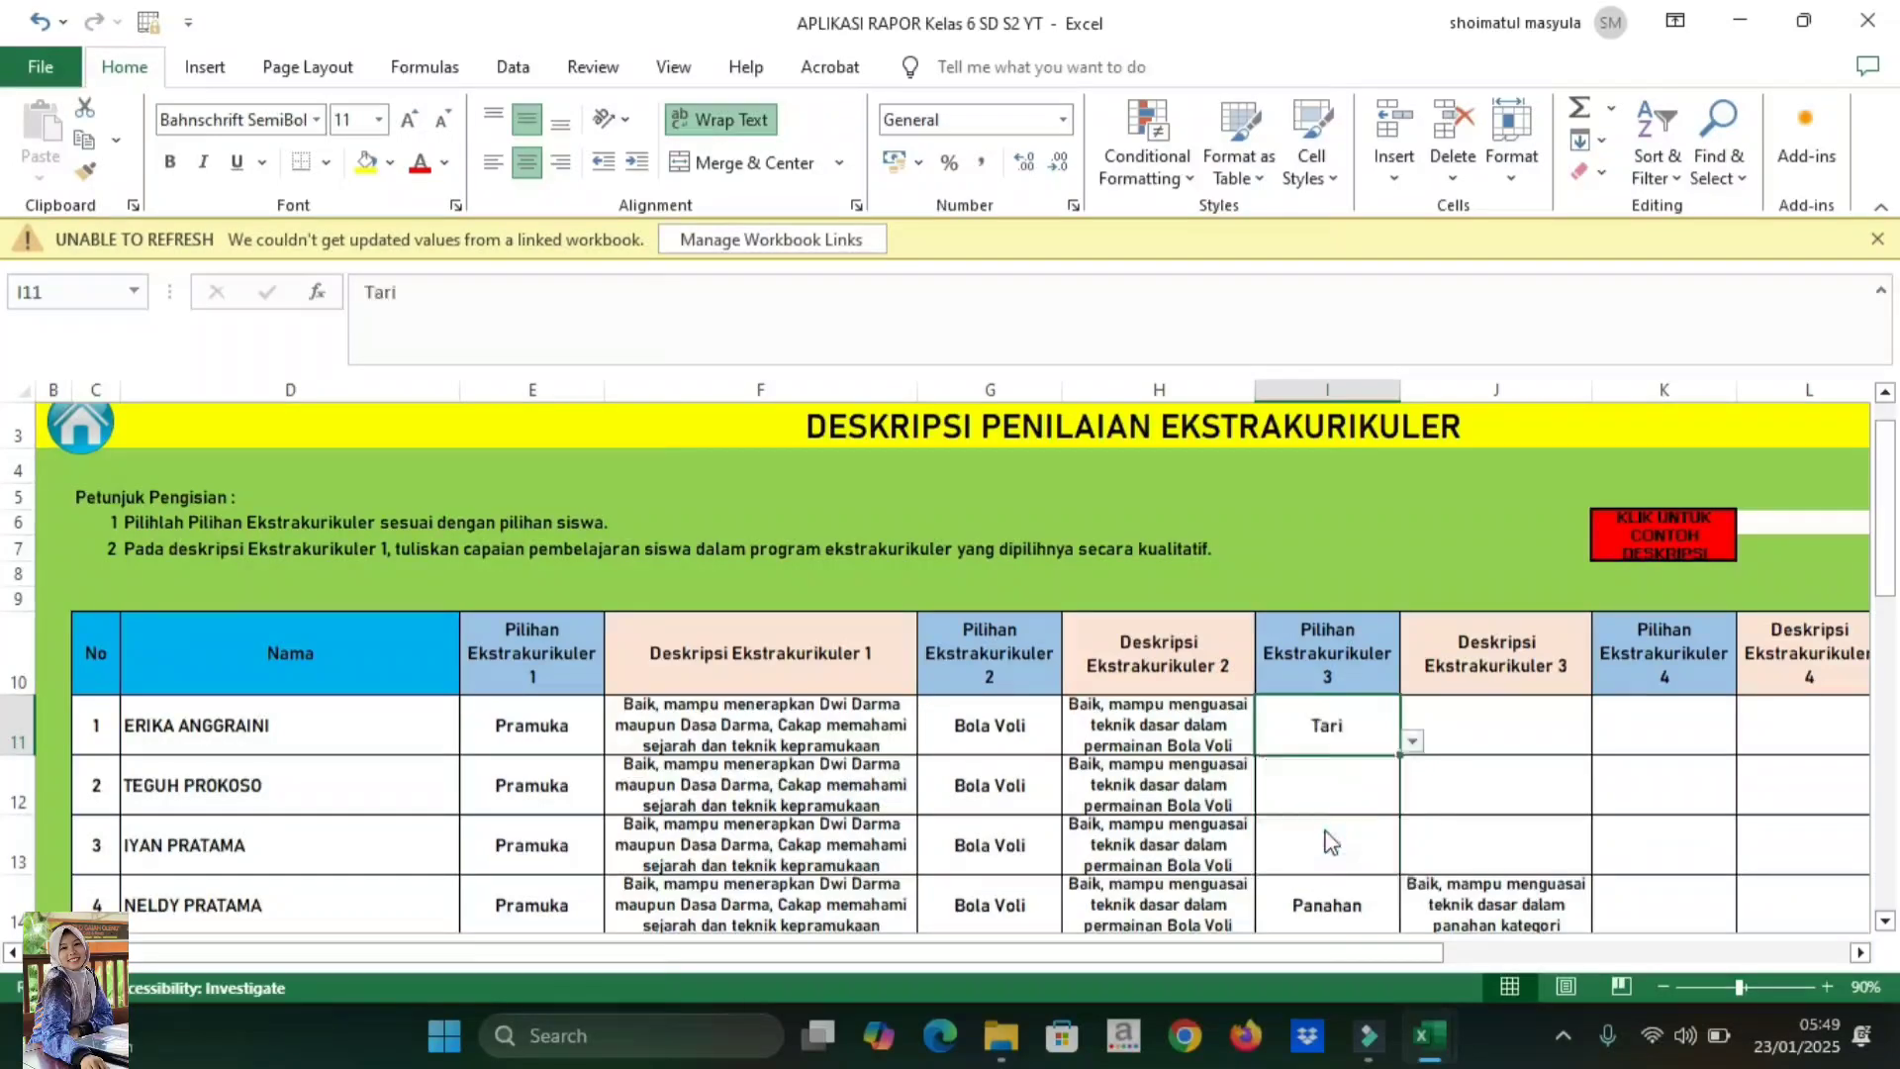
- Enter the description "Baik, mampu menguasai teknik dasar tari" under Deskripsi Ekstrakurikuler 3 for the first student
click(1487, 788)
click(1482, 725)
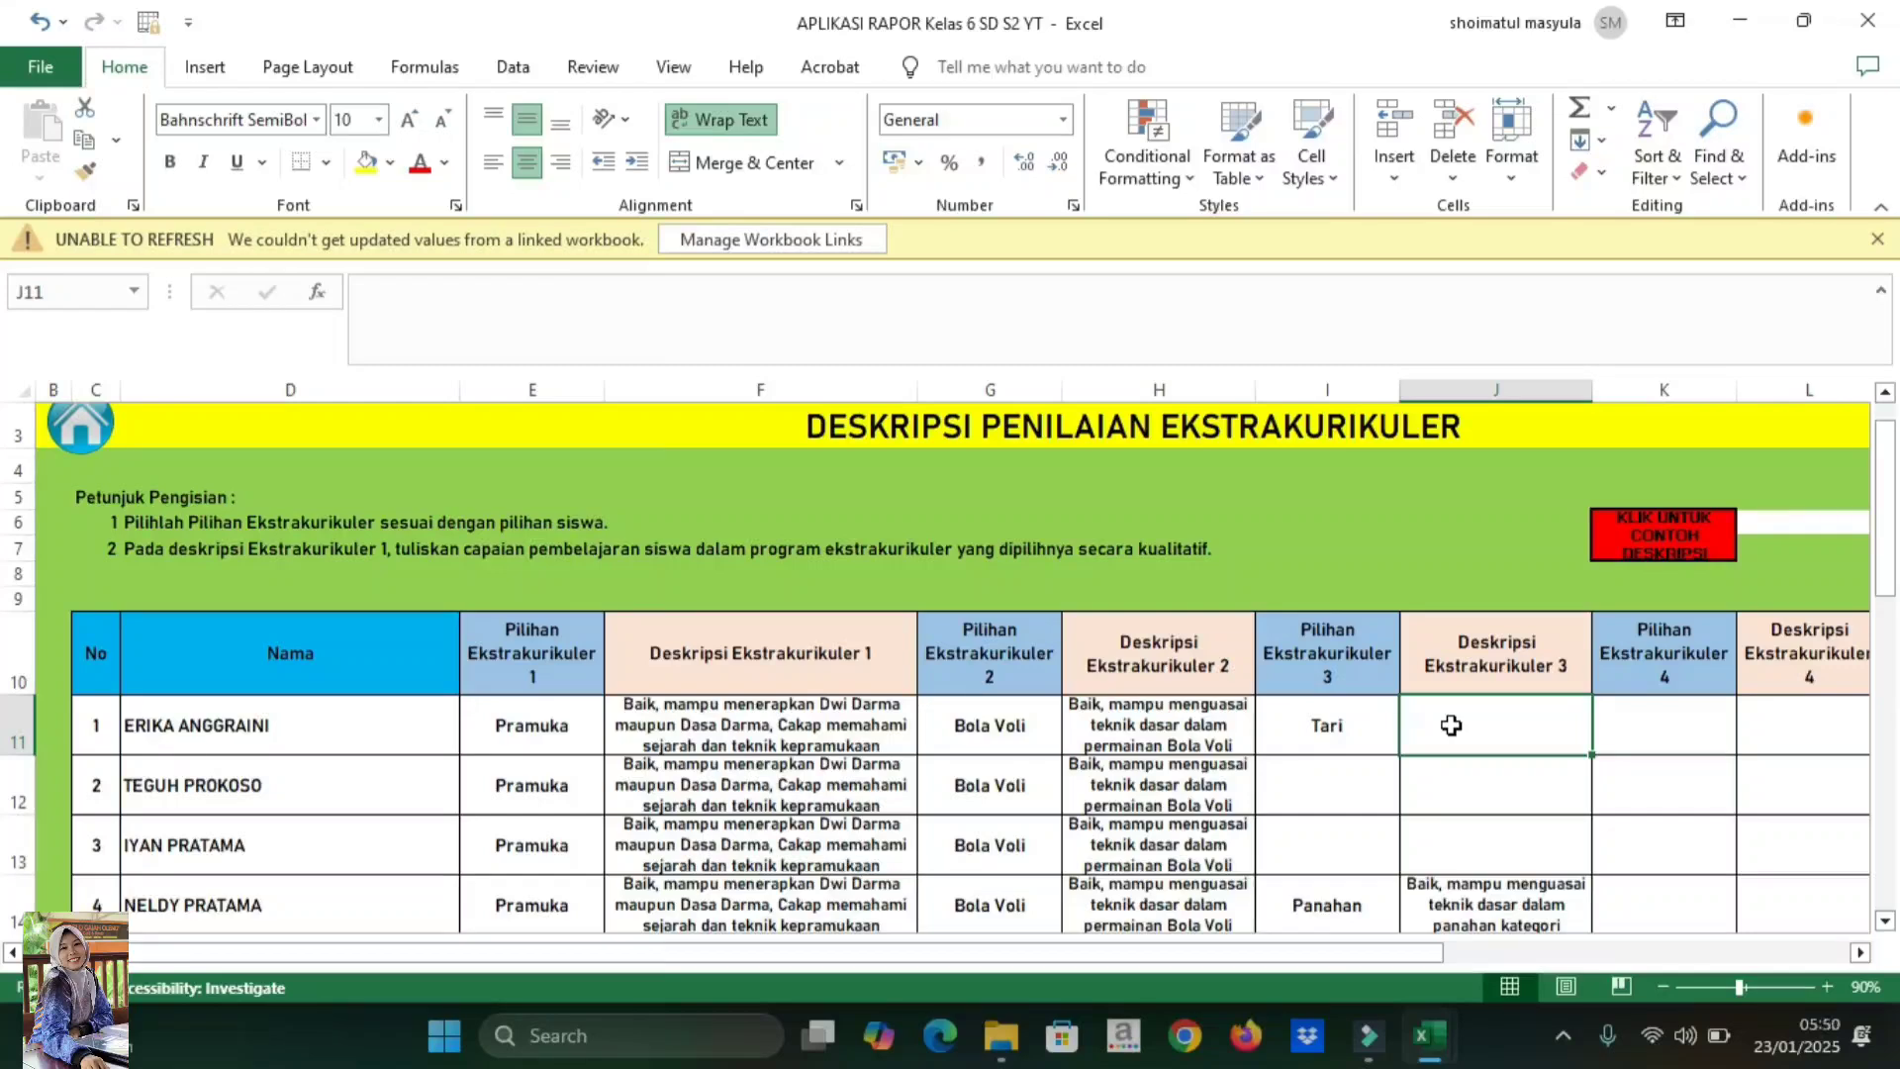
text(B)
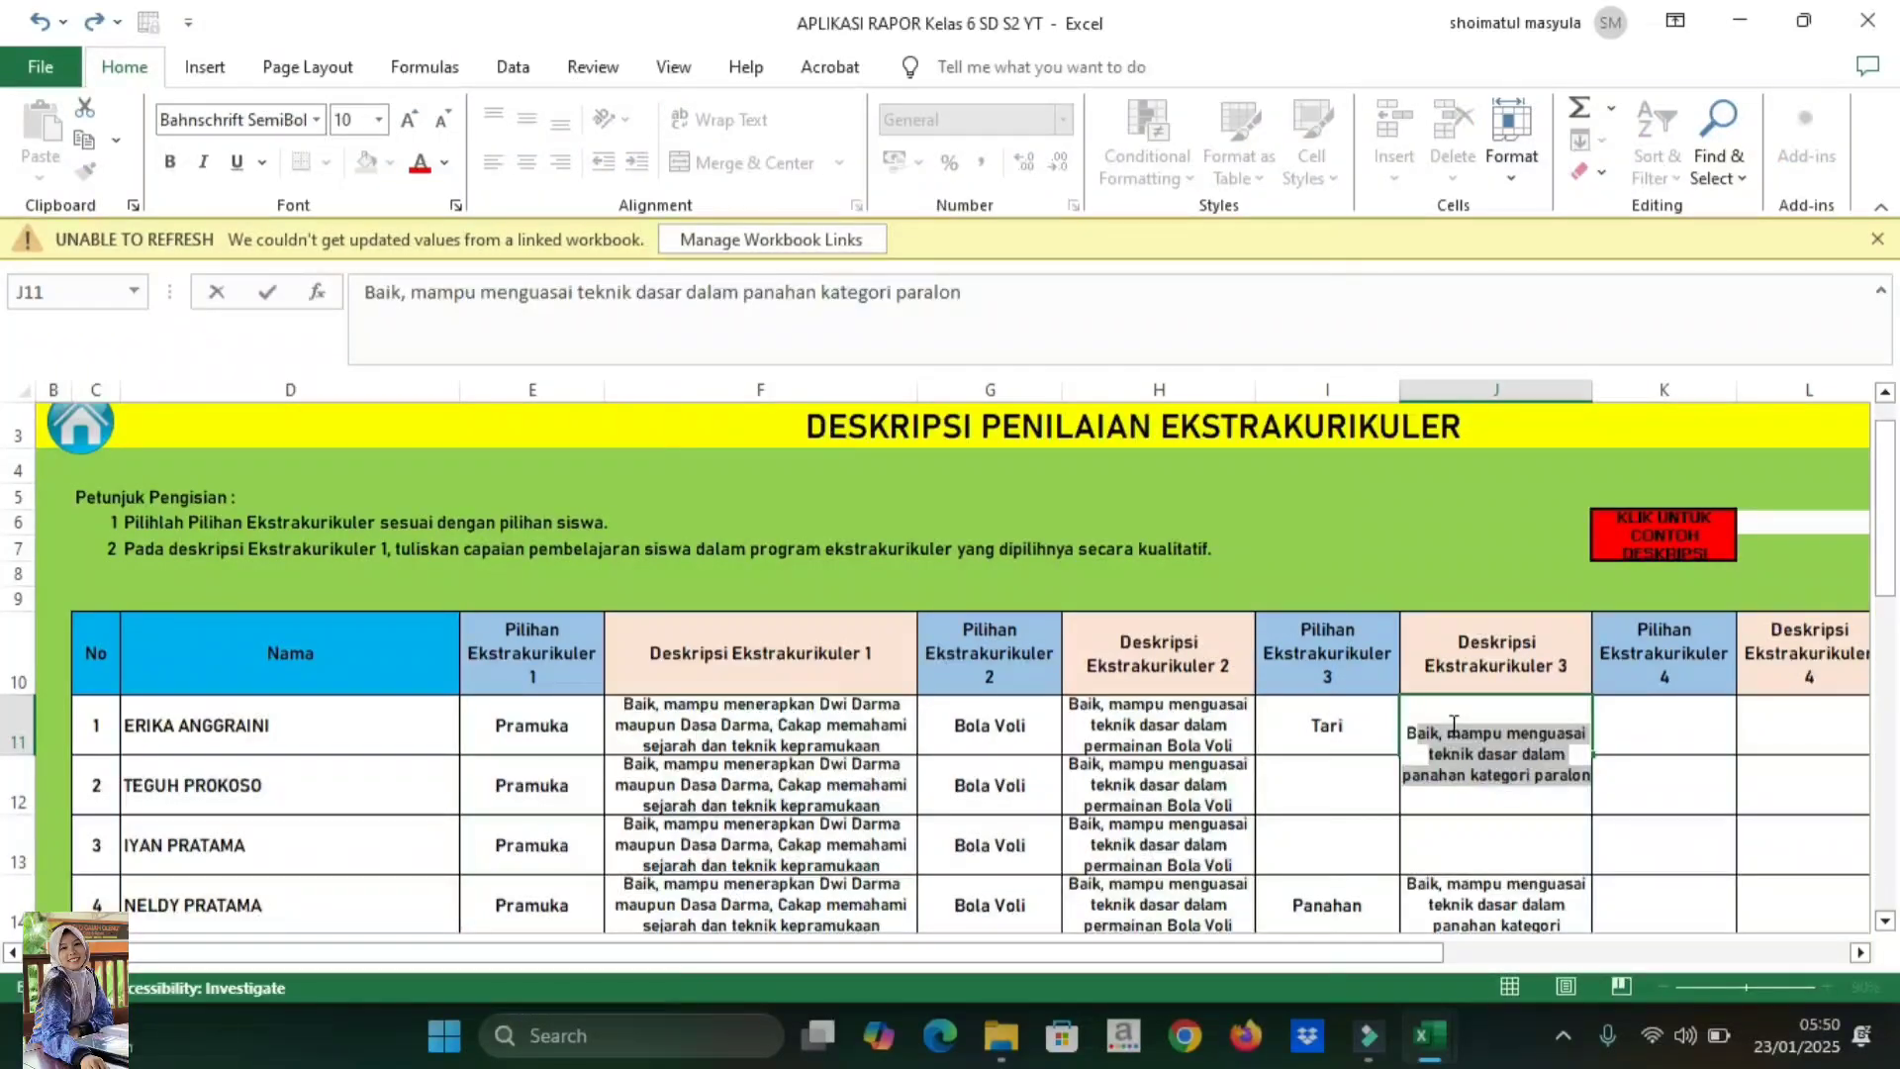
text(aik,)
key(ctrl+Return)
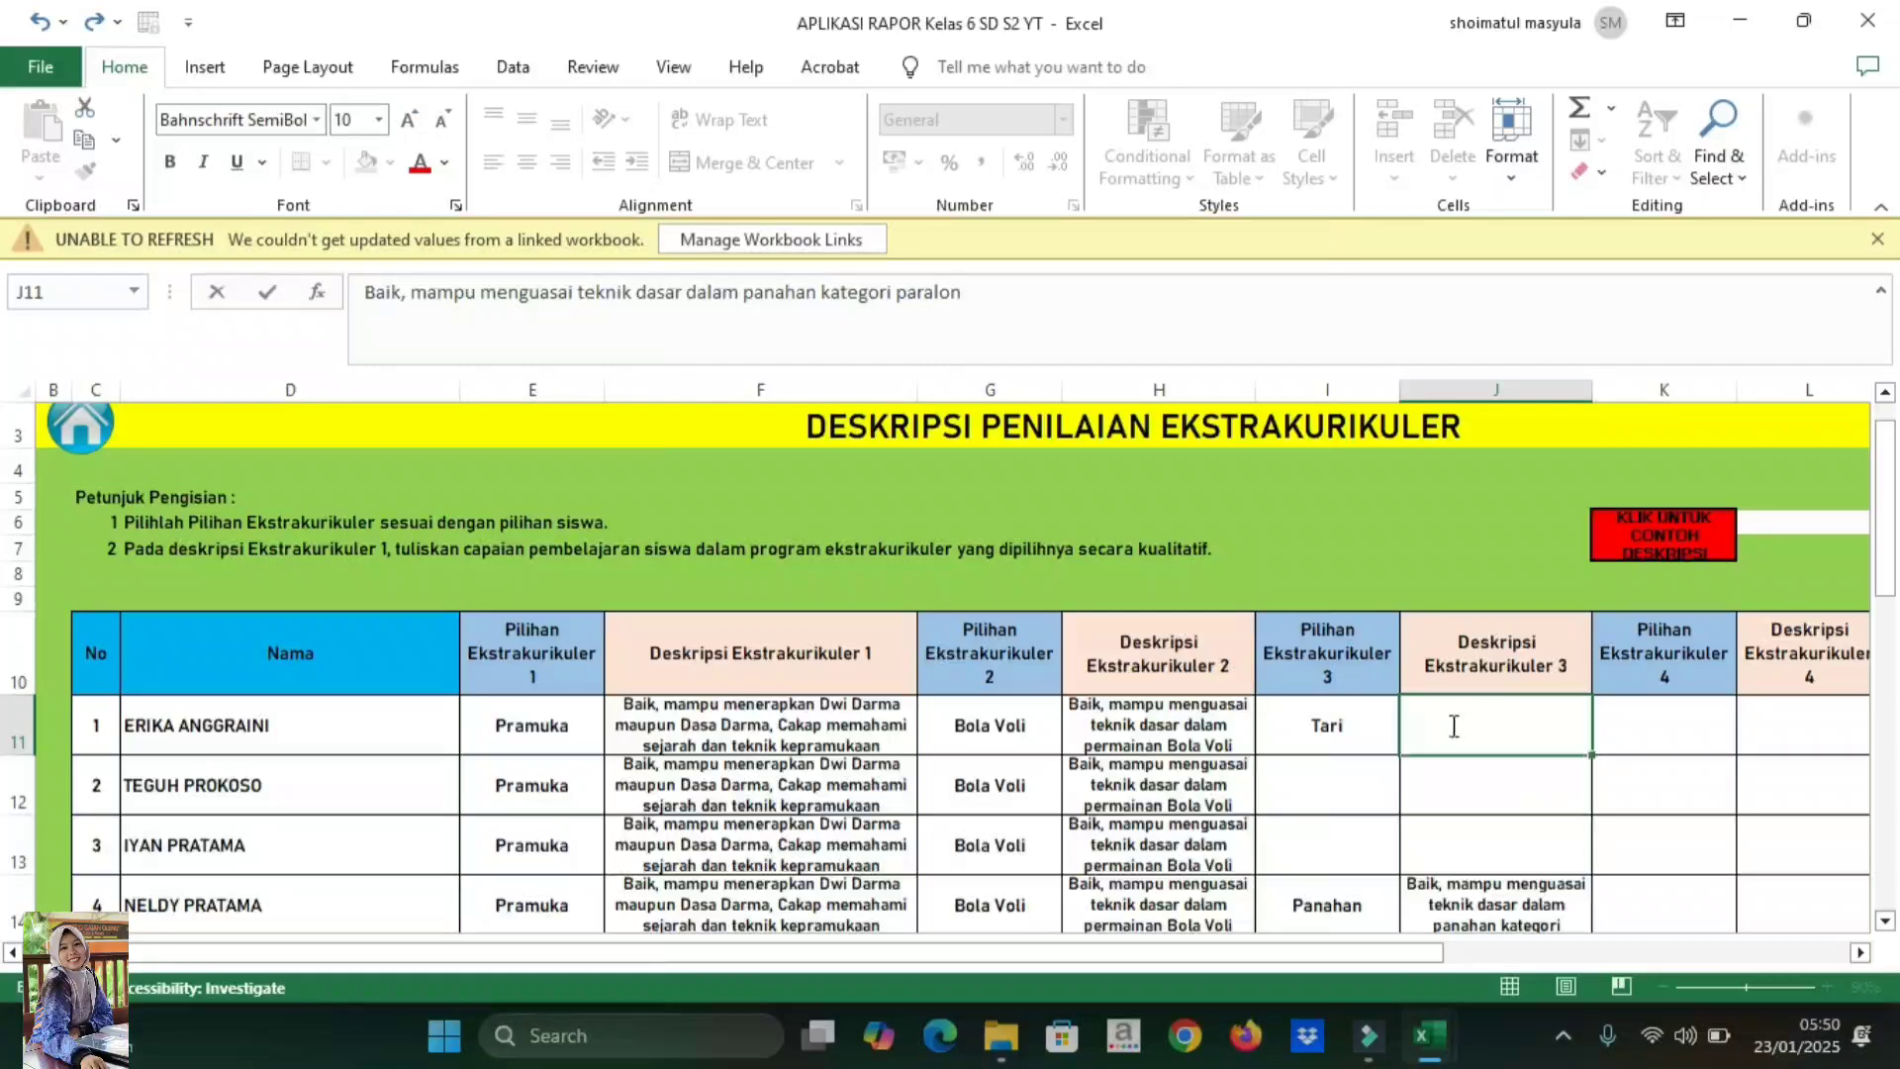
text(mampu menguasai)
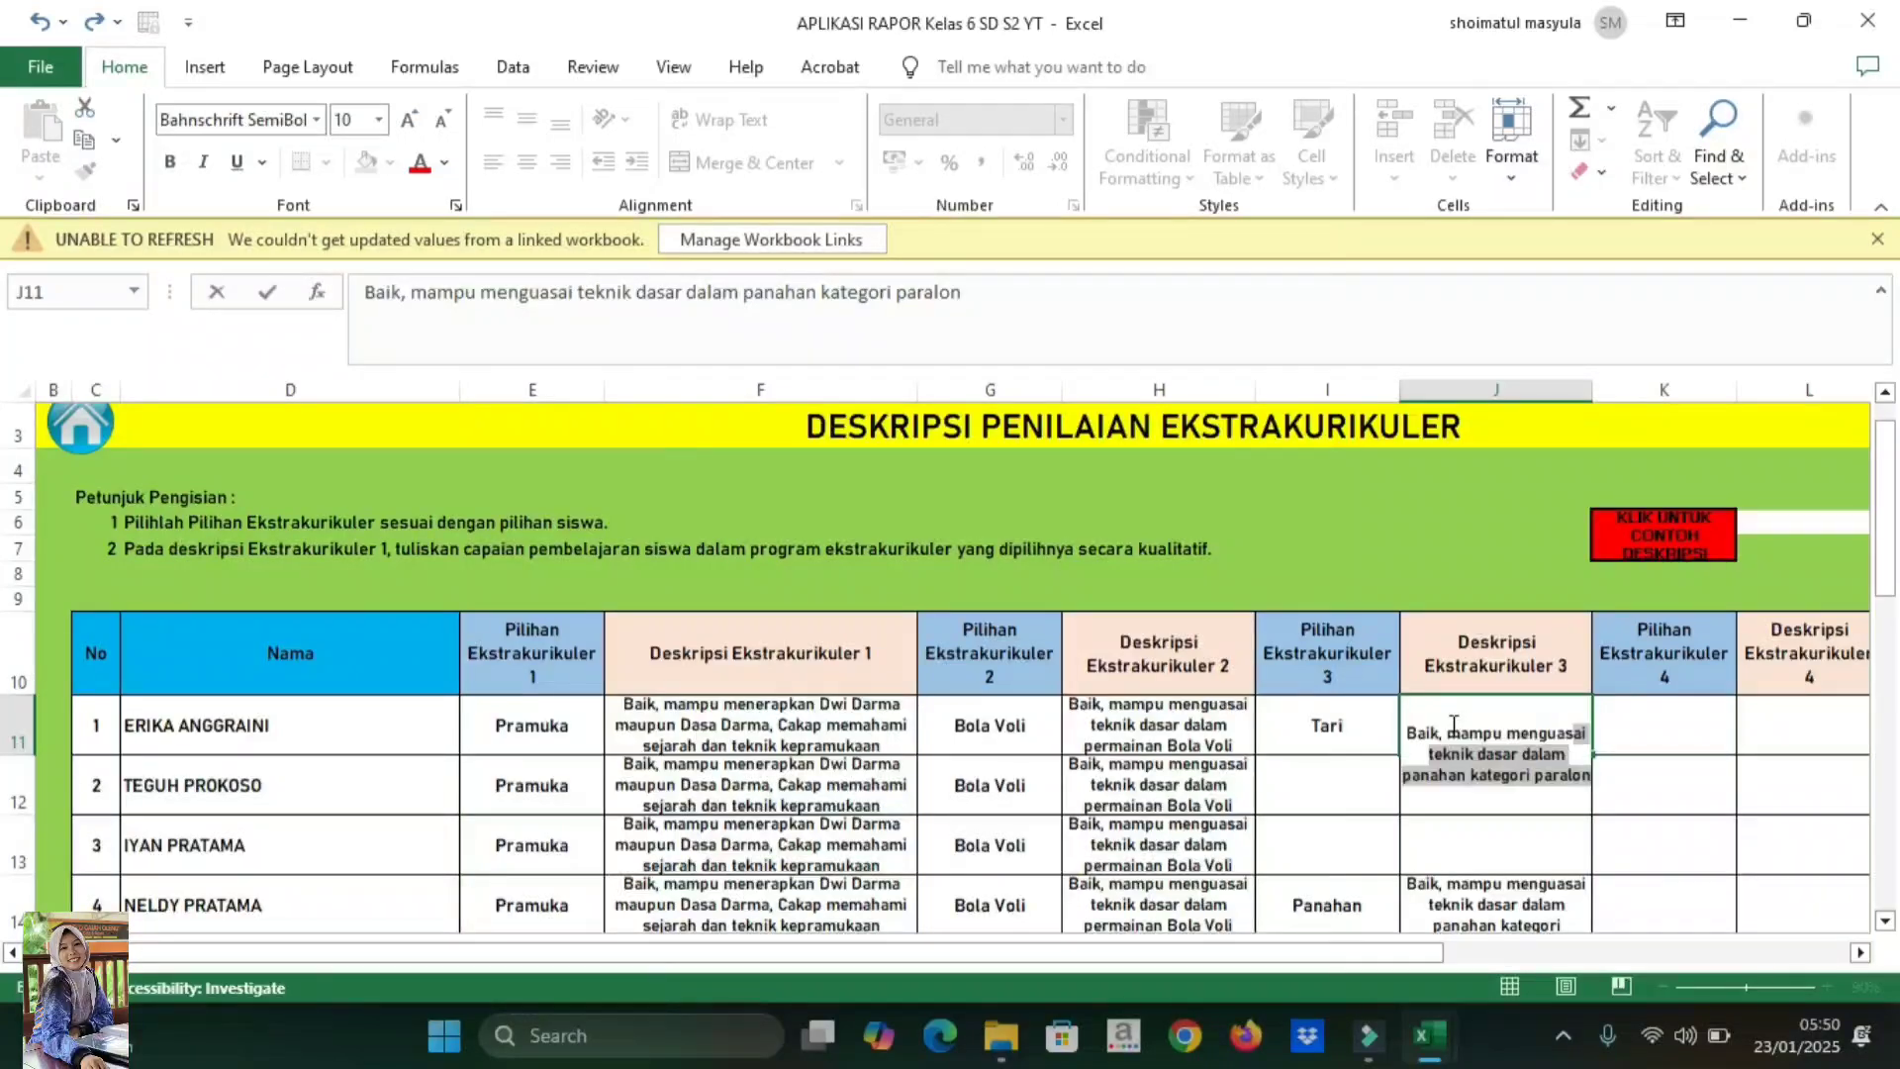
text( teknik dasar ta)
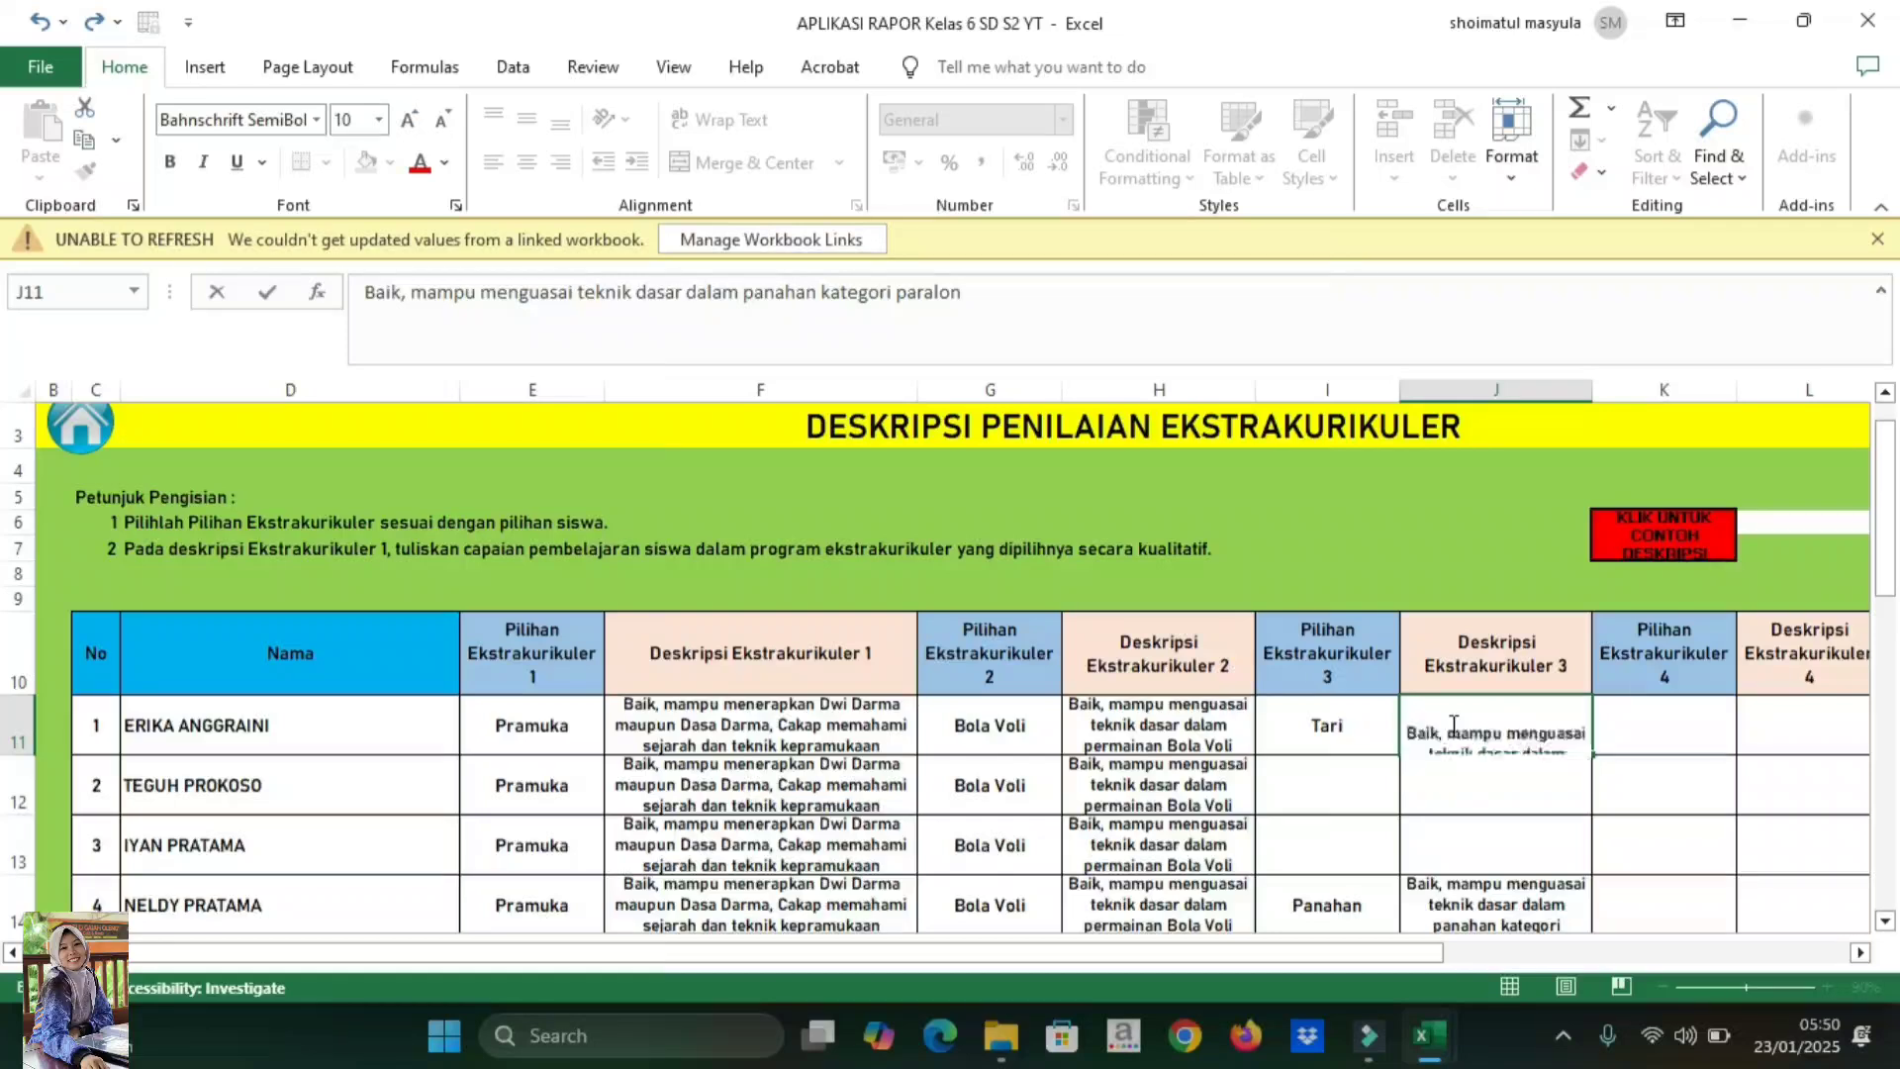
text(ri)
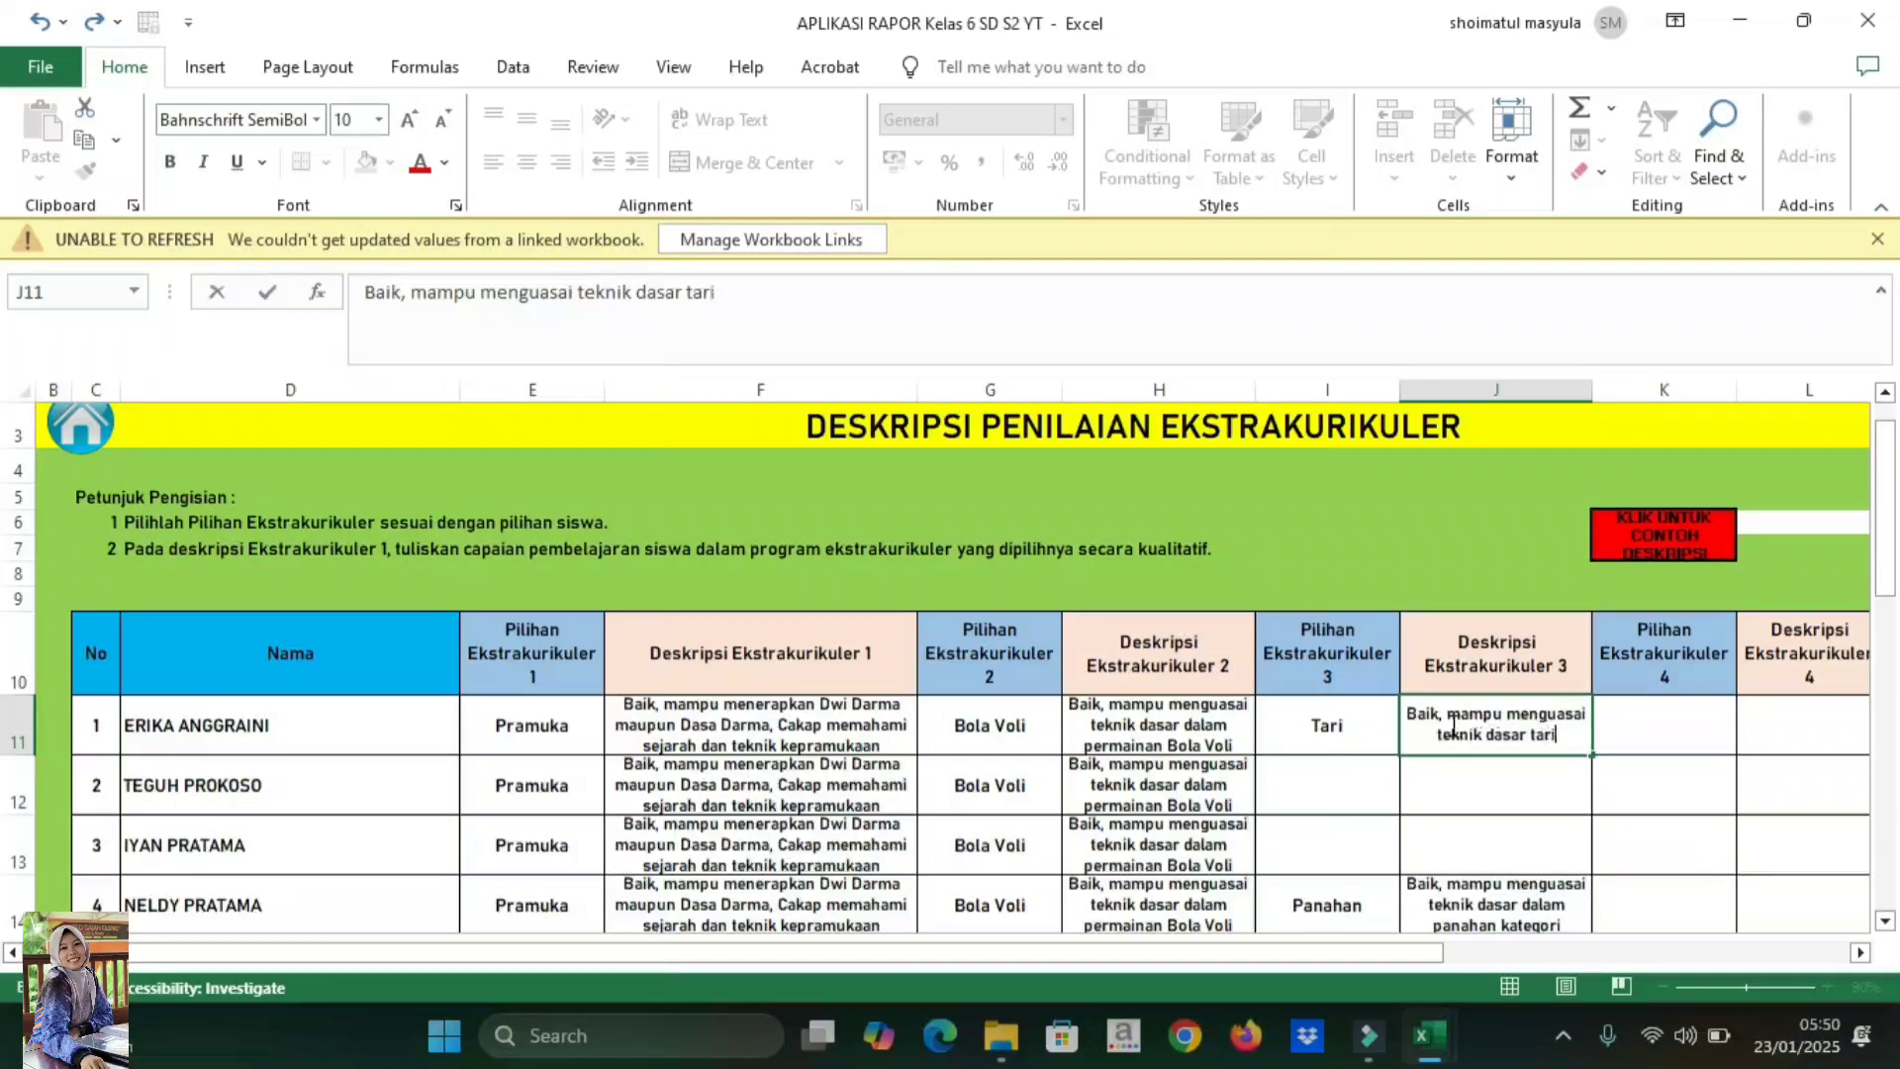
click(1518, 804)
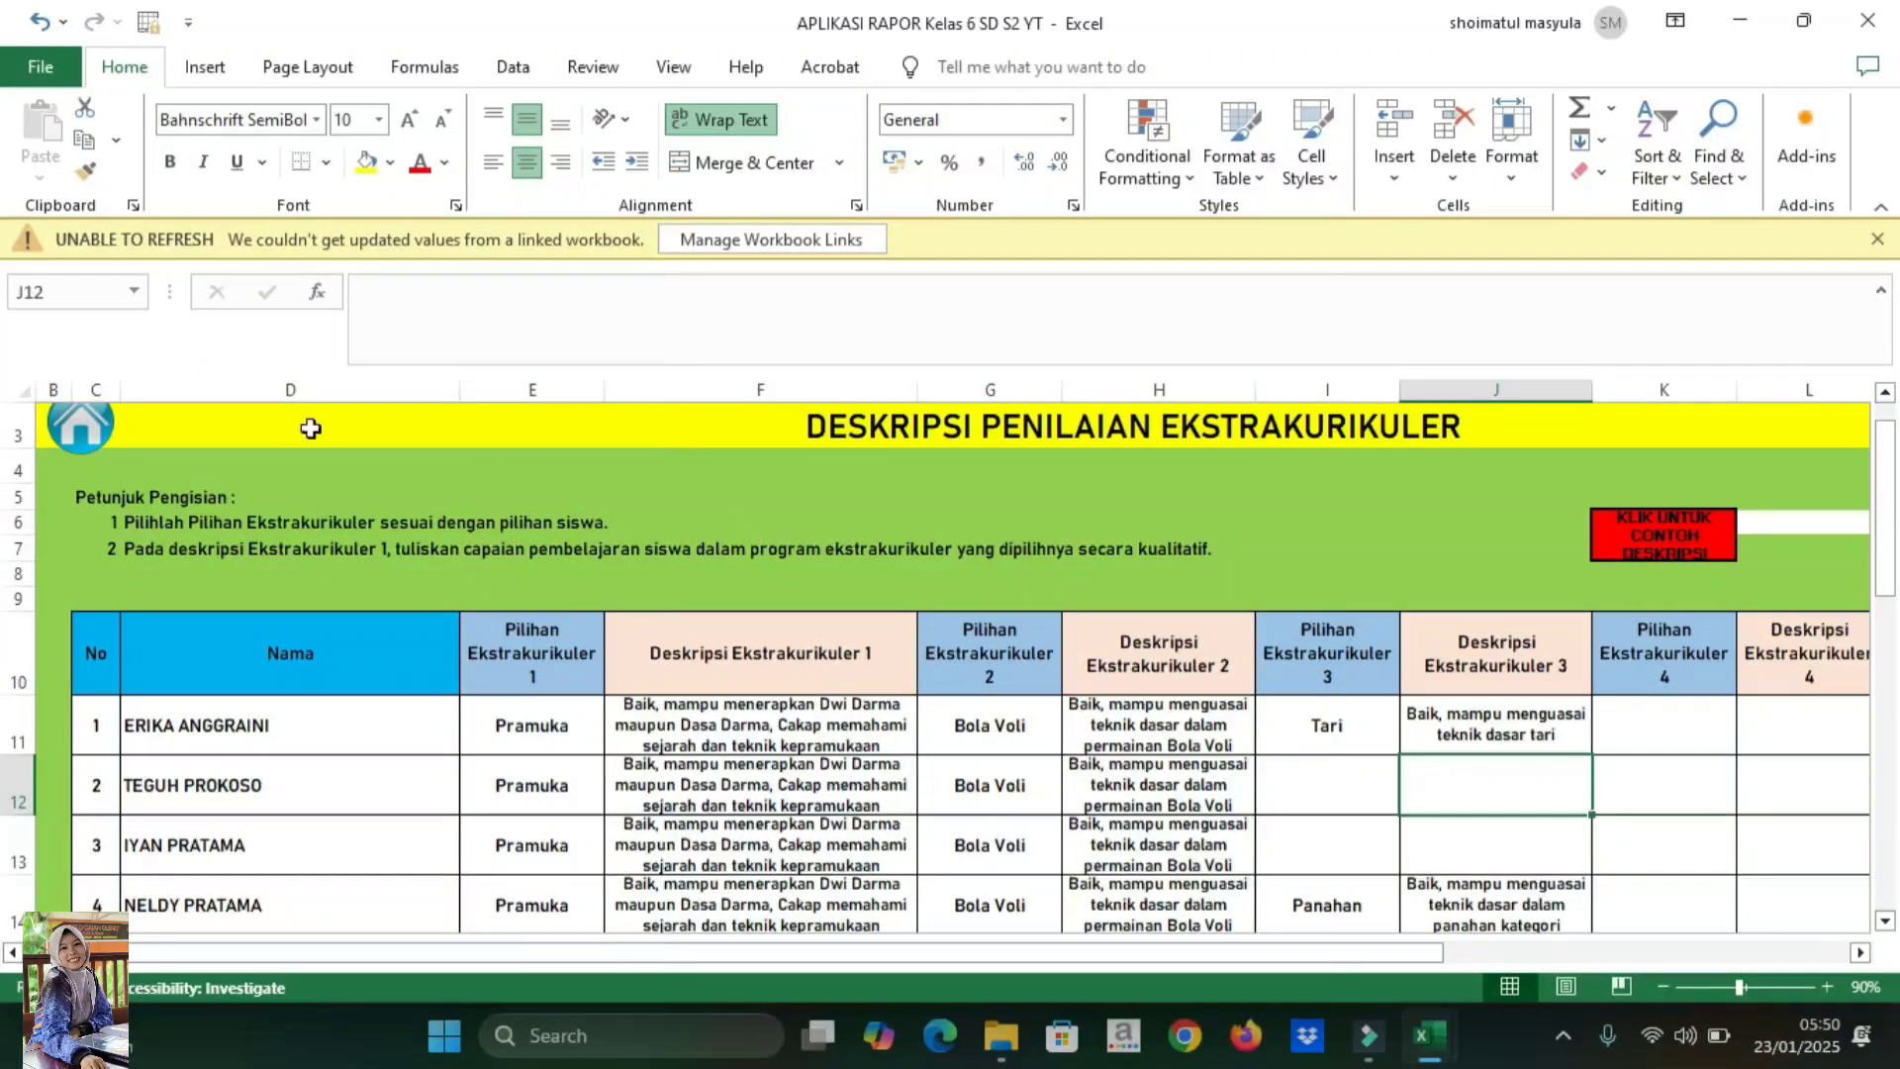
- Return to the main menu and open the ASESMEN FORMATIF input sheet for Pendidikan Agama dan Budi Pekerti
click(88, 448)
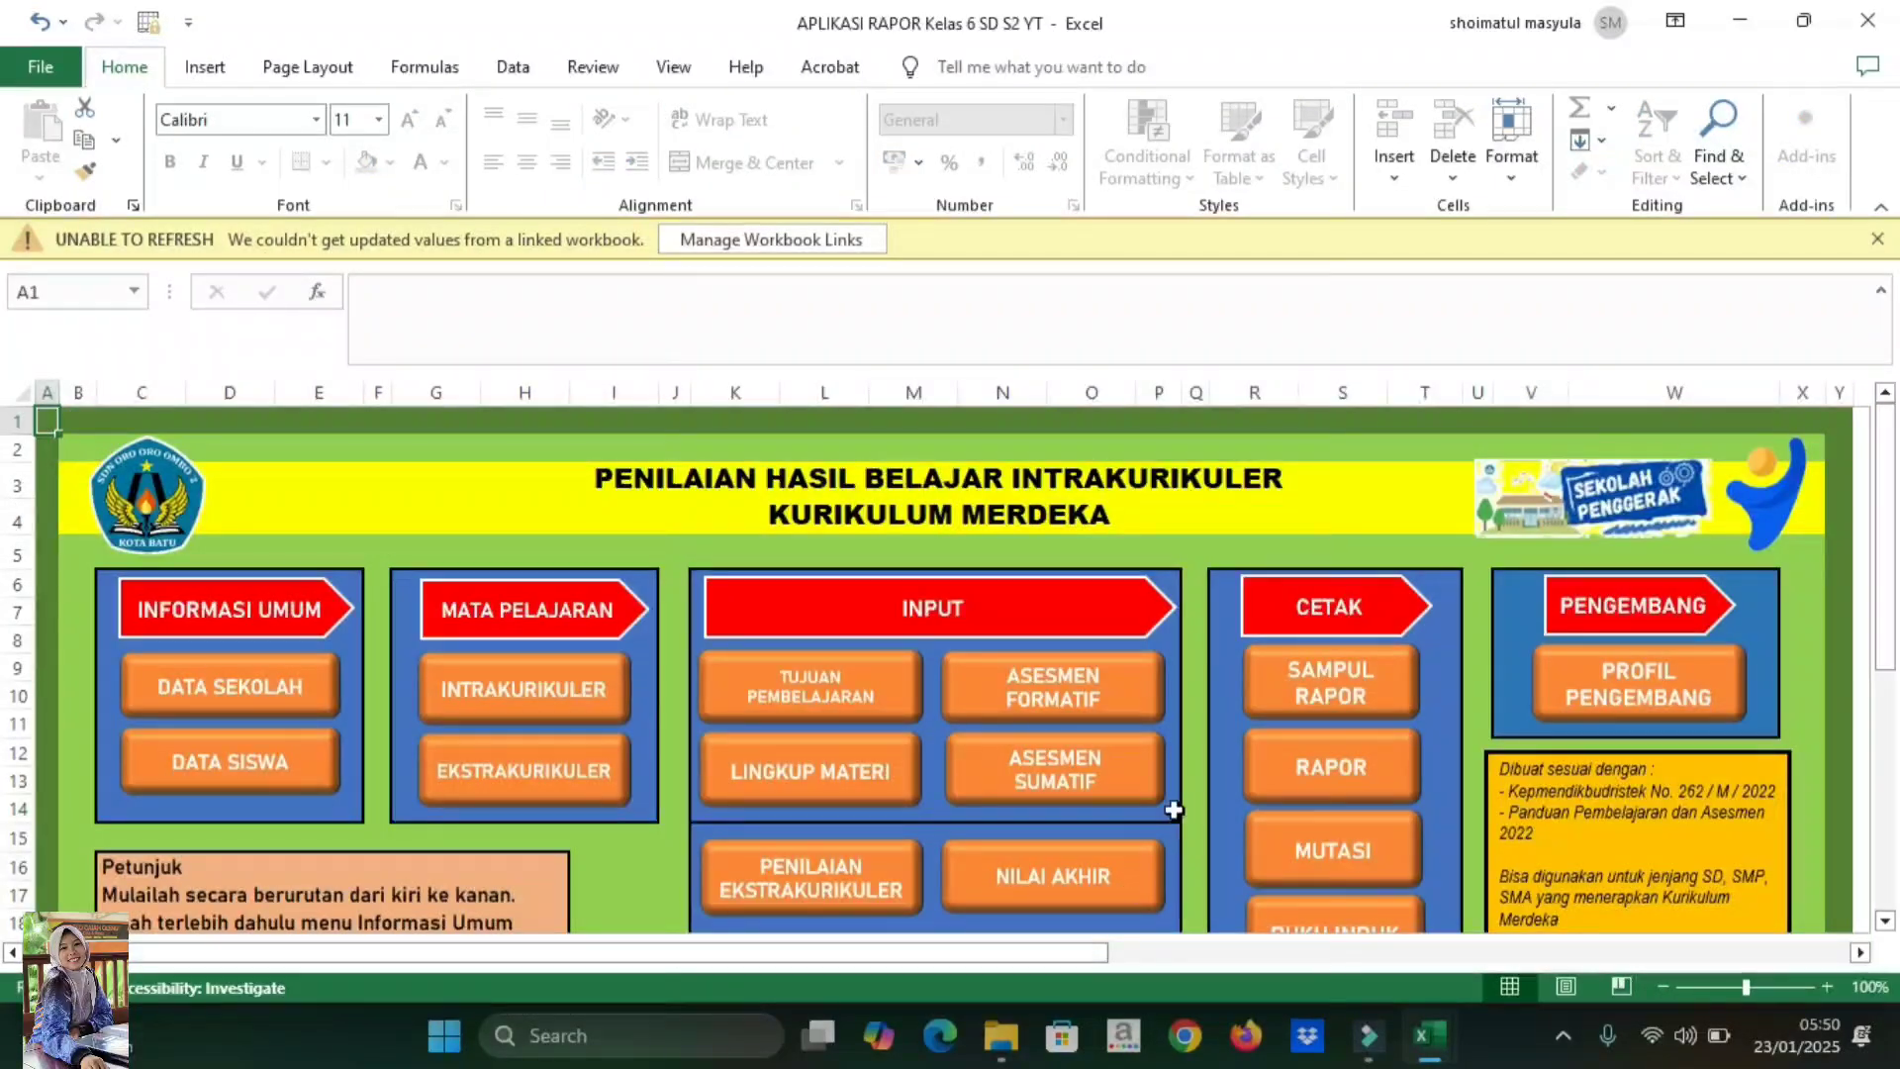
click(1042, 701)
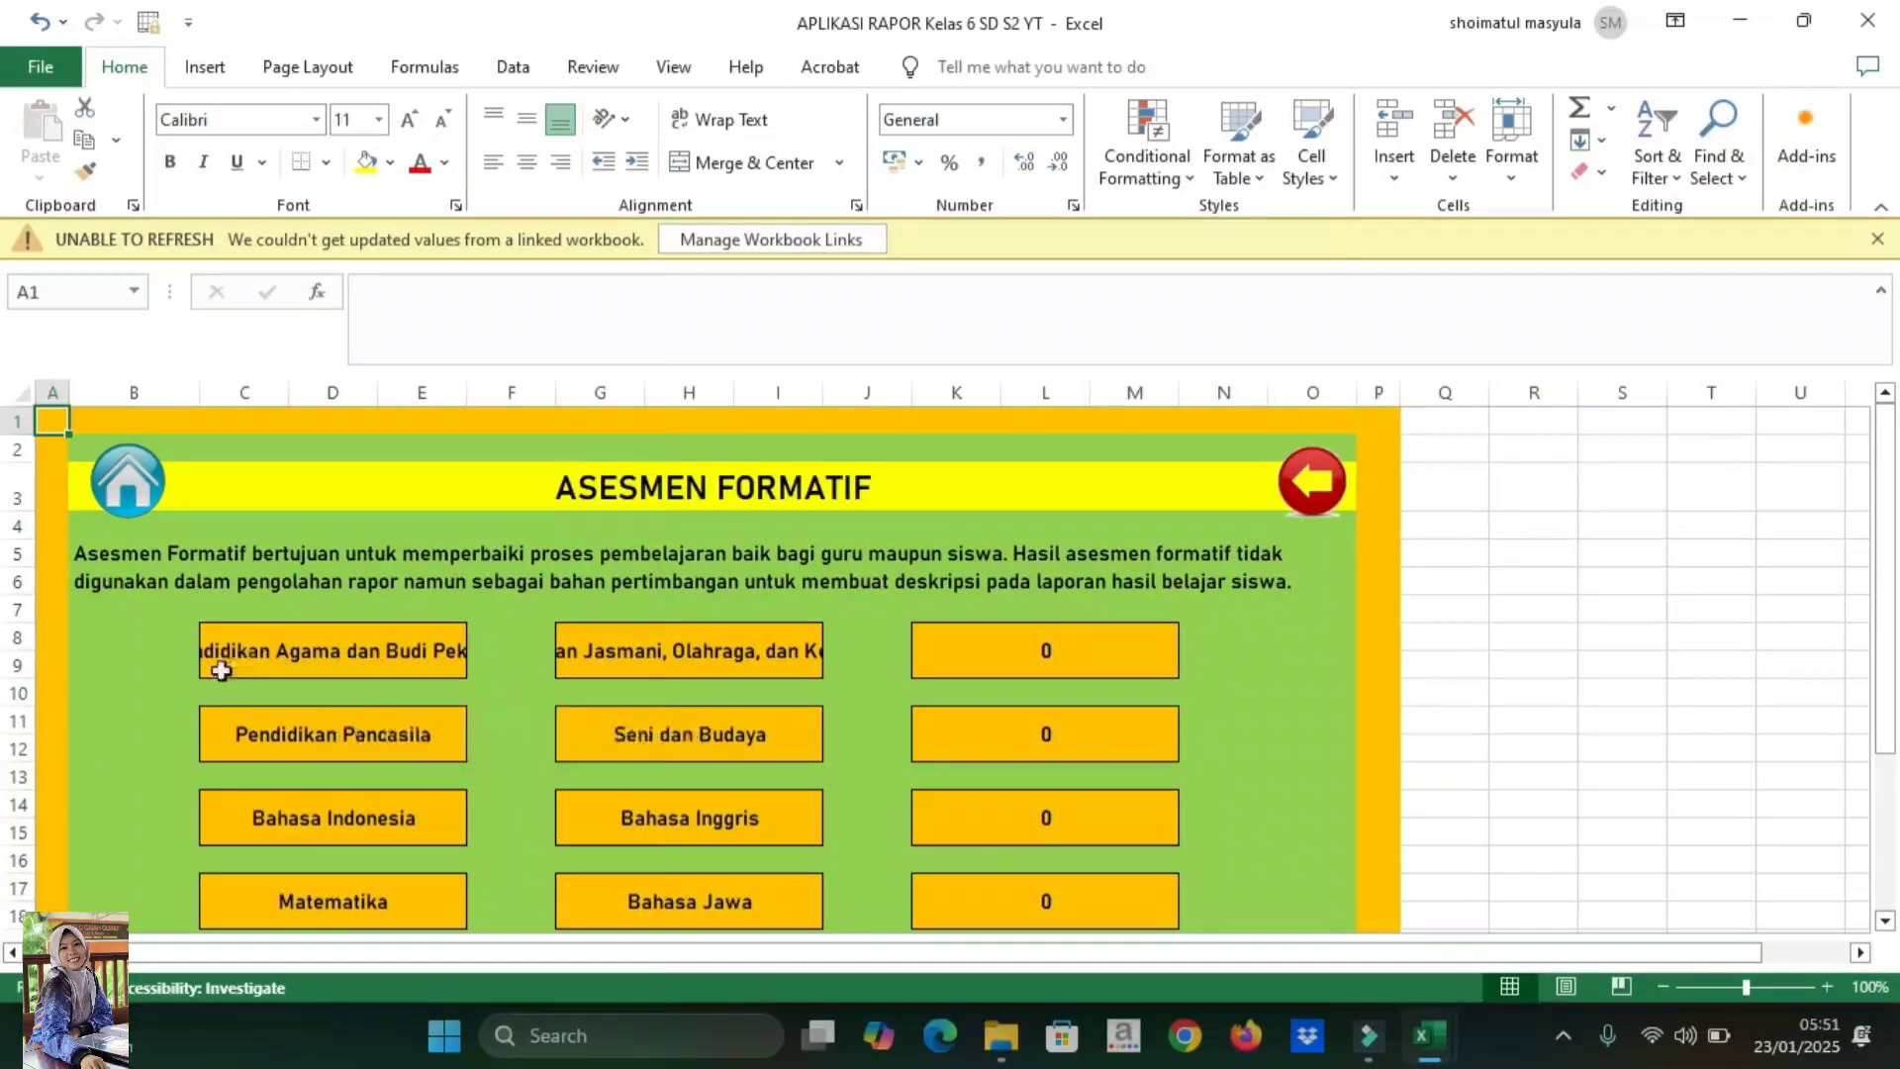
click(320, 669)
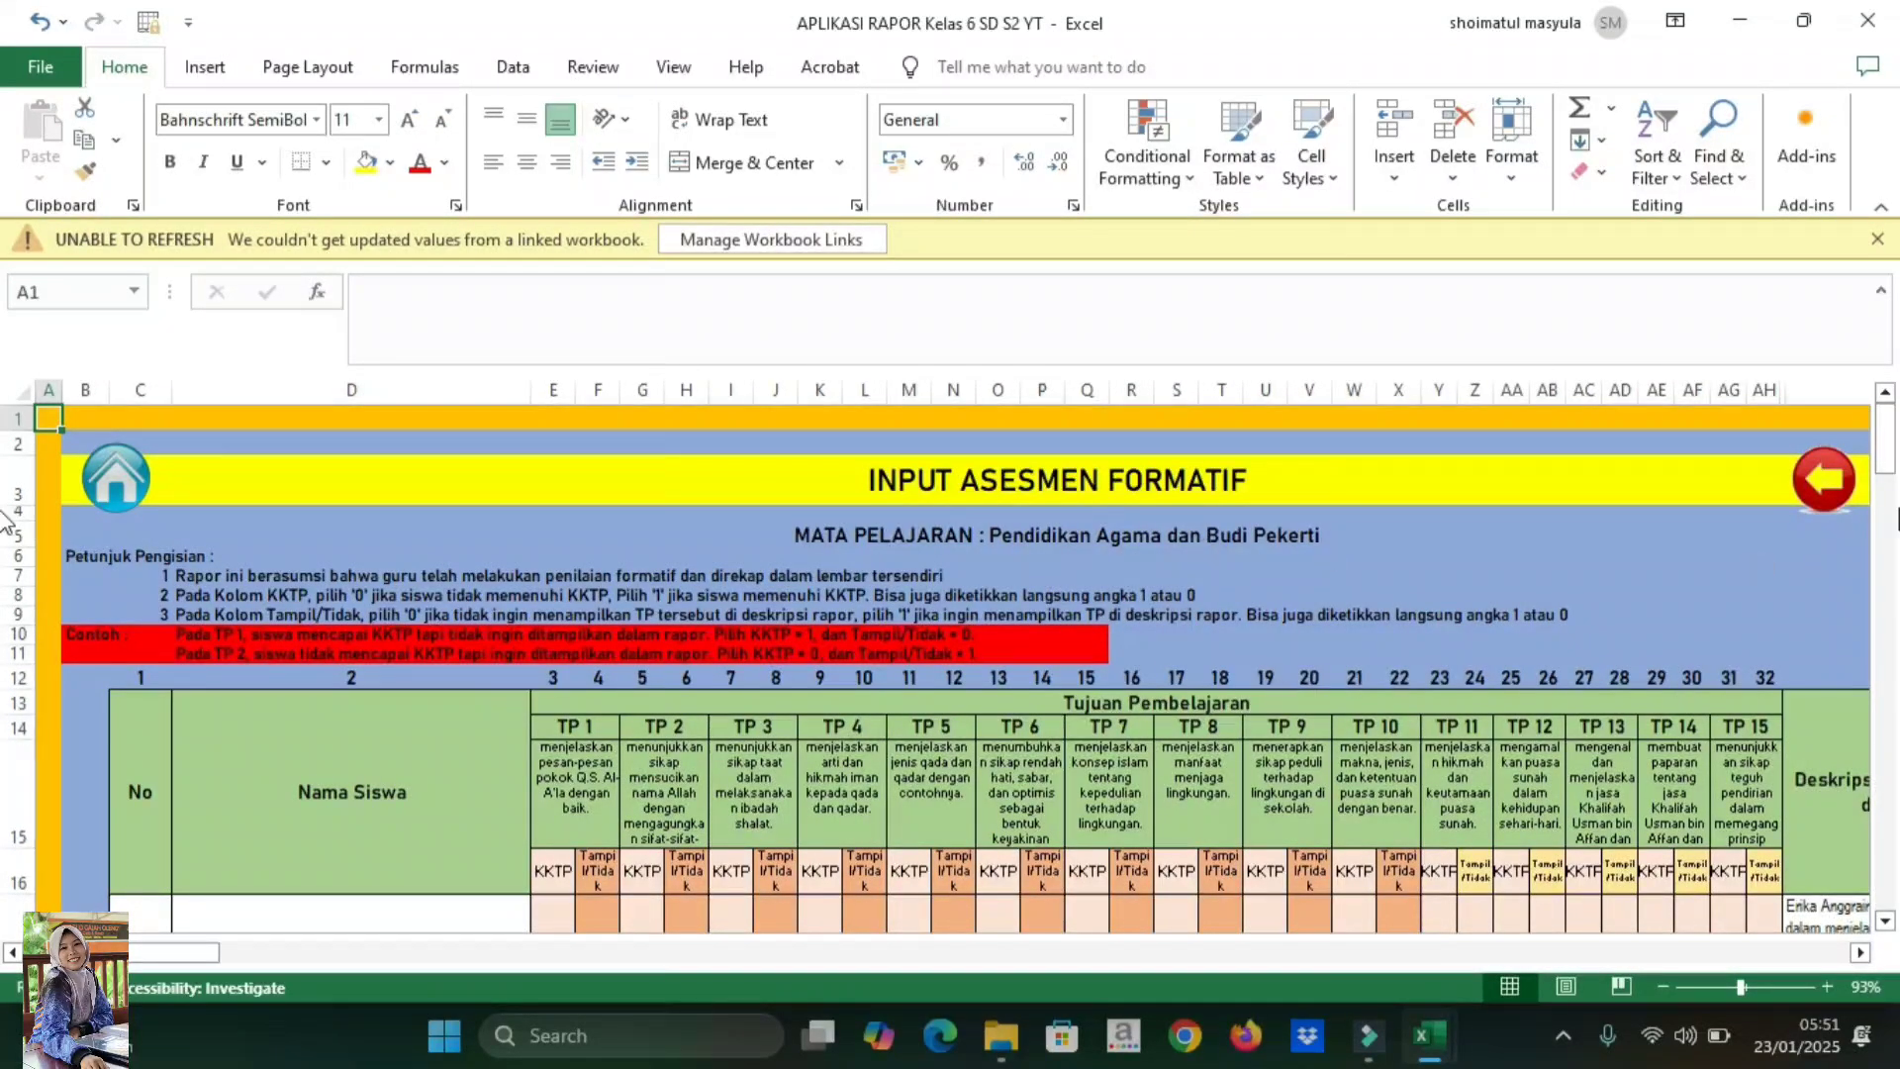
click(1886, 923)
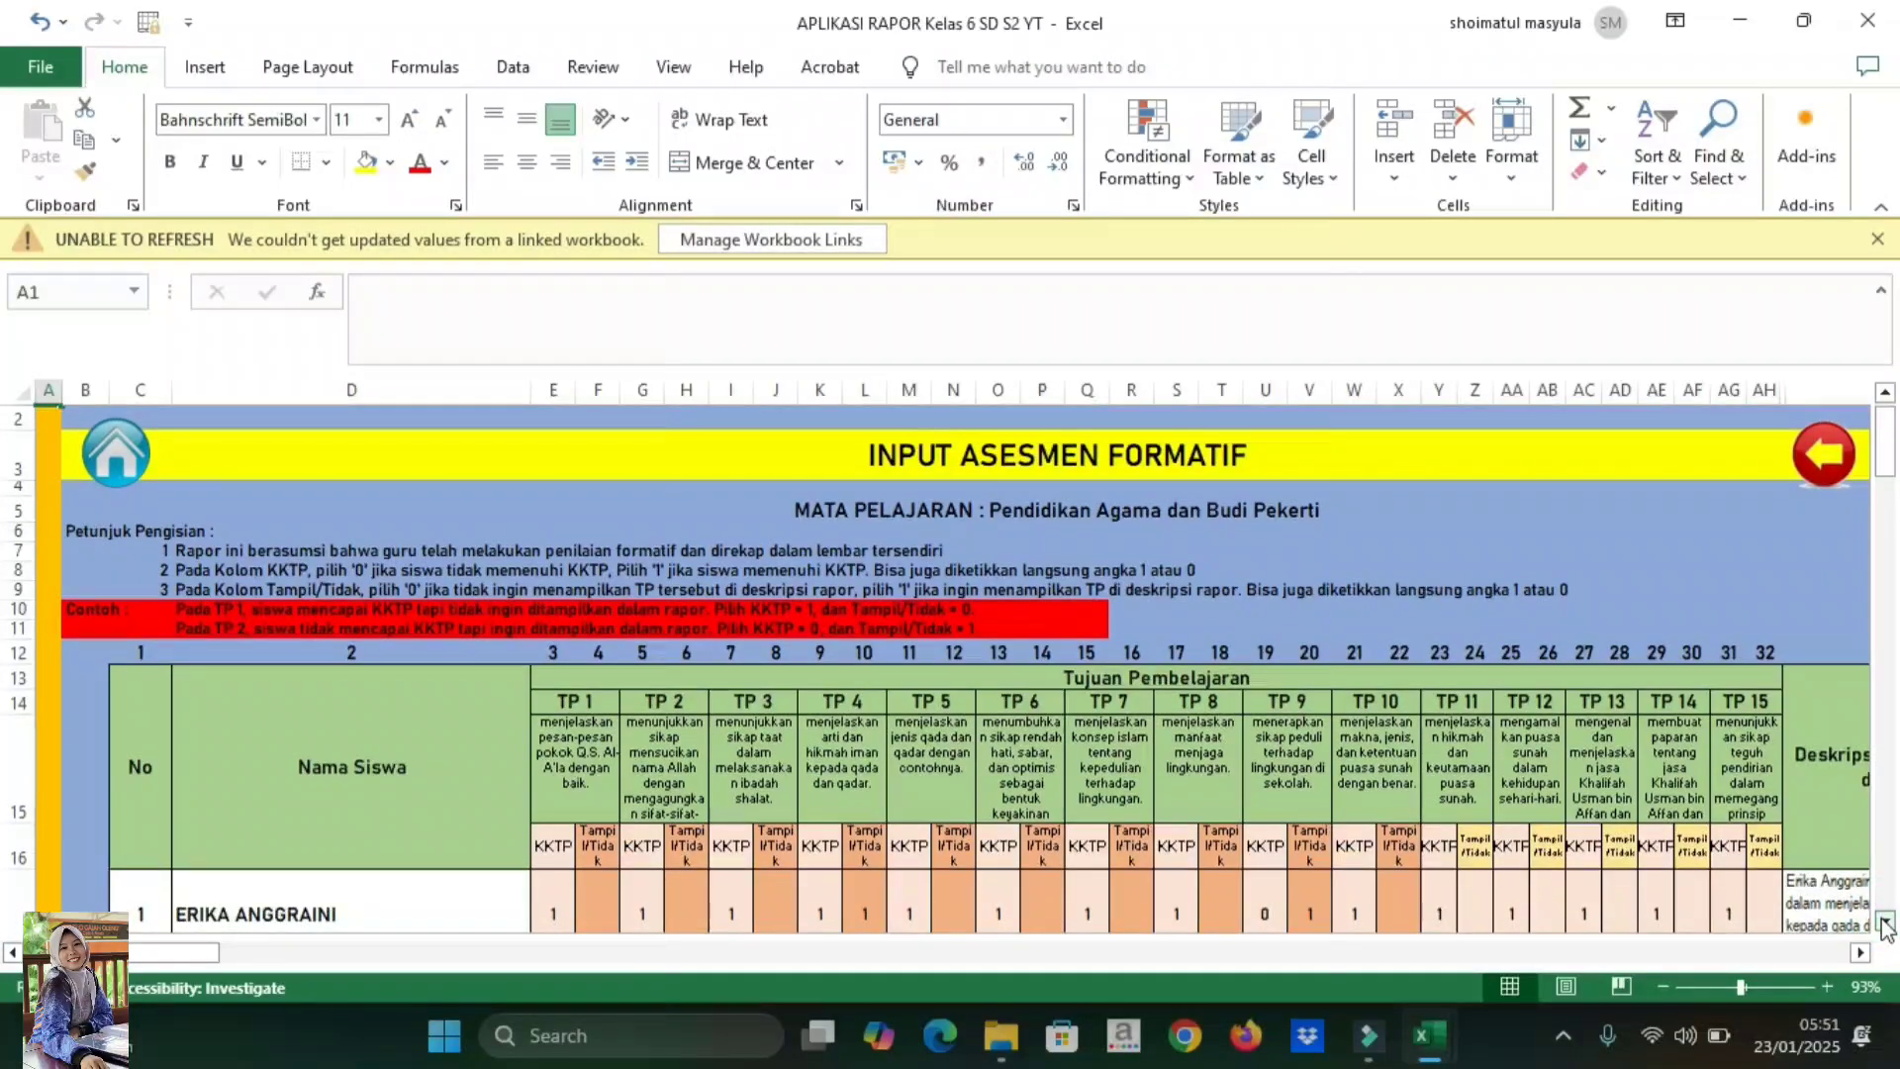
click(1885, 924)
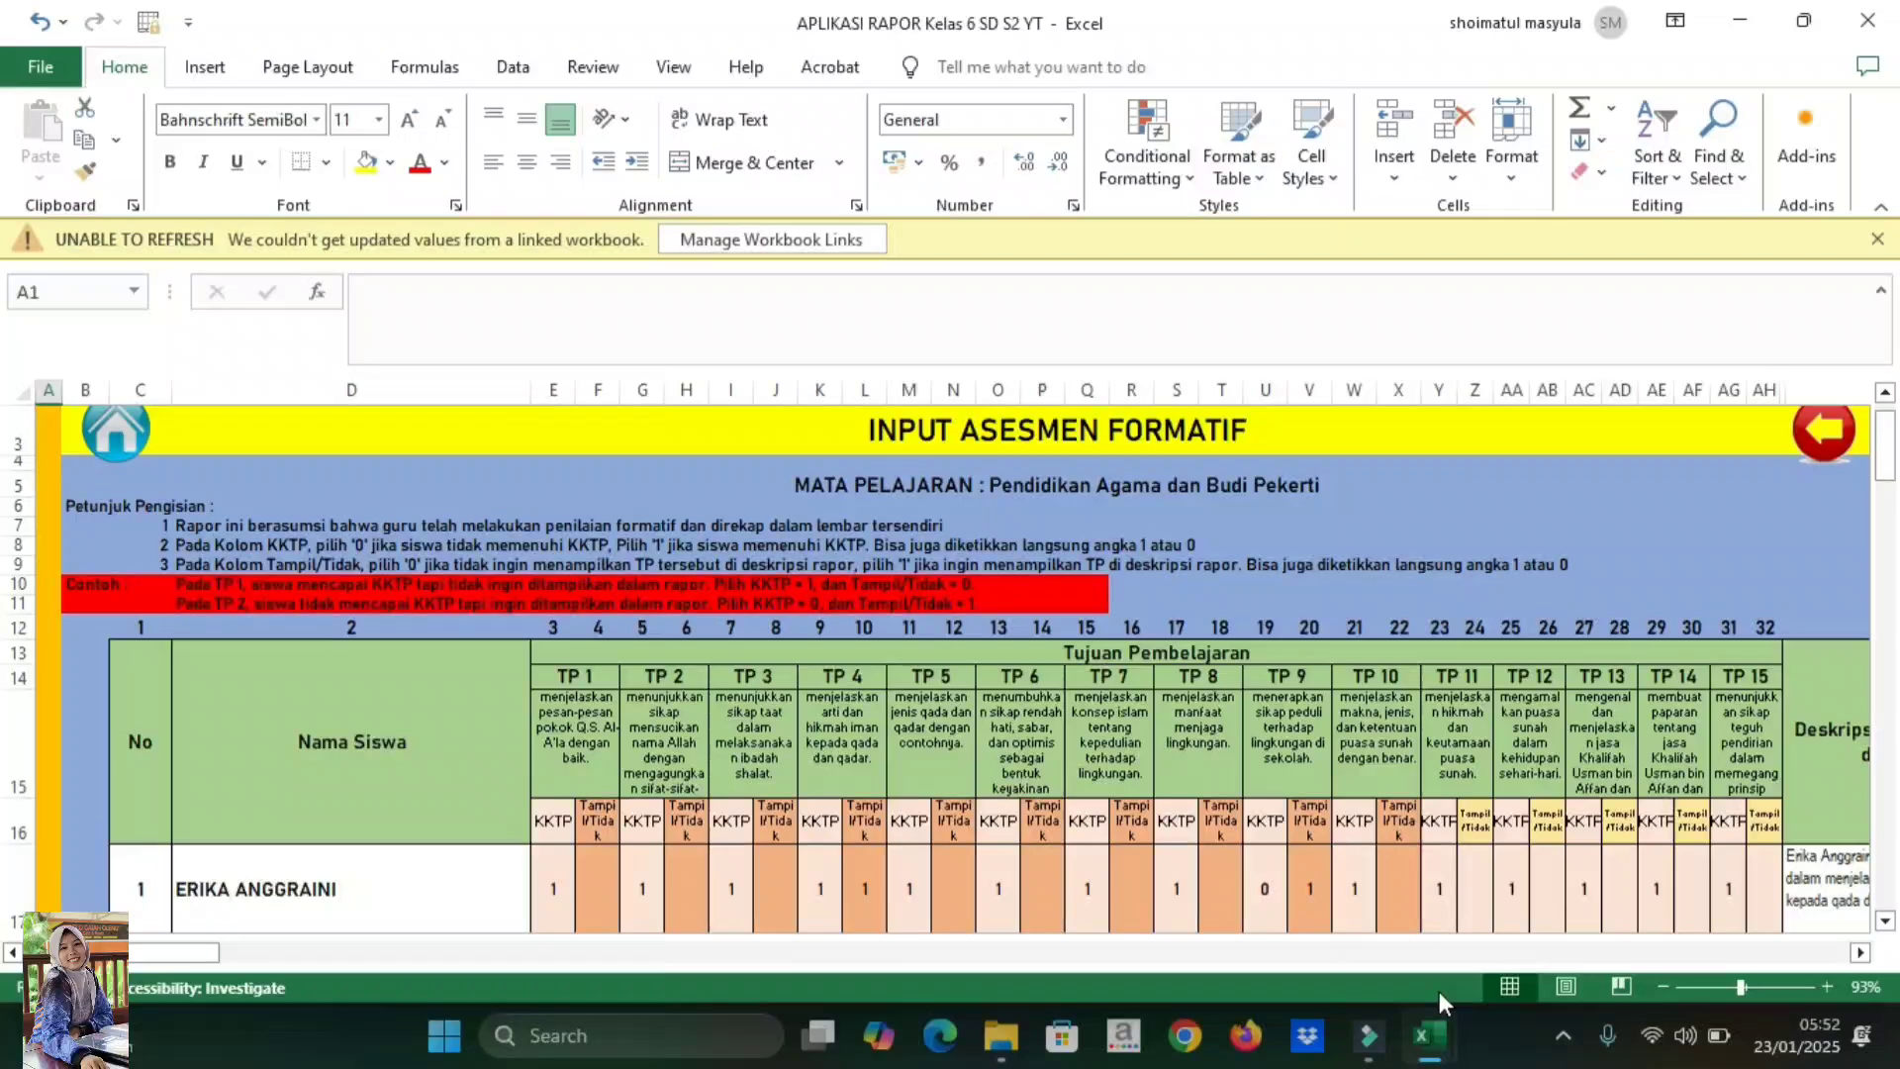
- Switch to the DAFTAR NILAI Kelas 6 S2 workbook and view its AGAMA dan BP and PPKn grade sheets
mouse_move(1427, 1035)
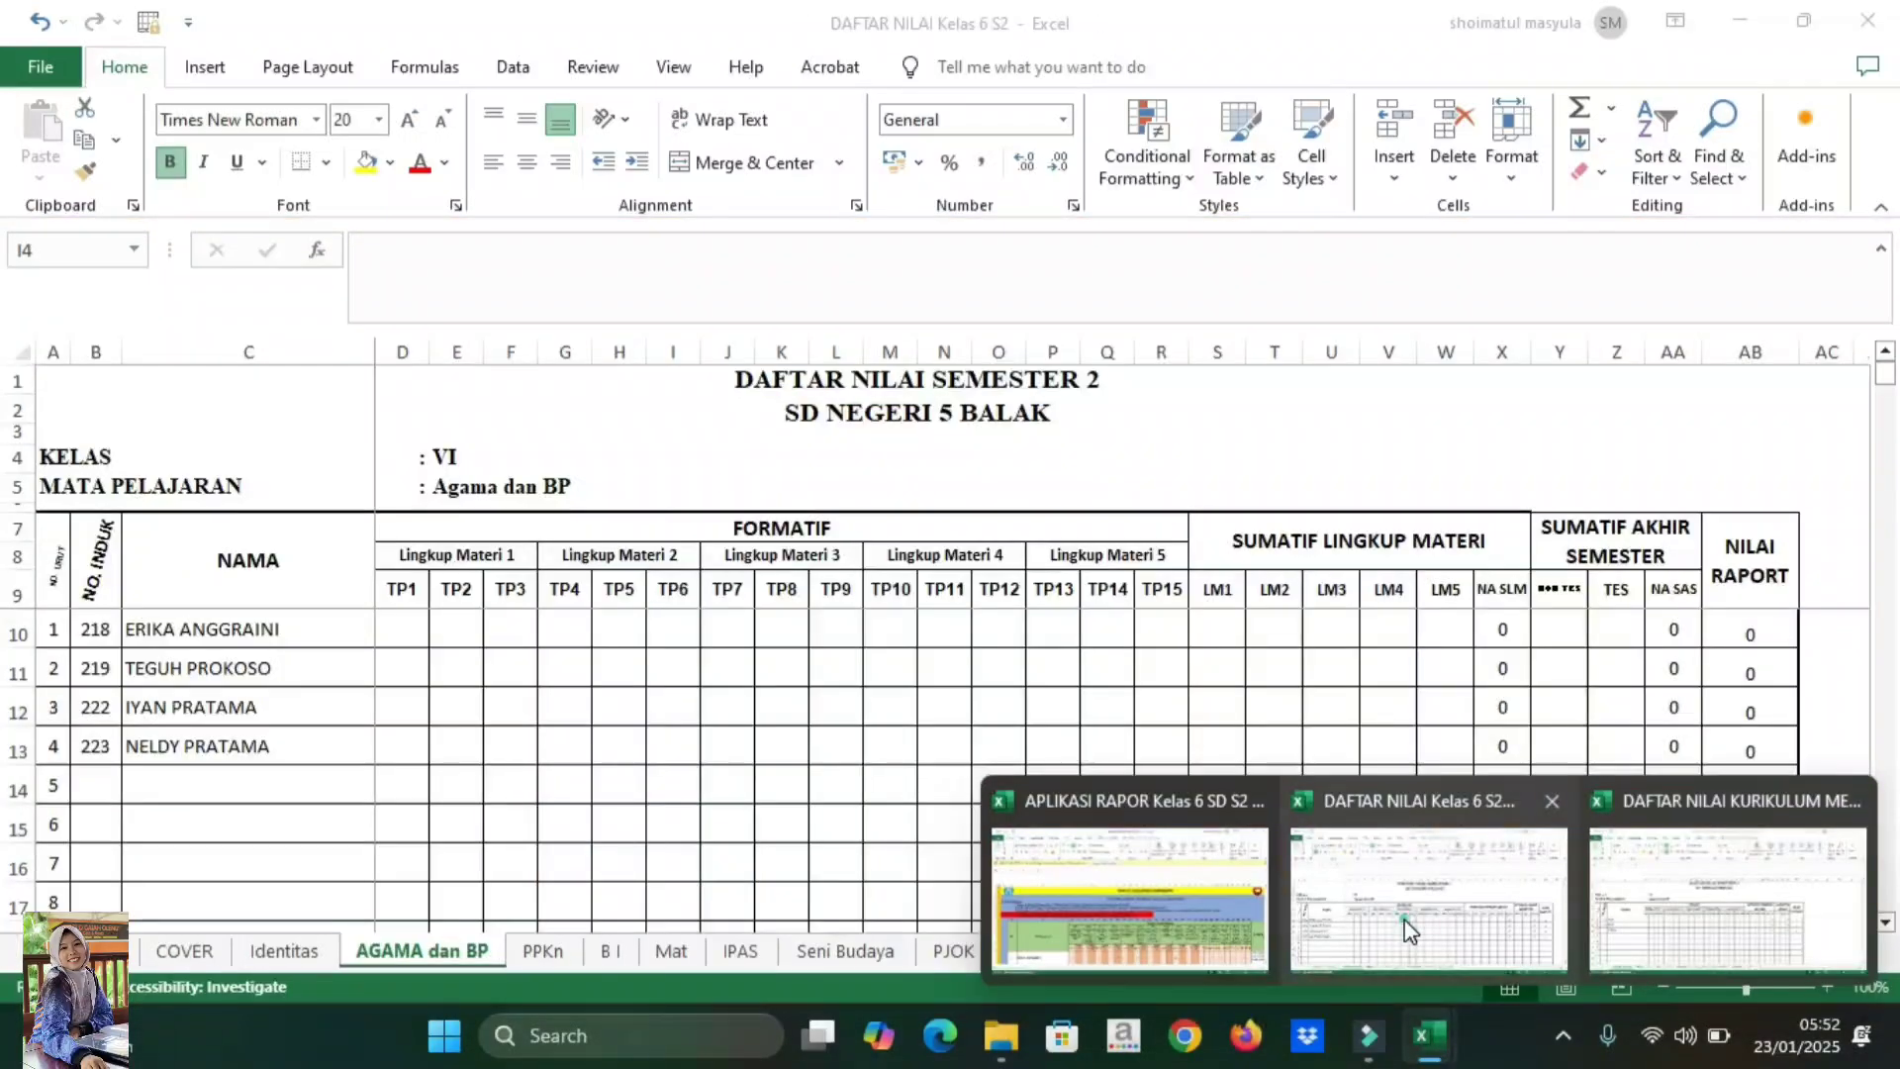
click(1409, 926)
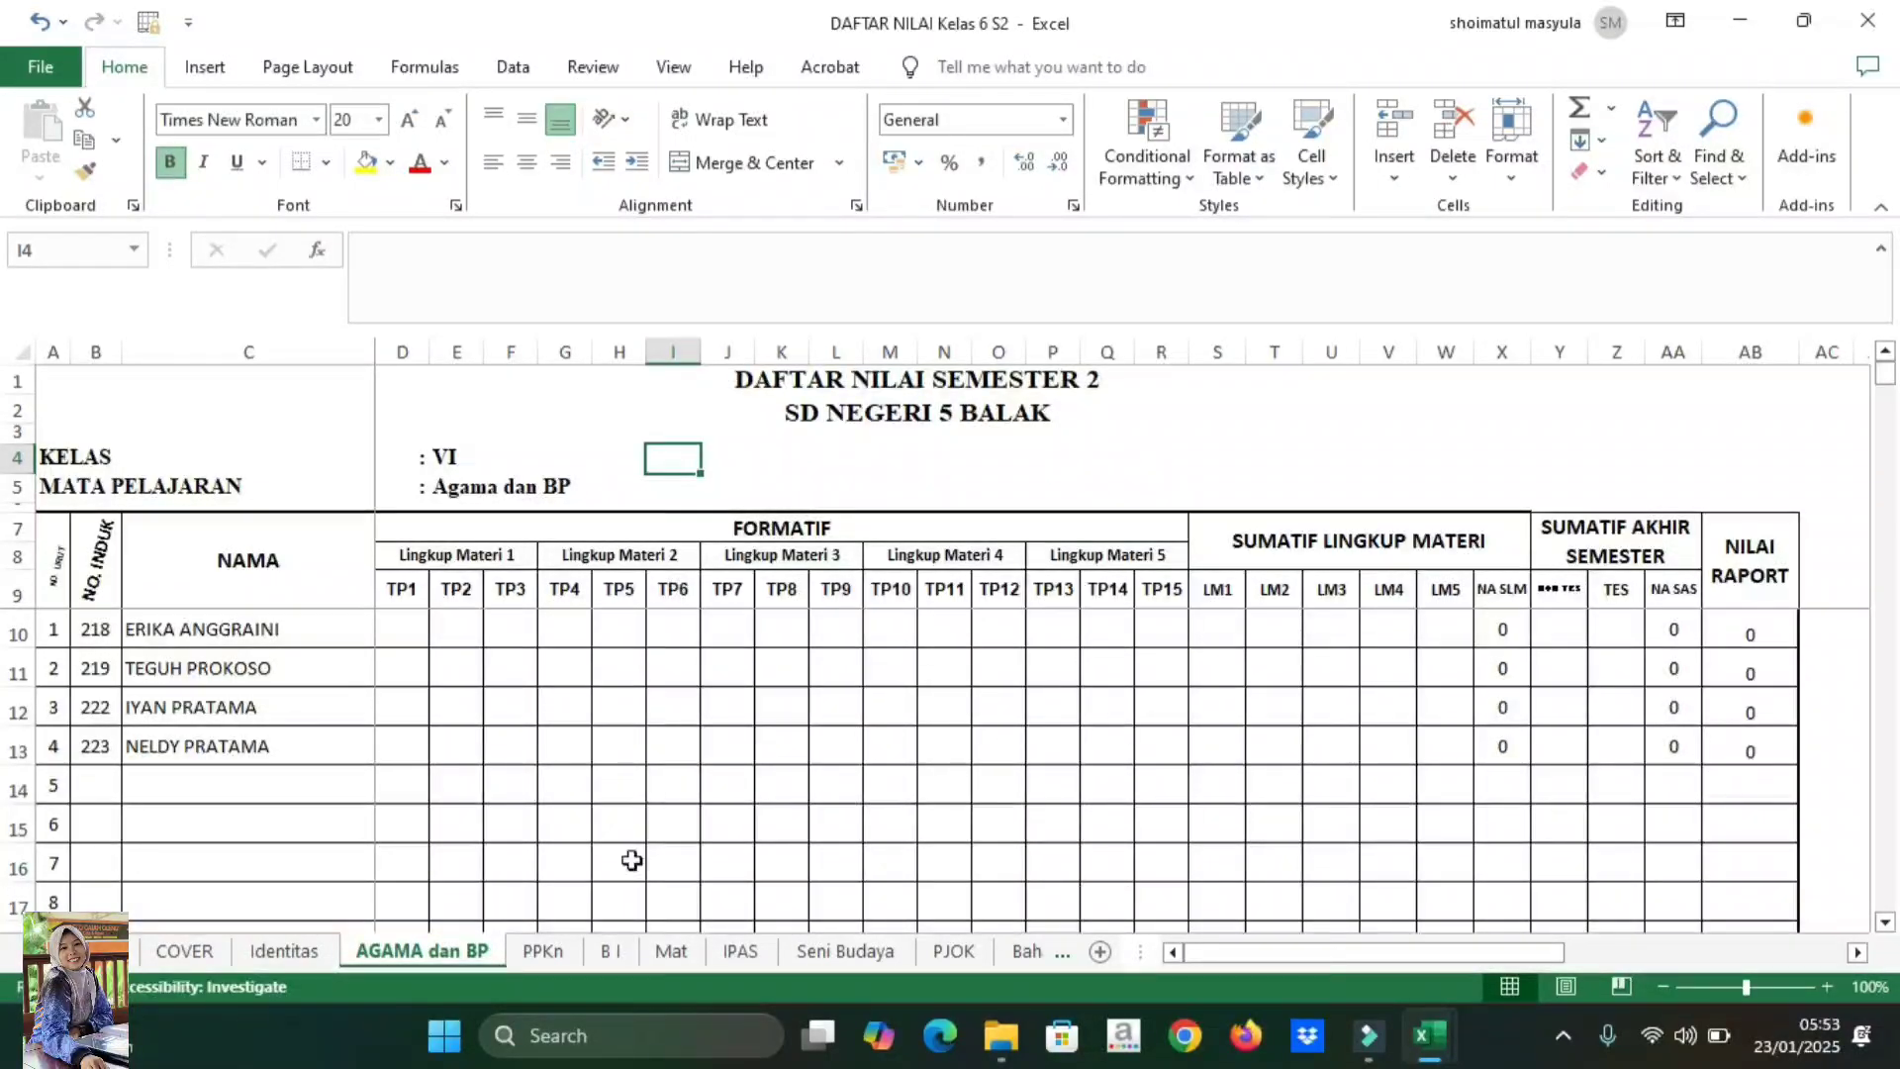
click(545, 952)
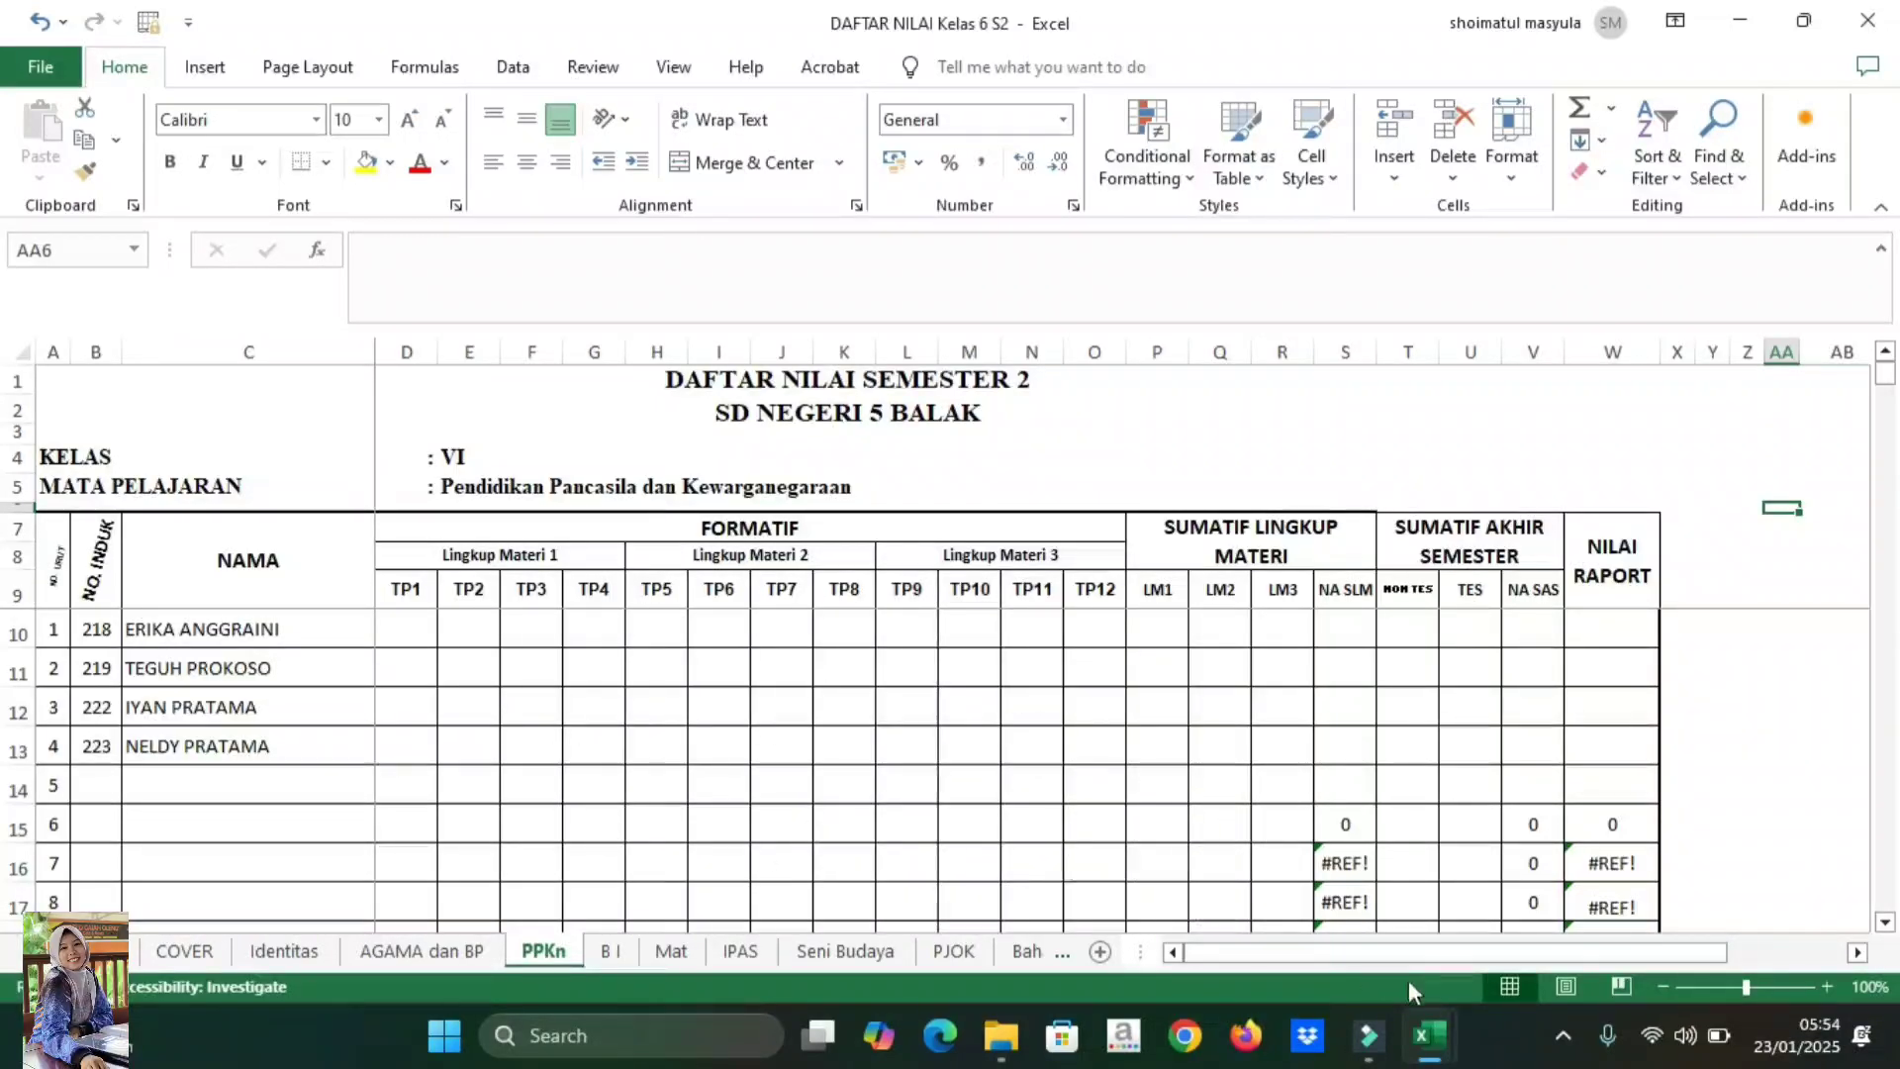
- Switch to the DAFTAR NILAI KURIKULUM MERDEKA workbook and view the AGAMA dan BP, PPKn and B I grade sheets
mouse_move(1432, 1039)
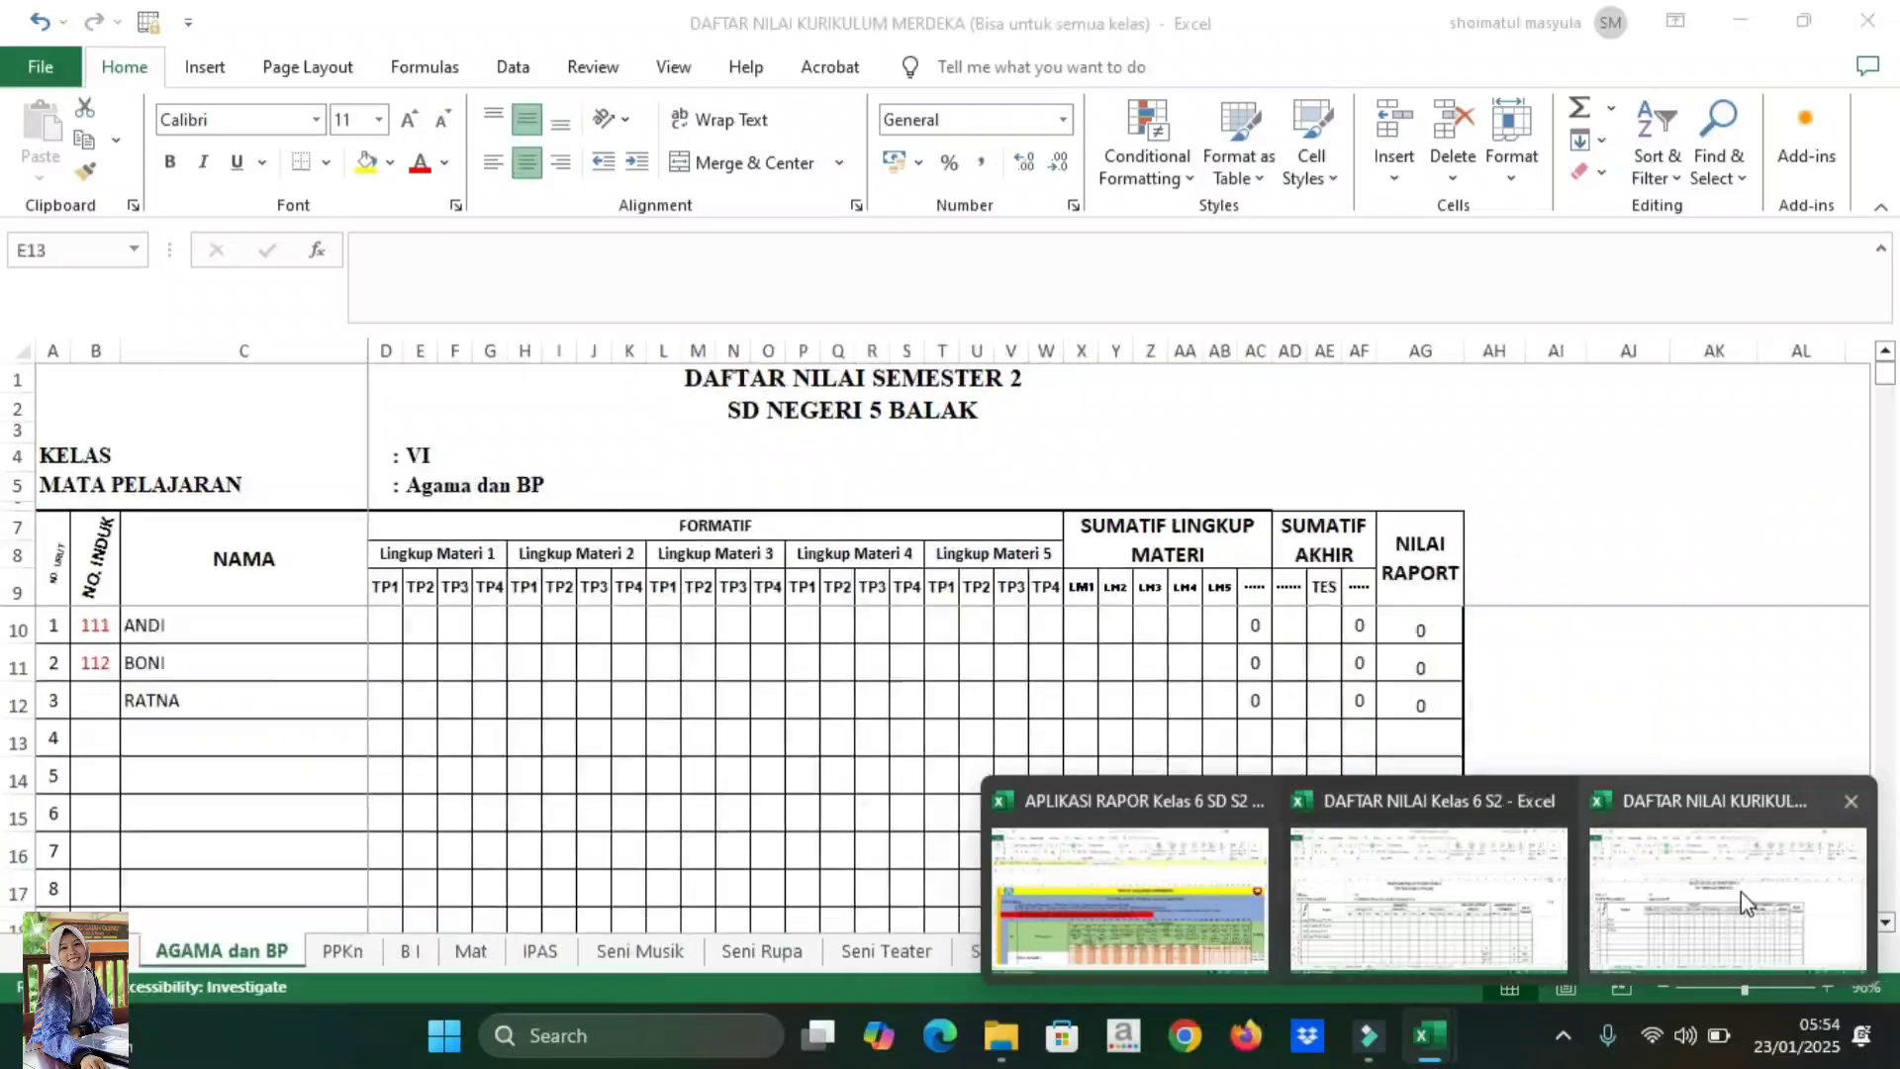
click(1743, 891)
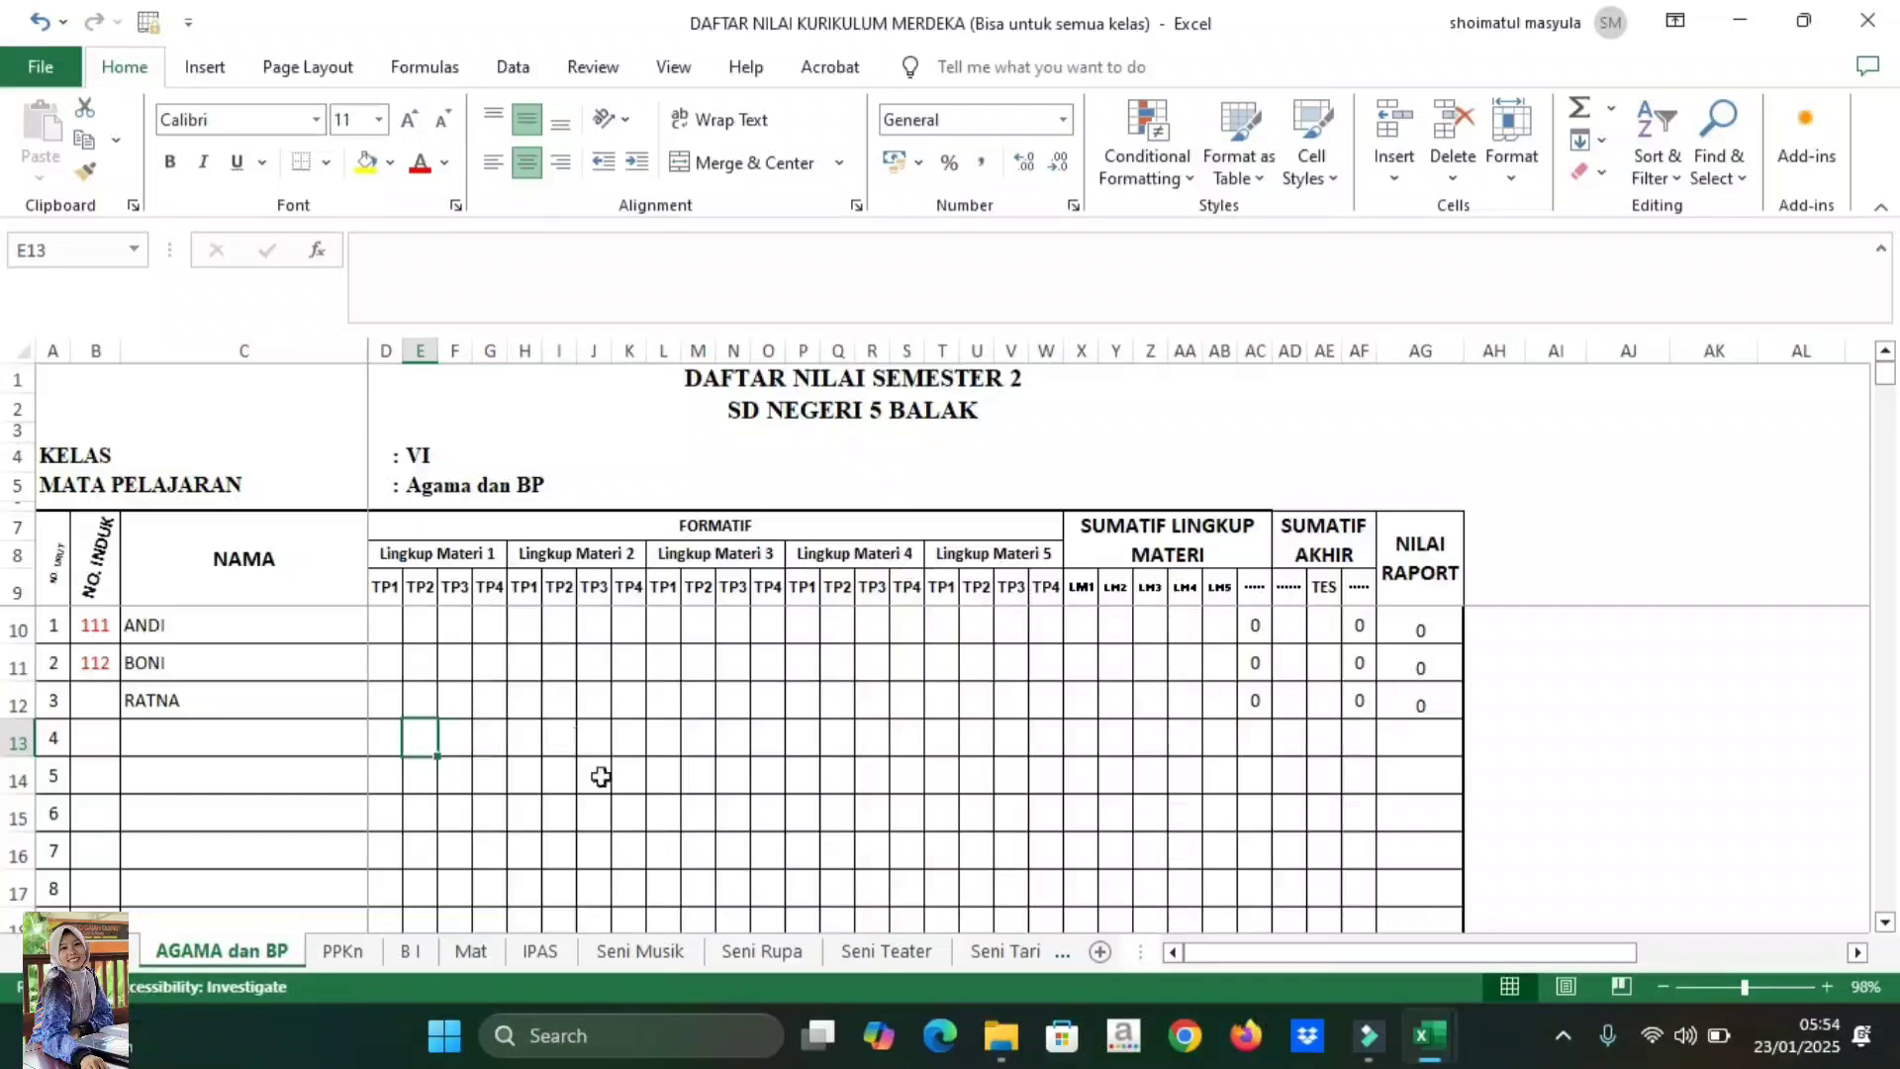
click(360, 953)
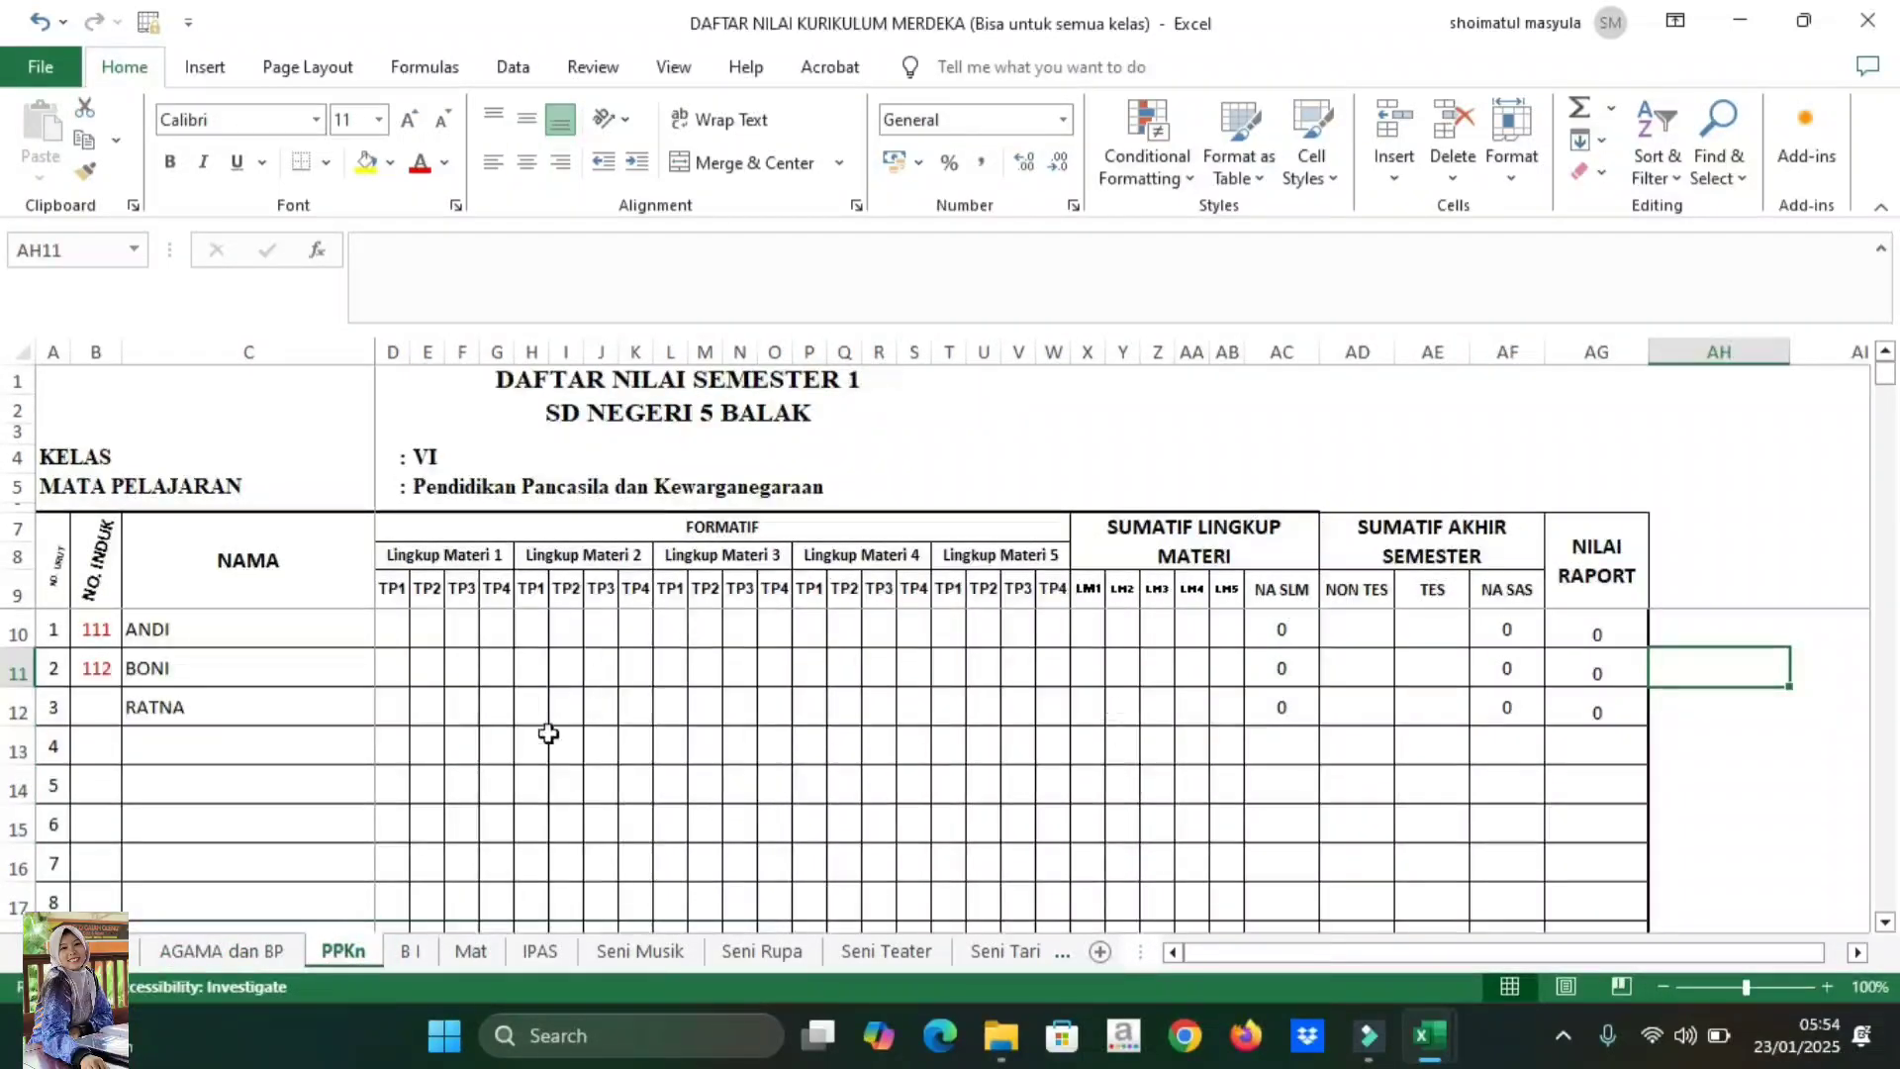
click(416, 950)
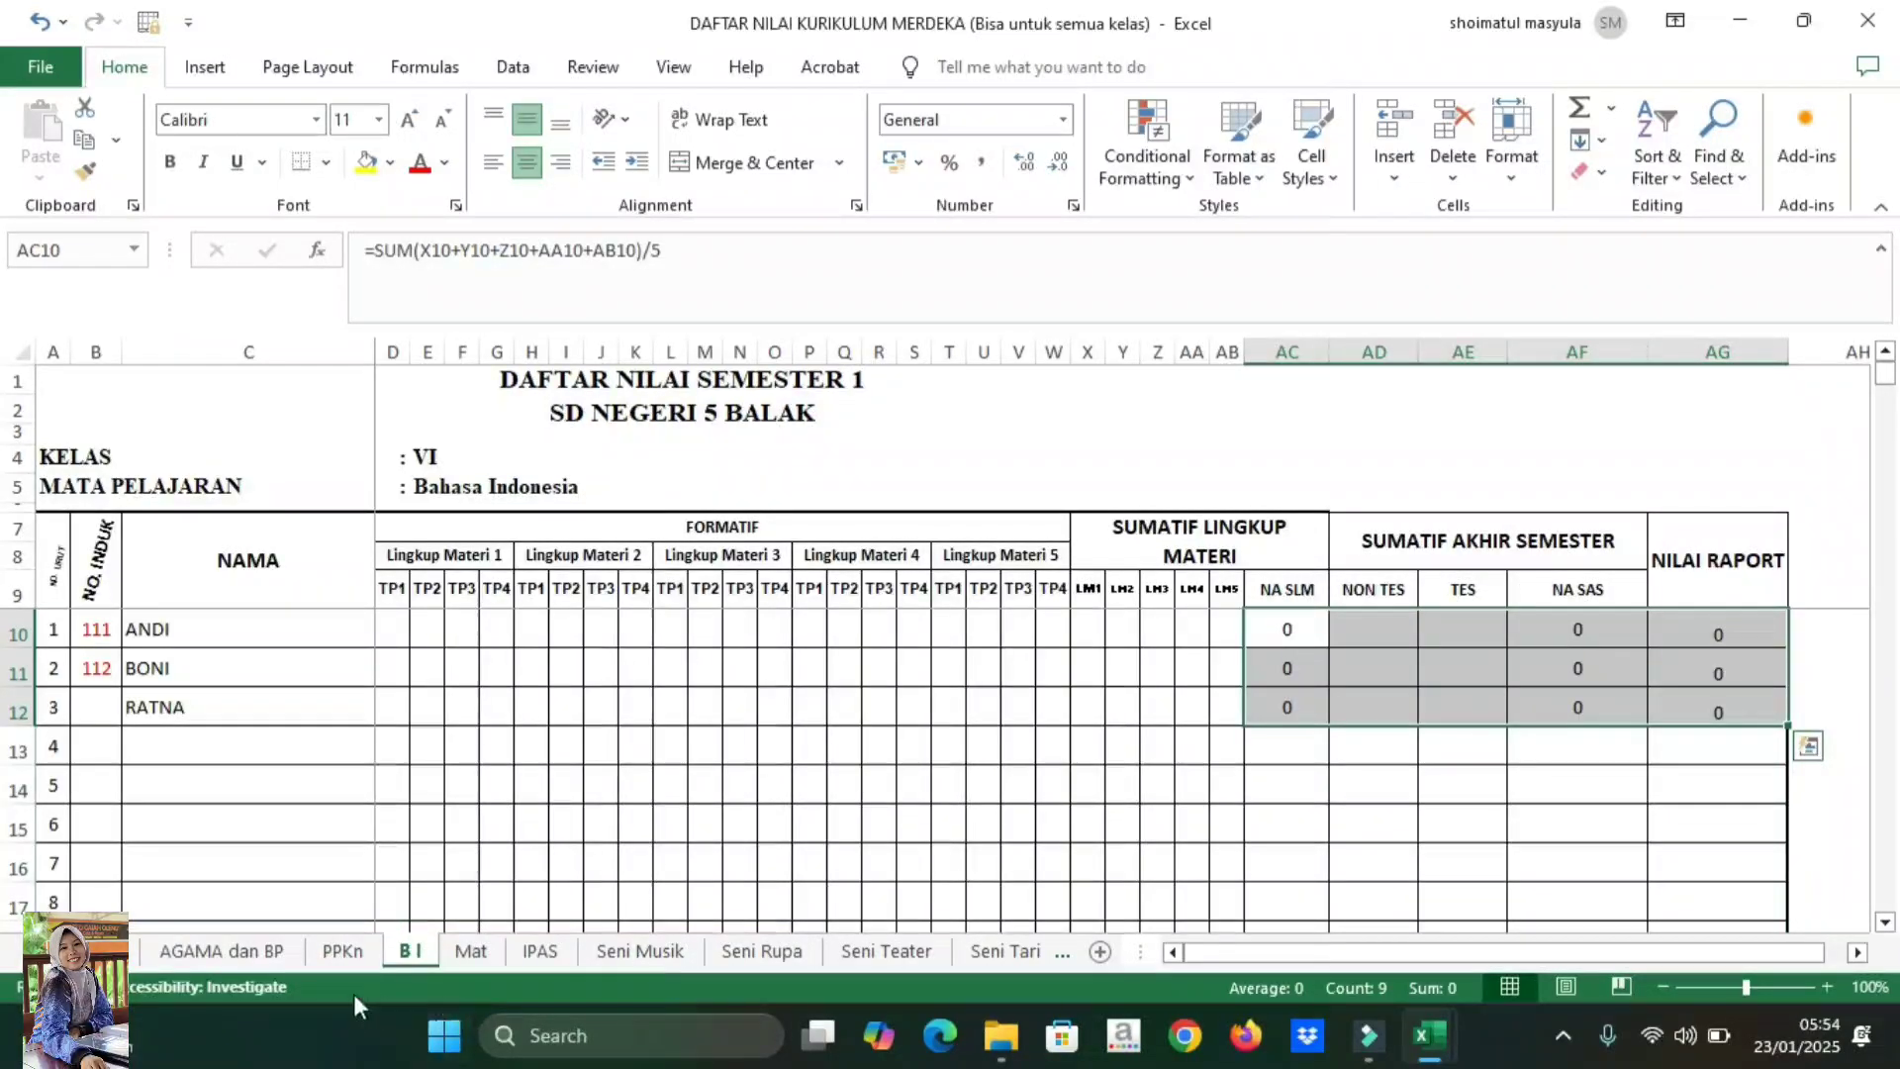
click(330, 952)
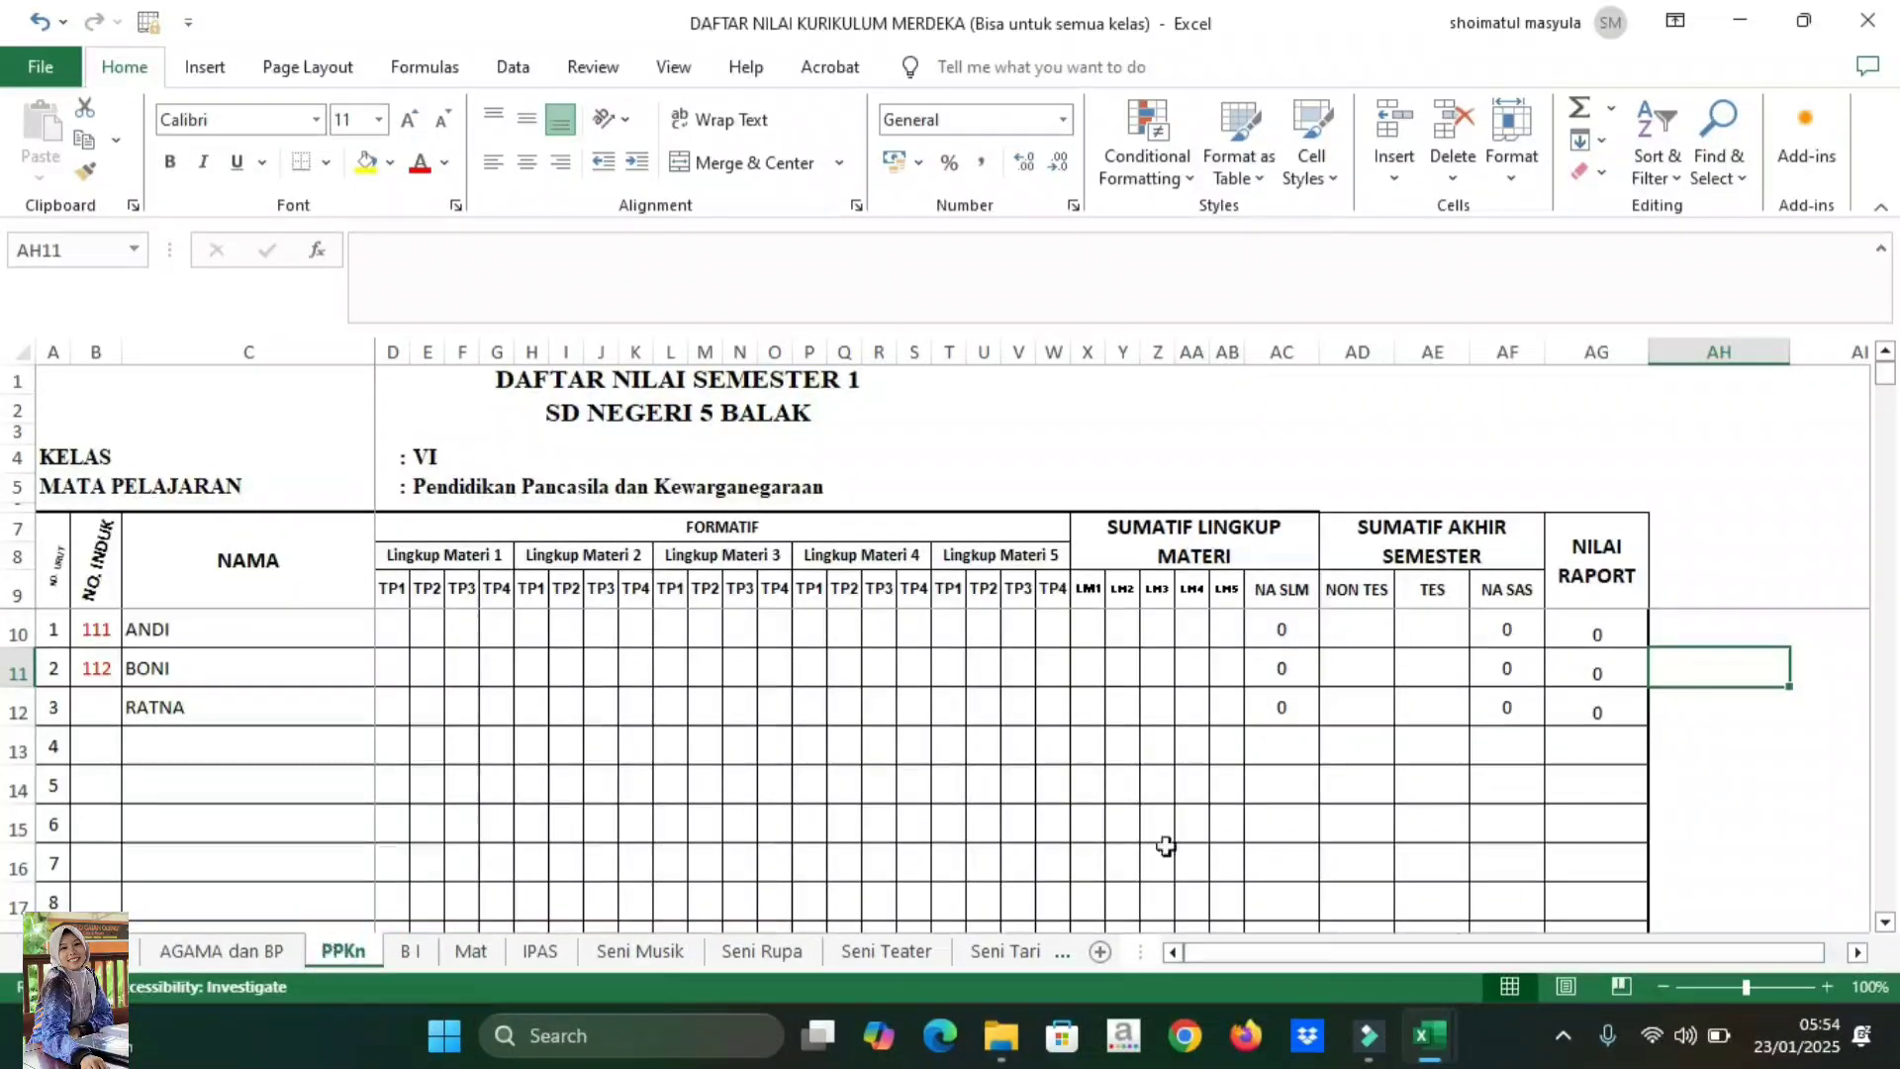
- Go back to the APLIKASI RAPOR workbook and check the first student's KKTP and Tampil/Tidak cells for TP 4, TP 8, TP 12 and TP 9
mouse_move(1411, 1049)
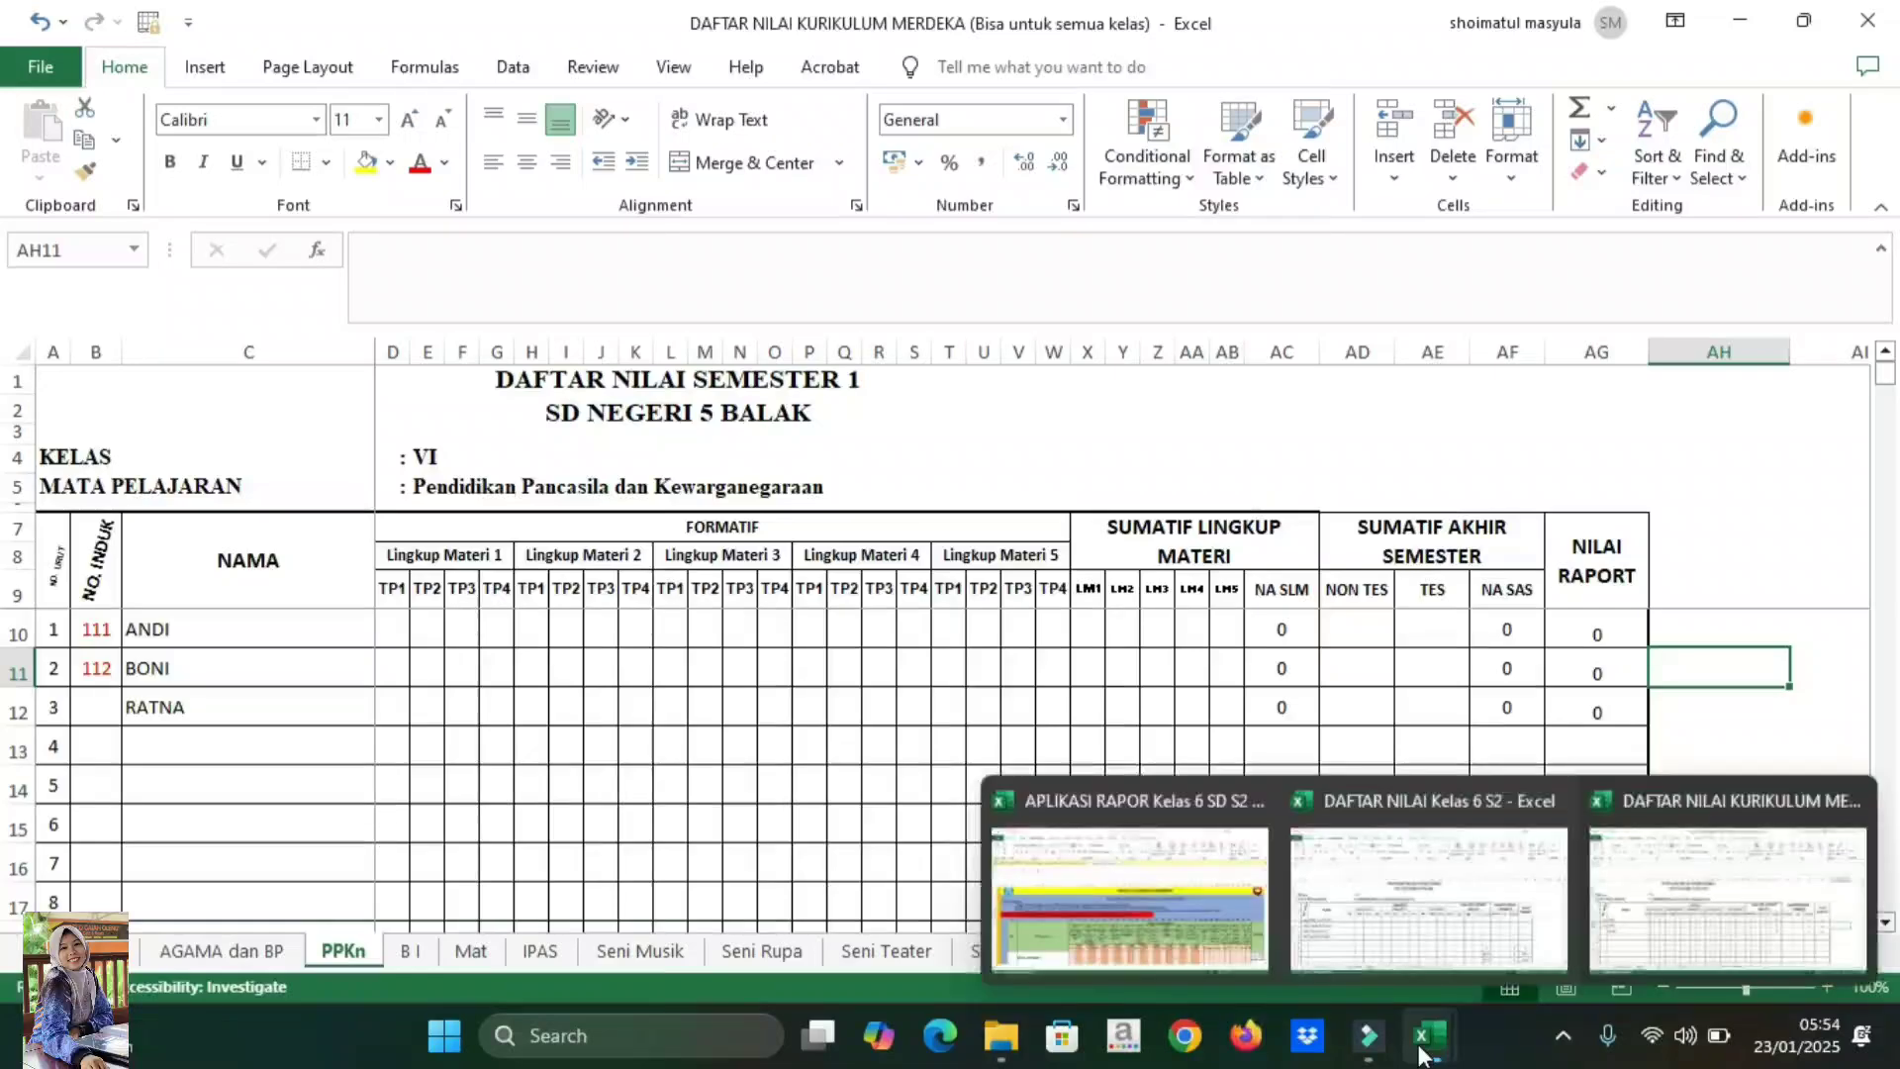
click(1139, 913)
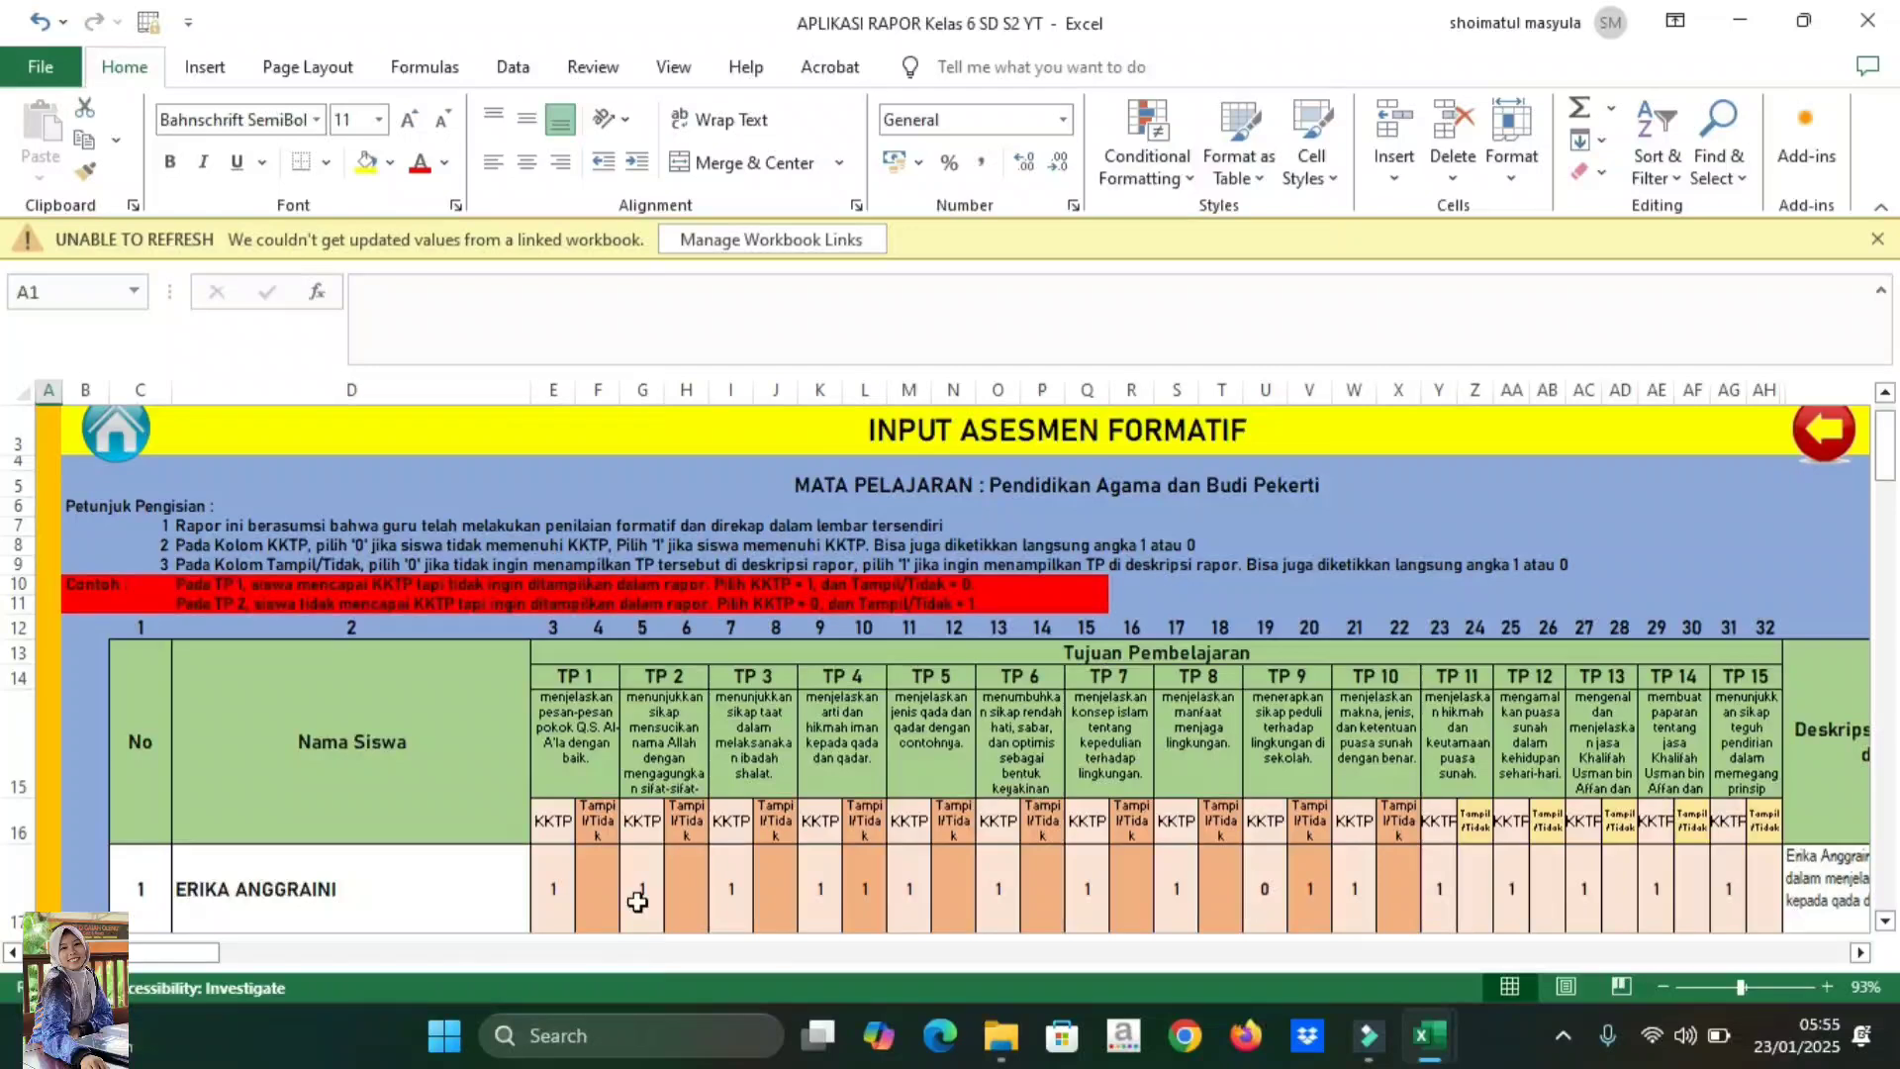
click(864, 890)
text(1)
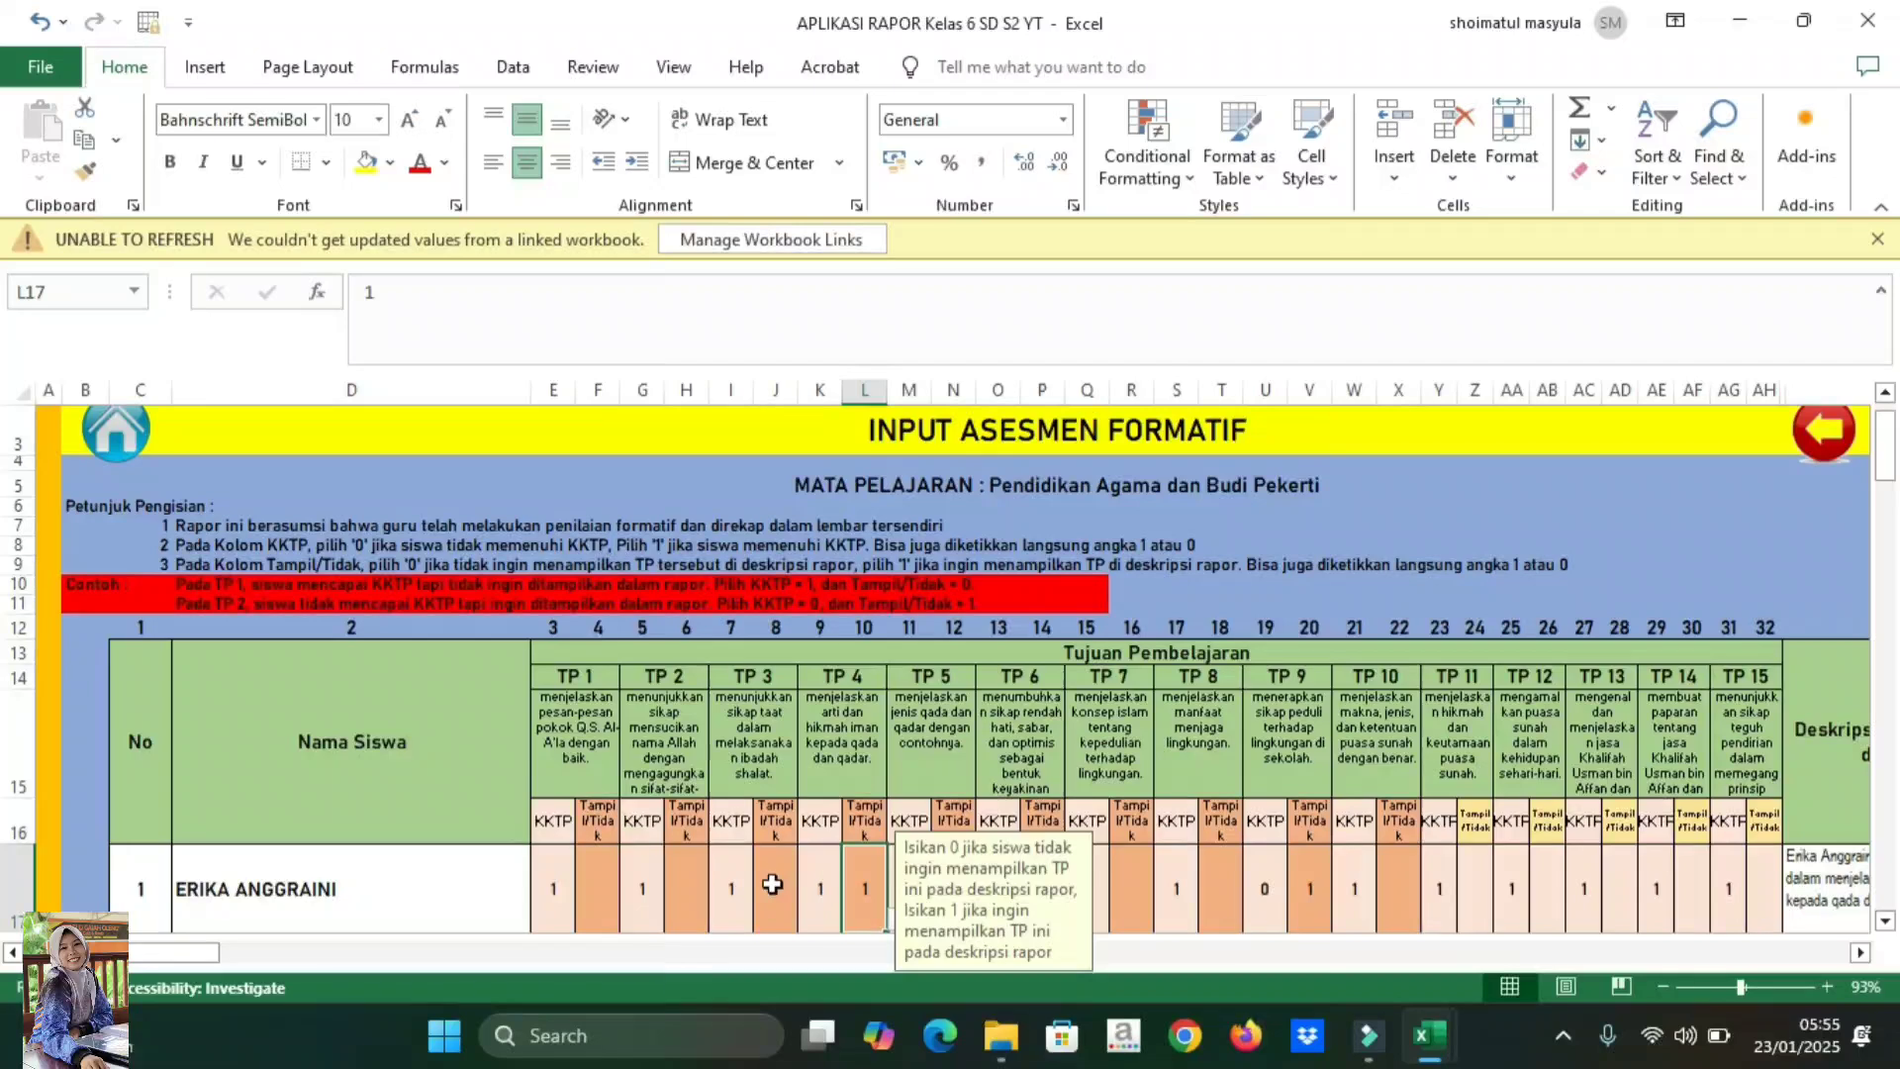
click(1237, 889)
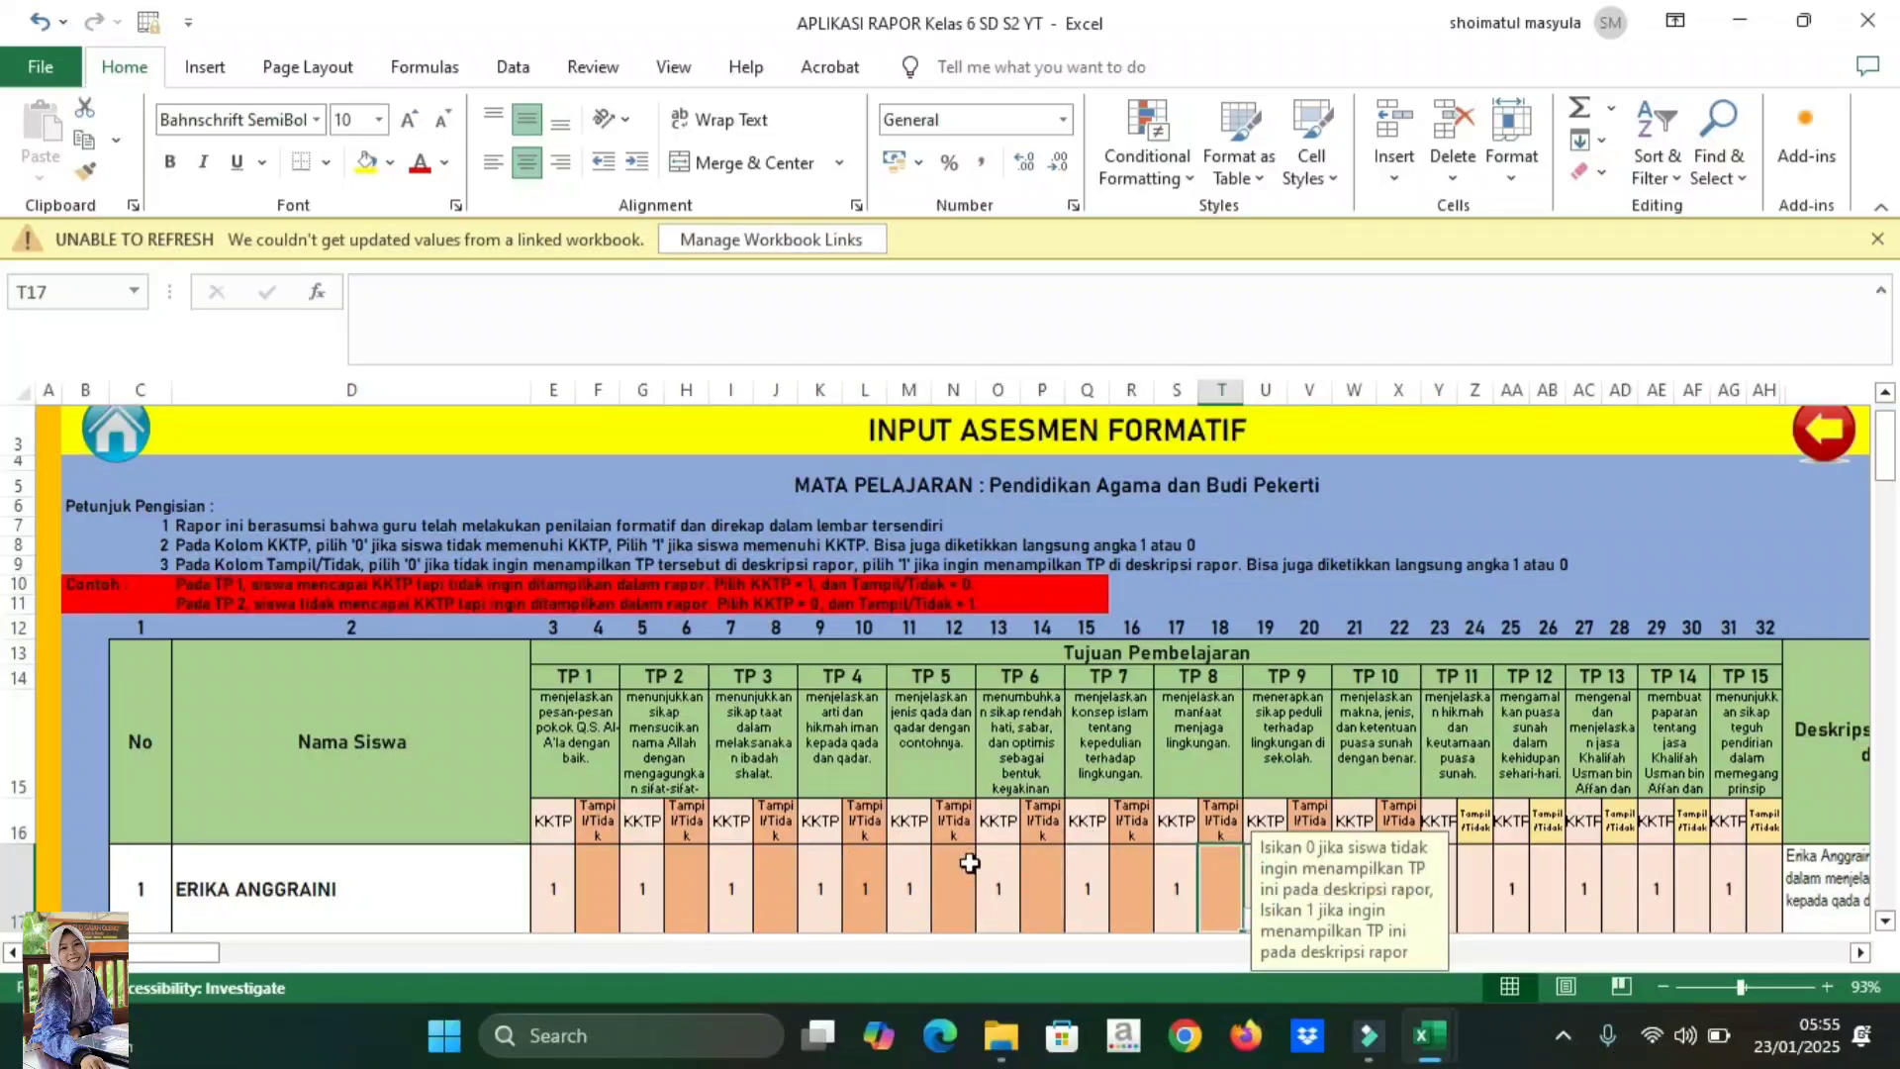
click(1539, 896)
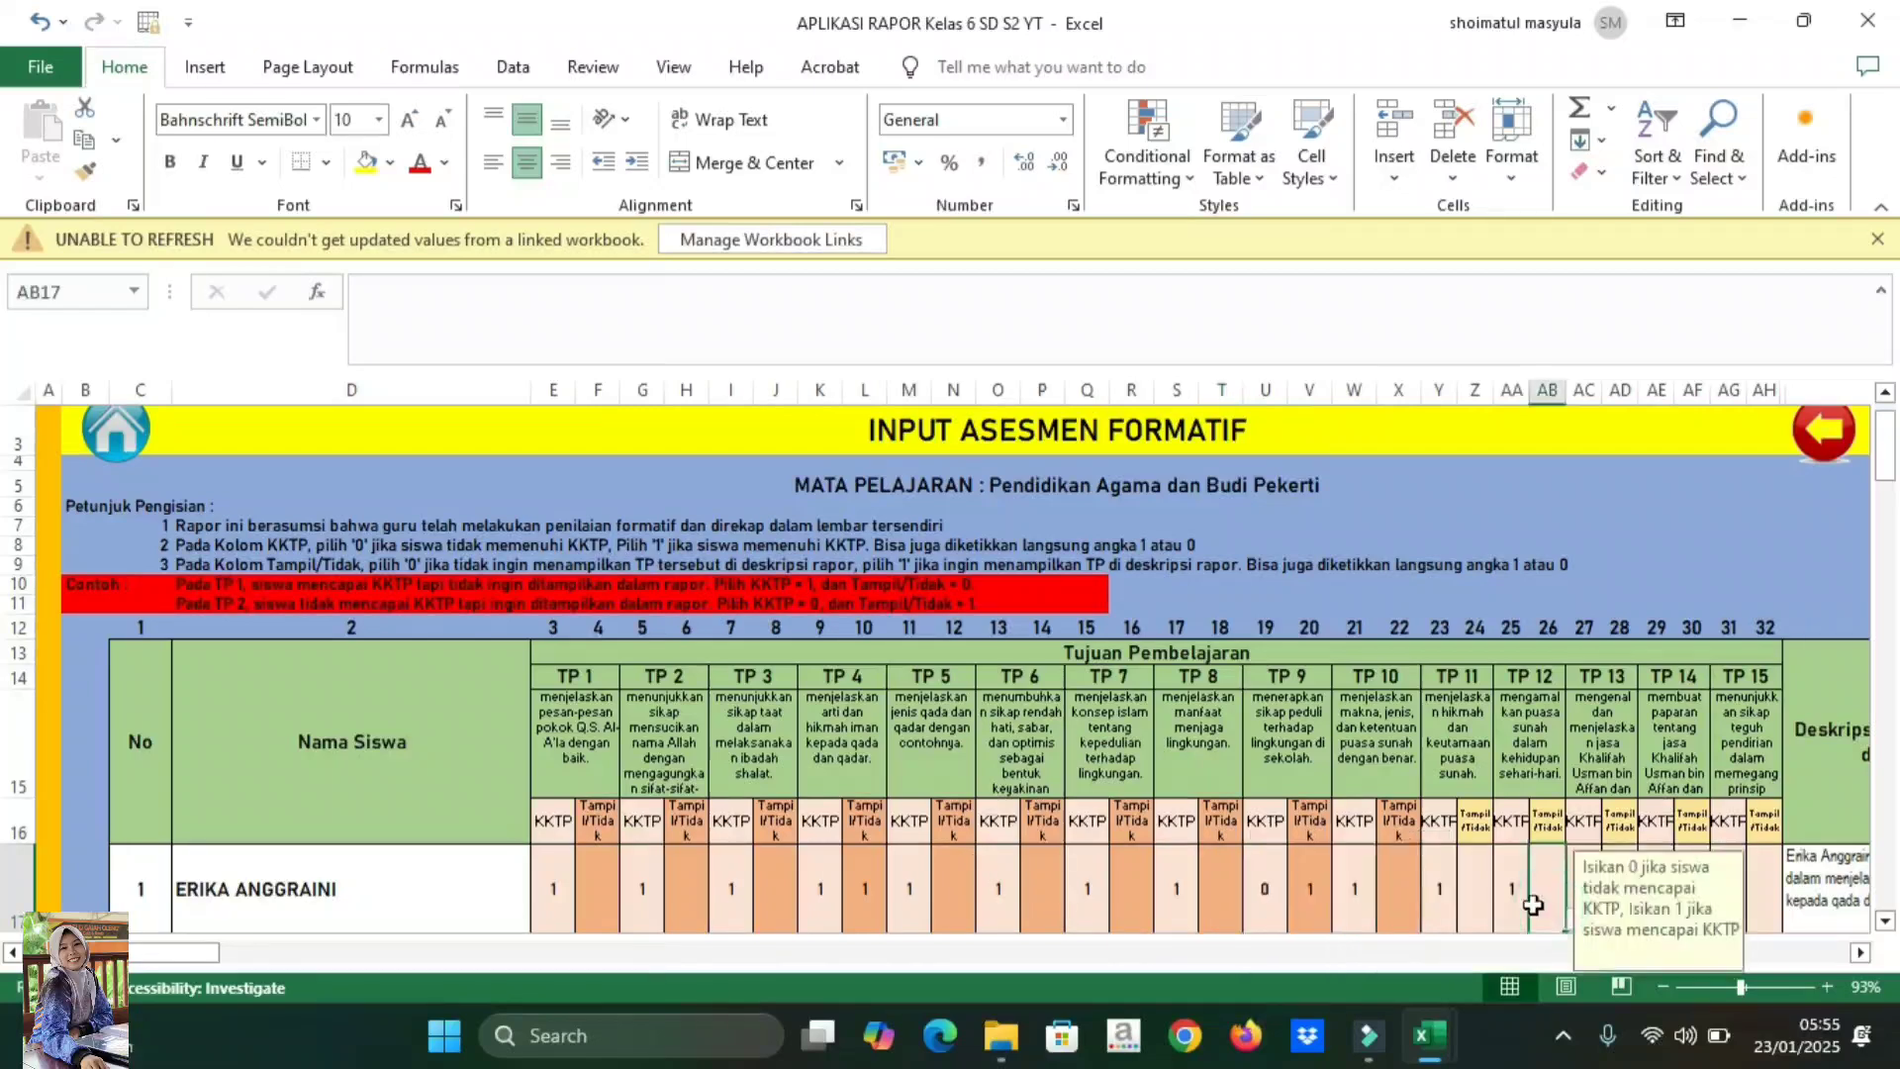
click(1268, 904)
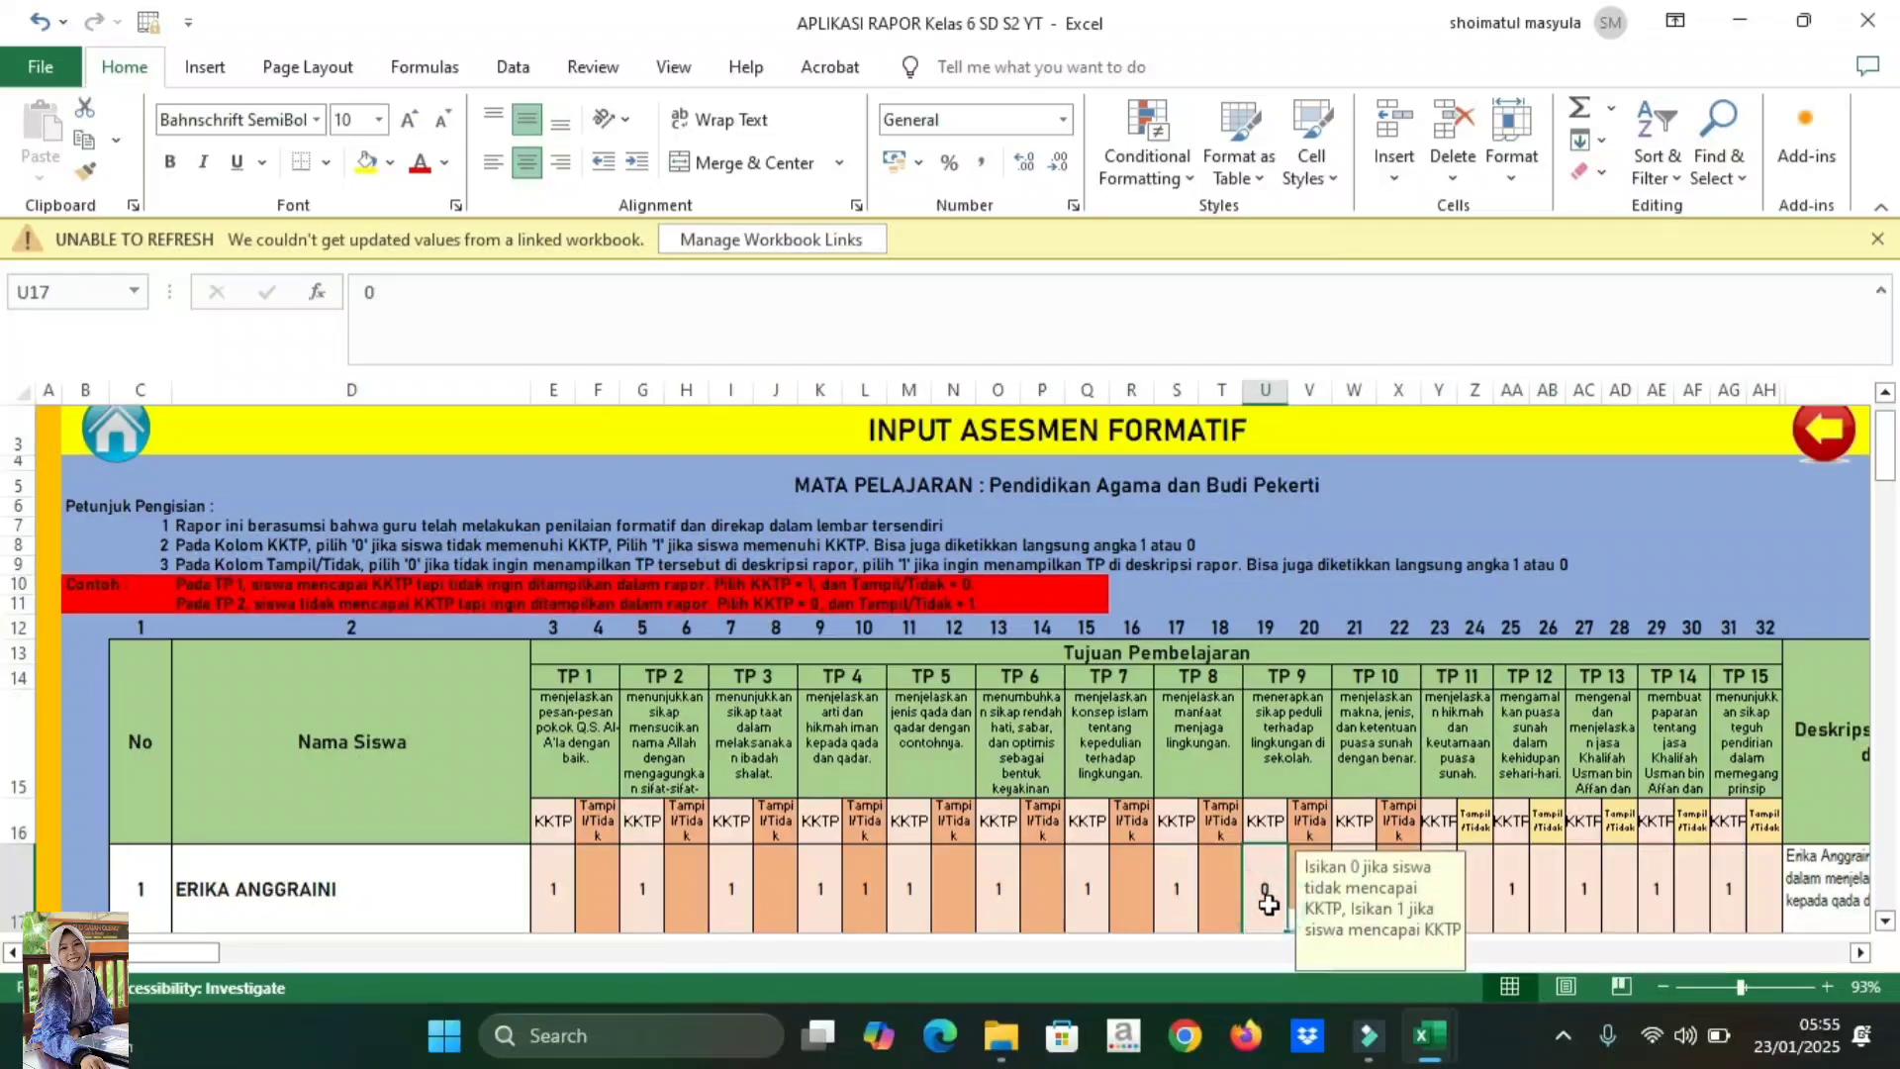
- Check the first student's TP 9 Tampil/Tidak entry against the Deskripsi Capaian Tertinggi and Terendah columns
click(1885, 920)
click(1886, 920)
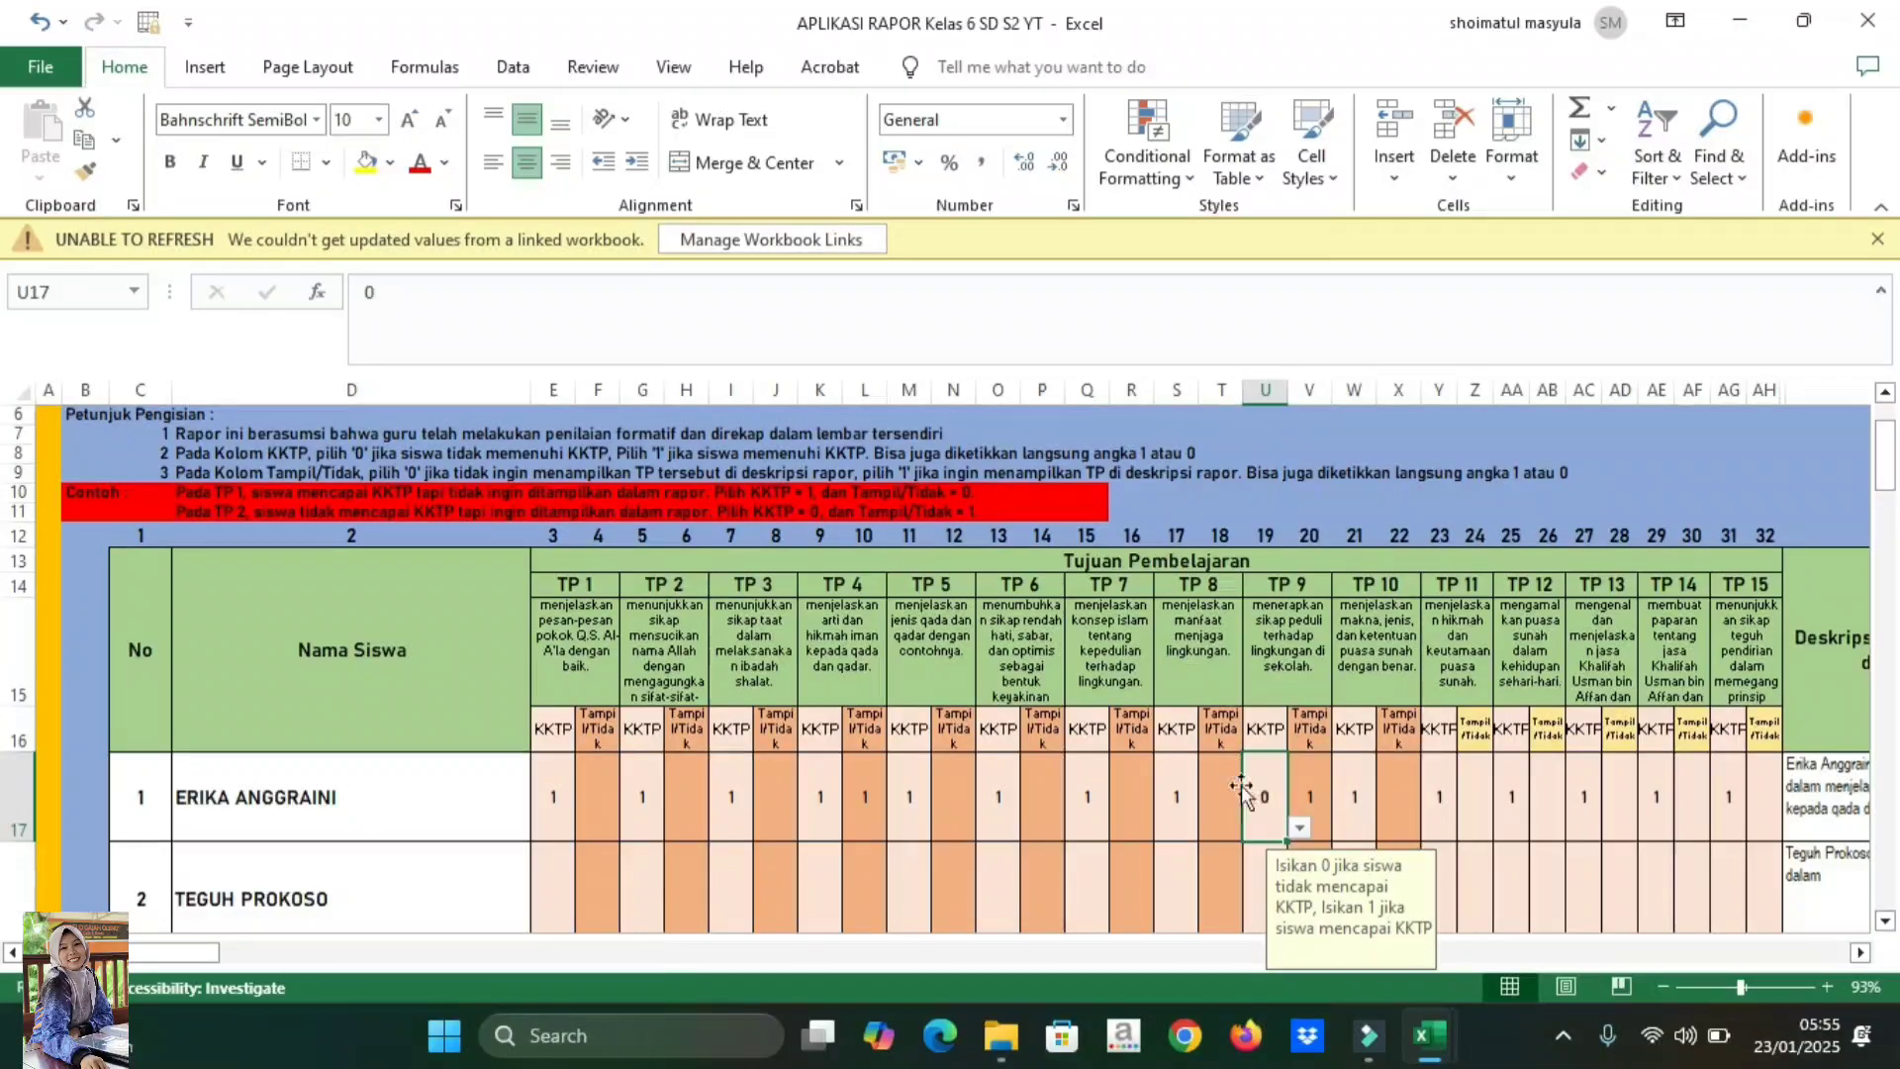
click(1313, 783)
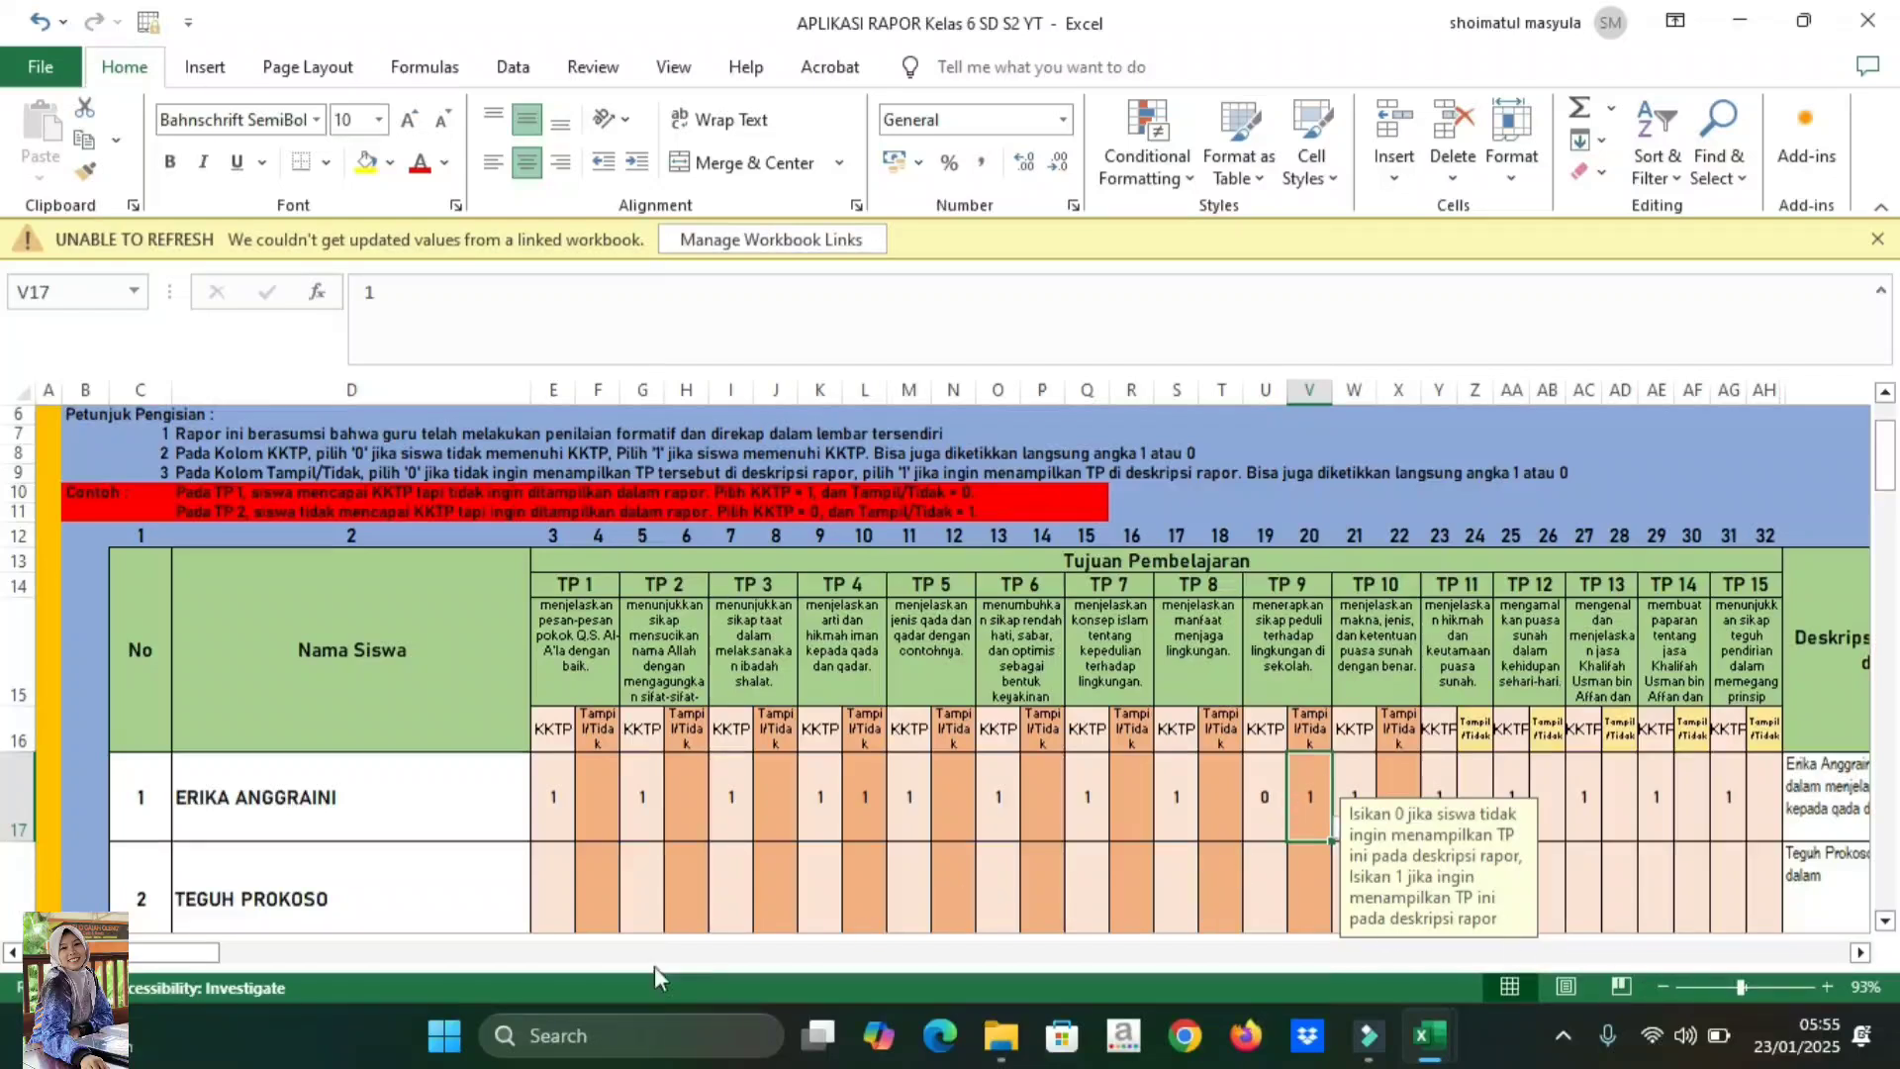
drag(171, 952, 307, 990)
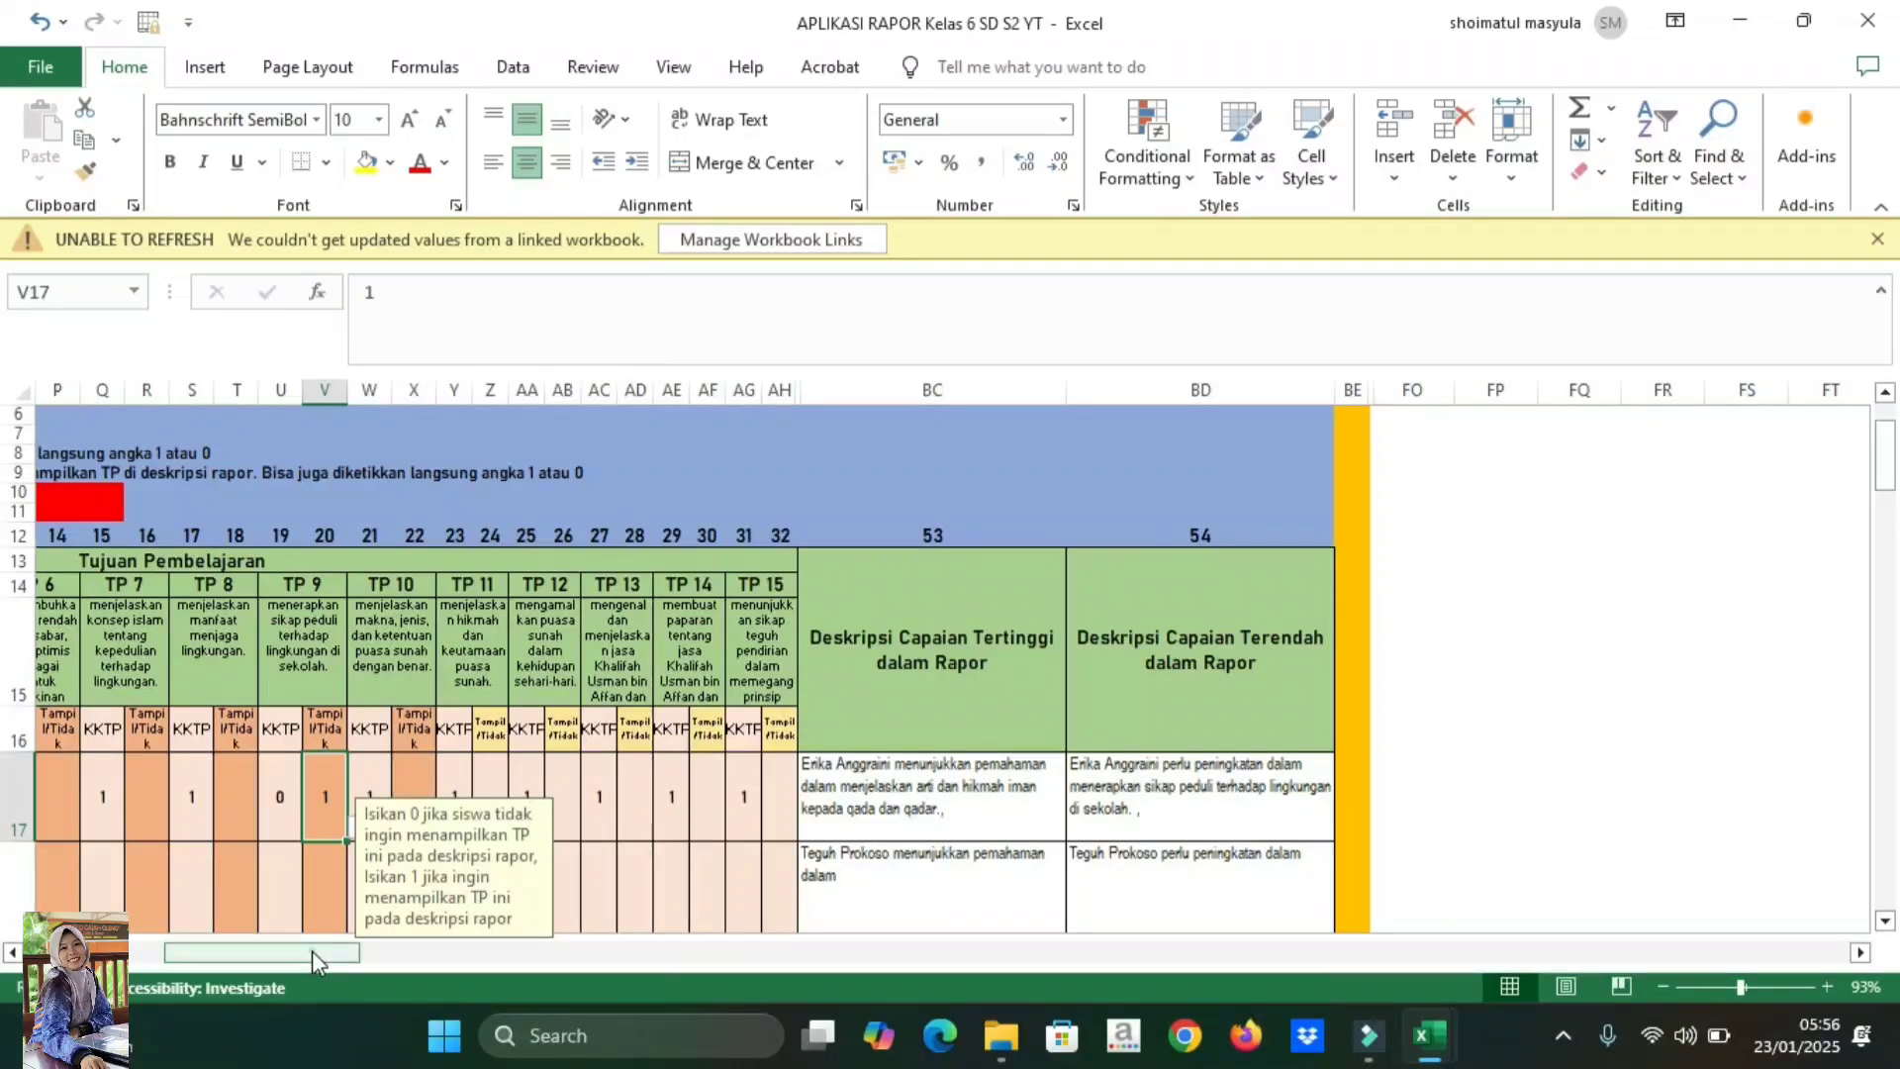
drag(312, 950, 154, 953)
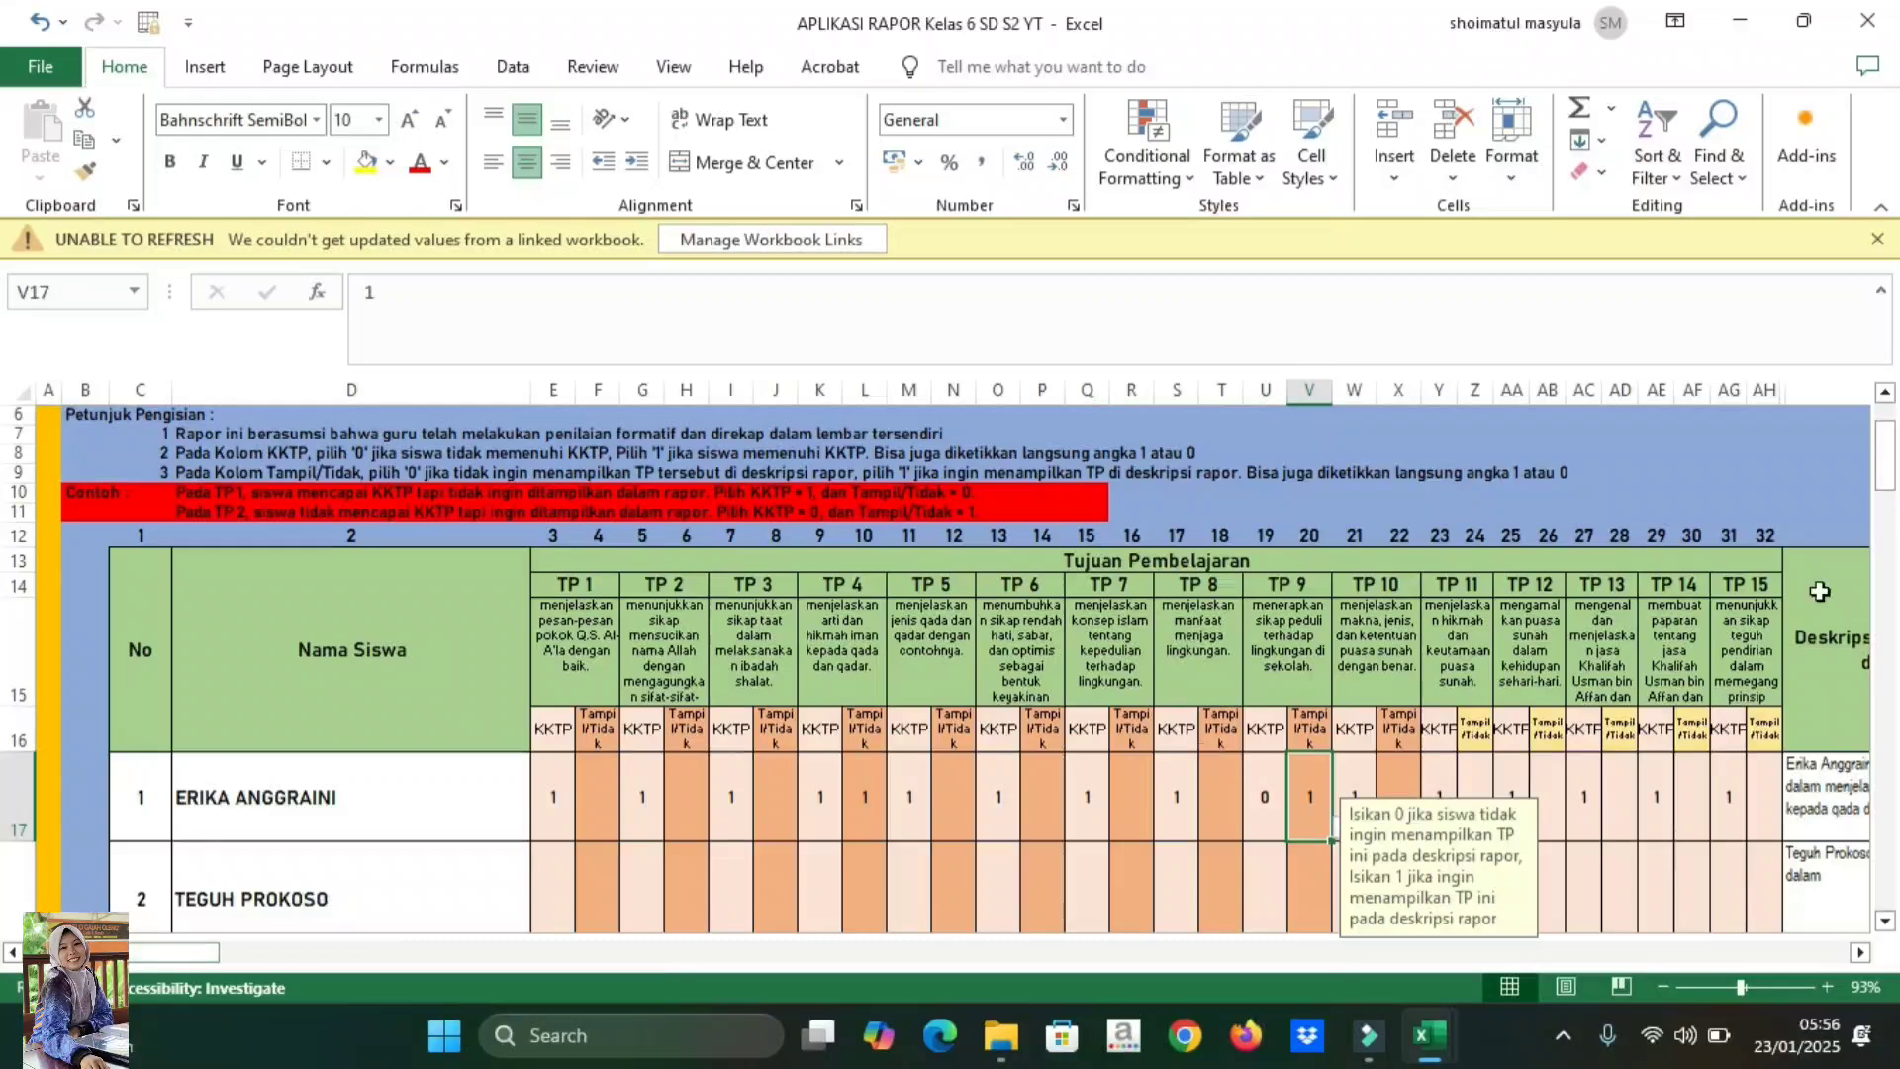
- Enter KKTP 1 for the second student's TP 1 through TP 4 in the Pendidikan Agama dan Budi Pekerti sheet
scroll(1890, 930, down, 3)
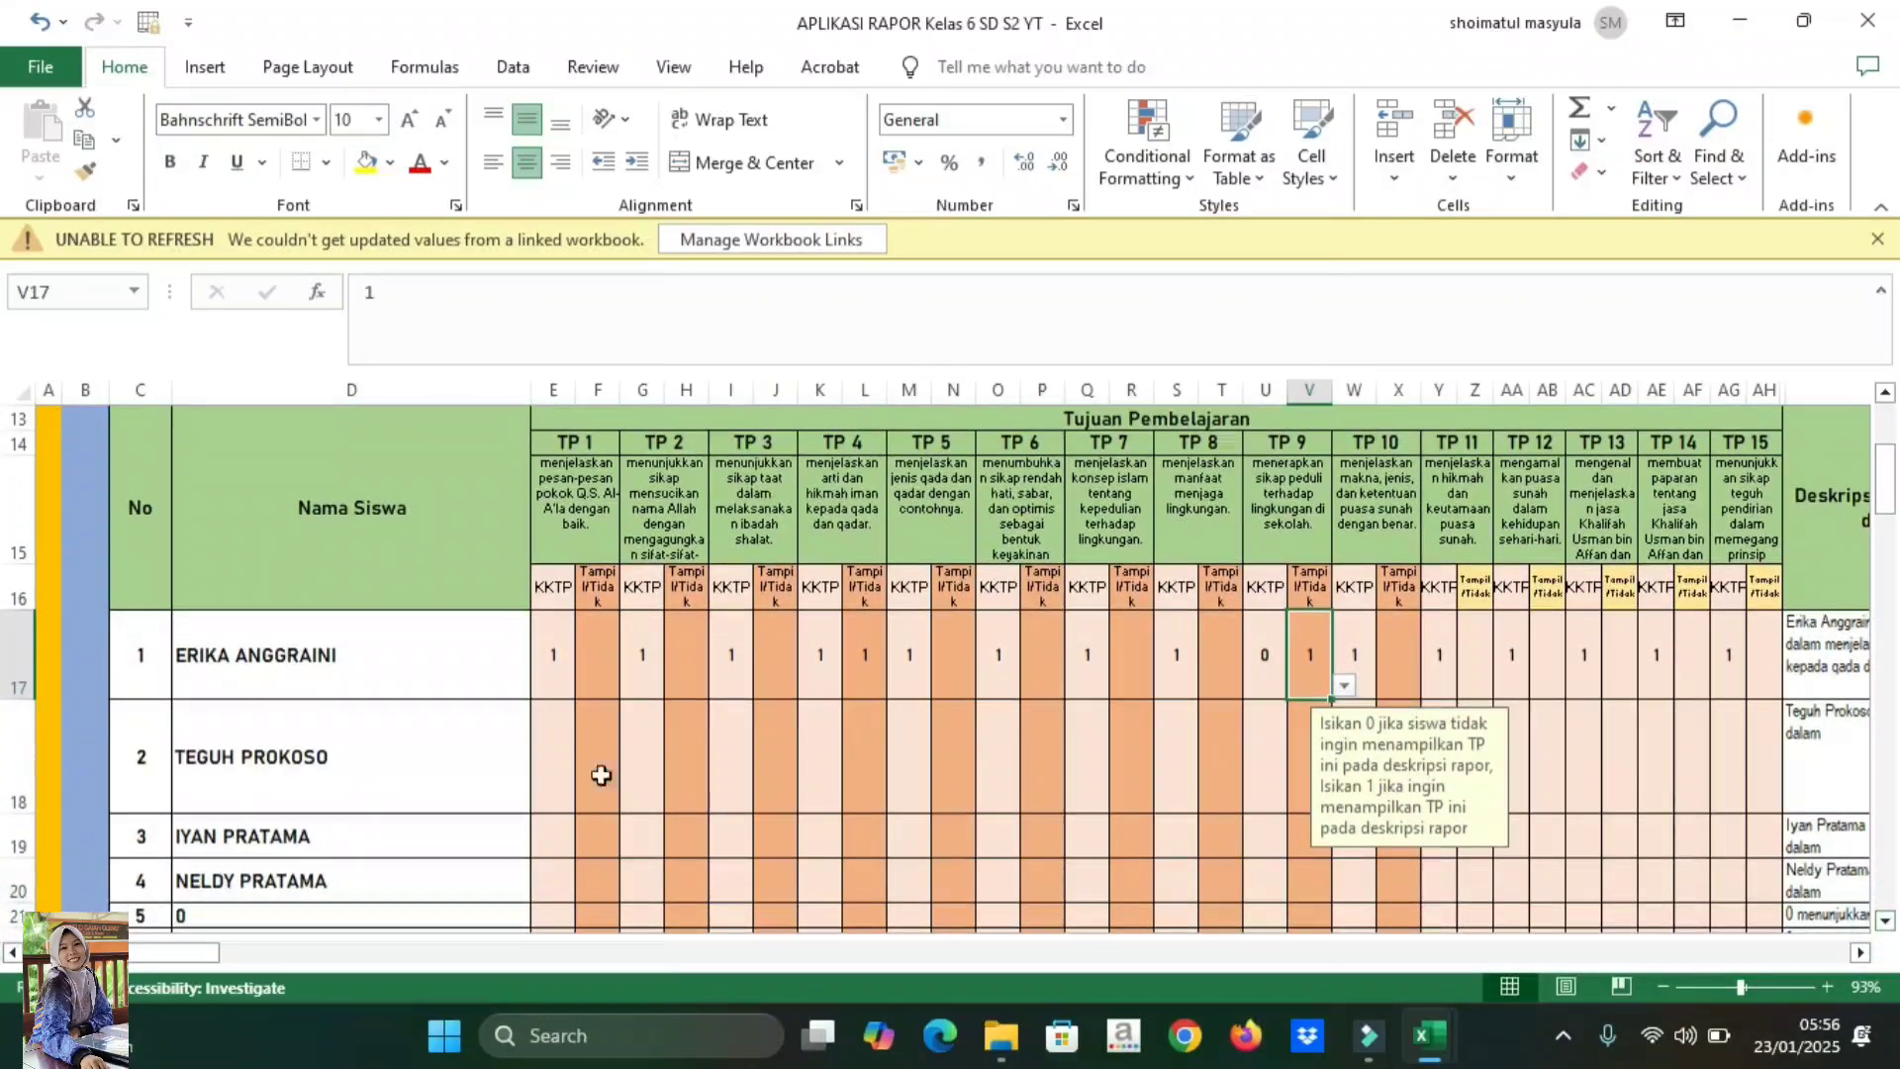
click(526, 754)
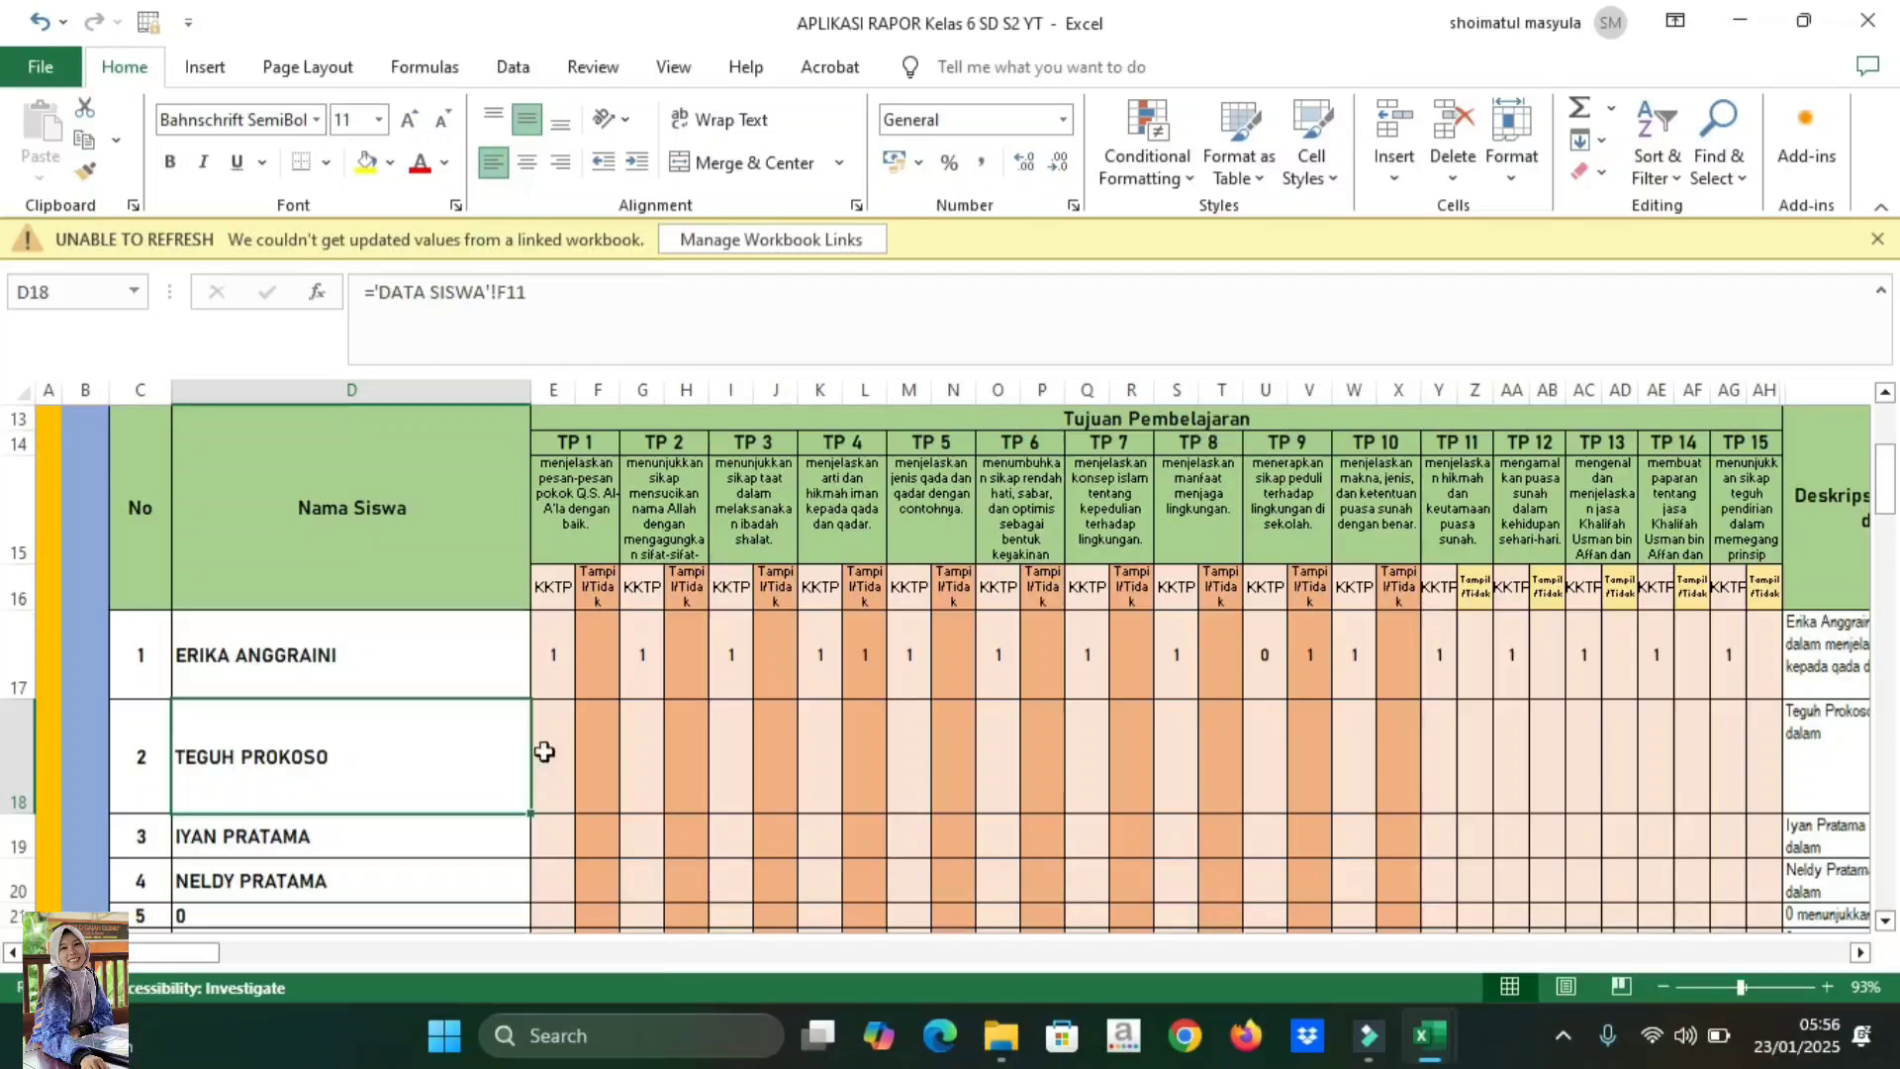
click(544, 752)
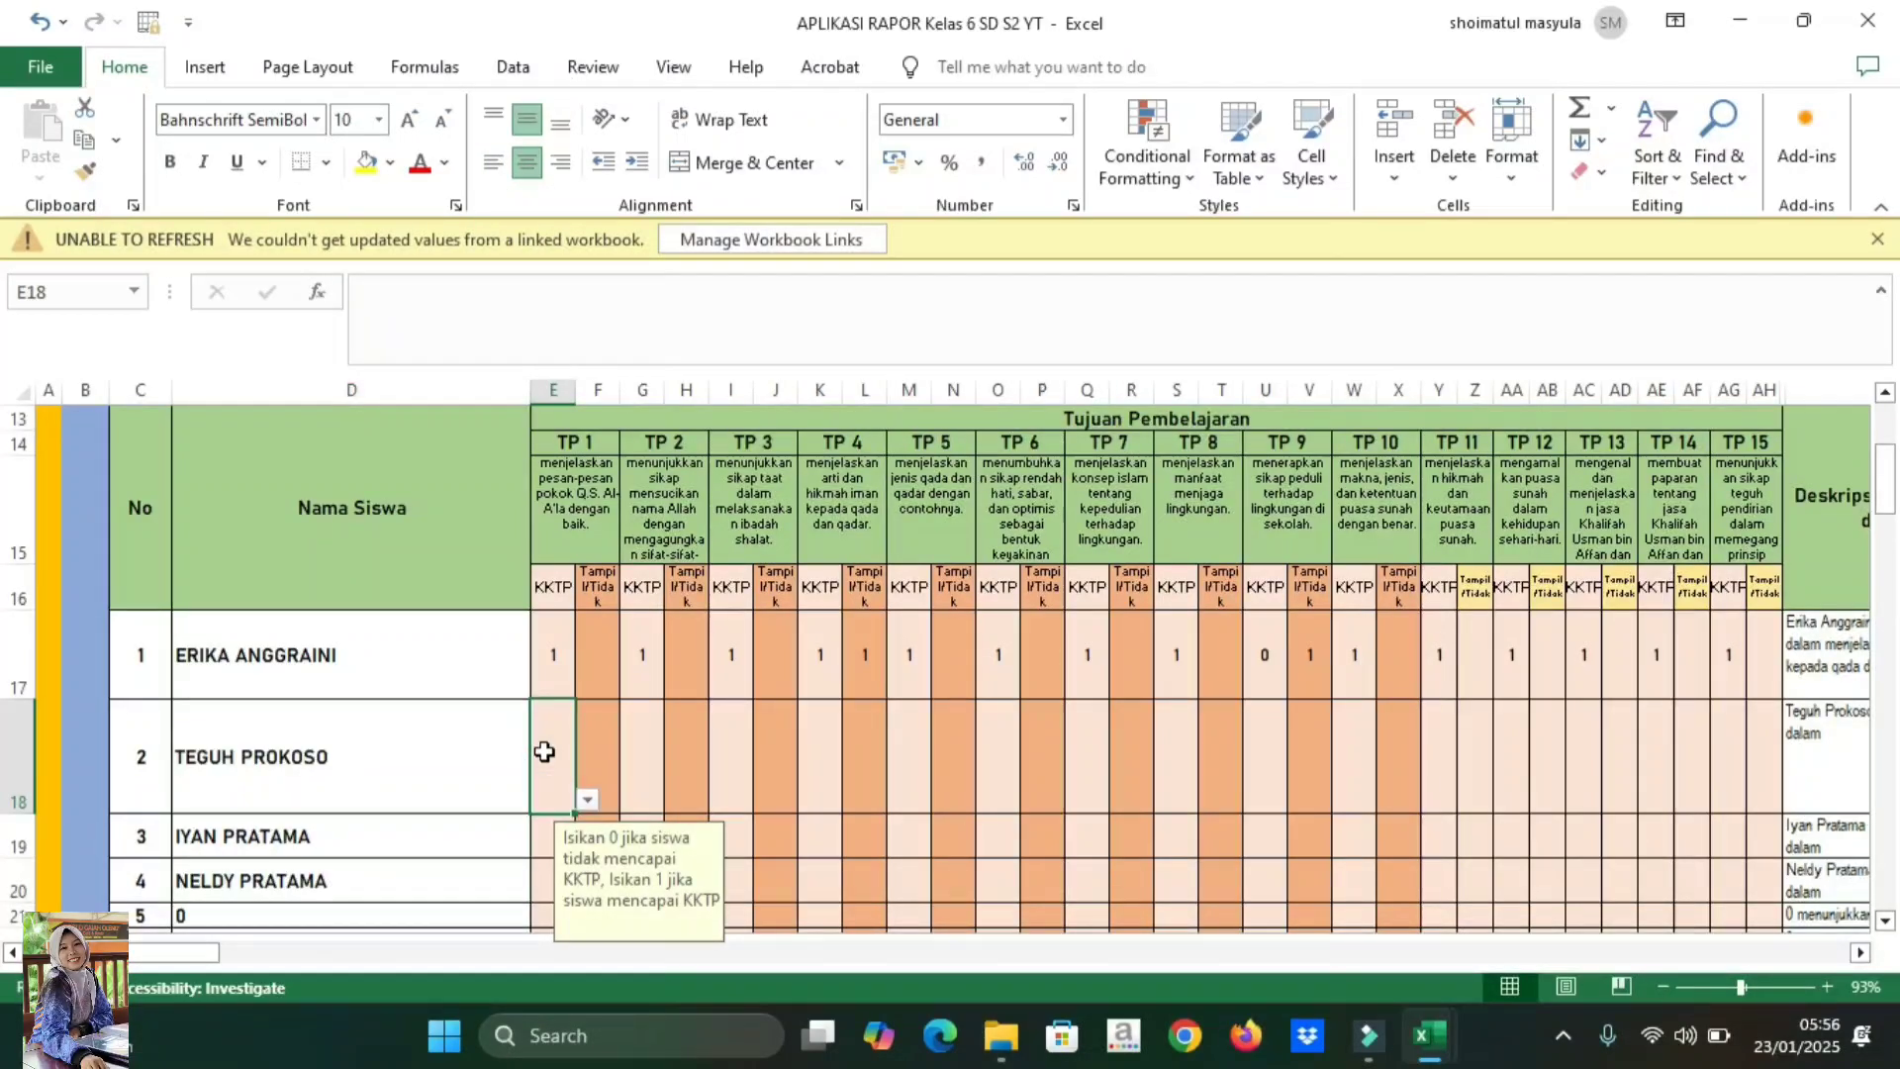
key(Tab)
key(Tab)
text(1)
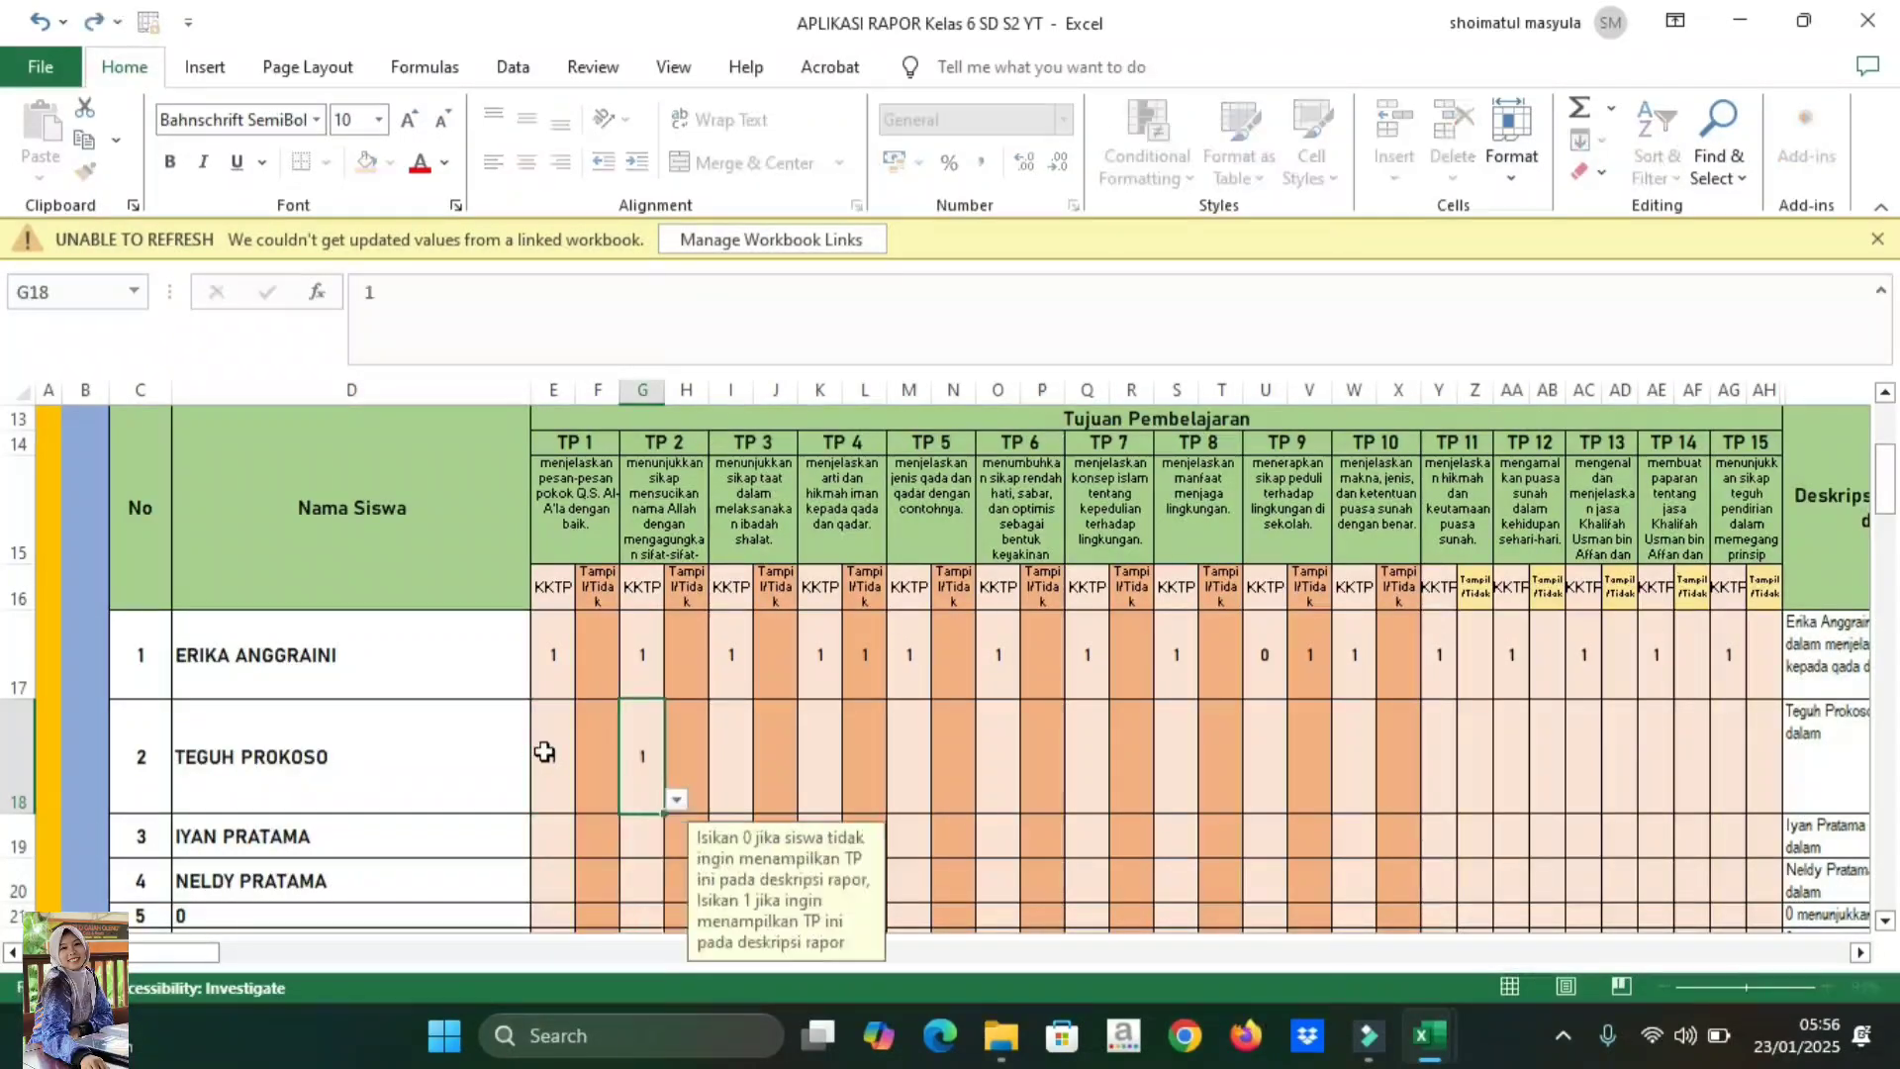
key(Tab)
key(Tab)
text(1)
key(Tab)
key(Tab)
text(1)
key(Tab)
key(Tab)
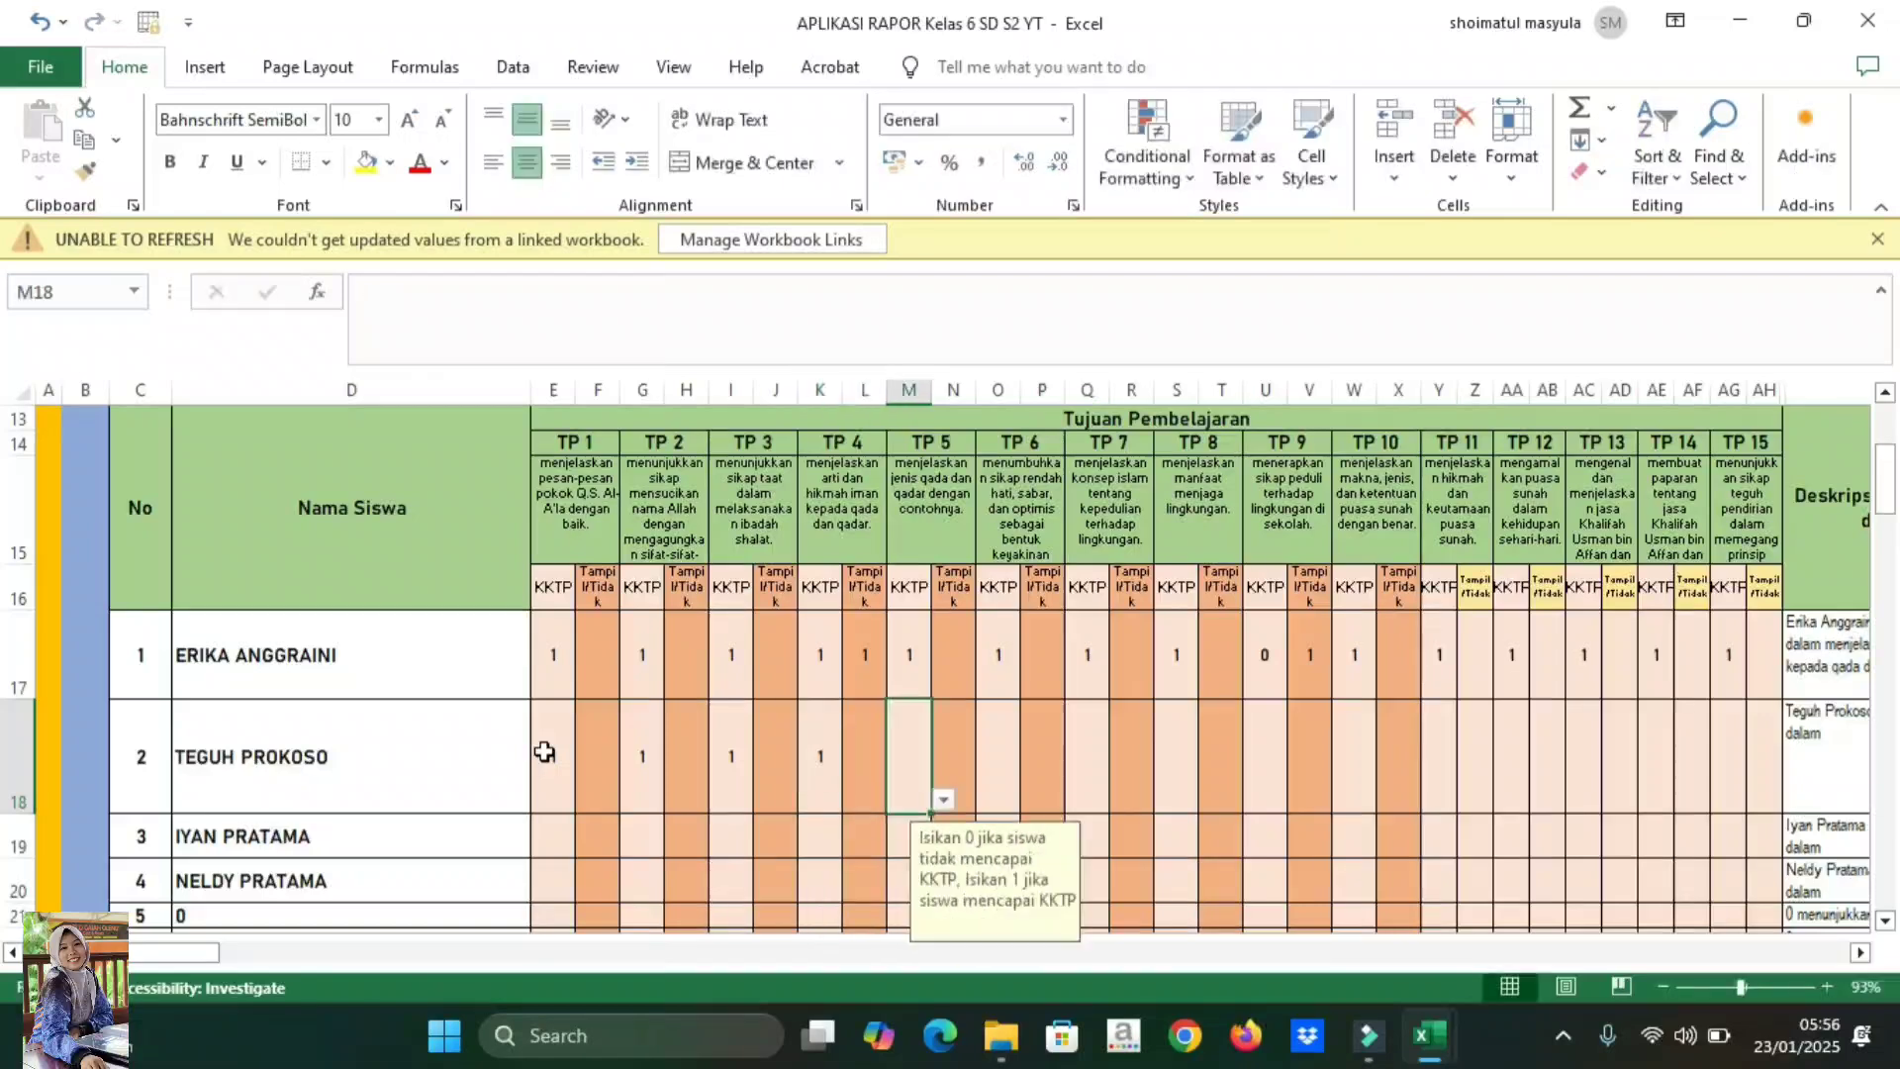
- Enter KKTP 1 for the second student's TP 5 through TP 8
text(1)
key(Tab)
key(Tab)
text(1)
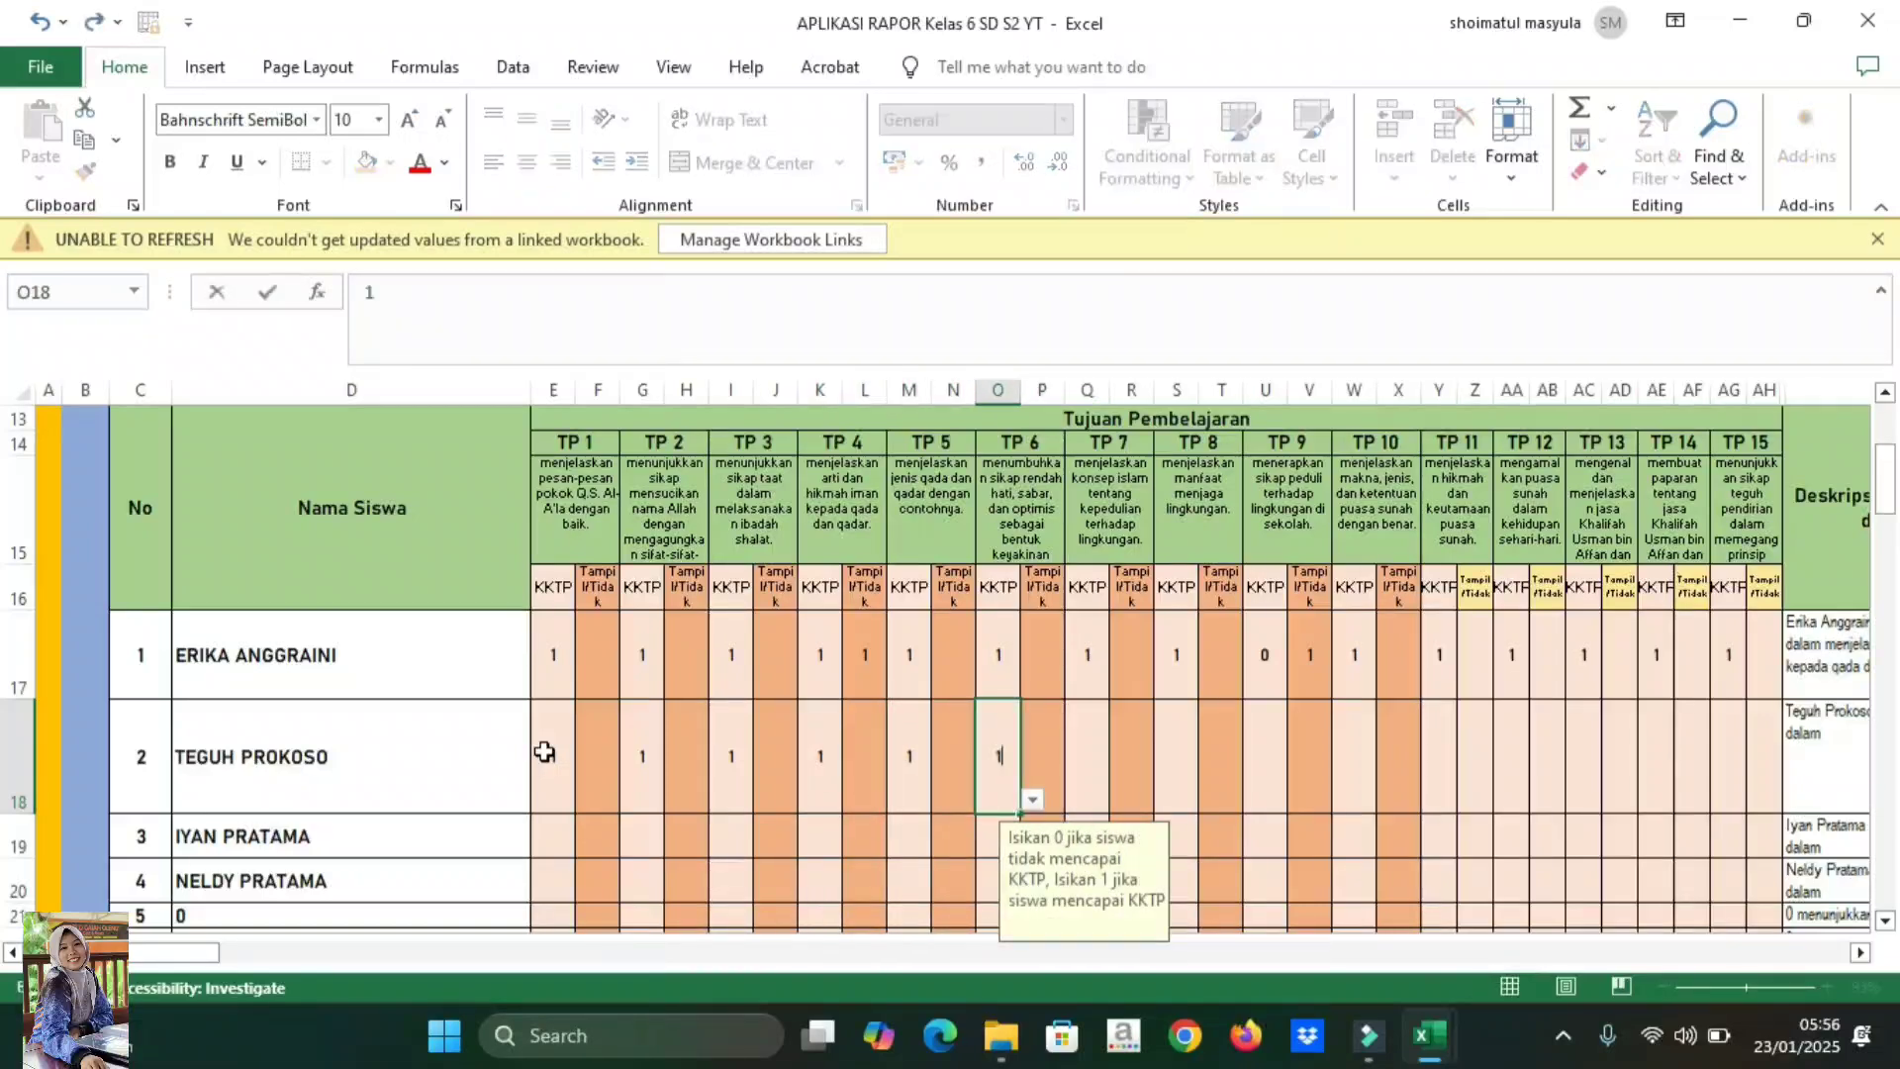
key(Tab)
key(Tab)
text(1)
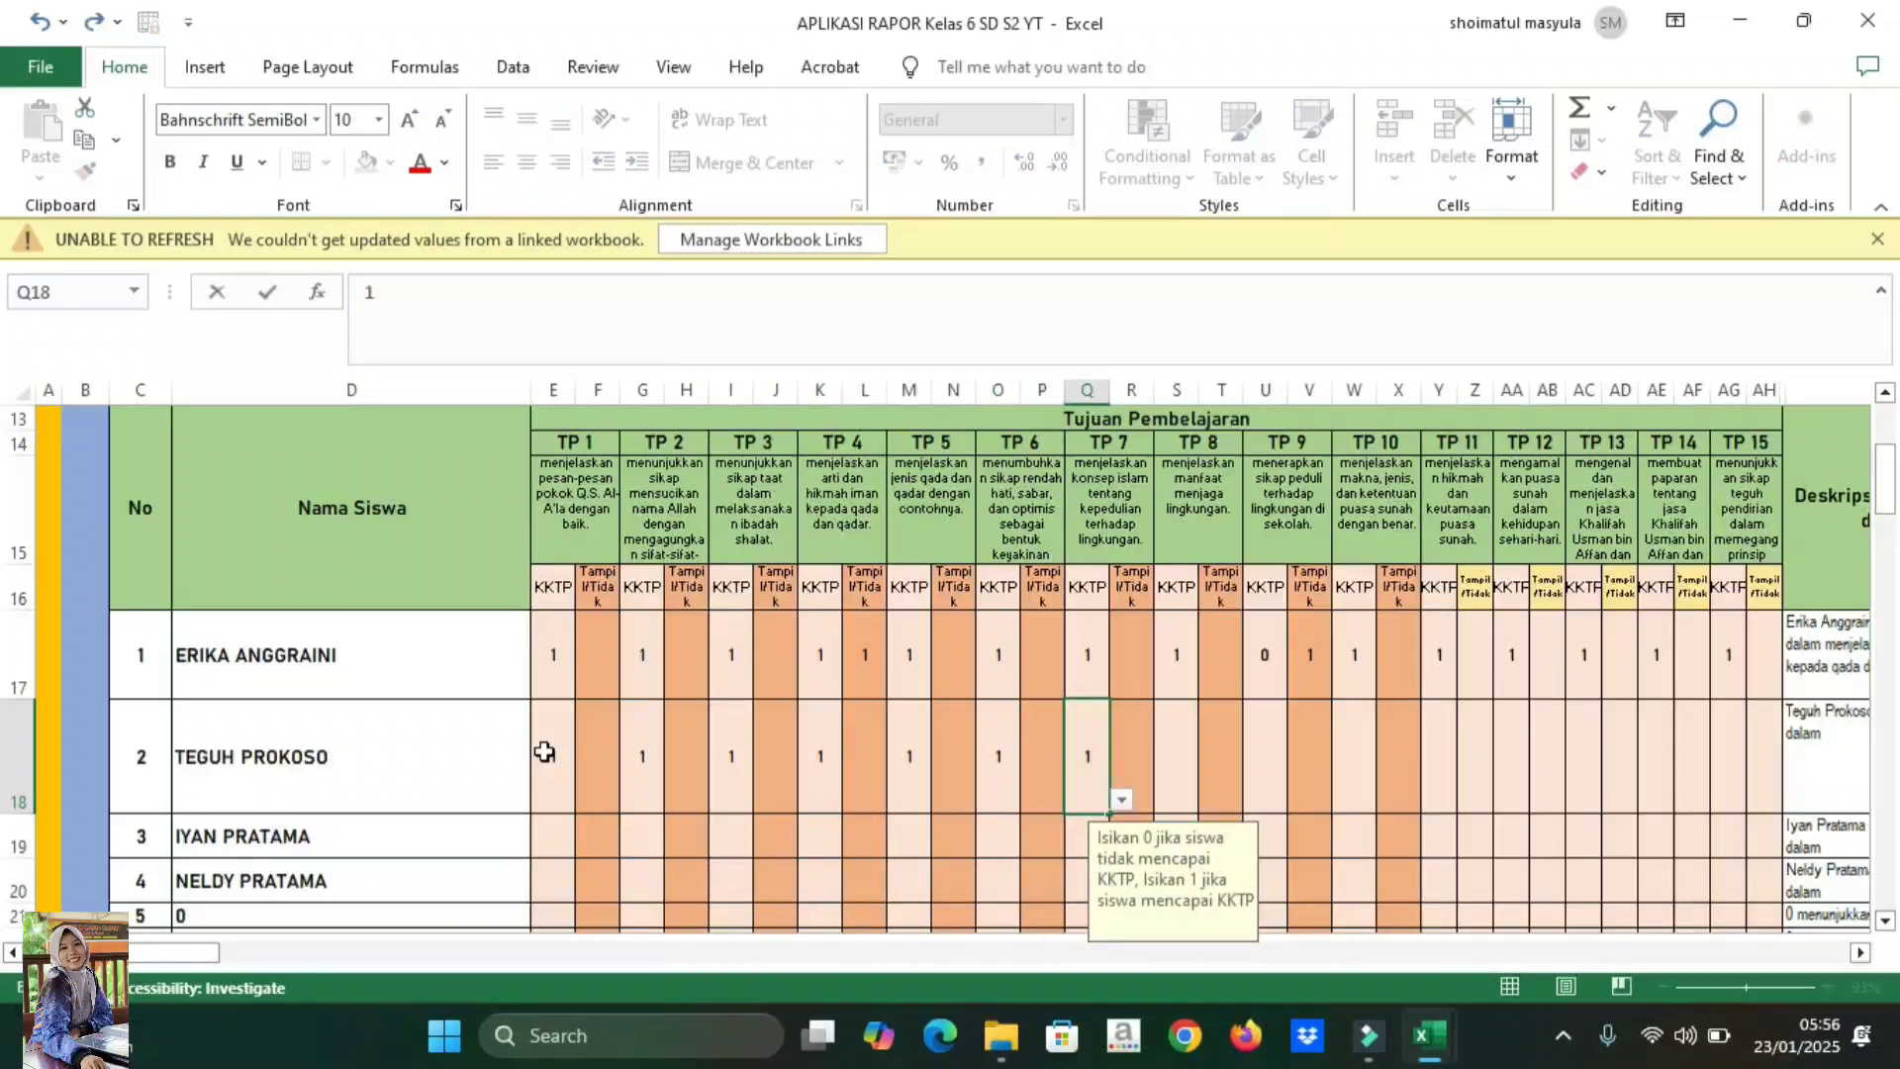
key(Tab)
key(Tab)
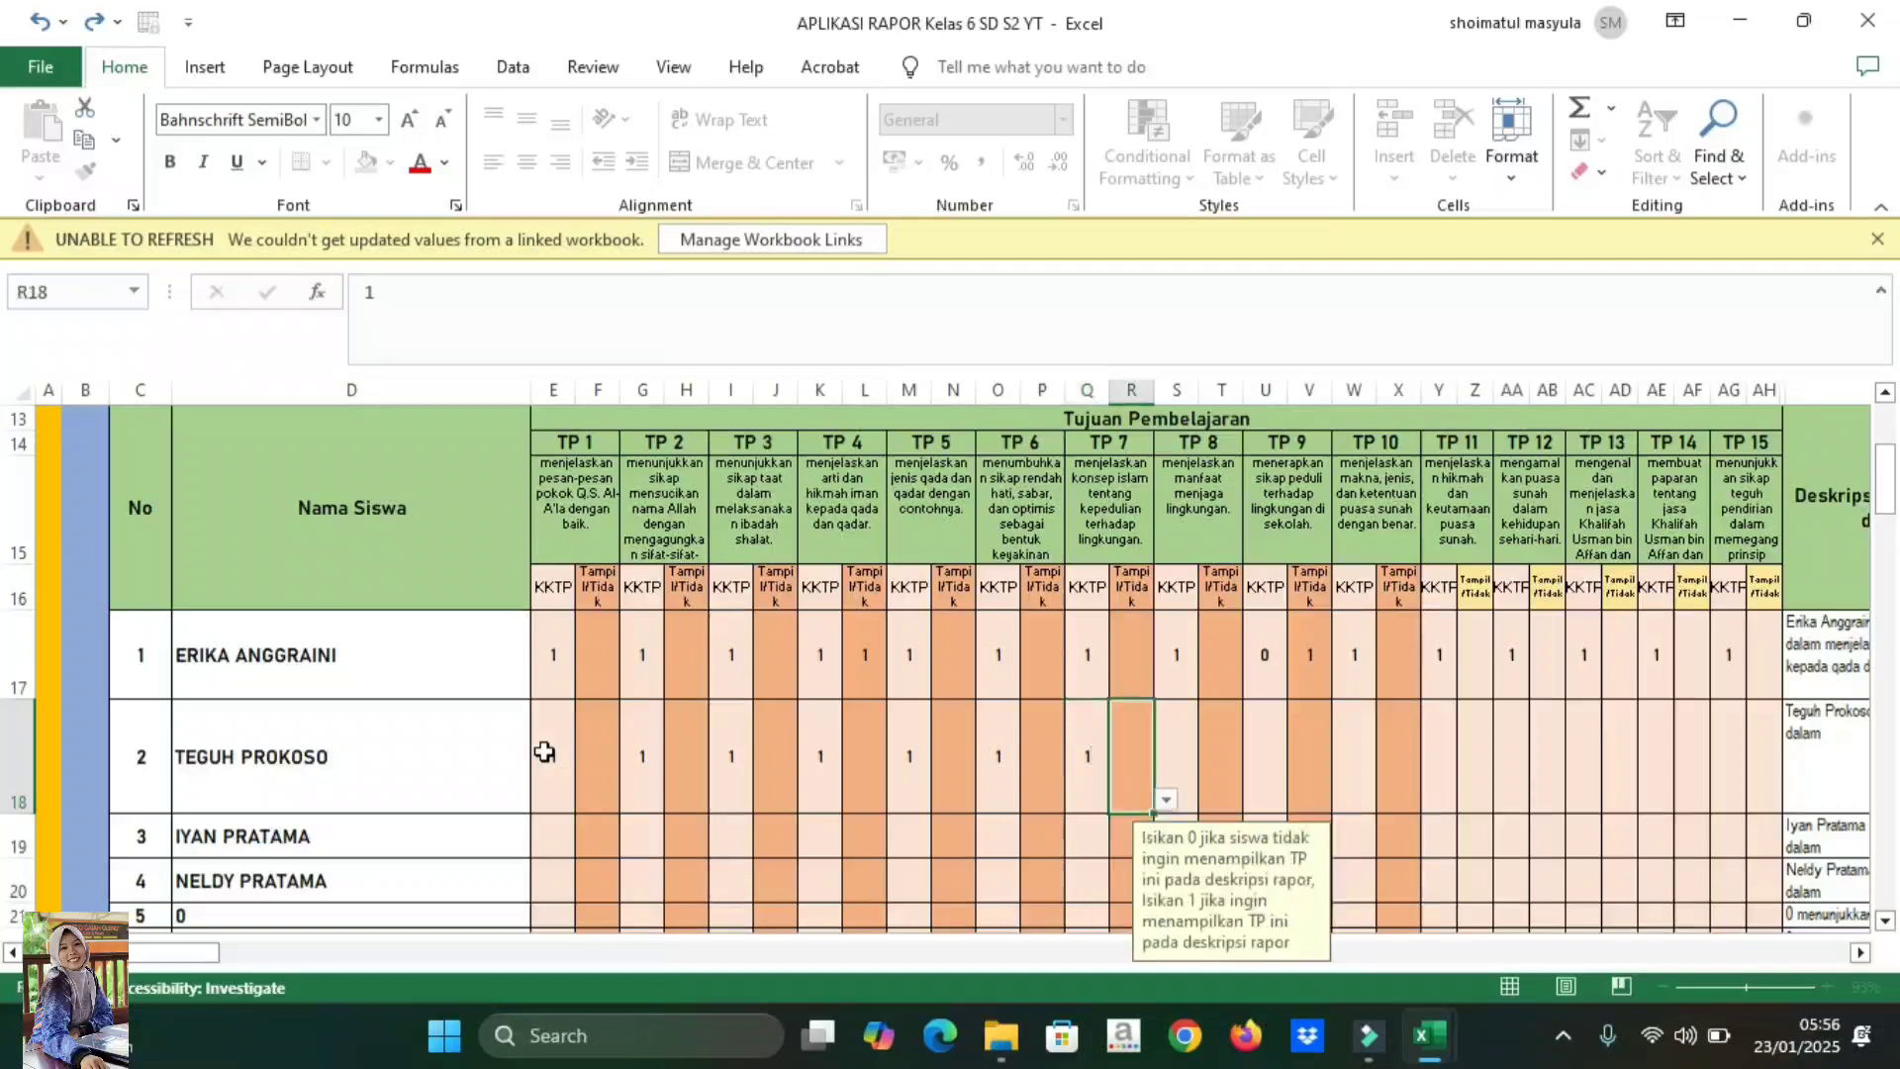
text(1)
key(Tab)
key(Tab)
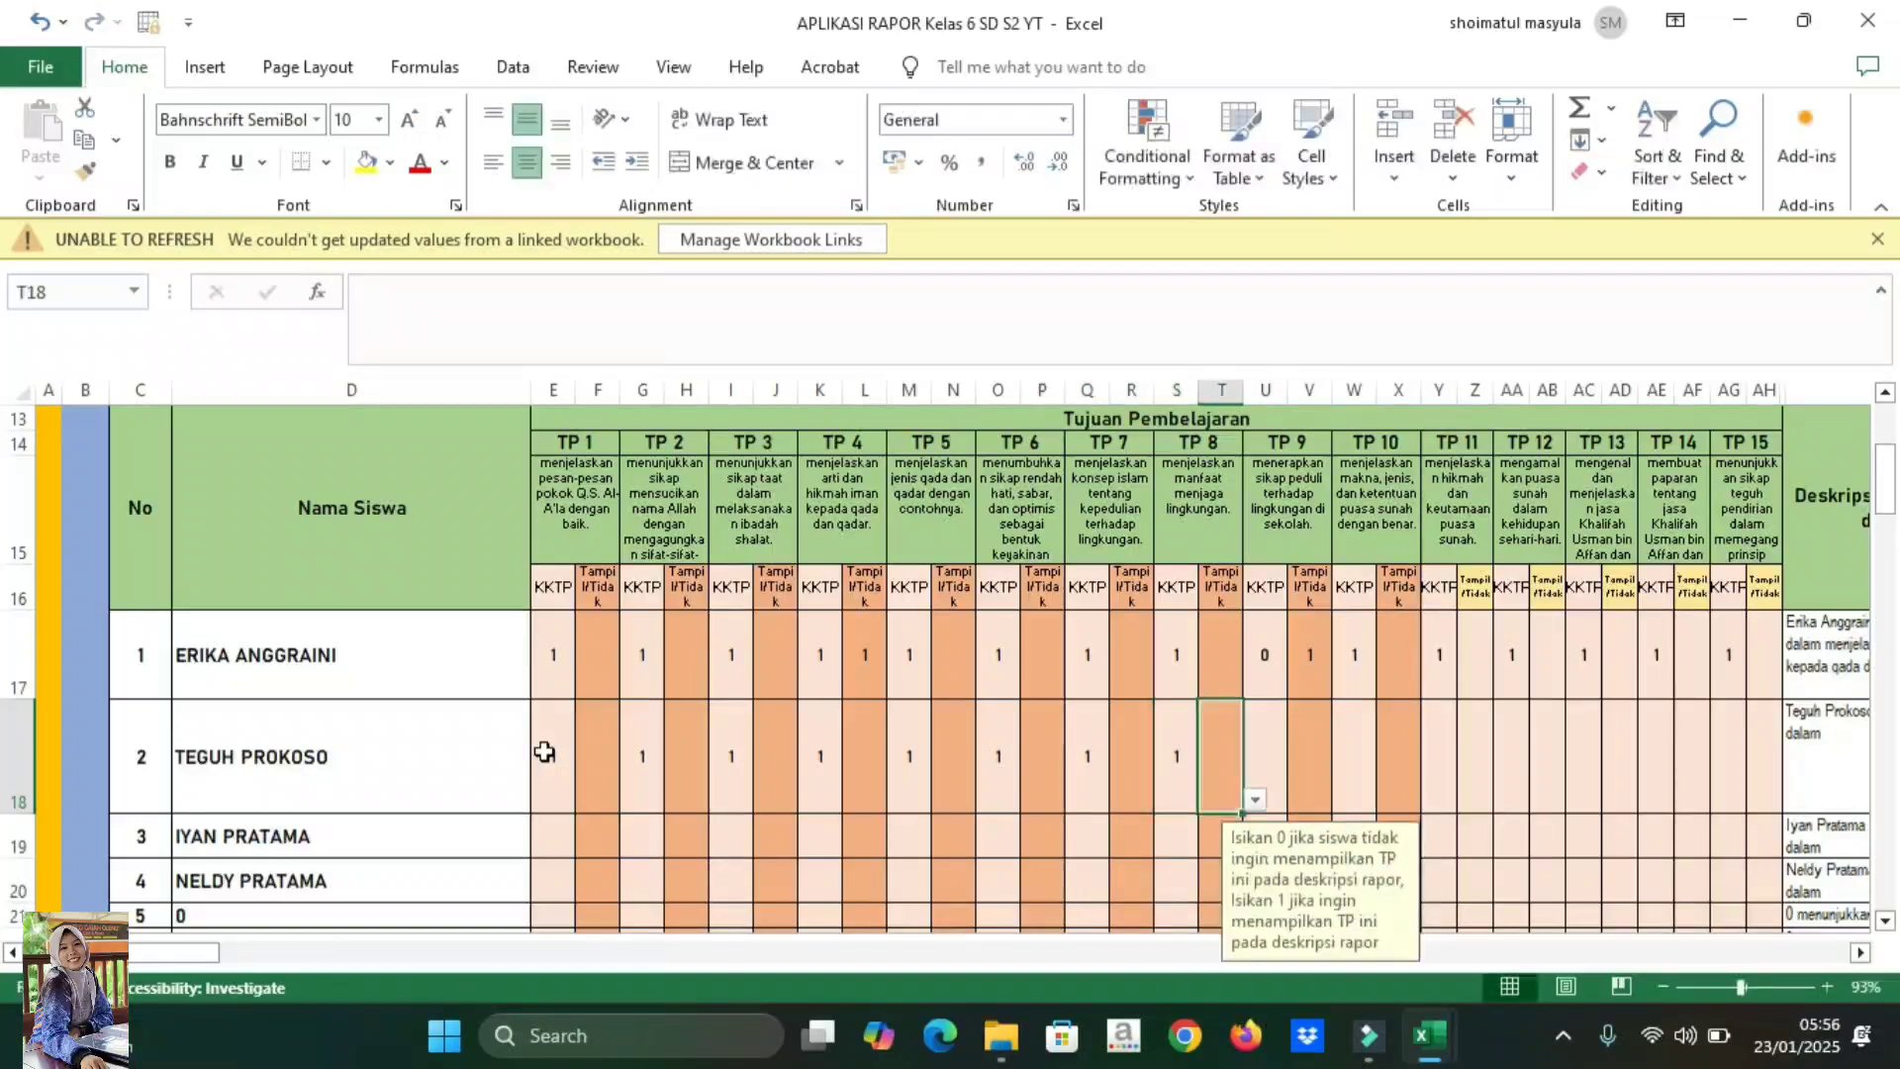
- Enter KKTP 1 for the second student's TP 9, TP 10 and TP 11
text(1)
key(Tab)
key(Tab)
text(1)
key(Tab)
key(Tab)
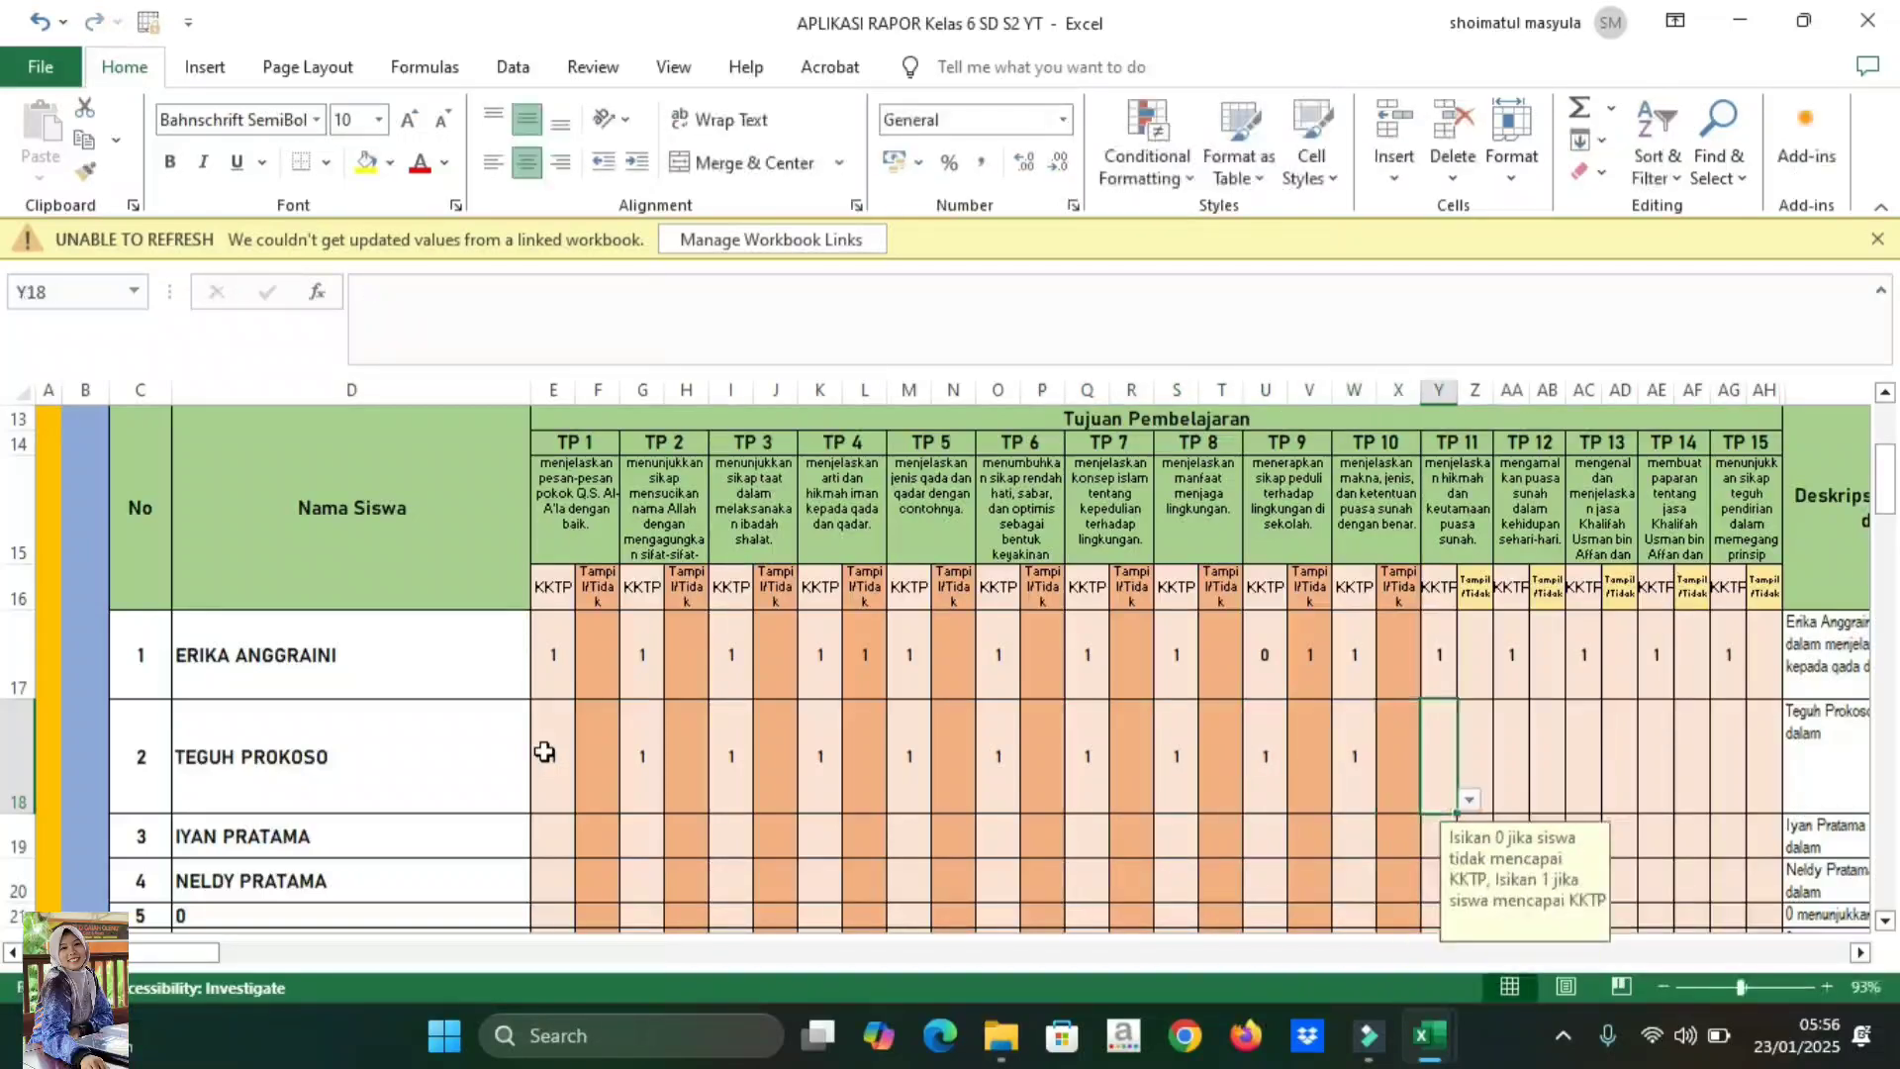
text(1)
key(Tab)
key(Tab)
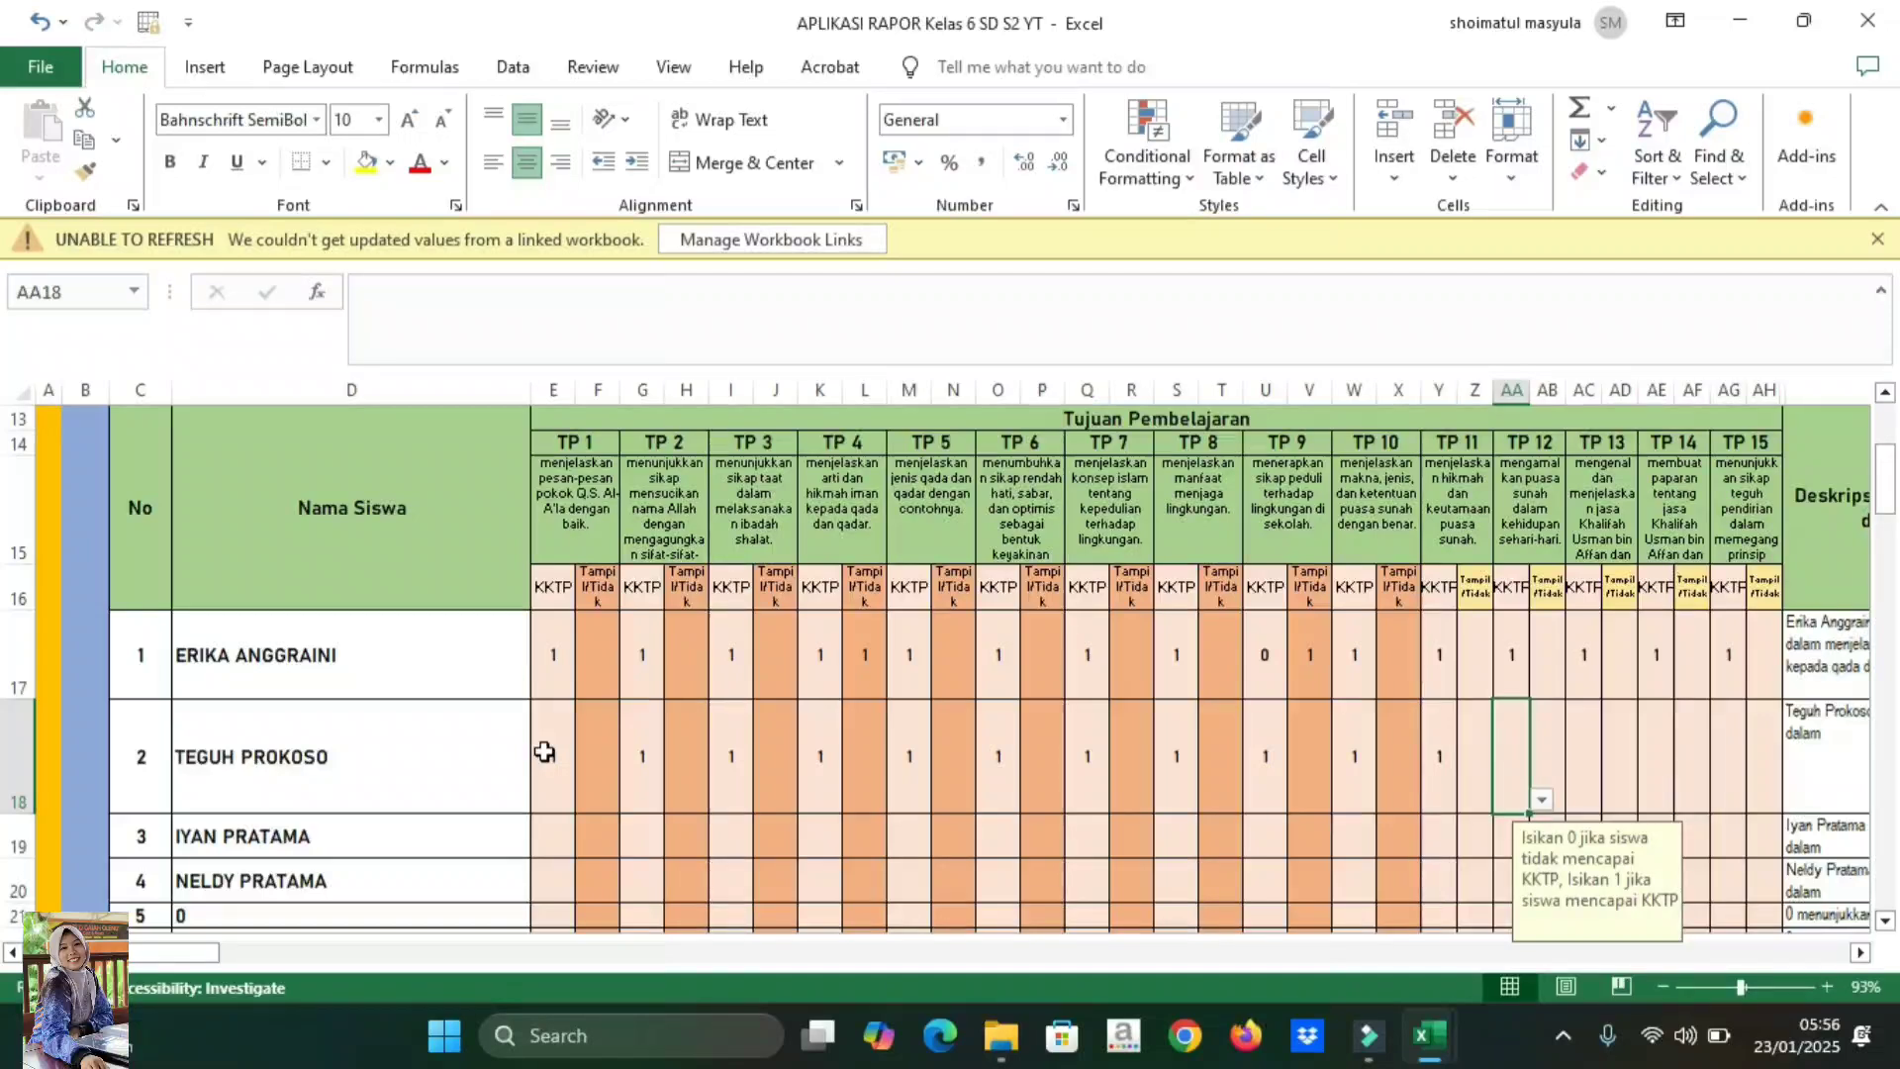
- Enter the second student's KKTP as 0 for TP 12 and 1 for TP 13
text(0)
key(Tab)
key(Tab)
key(Tab)
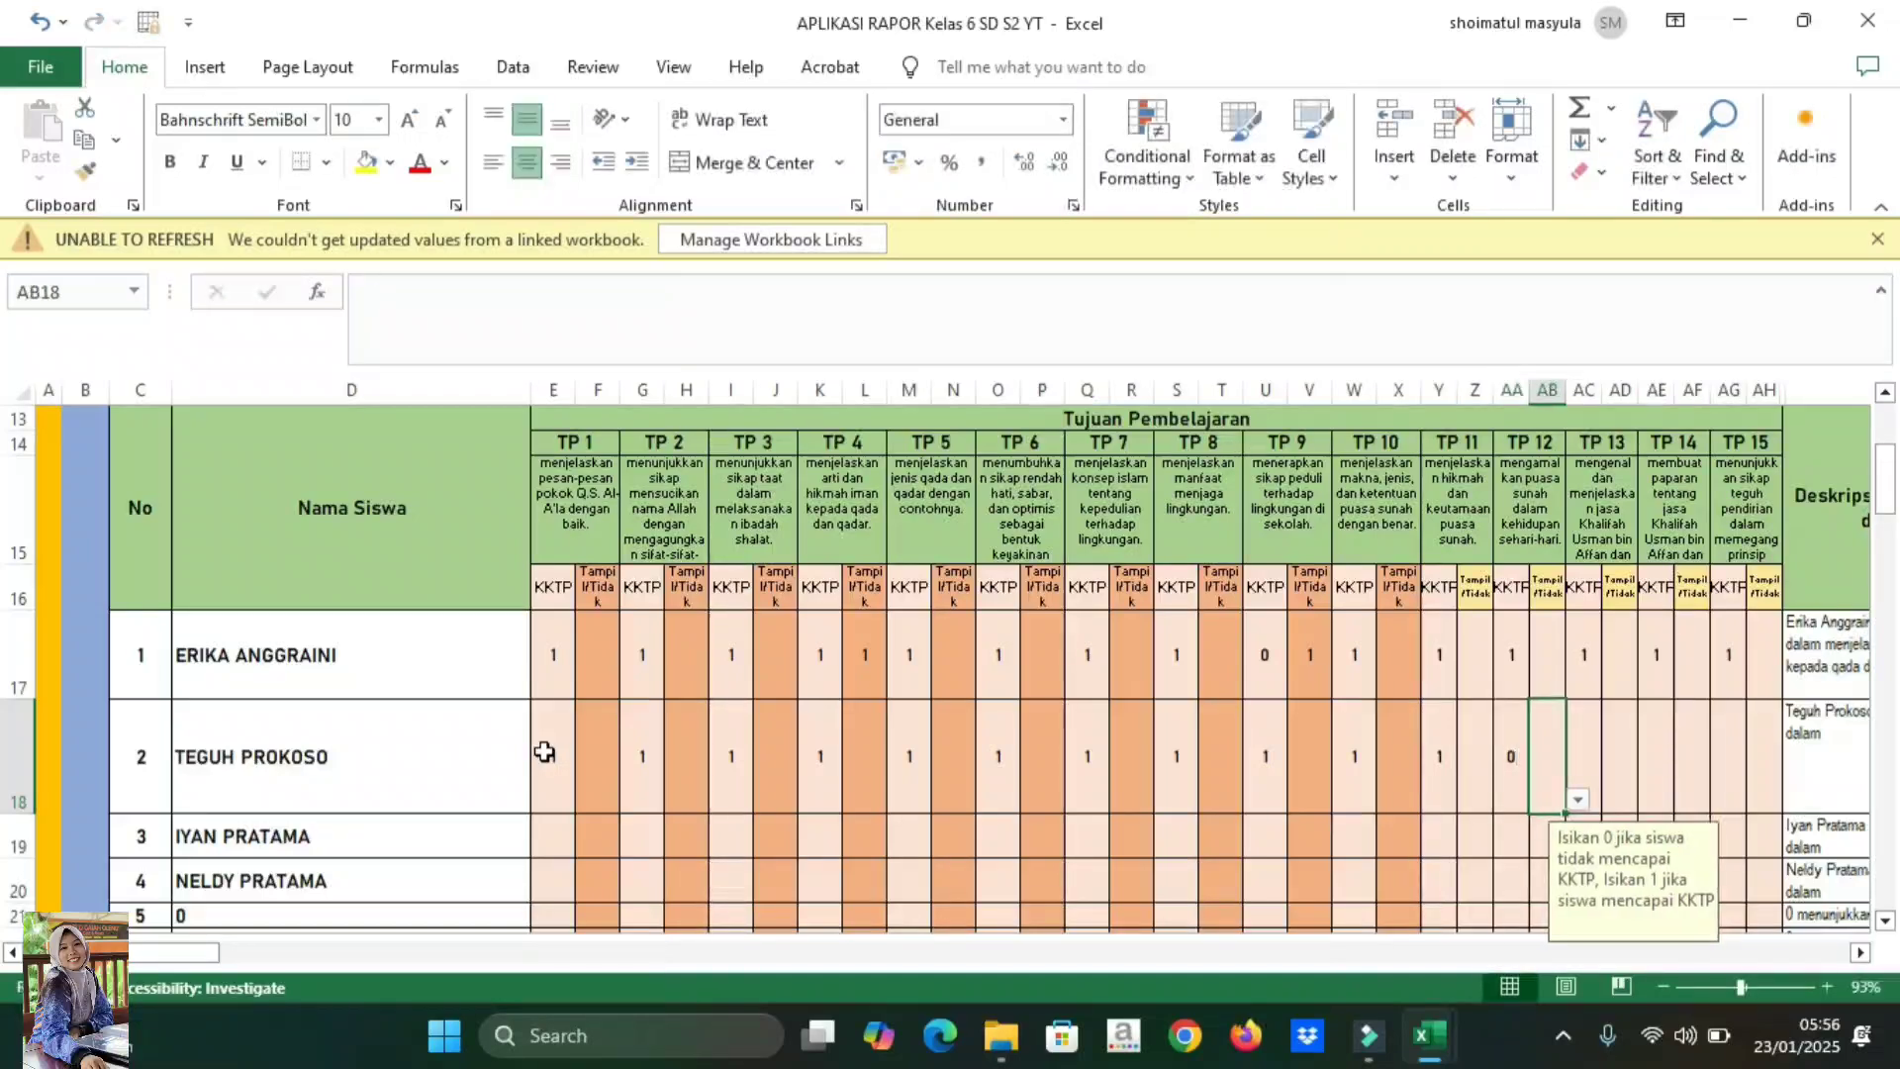
key(Left)
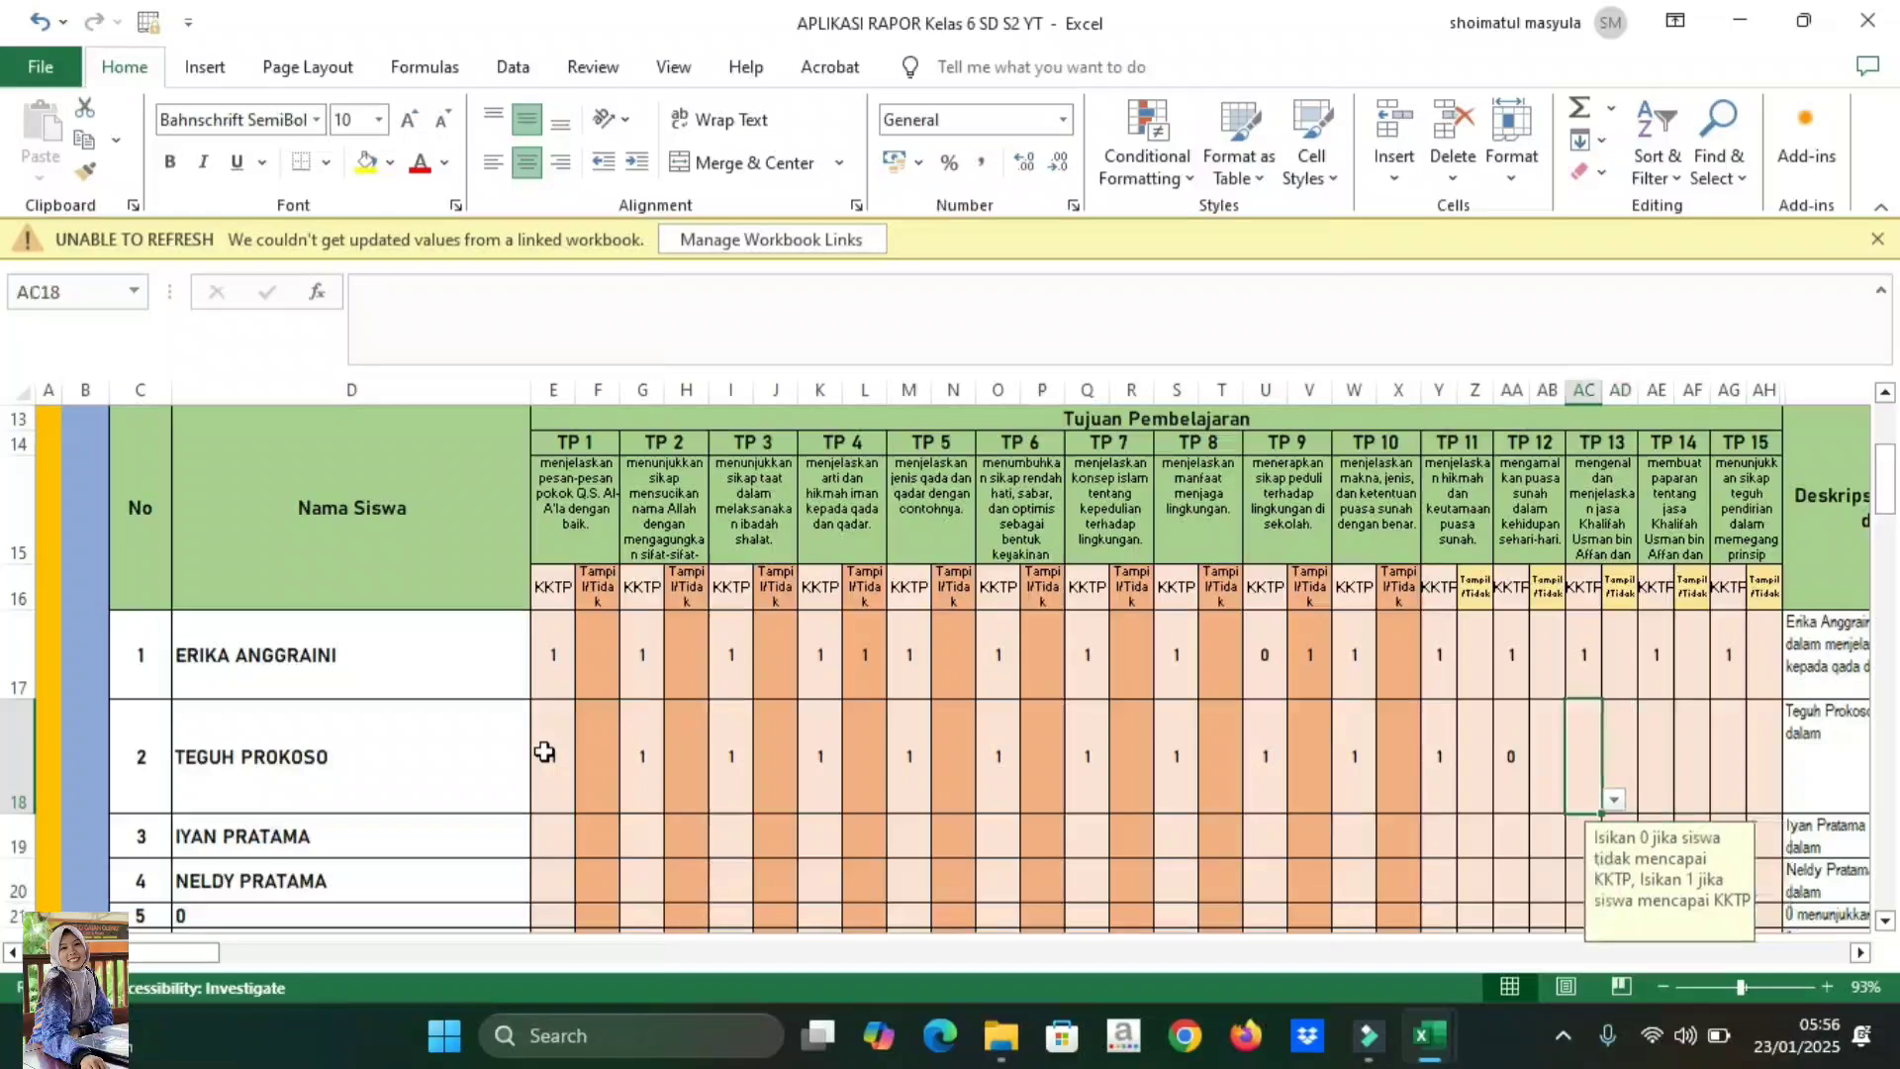
key(Left)
key(Right)
text(1)
key(BackSpace)
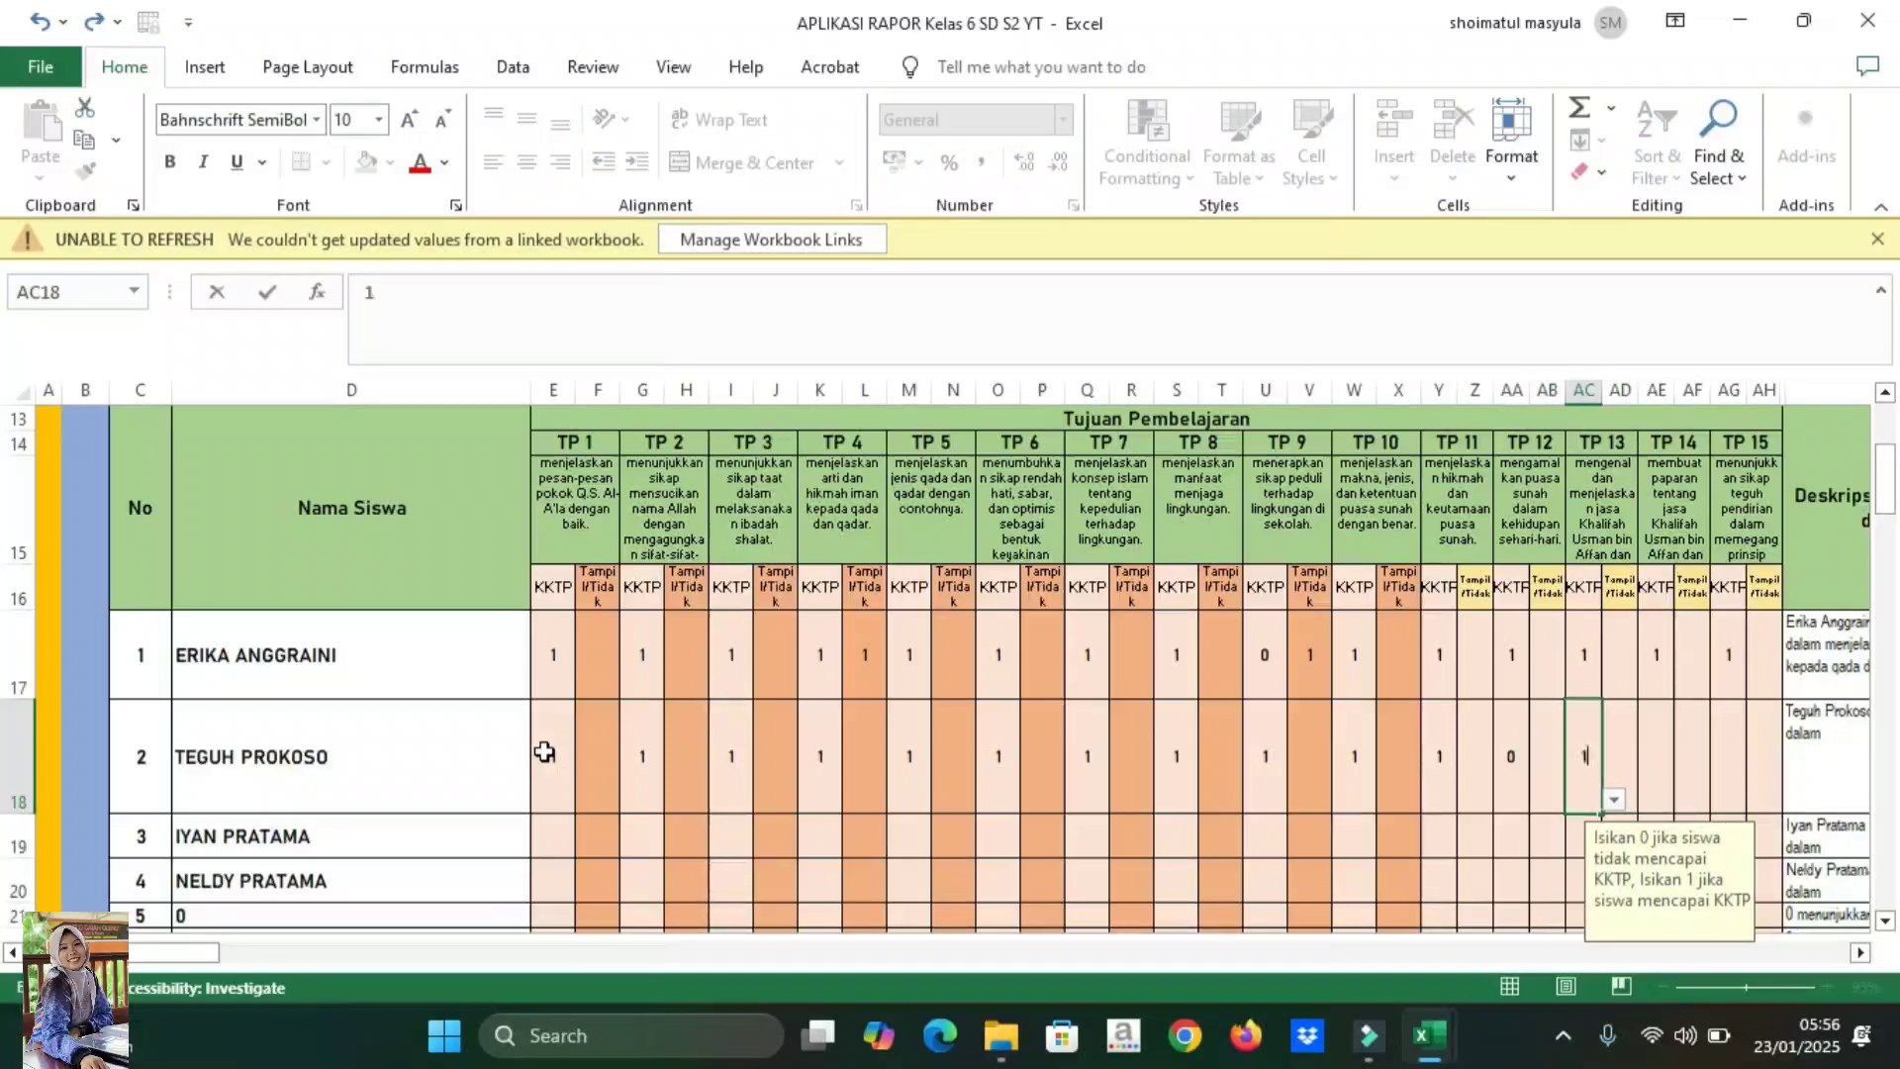
key(Tab)
key(Right)
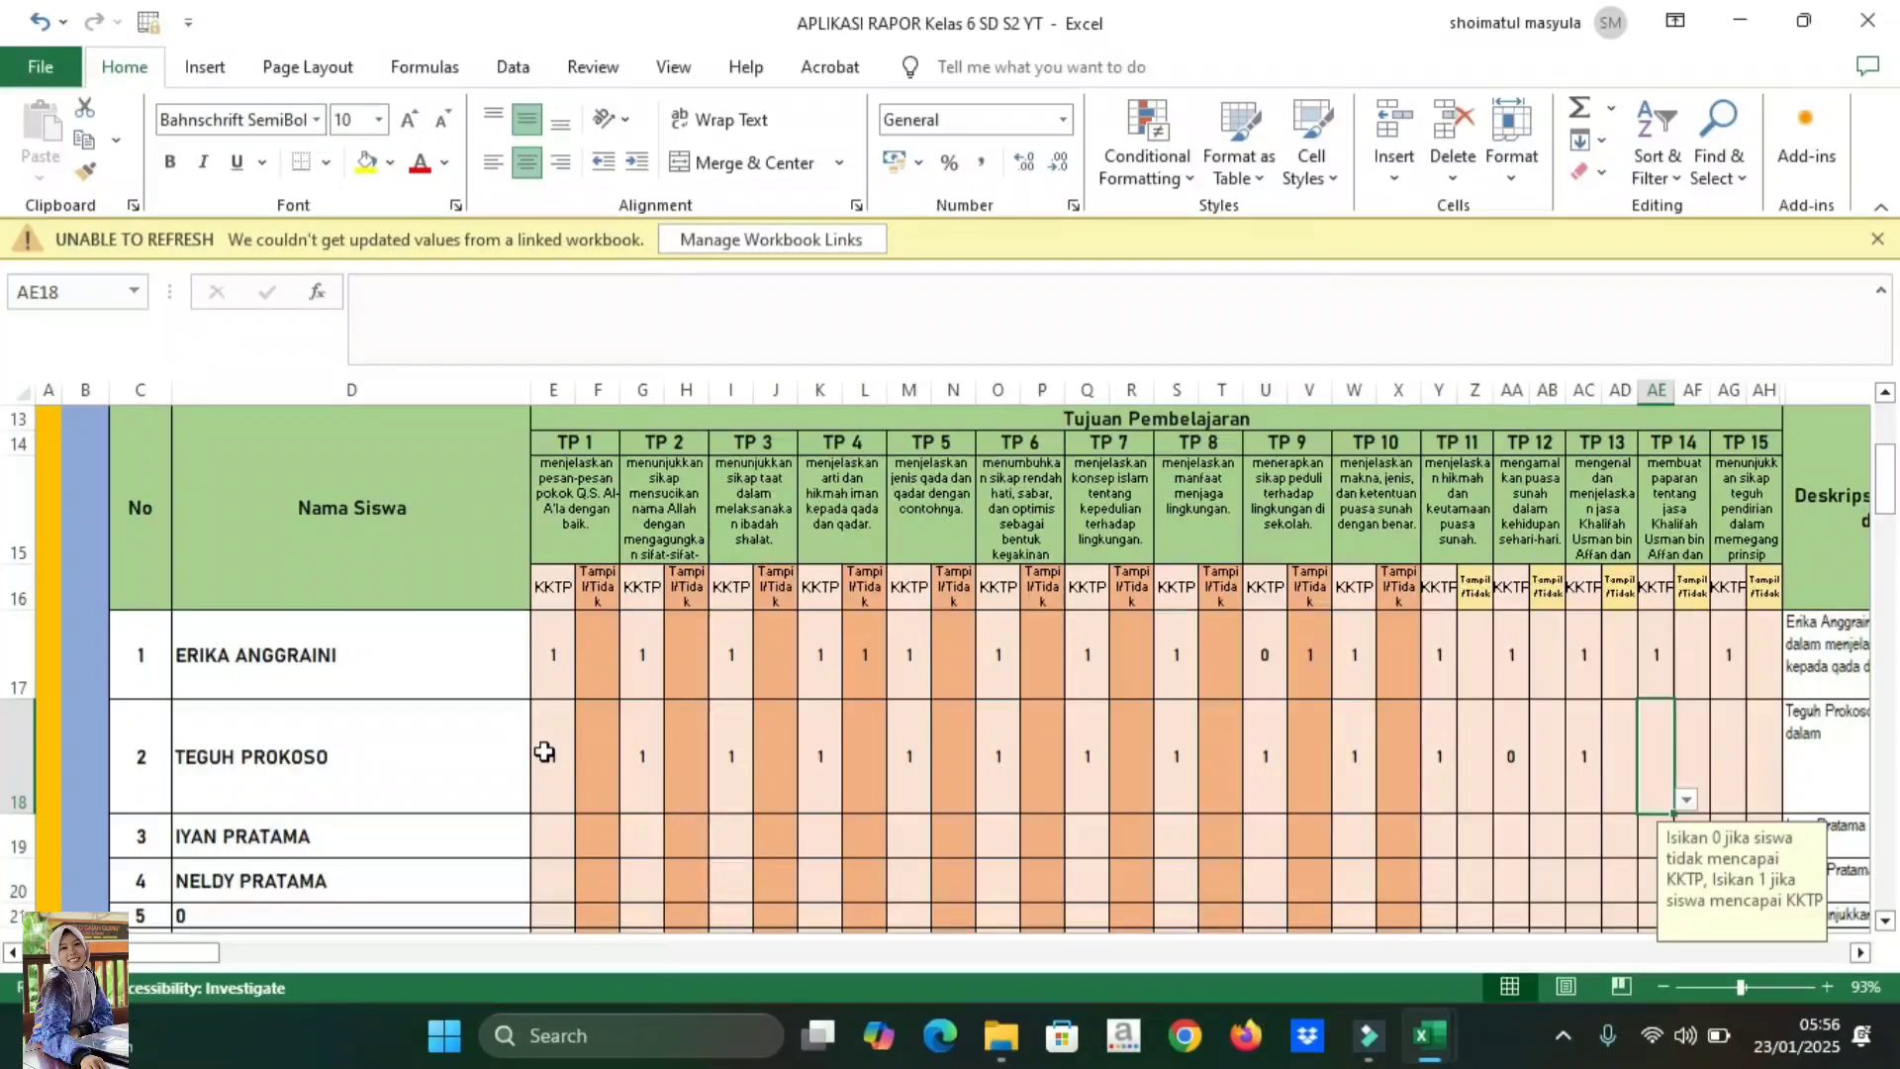
- Enter the second student's KKTP as 0 for TP 14 and 1 for TP 15
text(0)
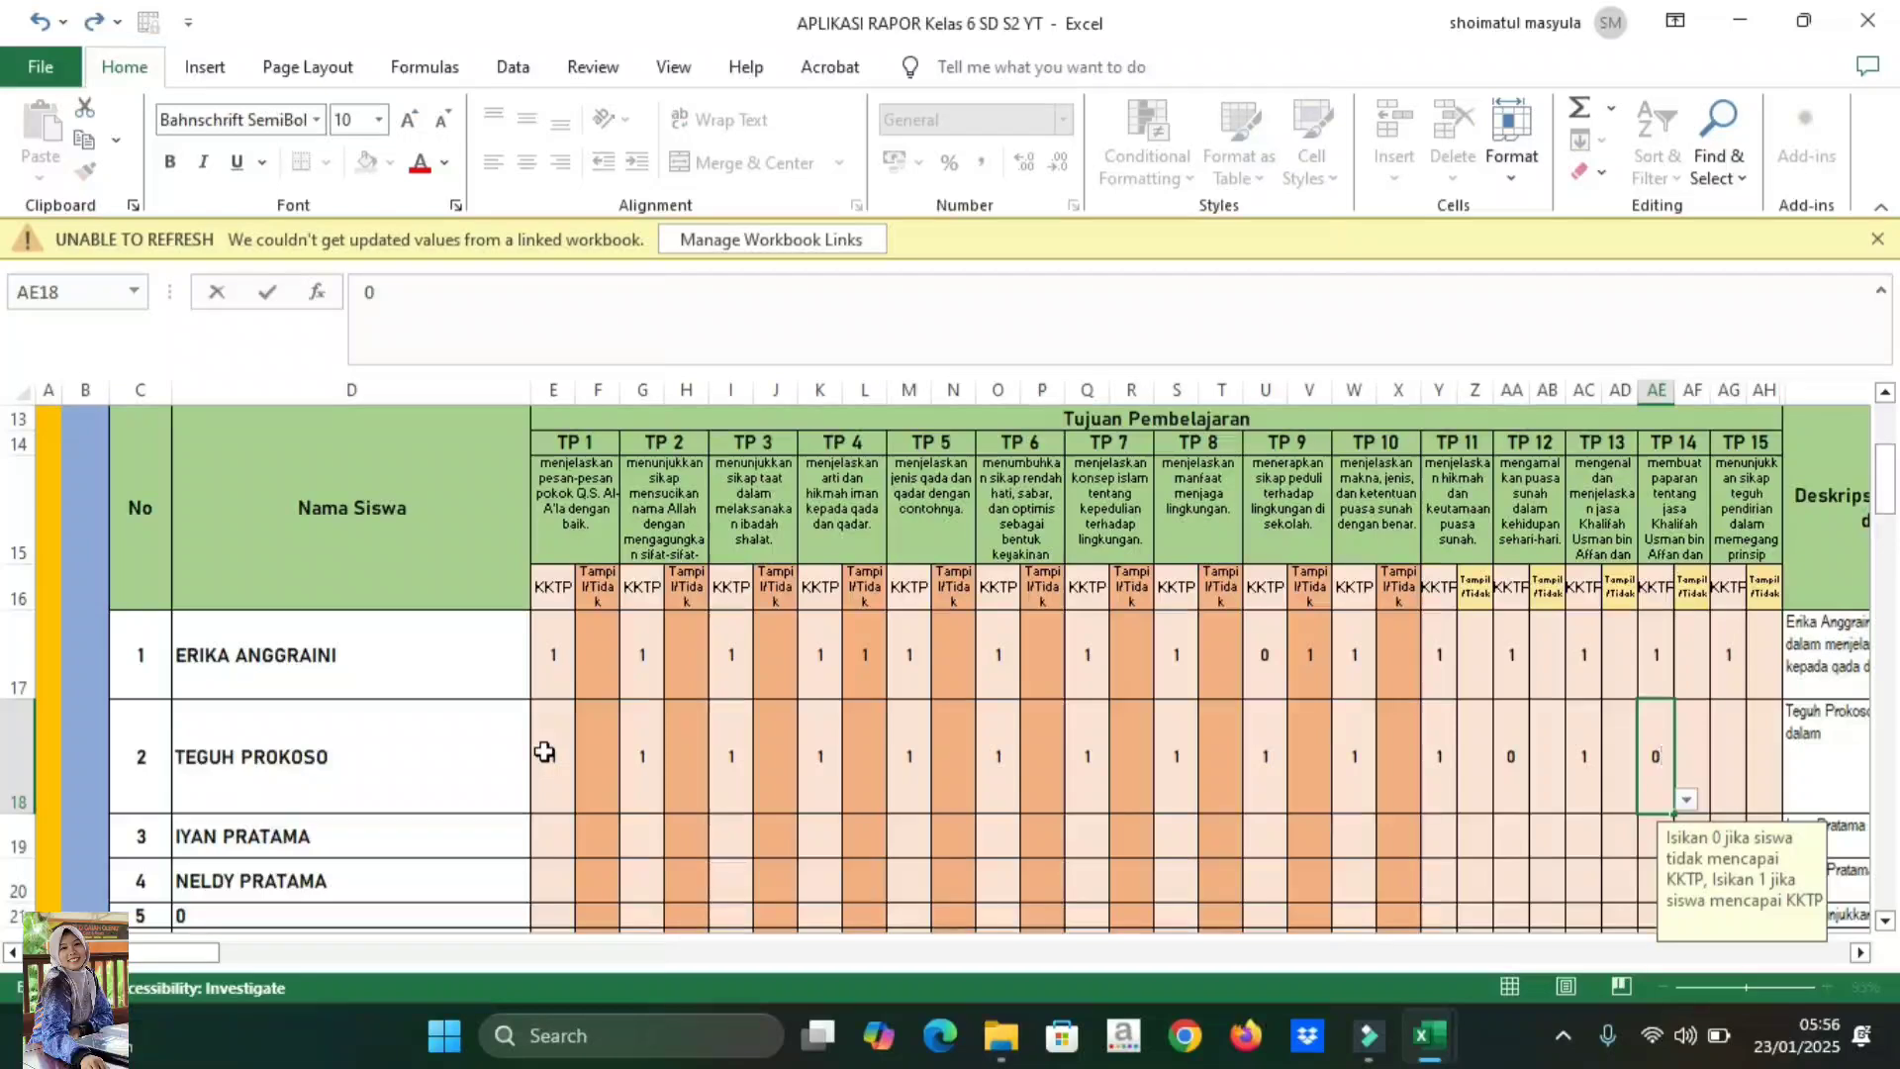
key(Right)
key(Right)
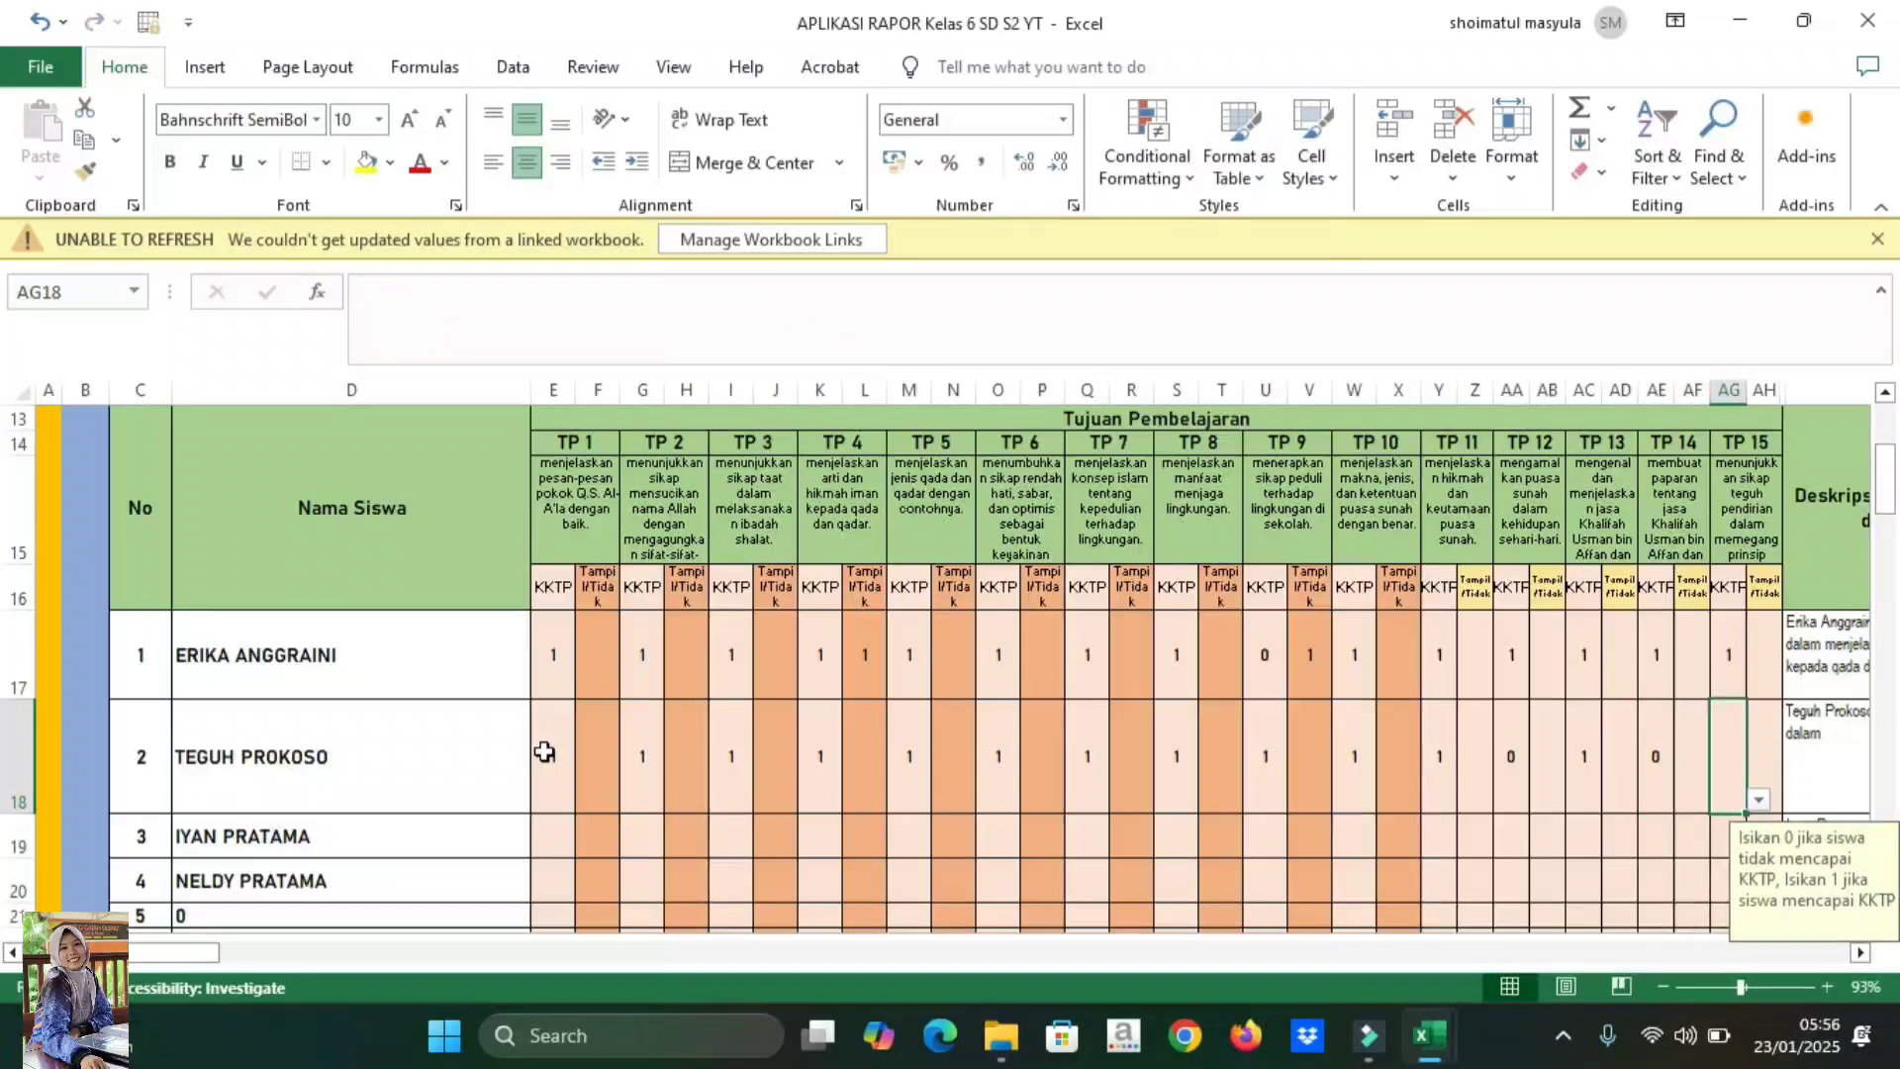
text(1)
key(Right)
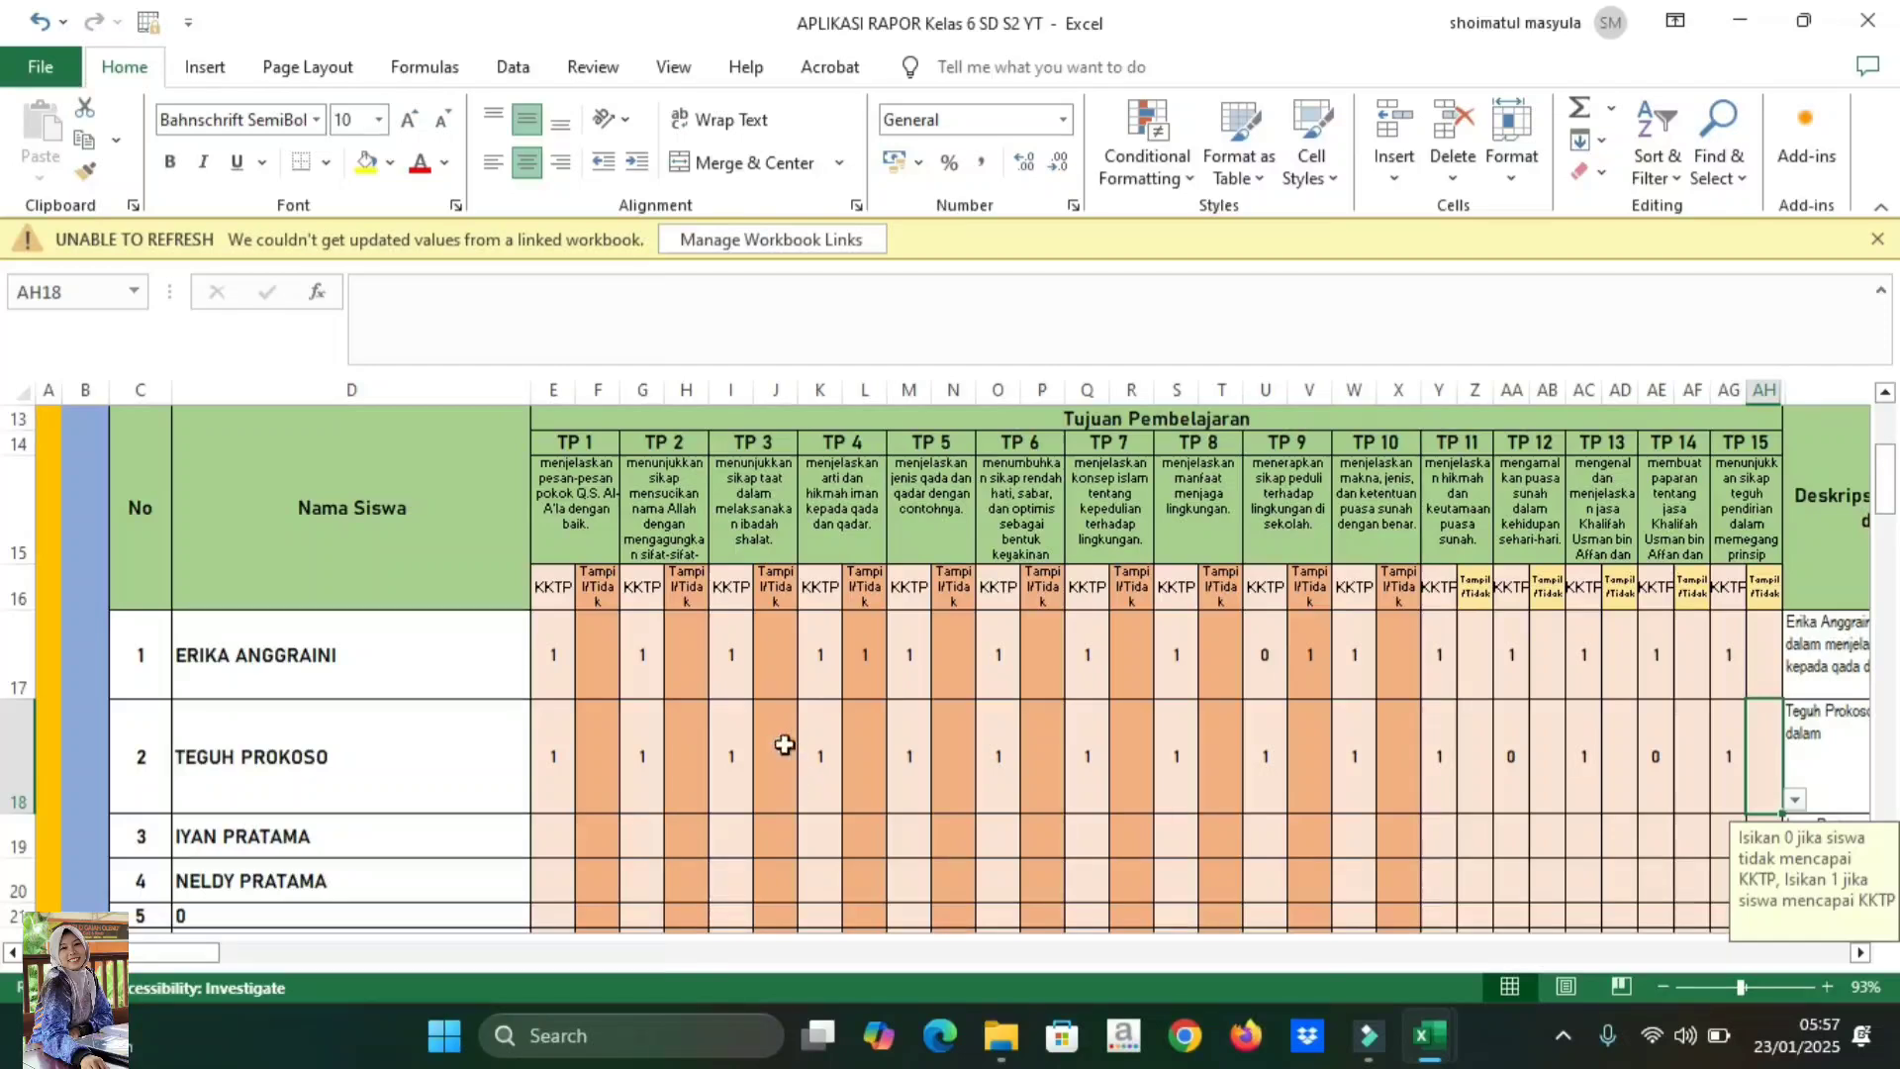
- Set the second student's TP 3 Tampil/Tidak to 1 and bring the Deskripsi Capaian columns into view
click(785, 745)
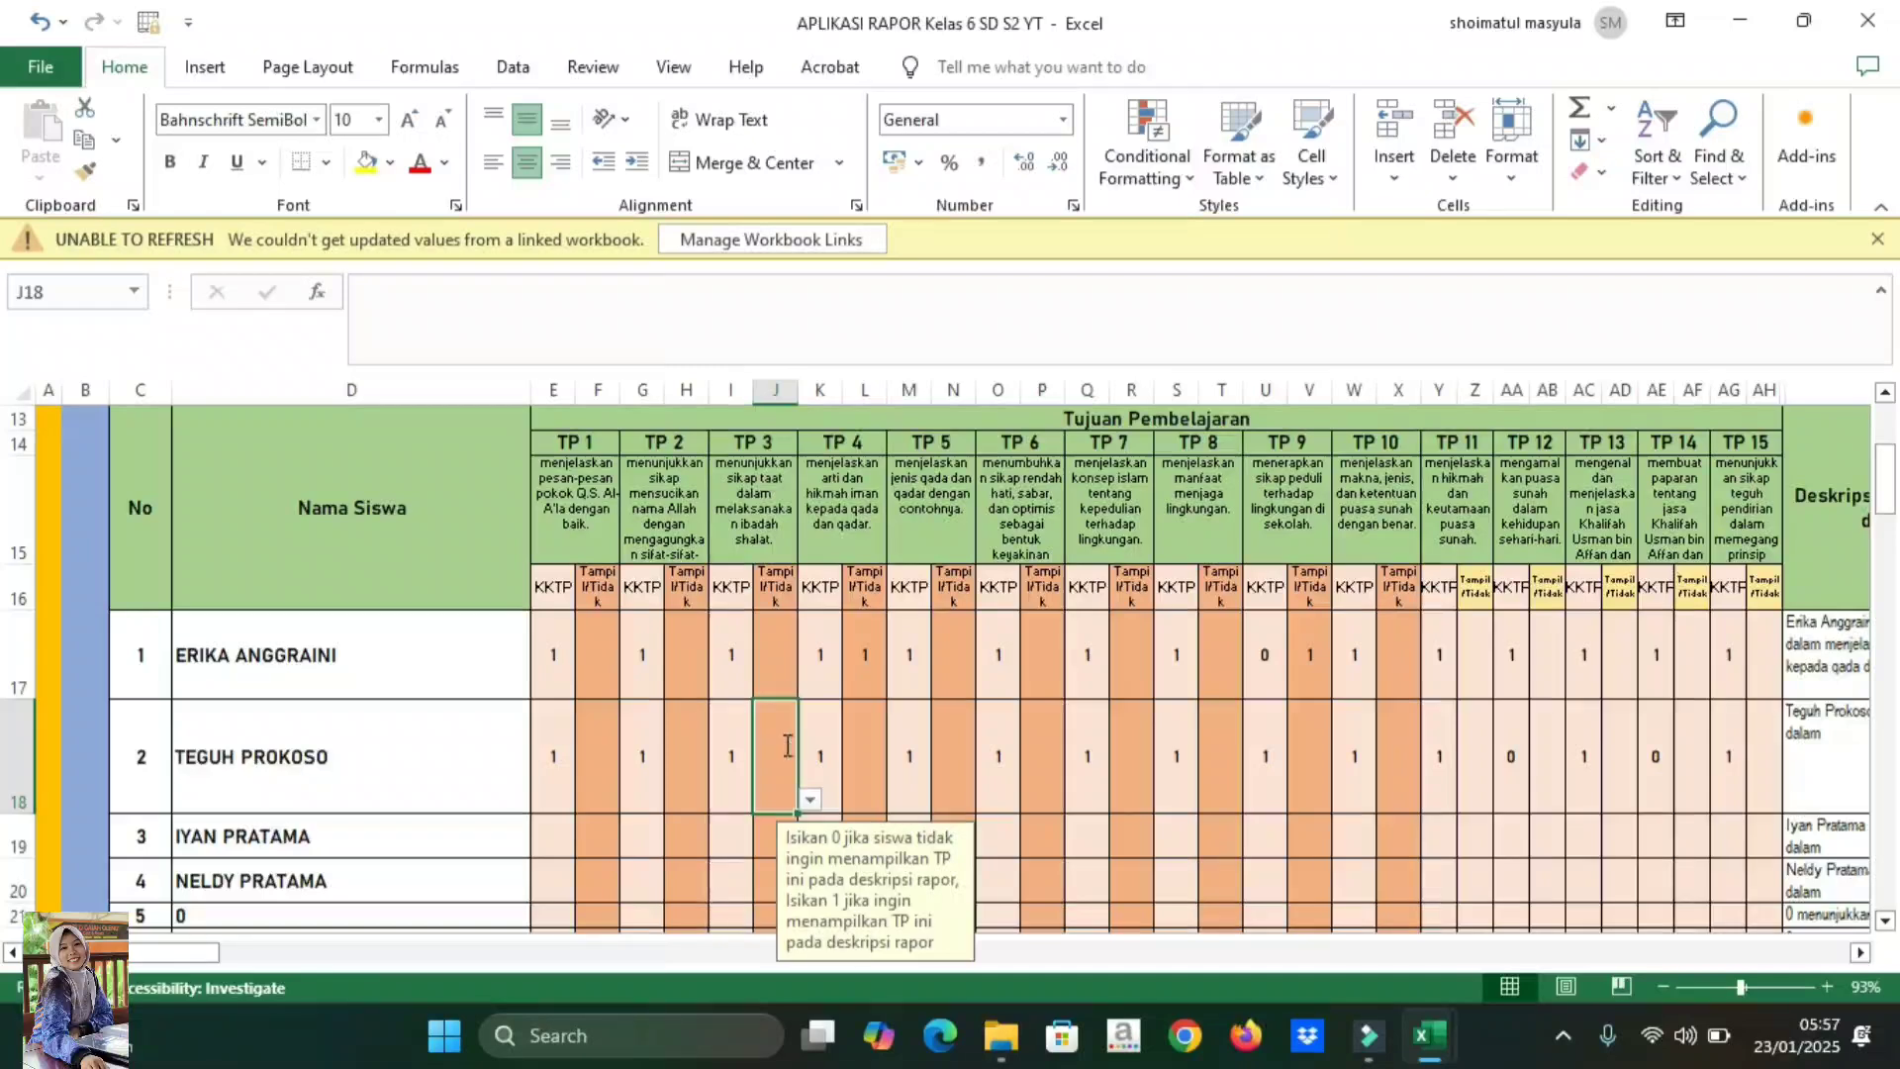
text(1)
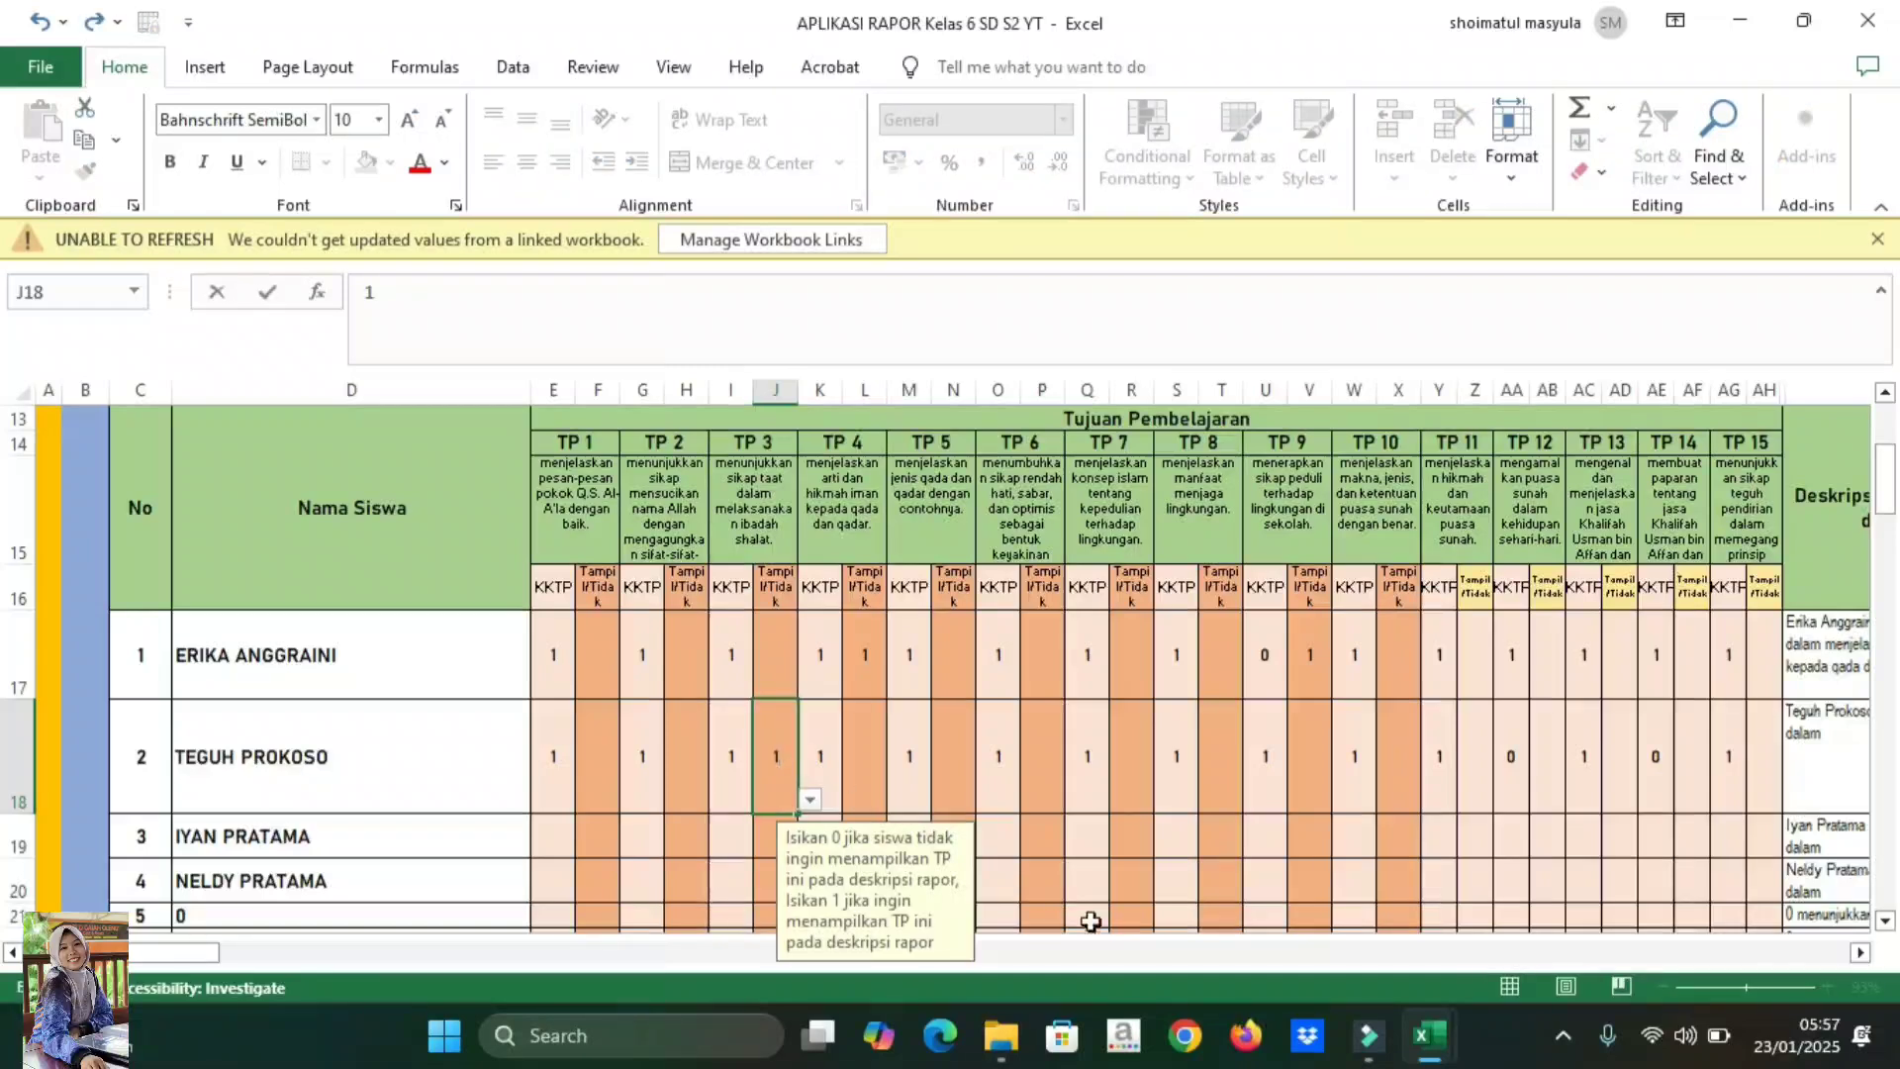
click(1221, 879)
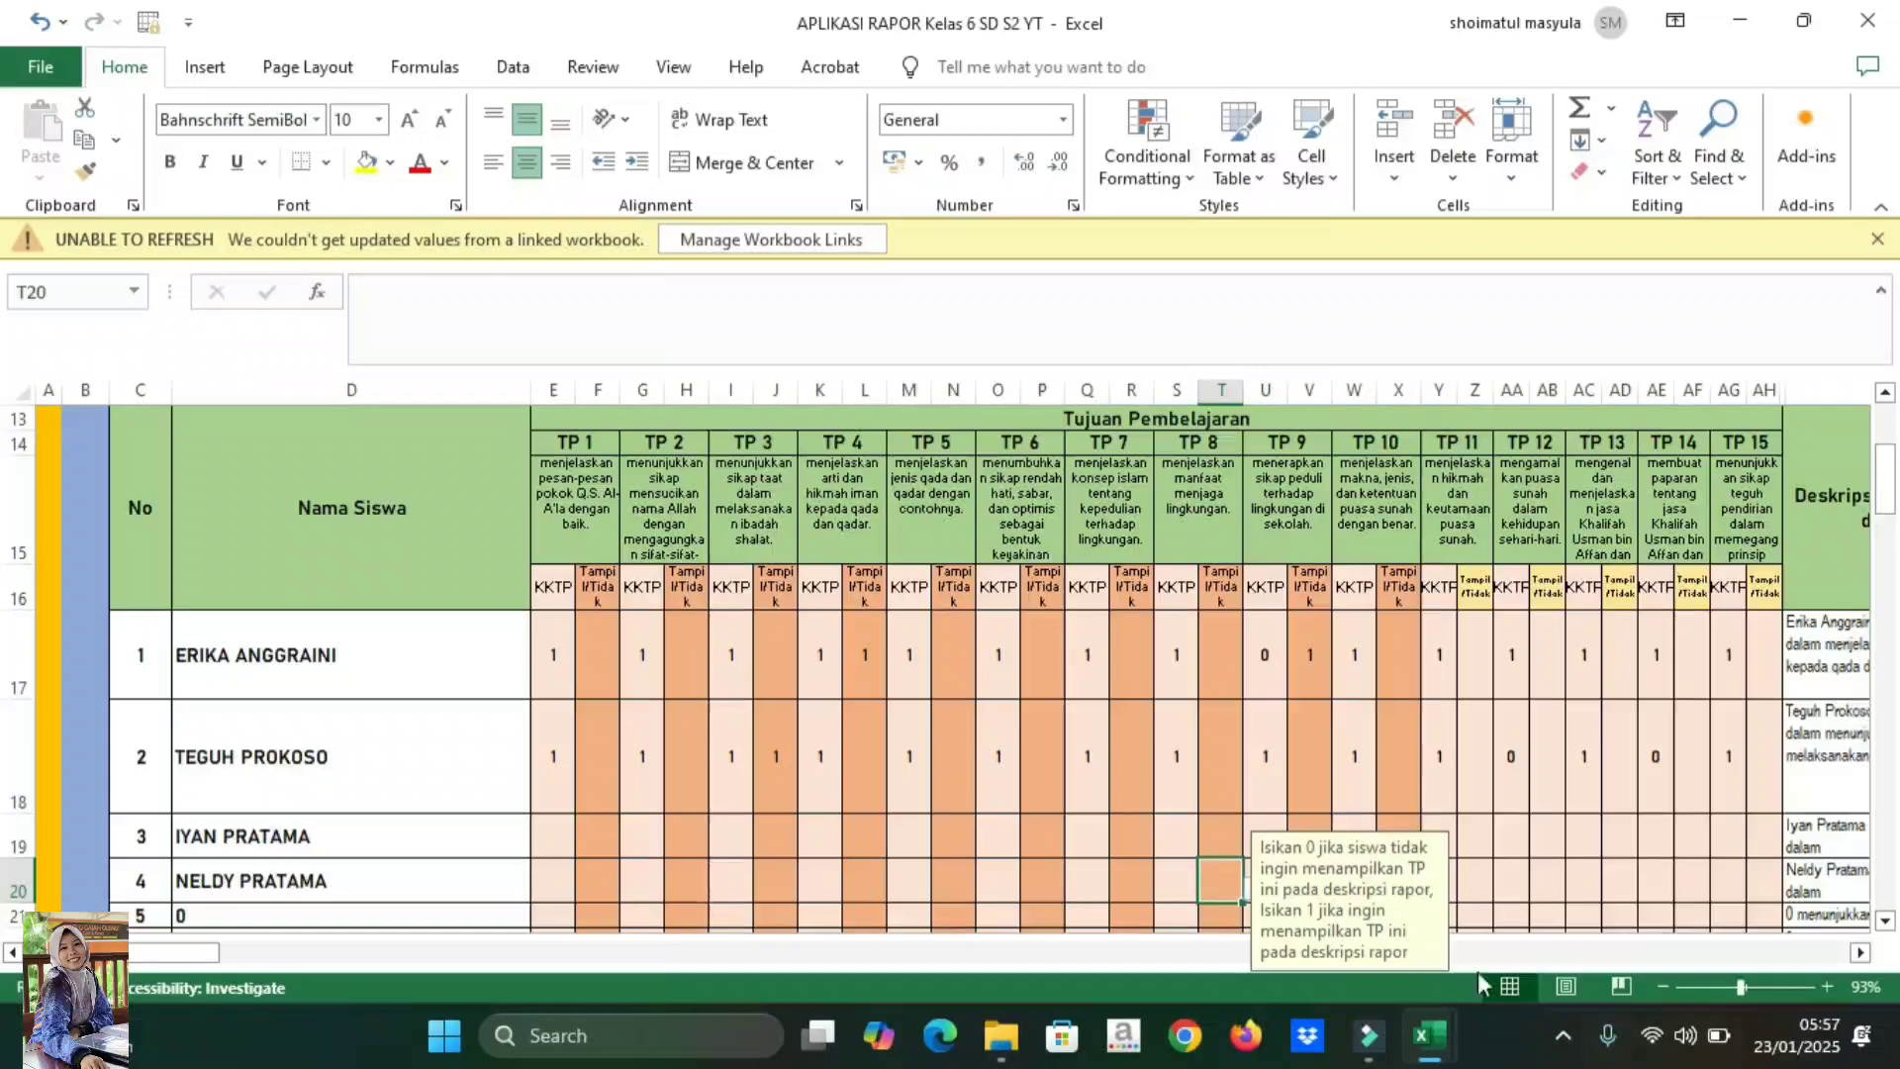
drag(198, 960, 240, 968)
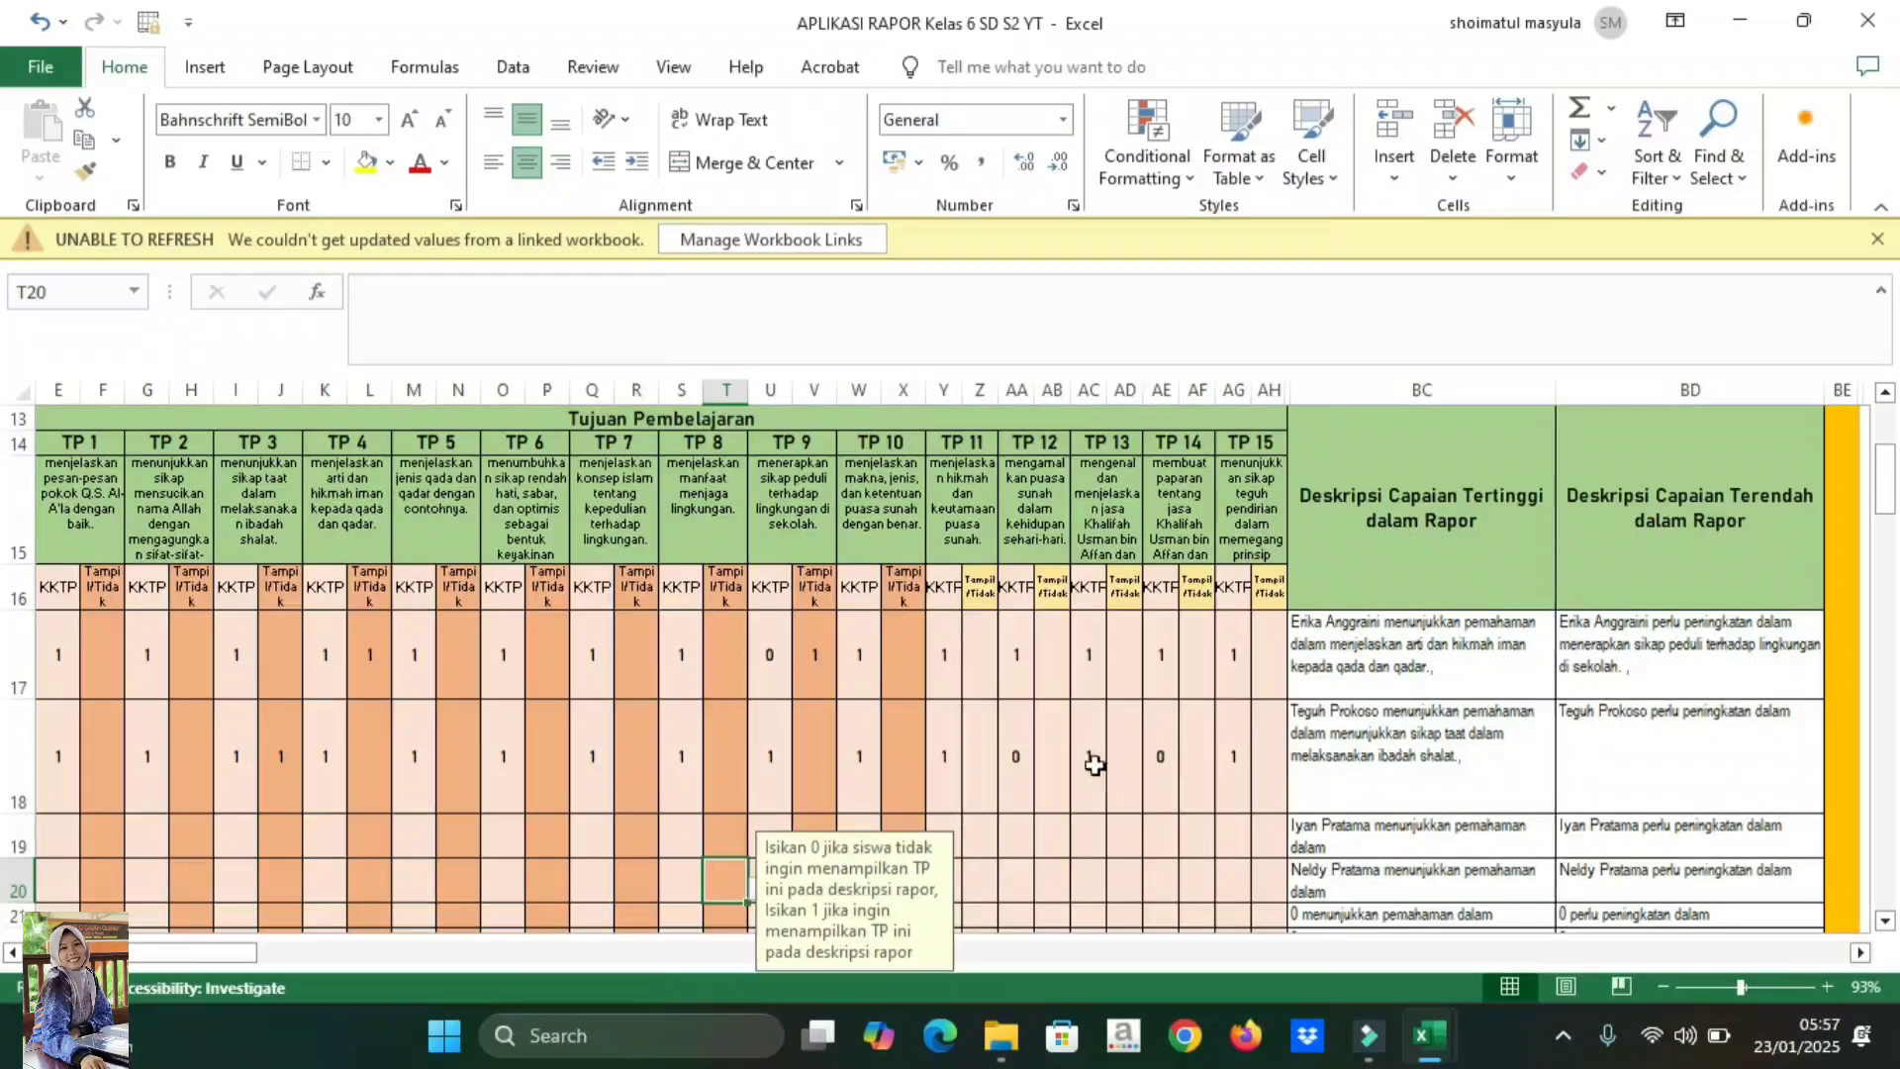
- Set the second student's TP 14 Tampil/Tidak to 1
click(1198, 750)
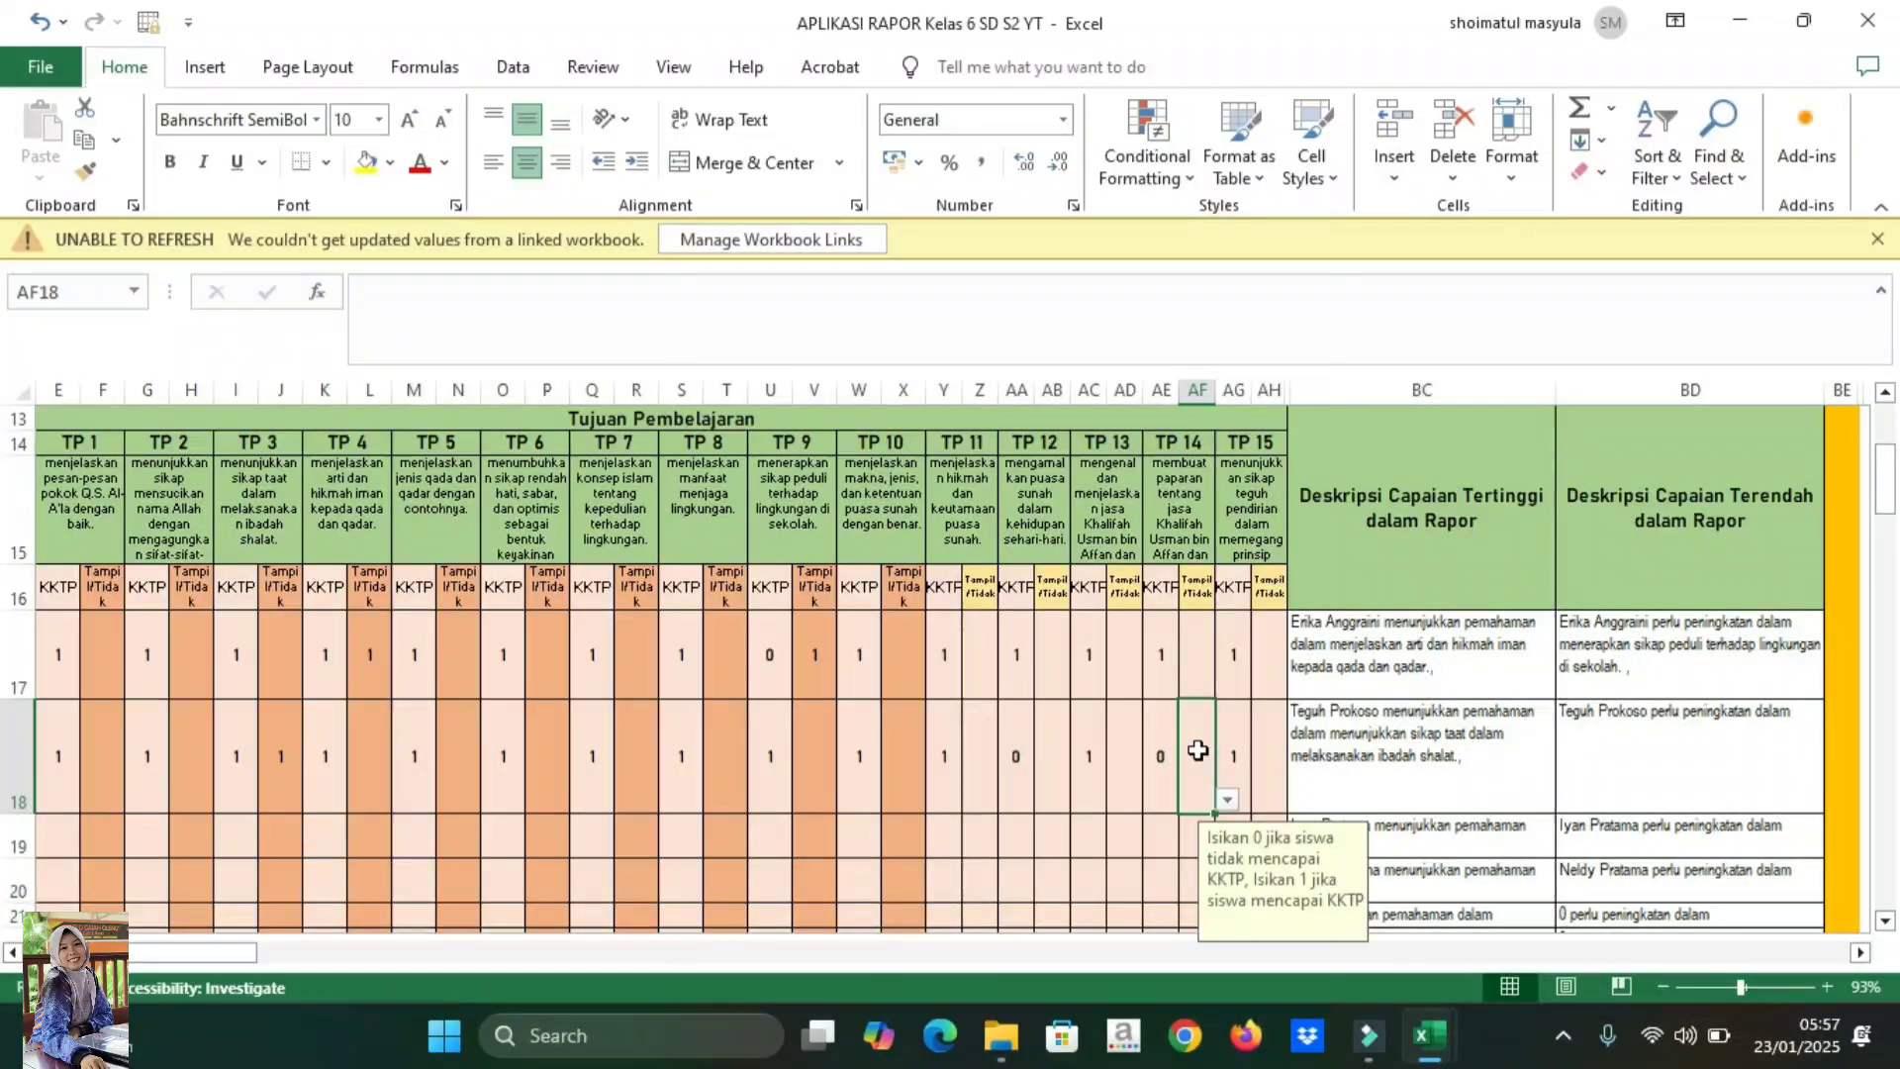
text(1)
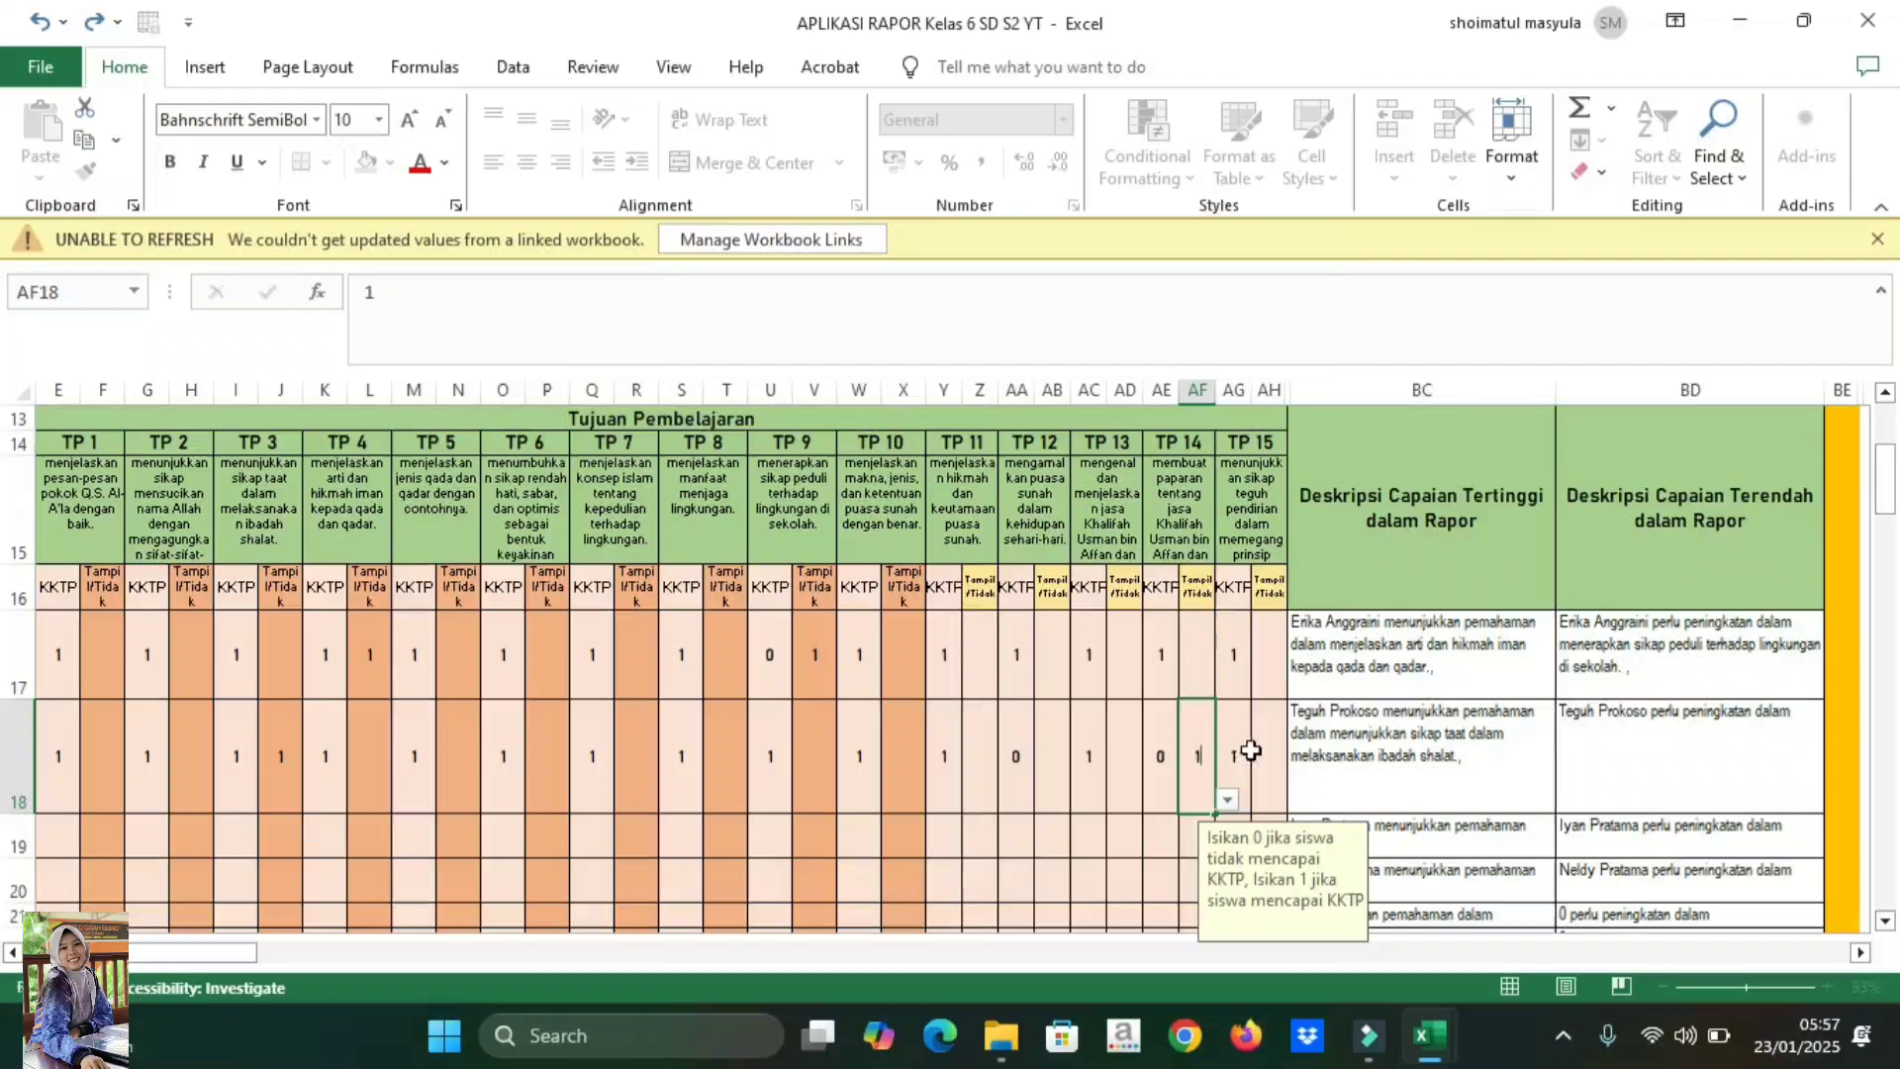
click(1250, 750)
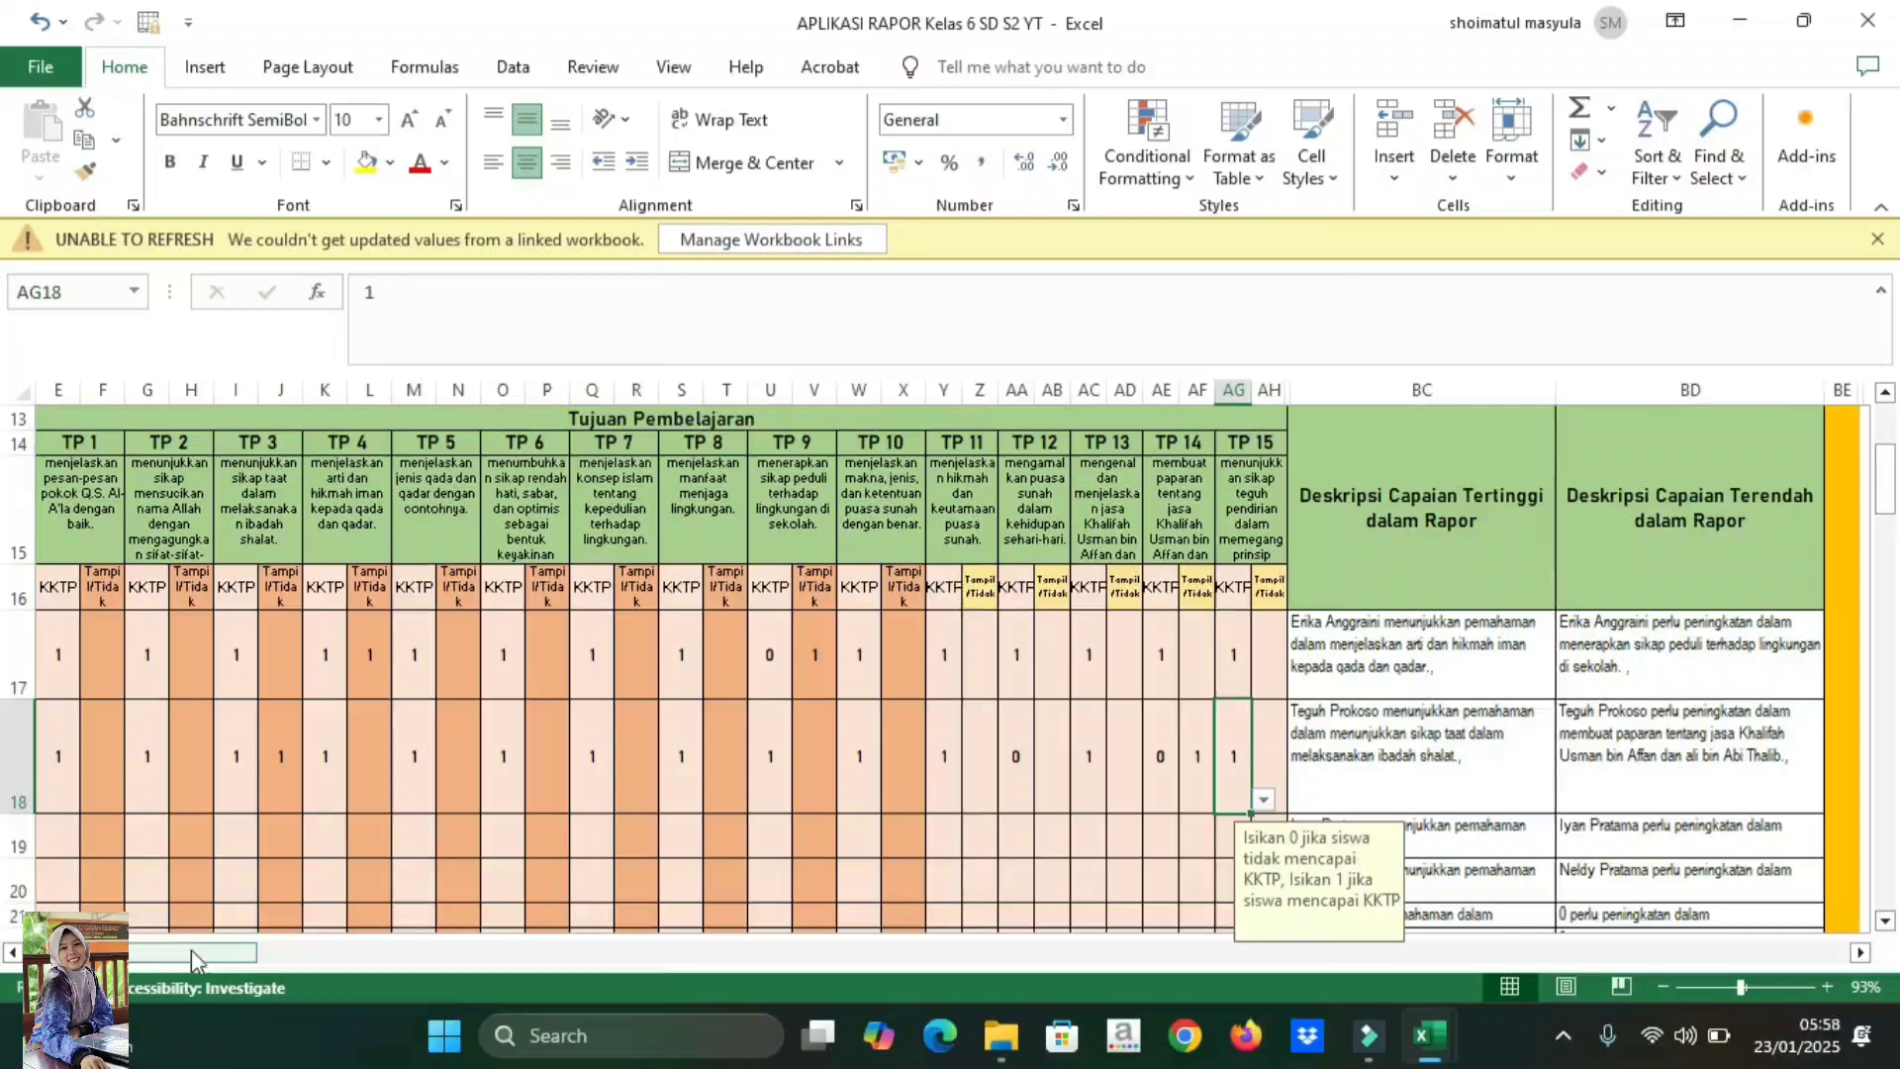
- Return to the ASESMEN FORMATIF subject list and open the Pendidikan Pancasila input sheet
drag(192, 954, 156, 954)
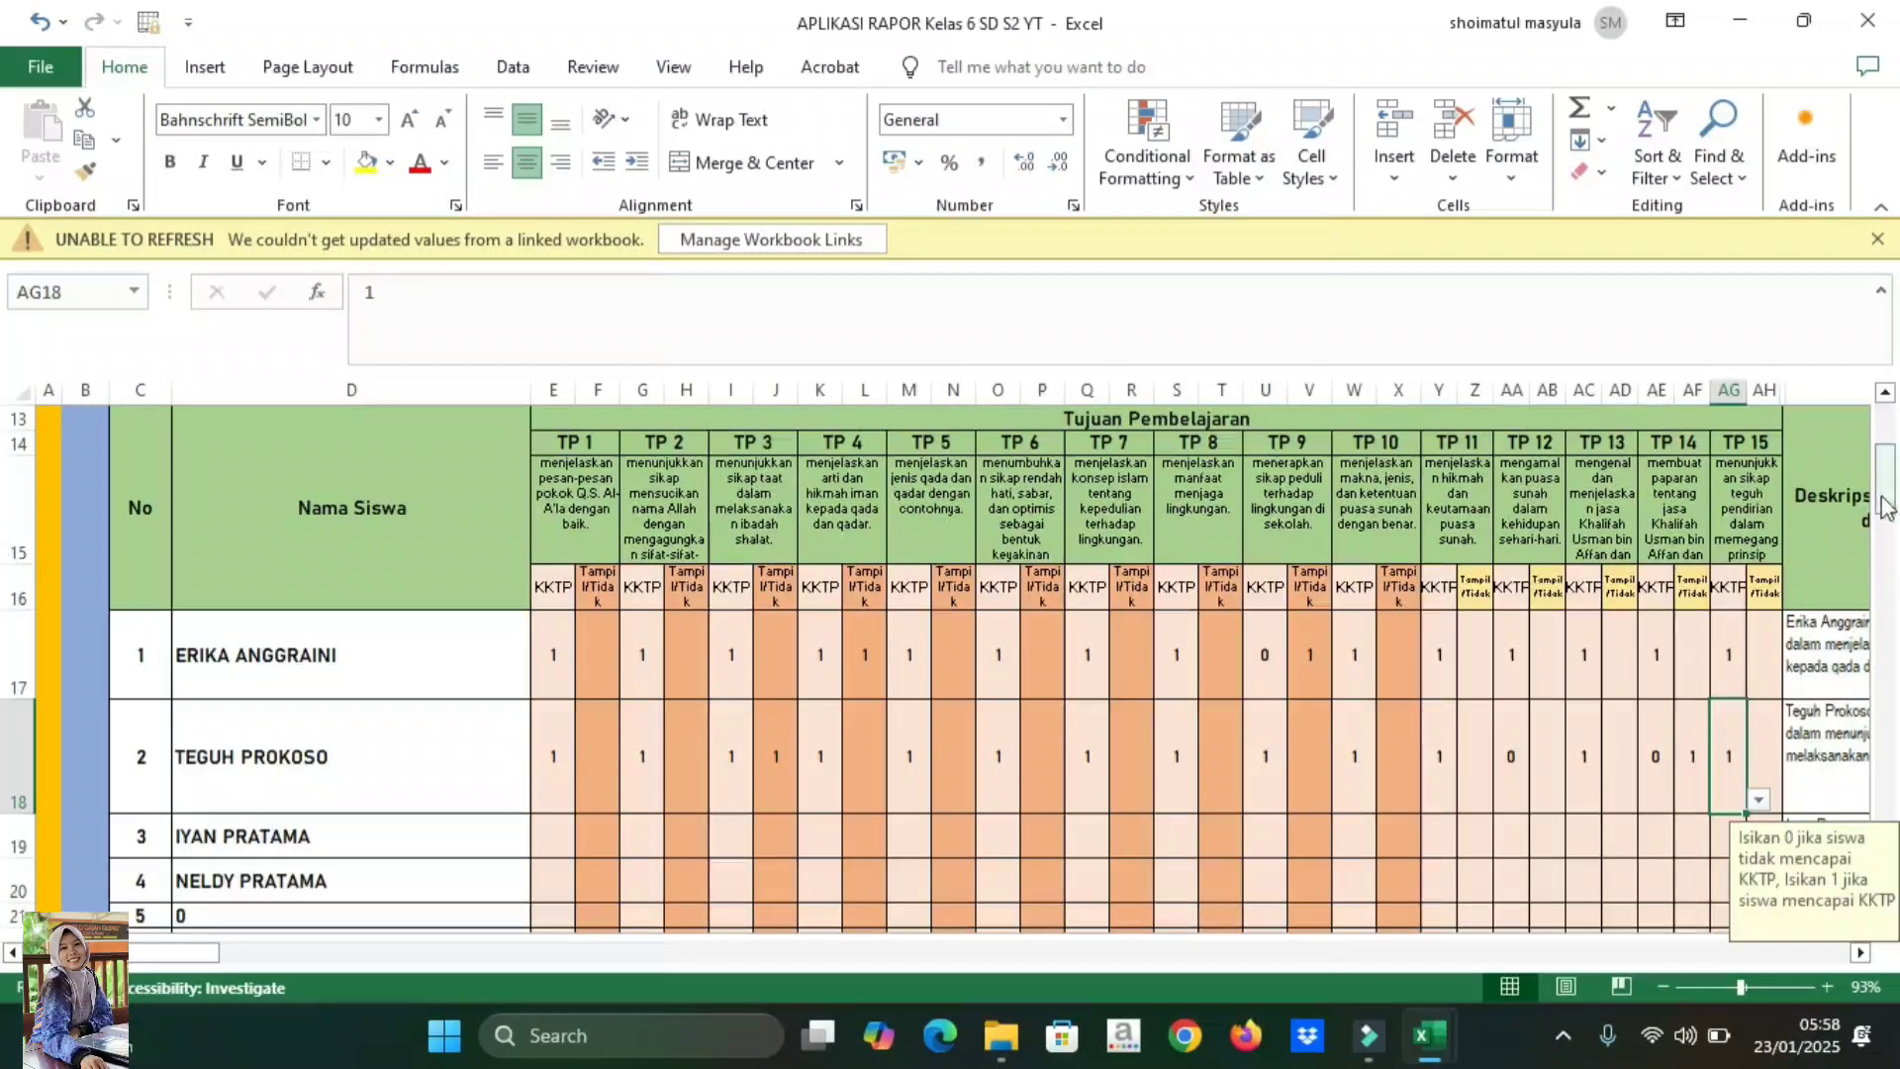
drag(1885, 485, 1886, 427)
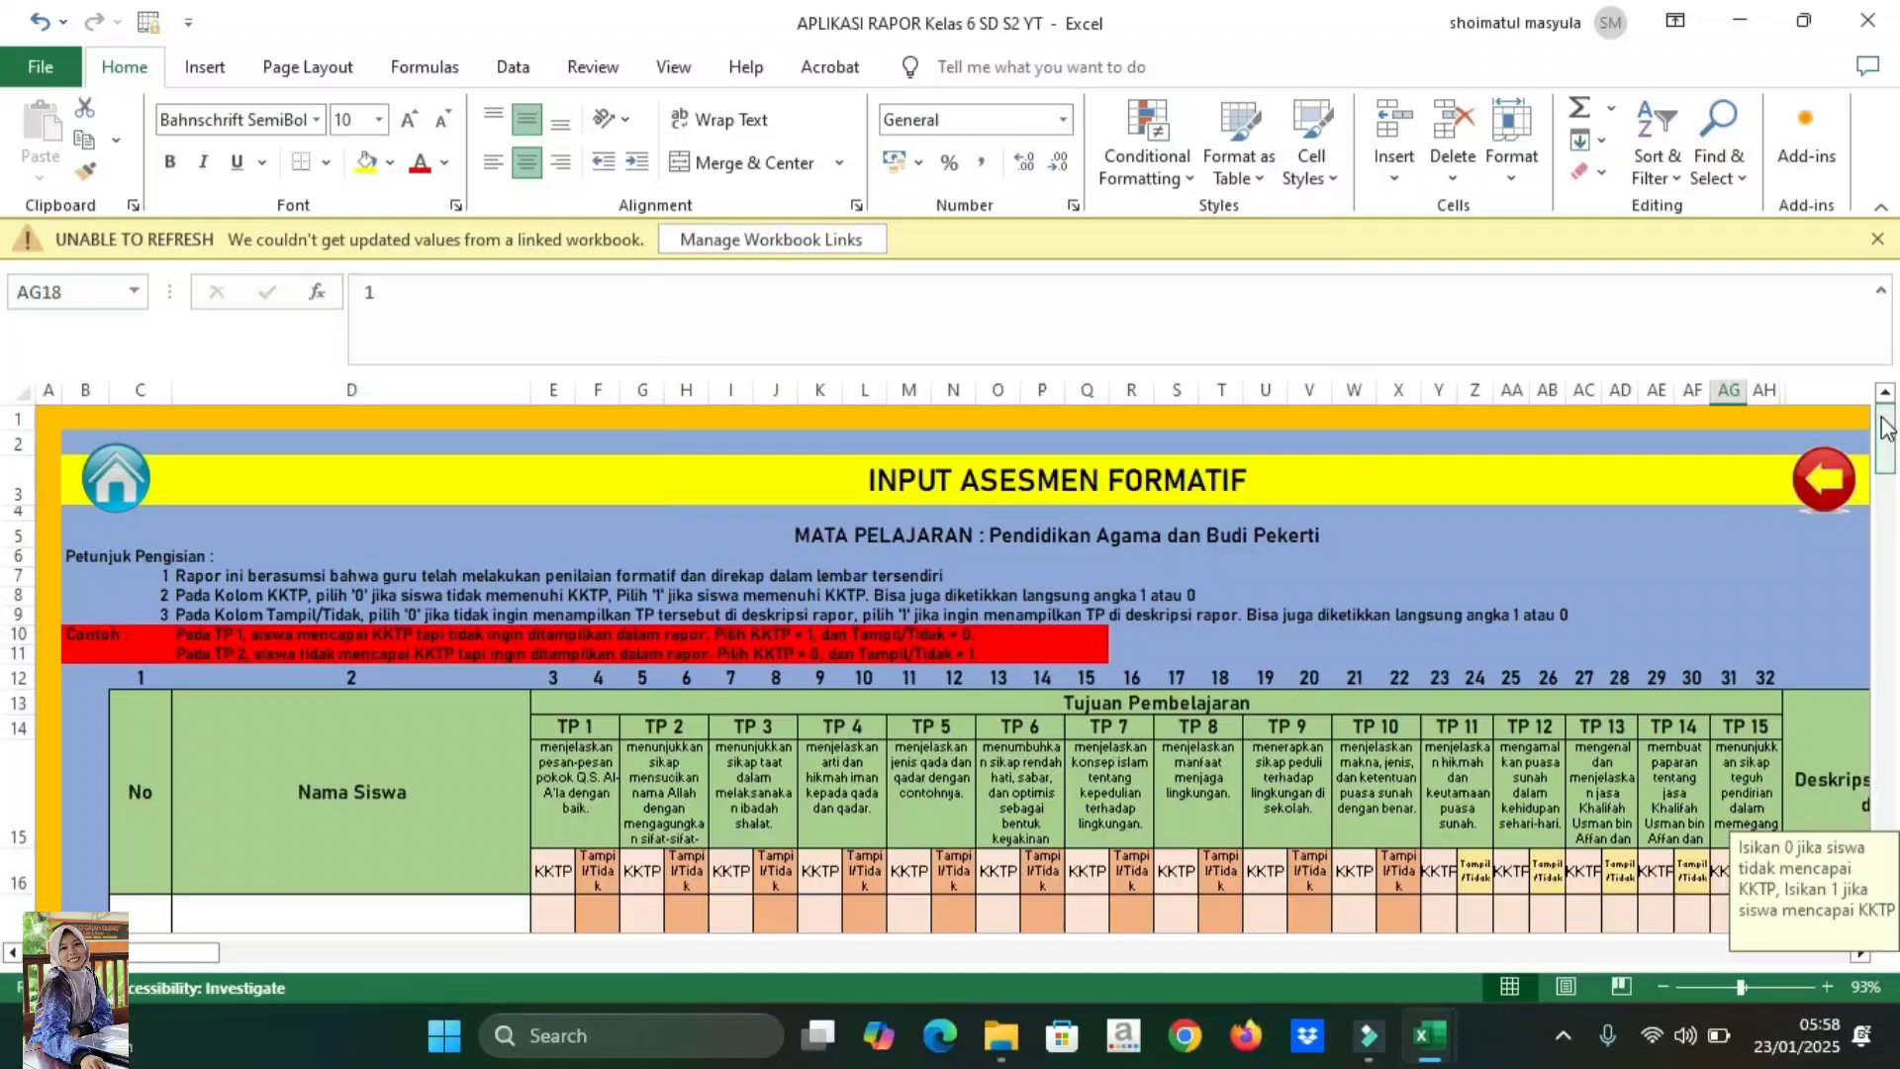
click(1826, 502)
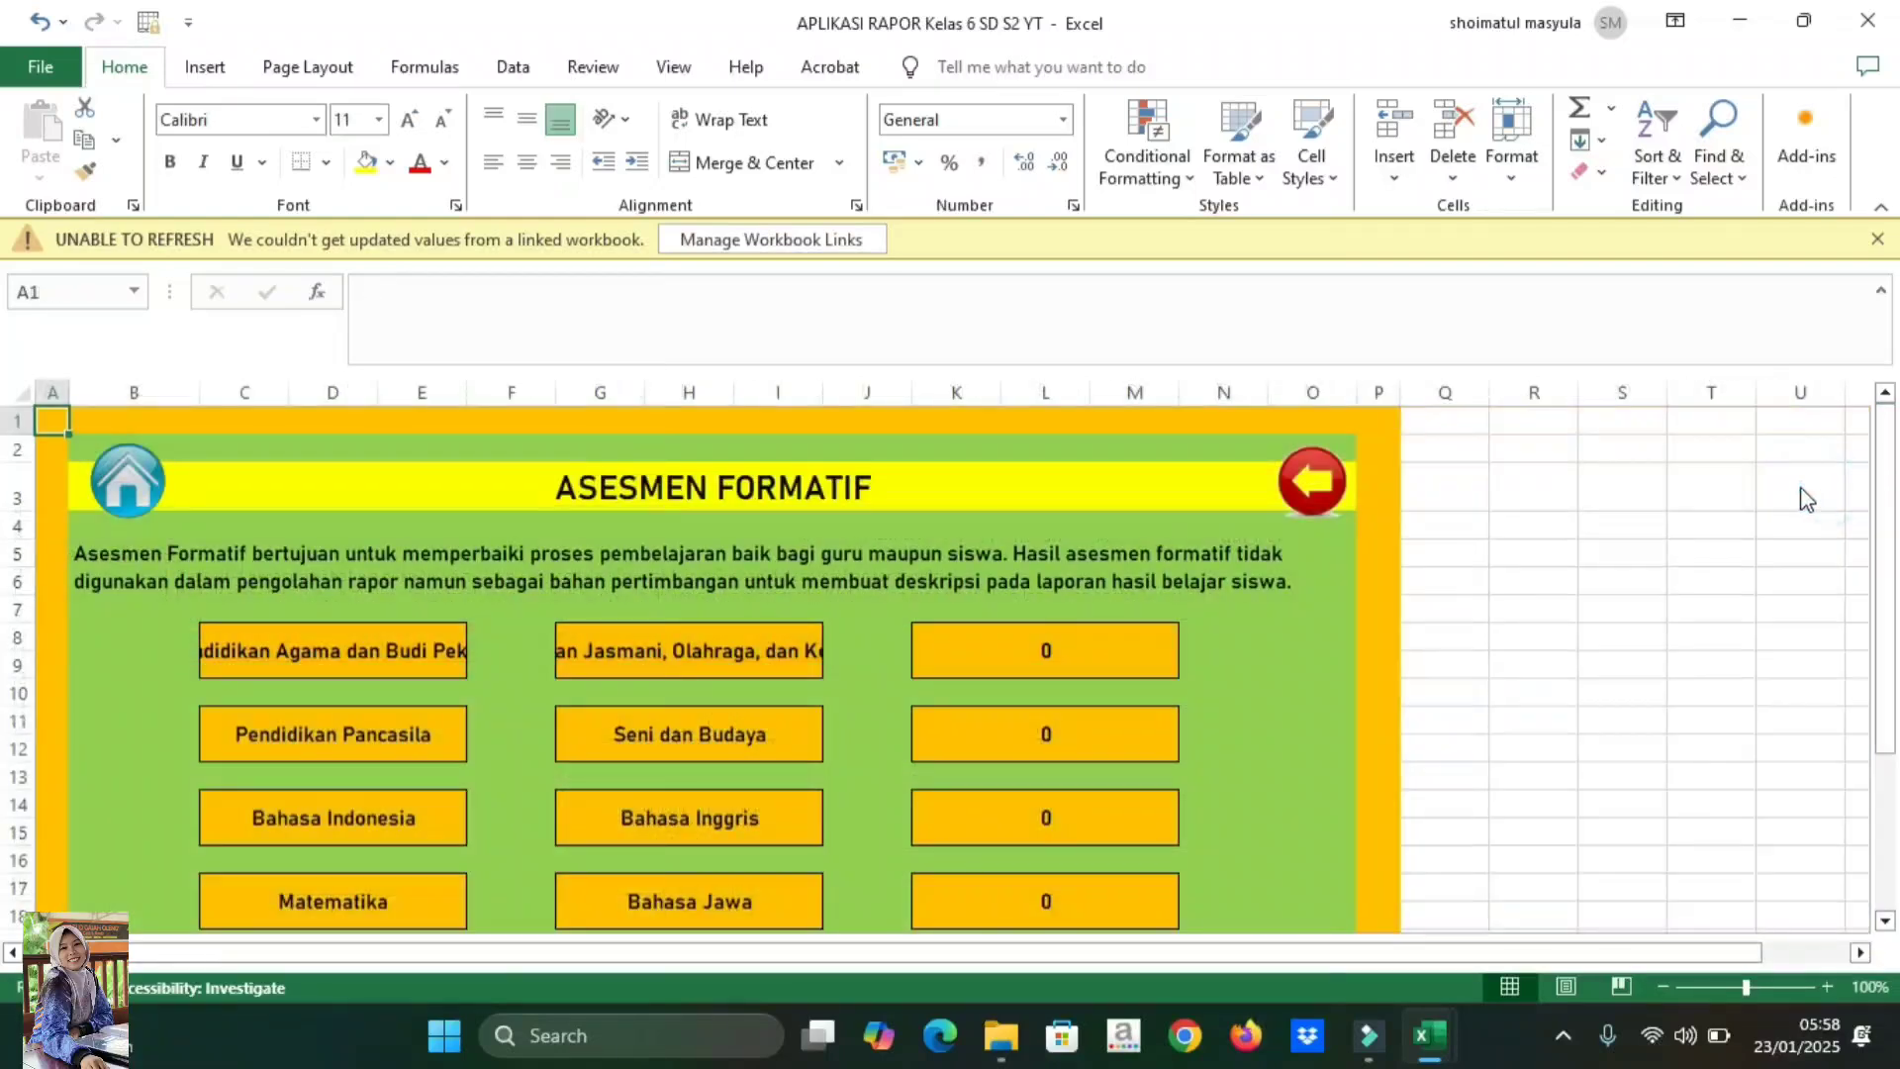
click(362, 744)
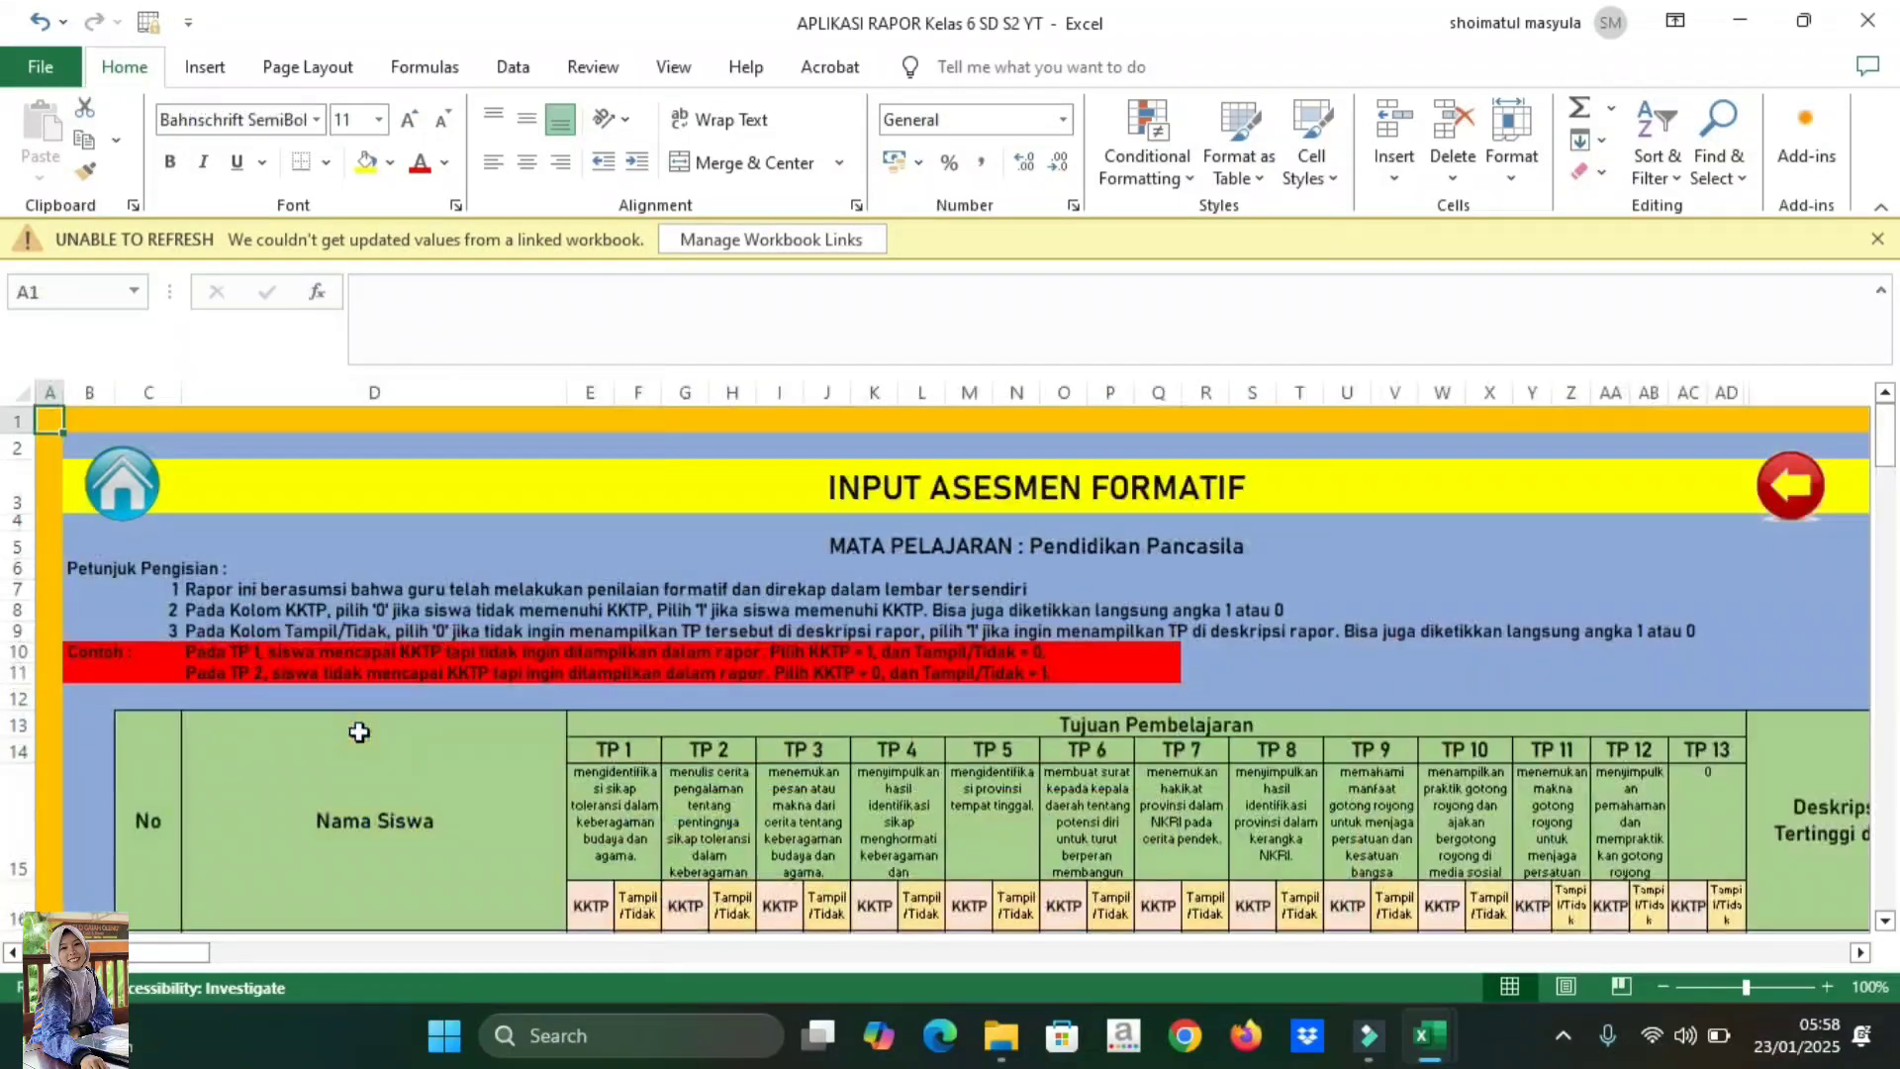
- Clear the first student's KKTP value for TP 13 in the Pendidikan Pancasila sheet
drag(1891, 446, 1893, 485)
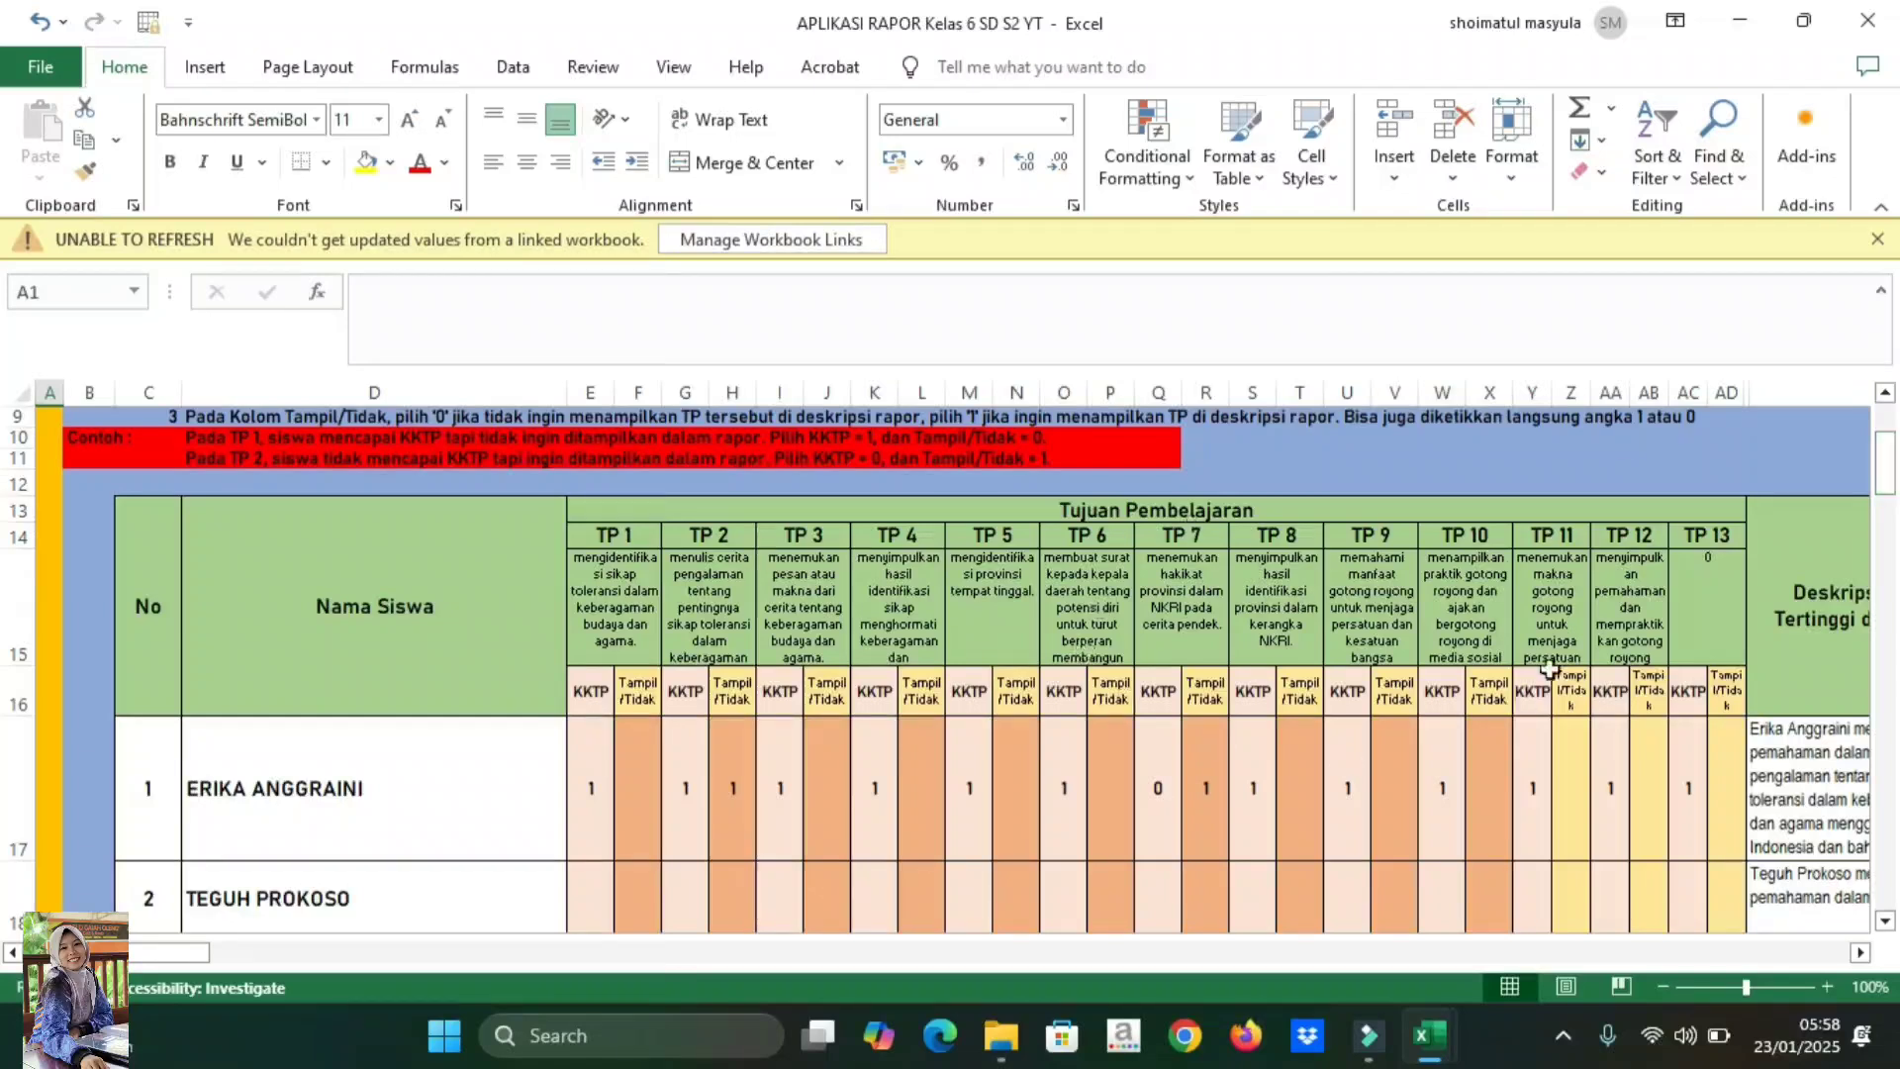
click(1691, 830)
key(Delete)
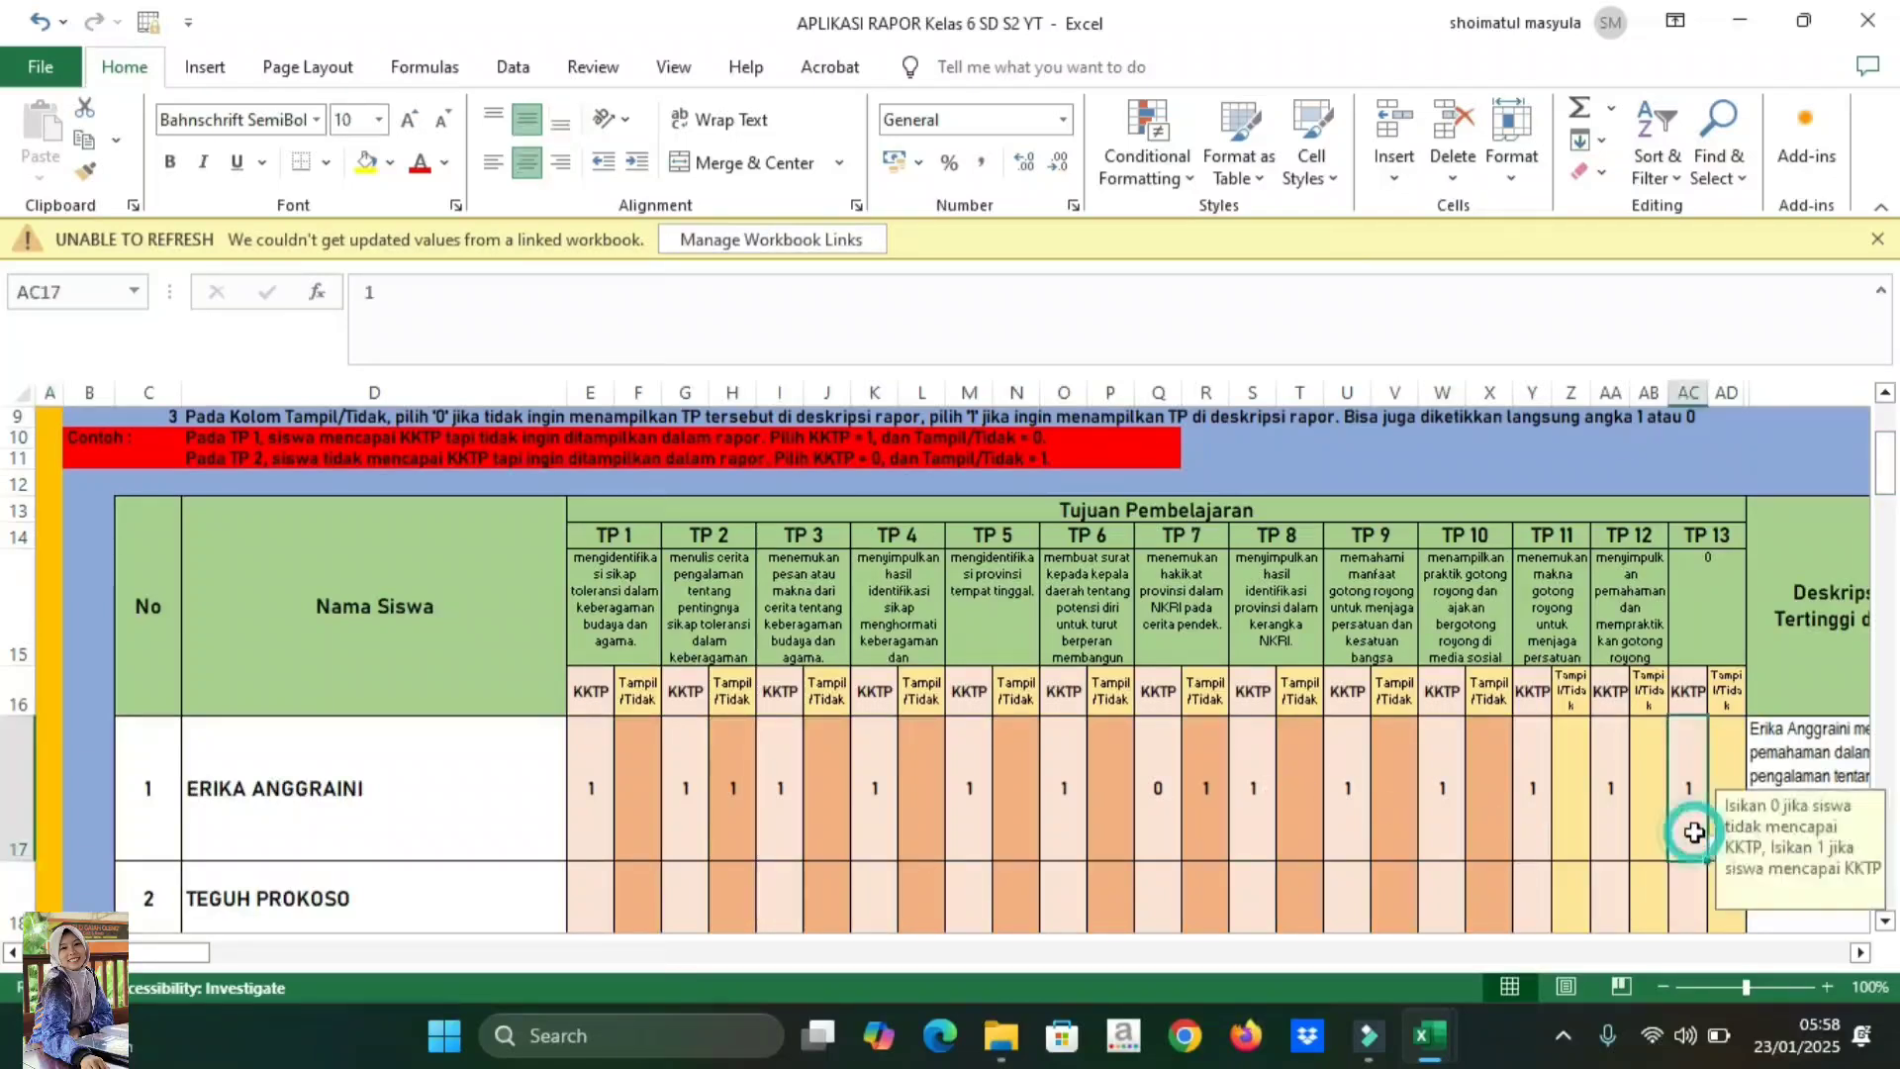
- Check the first student's TP 7 Tampil/Tidak entry against the Deskripsi Capaian Tertinggi and Terendah columns
click(1208, 828)
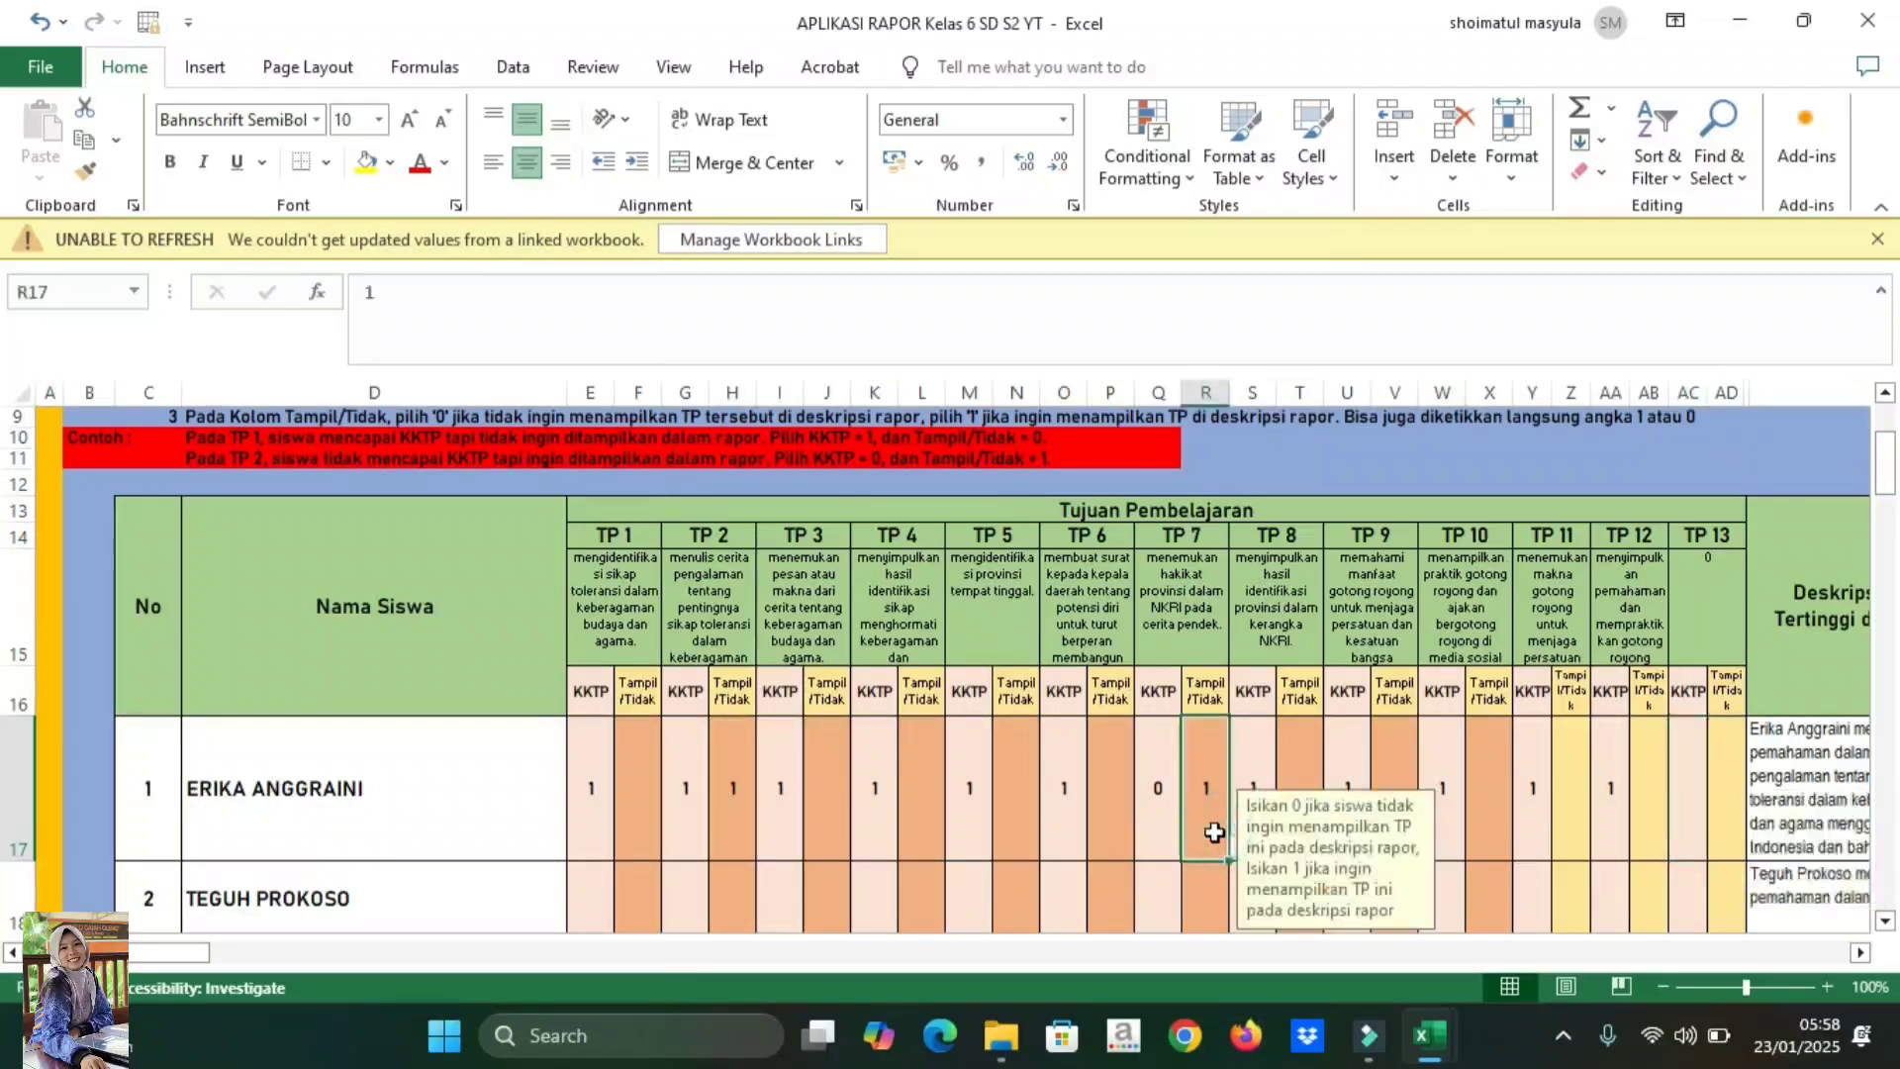
click(919, 897)
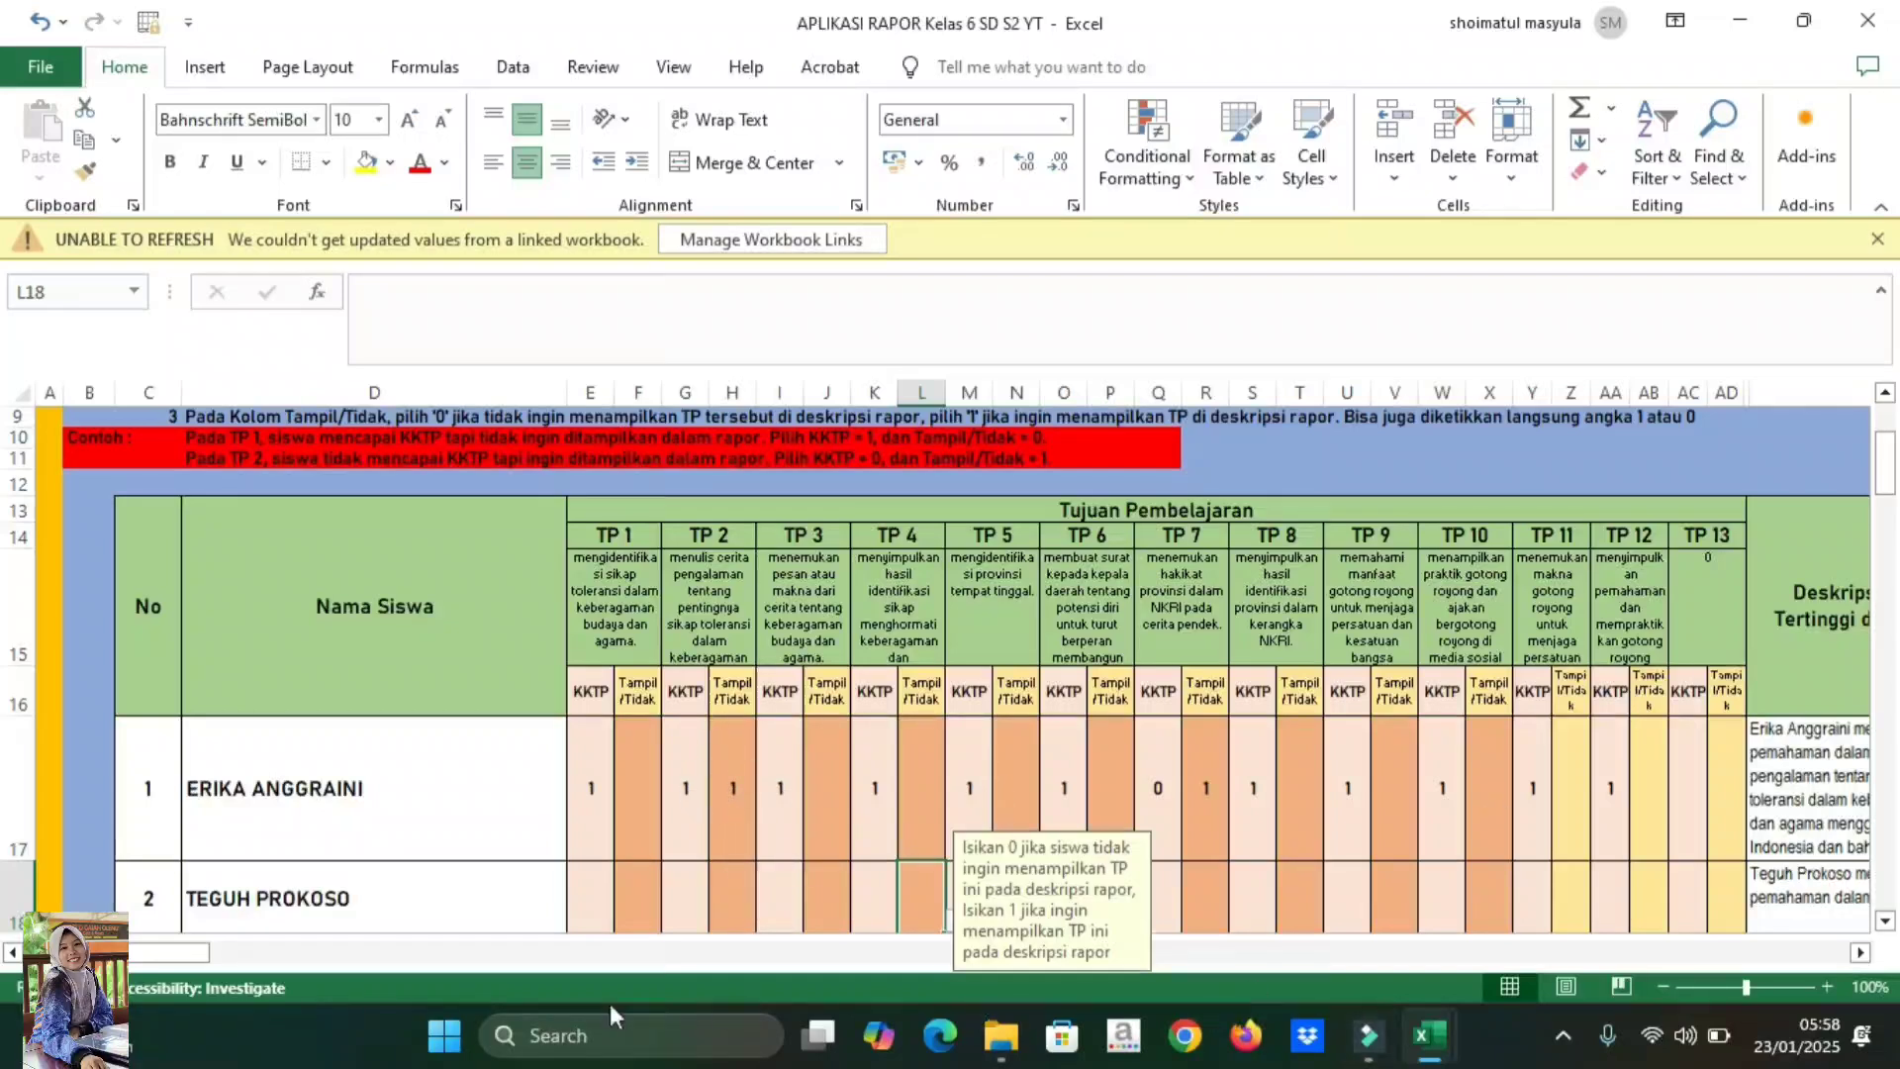
drag(193, 954, 226, 956)
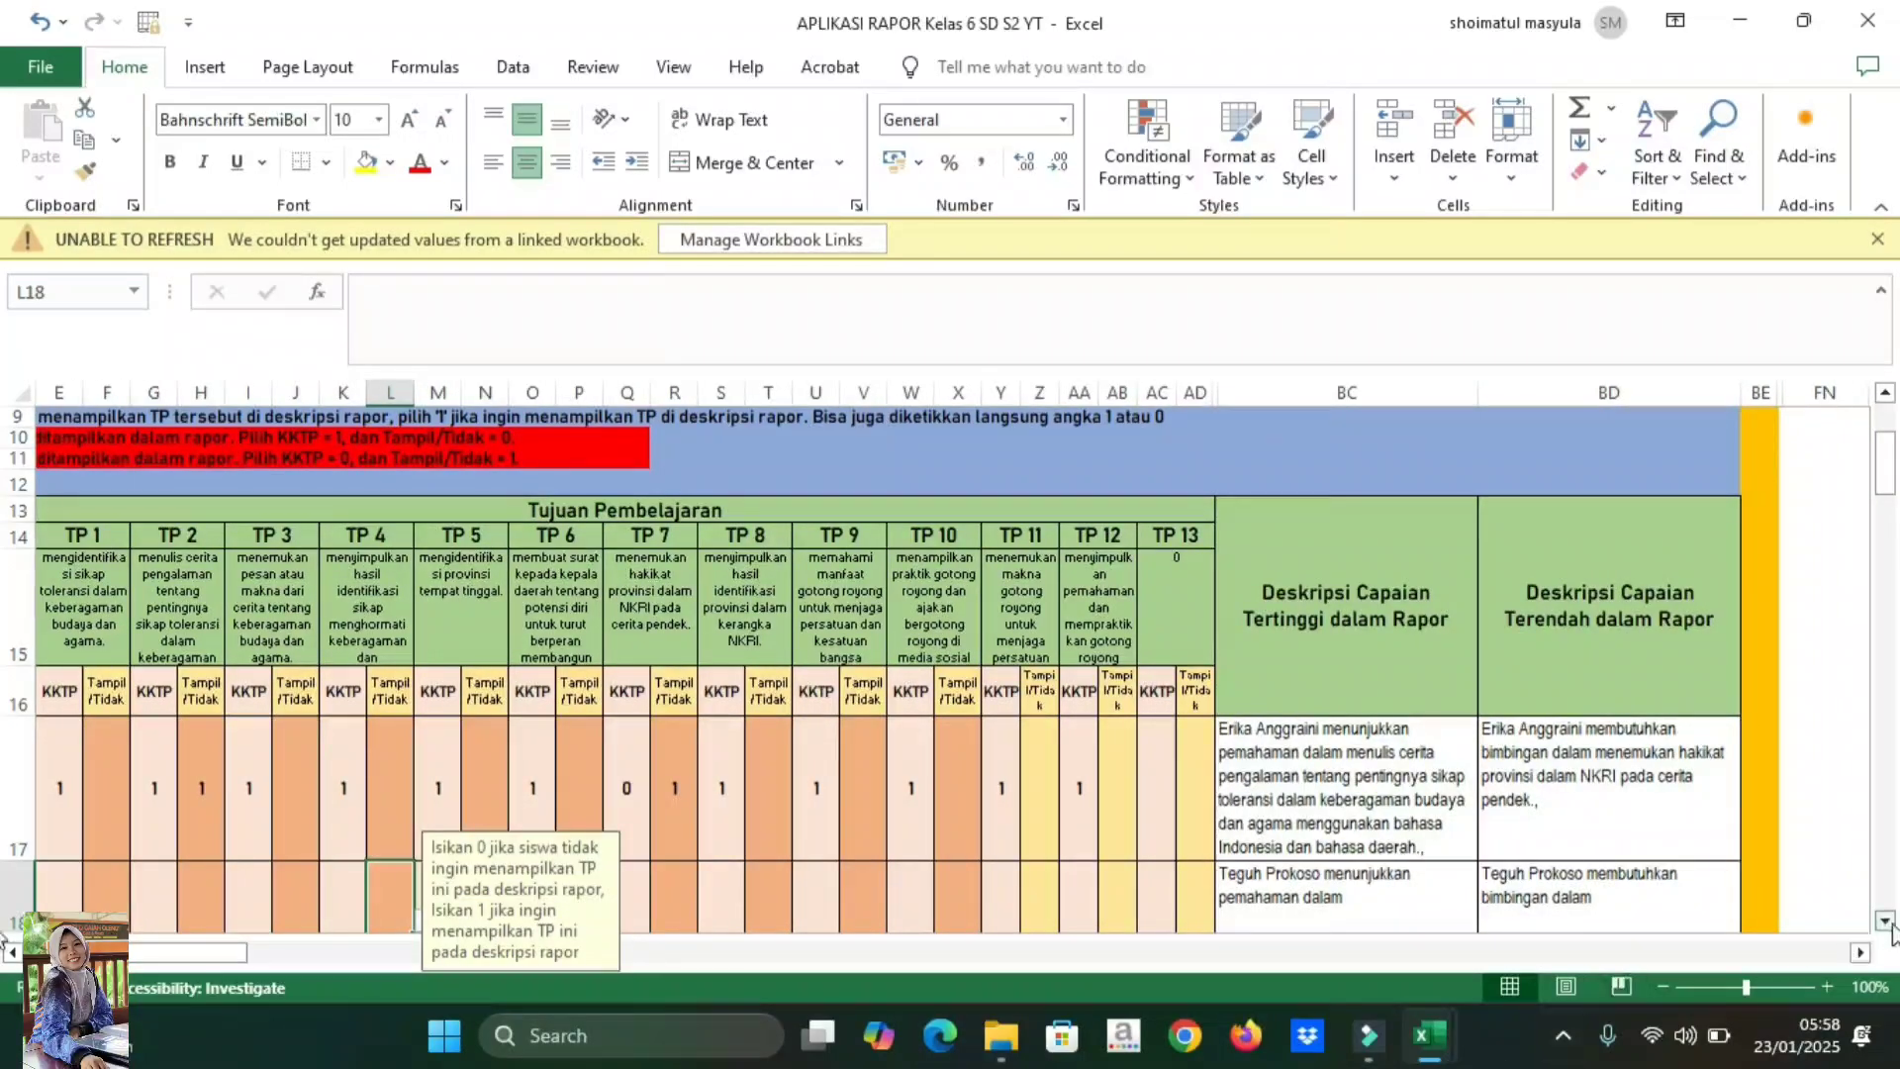
click(1885, 922)
click(1885, 922)
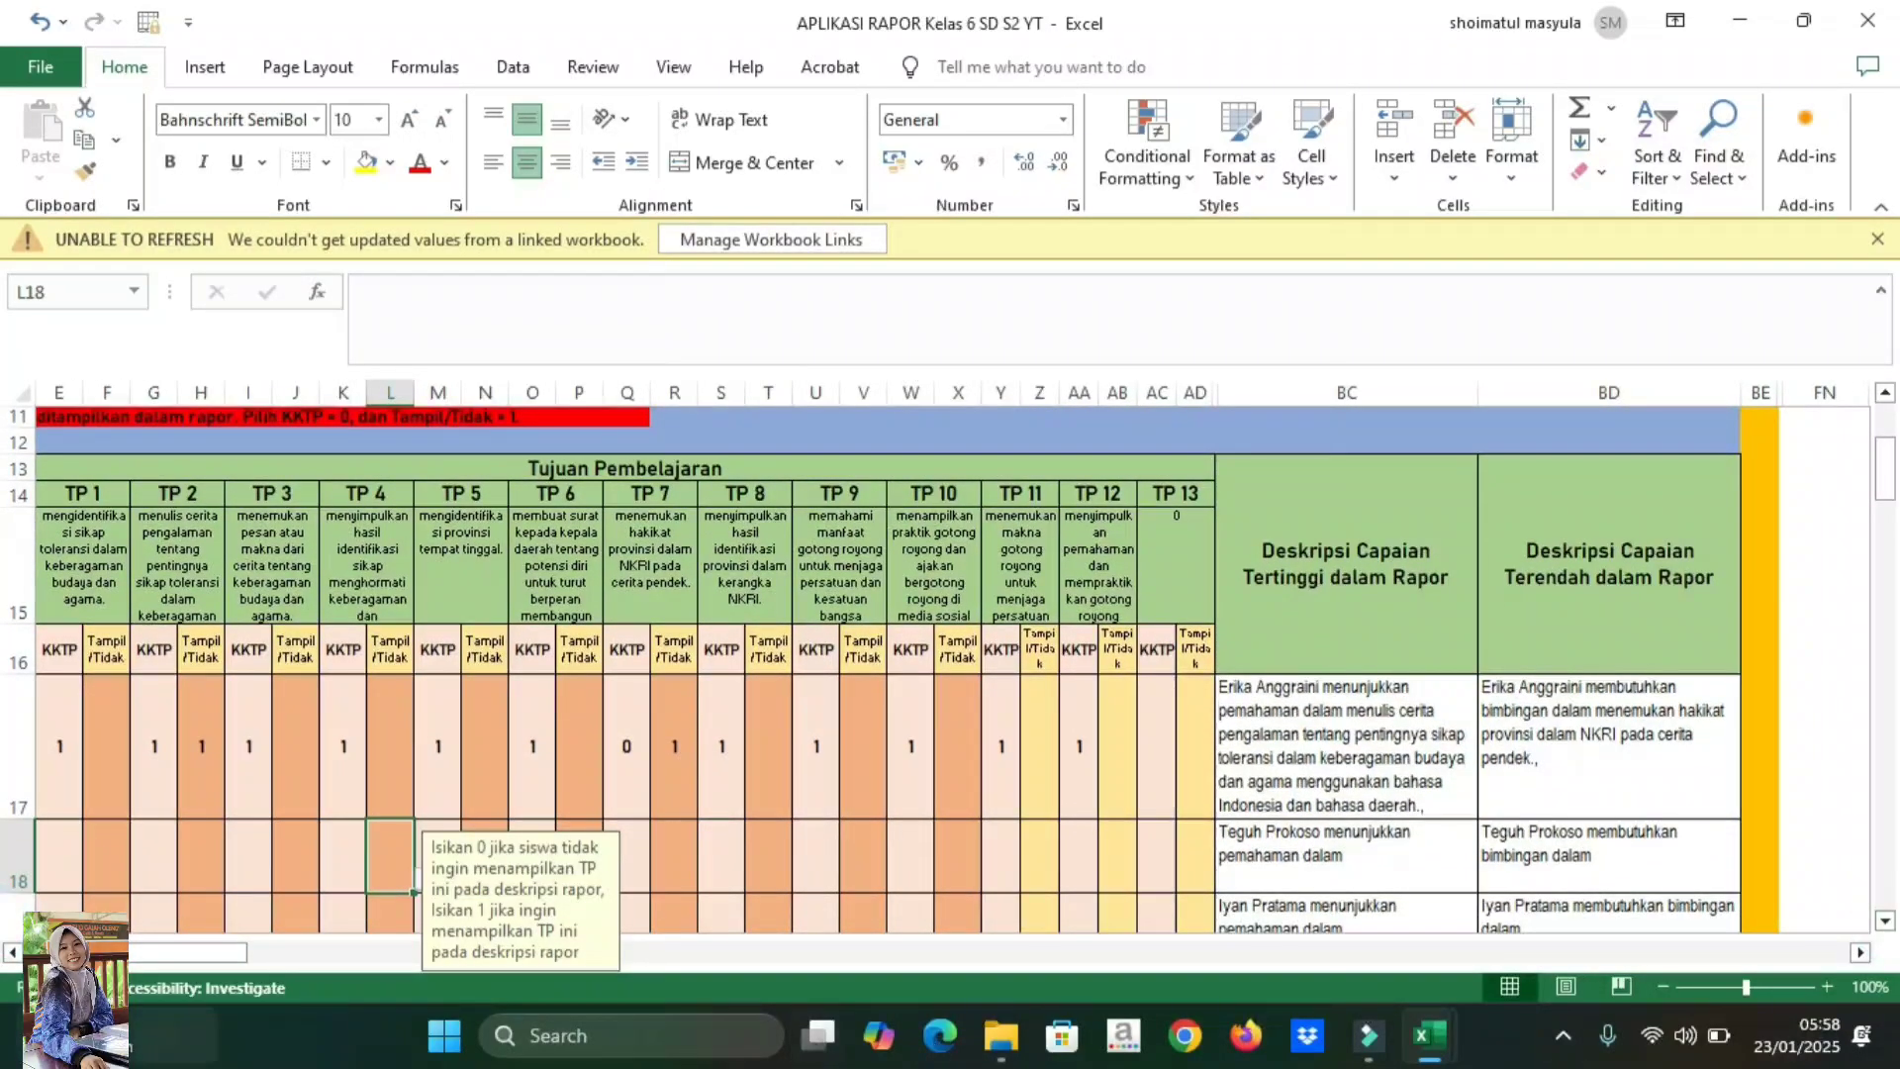
- Set the second student's KKTP values for TP 1 through TP 8 to 1 in the Pendidikan Pancasila sheet
click(13, 954)
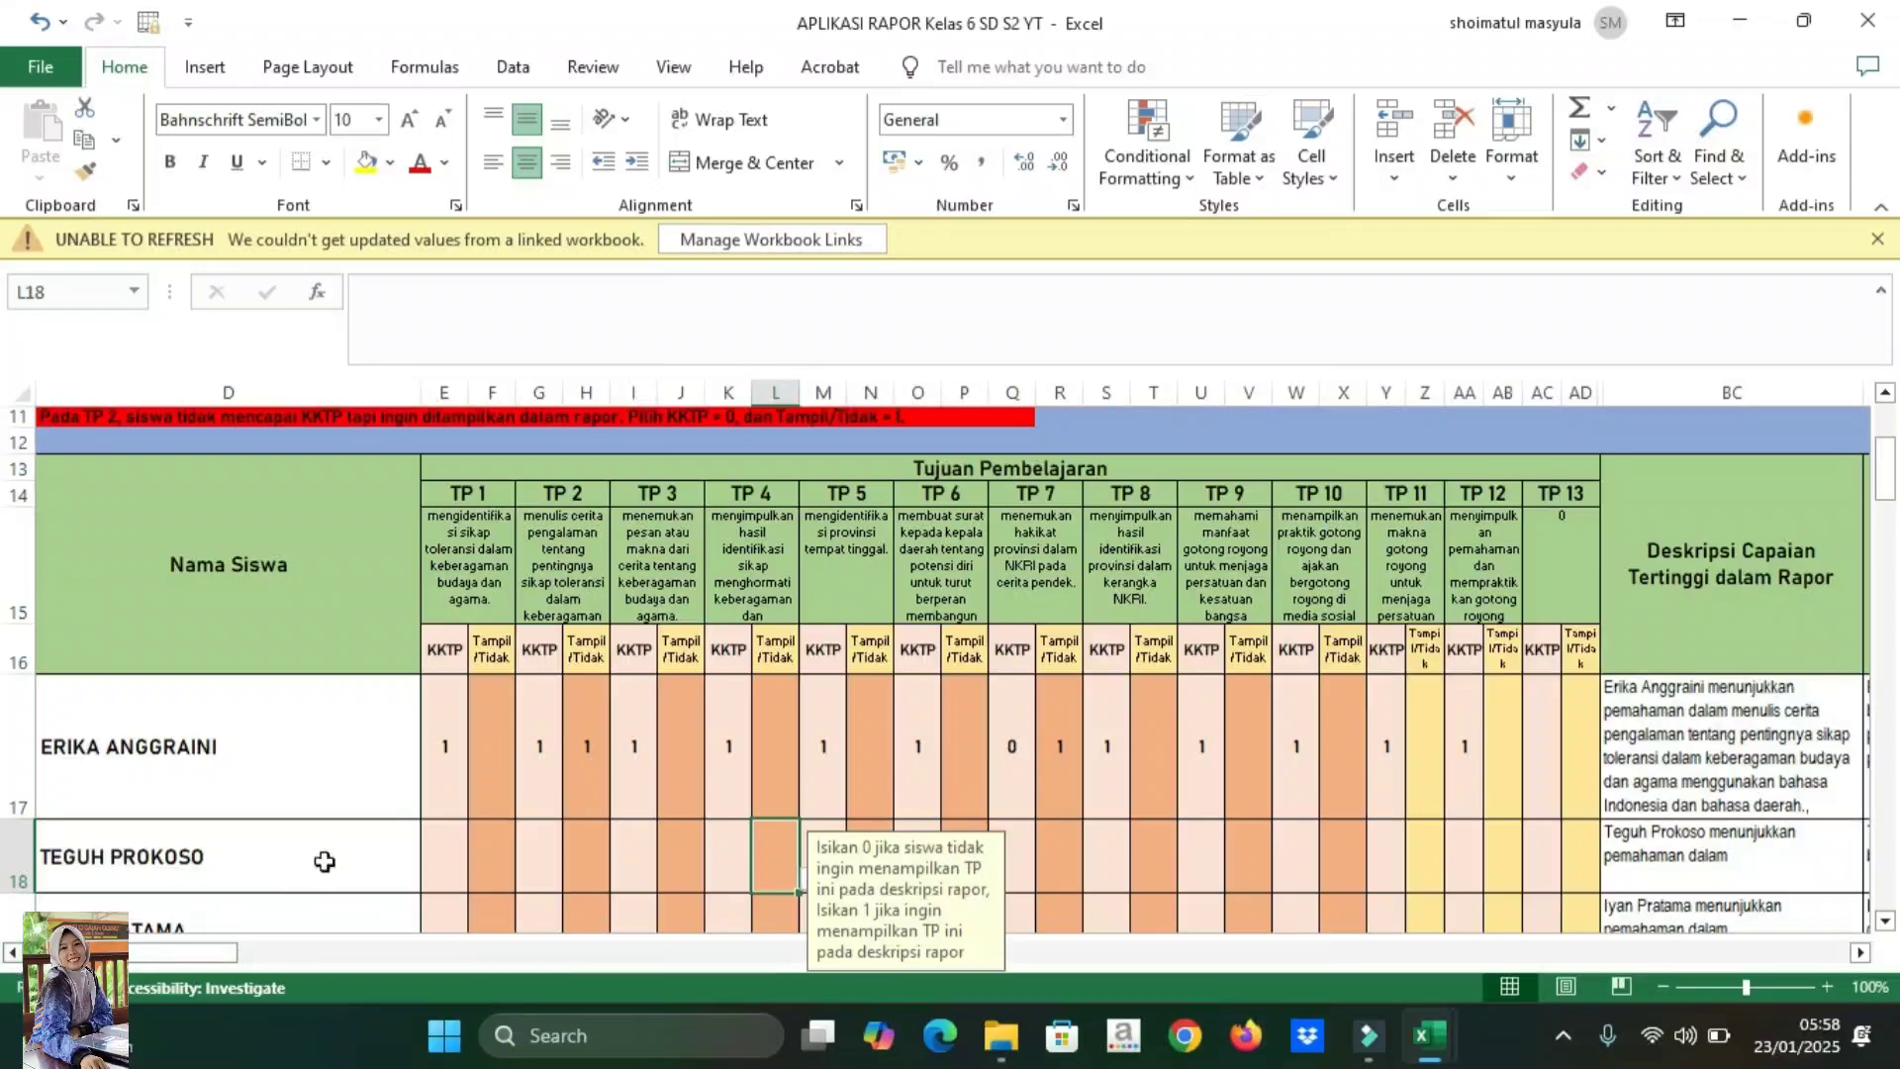
click(454, 879)
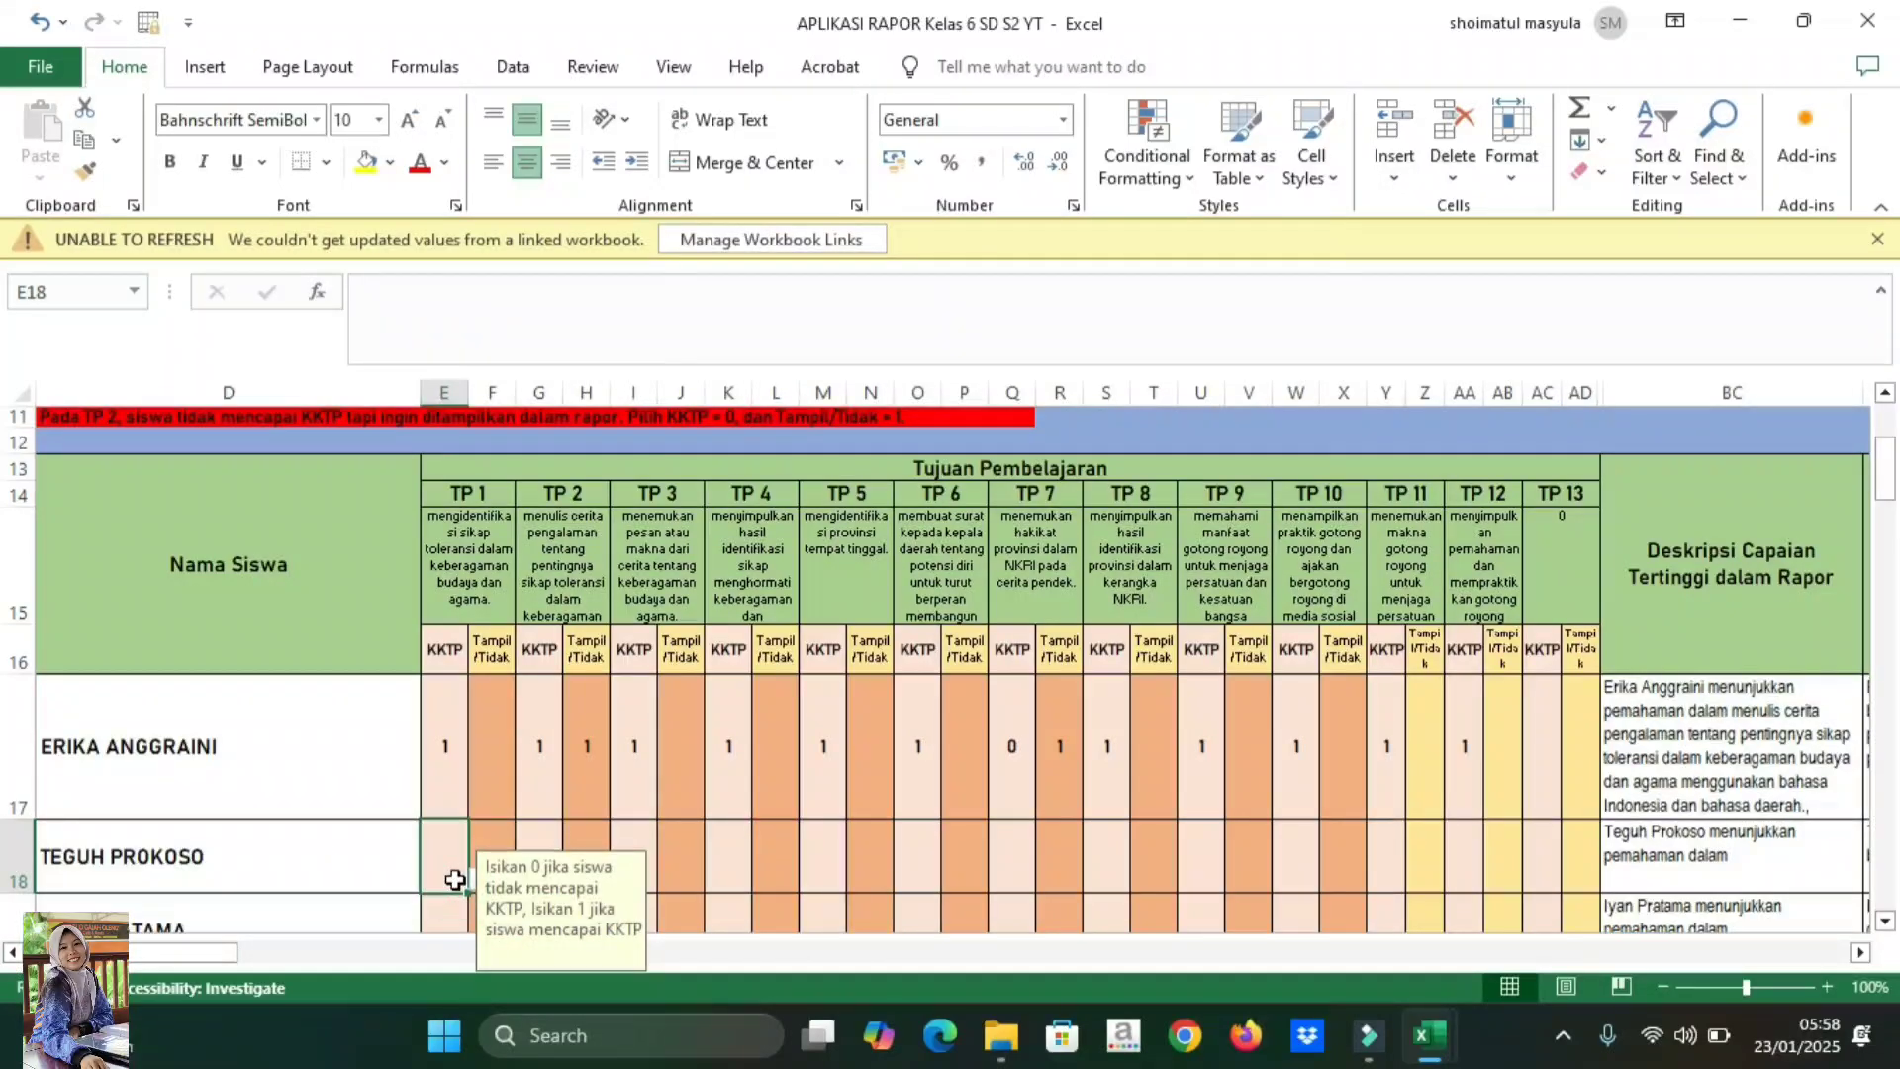
text(1)
key(Tab)
text(1)
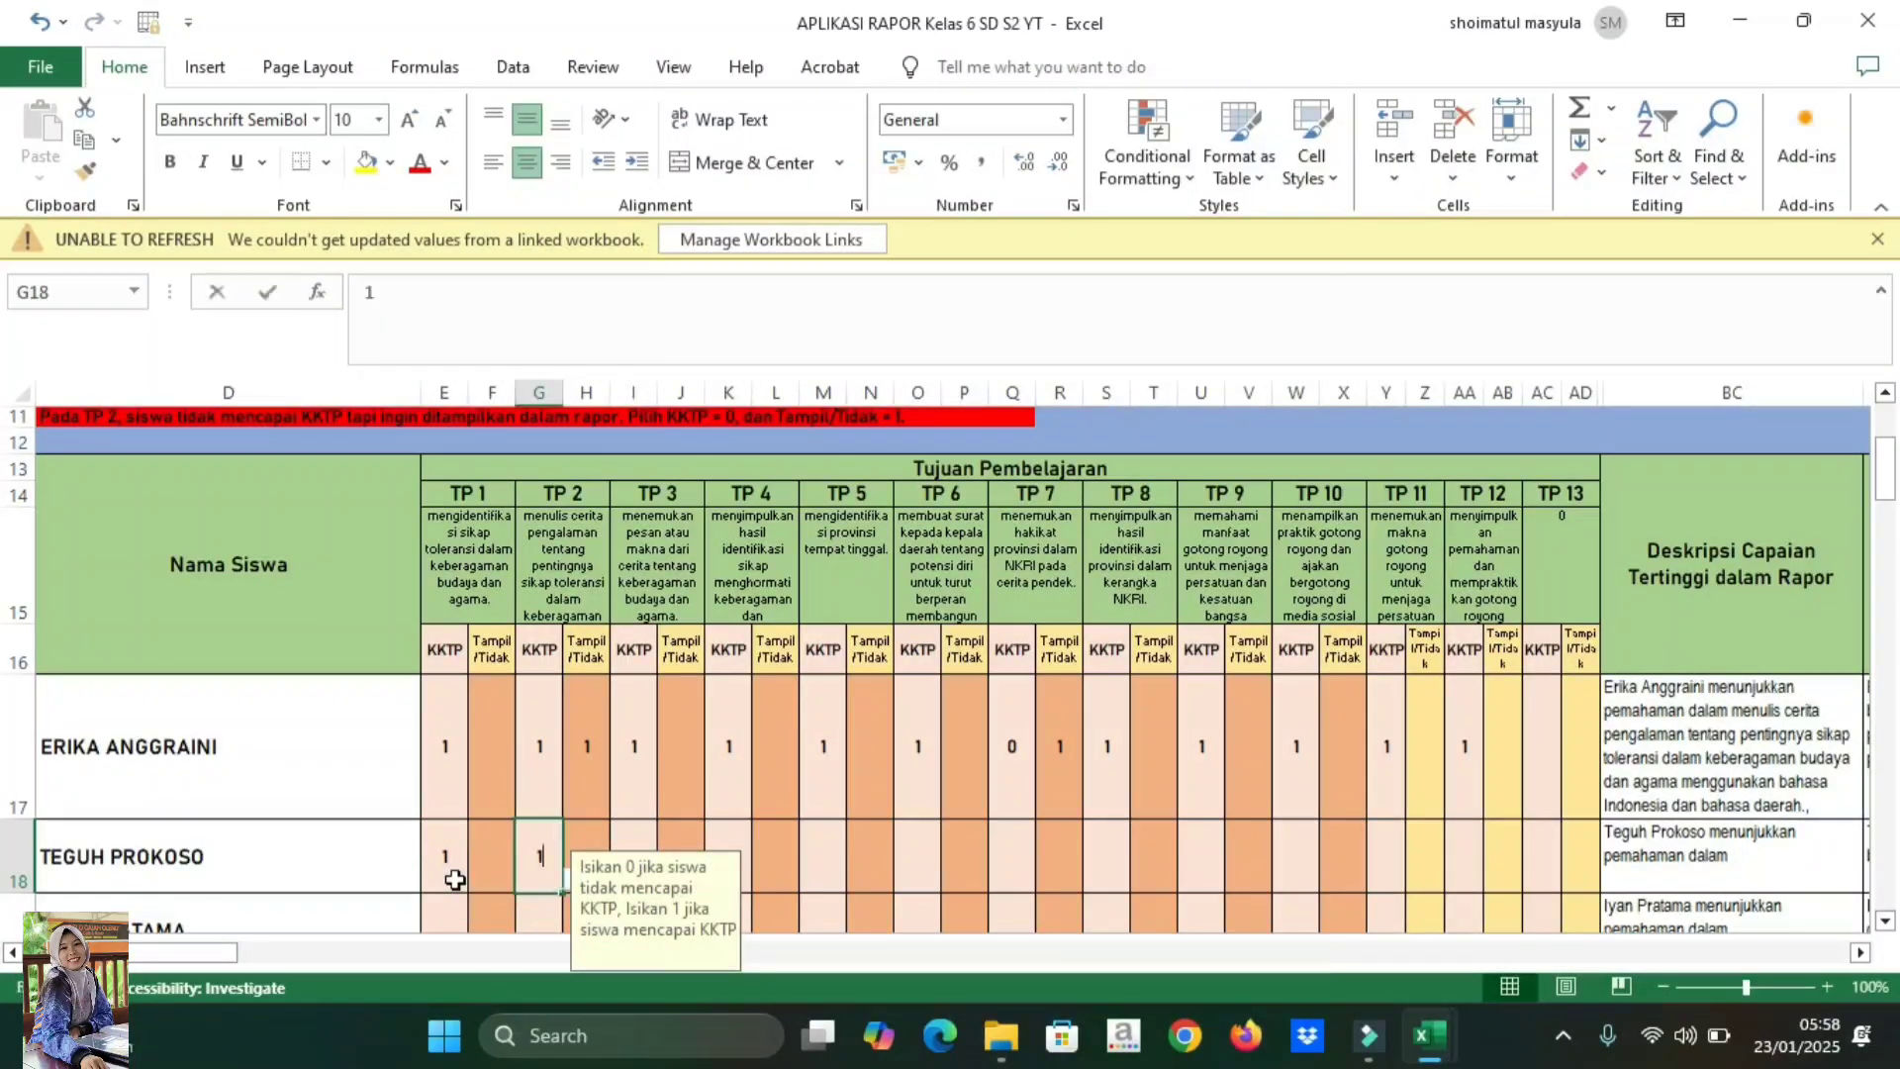
key(Tab)
text(1)
key(Tab)
text(1)
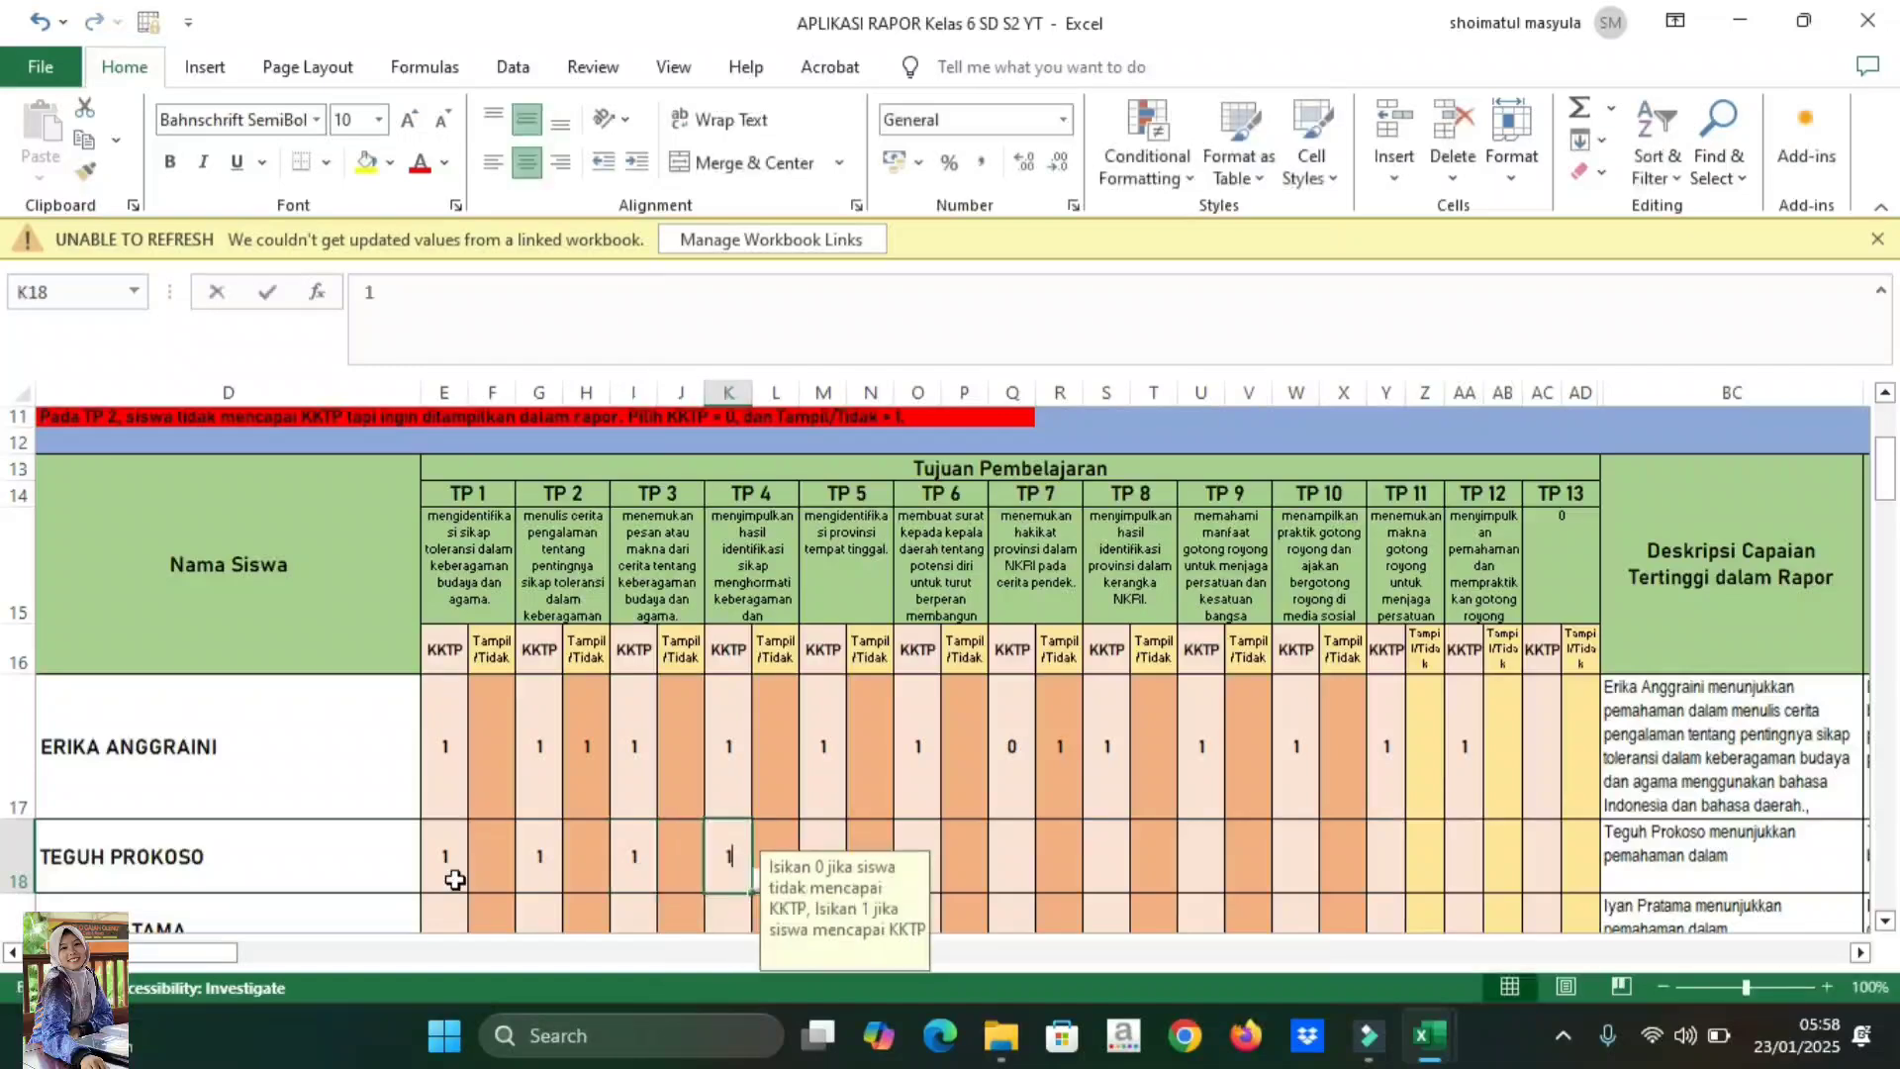
key(Tab)
text(1)
key(Tab)
text(1)
key(Tab)
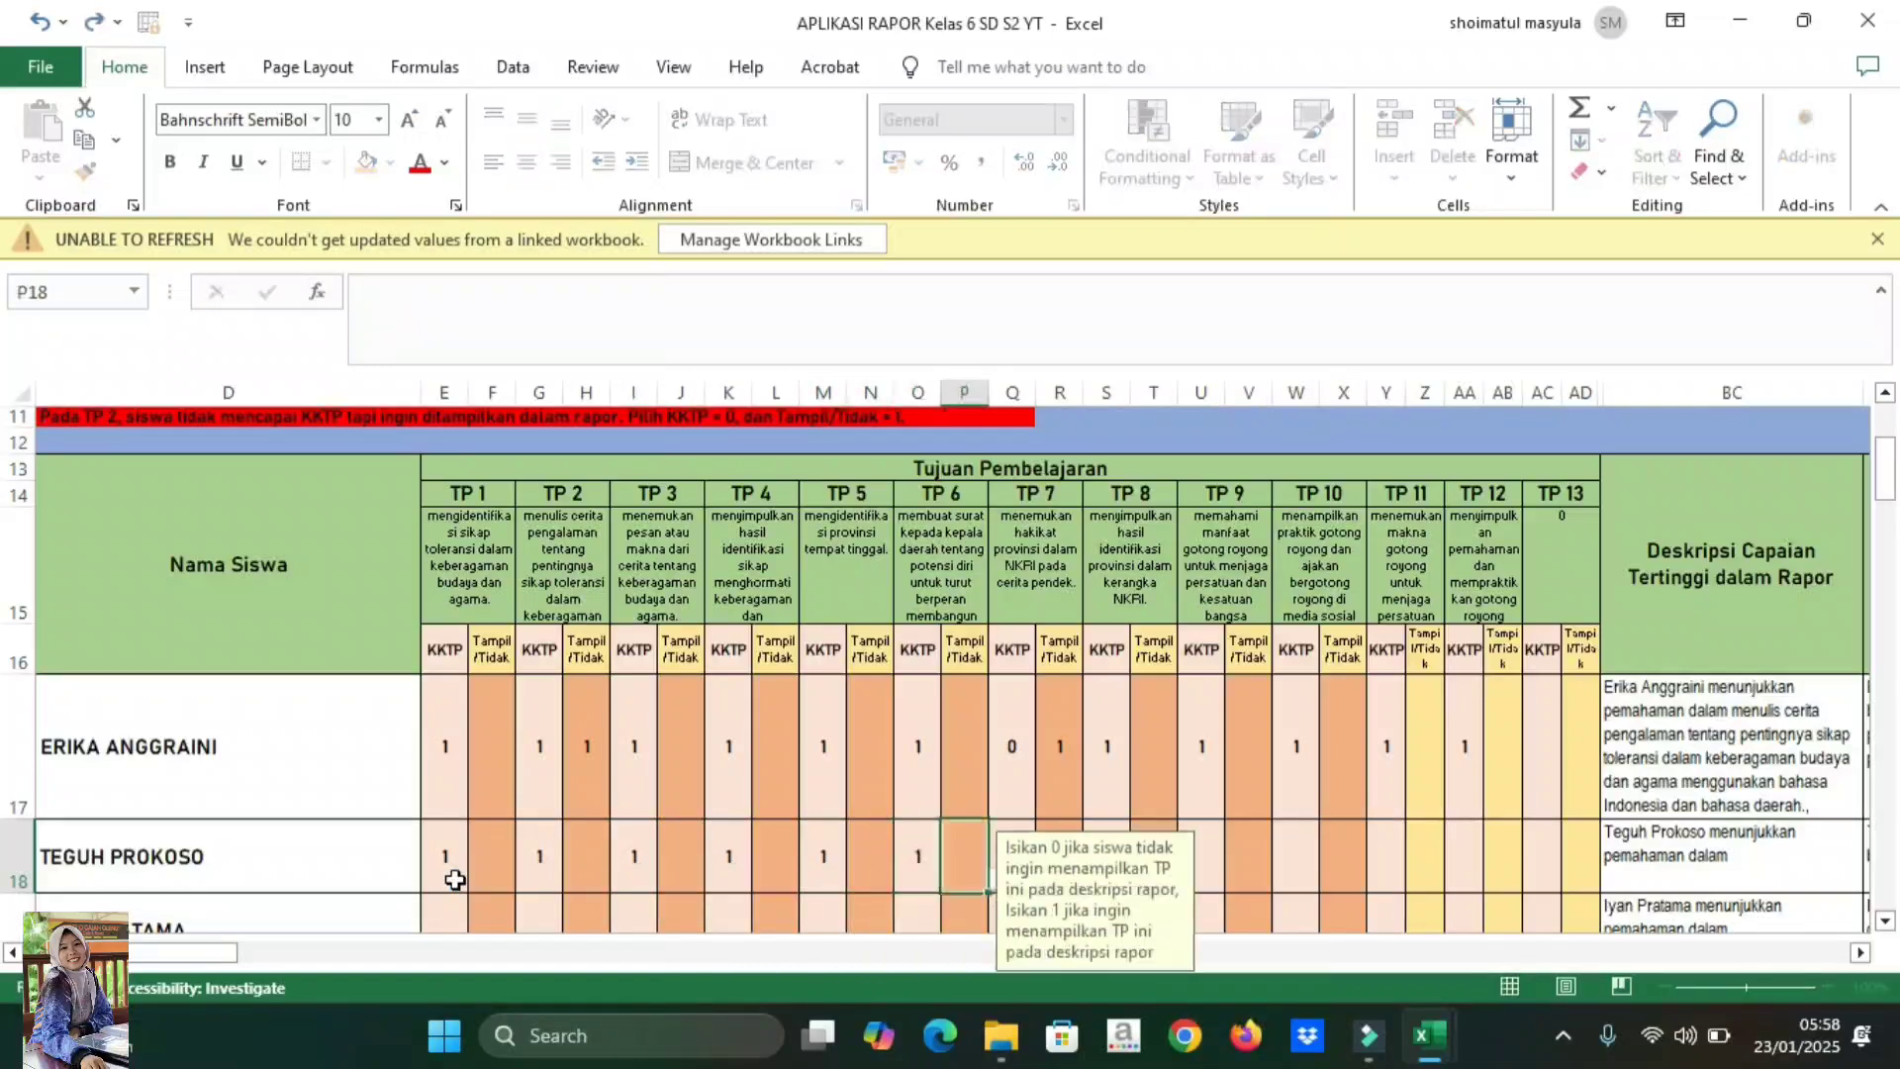
key(Tab)
text(1)
key(Tab)
key(Tab)
text(1)
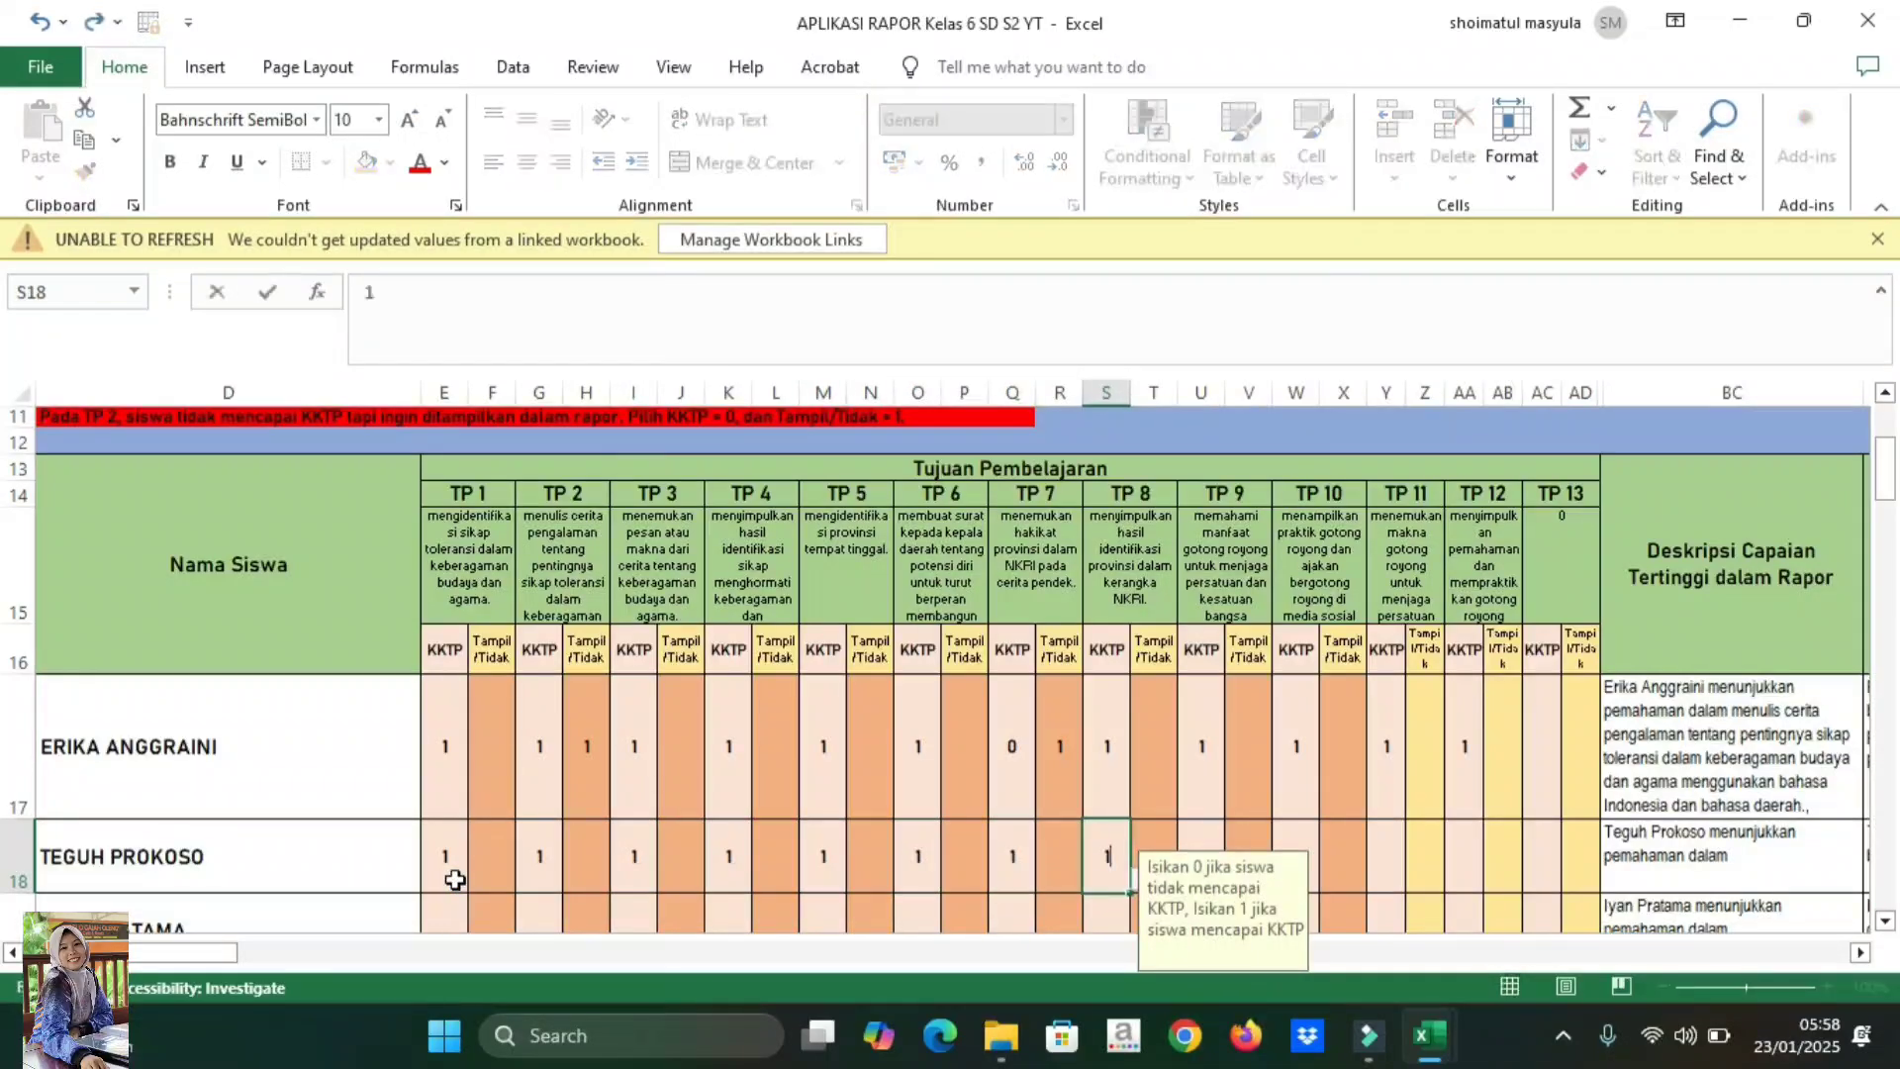
- Set the second student's KKTP to 0 for TP 9 and to 1 for TP 10, TP 11 and TP 12
key(Tab)
key(Tab)
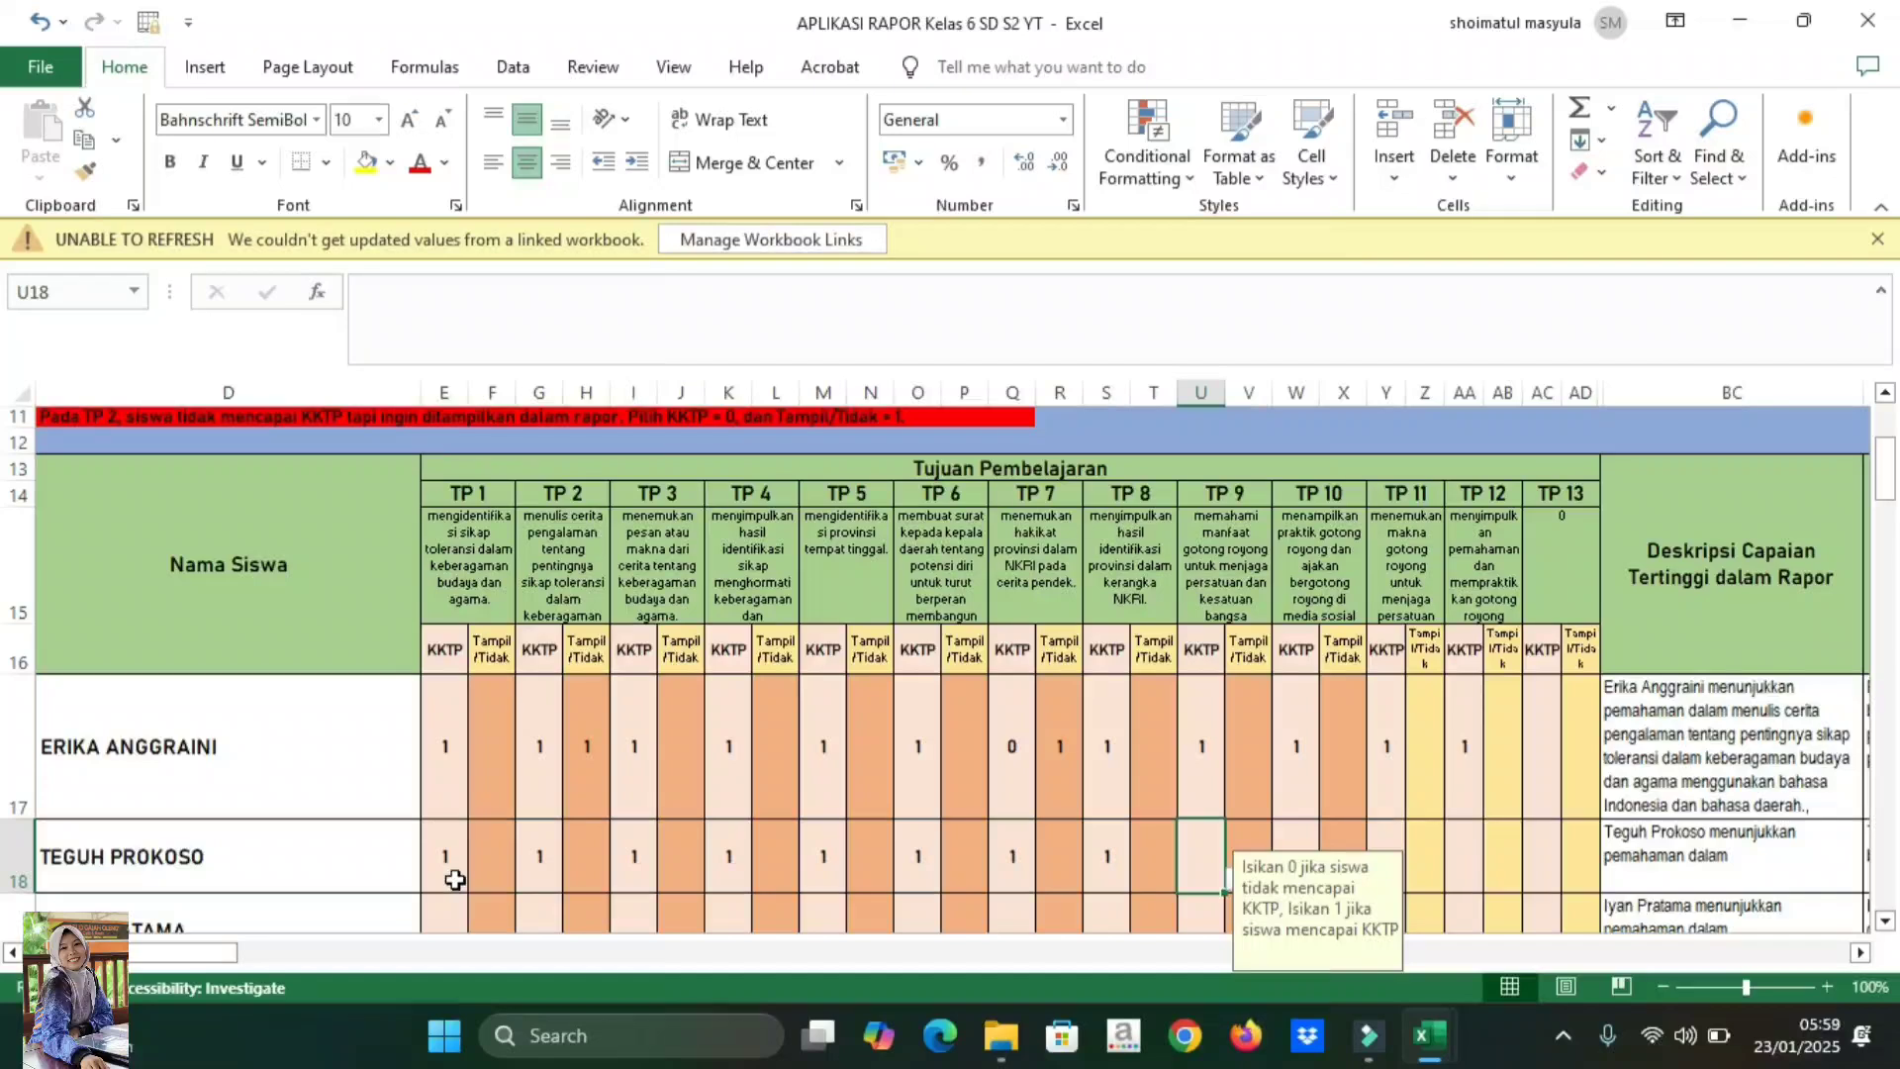
text(0)
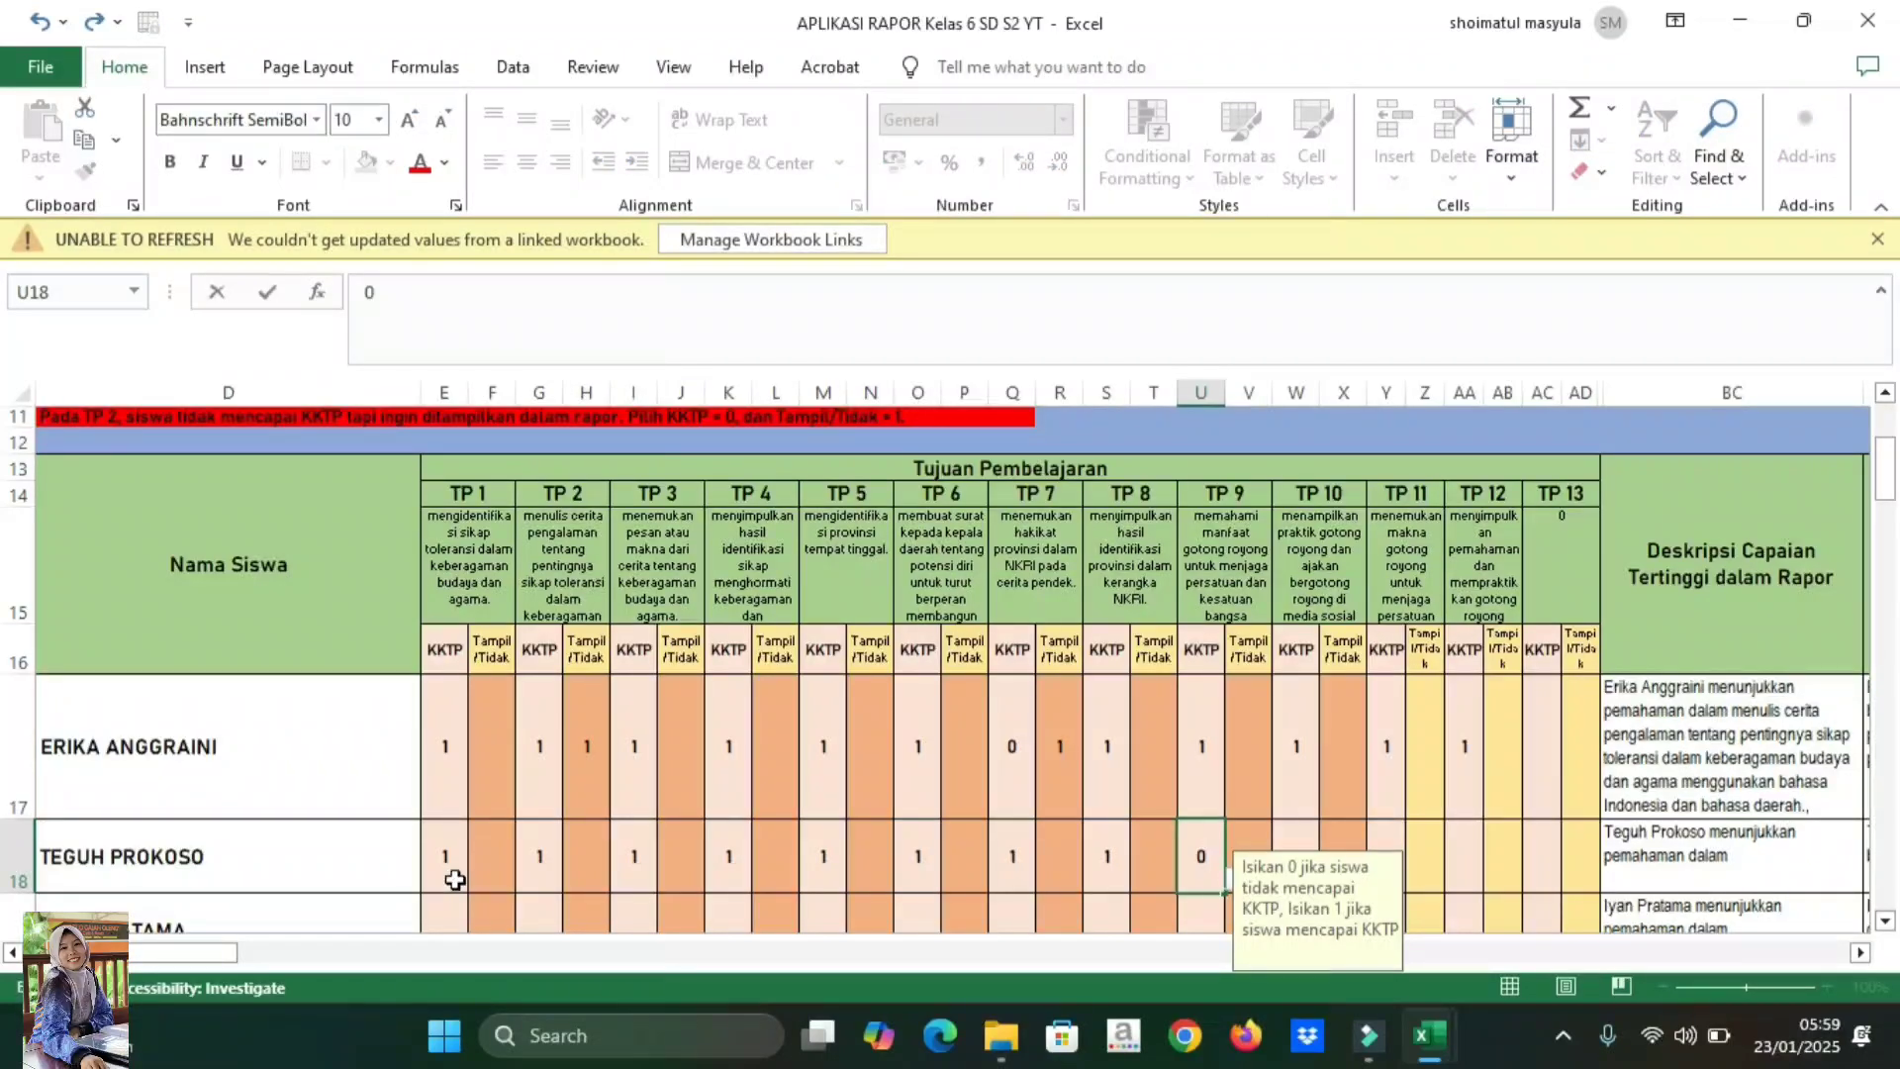
key(Tab)
key(Tab)
text(1)
key(Tab)
key(Tab)
text(1)
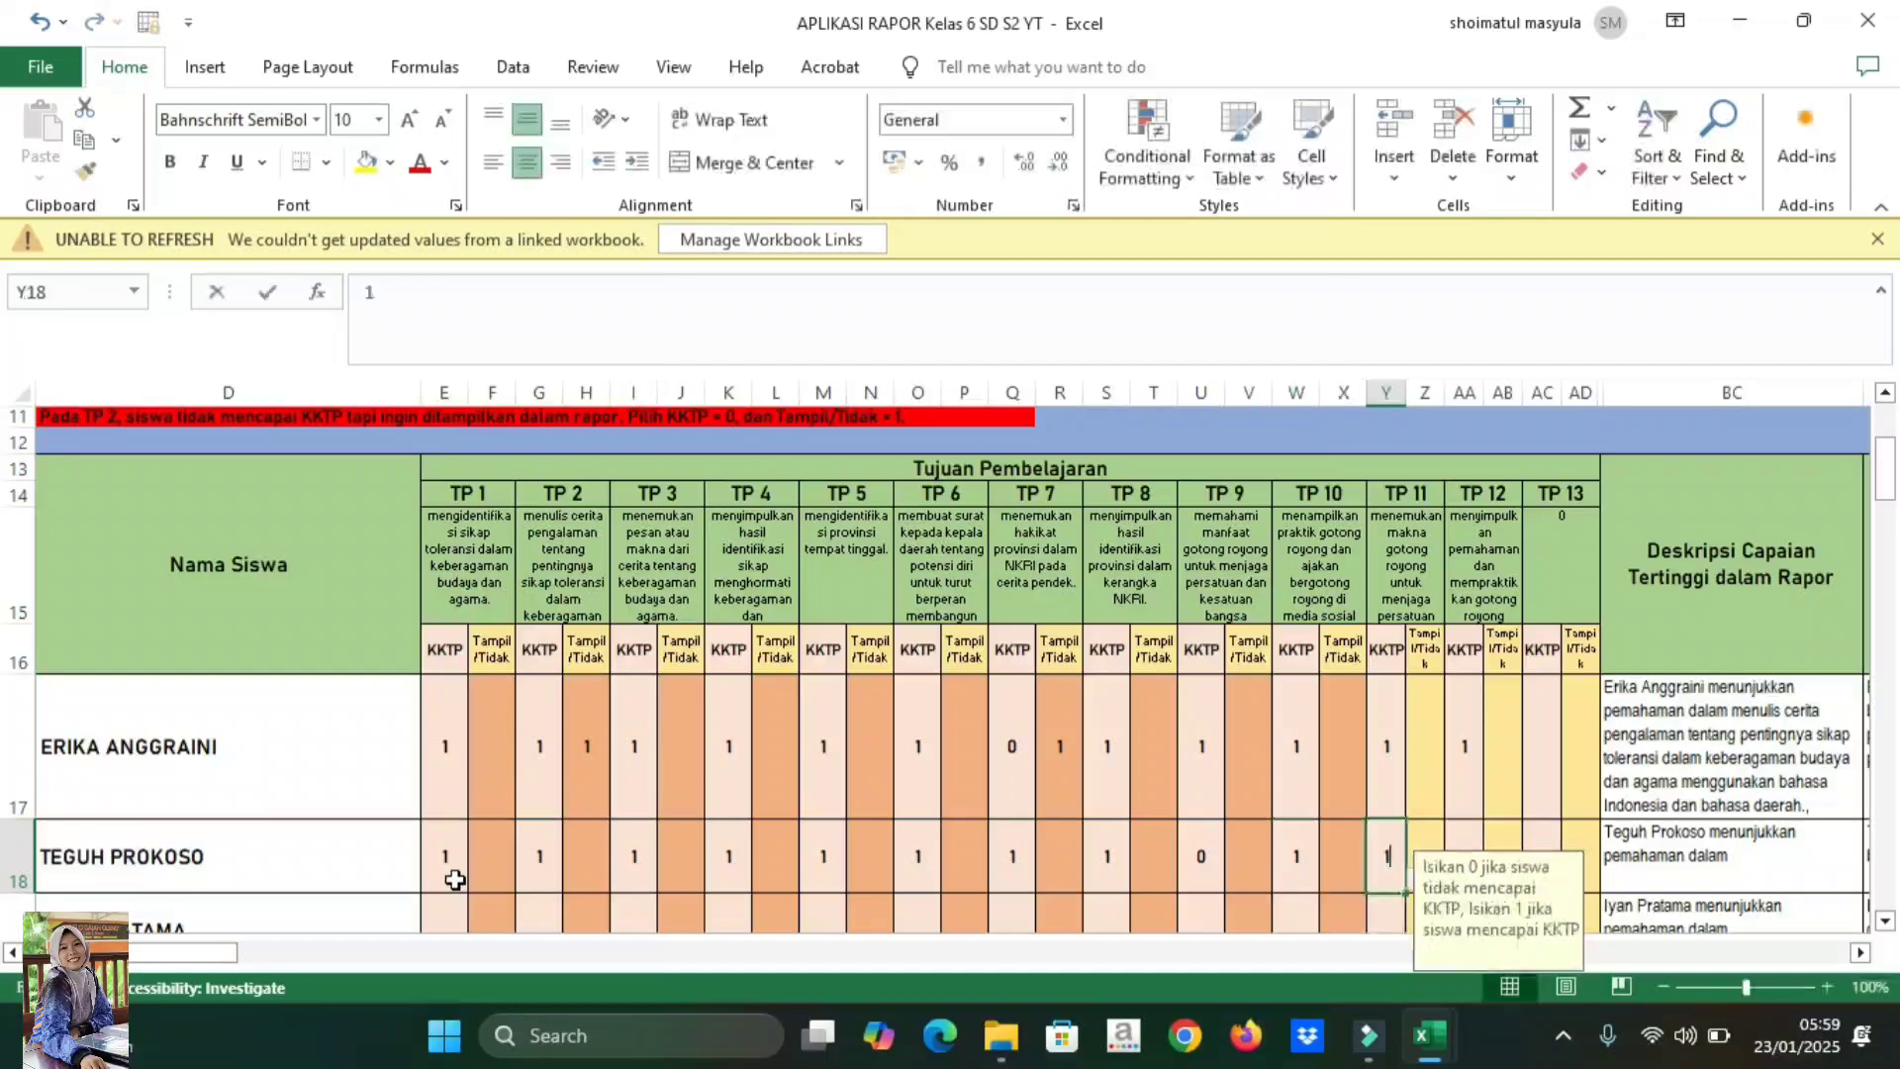
key(Tab)
key(Tab)
text(1)
key(Tab)
key(Tab)
text(1)
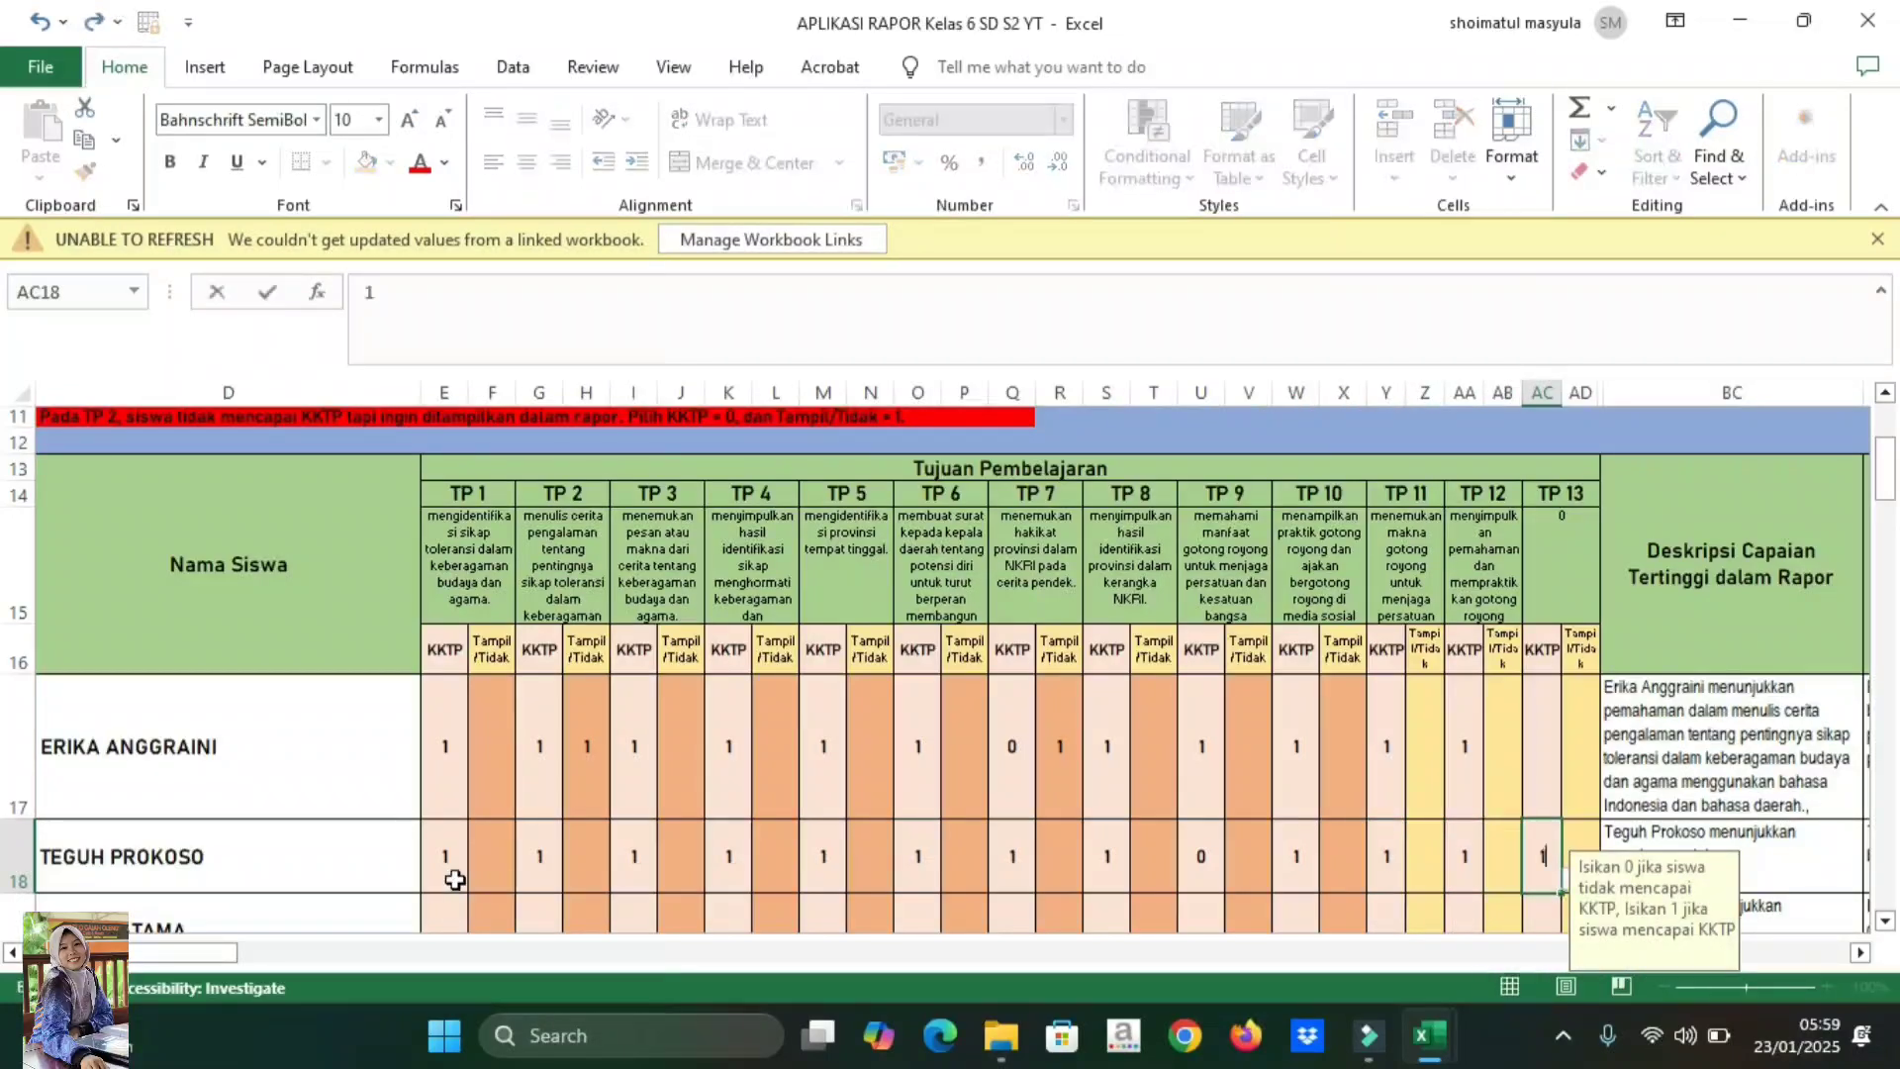
key(Tab)
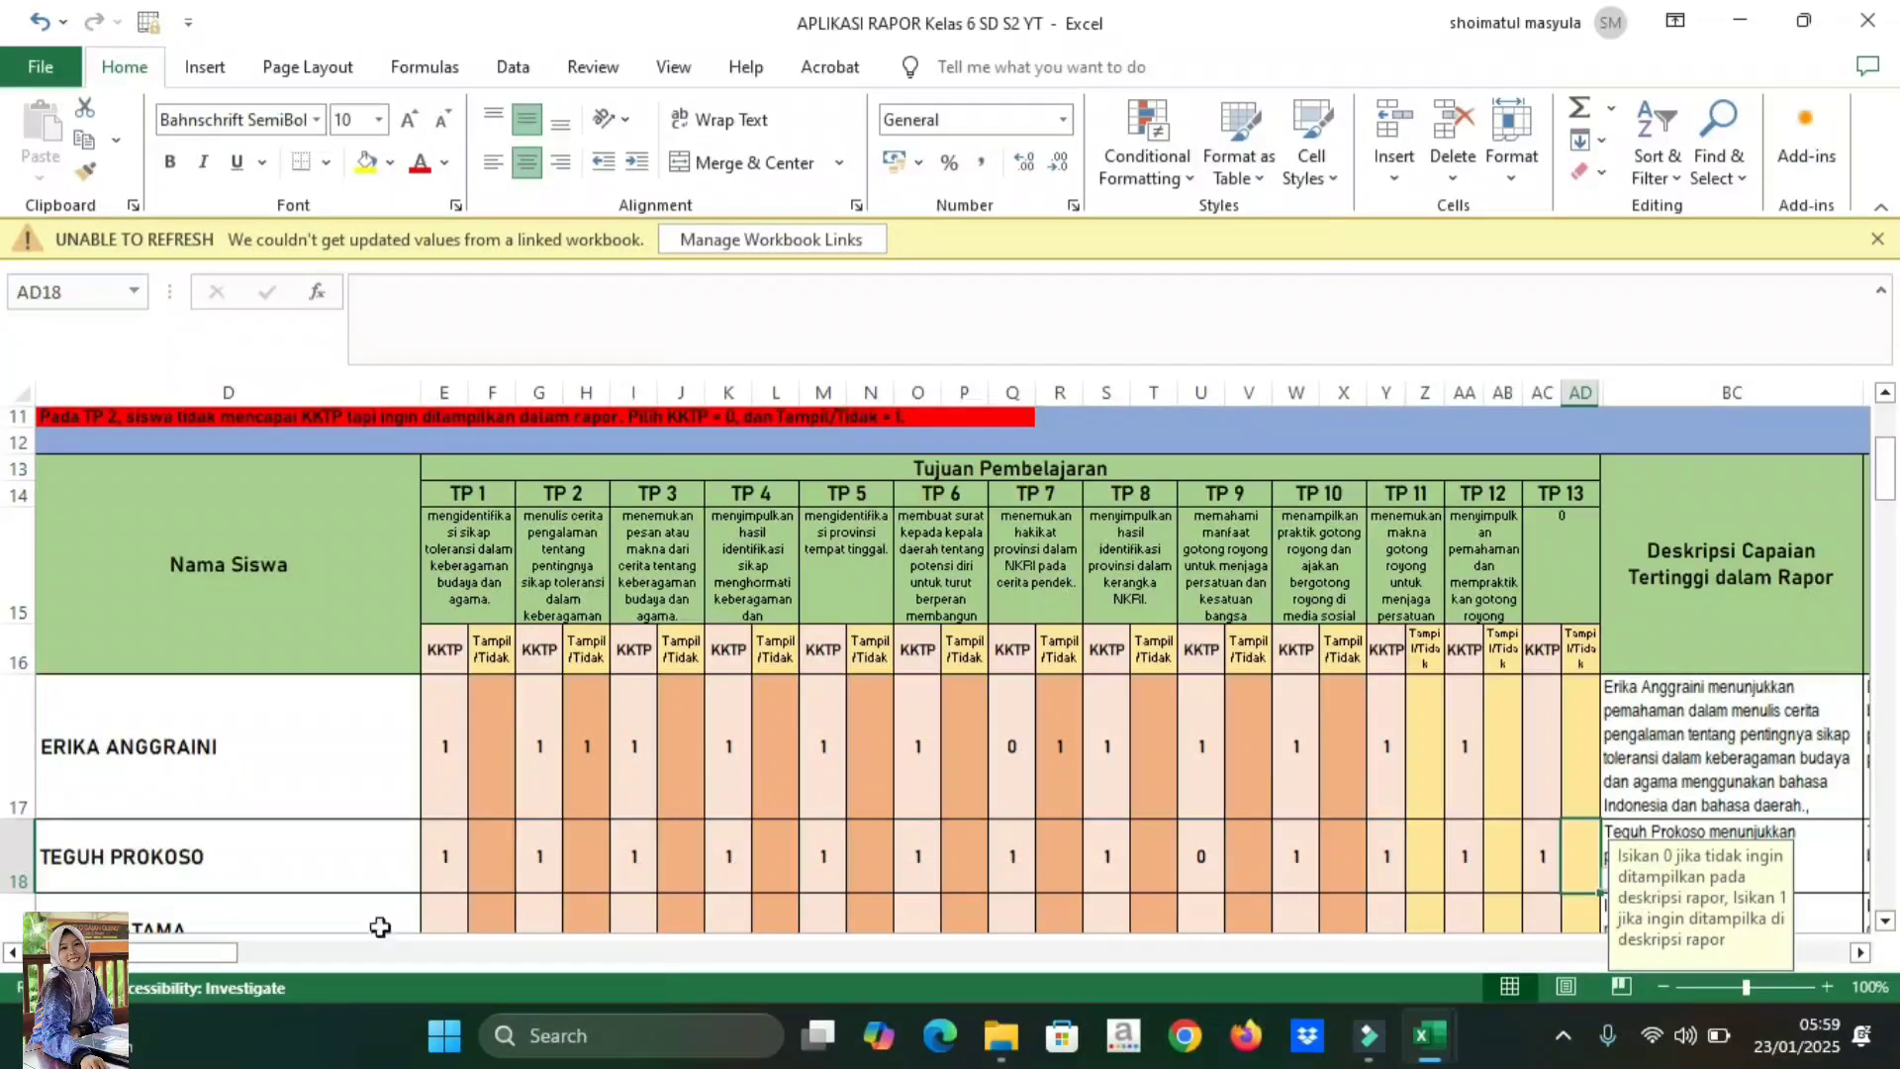
click(1550, 853)
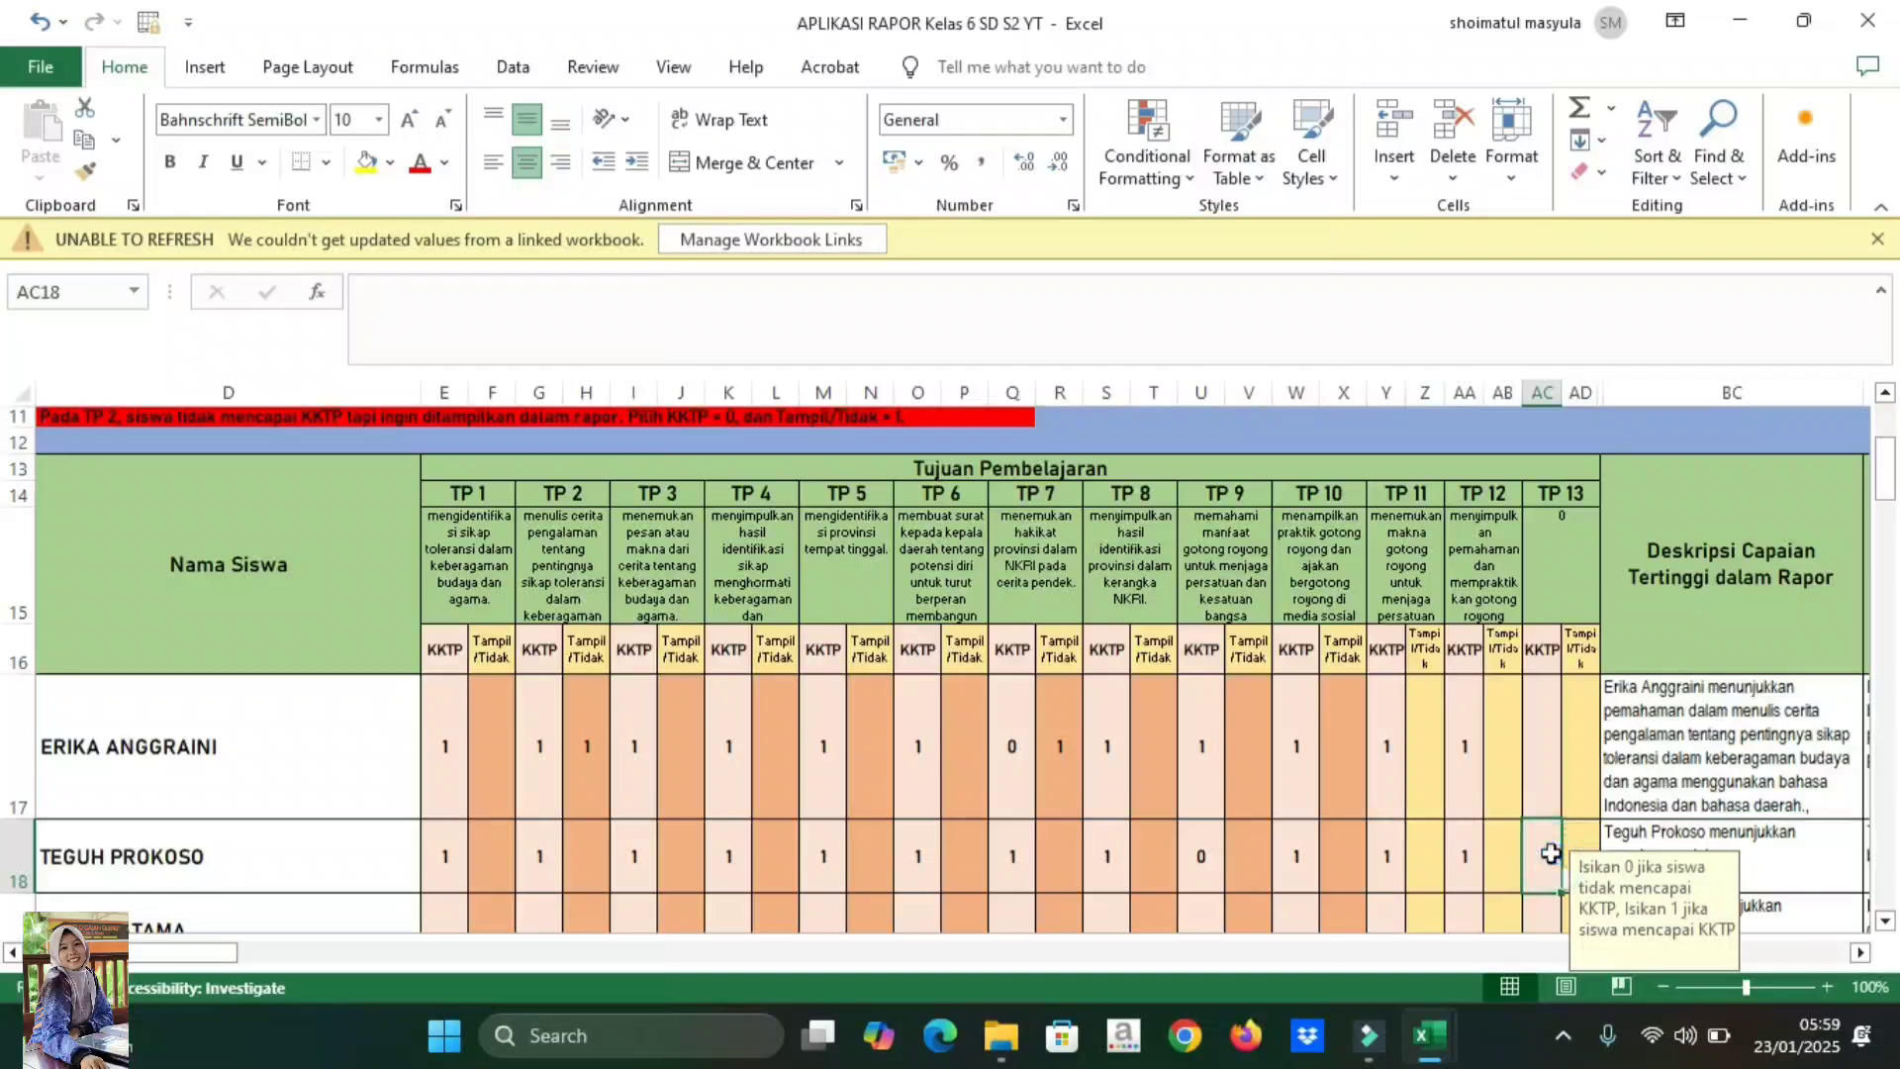
click(782, 890)
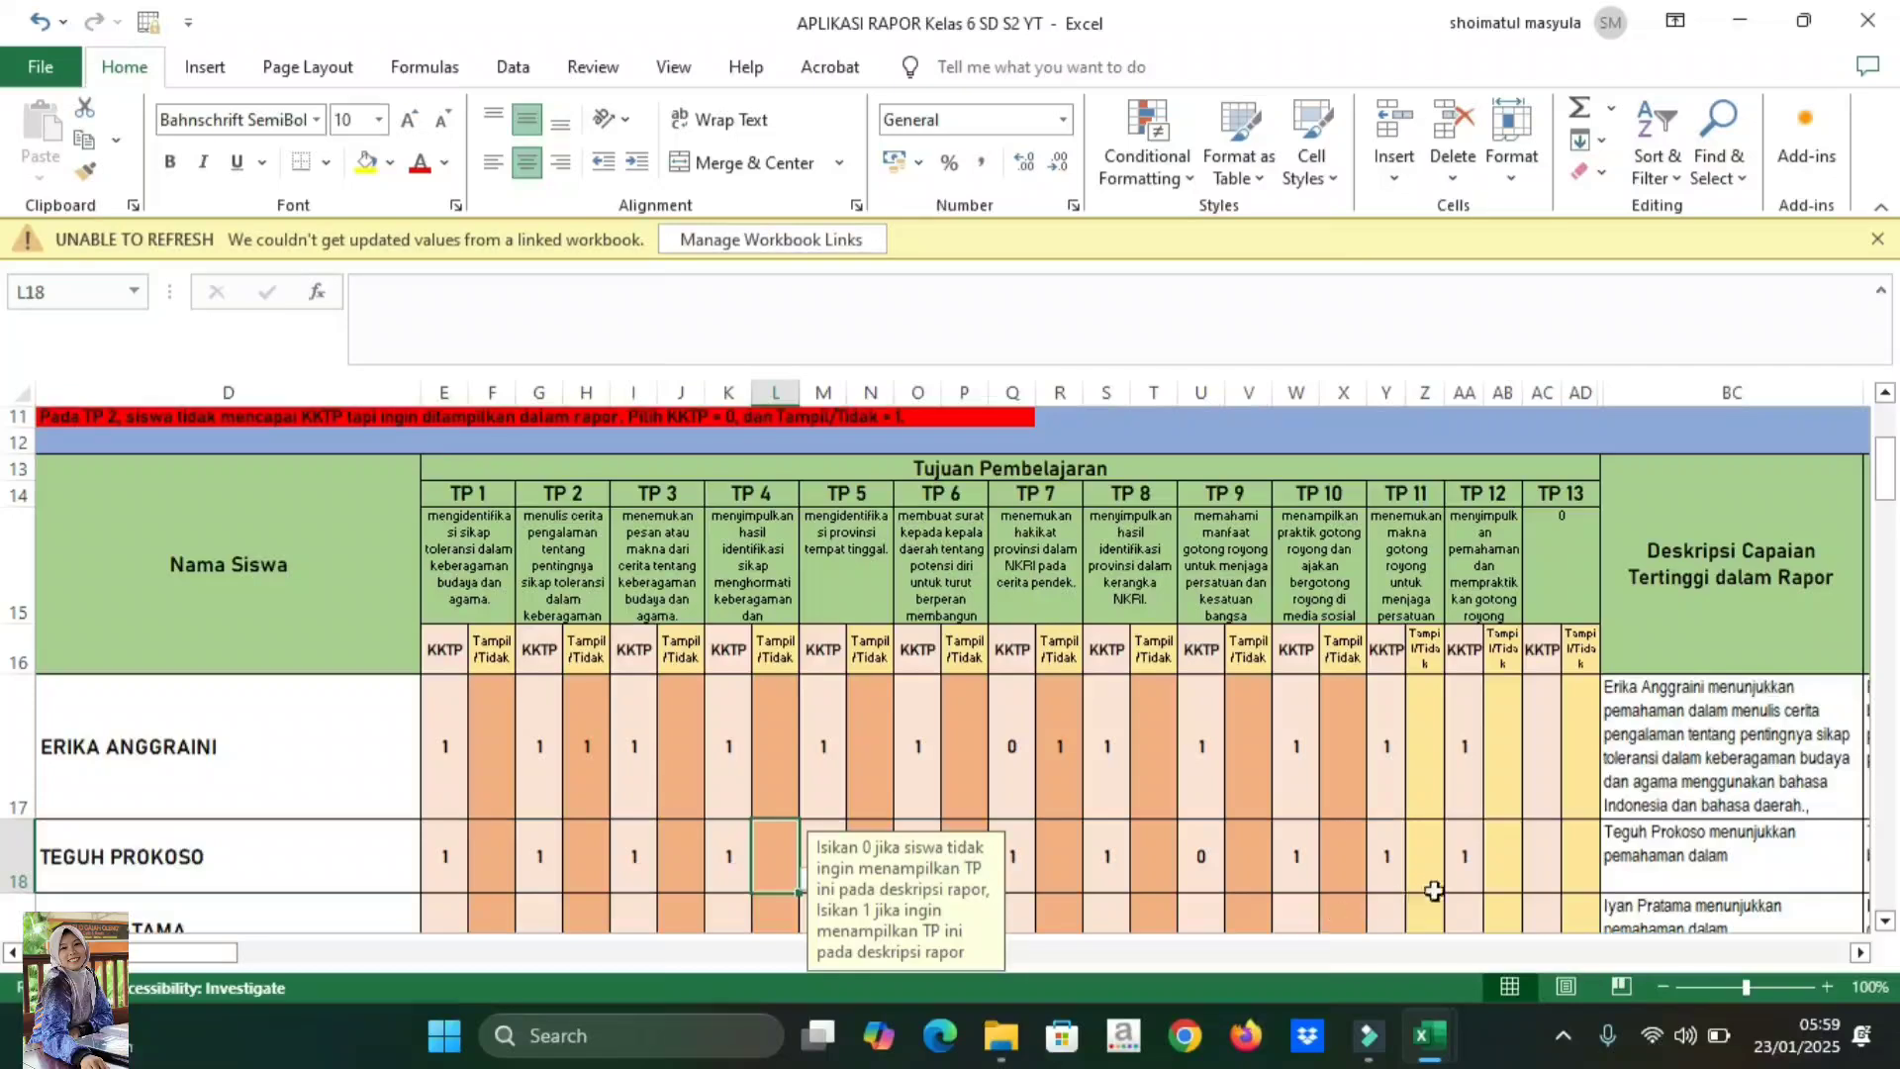
- Set the second student's TP 12 Tampil/Tidak to 1 so it feeds the Deskripsi Capaian Tertinggi
click(1505, 855)
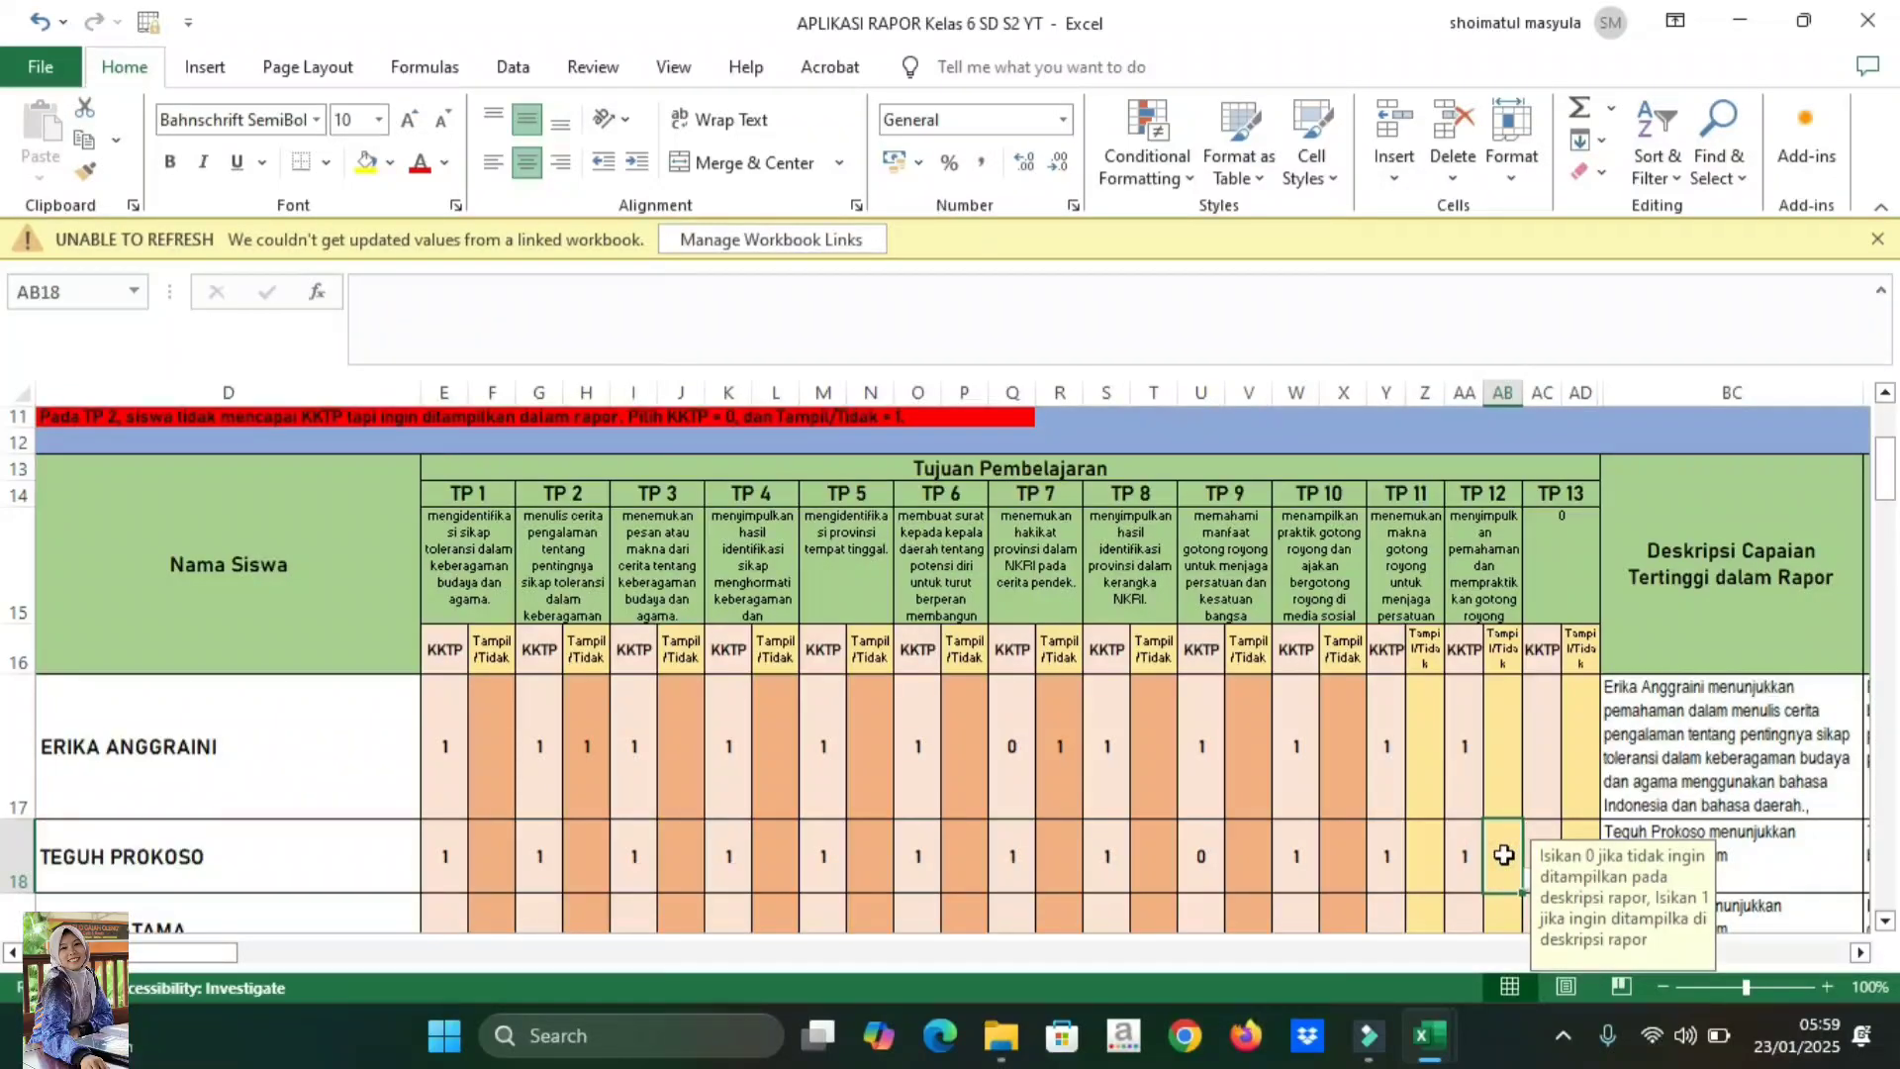
text(1)
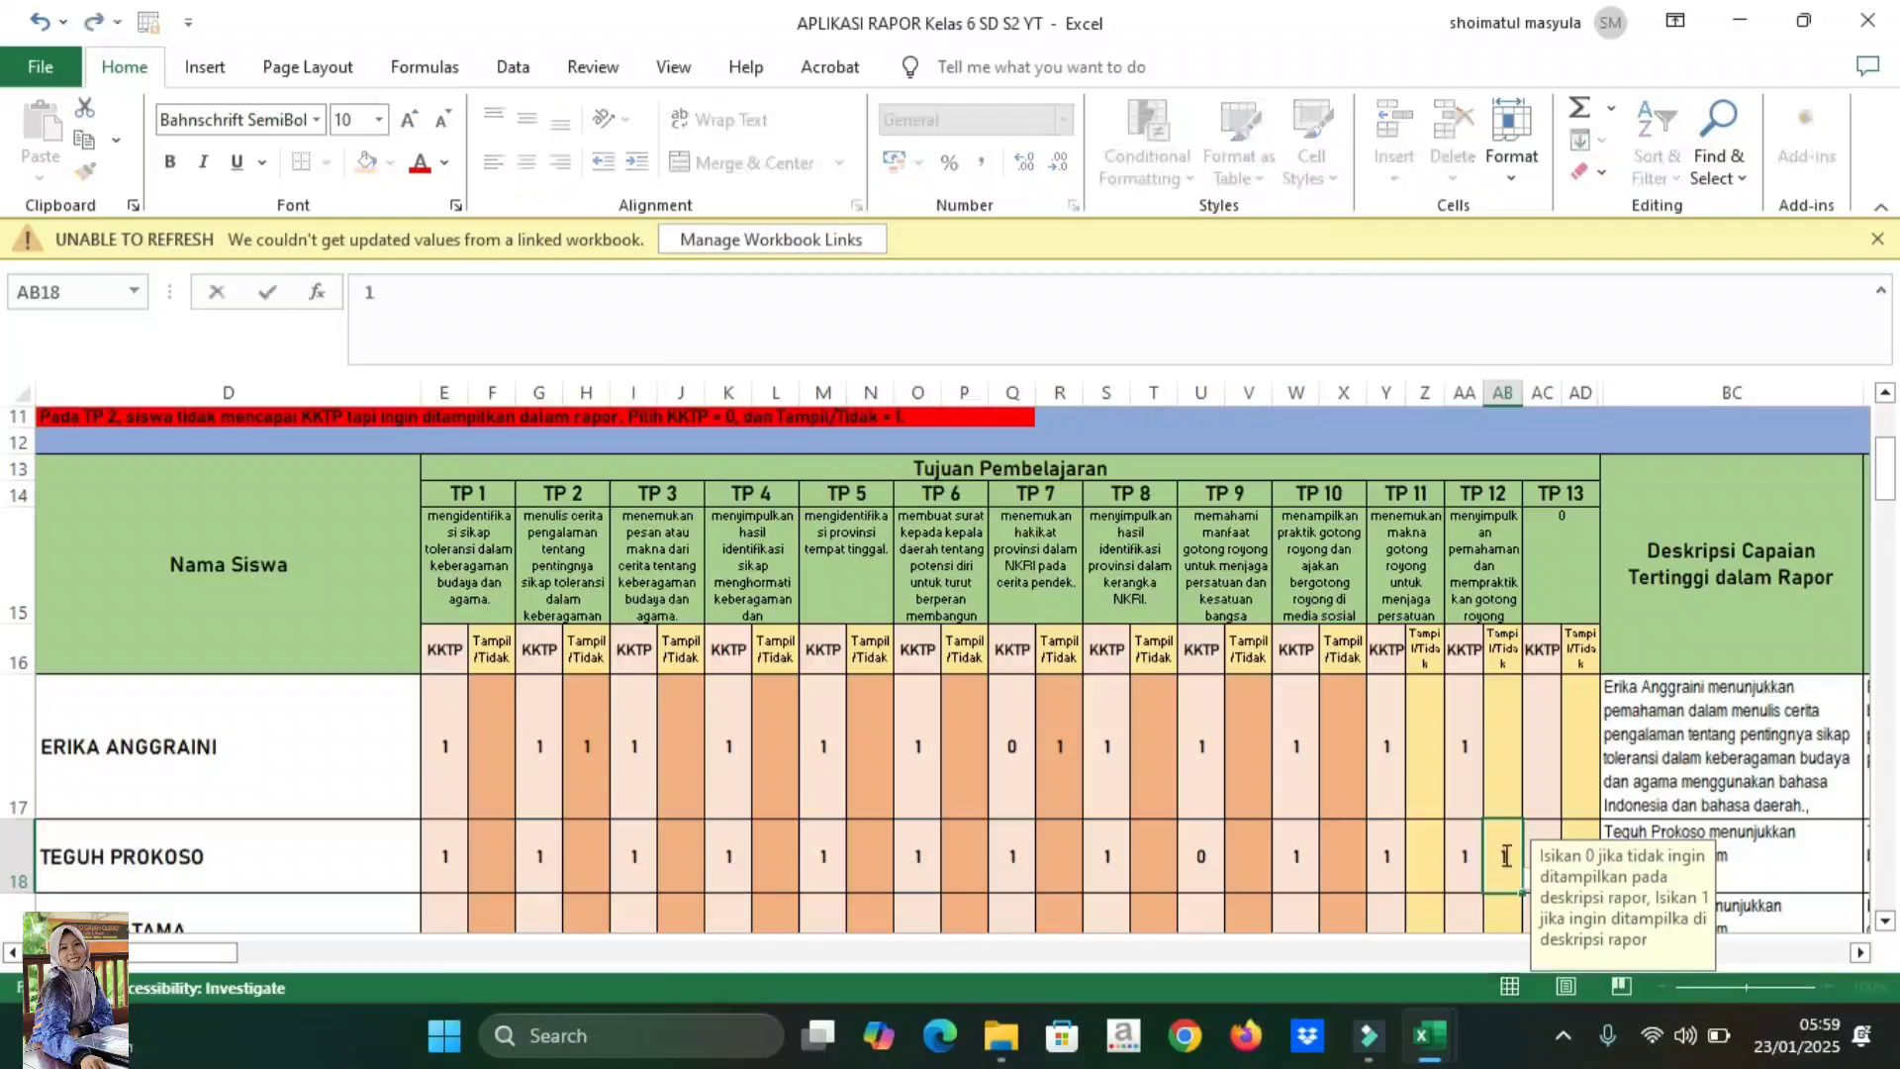
click(1529, 781)
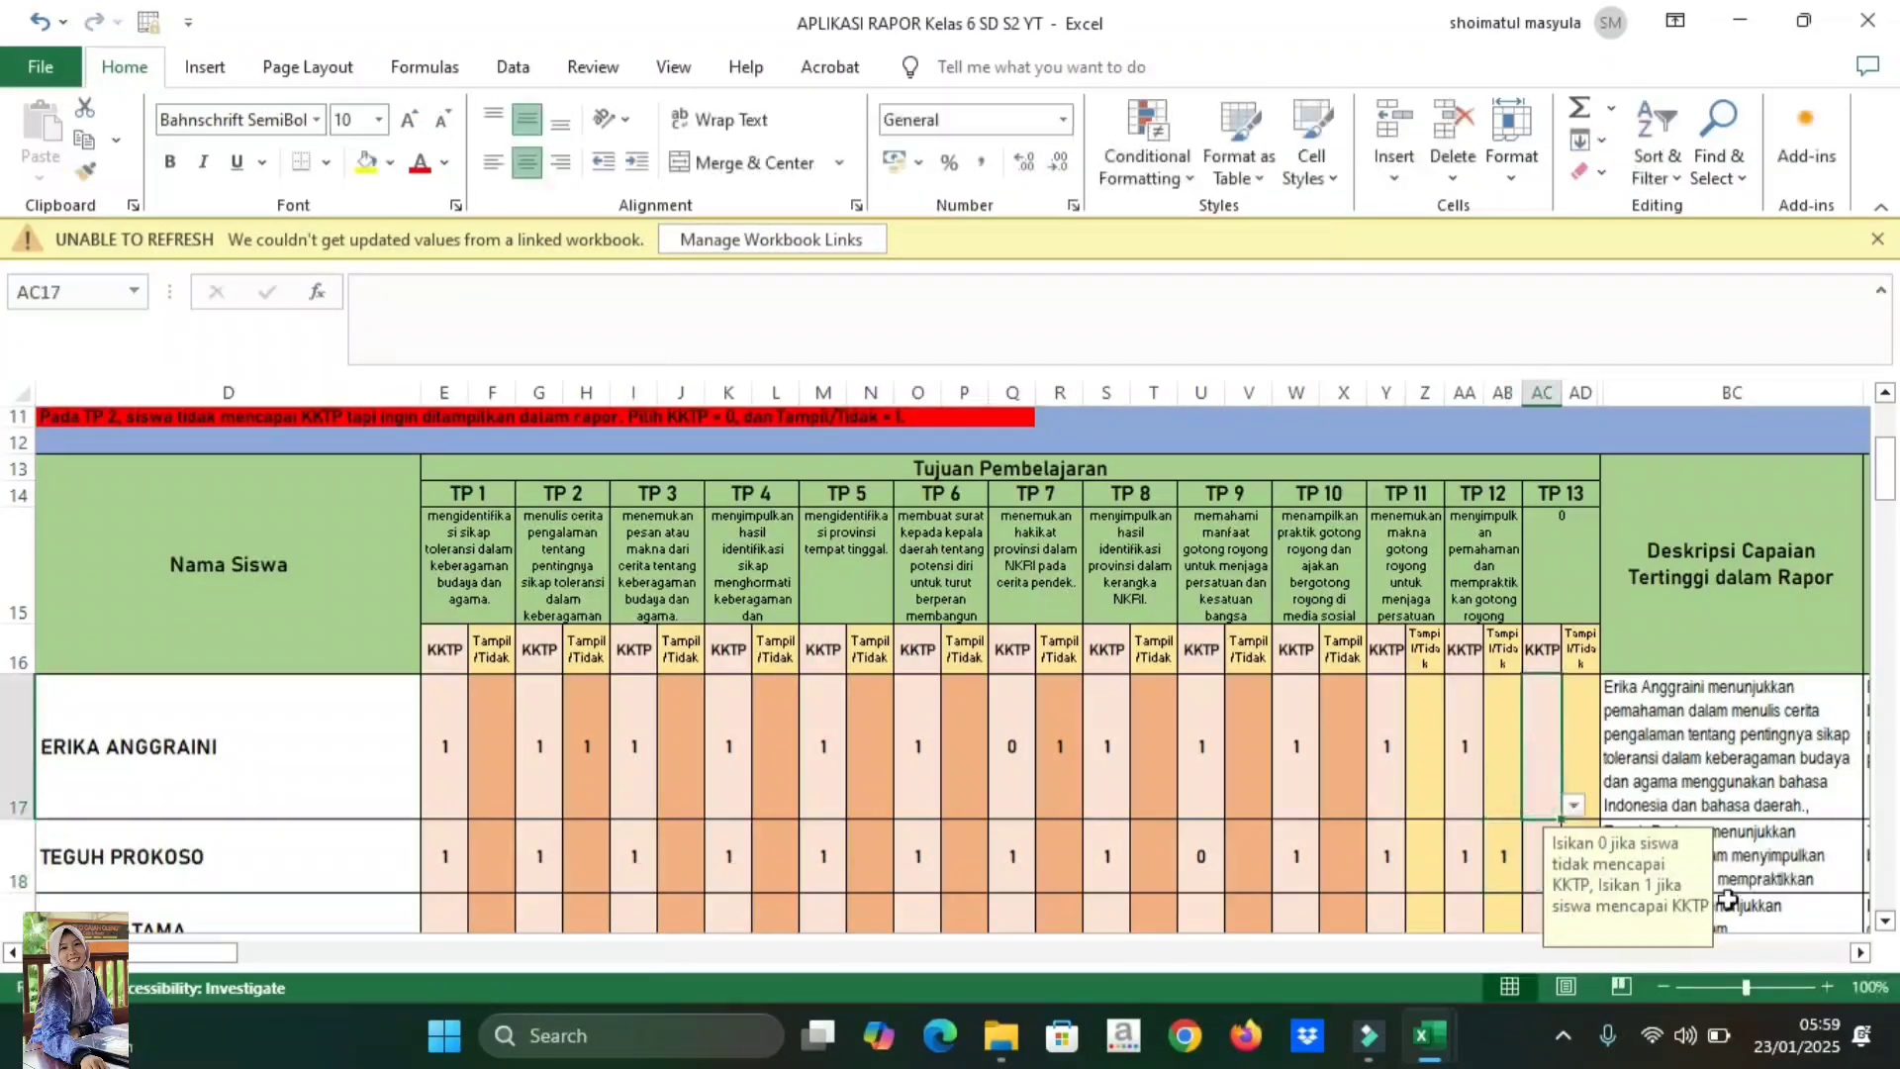
click(1792, 898)
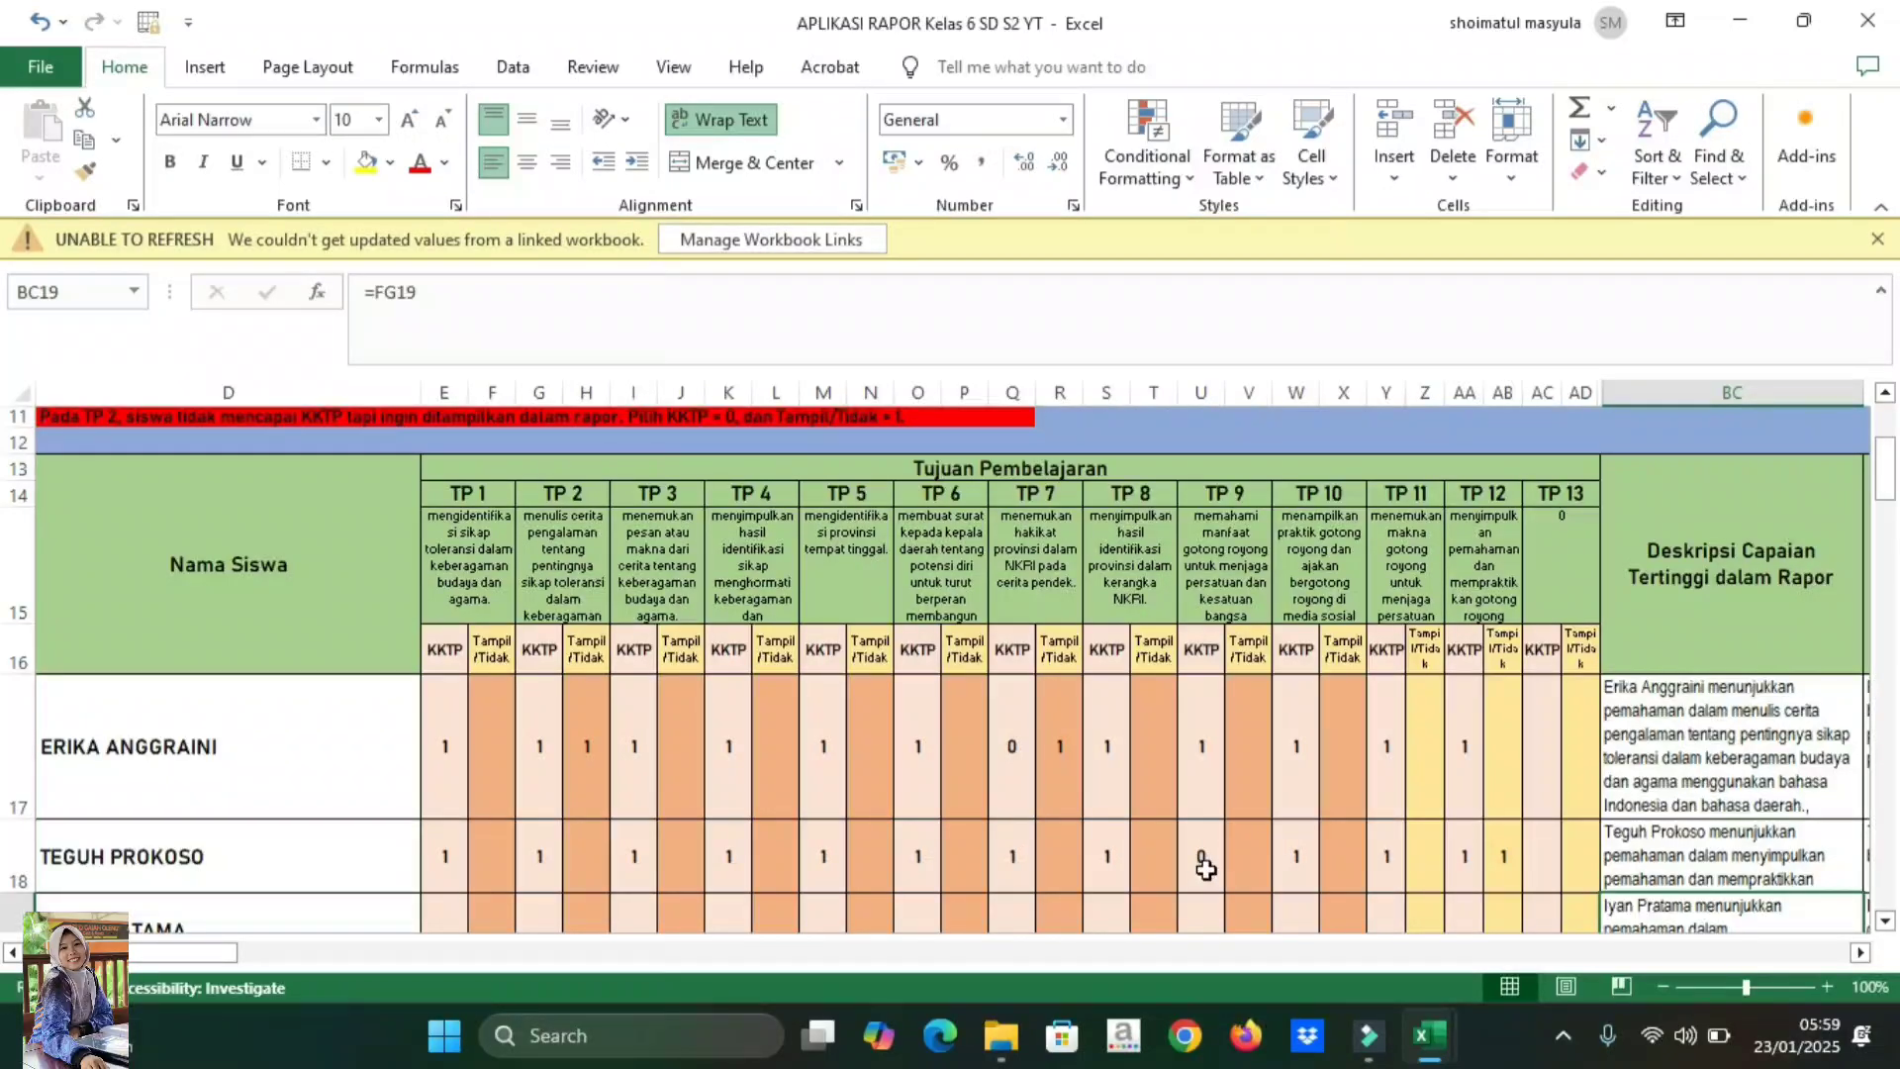
- Set the second student's TP 9 Tampil/Tidak to 1 and check the Deskripsi Capaian Tertinggi and Terendah columns
click(1253, 859)
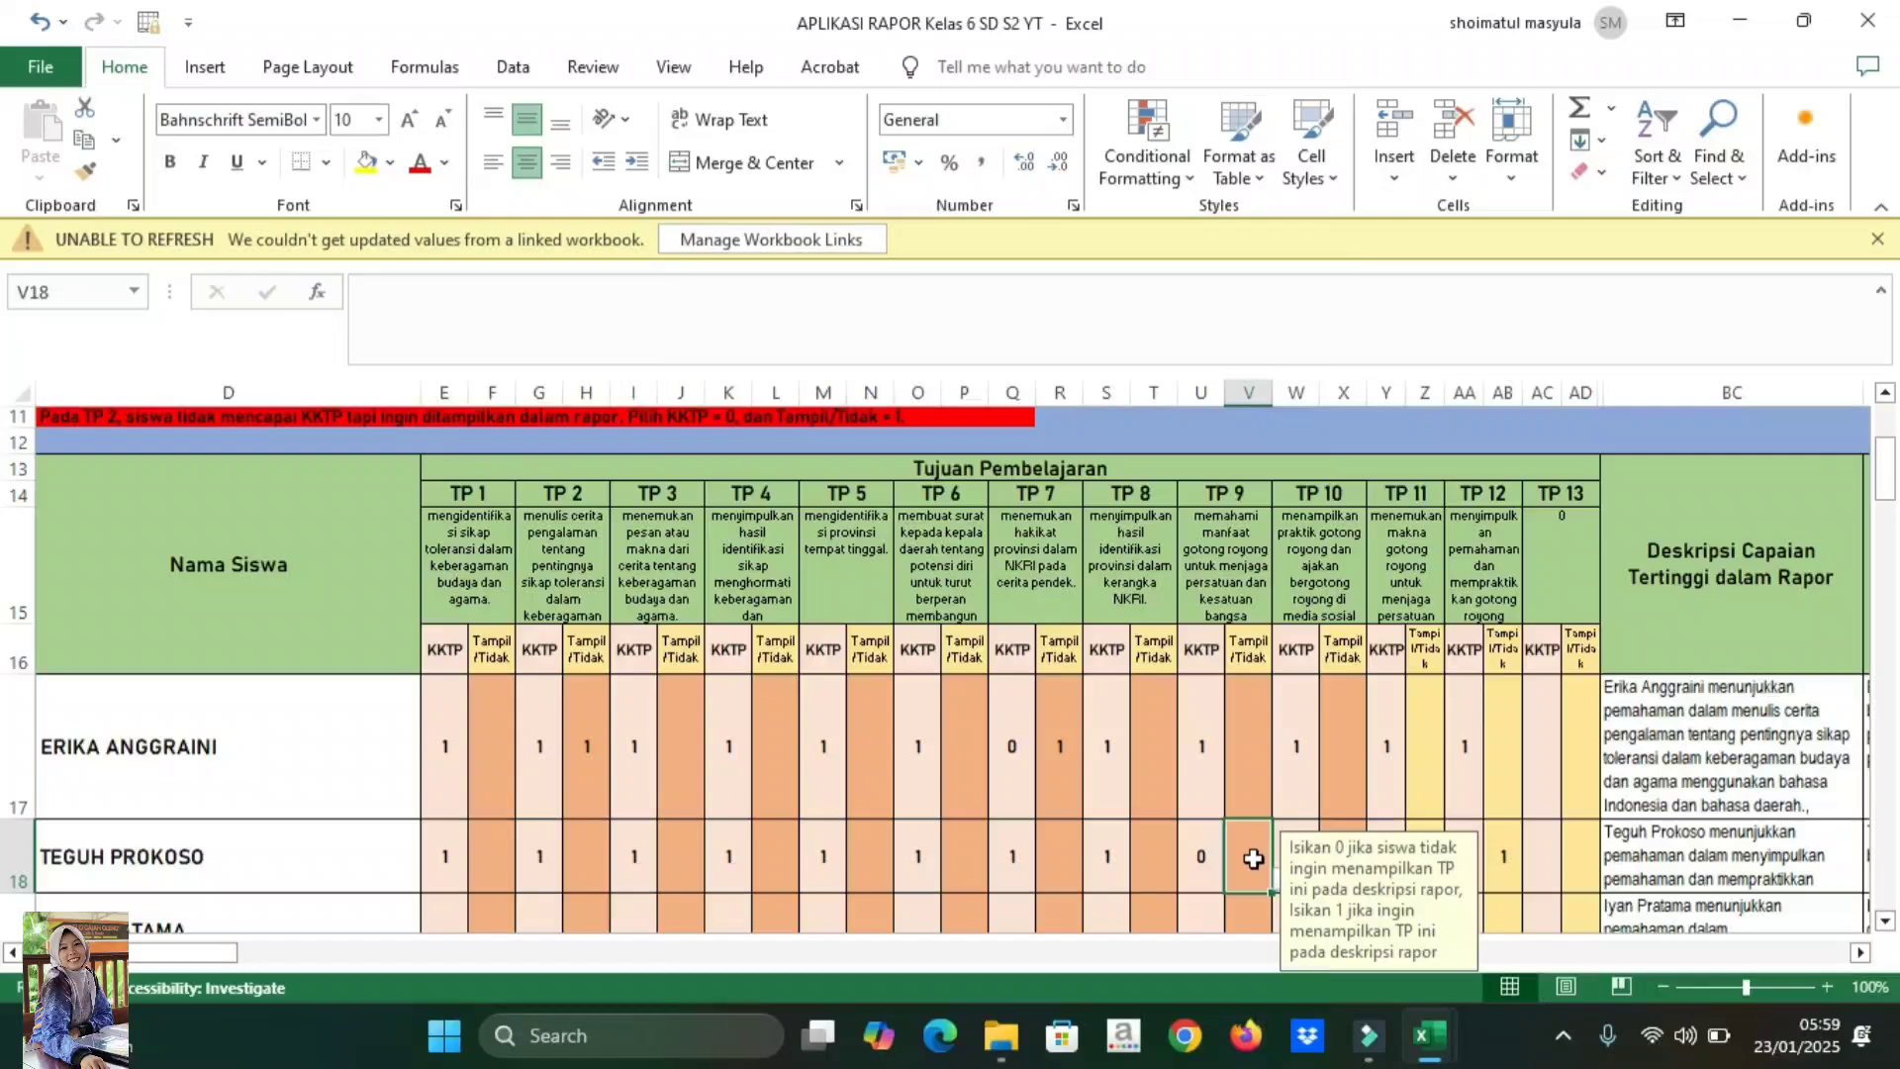
text(1)
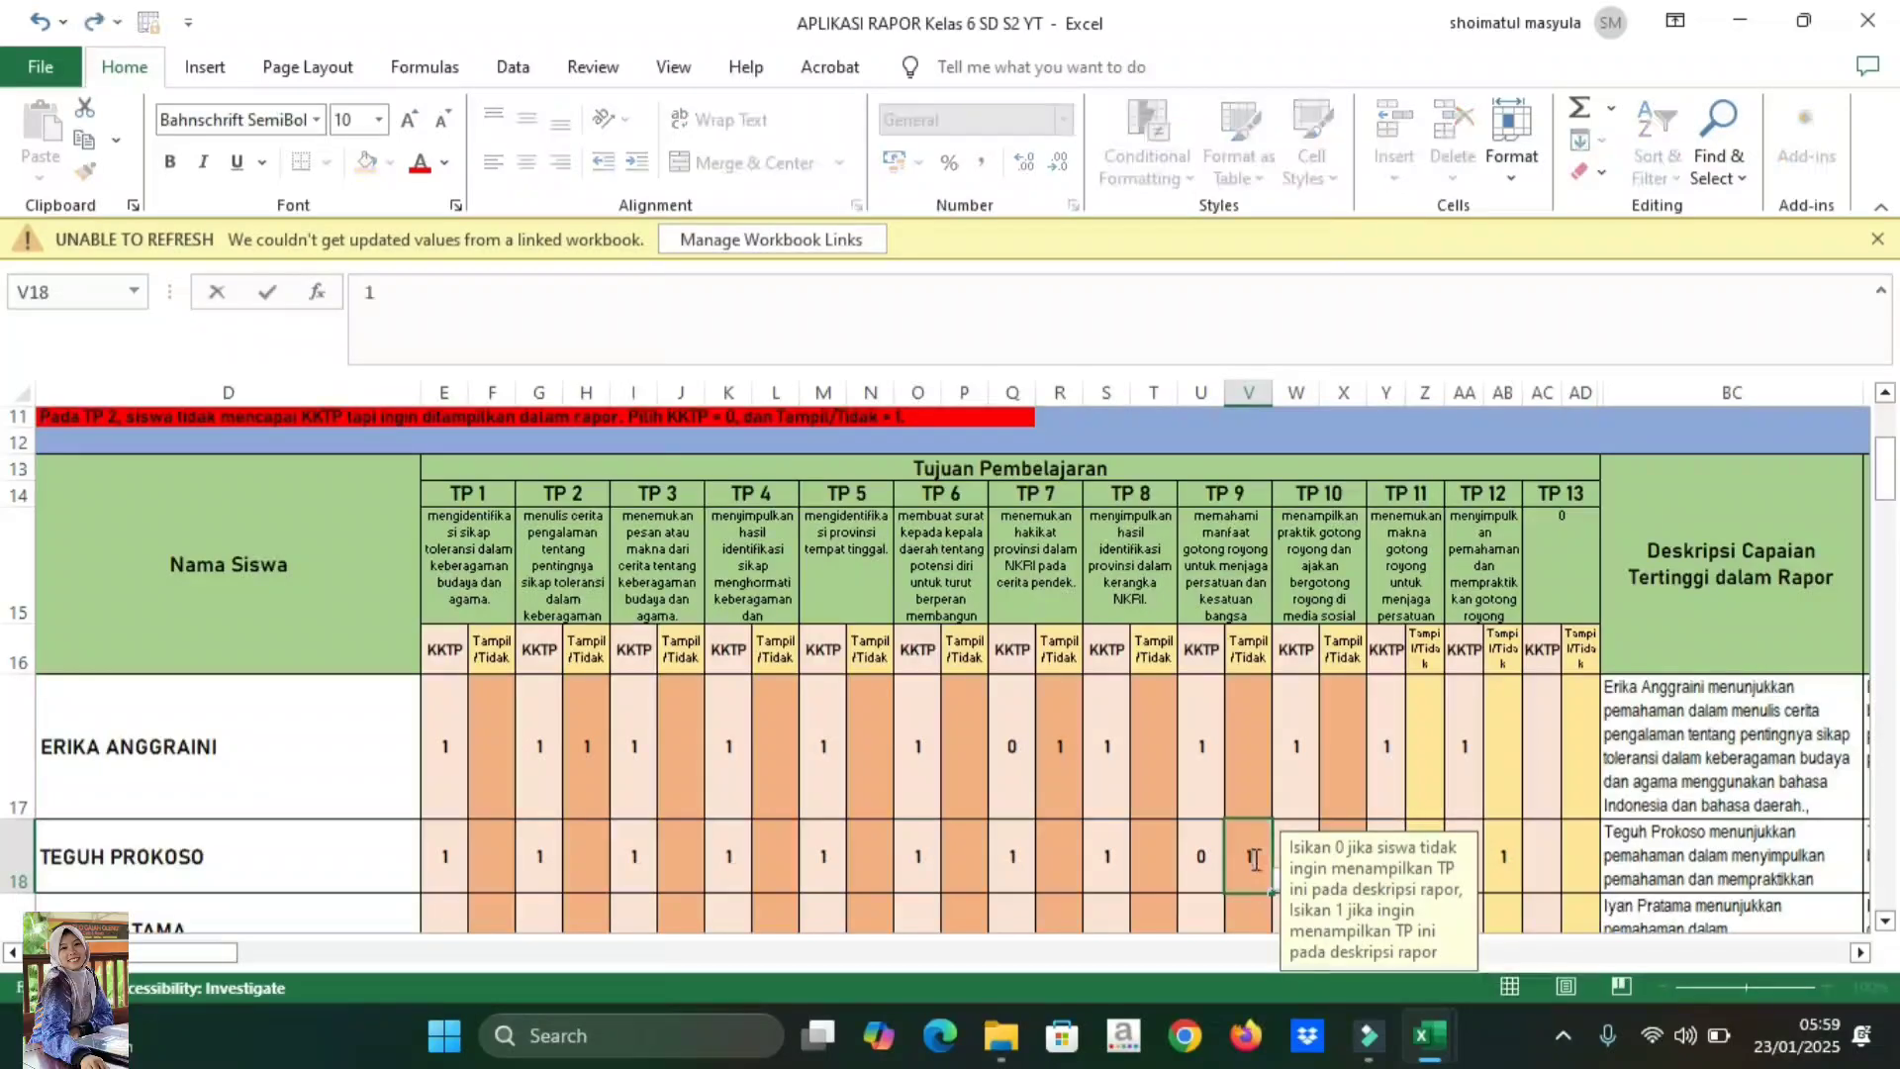
click(1719, 862)
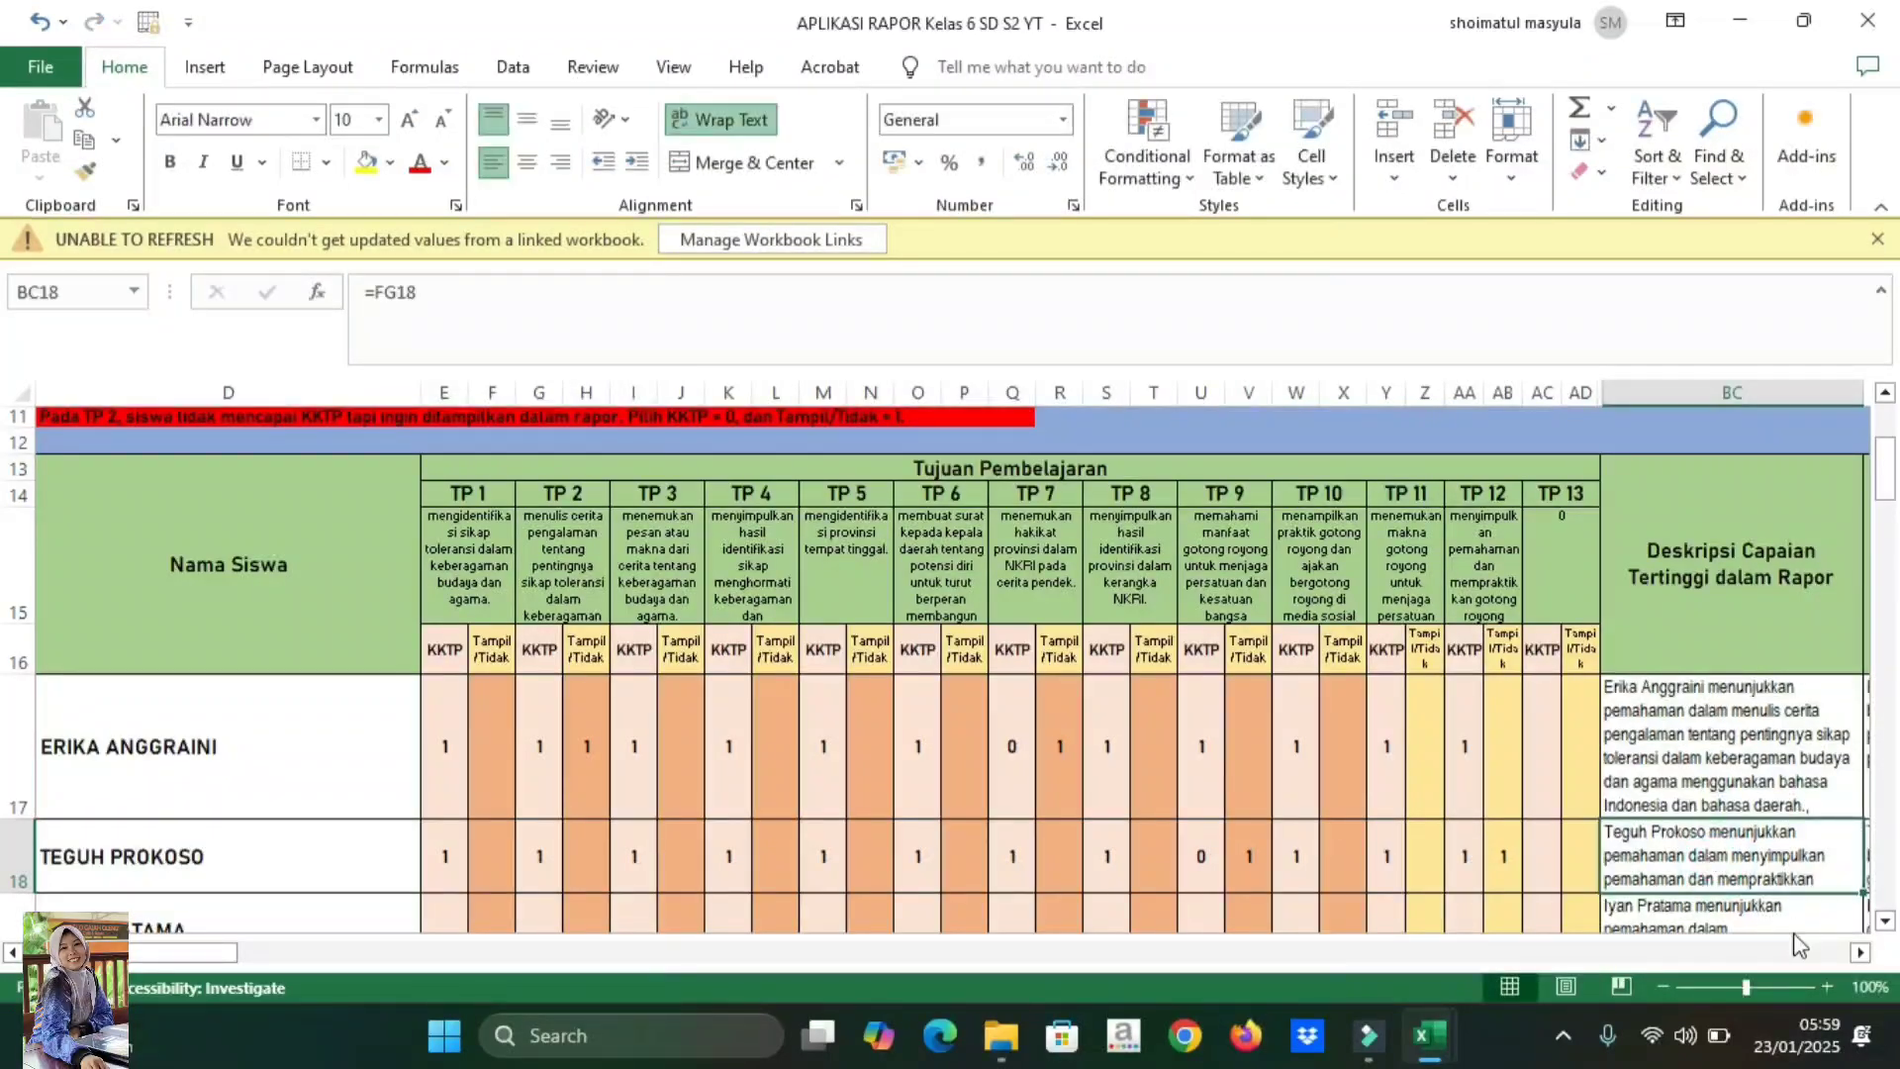
click(1859, 953)
click(1859, 953)
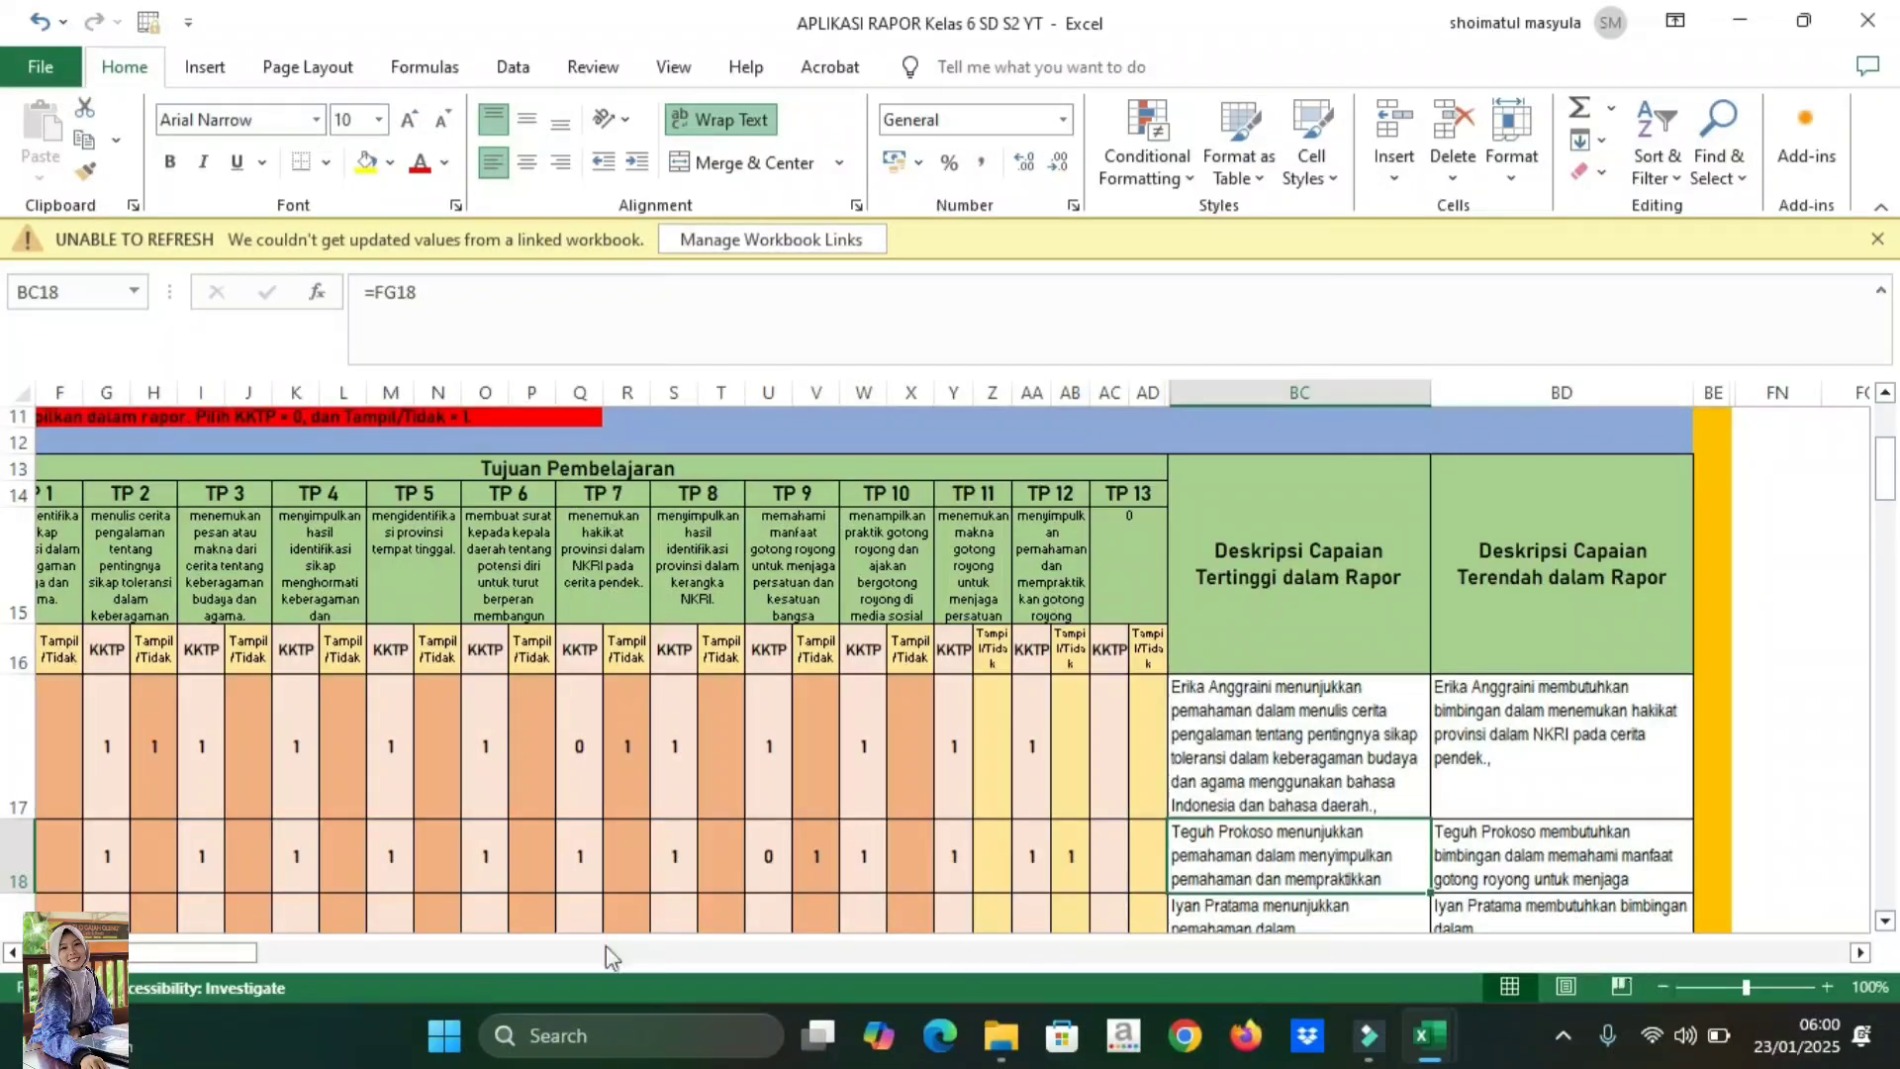
- Go back through the ASESMEN FORMATIF list to the main menu and open the Asesmen Sumatif sheet for Pendidikan Agama dan Budi Pekerti
drag(171, 955, 163, 960)
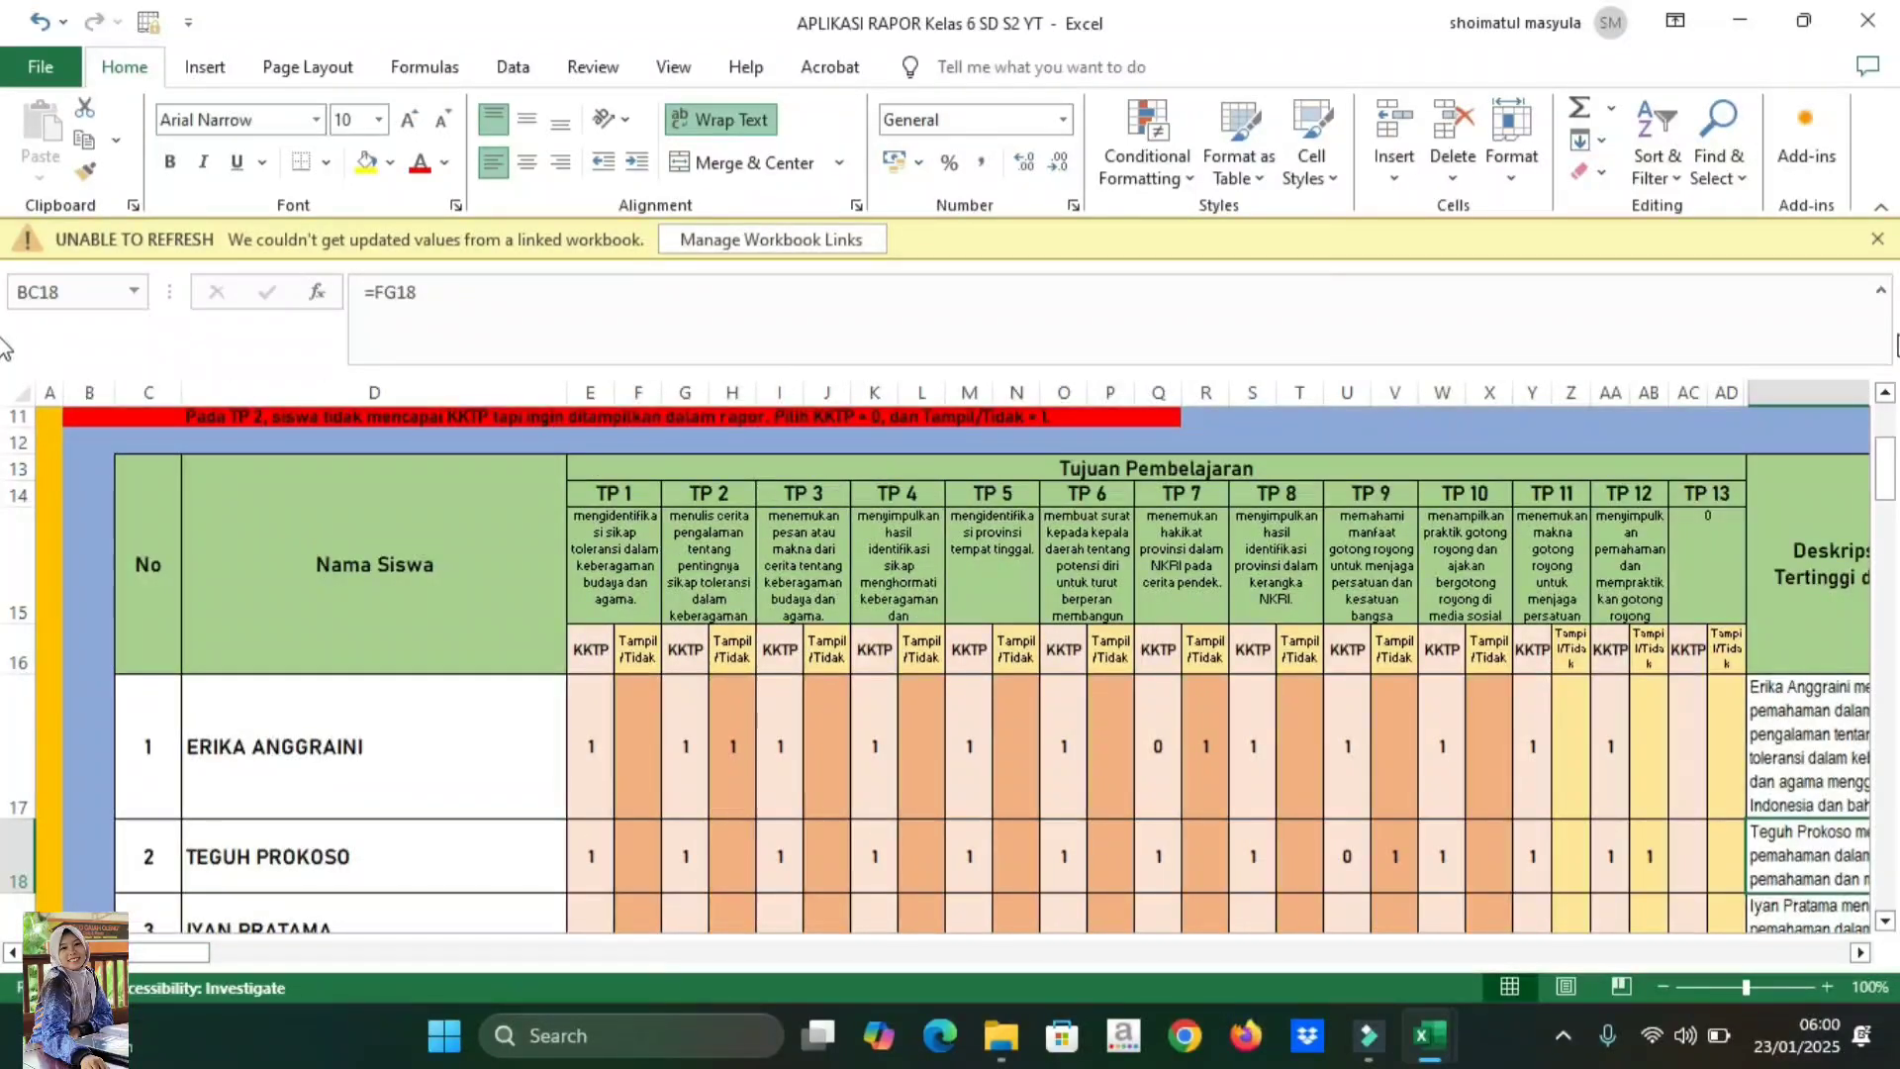
click(1886, 393)
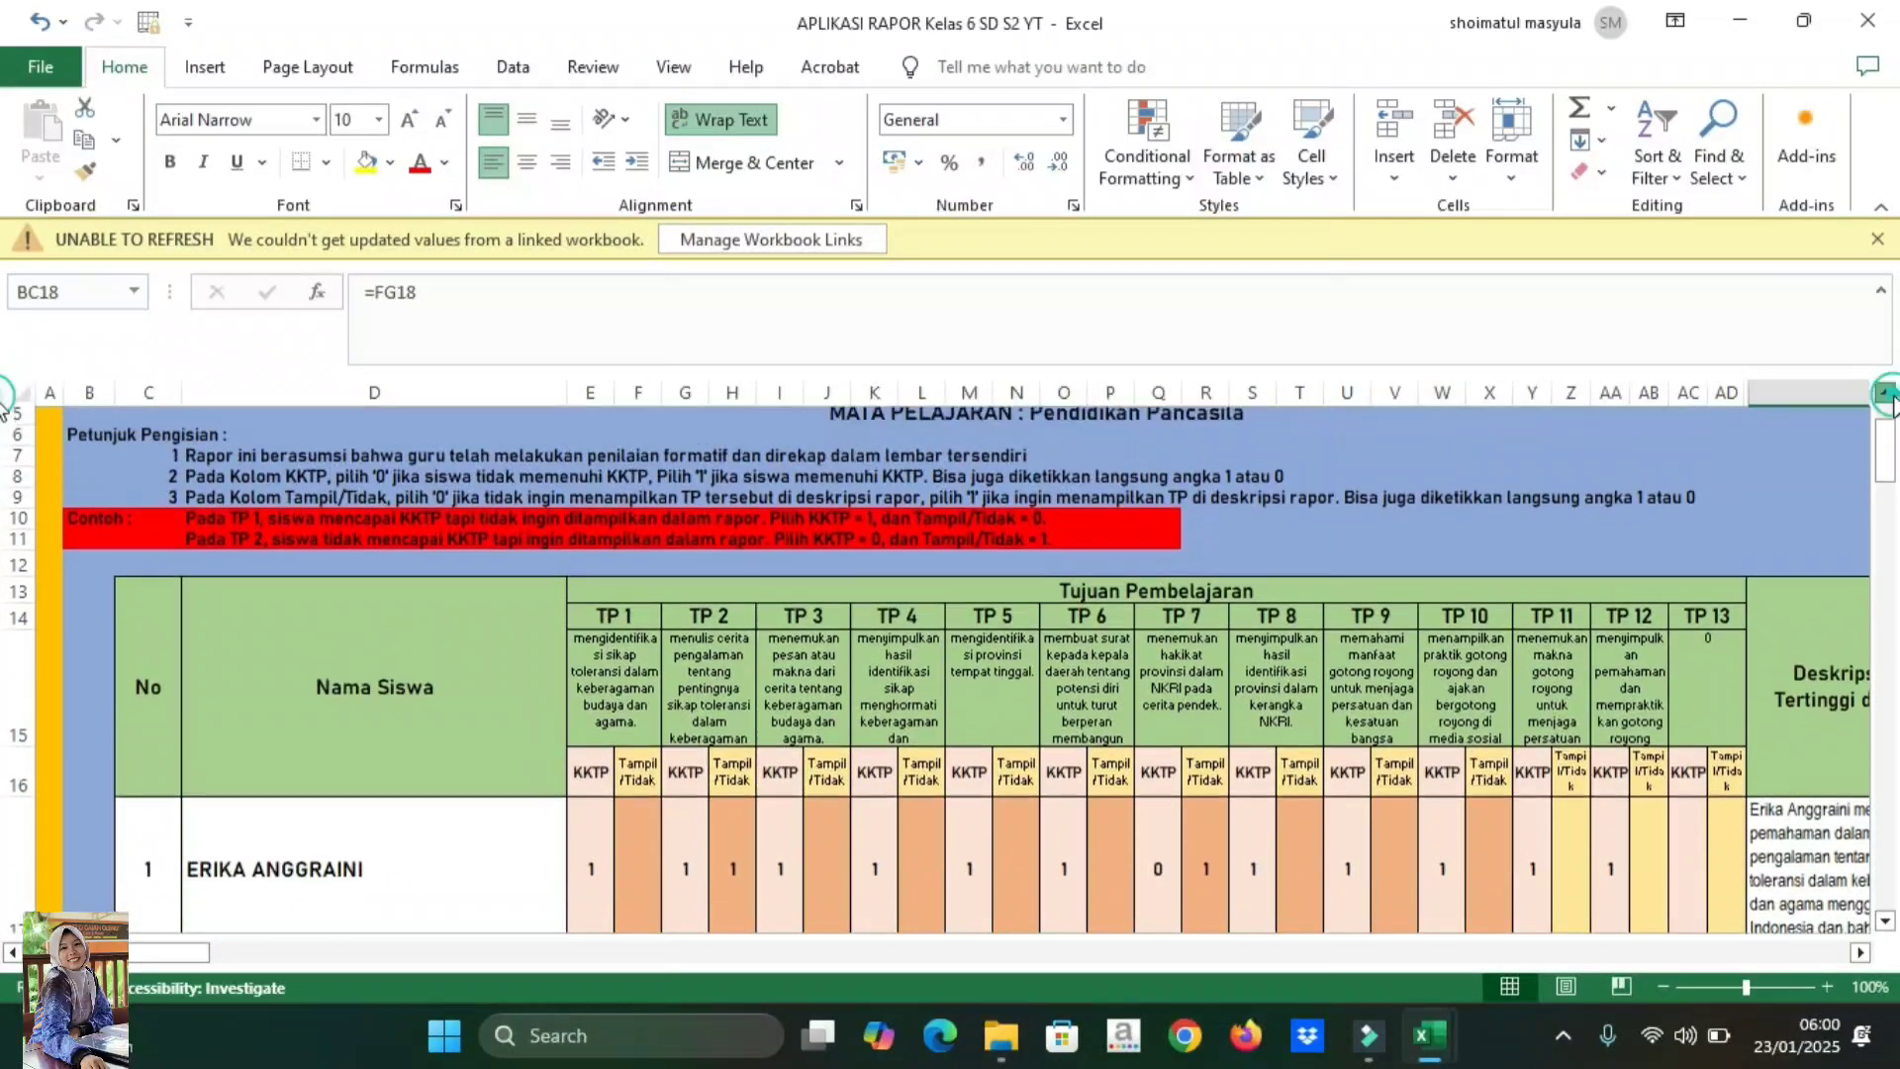
click(1885, 393)
click(1794, 485)
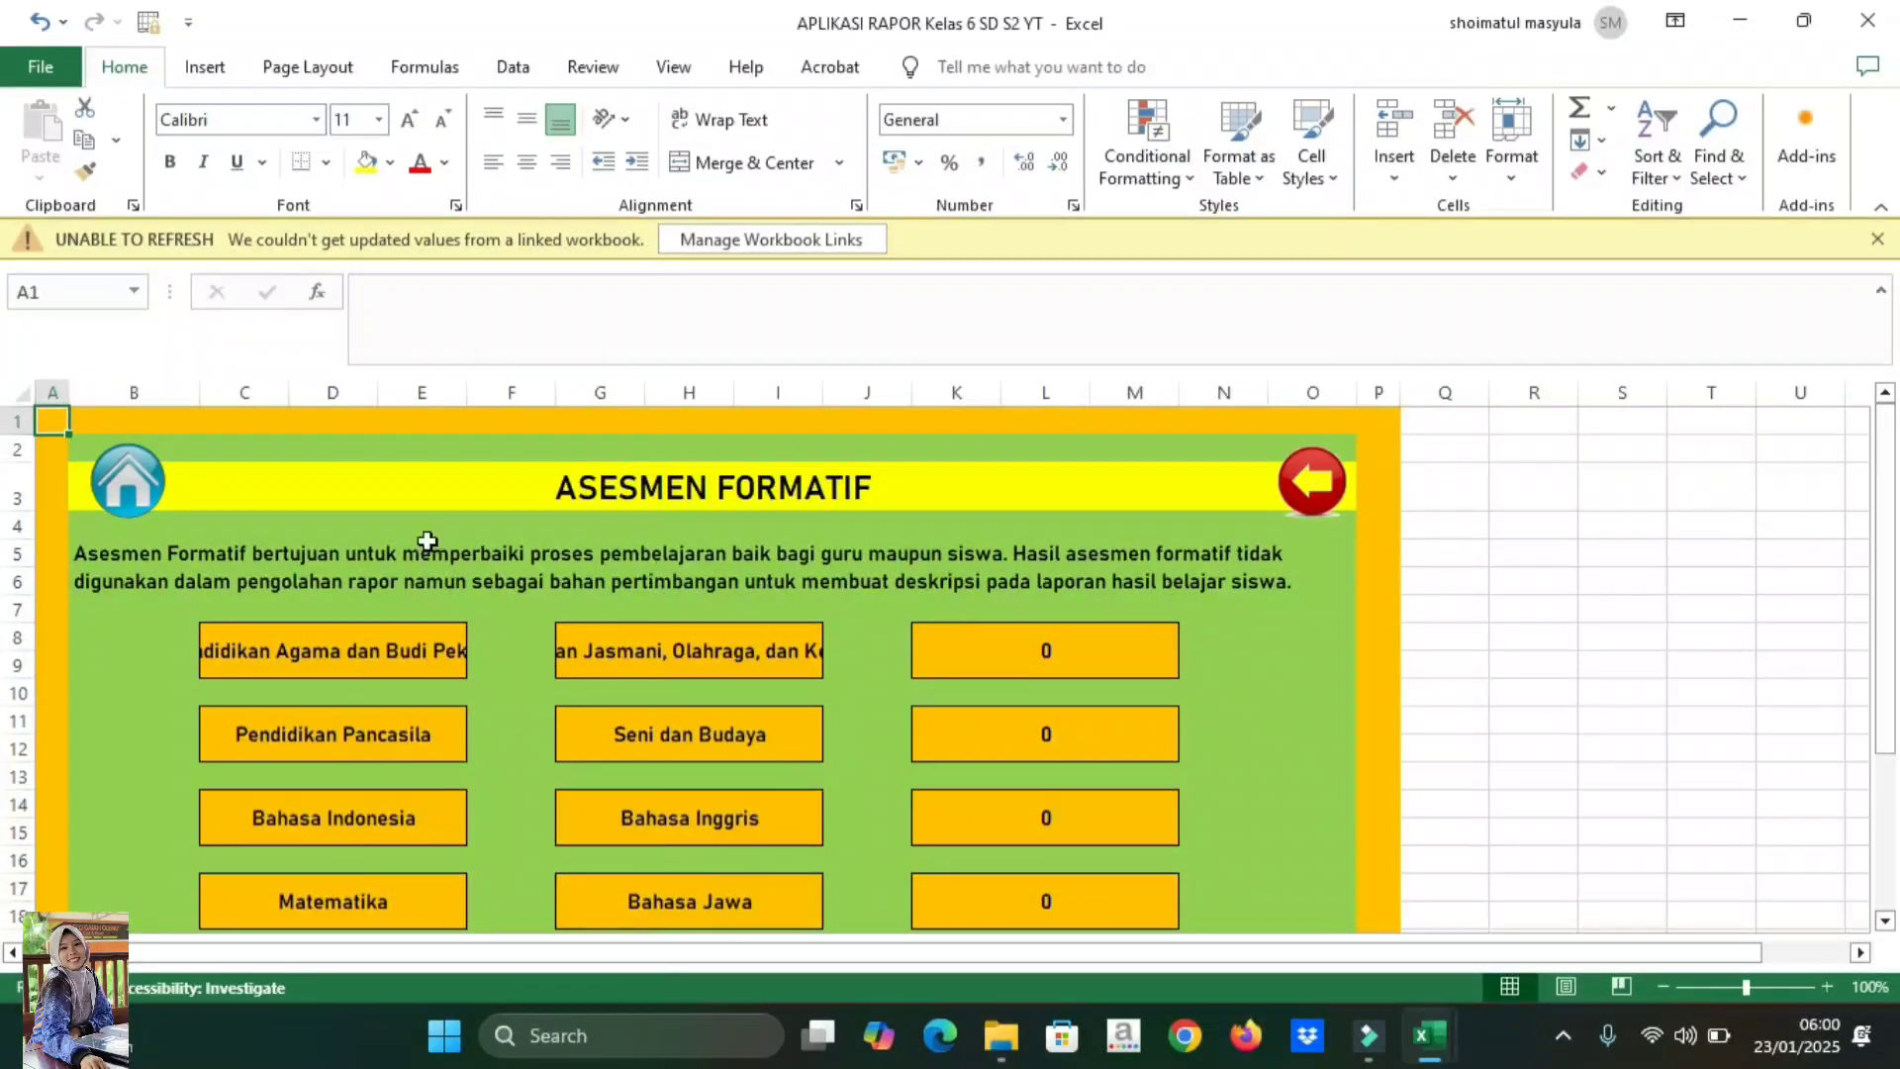
click(139, 491)
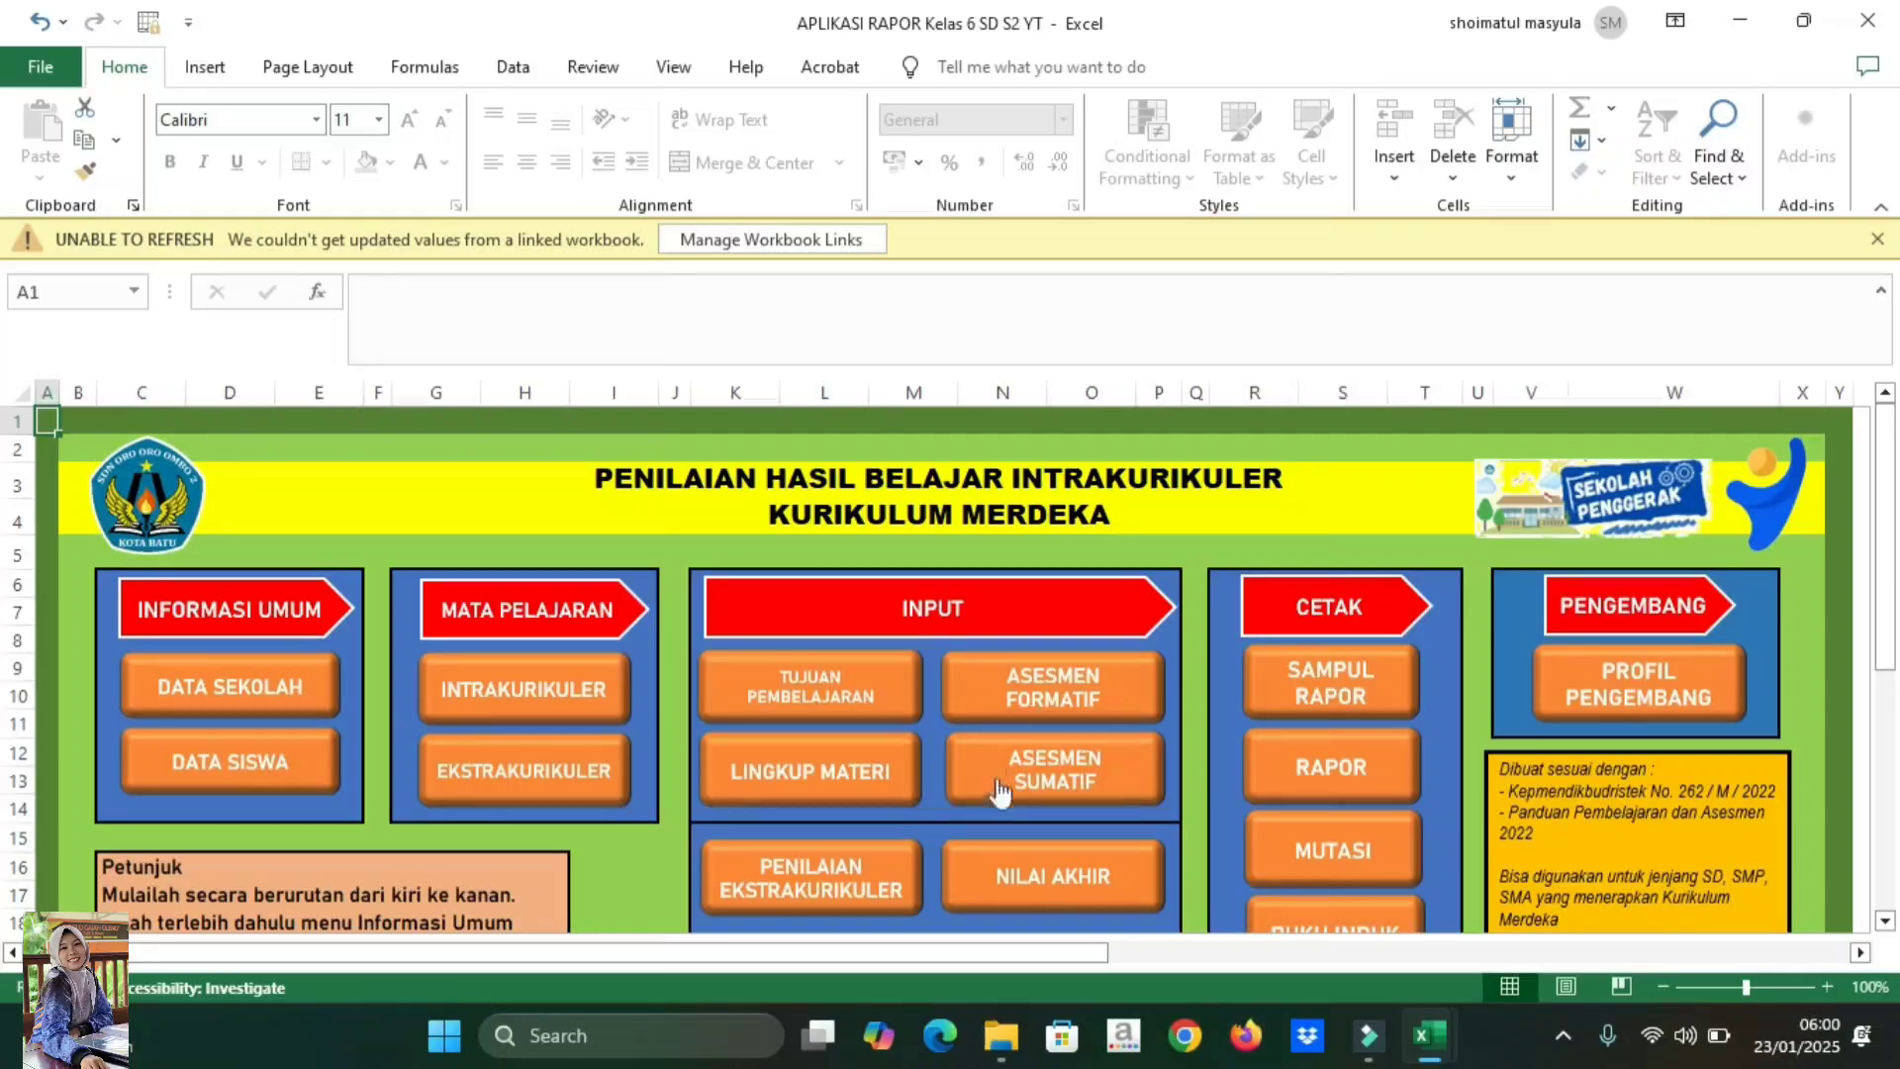
click(1056, 782)
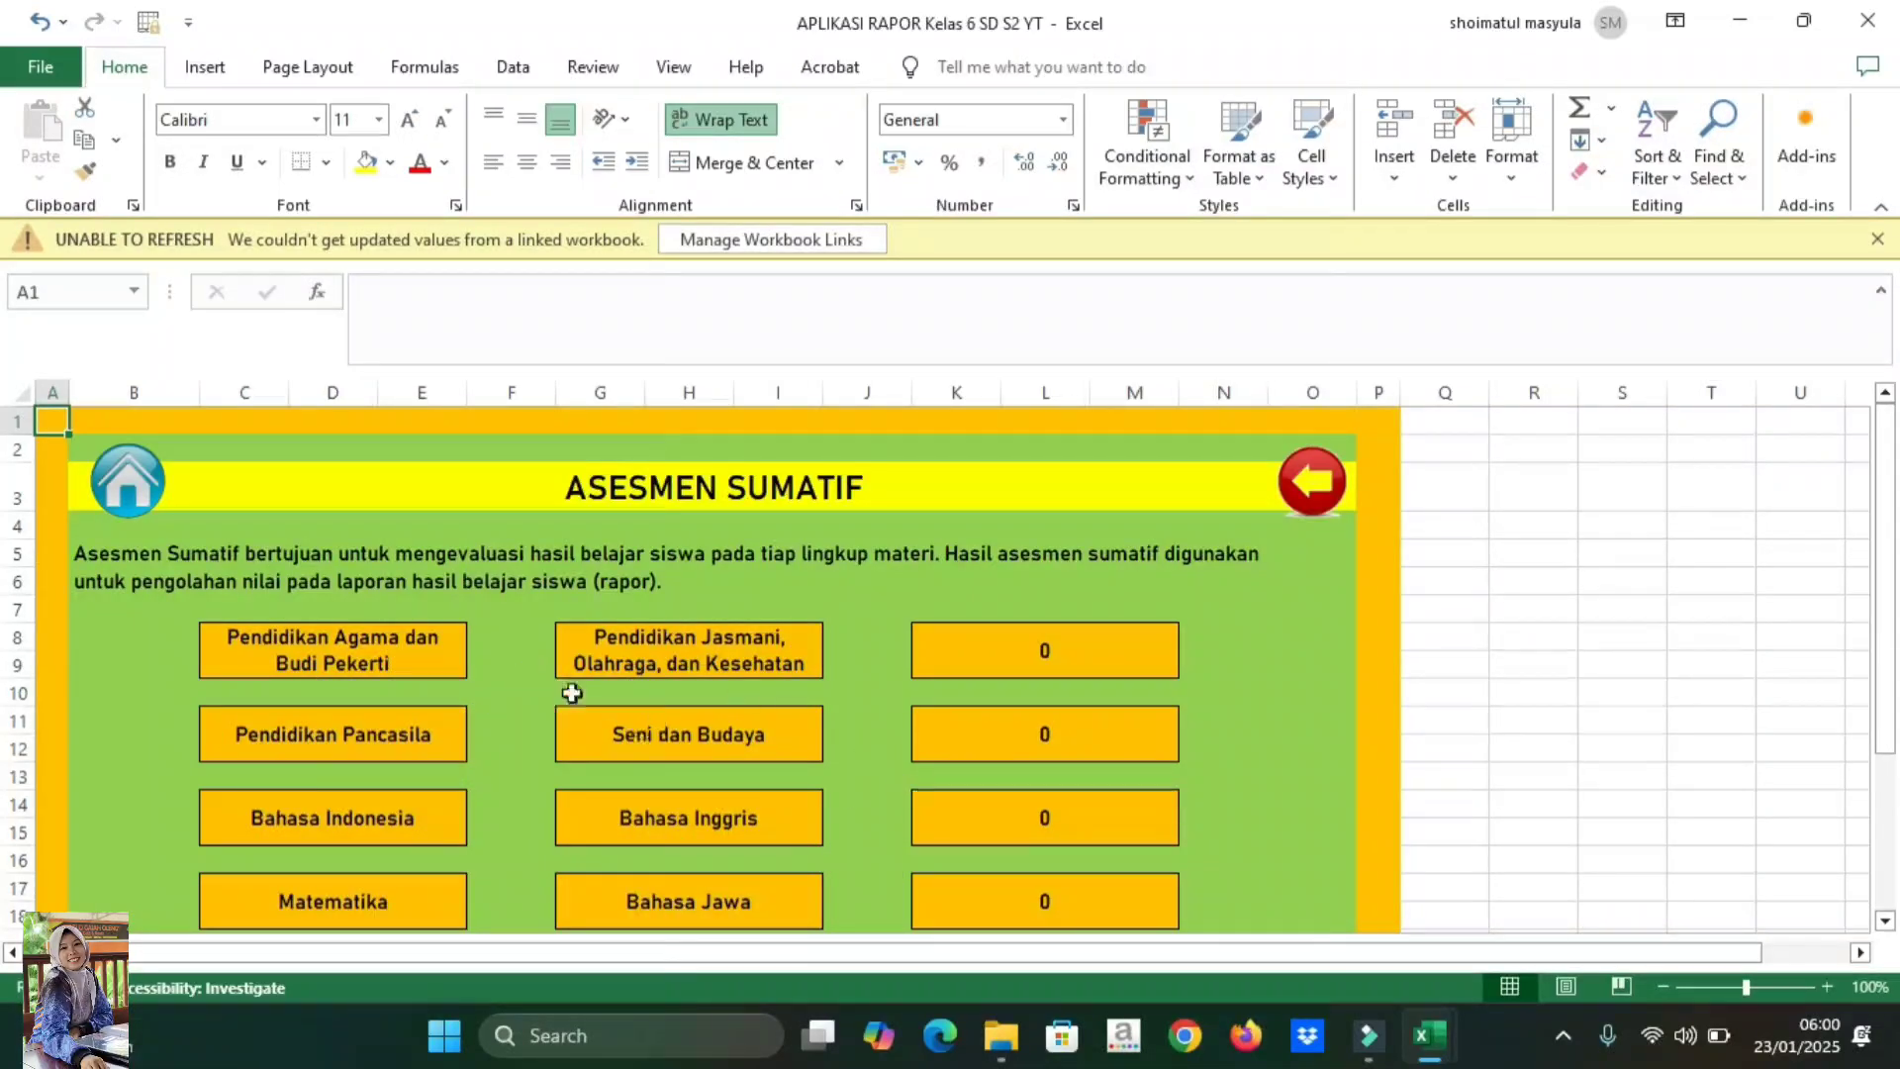
click(347, 658)
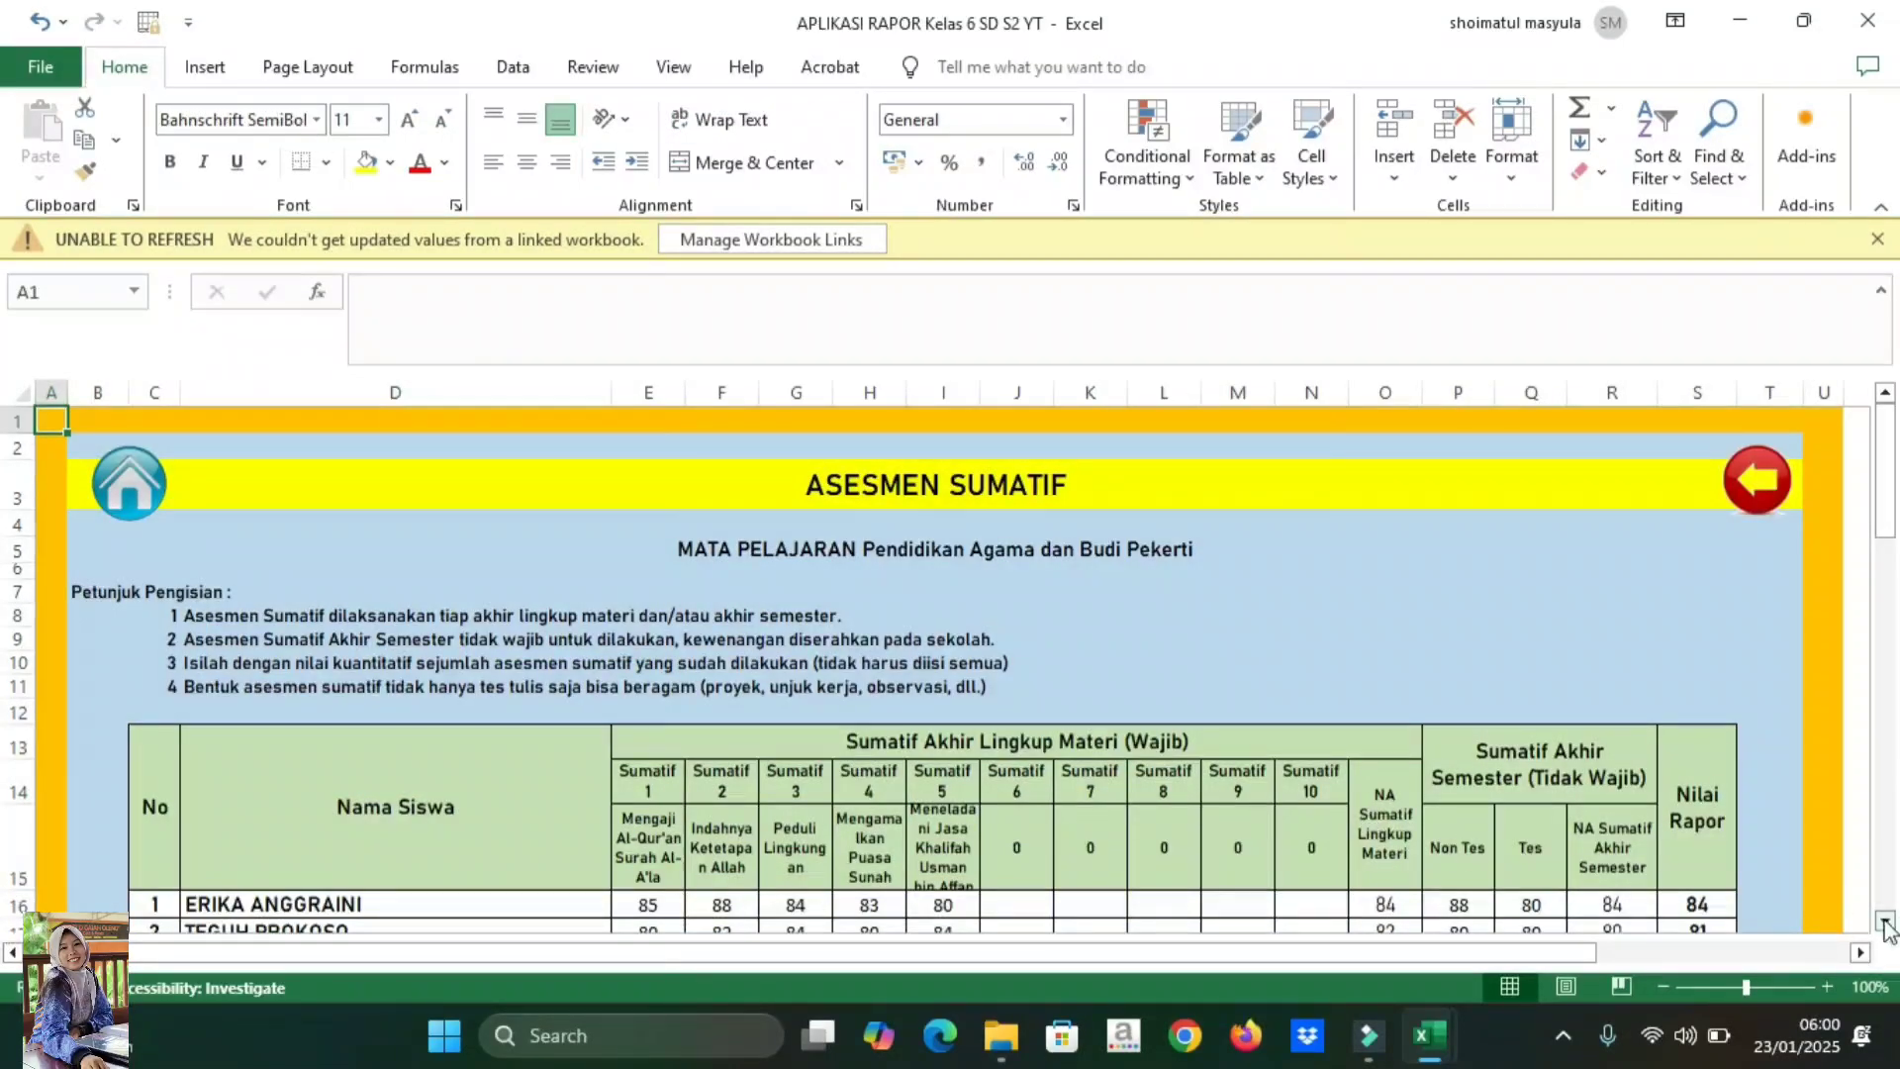
- Enter the scores 80, 82, 90, 78 and 90 for Sumatif 1 through Sumatif 5 in row number 5 of the student table
scroll(1886, 926, down, 1)
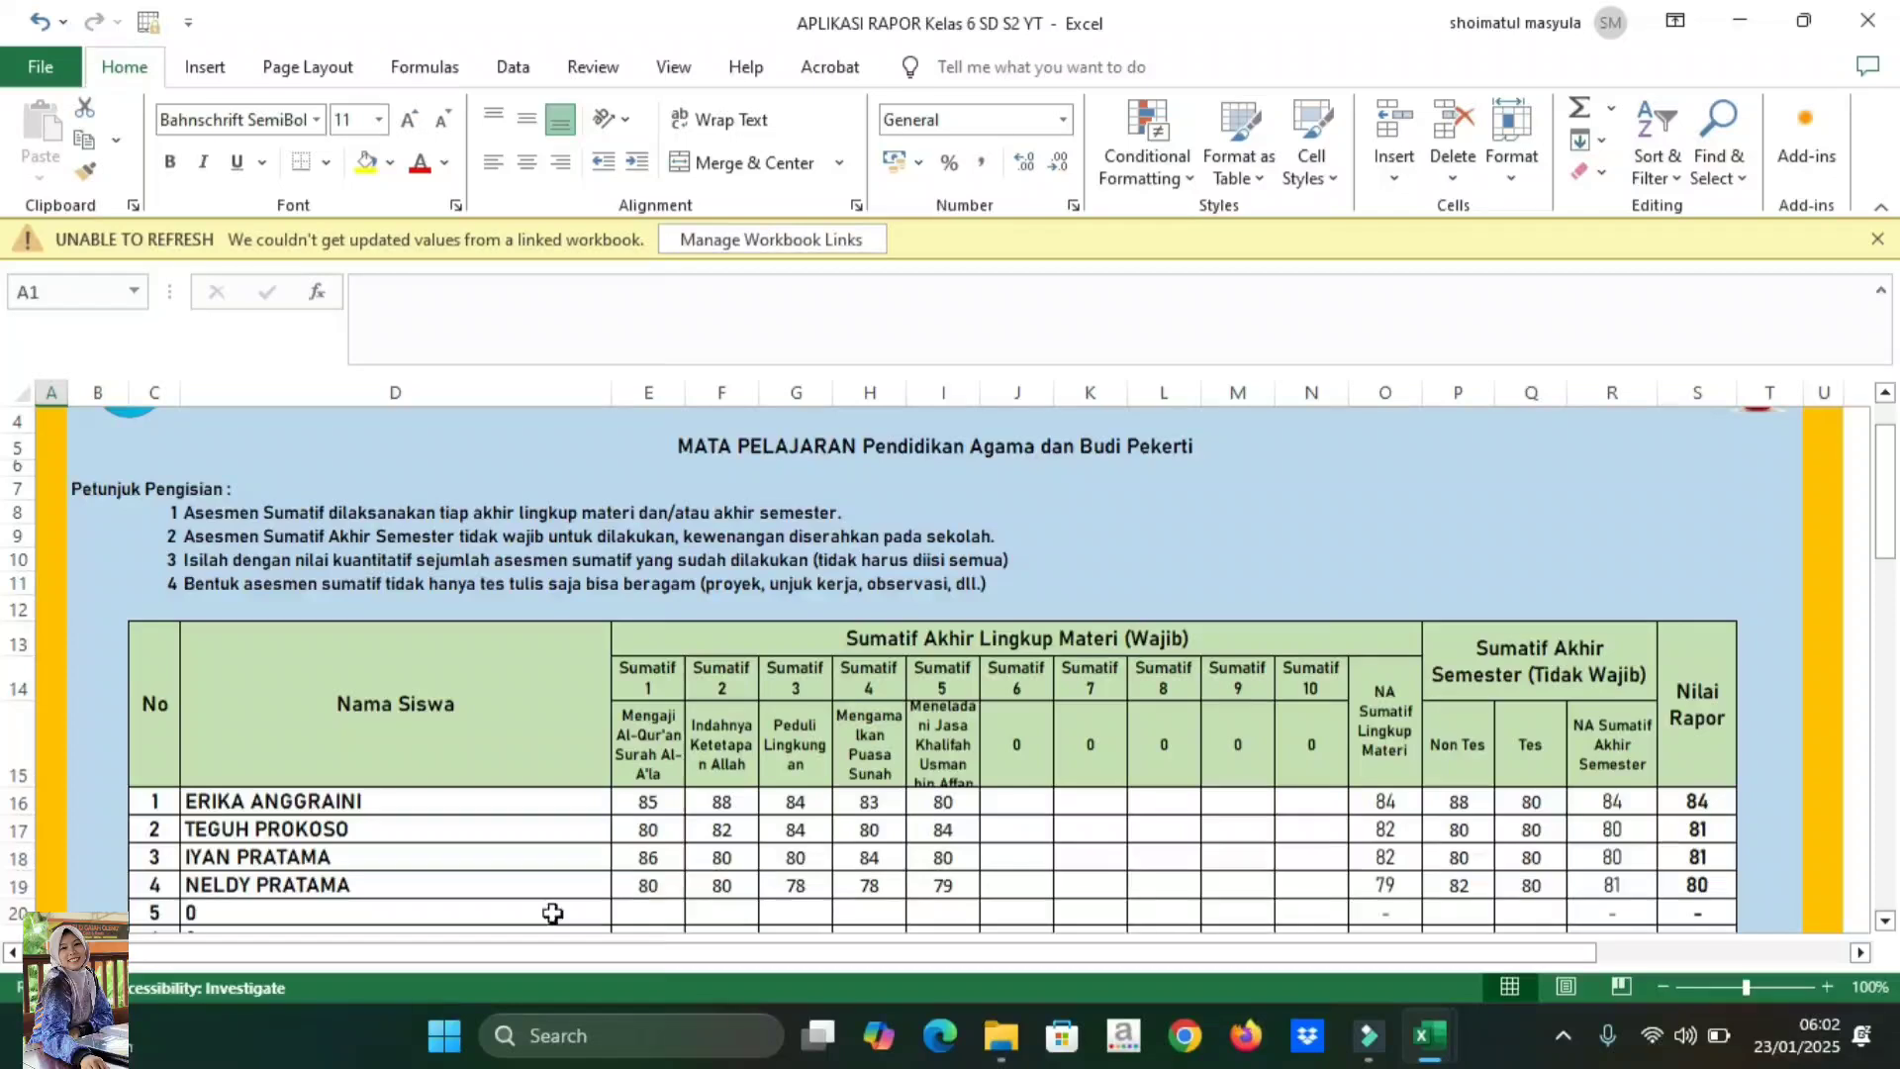
click(658, 917)
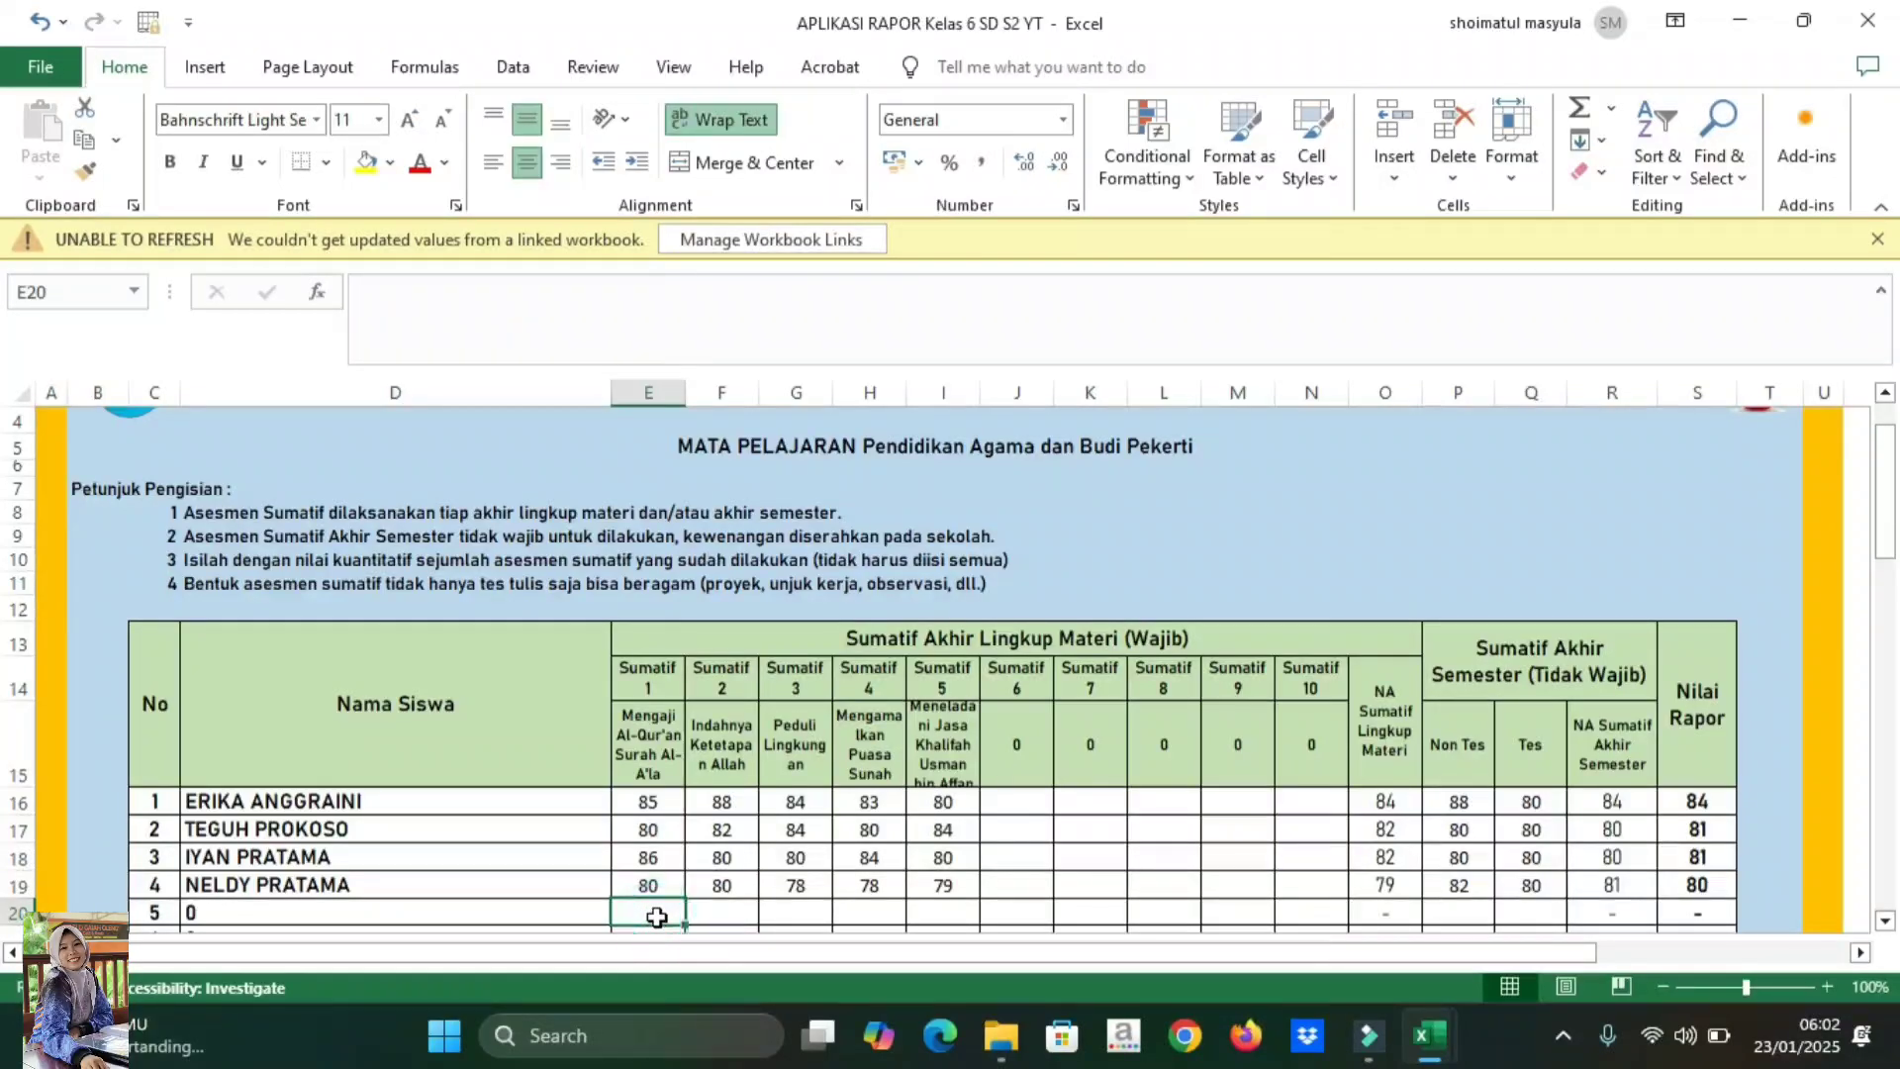
text(80)
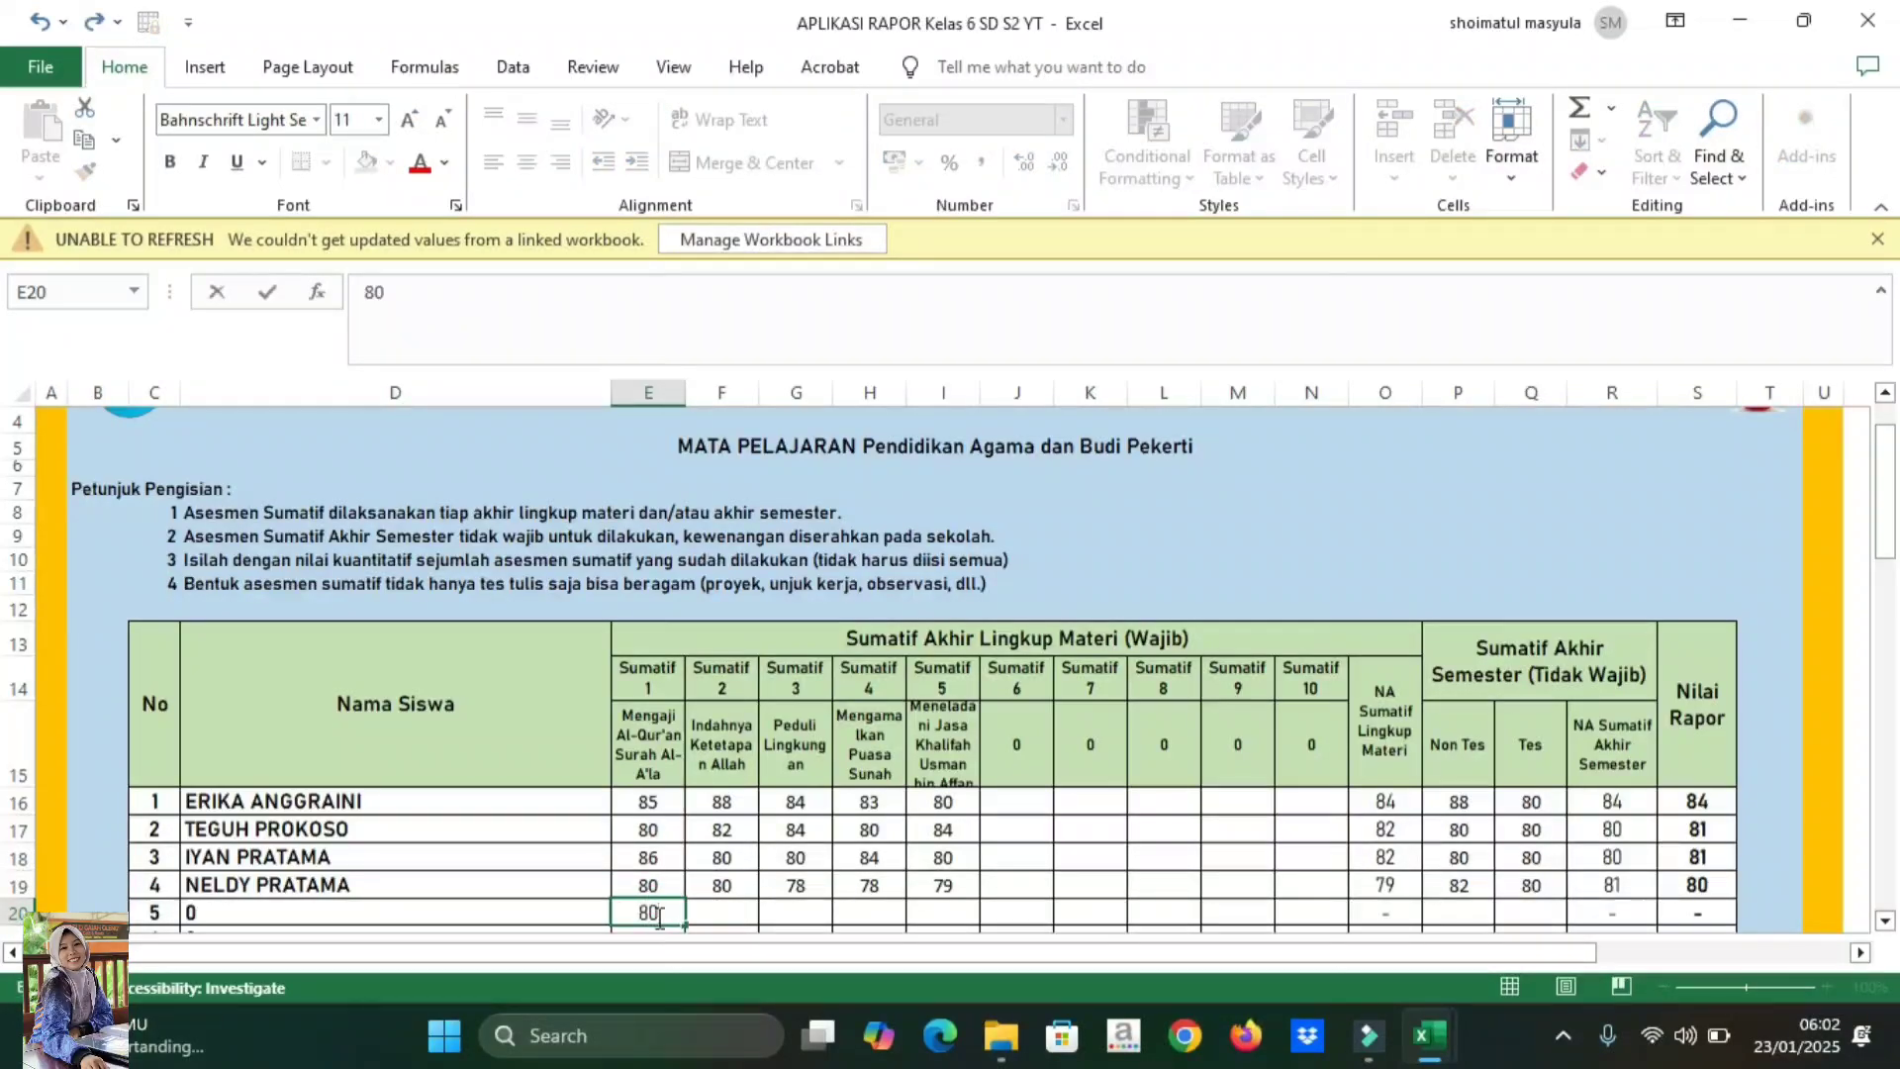
key(Tab)
text(82)
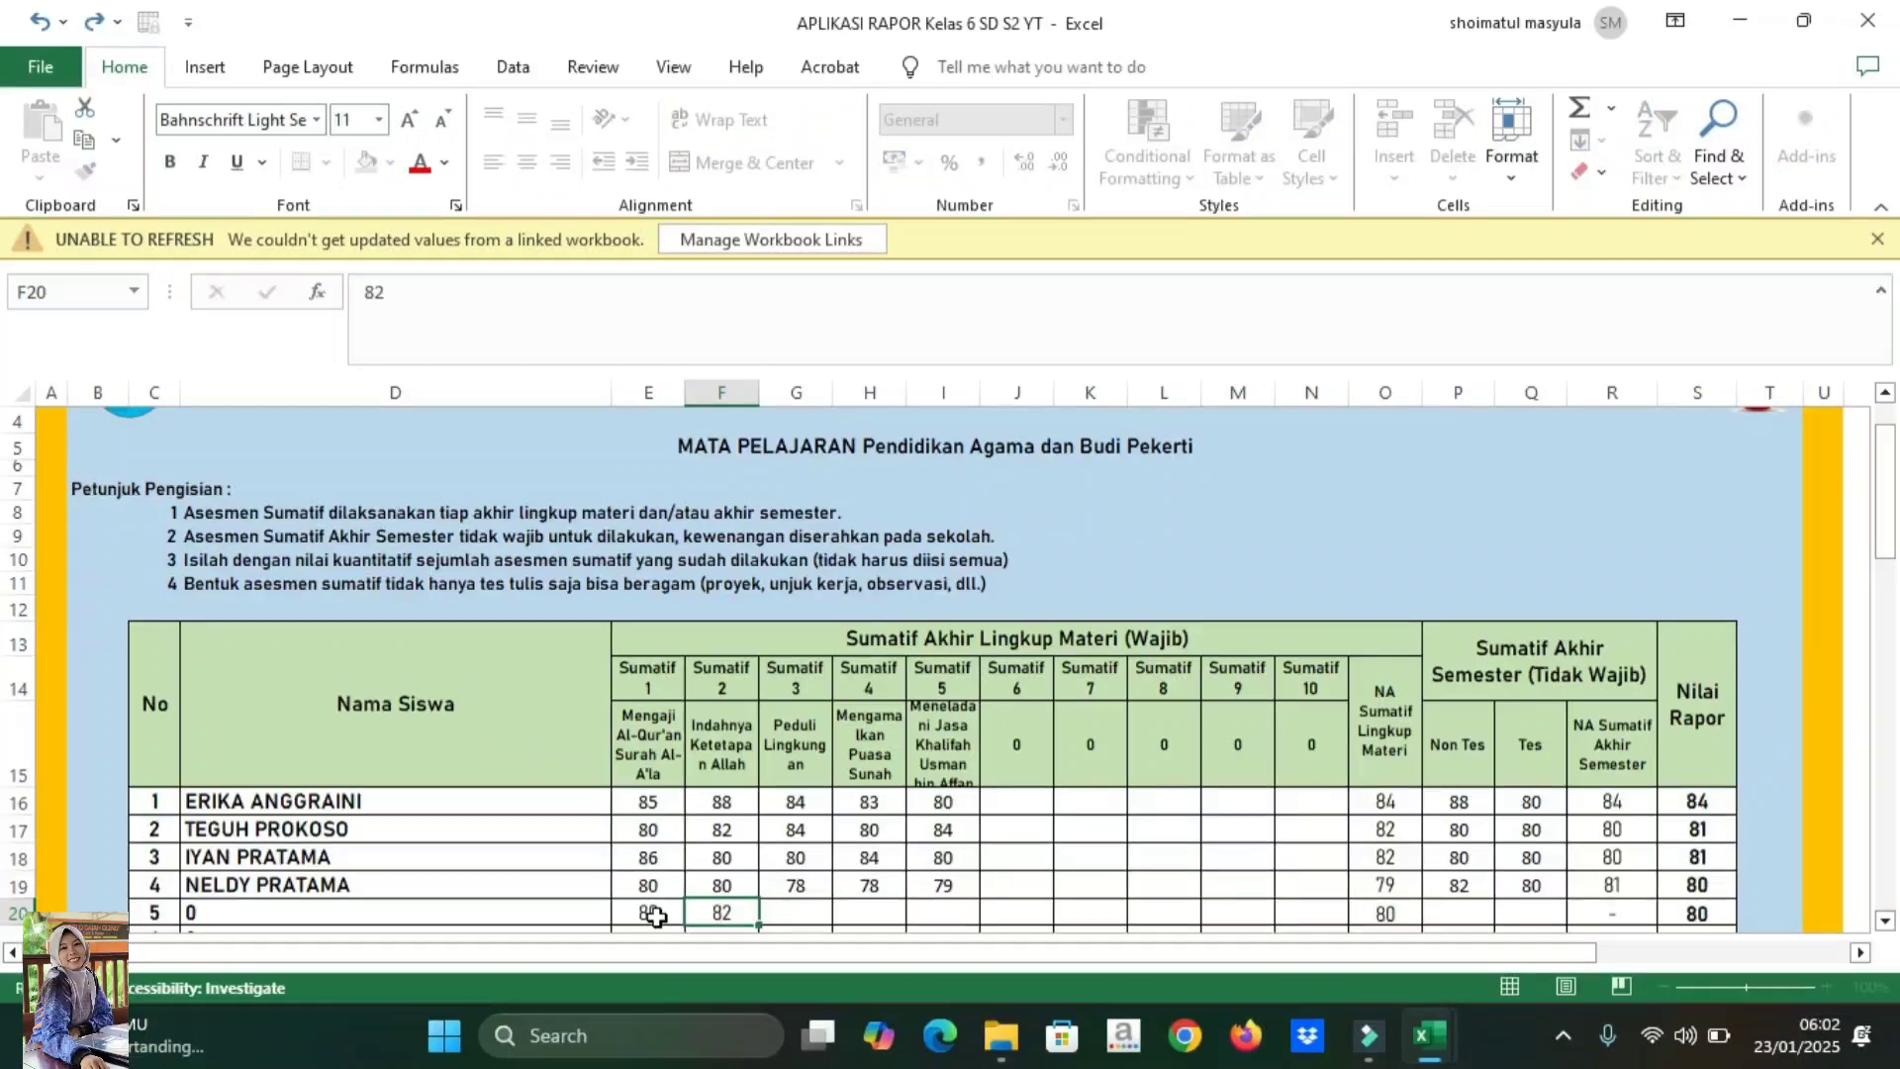
key(Tab)
text(90)
key(Tab)
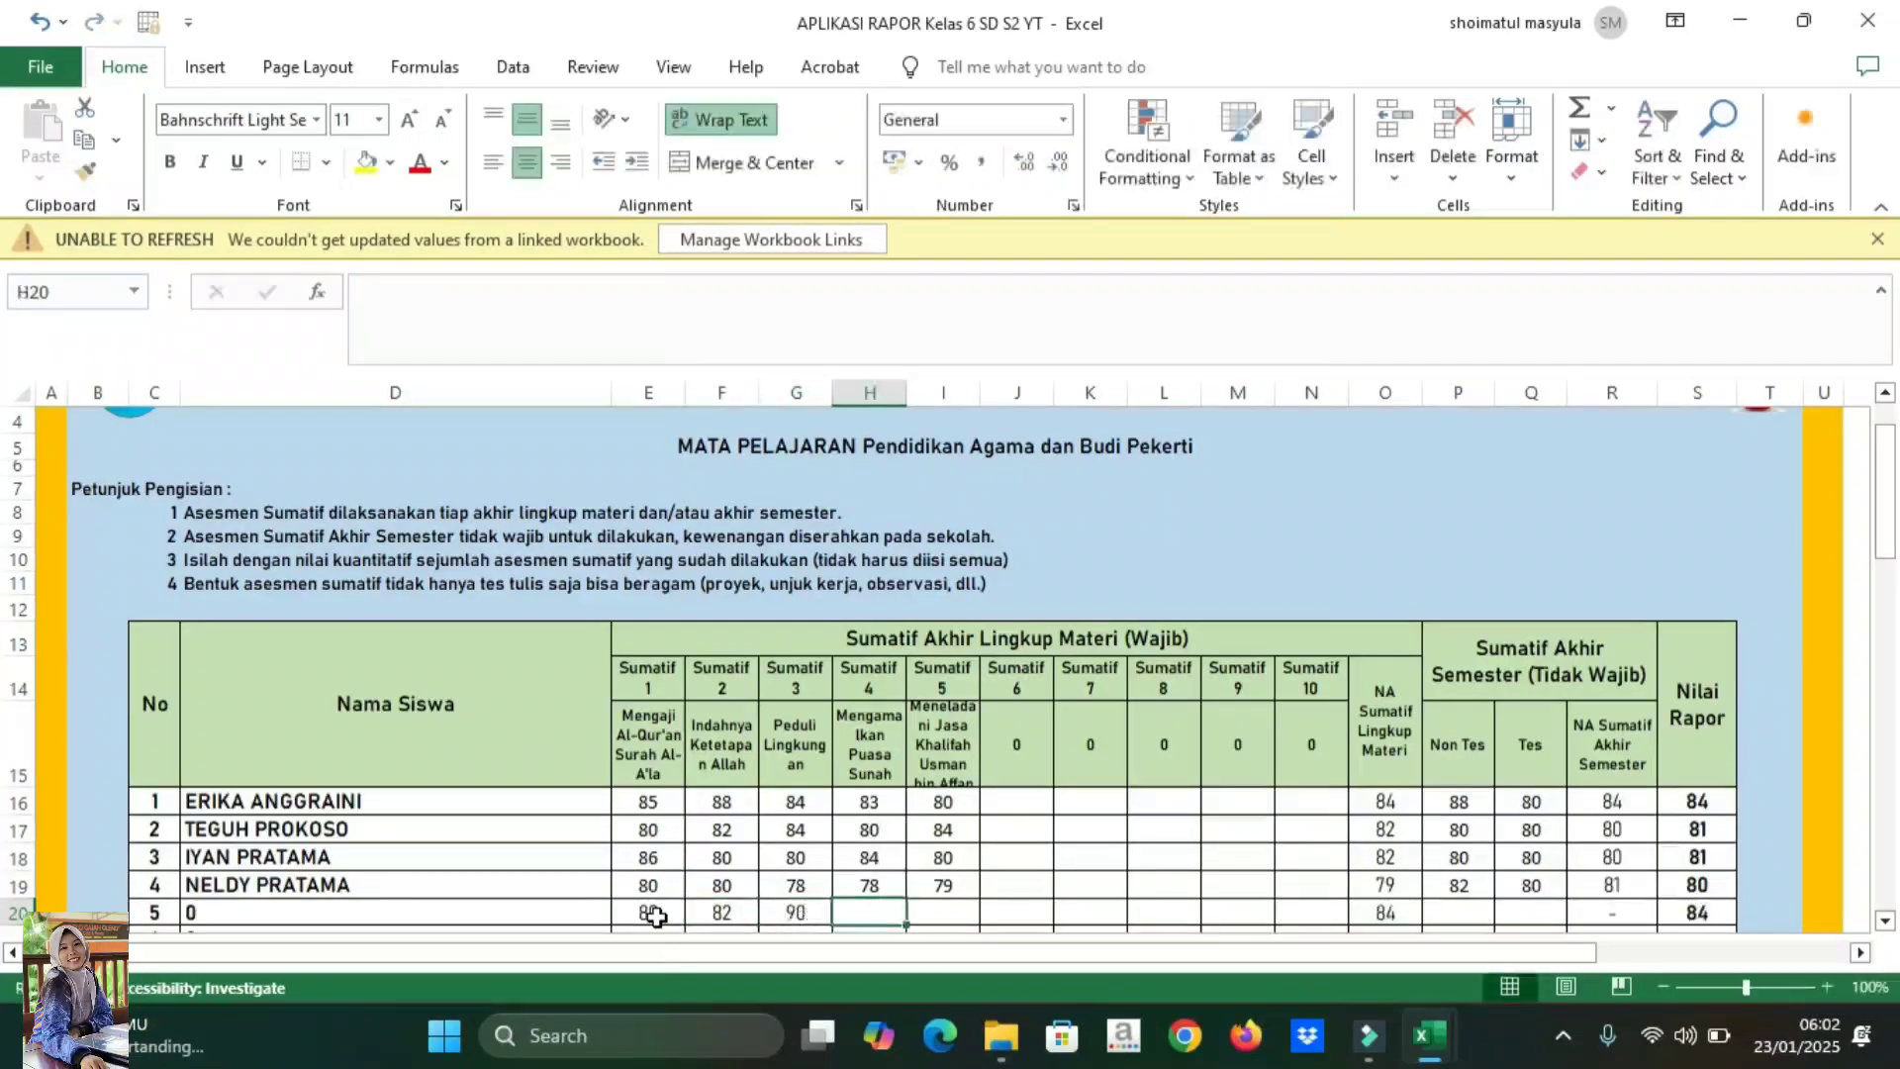
text(78)
key(Tab)
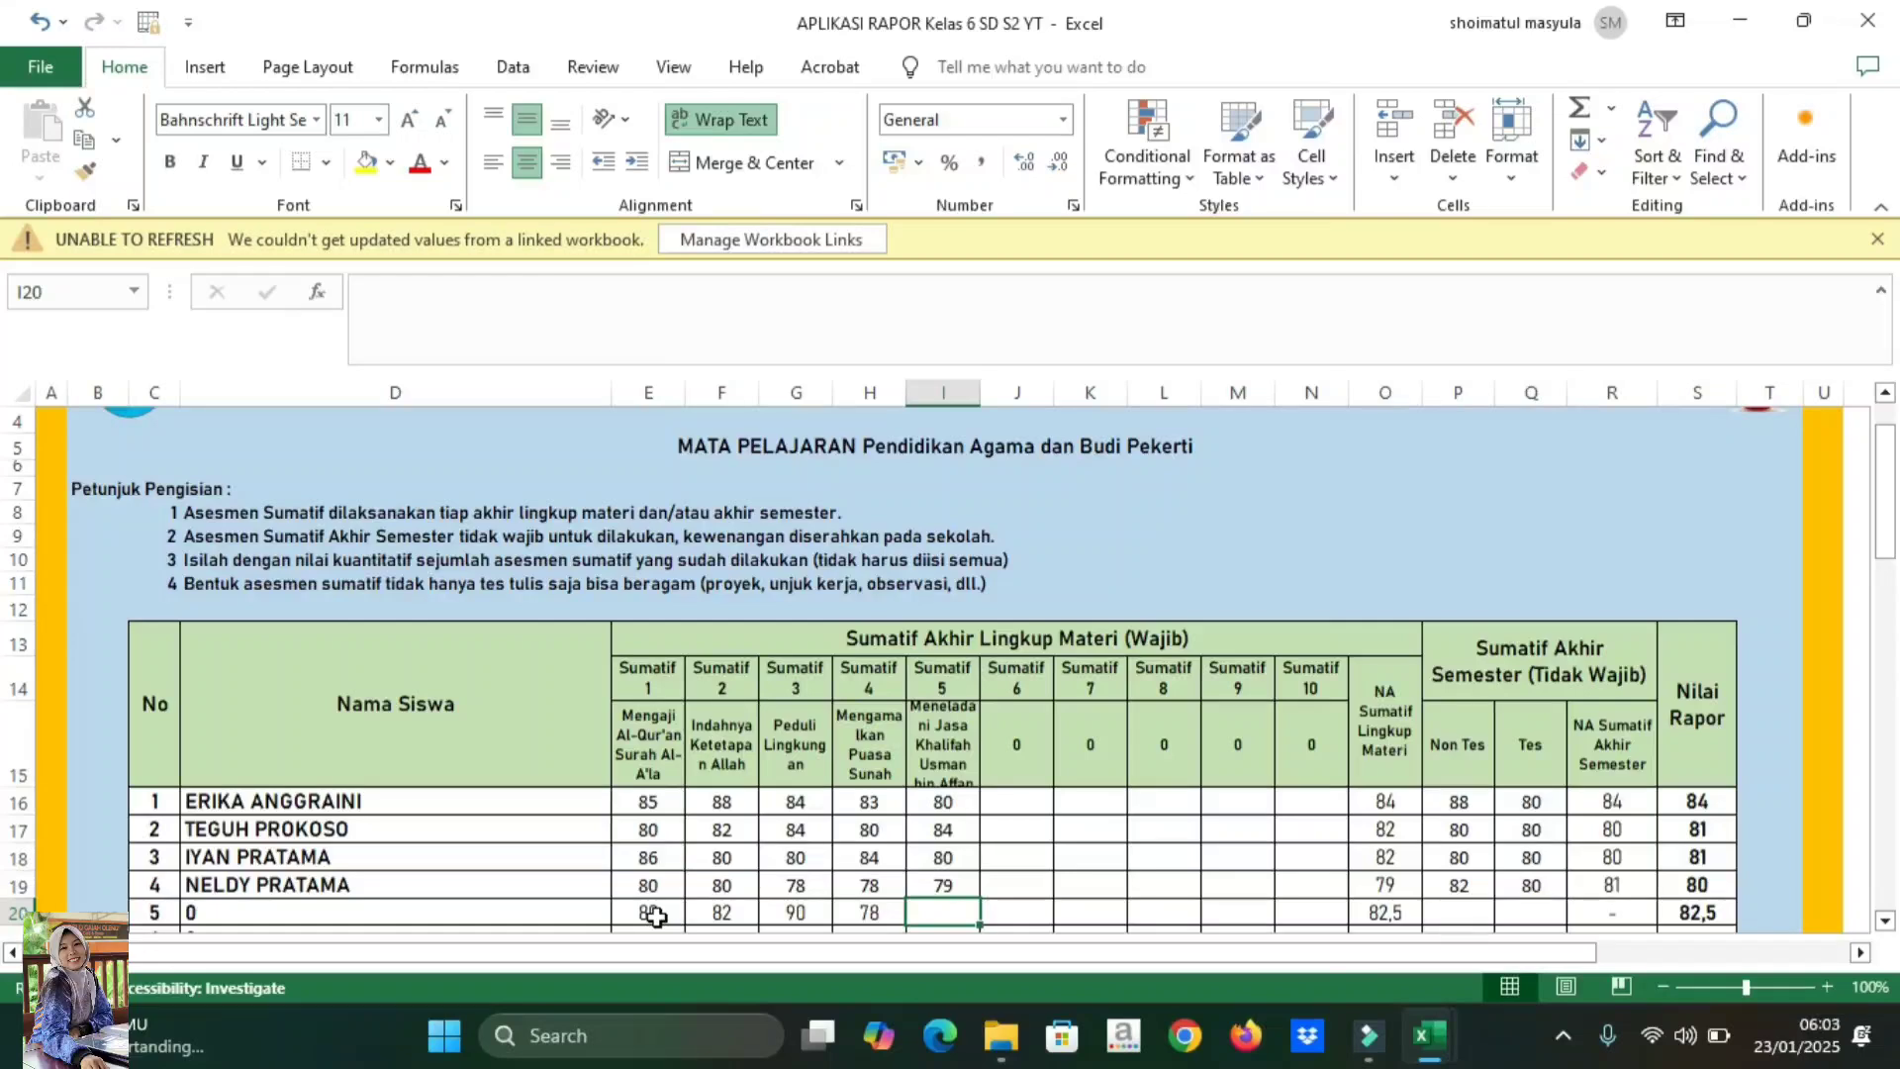
text(90)
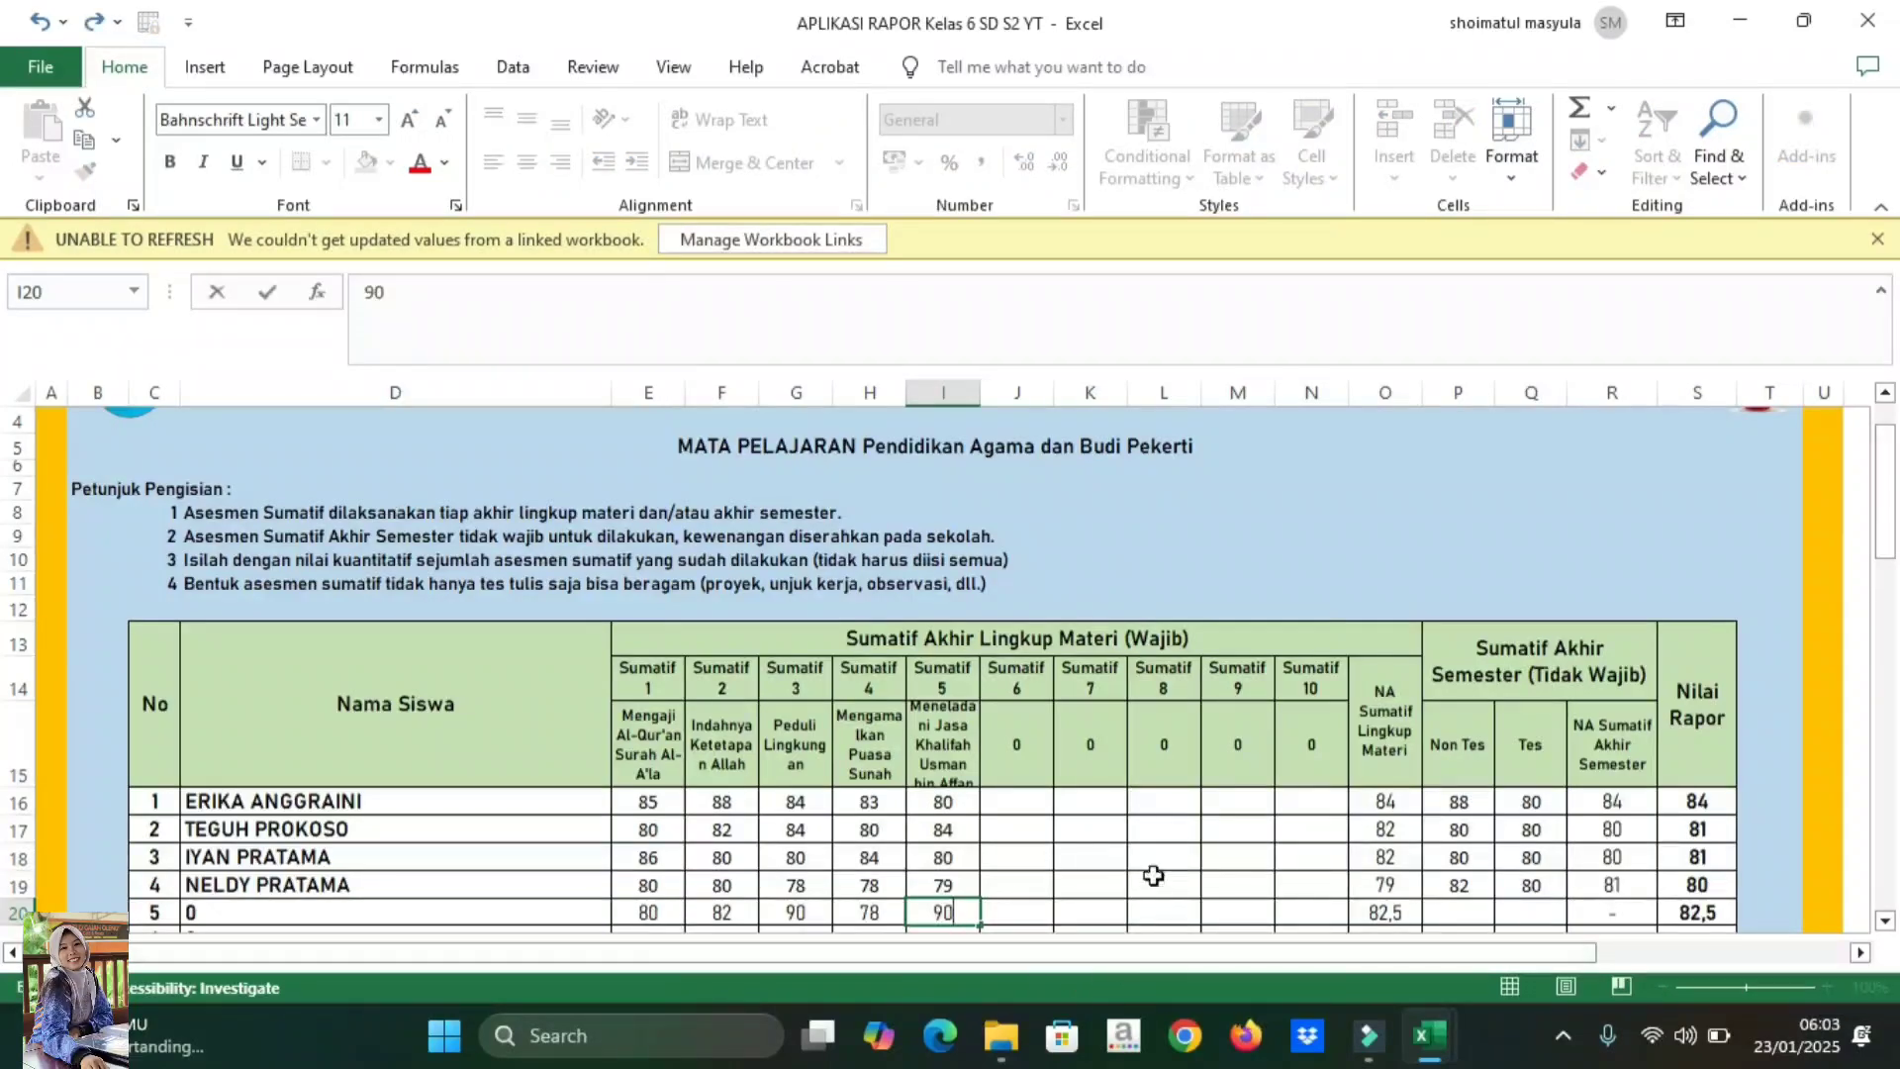
click(1153, 875)
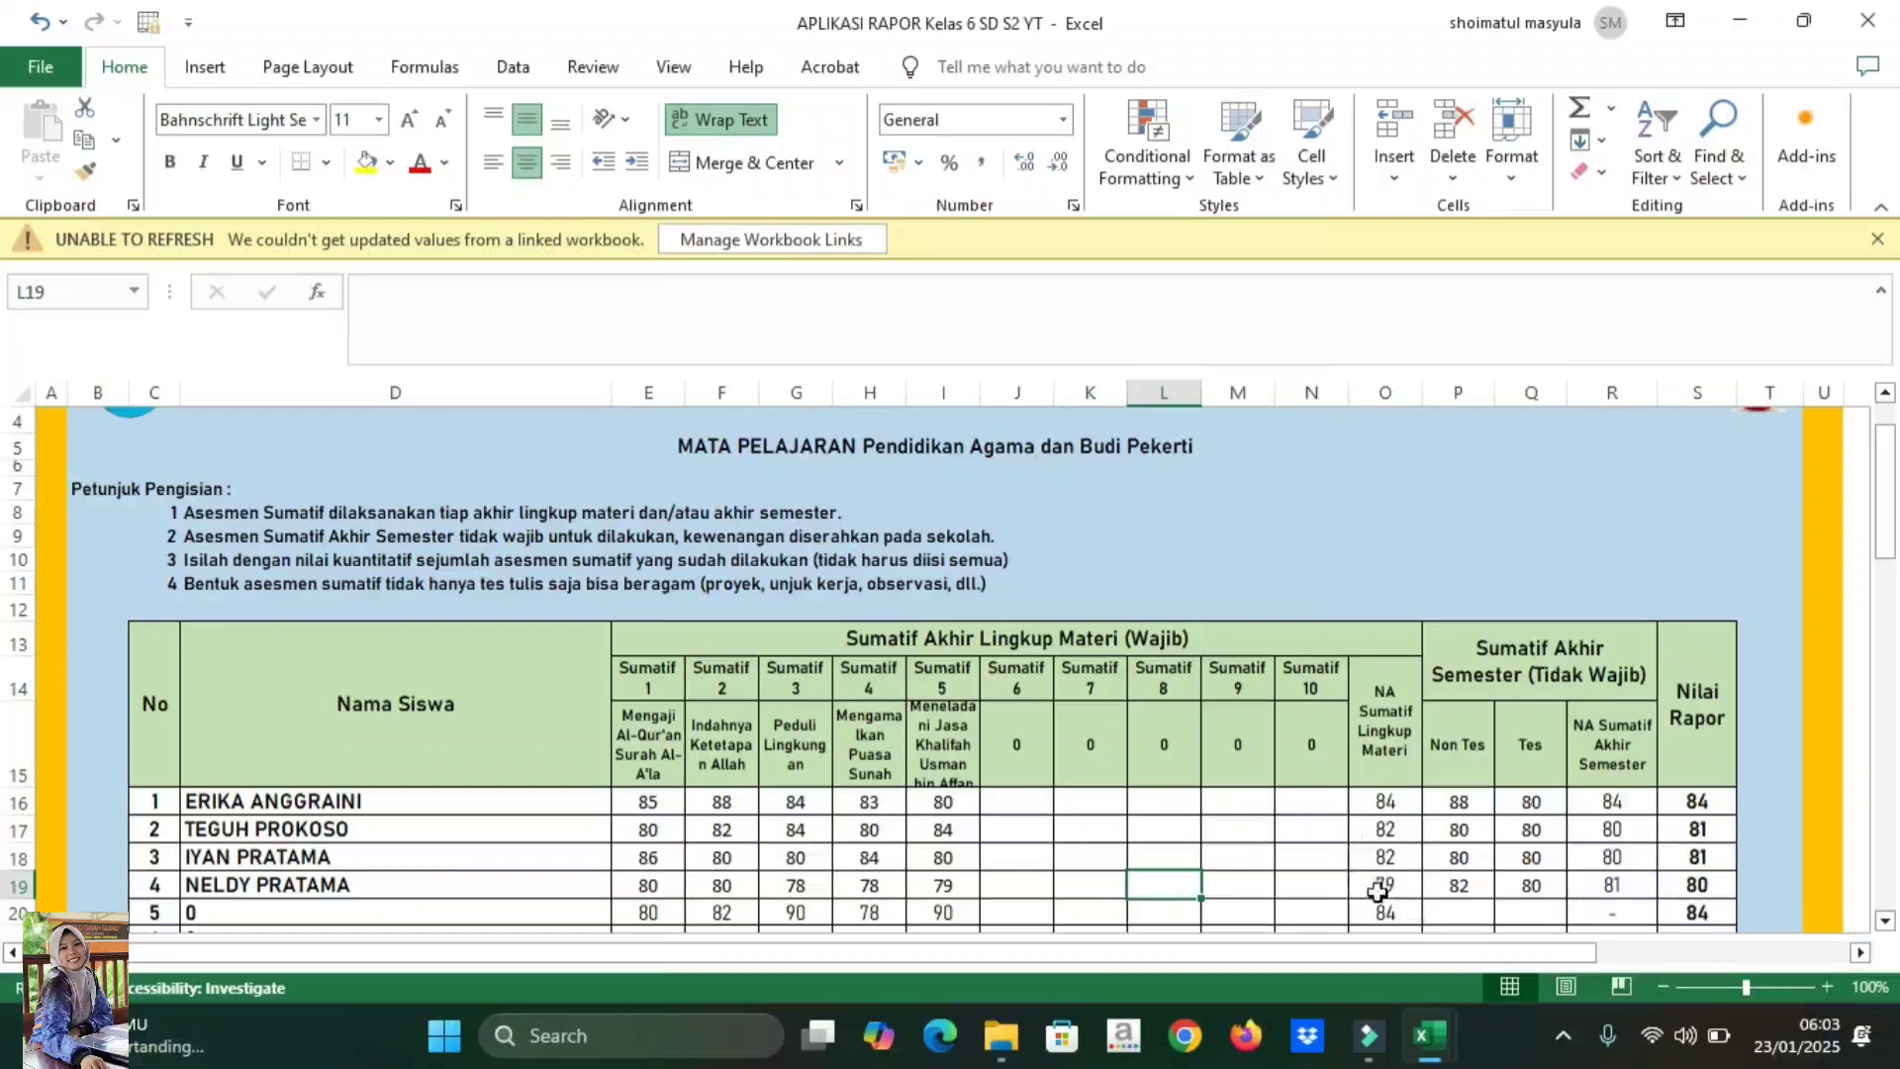
- Enter the Sumatif Akhir Semester scores for row number 5 of the student table: Non Tes 80 and Tes 84
click(1451, 905)
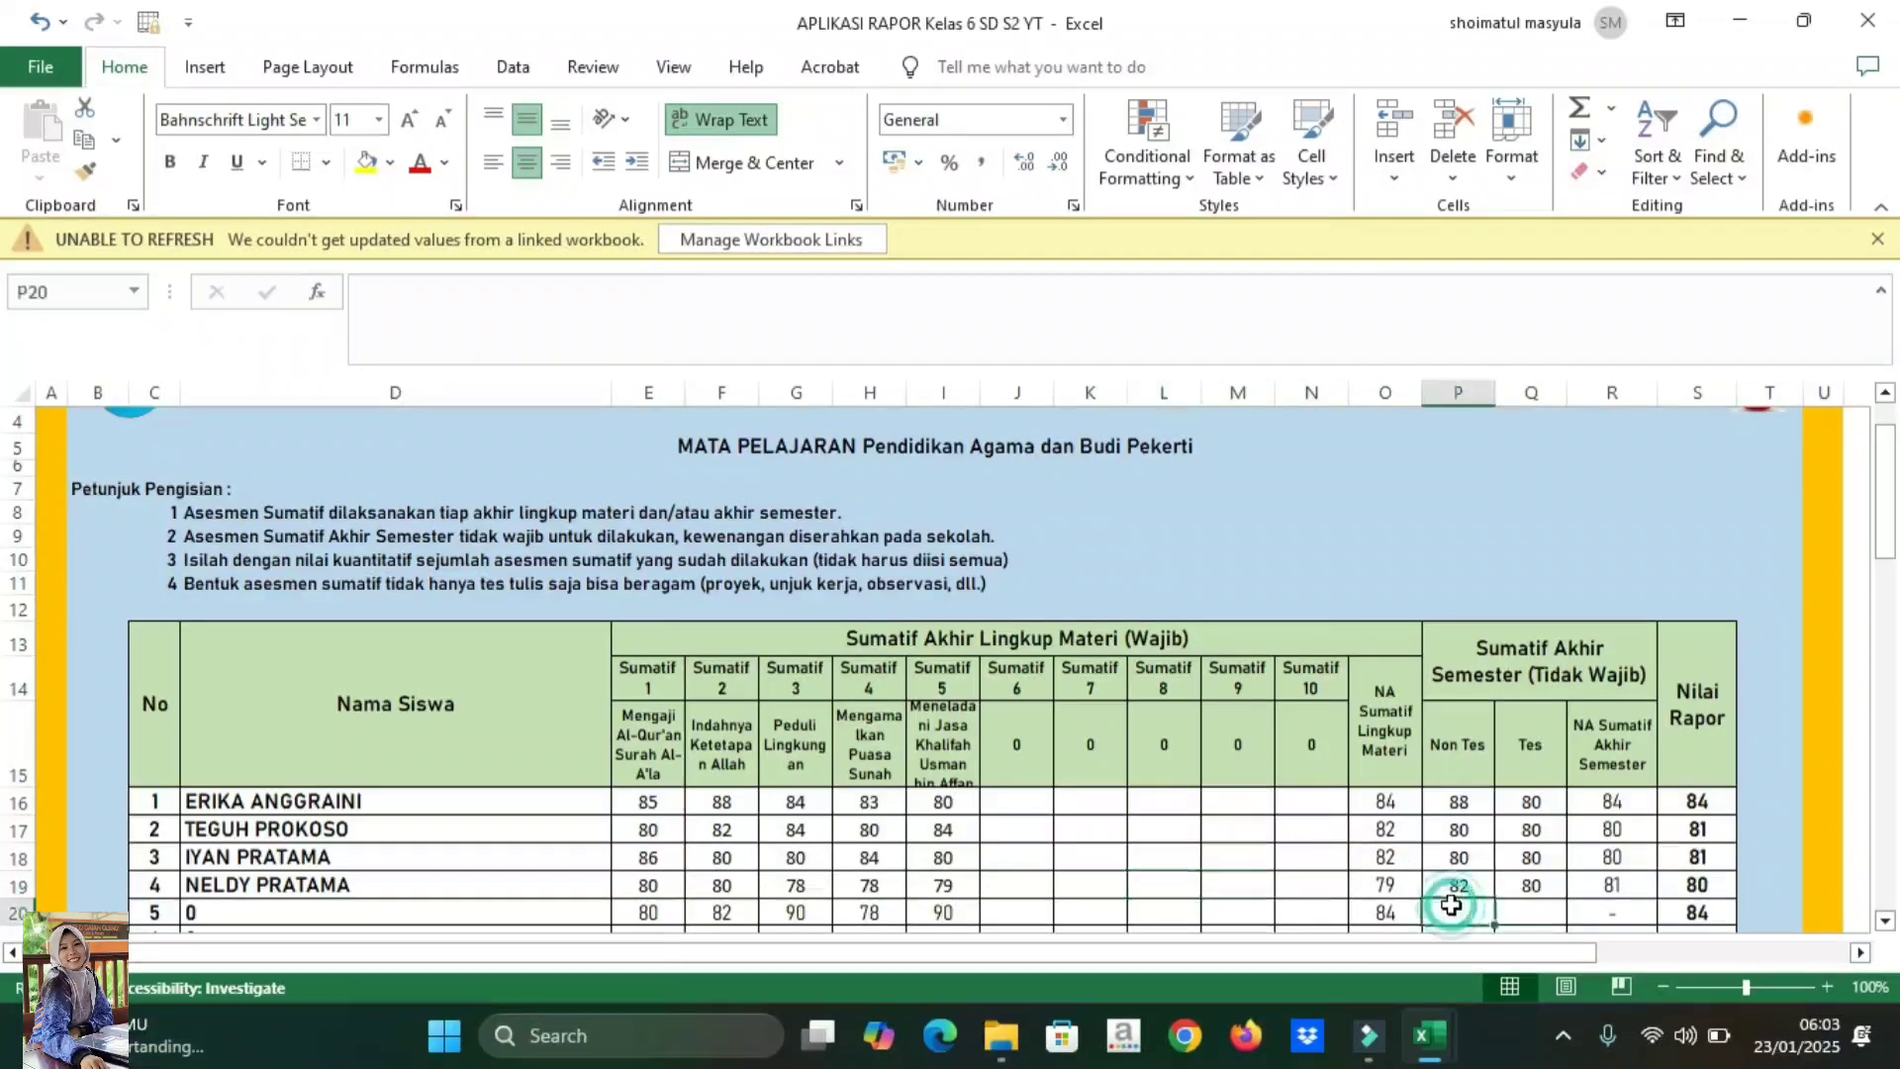
text(80)
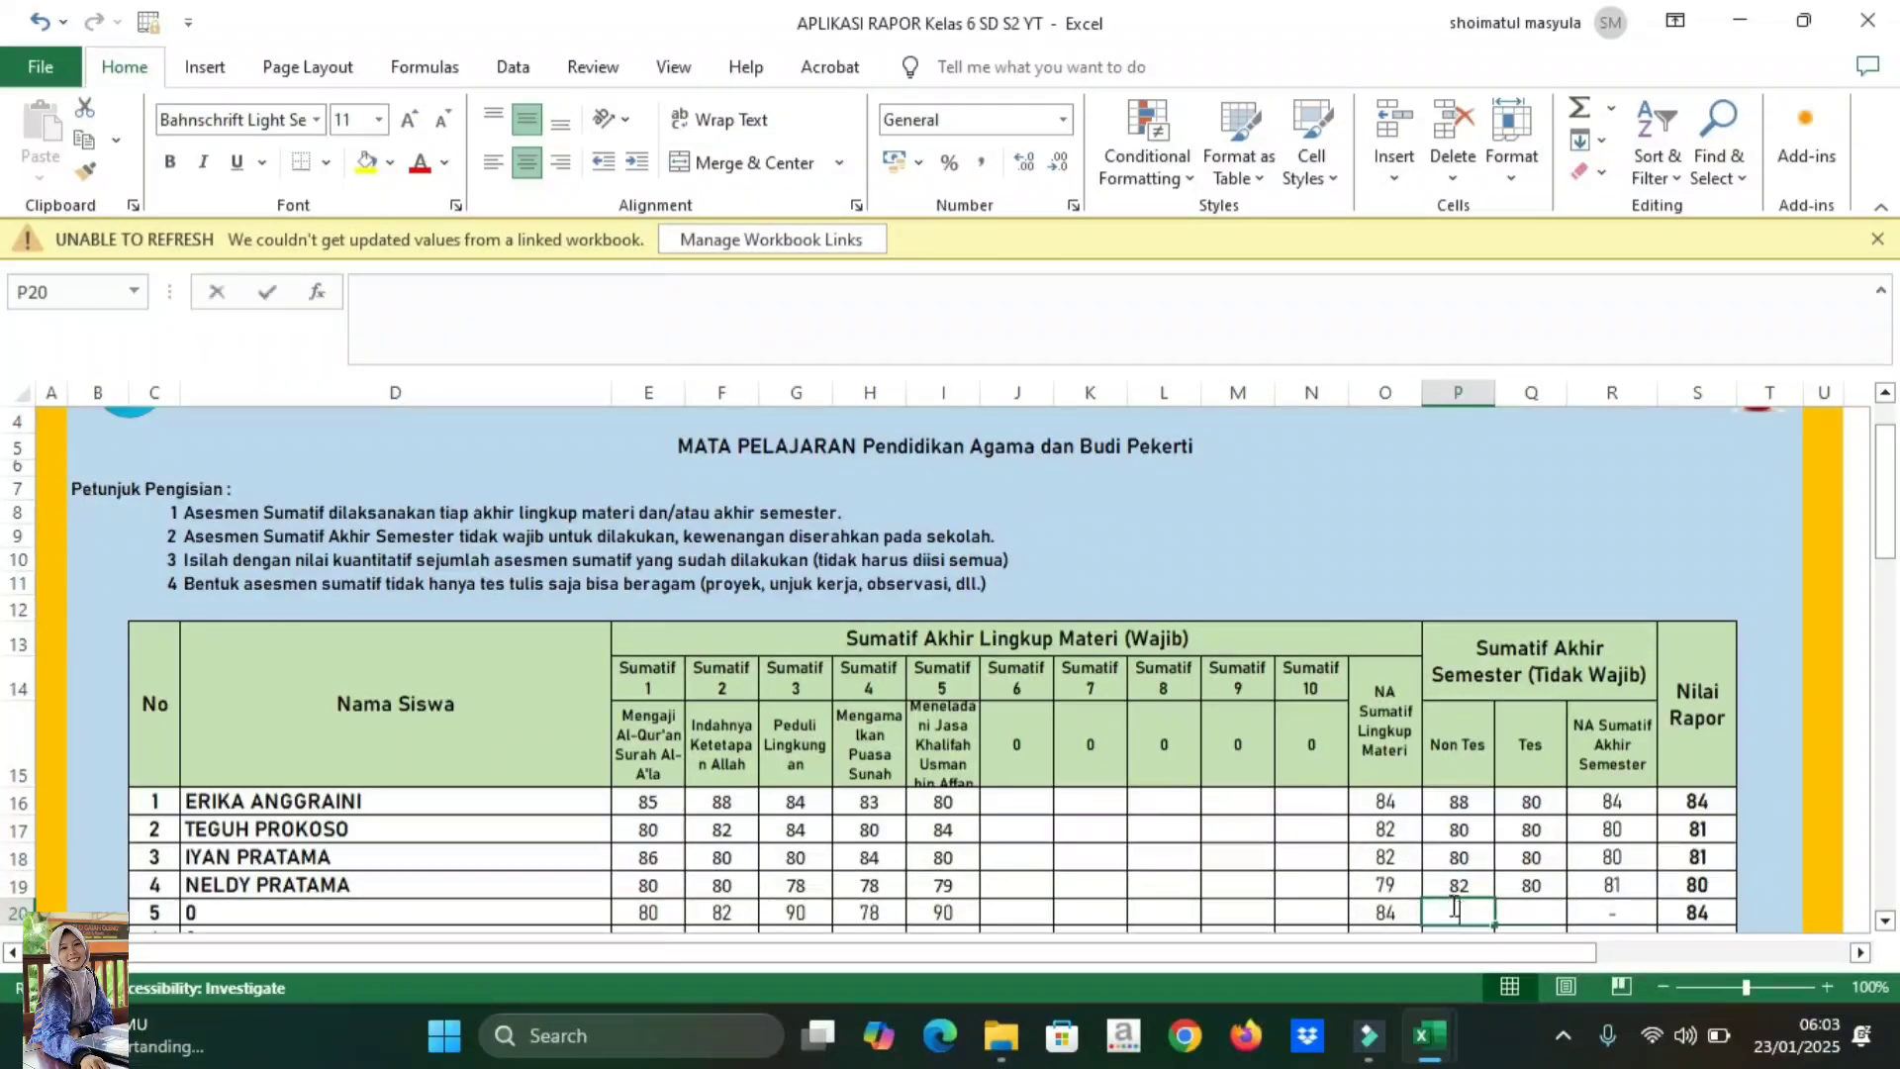
key(Tab)
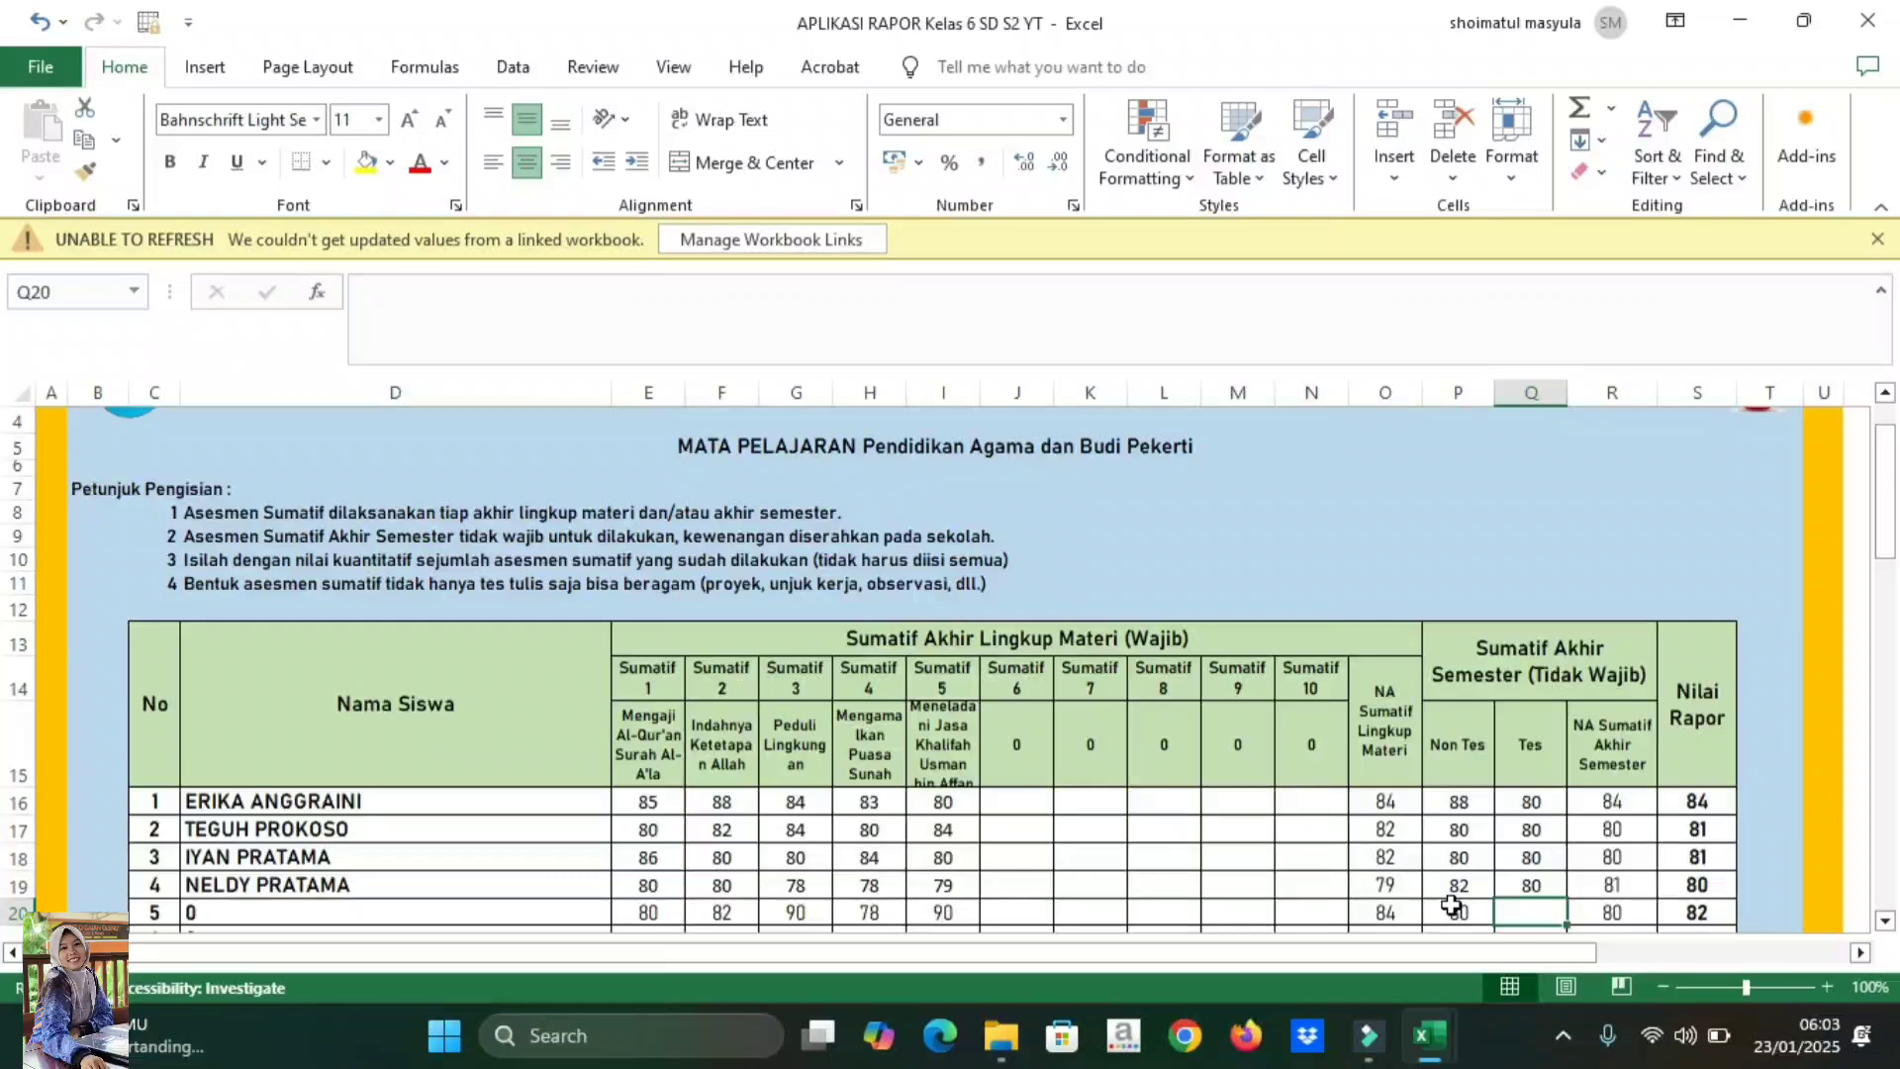
text(78)
key(Tab)
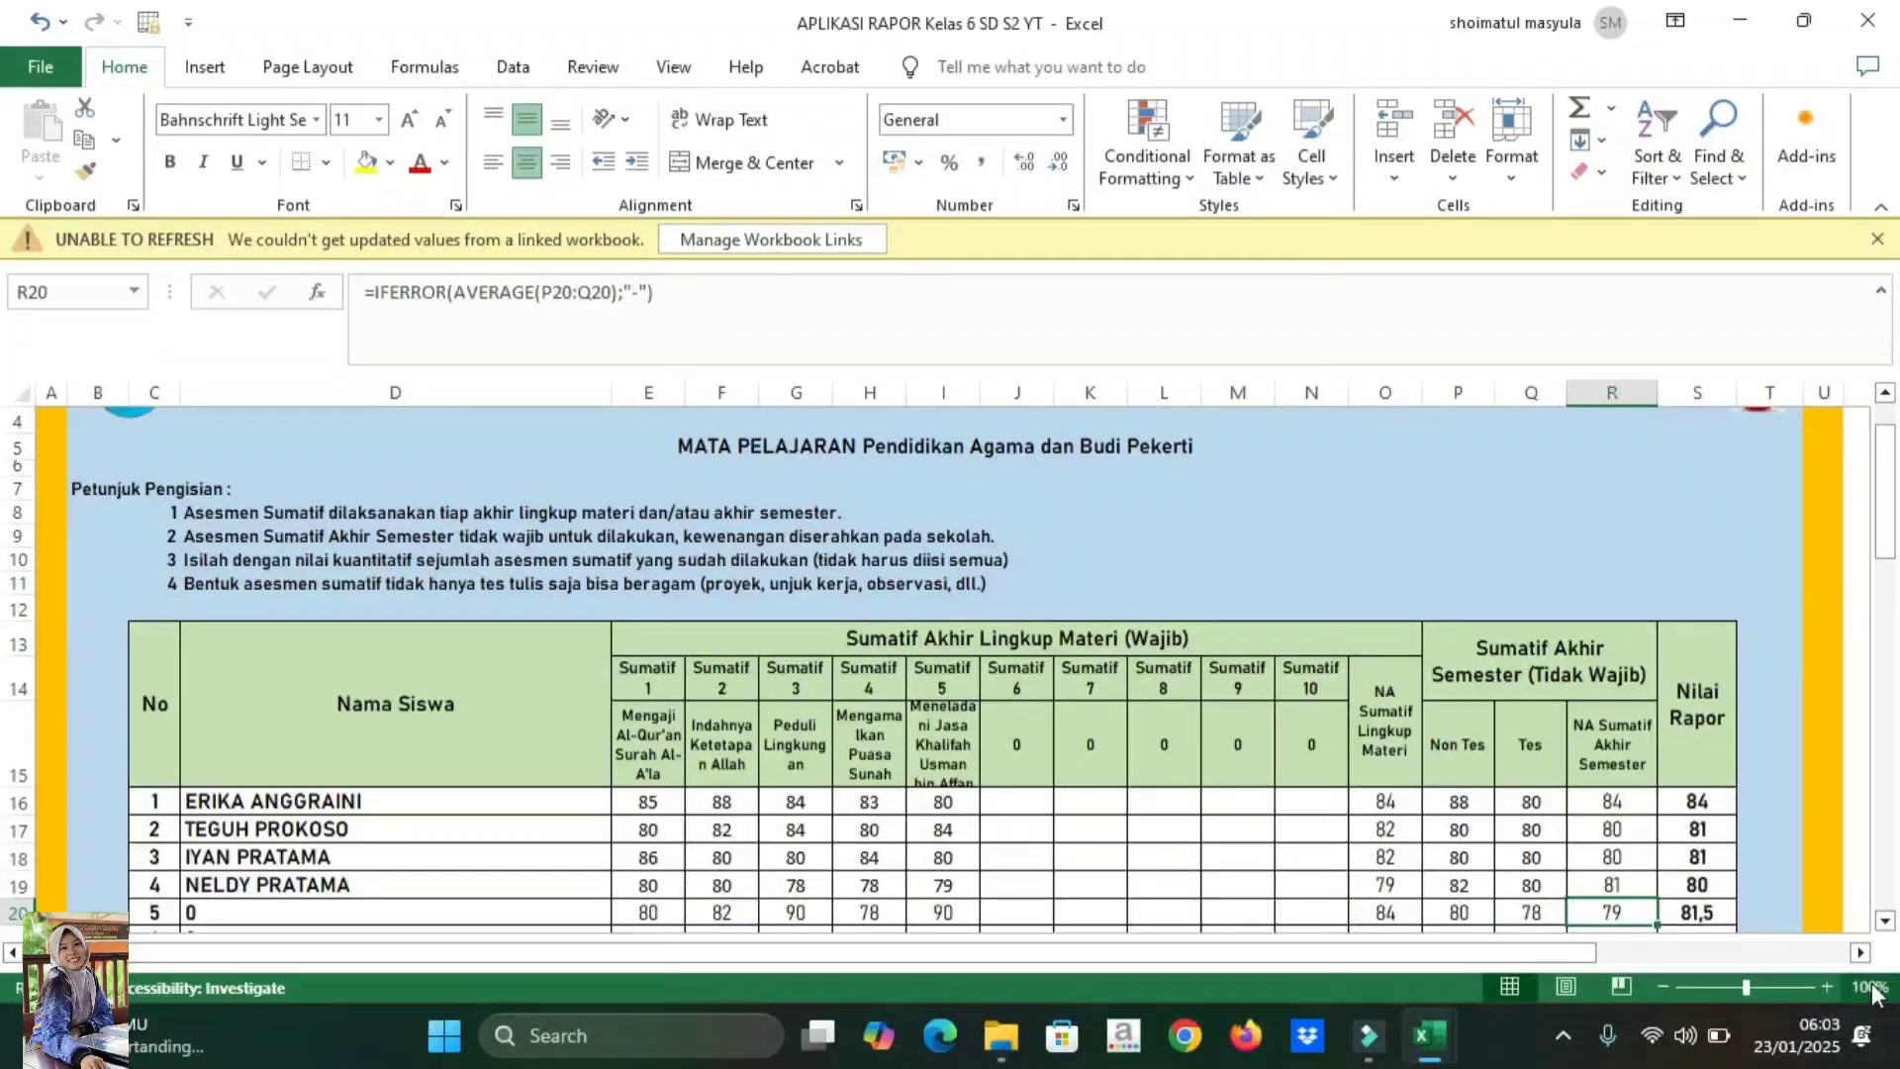
click(1536, 912)
text(84)
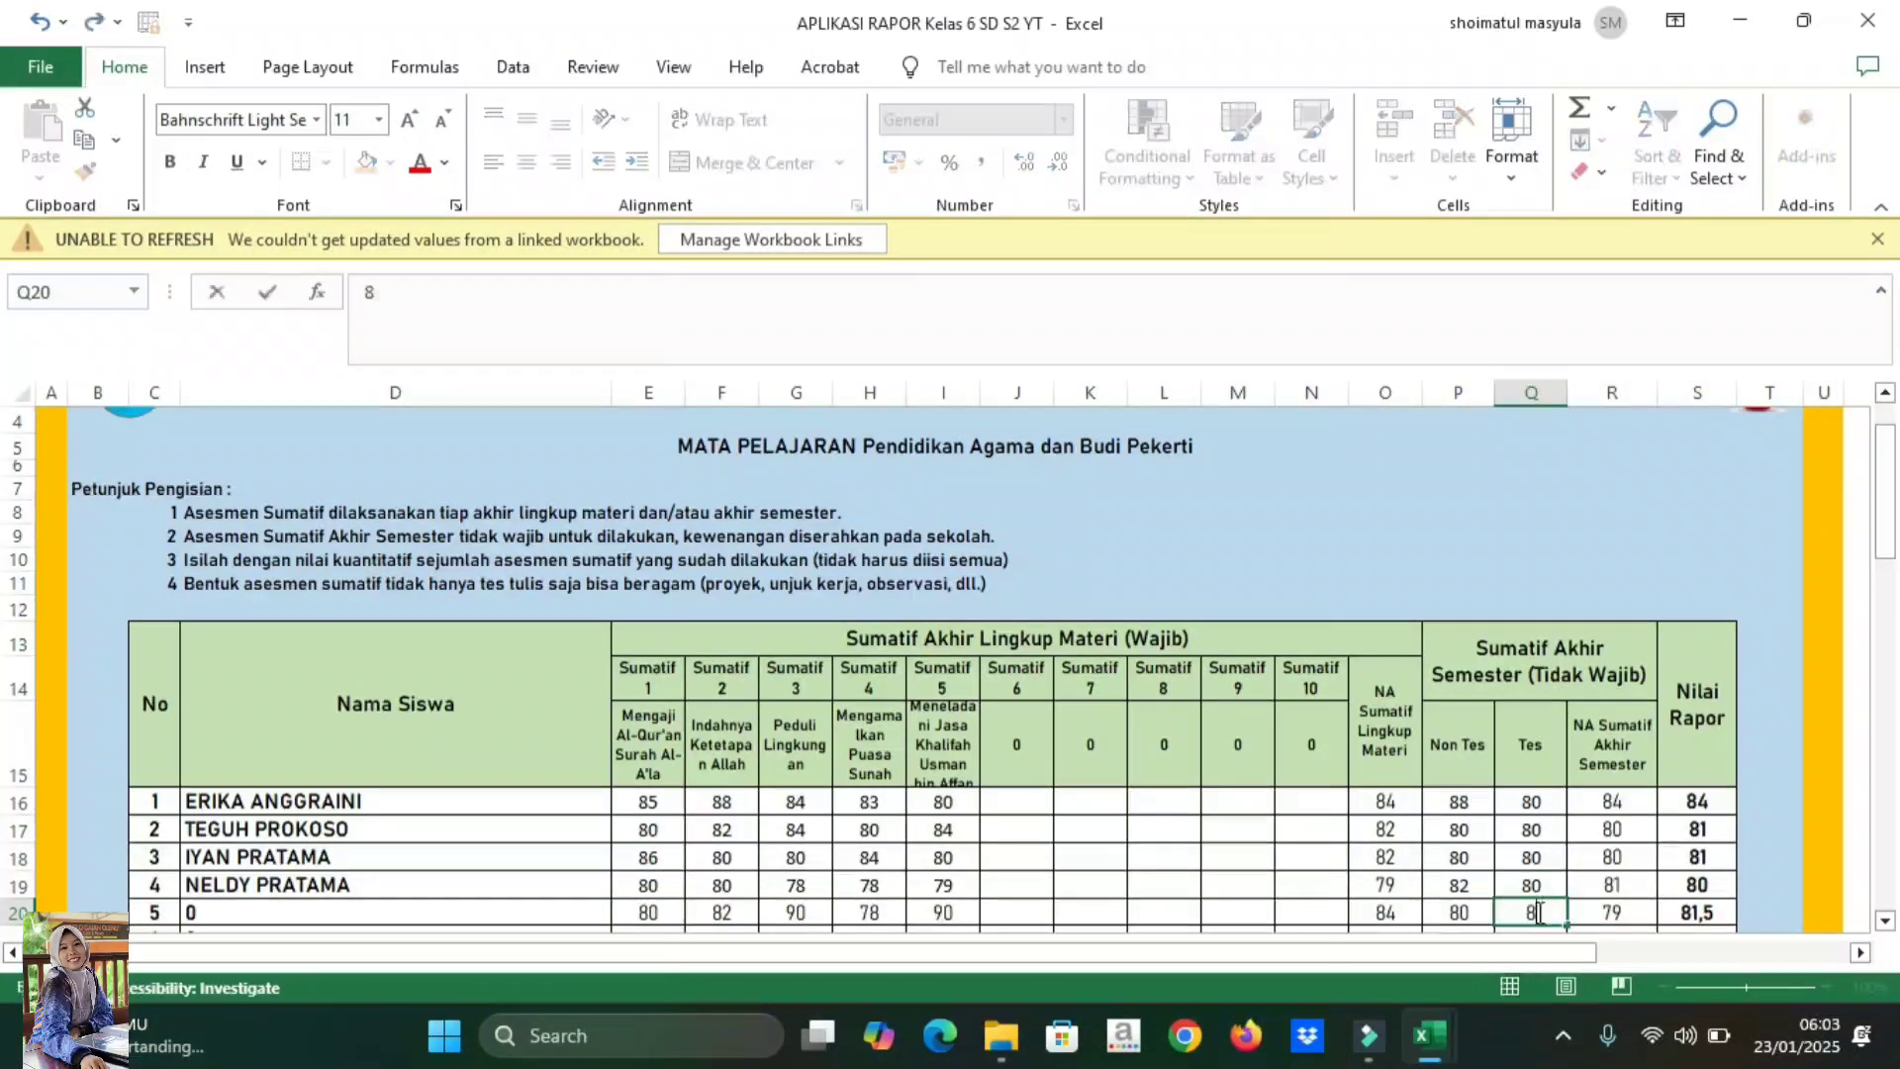
click(1238, 857)
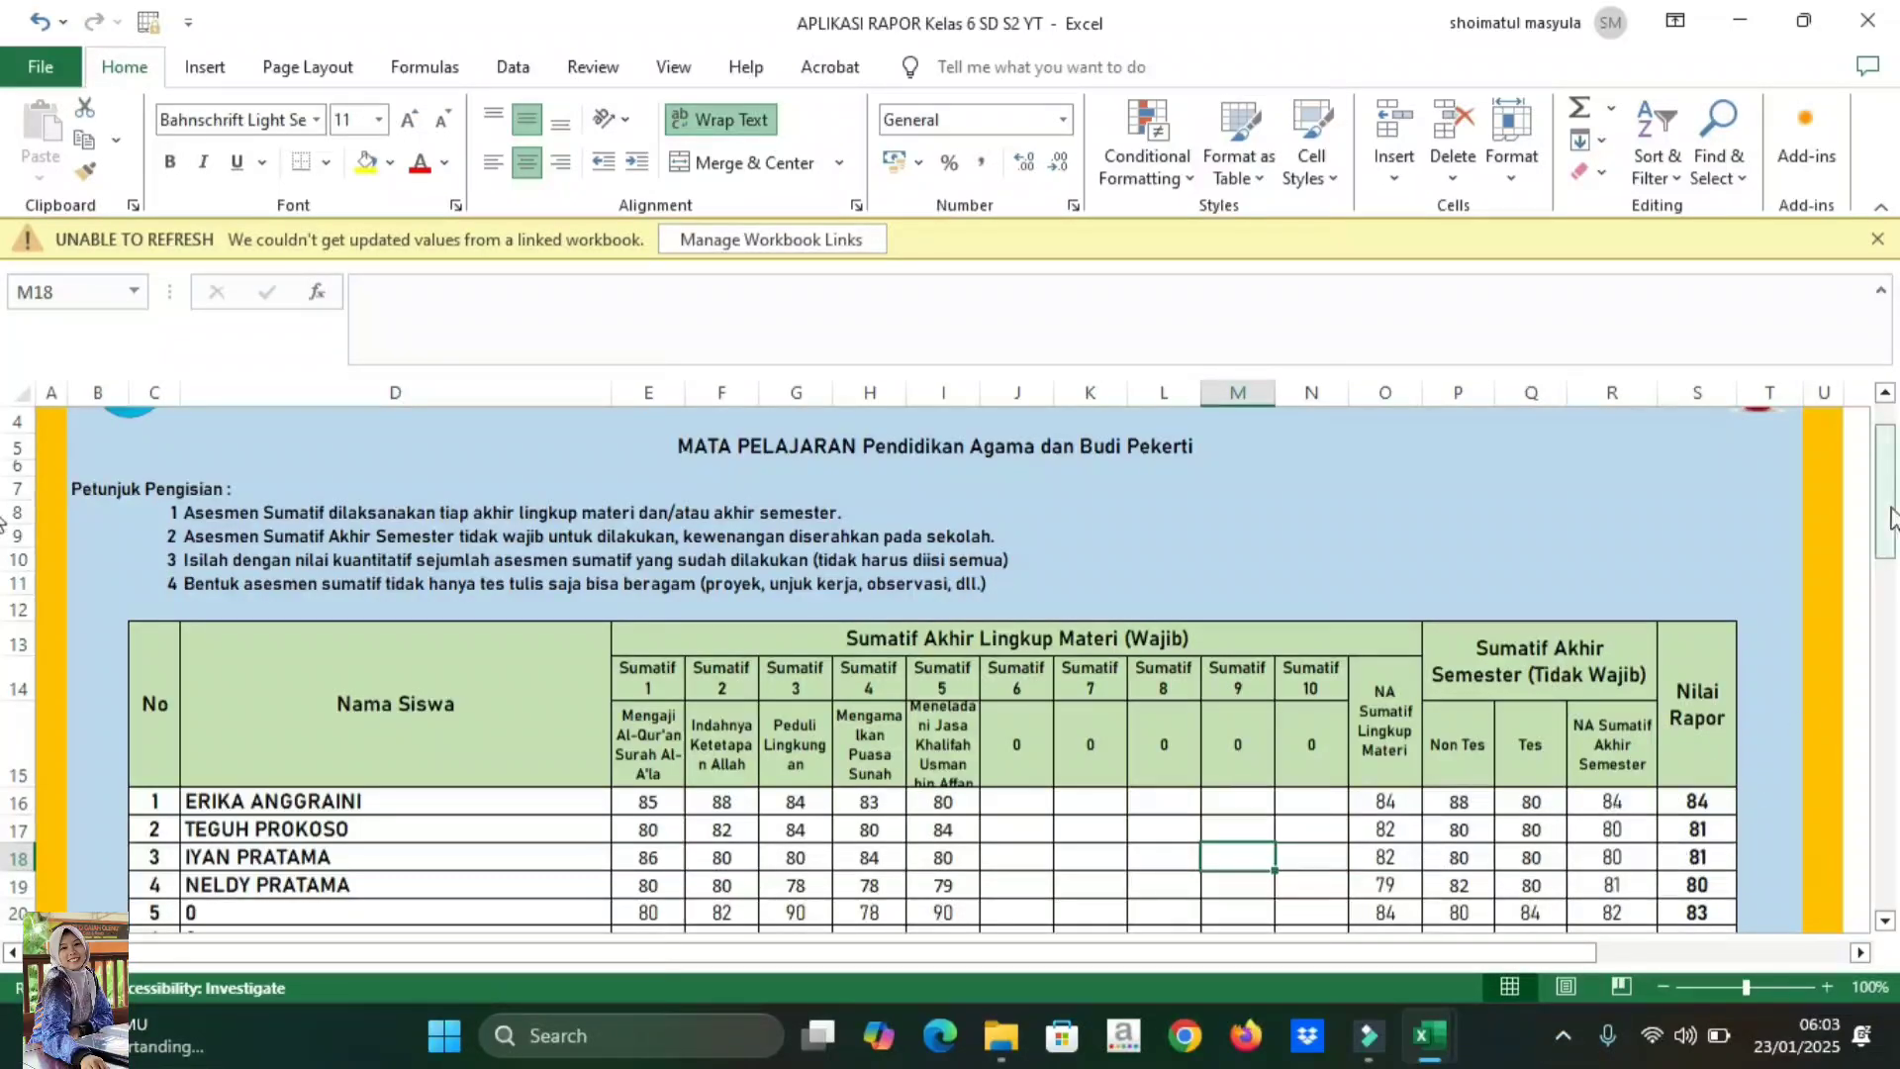
- Go back to the ASESMEN SUMATIF subject list and open the Pendidikan Pancasila sheet
click(1885, 393)
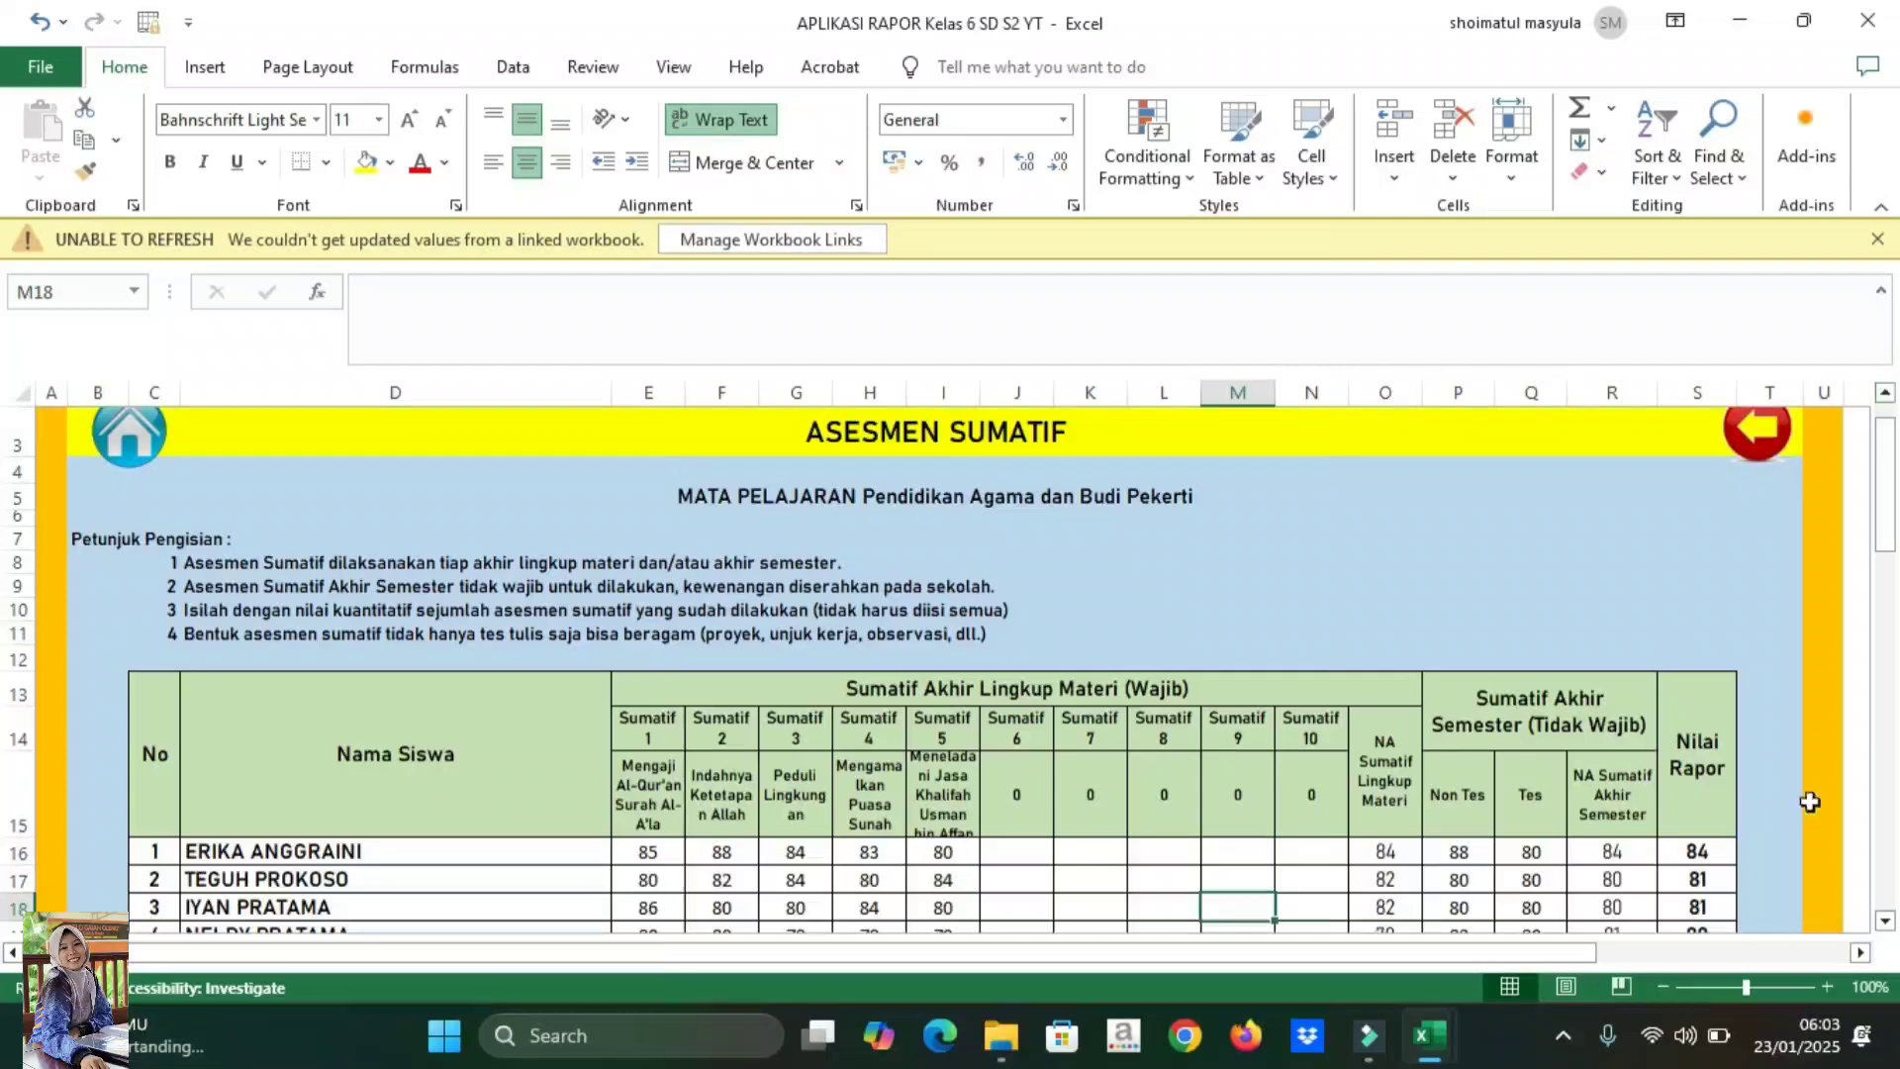
click(1747, 445)
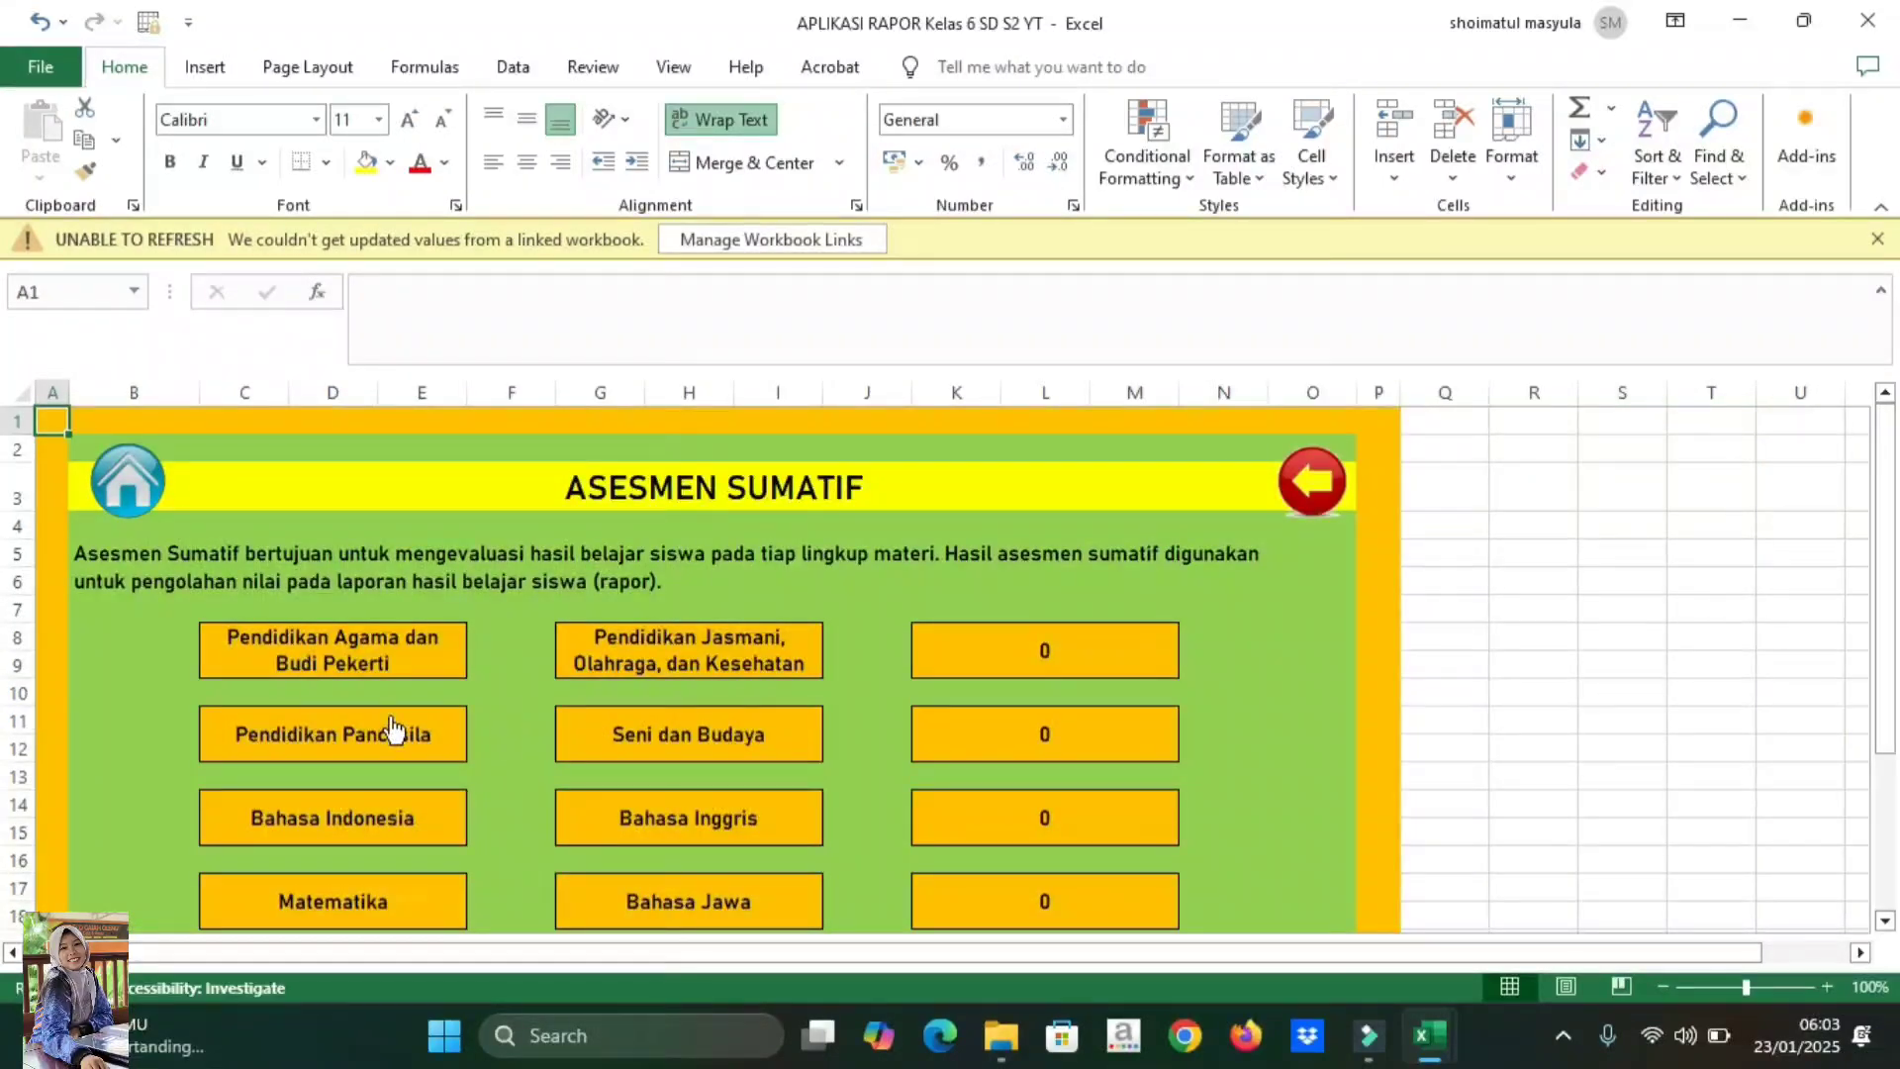
click(340, 752)
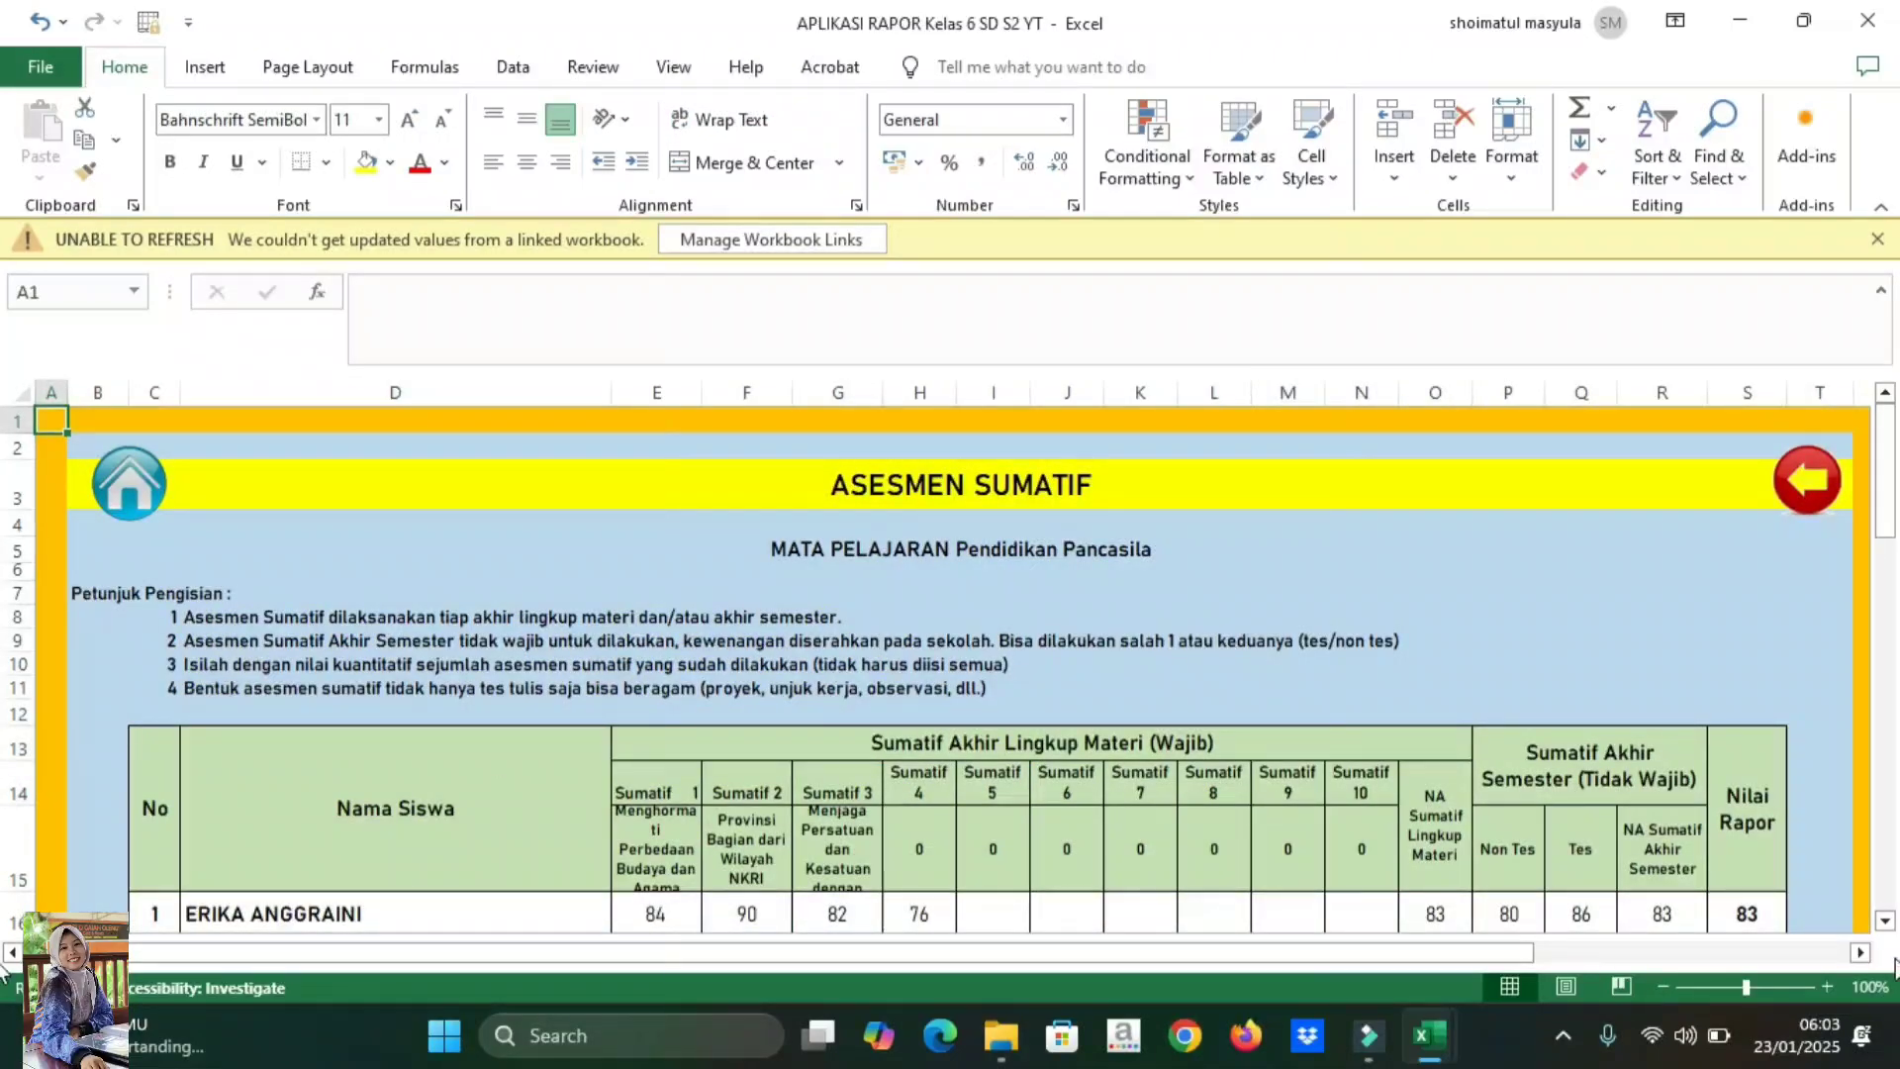
- Clear the Sumatif 4 scores of student rows 1 to 5 in the Pendidikan Pancasila table
click(1886, 921)
click(1886, 920)
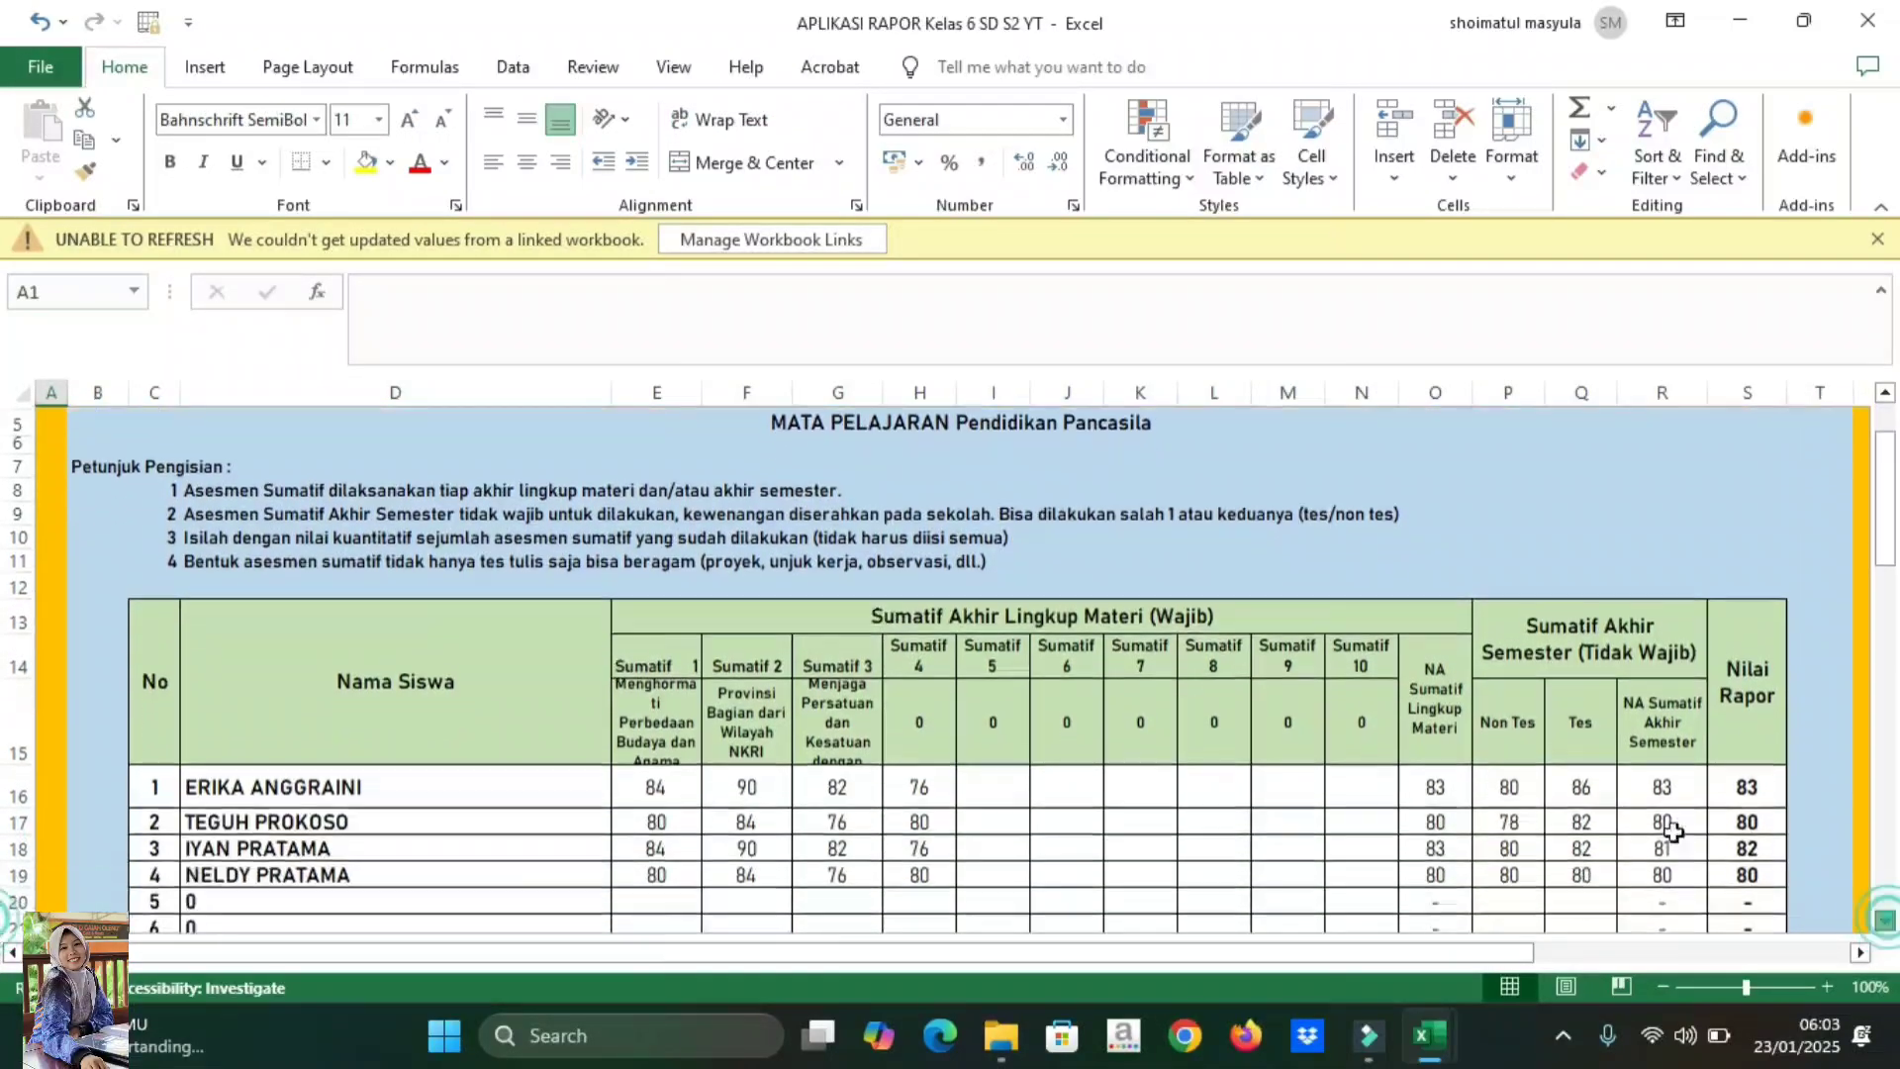
drag(911, 787, 912, 897)
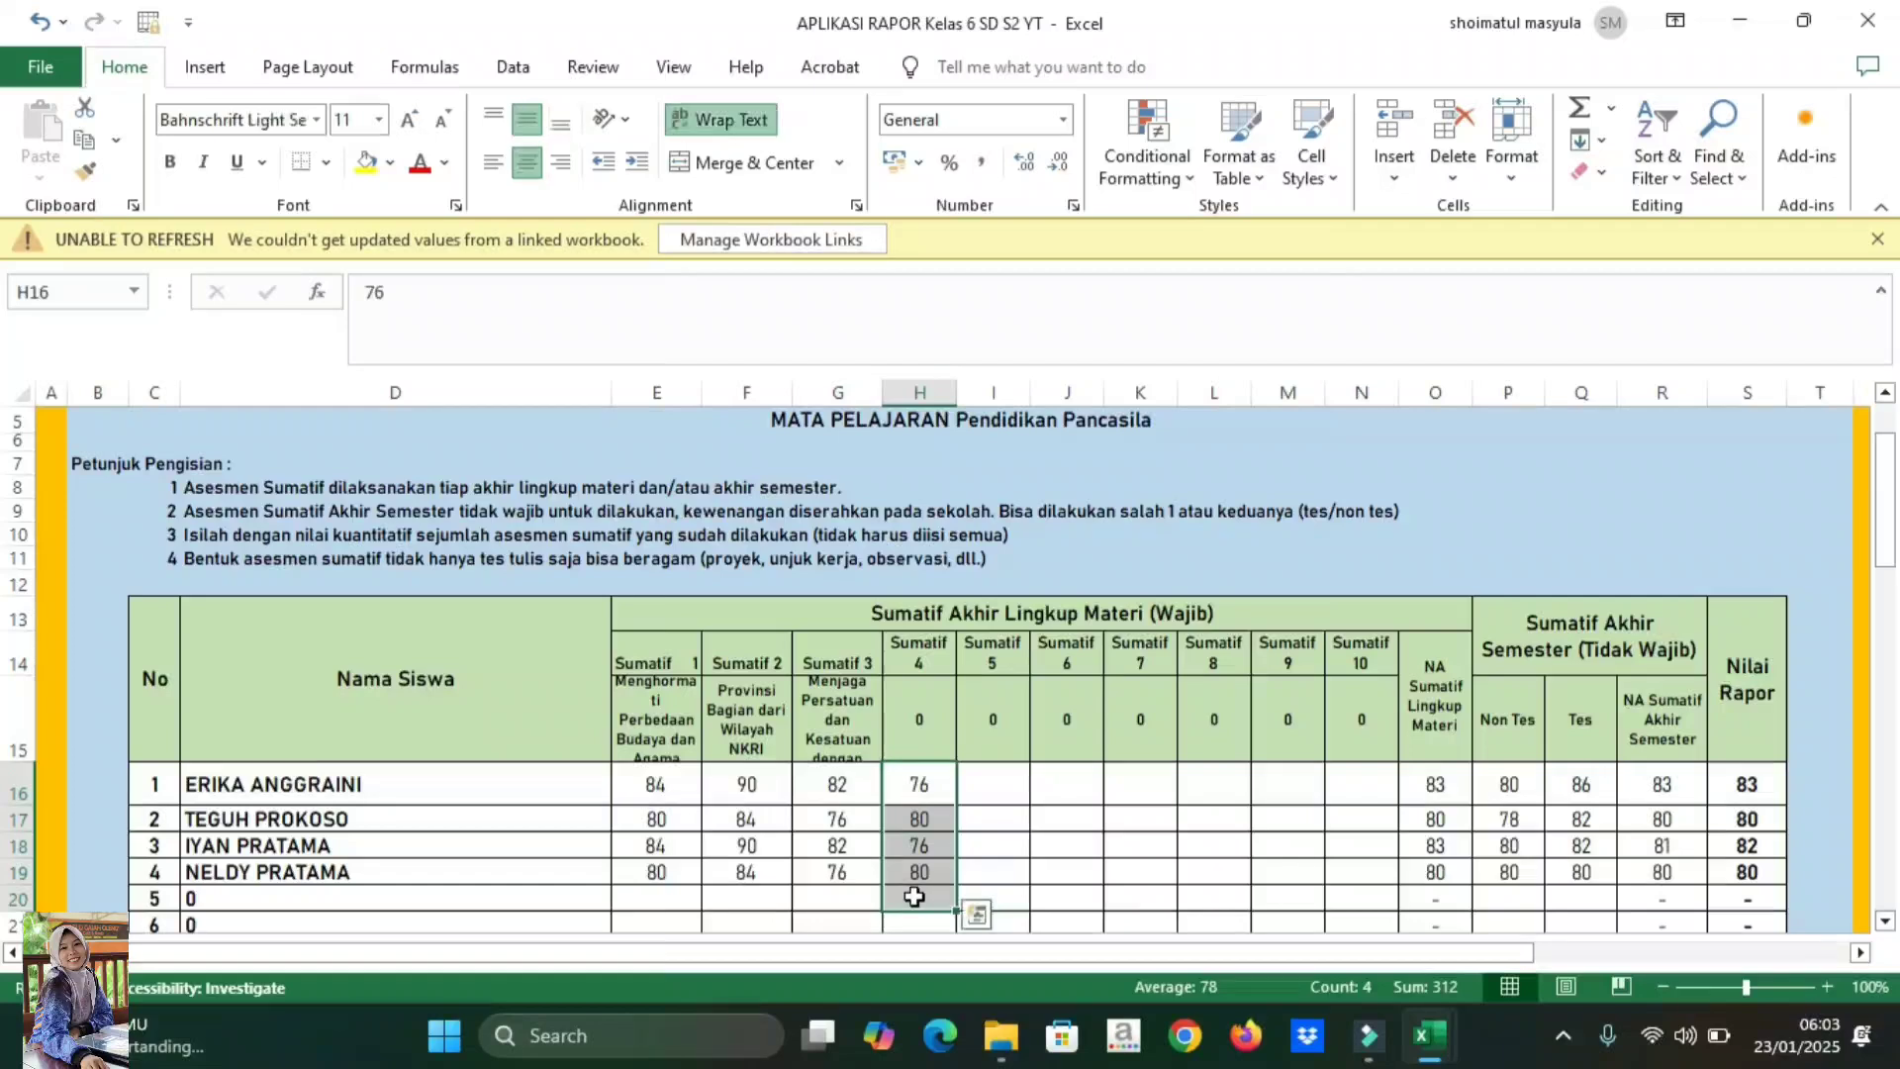
key(Delete)
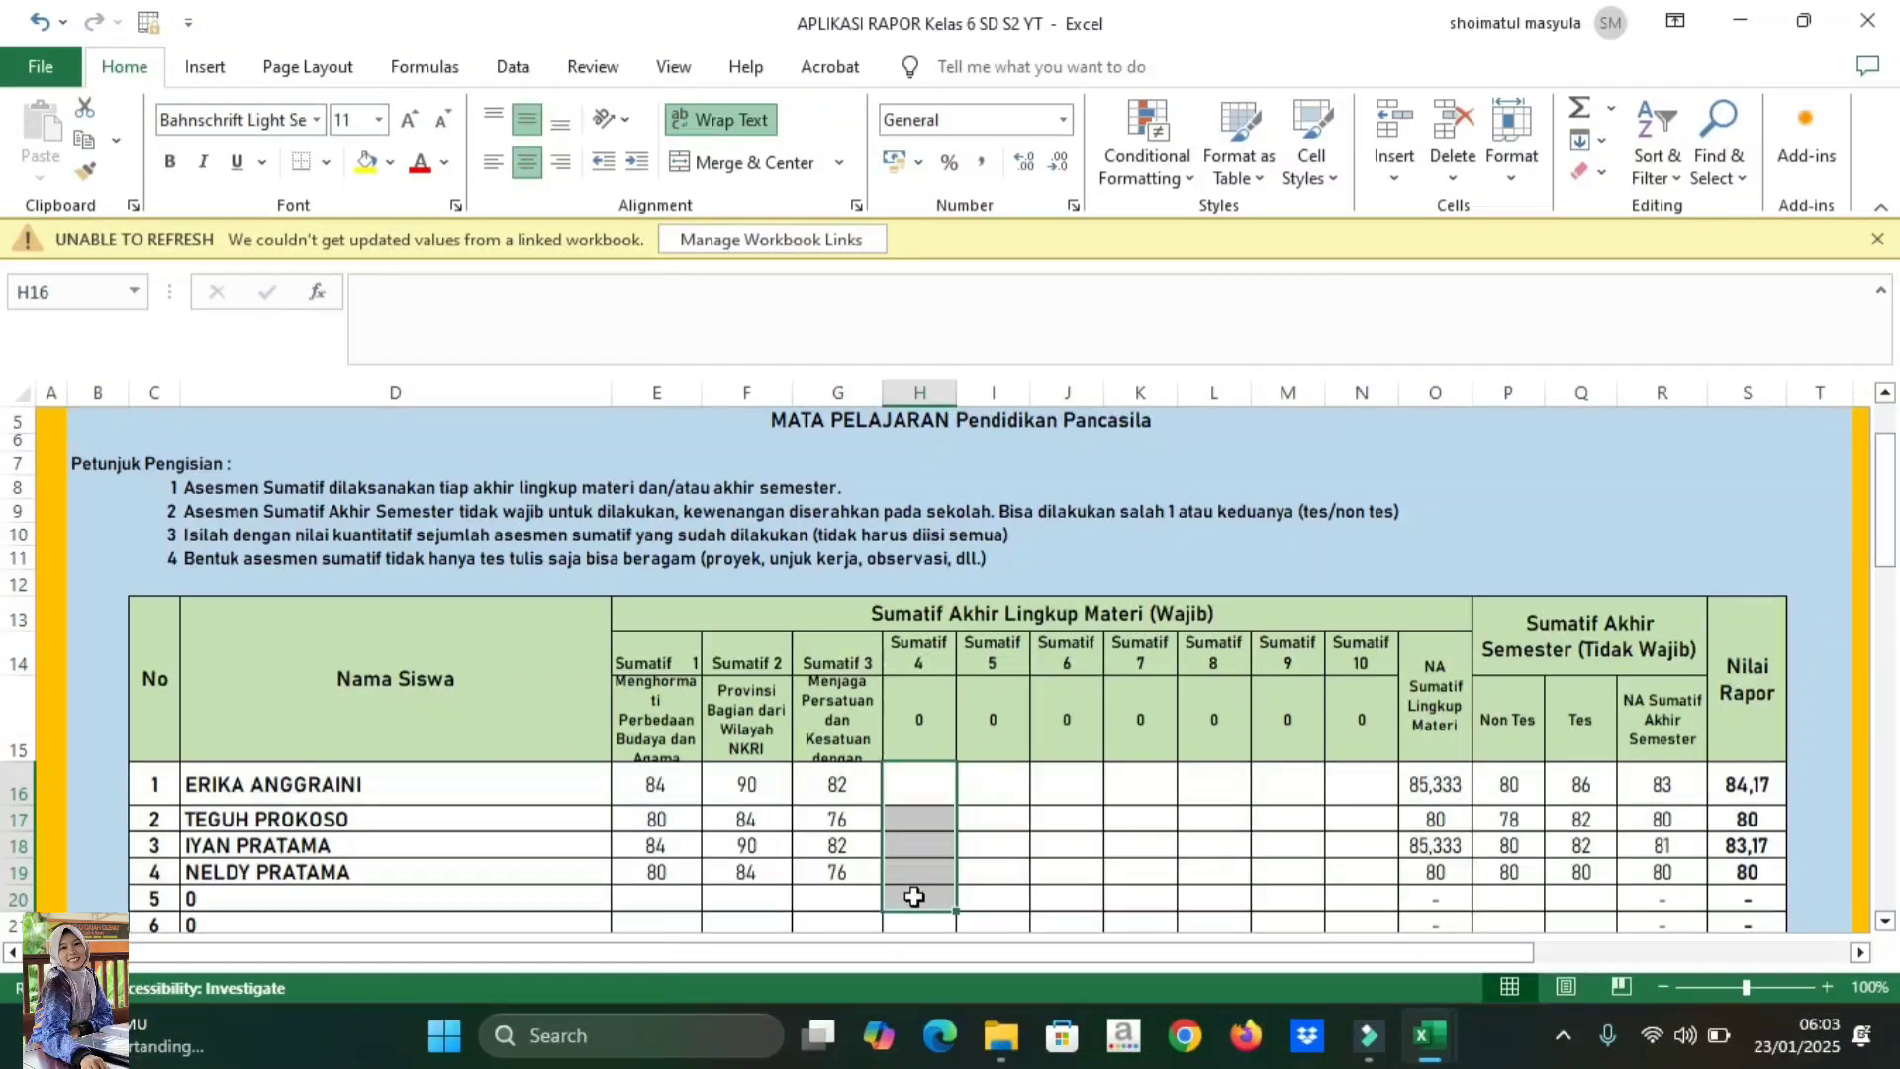
- Set the first student's Sumatif 3 score to 81 and the third student's Sumatif 1 score to 83
click(834, 793)
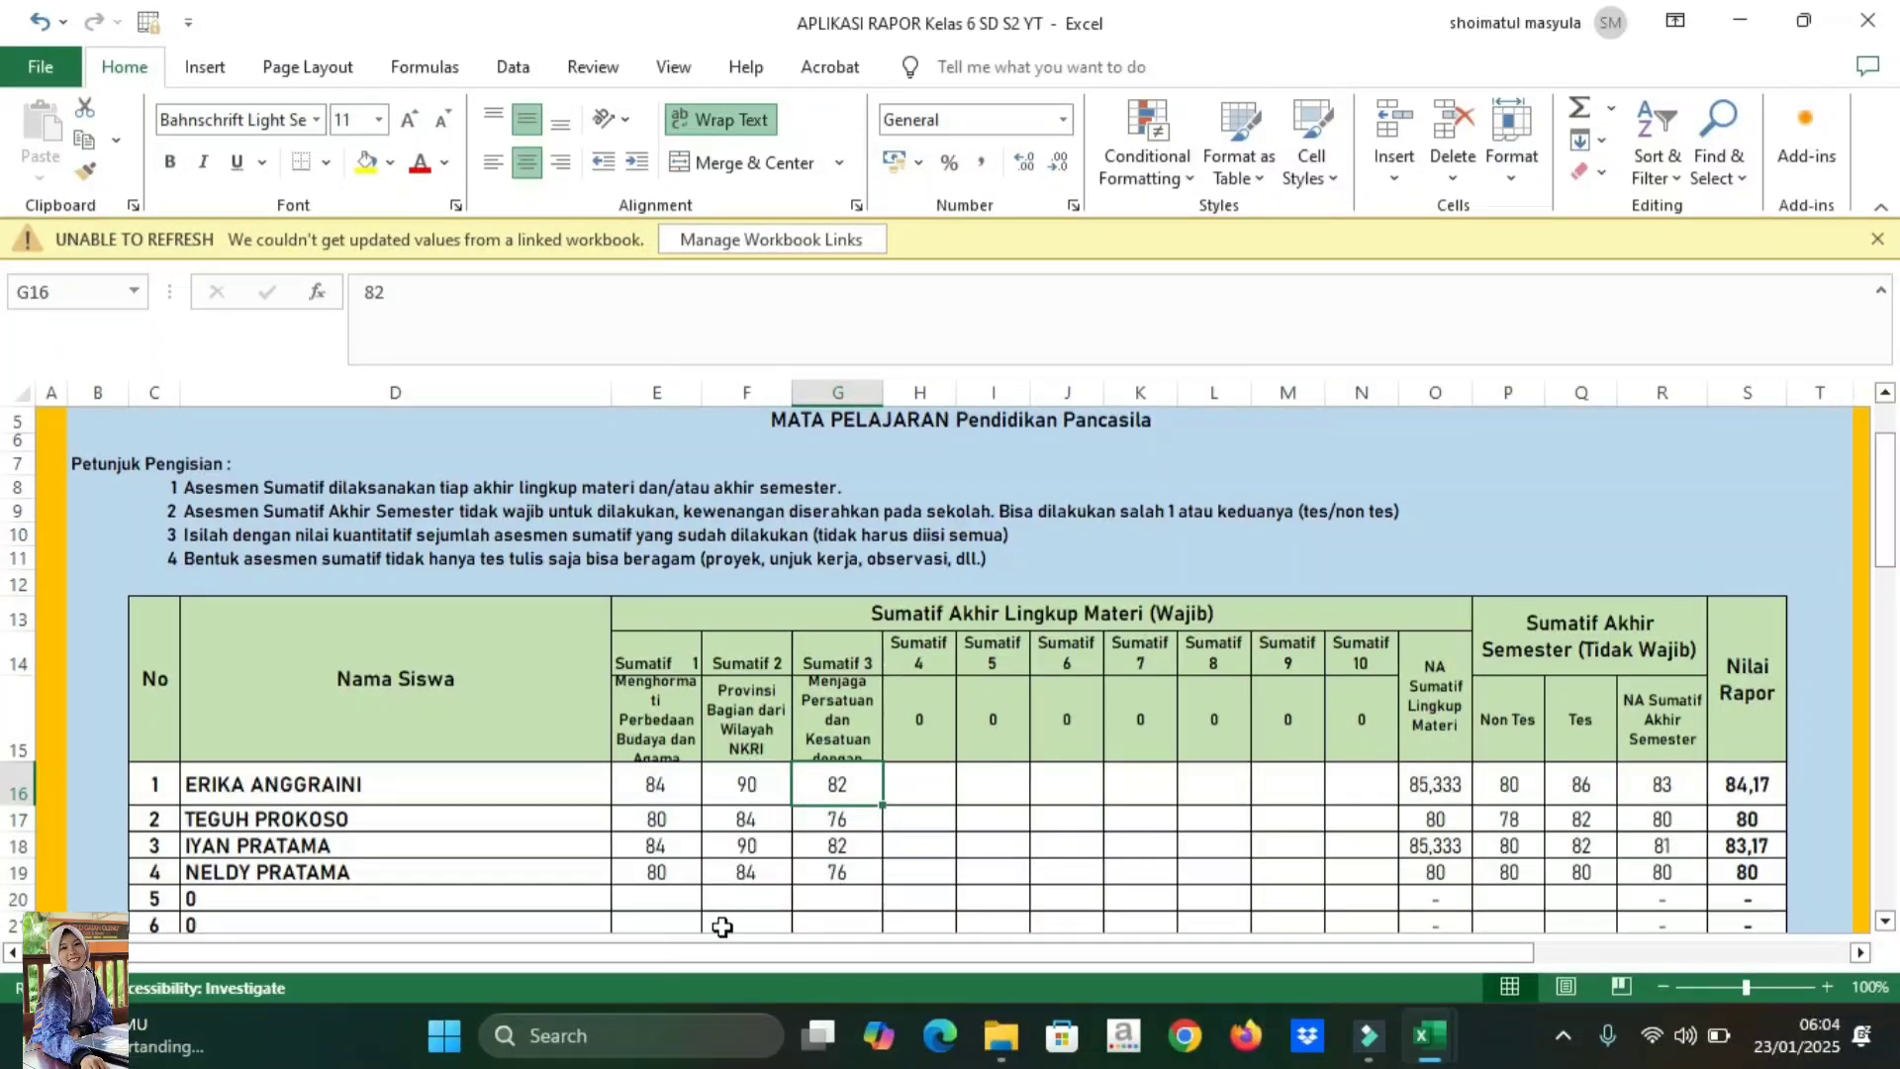
text(81)
click(1029, 824)
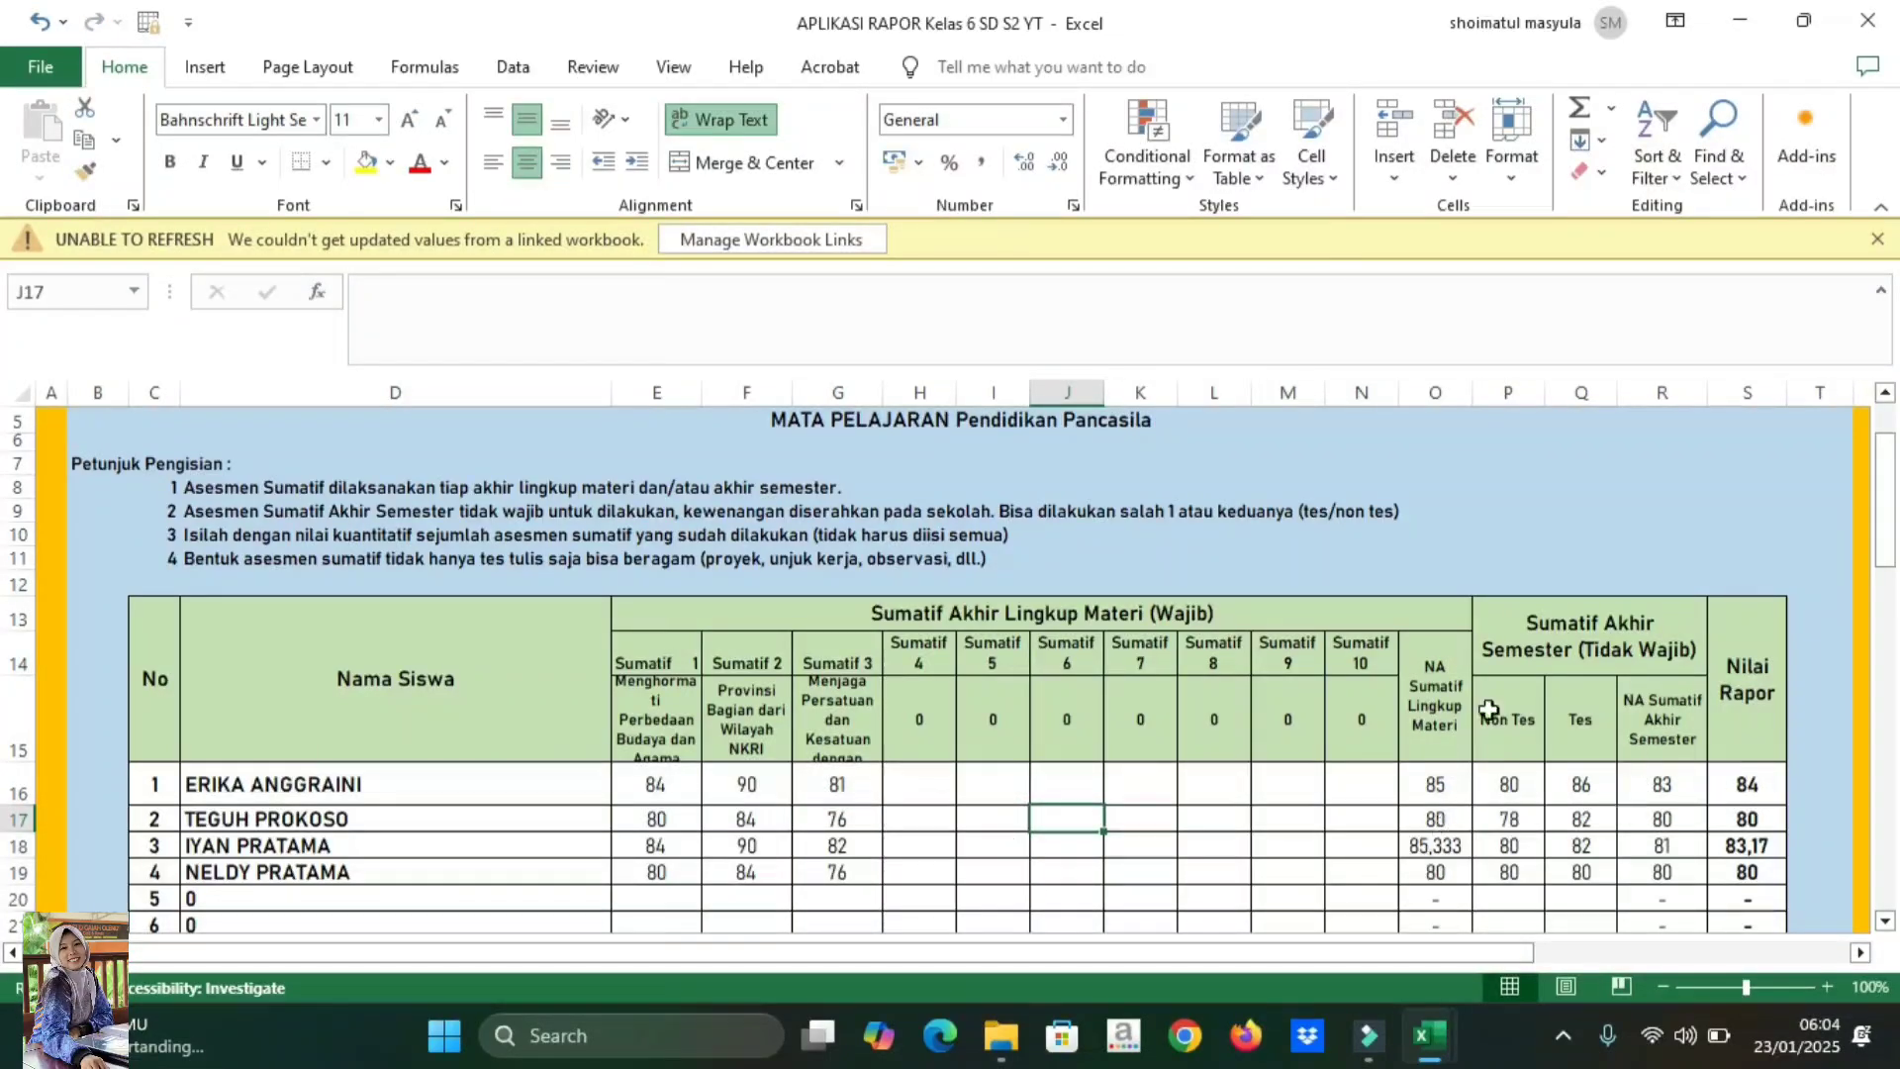
click(671, 847)
text(8)
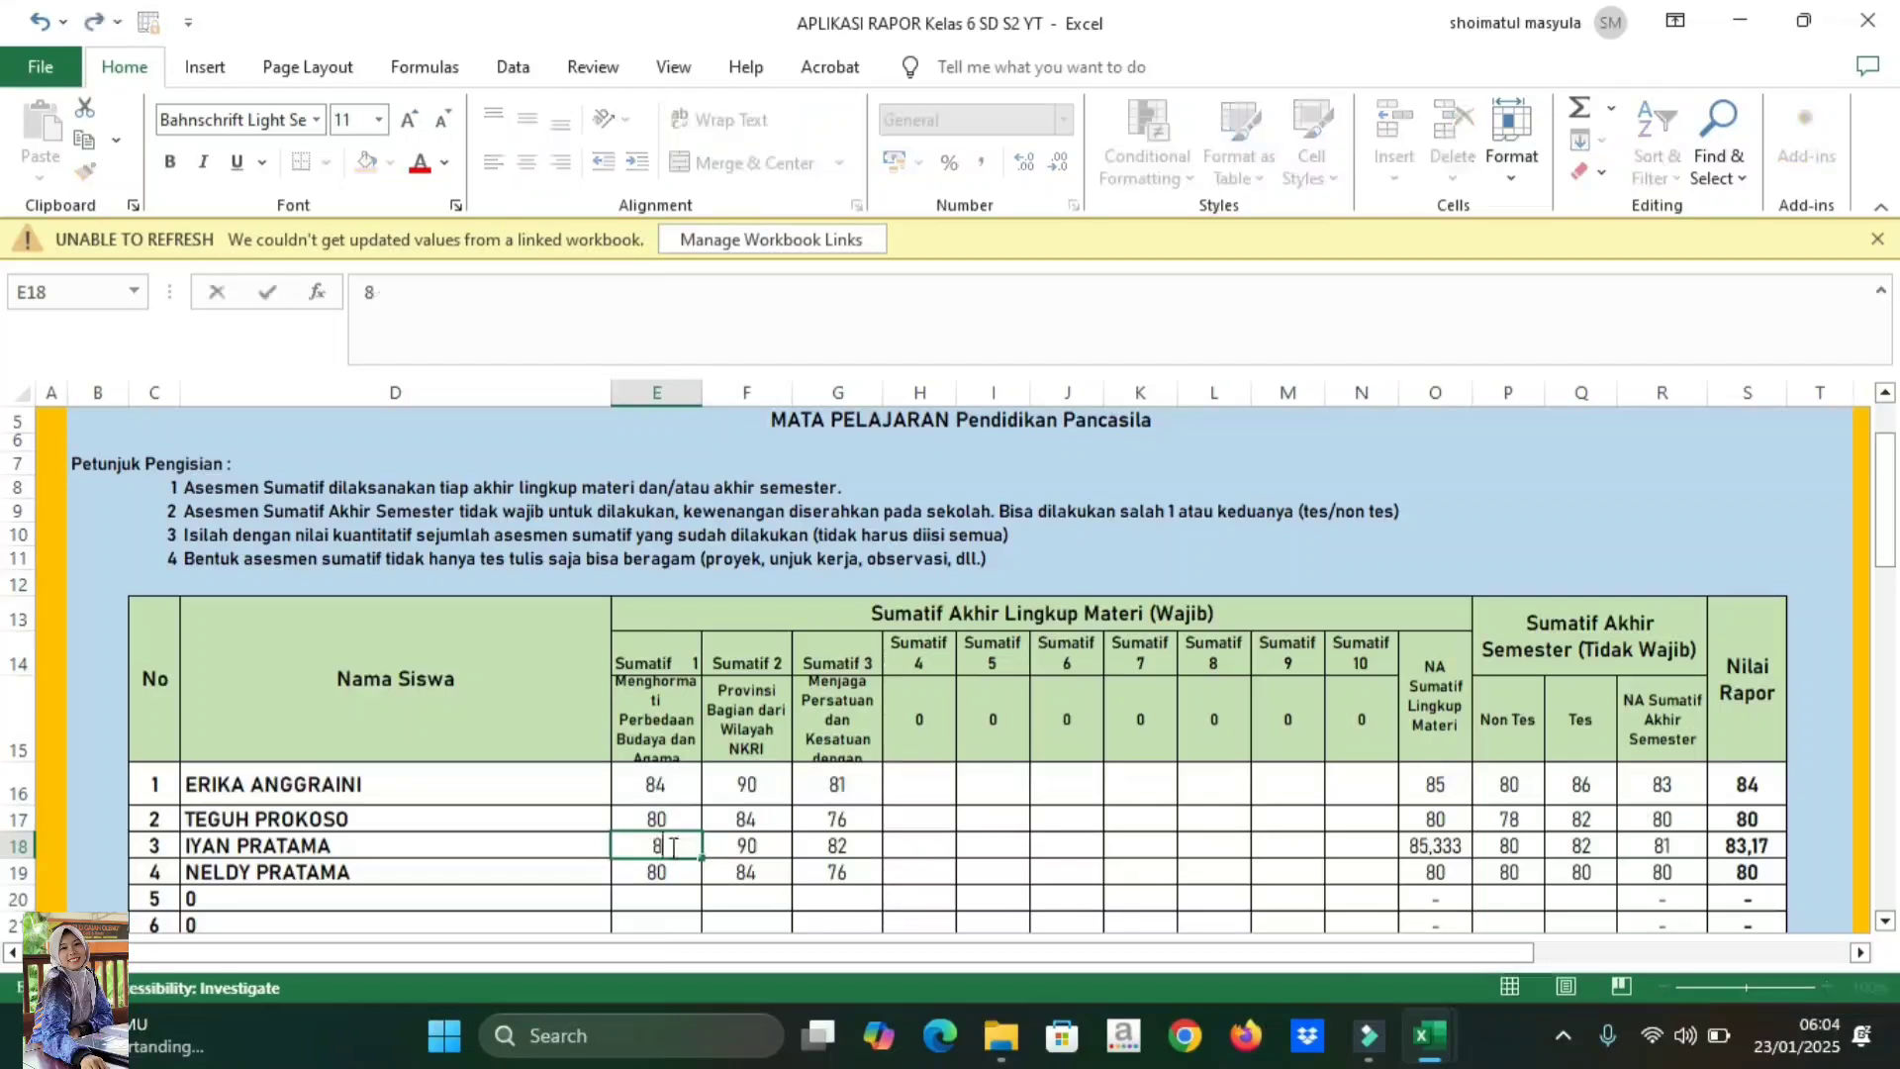
click(1198, 871)
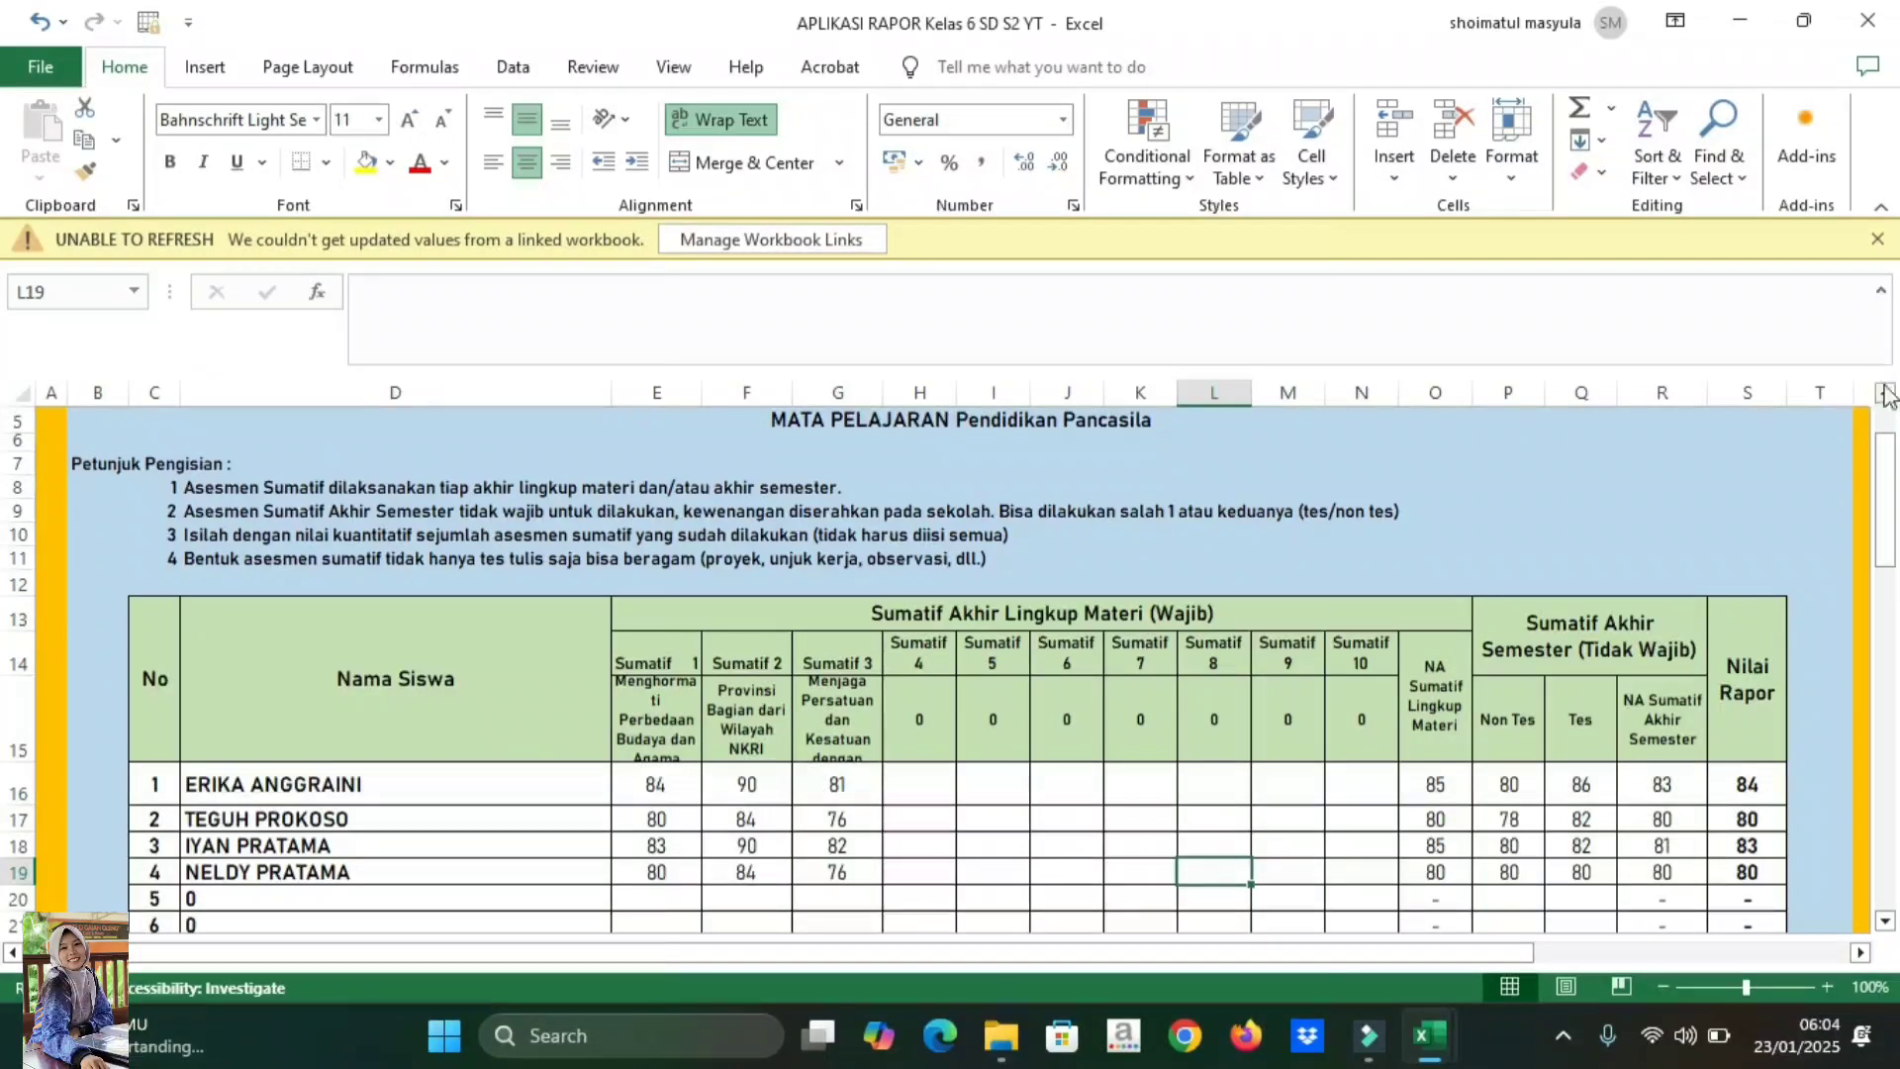
- Return through the ASESMEN SUMATIF list to the main menu and open the NILAI AKHIR summary of all subjects
scroll(1885, 401, up, 2)
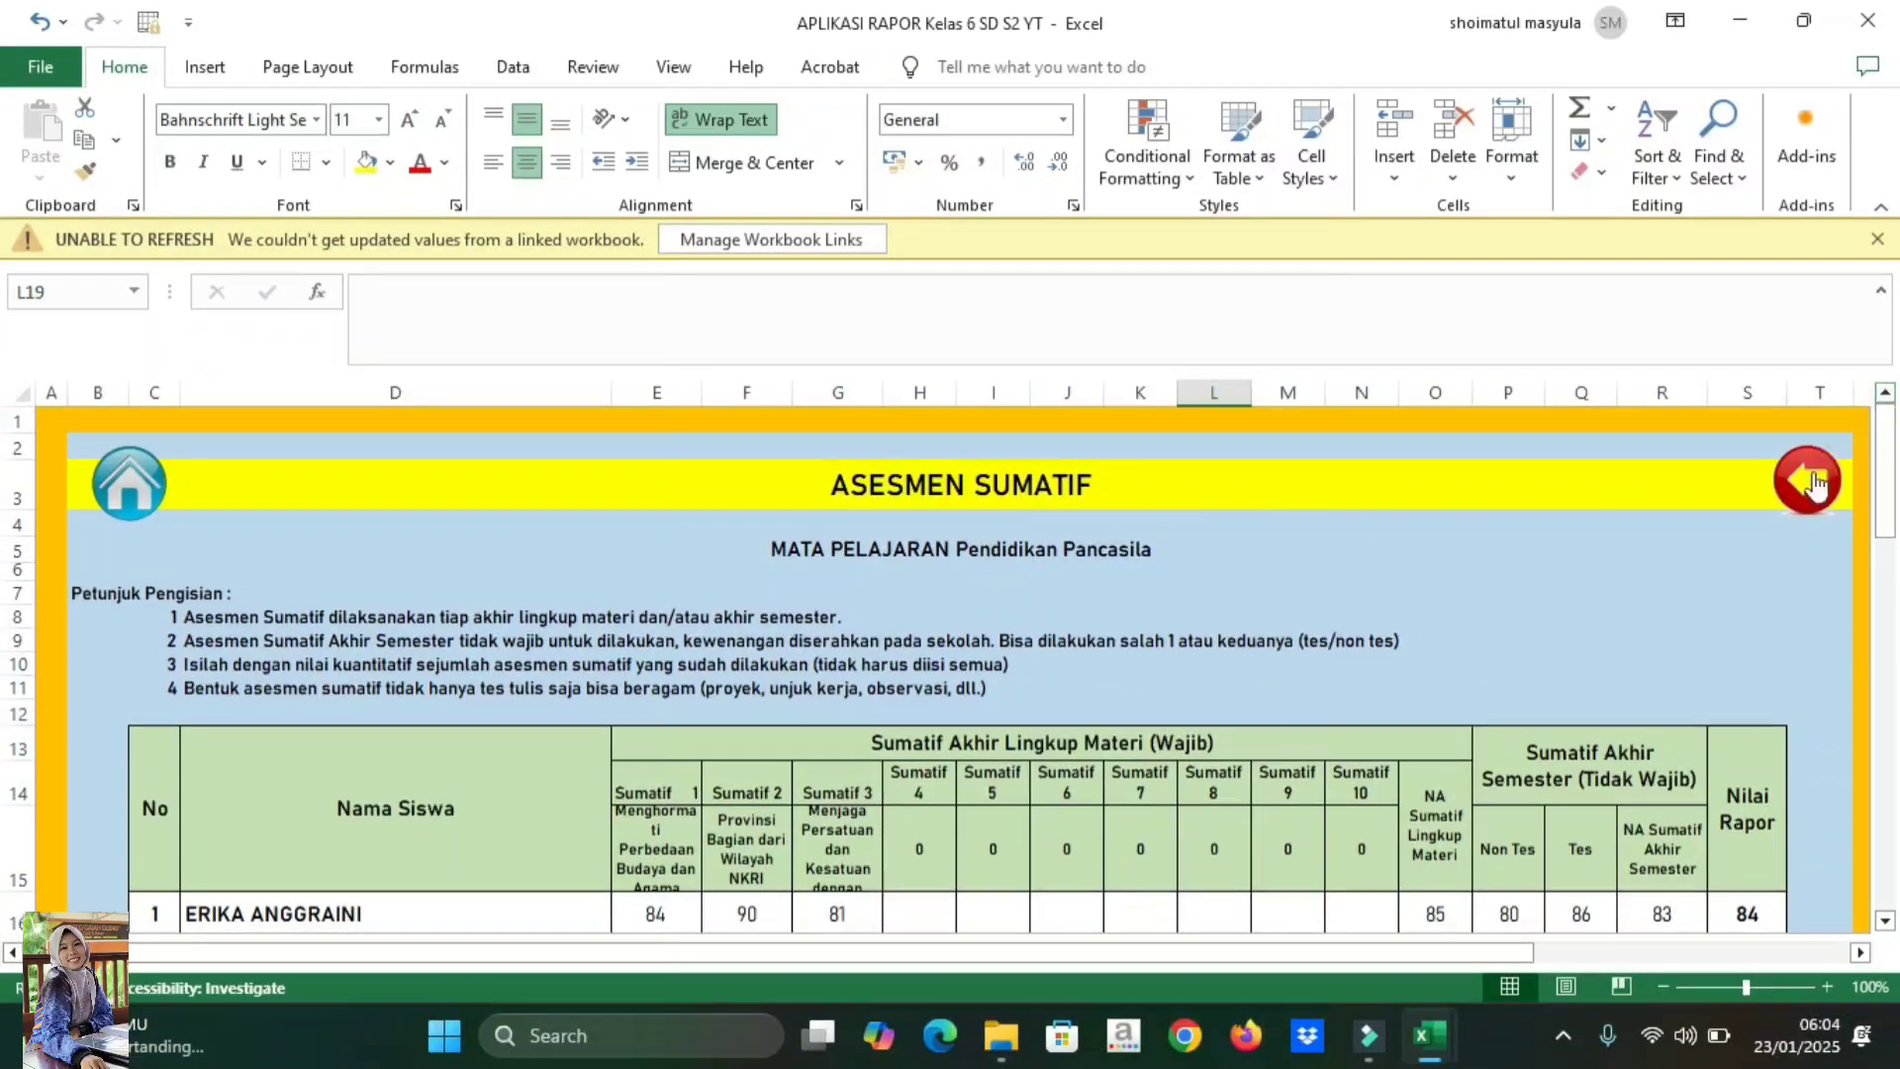
click(1807, 490)
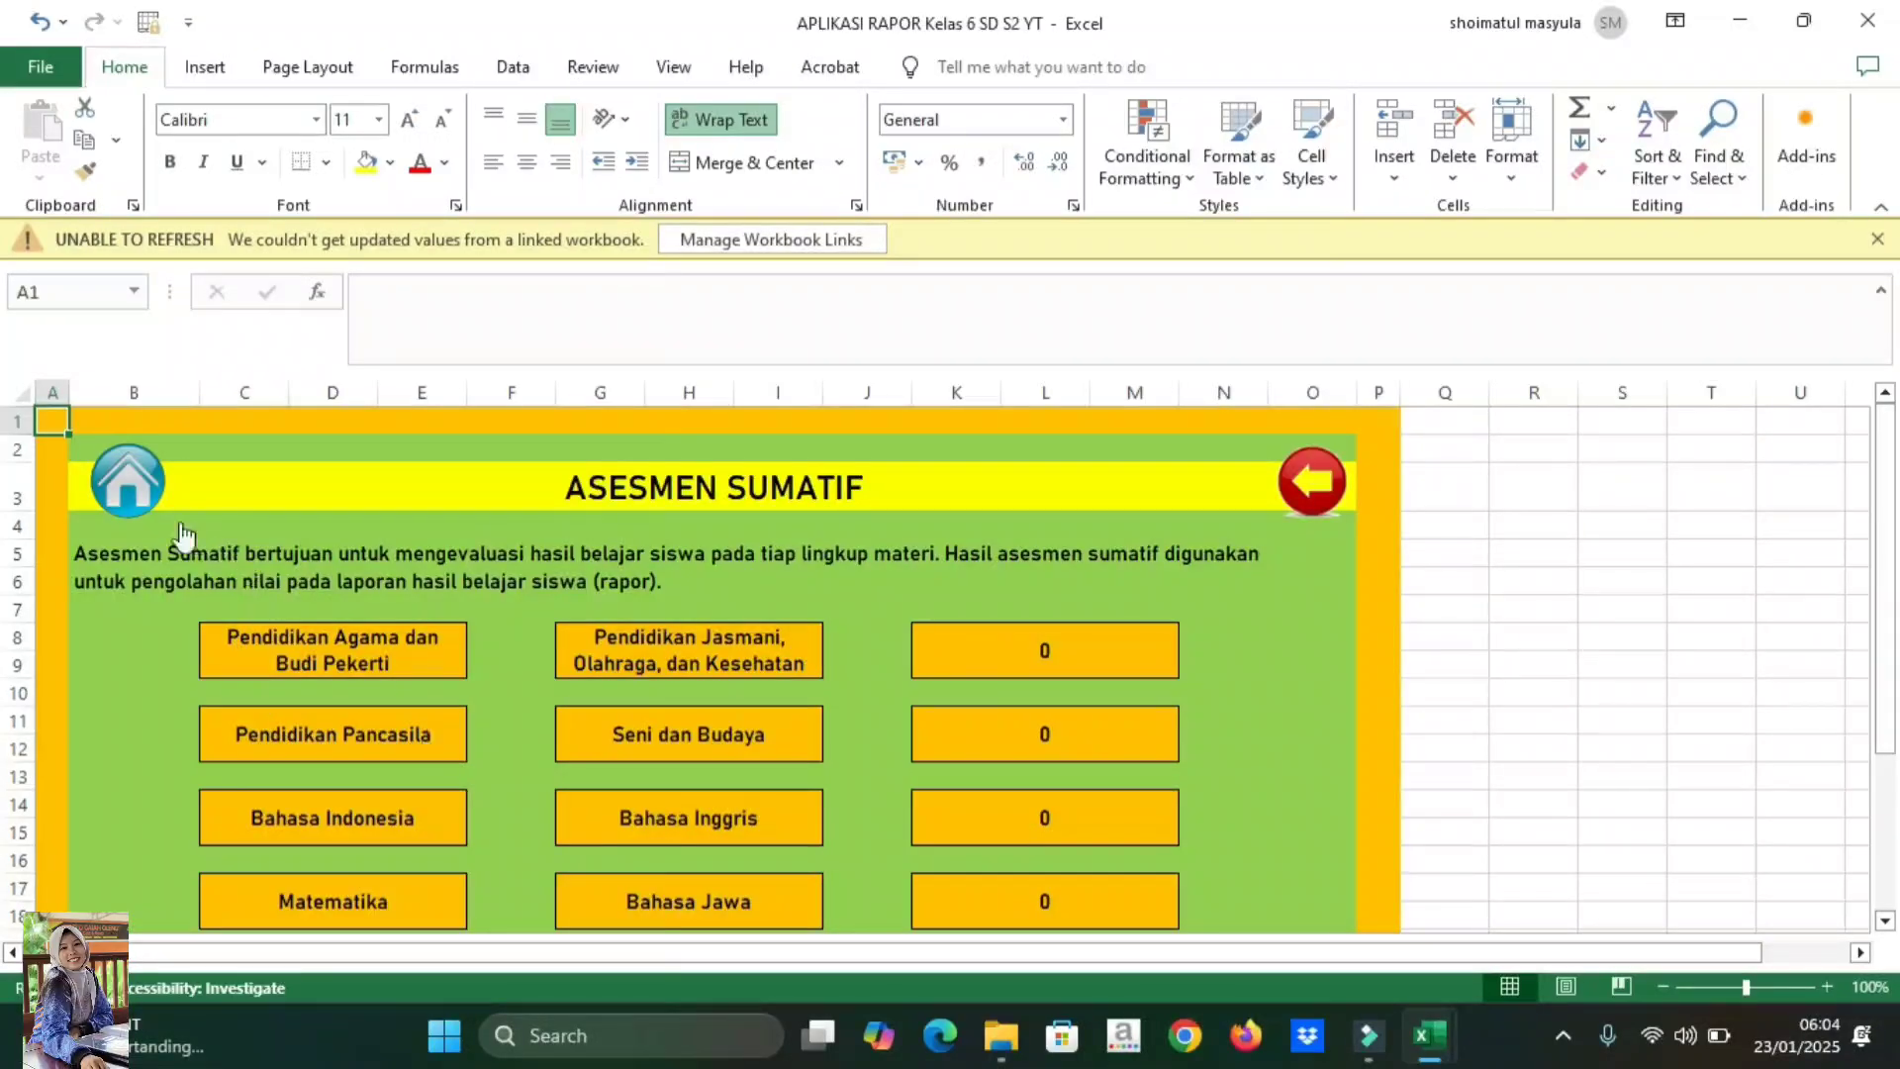
click(141, 501)
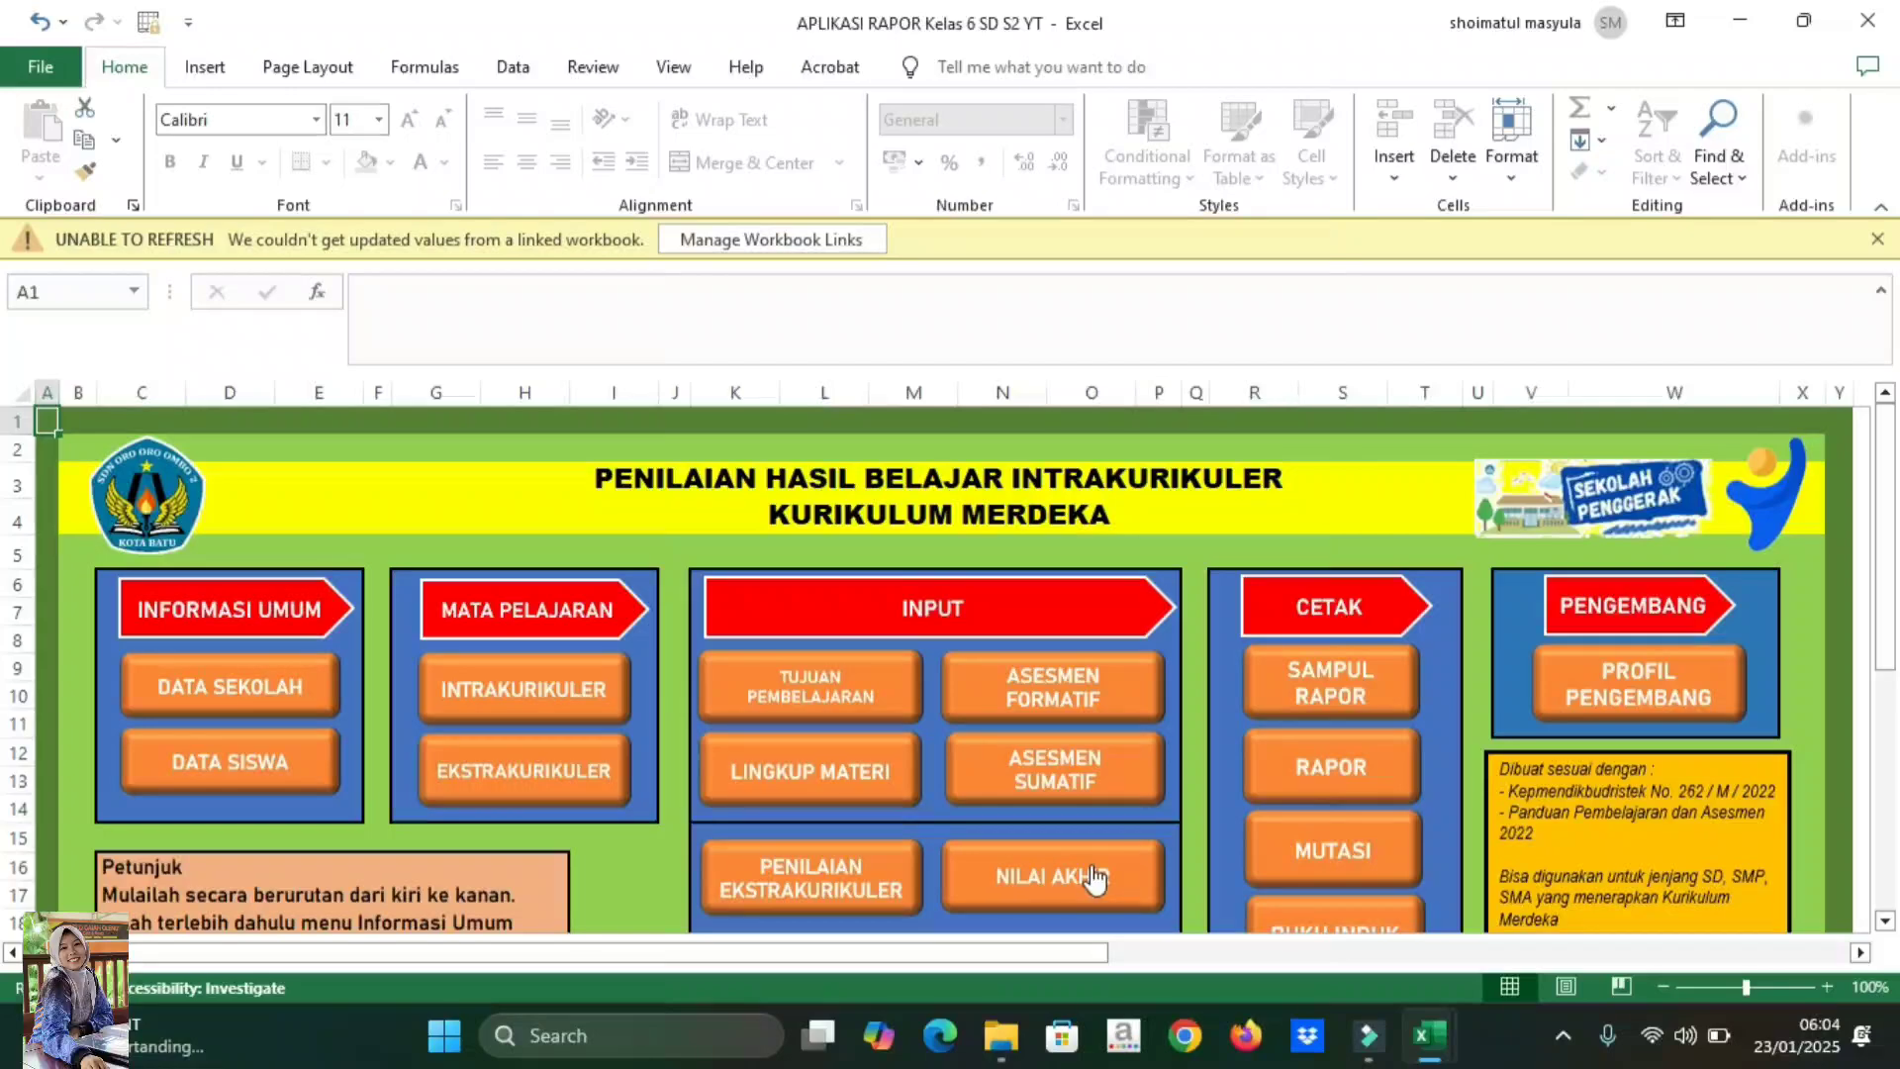
click(1094, 878)
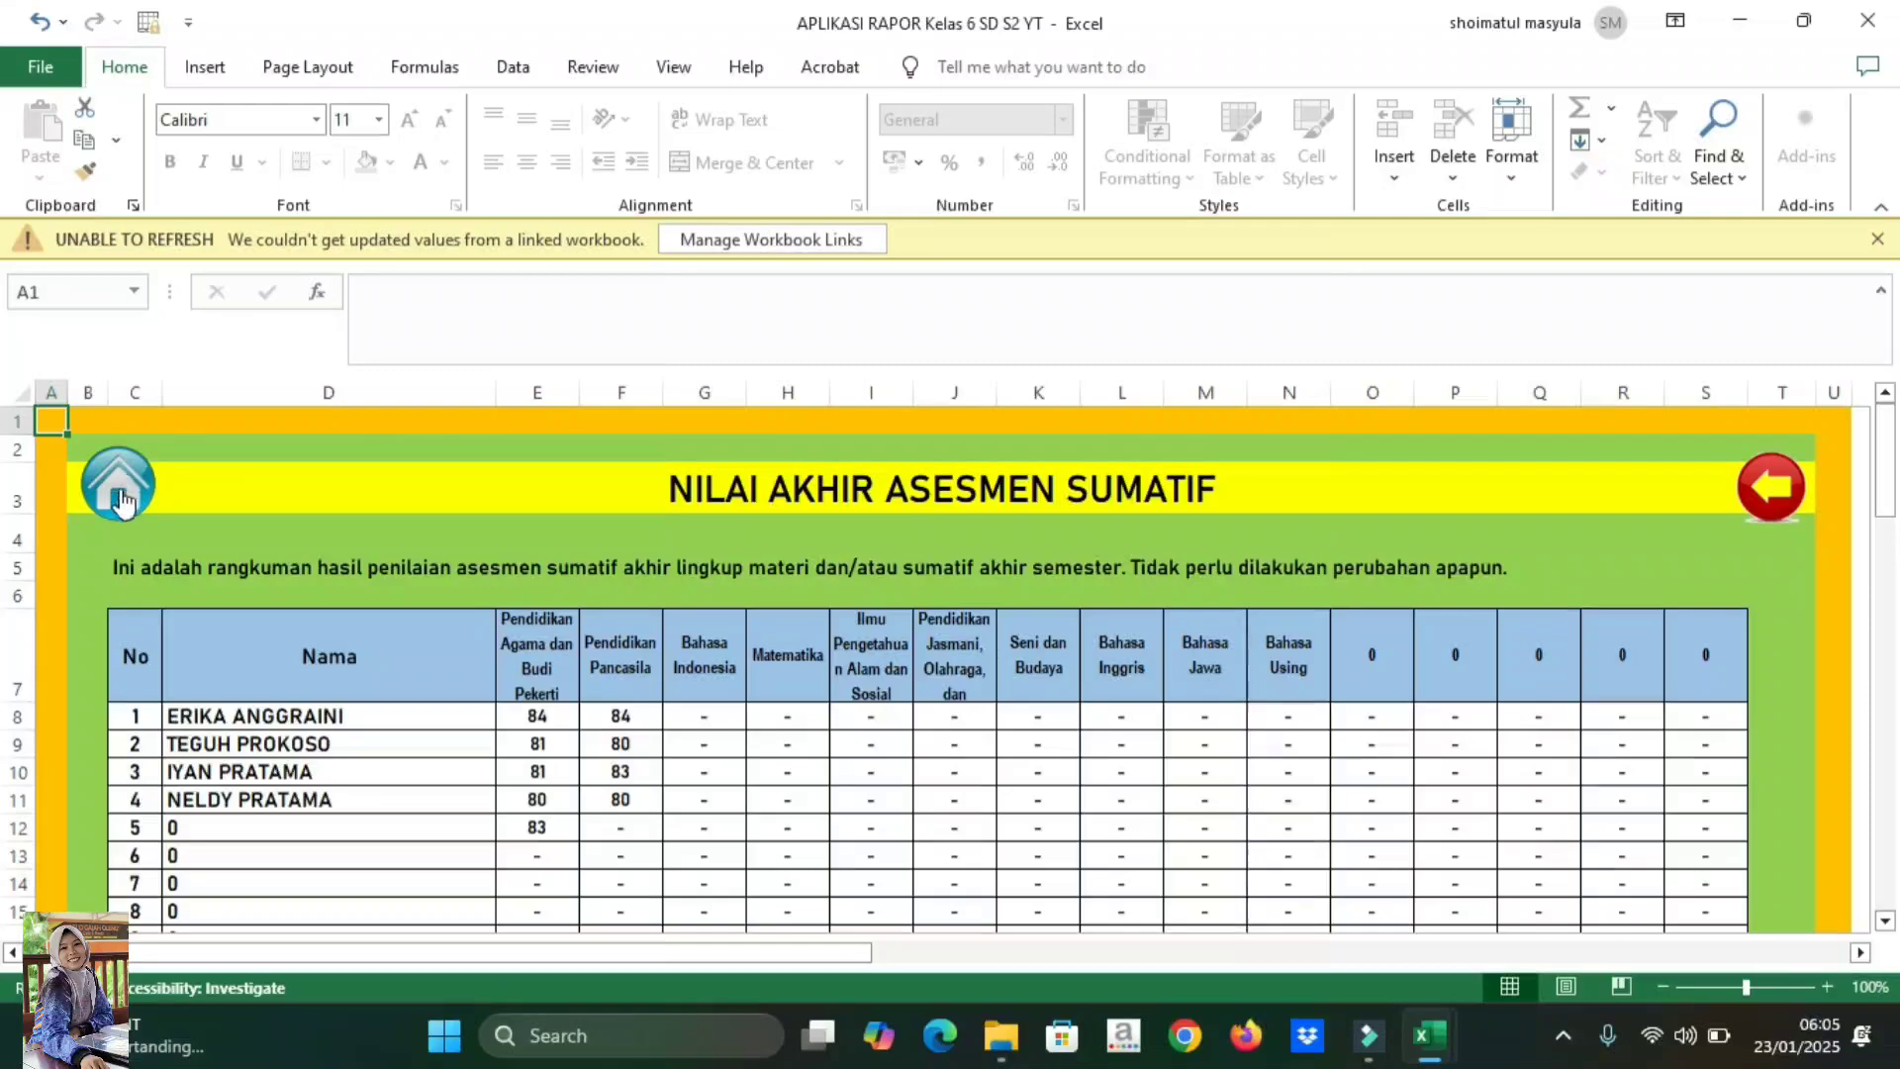
- Go back to the main menu, view the SAMPUL RAPOR cover sheet, and return to the menu
click(120, 503)
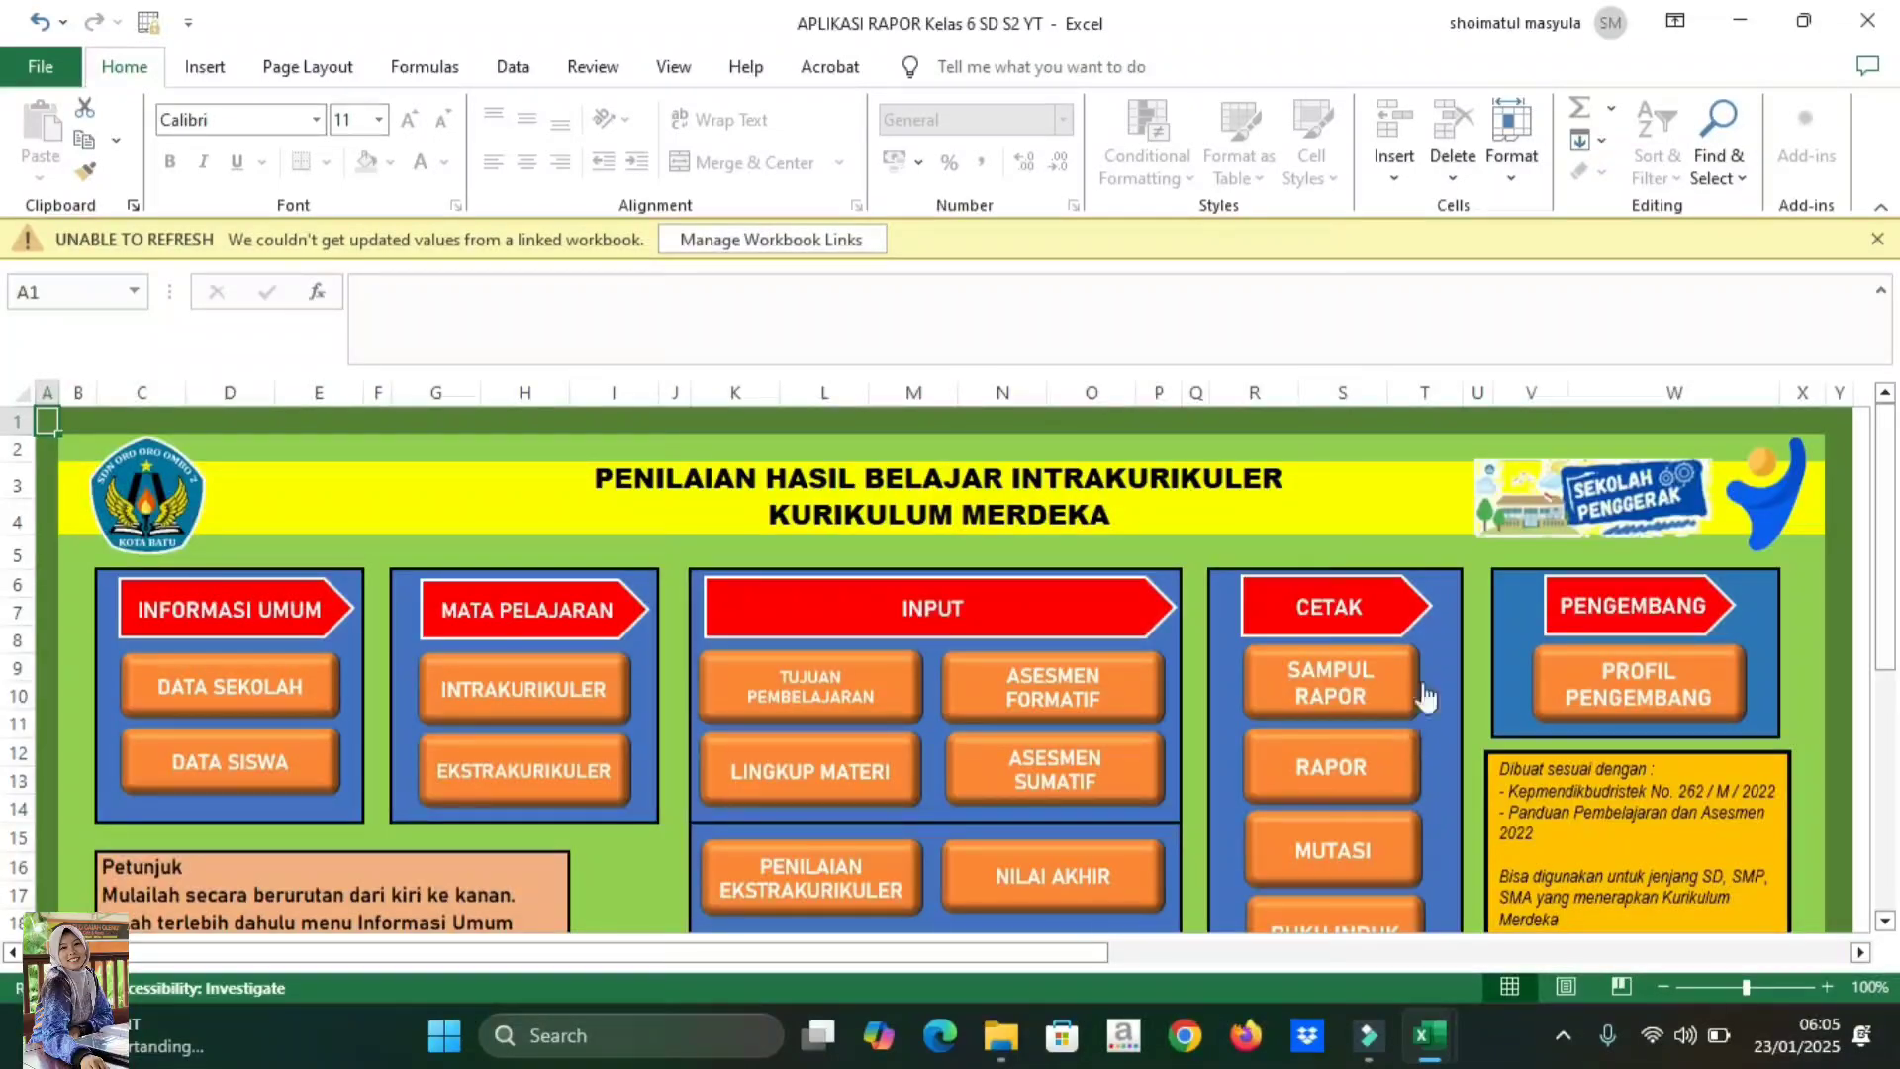
click(1342, 696)
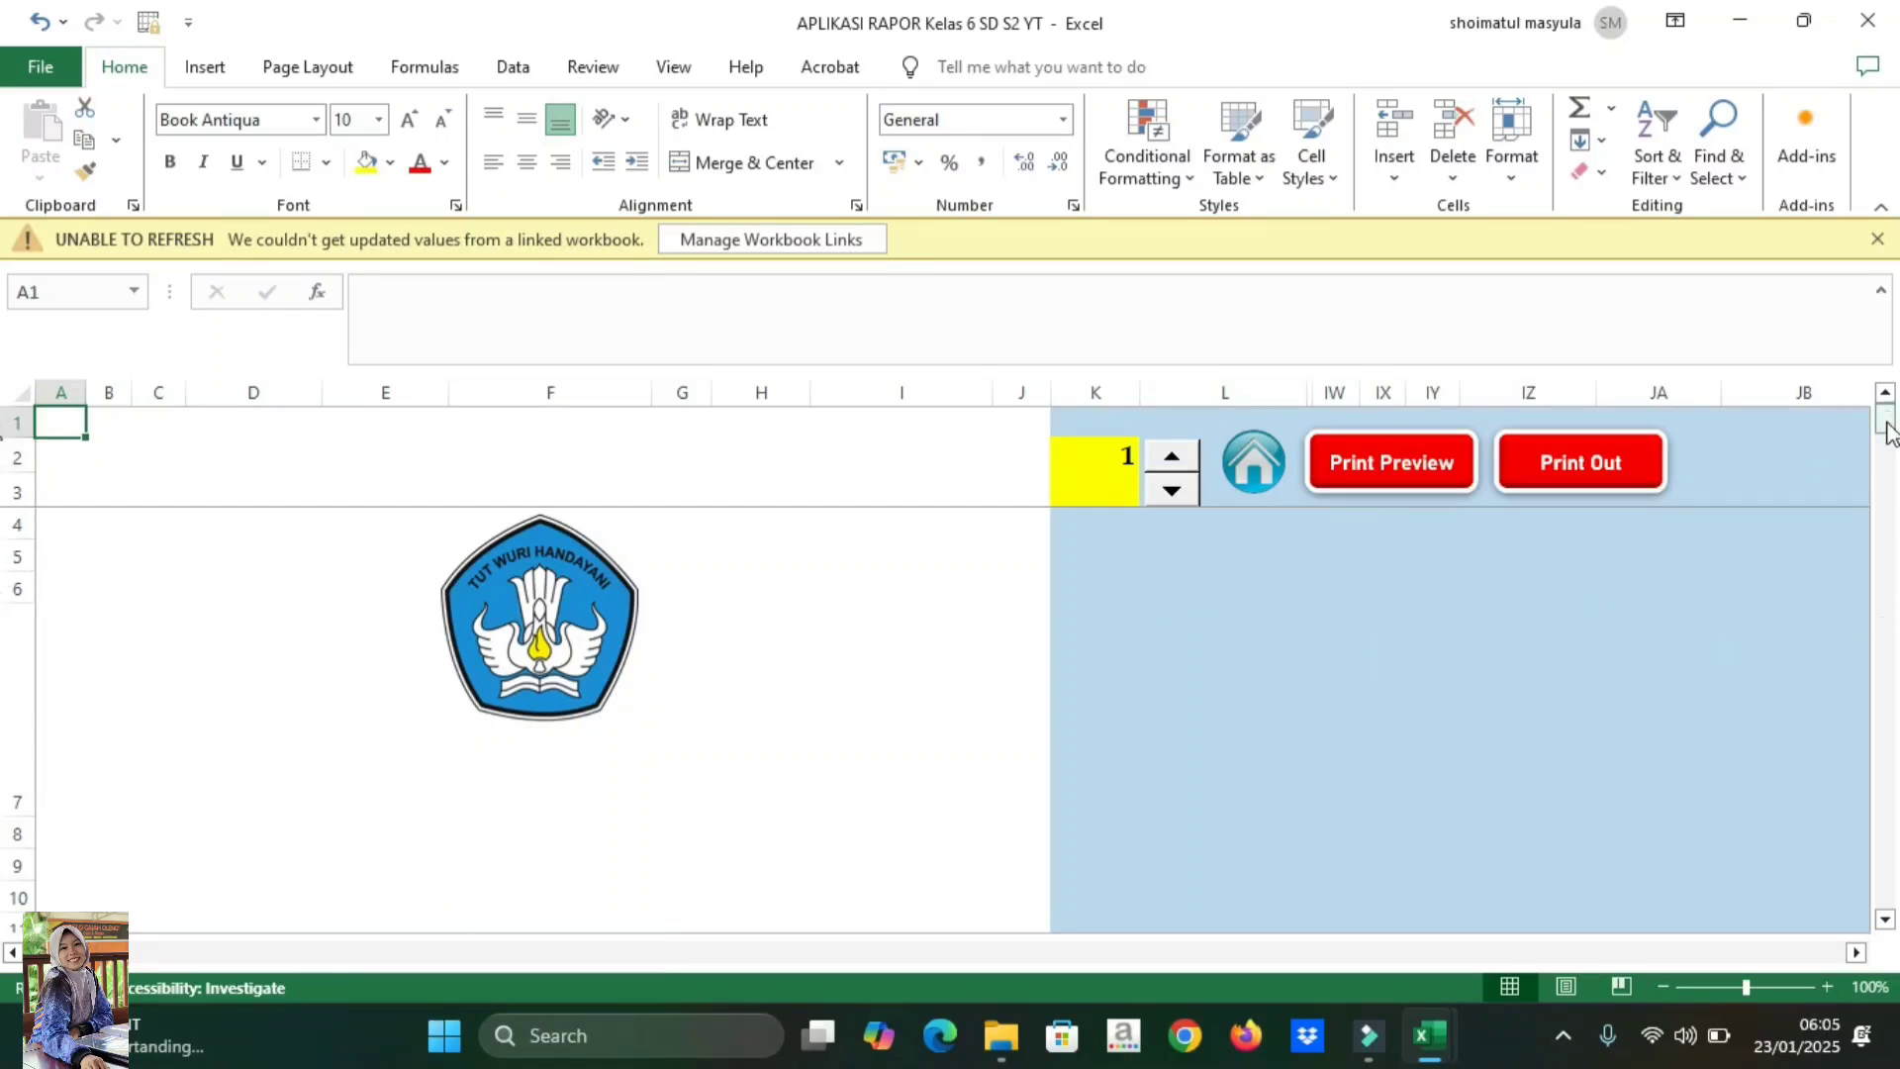
mouse_move(1888, 432)
mouse_down()
mouse_move(1888, 603)
mouse_move(1896, 386)
mouse_up()
click(1253, 462)
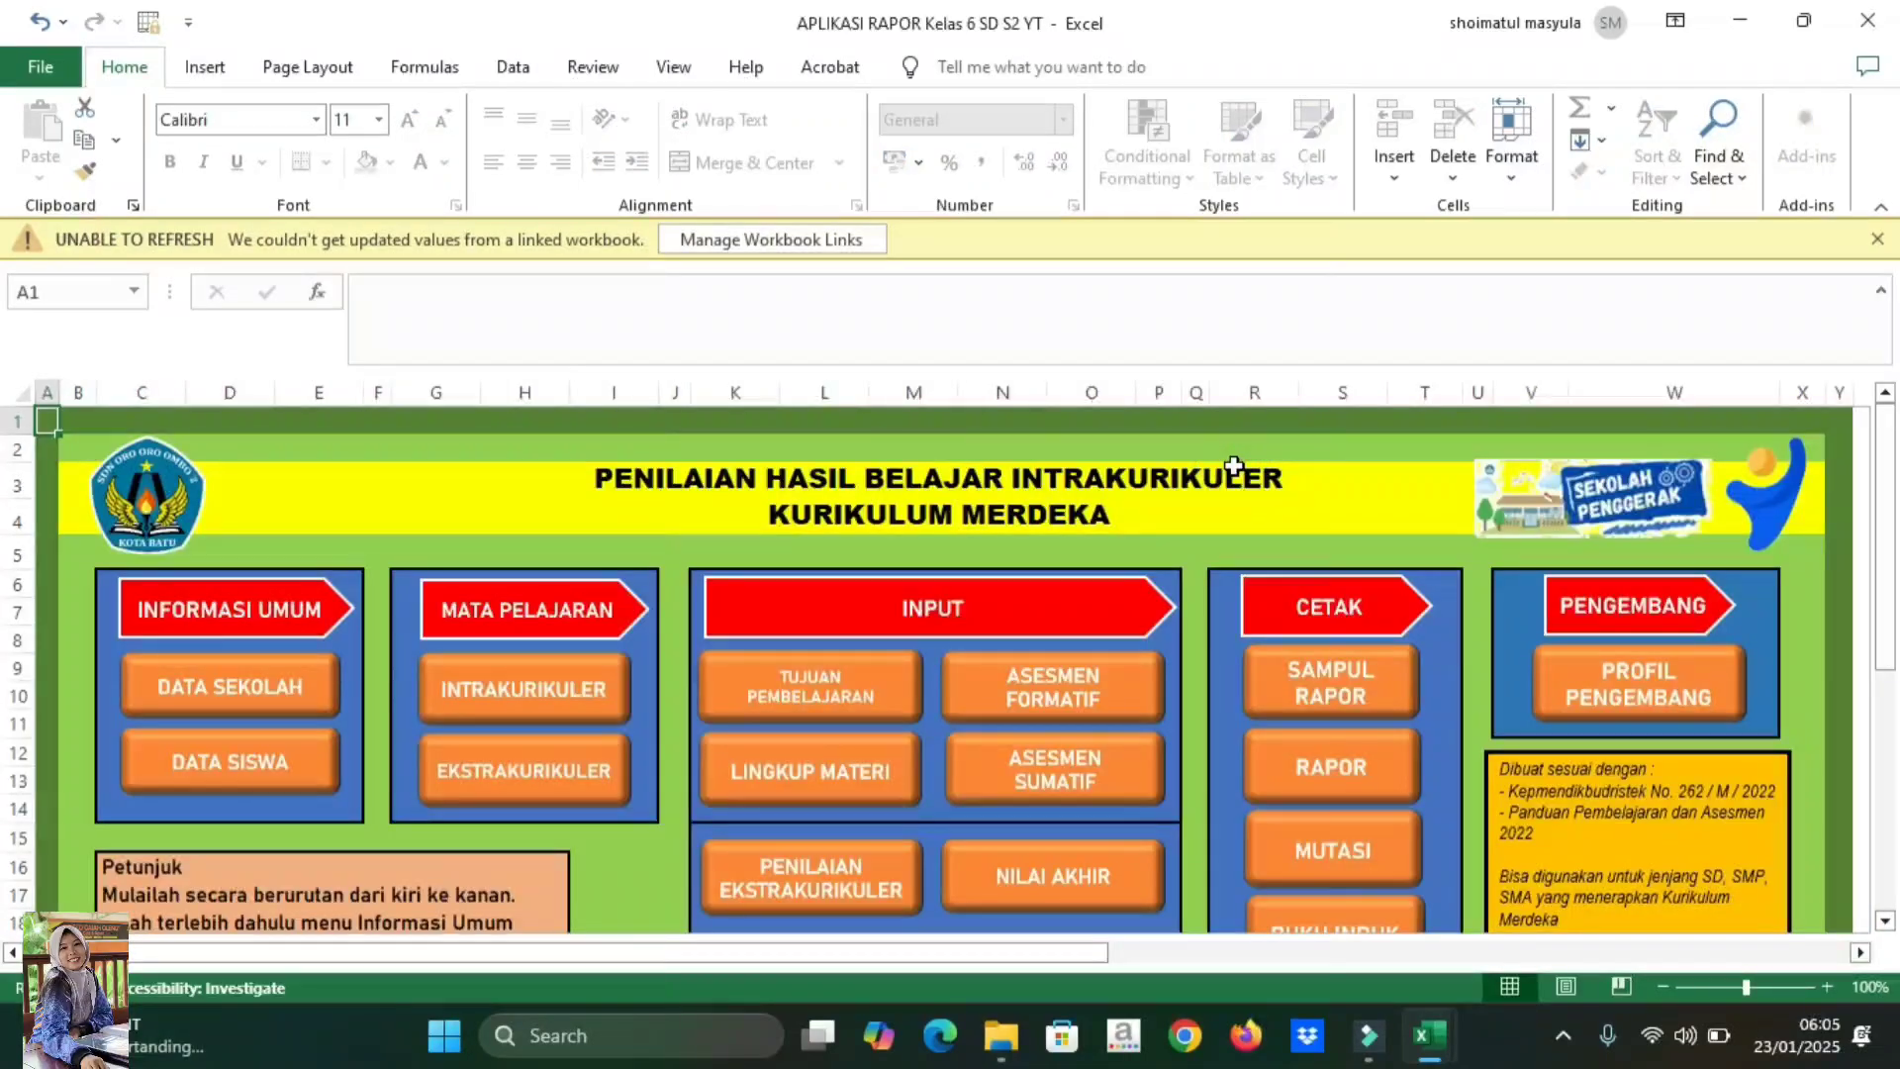
- Open the RAPOR sheet, page through the report cards of students 2, 3 and 4, and return to student 1
click(1328, 764)
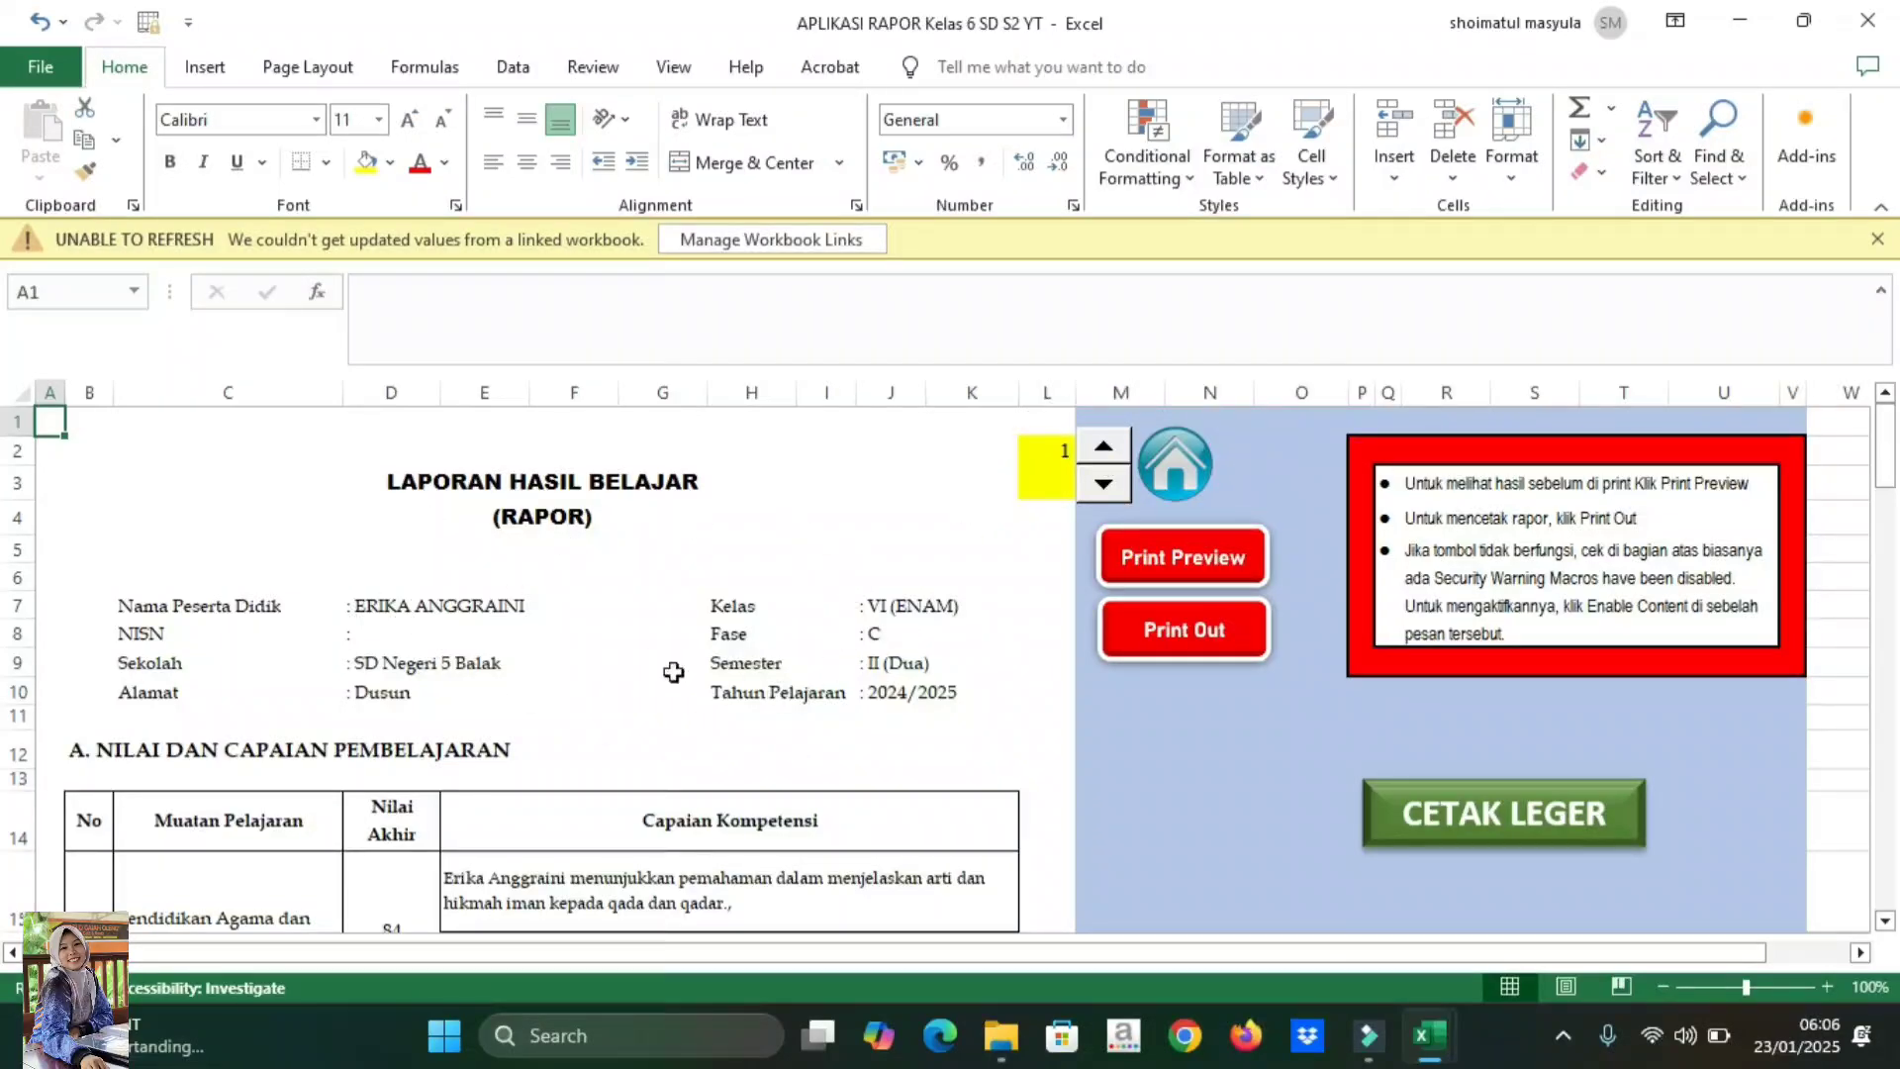
click(1096, 454)
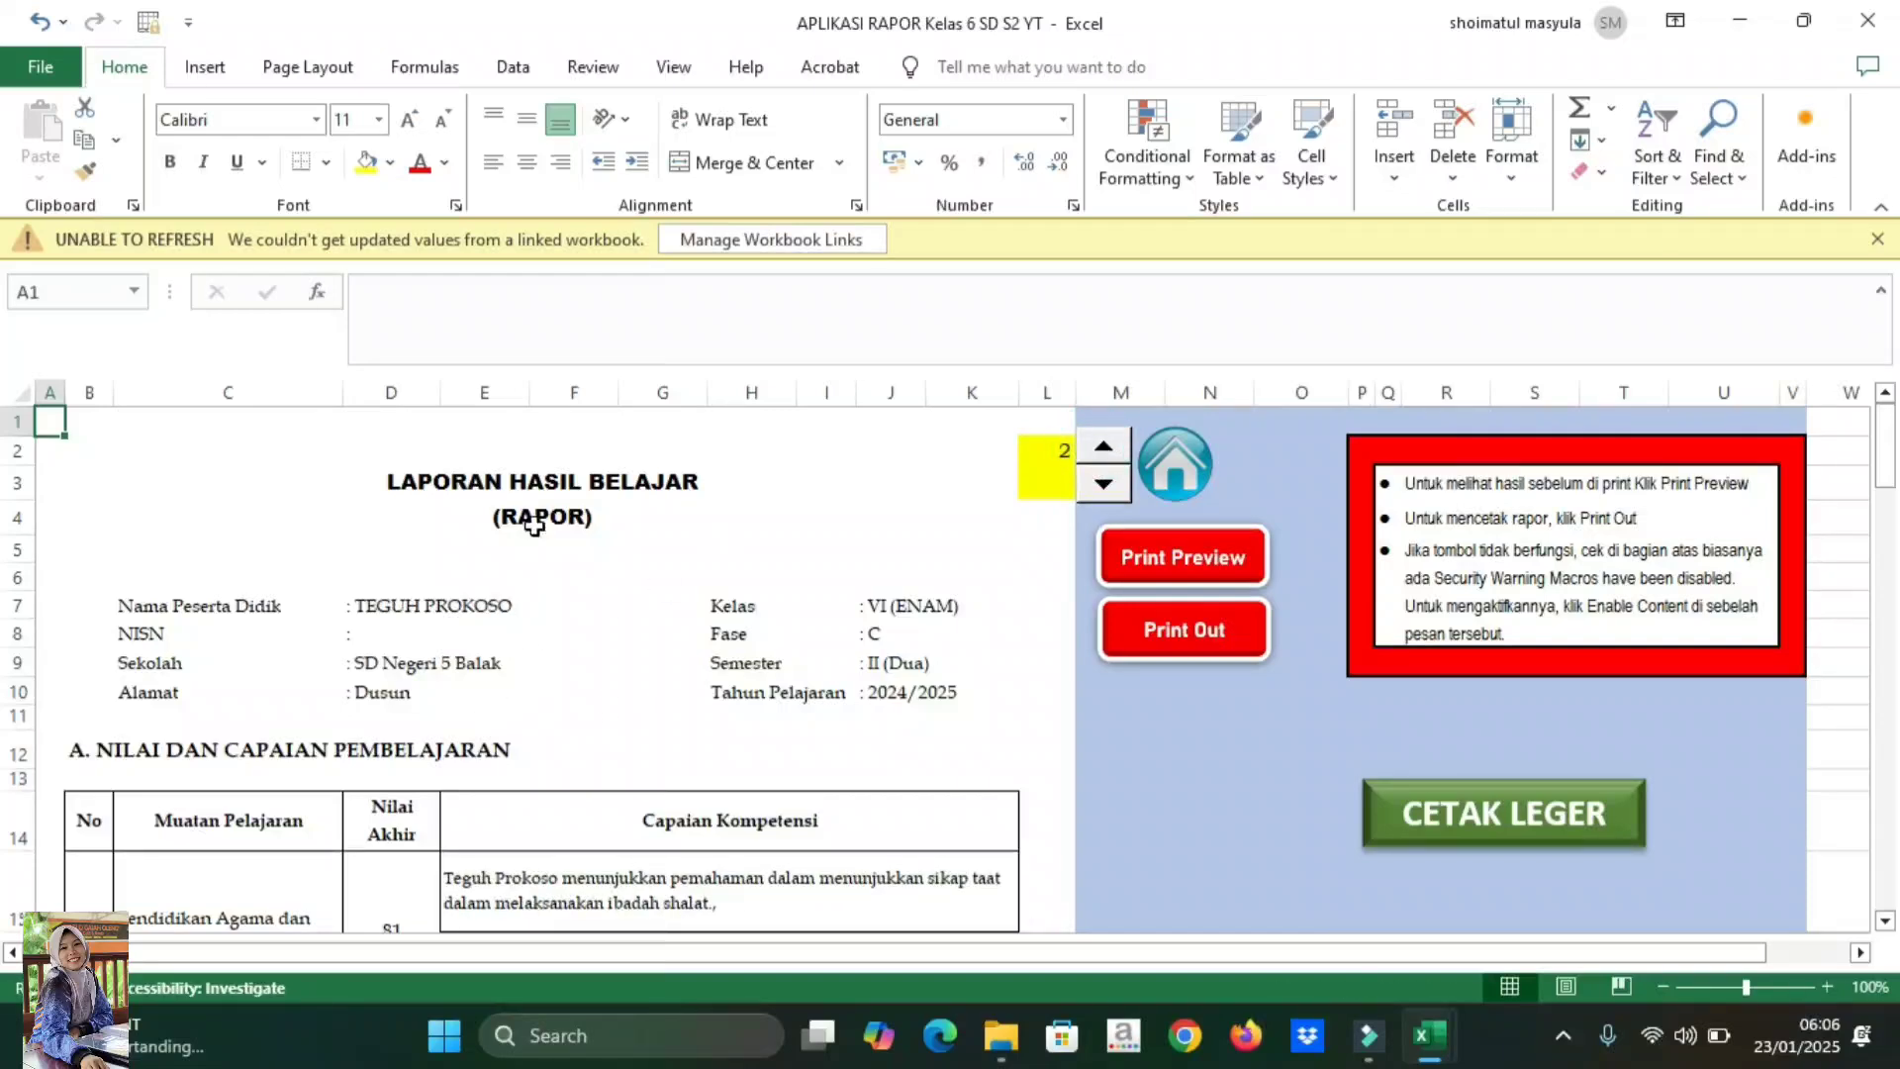
click(1104, 457)
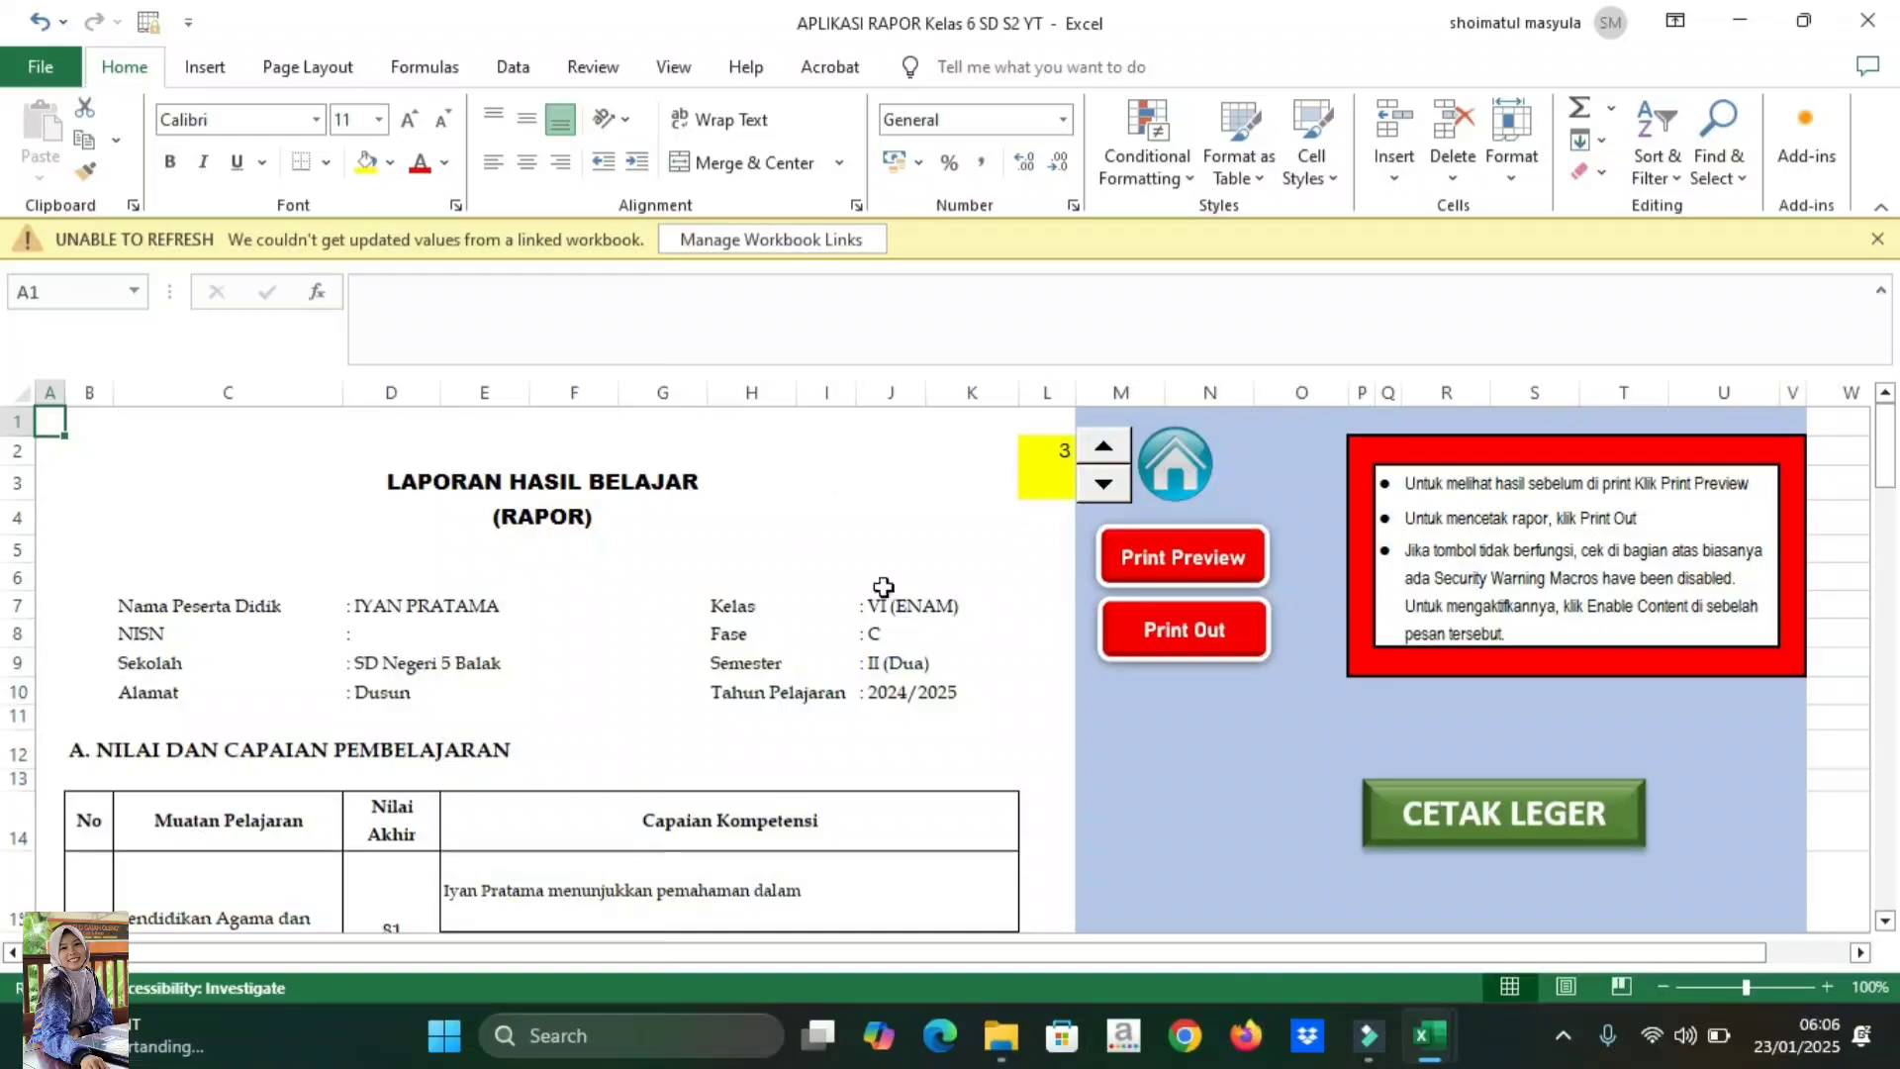
click(1103, 455)
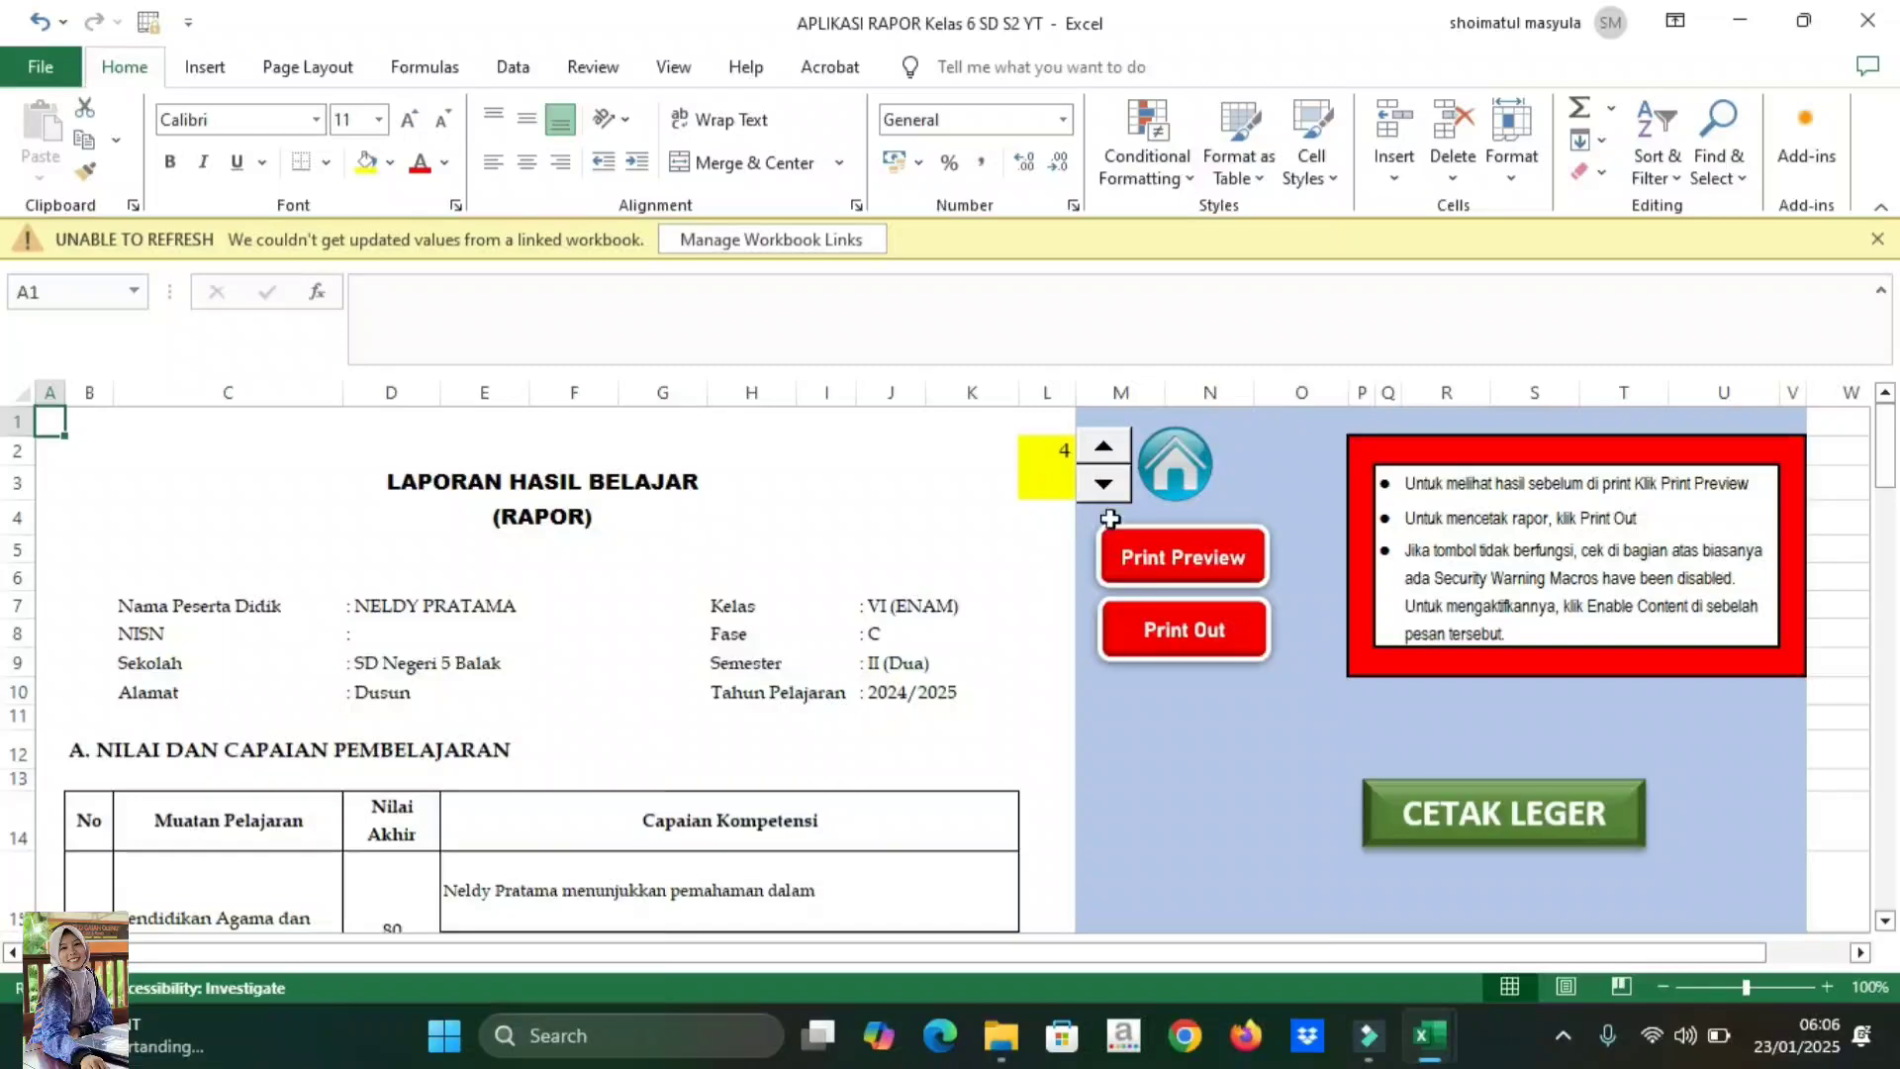
click(1104, 485)
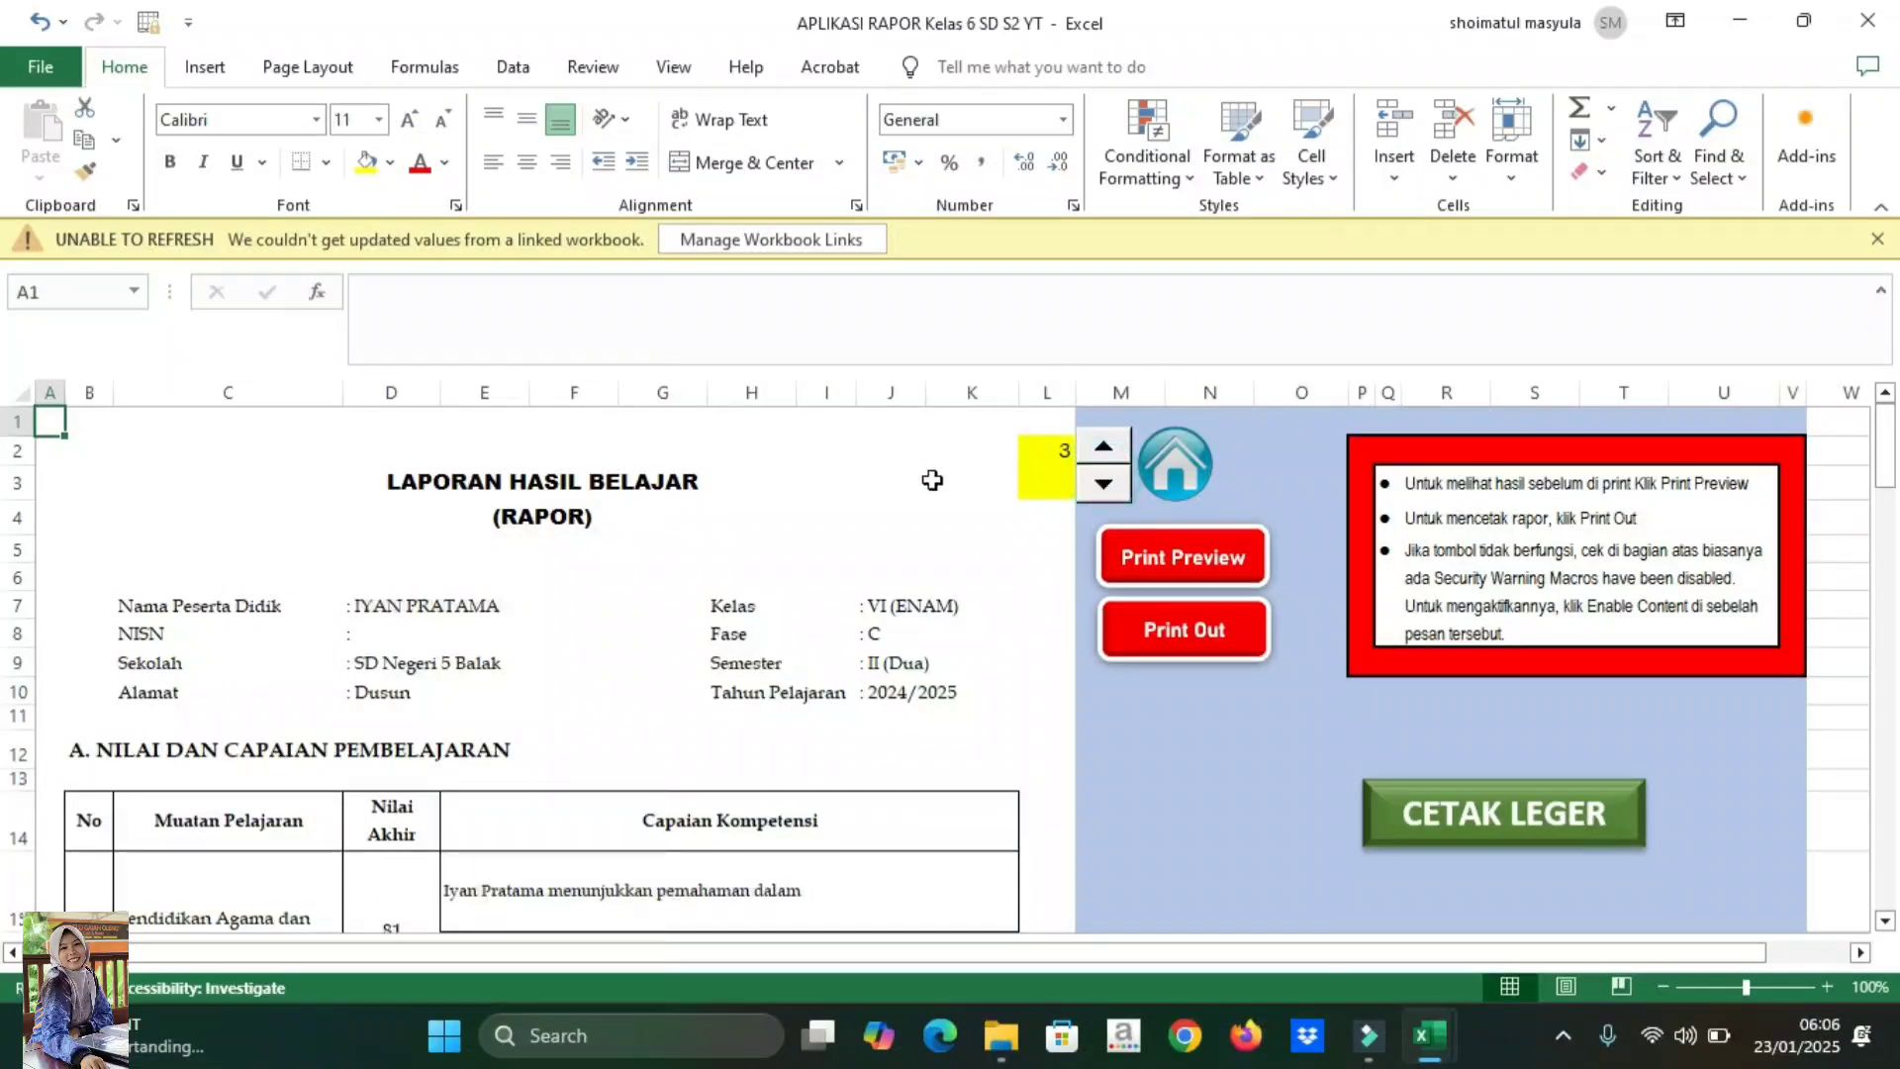
click(1105, 485)
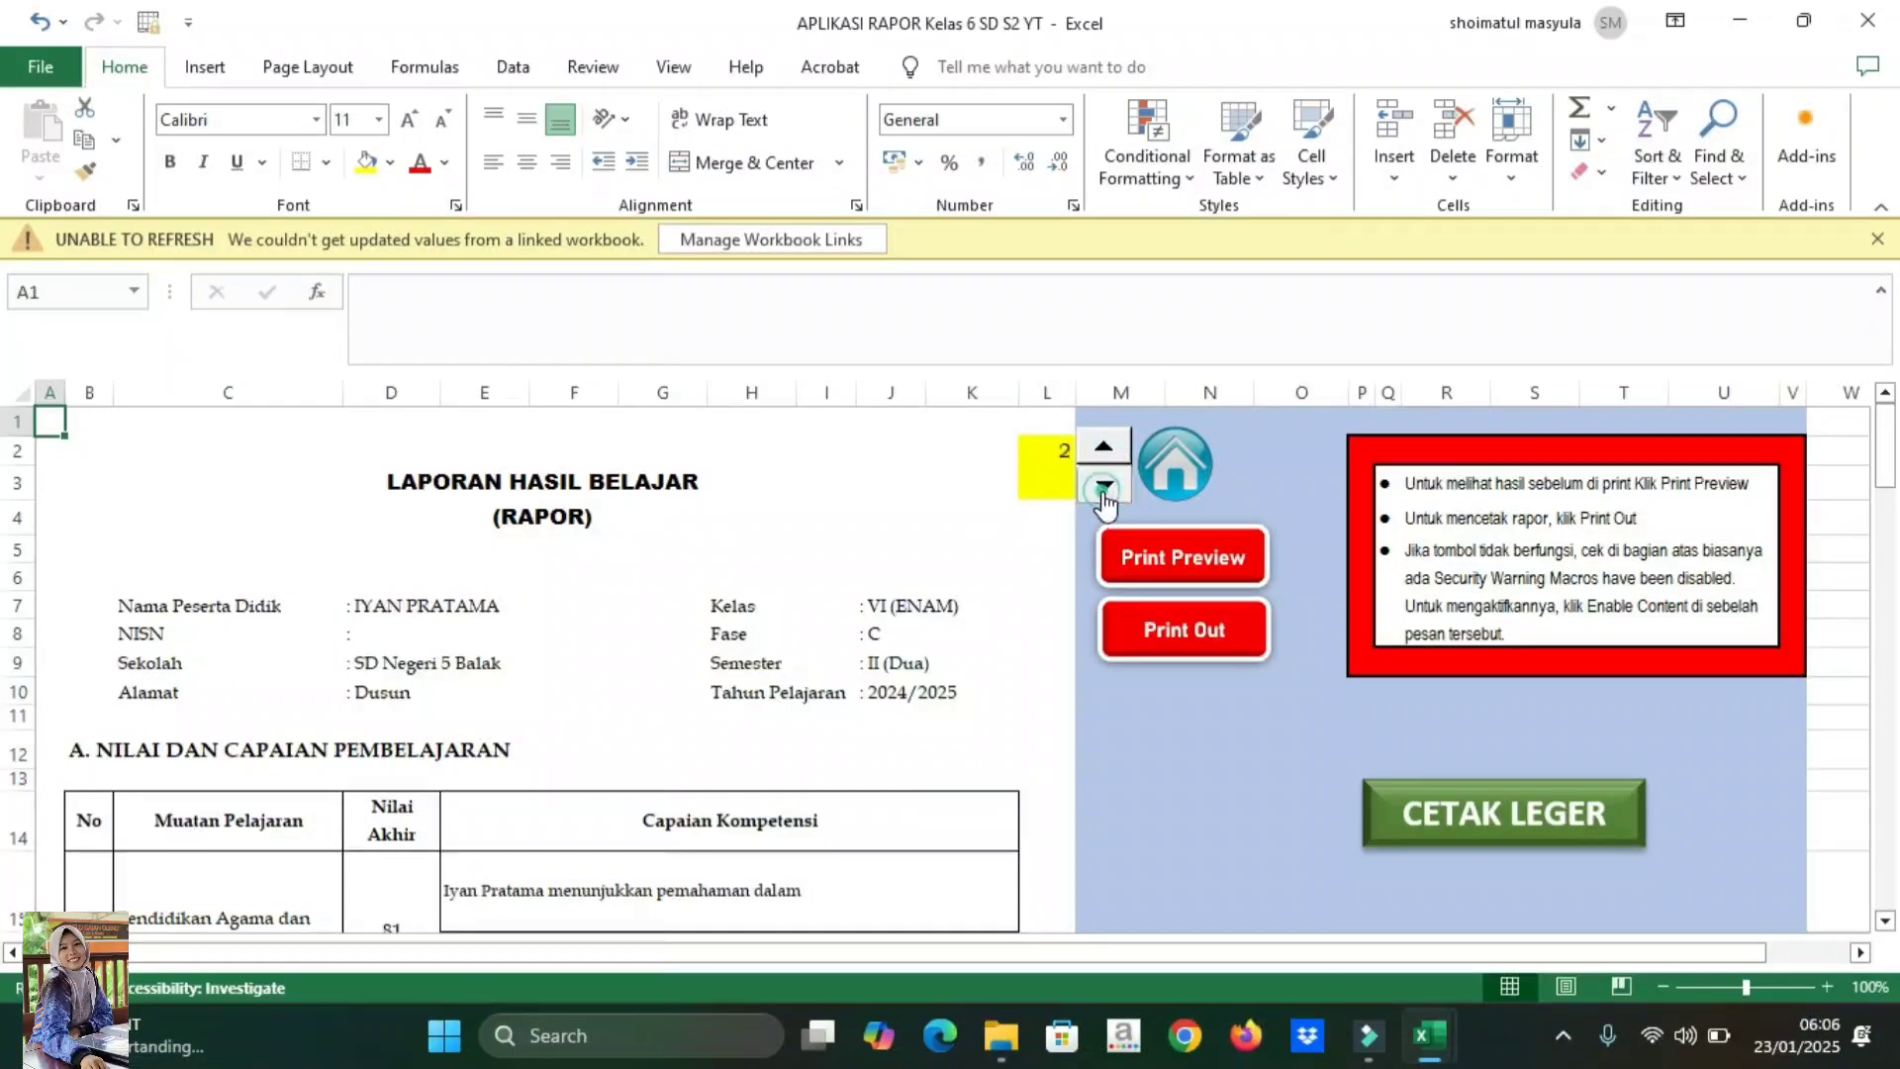
click(1104, 485)
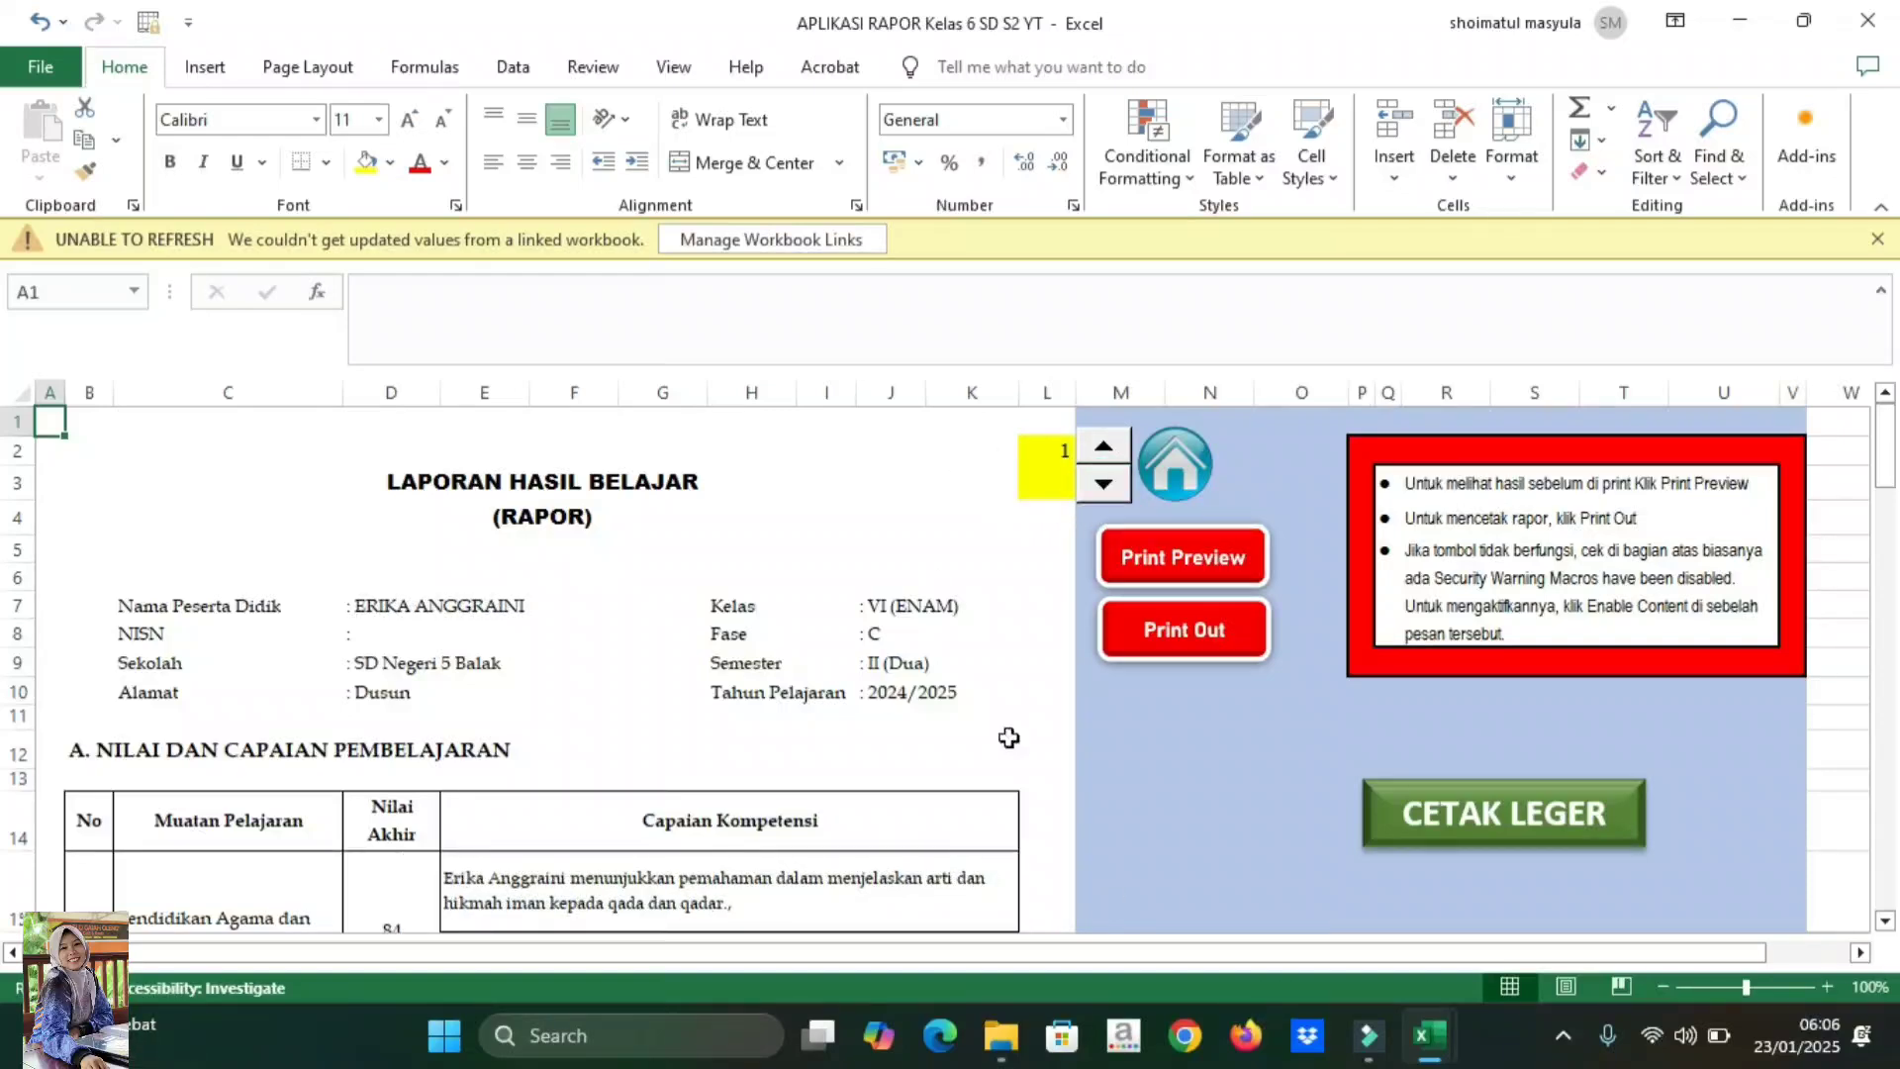
- Open the class grade ledger with CETAK LEGER and examine its student rows and the average, highest and lowest score rows
click(1885, 920)
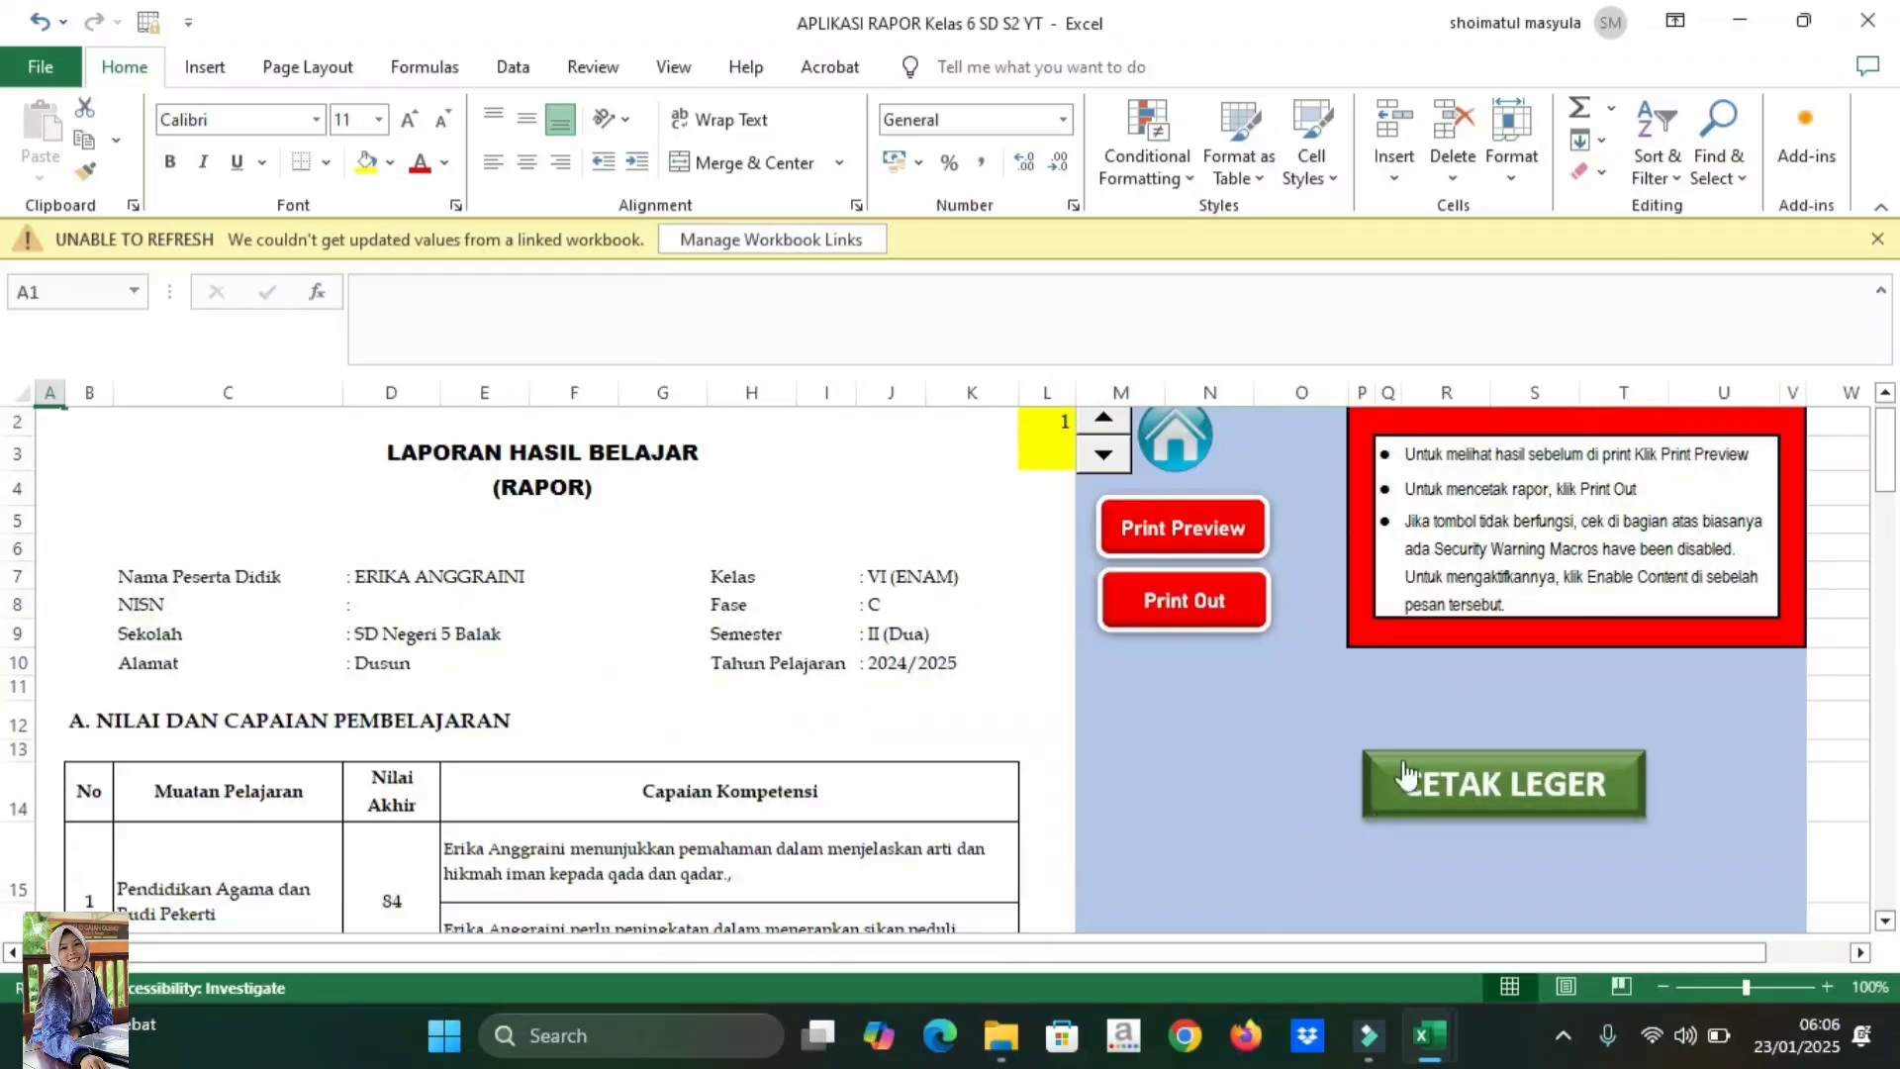
click(1499, 794)
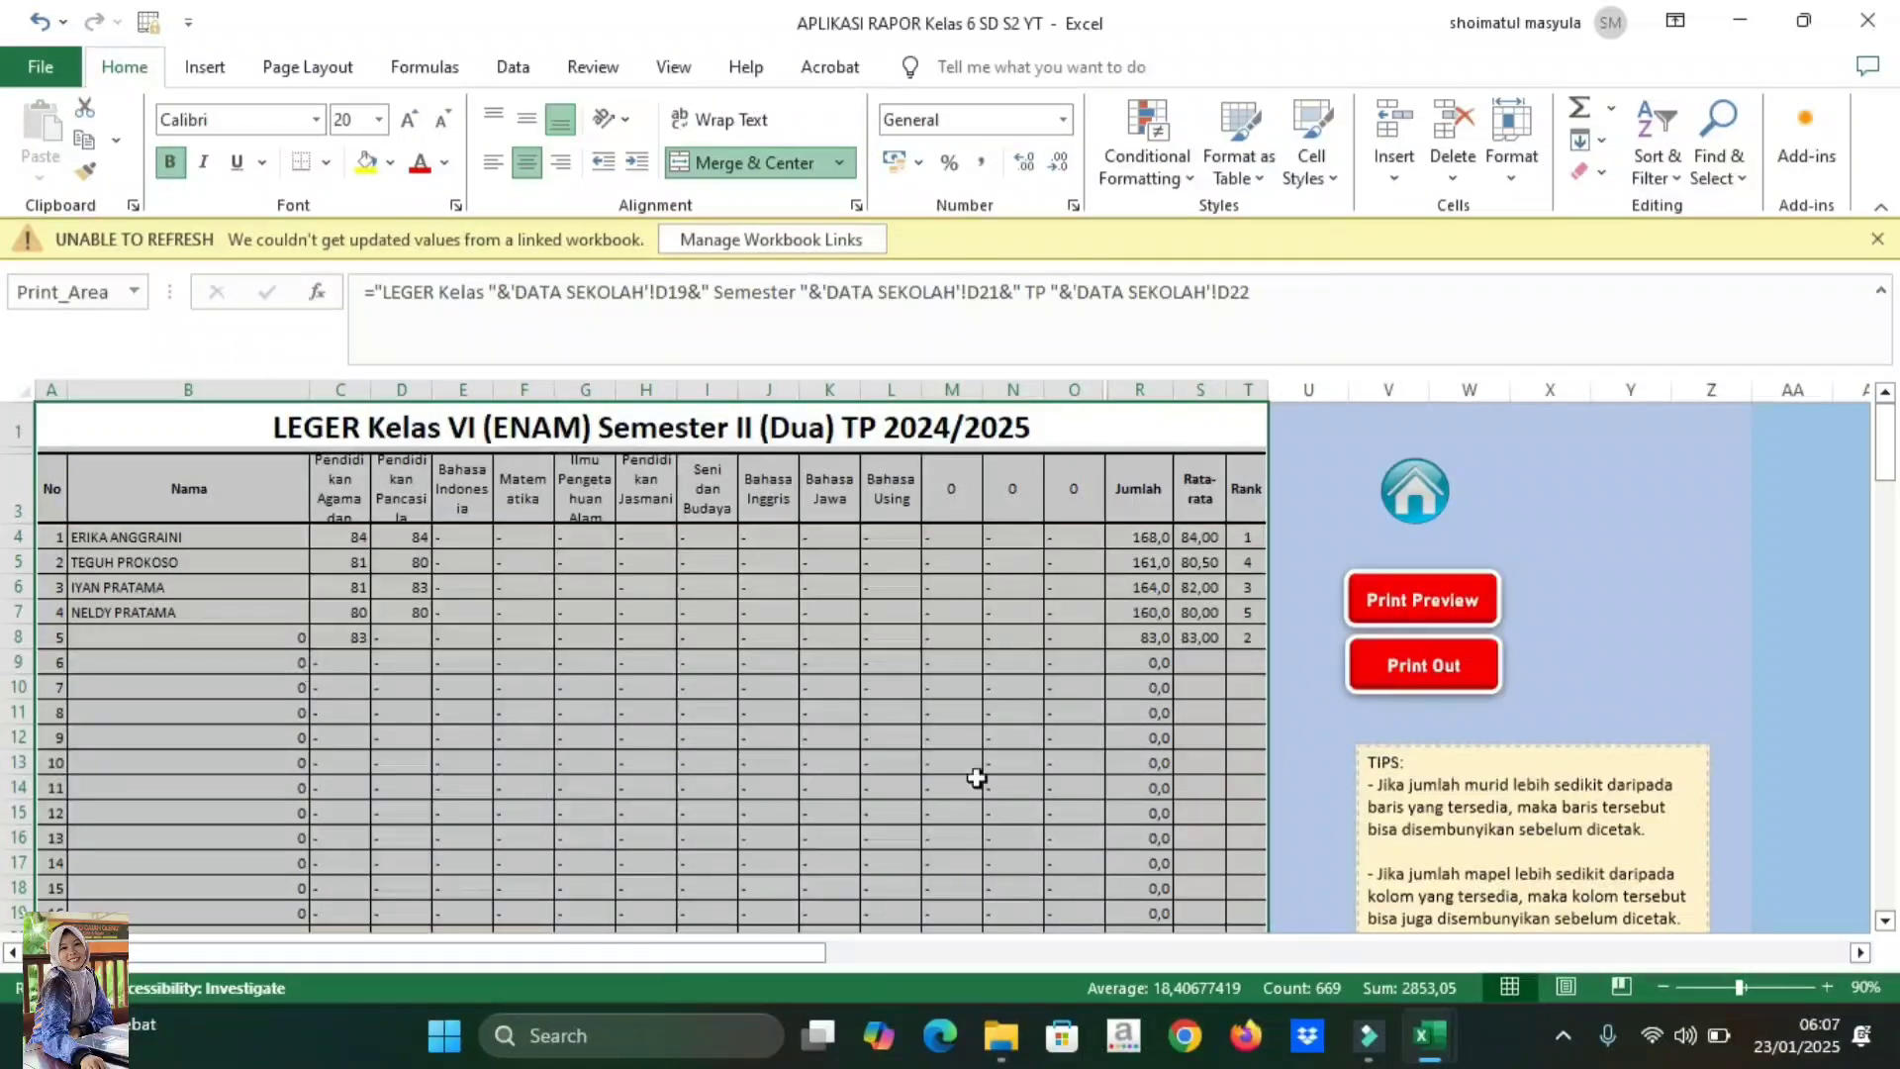
click(1886, 921)
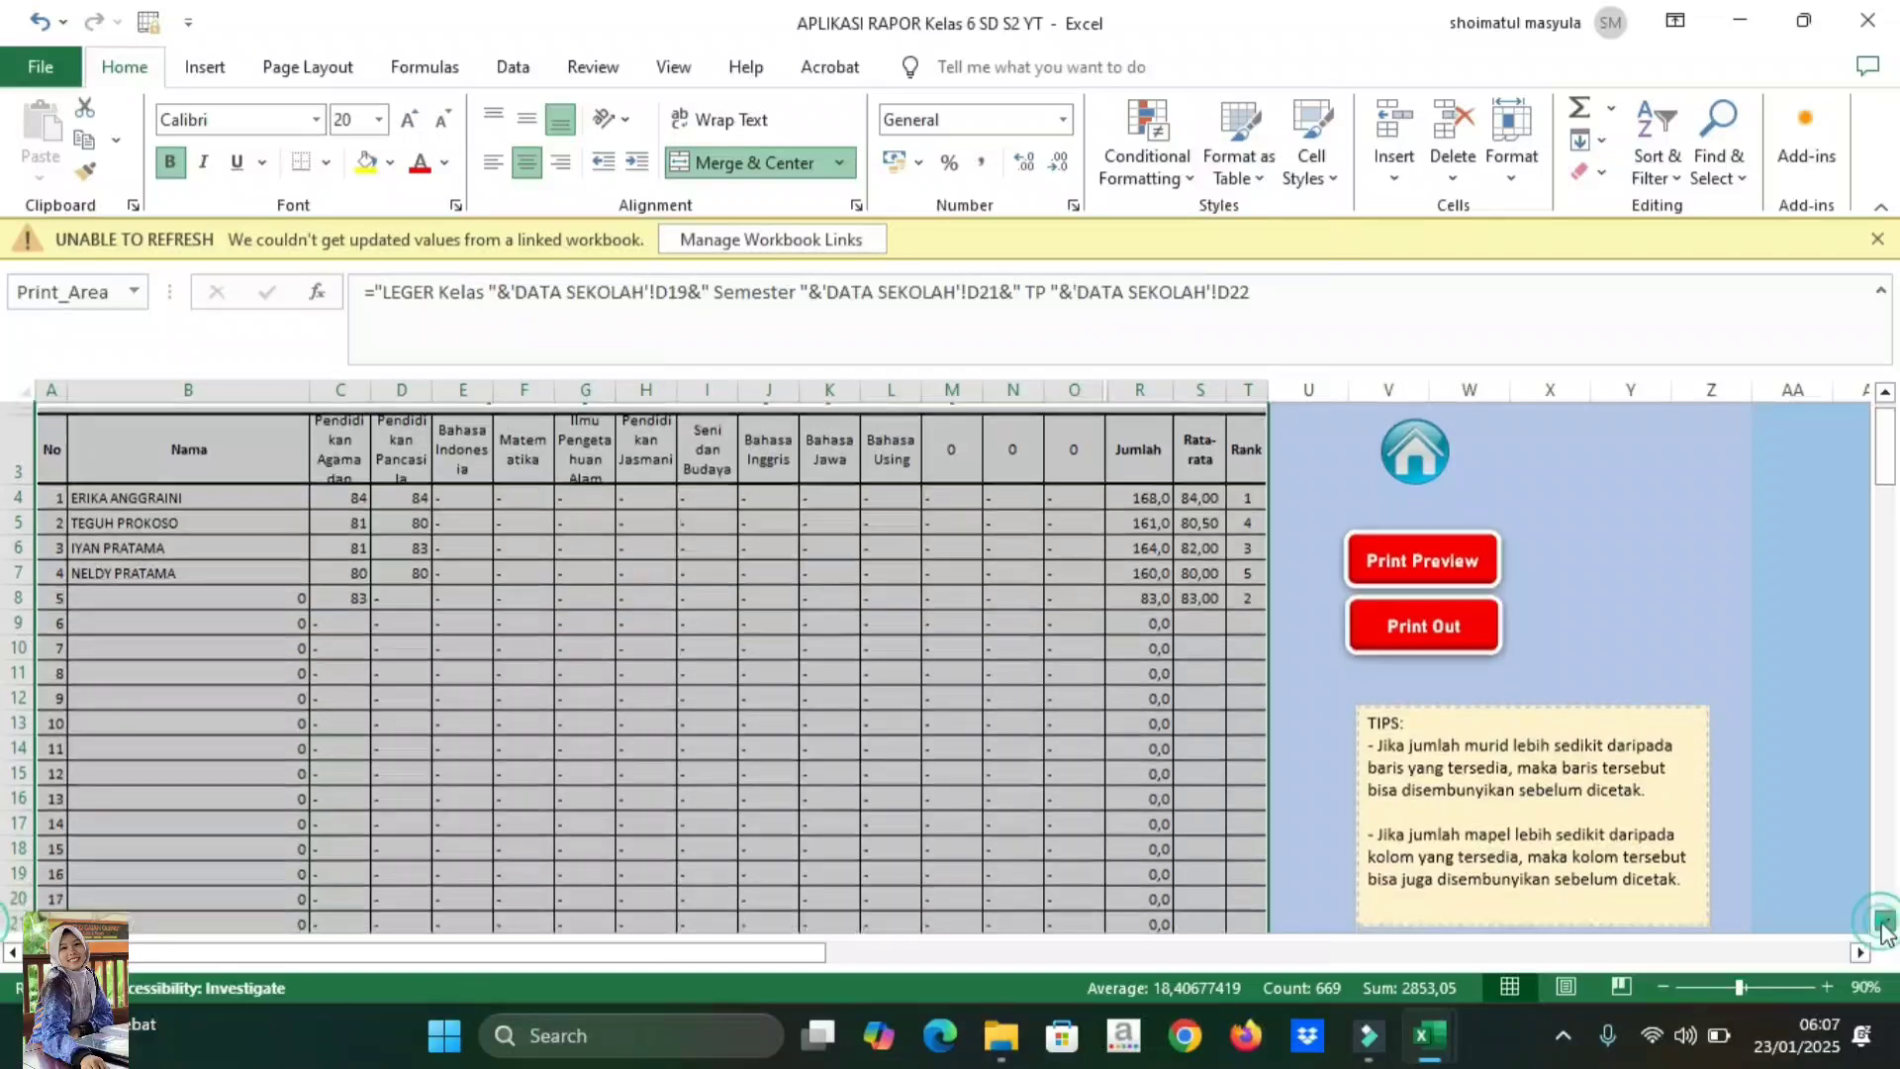
click(1885, 921)
drag(1886, 920, 1885, 920)
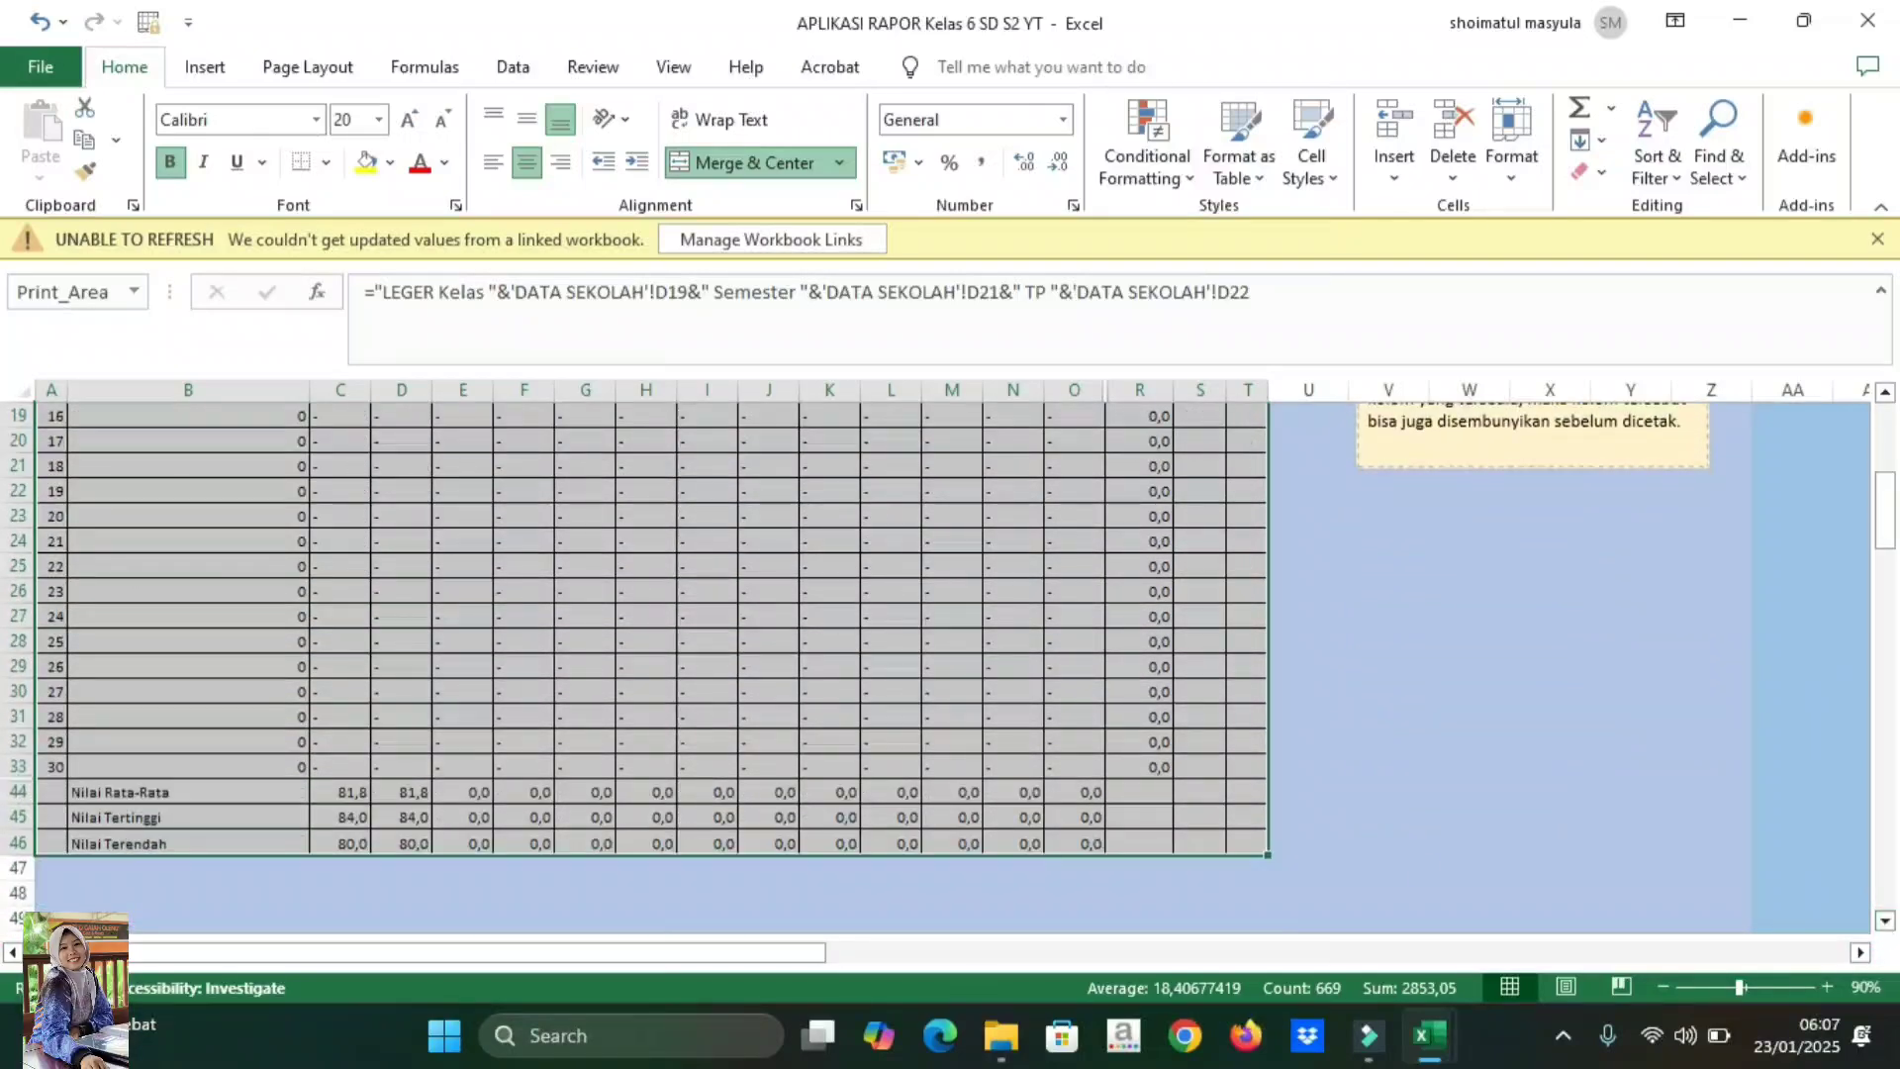
click(1888, 394)
click(1887, 394)
click(1887, 394)
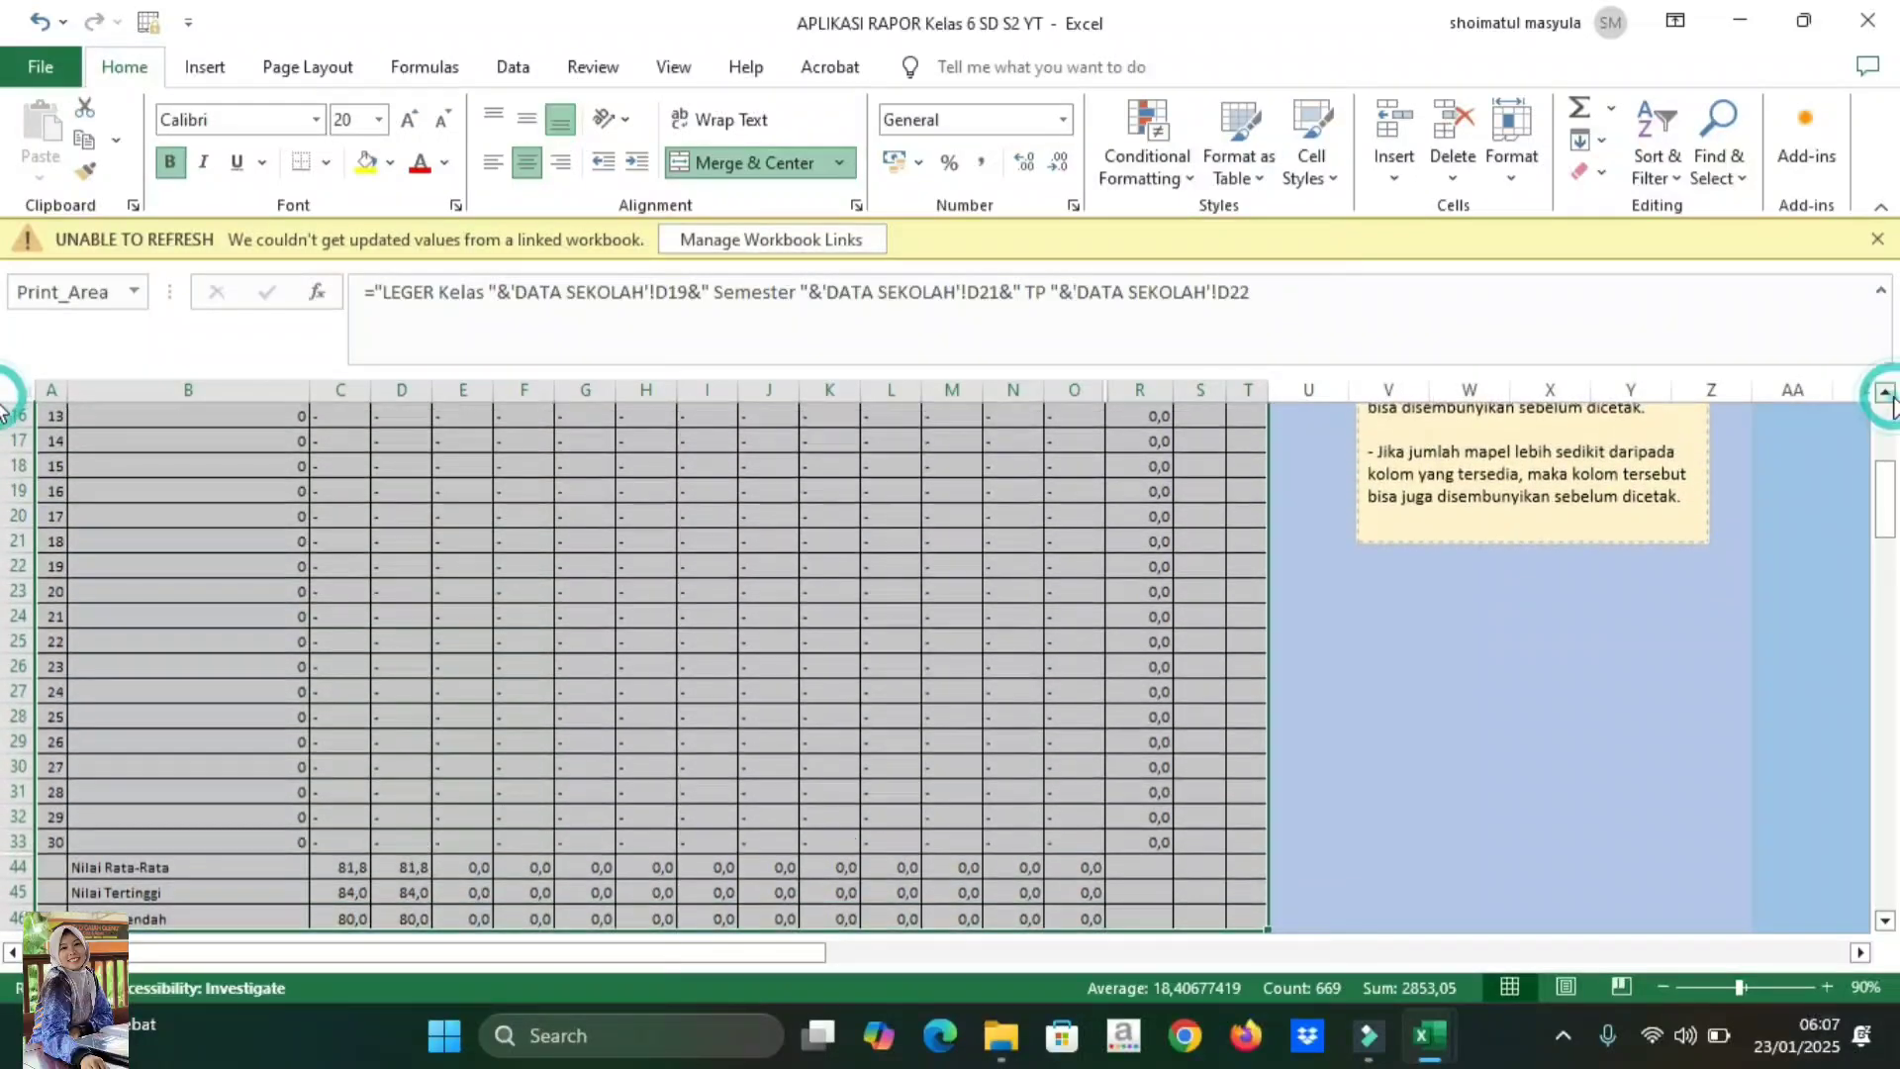
- Hide the unused student rows 21 to 30 (sheet rows 24 to 33) in the class ledger
click(1888, 394)
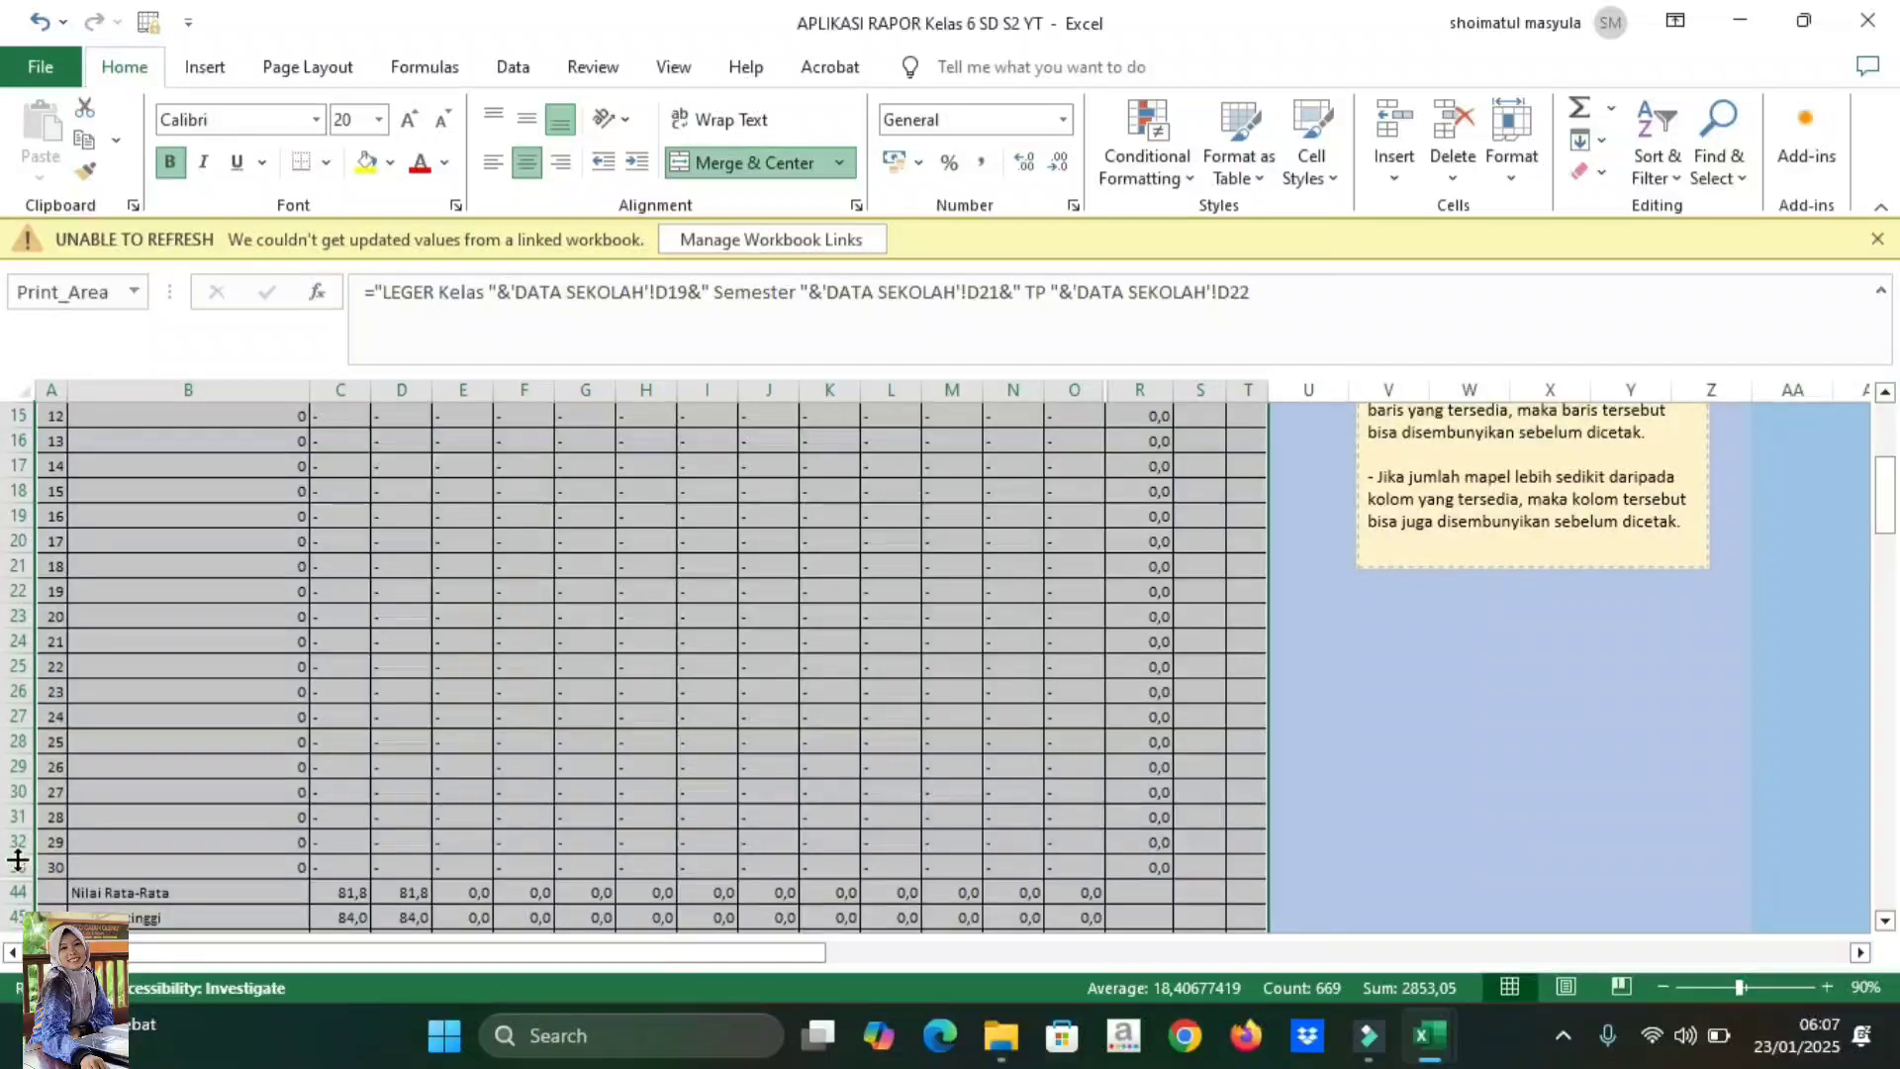
click(20, 868)
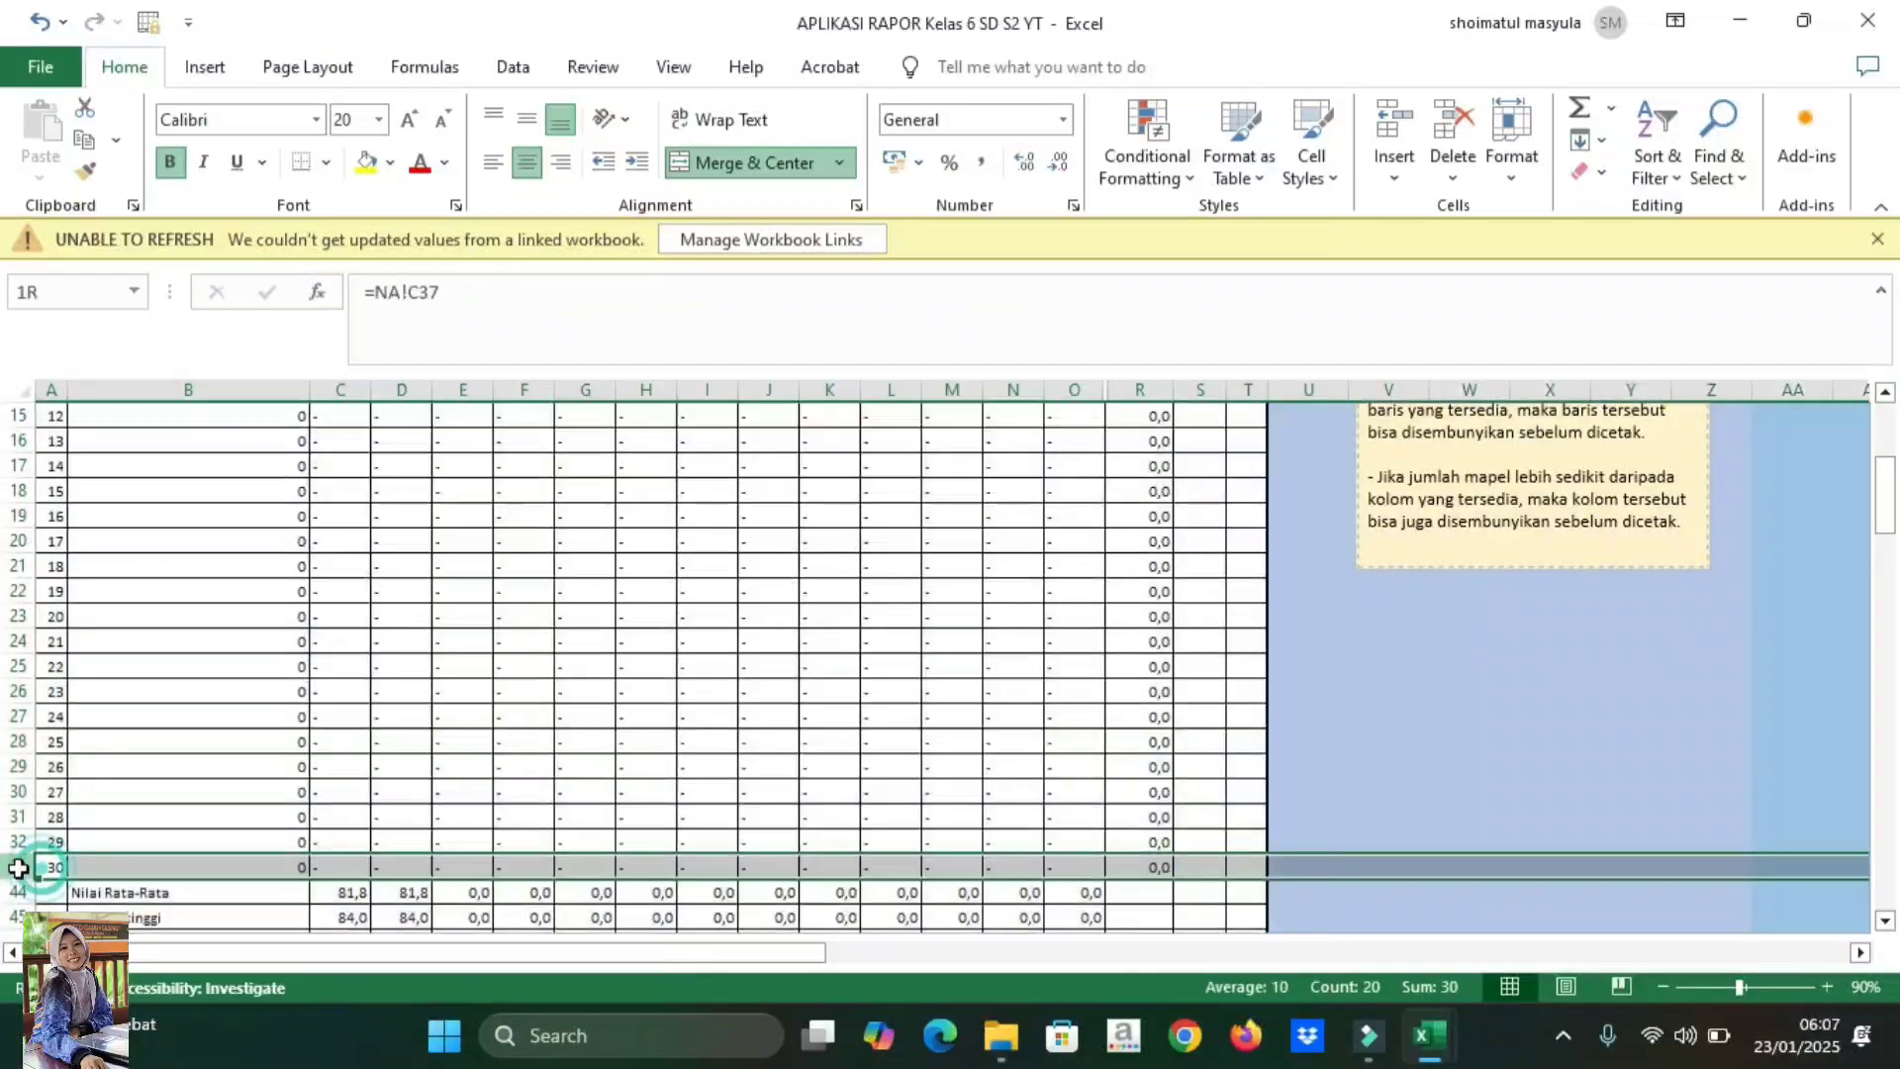
drag(18, 868, 12, 651)
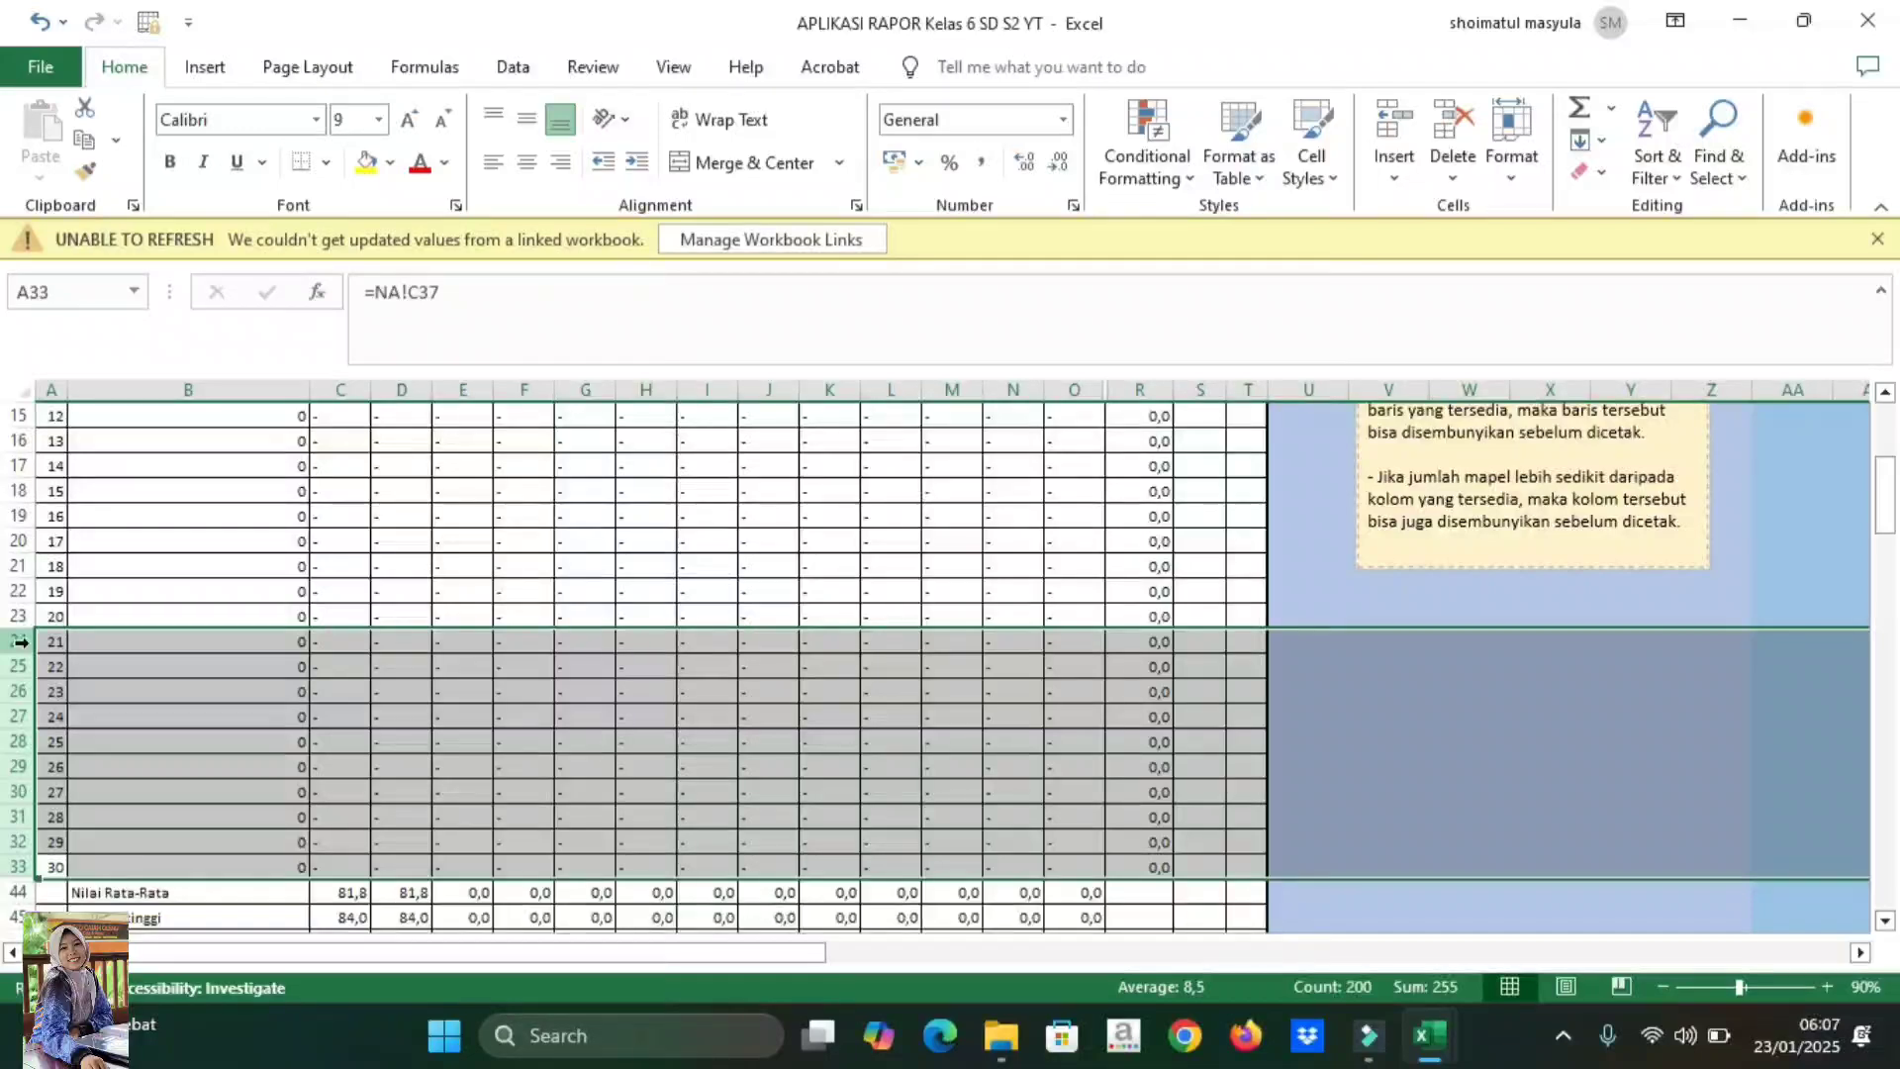
click(20, 641)
drag(19, 641, 19, 866)
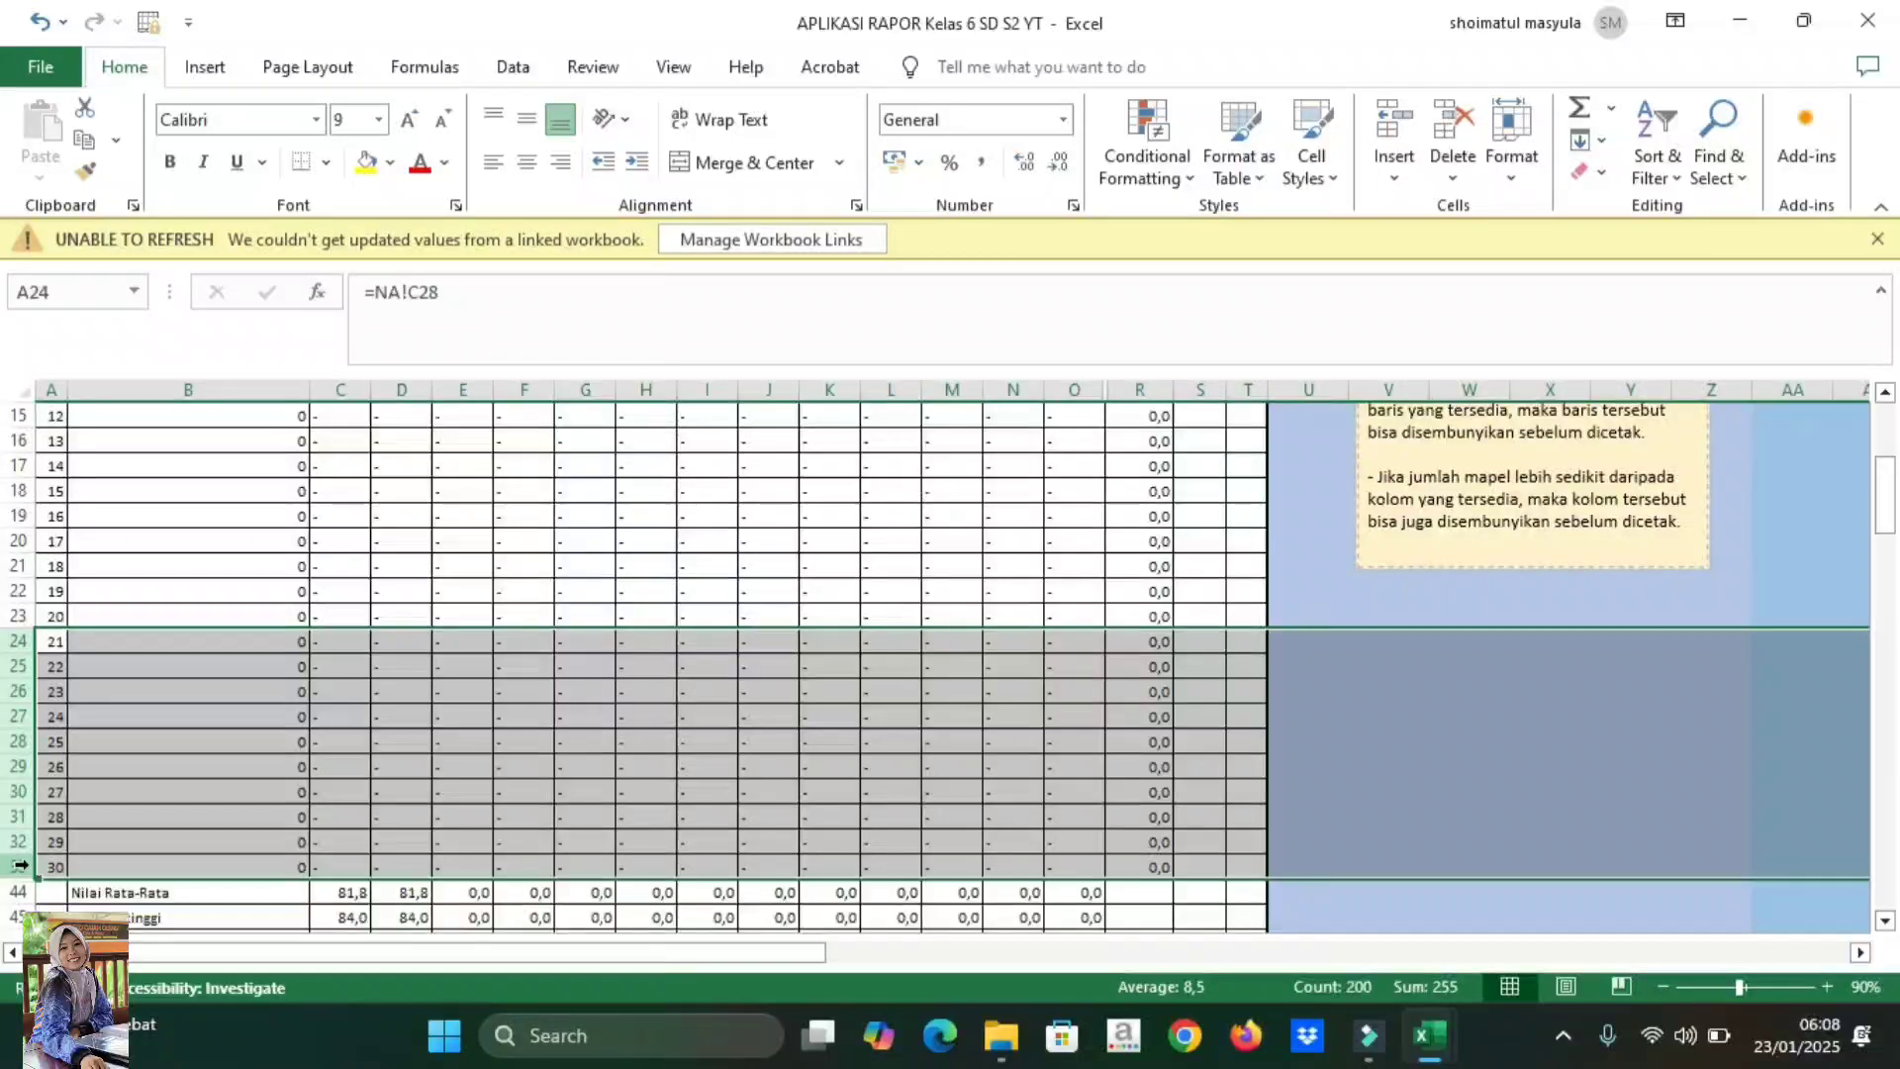
right_click(17, 867)
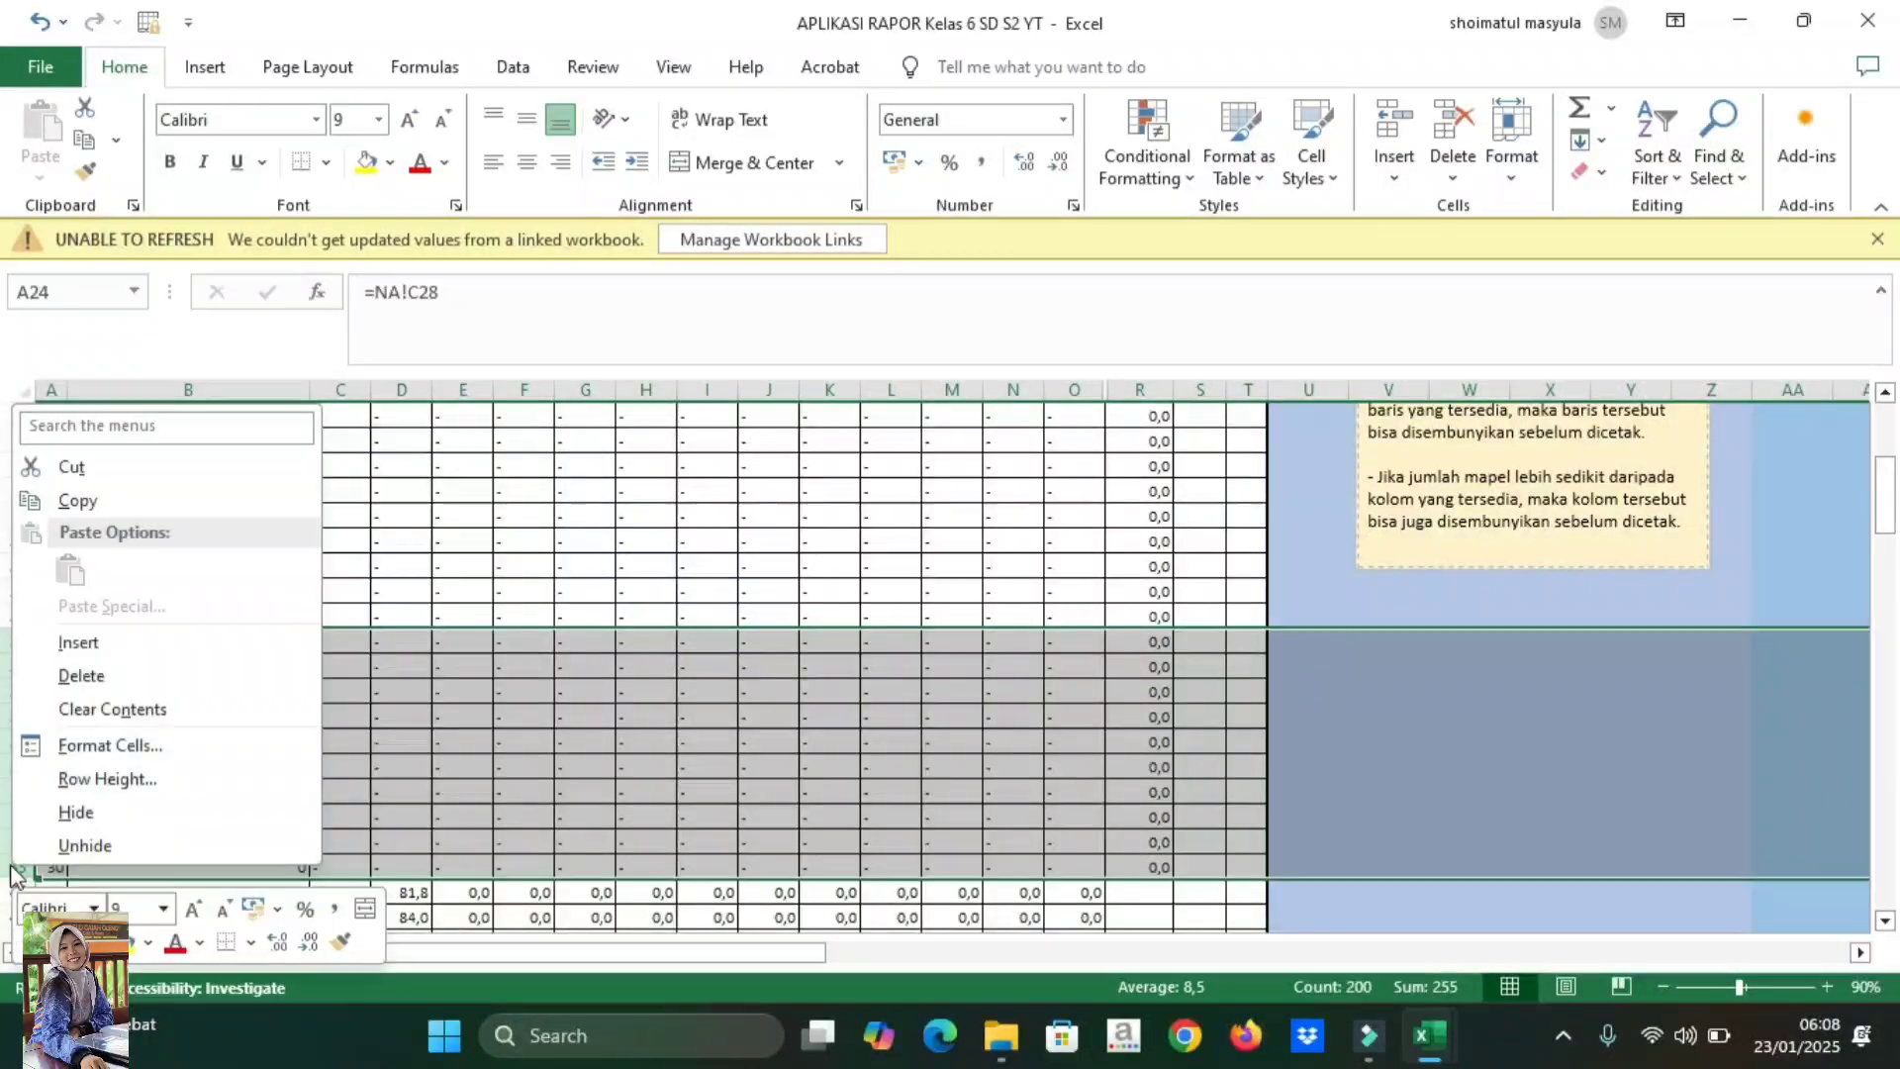
click(77, 813)
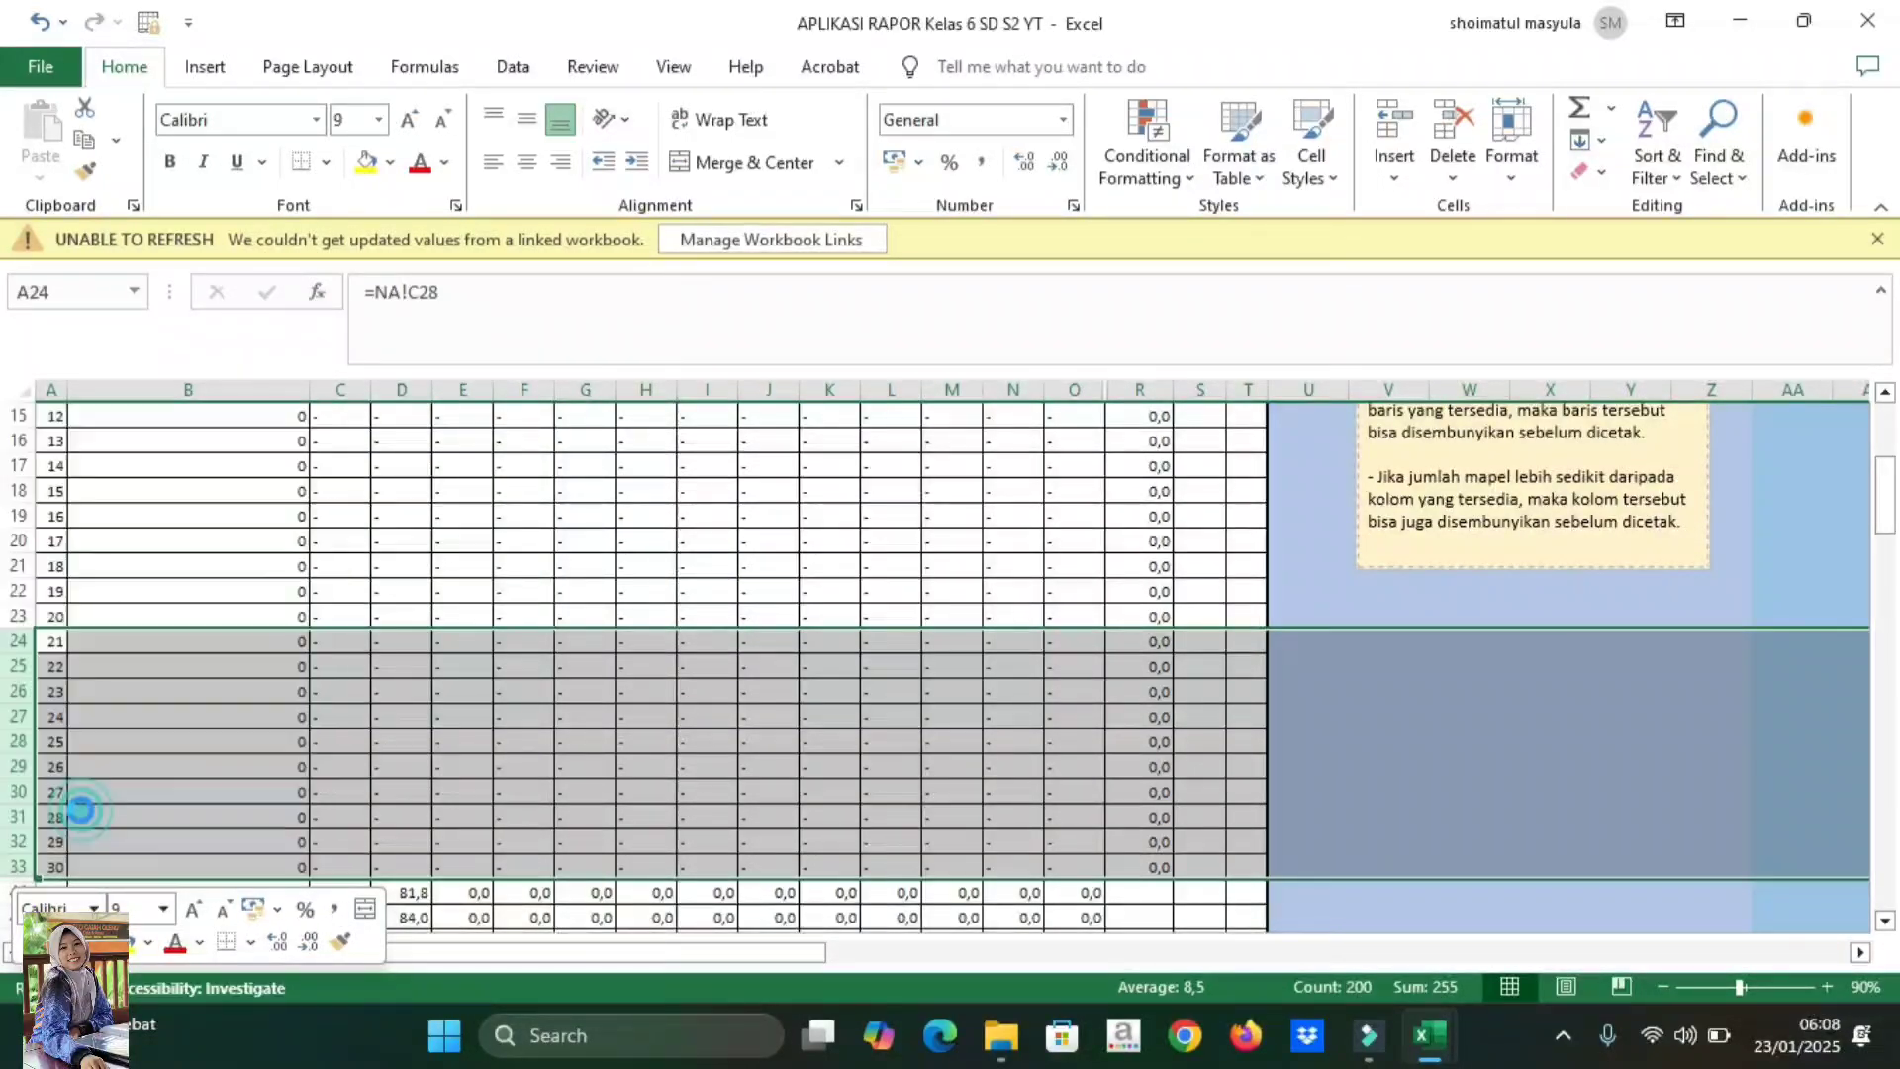
click(401, 867)
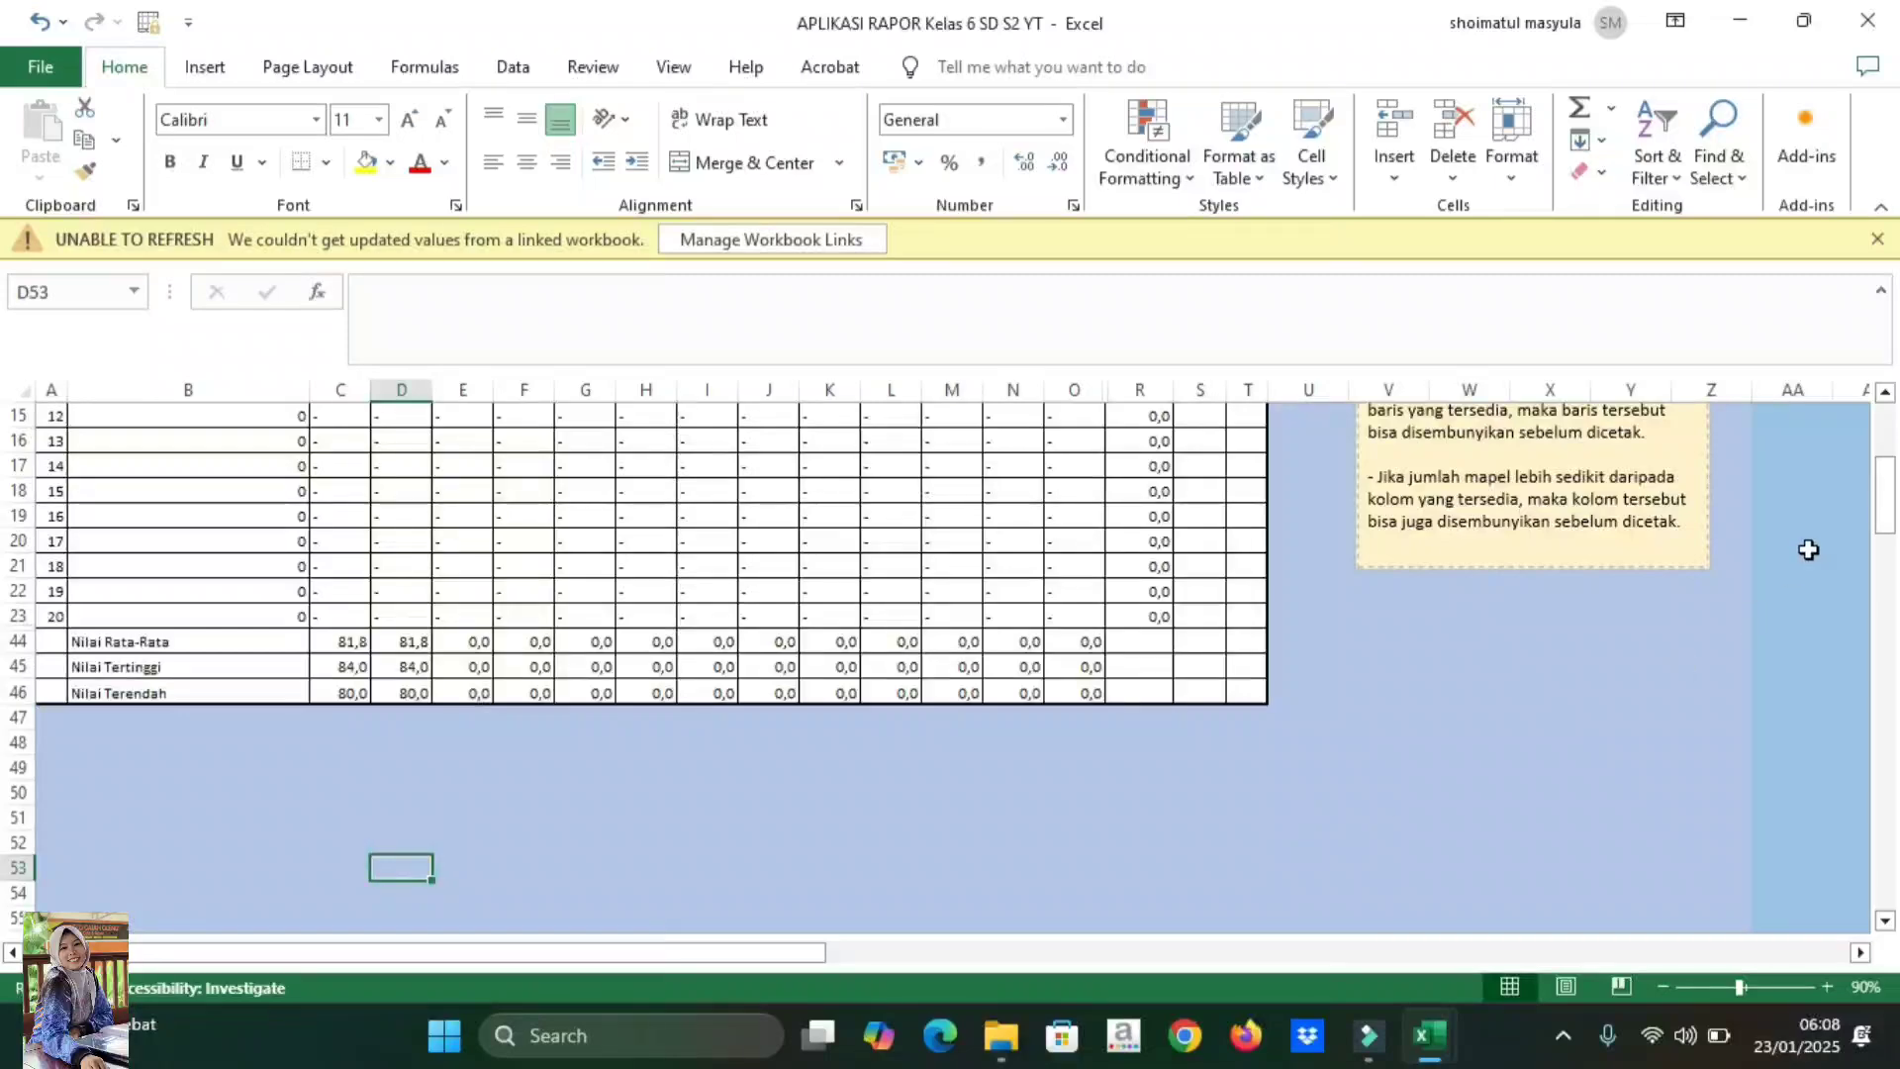
- Return from the ledger to the main menu and open the RAPOR sheet
drag(1889, 495, 1893, 436)
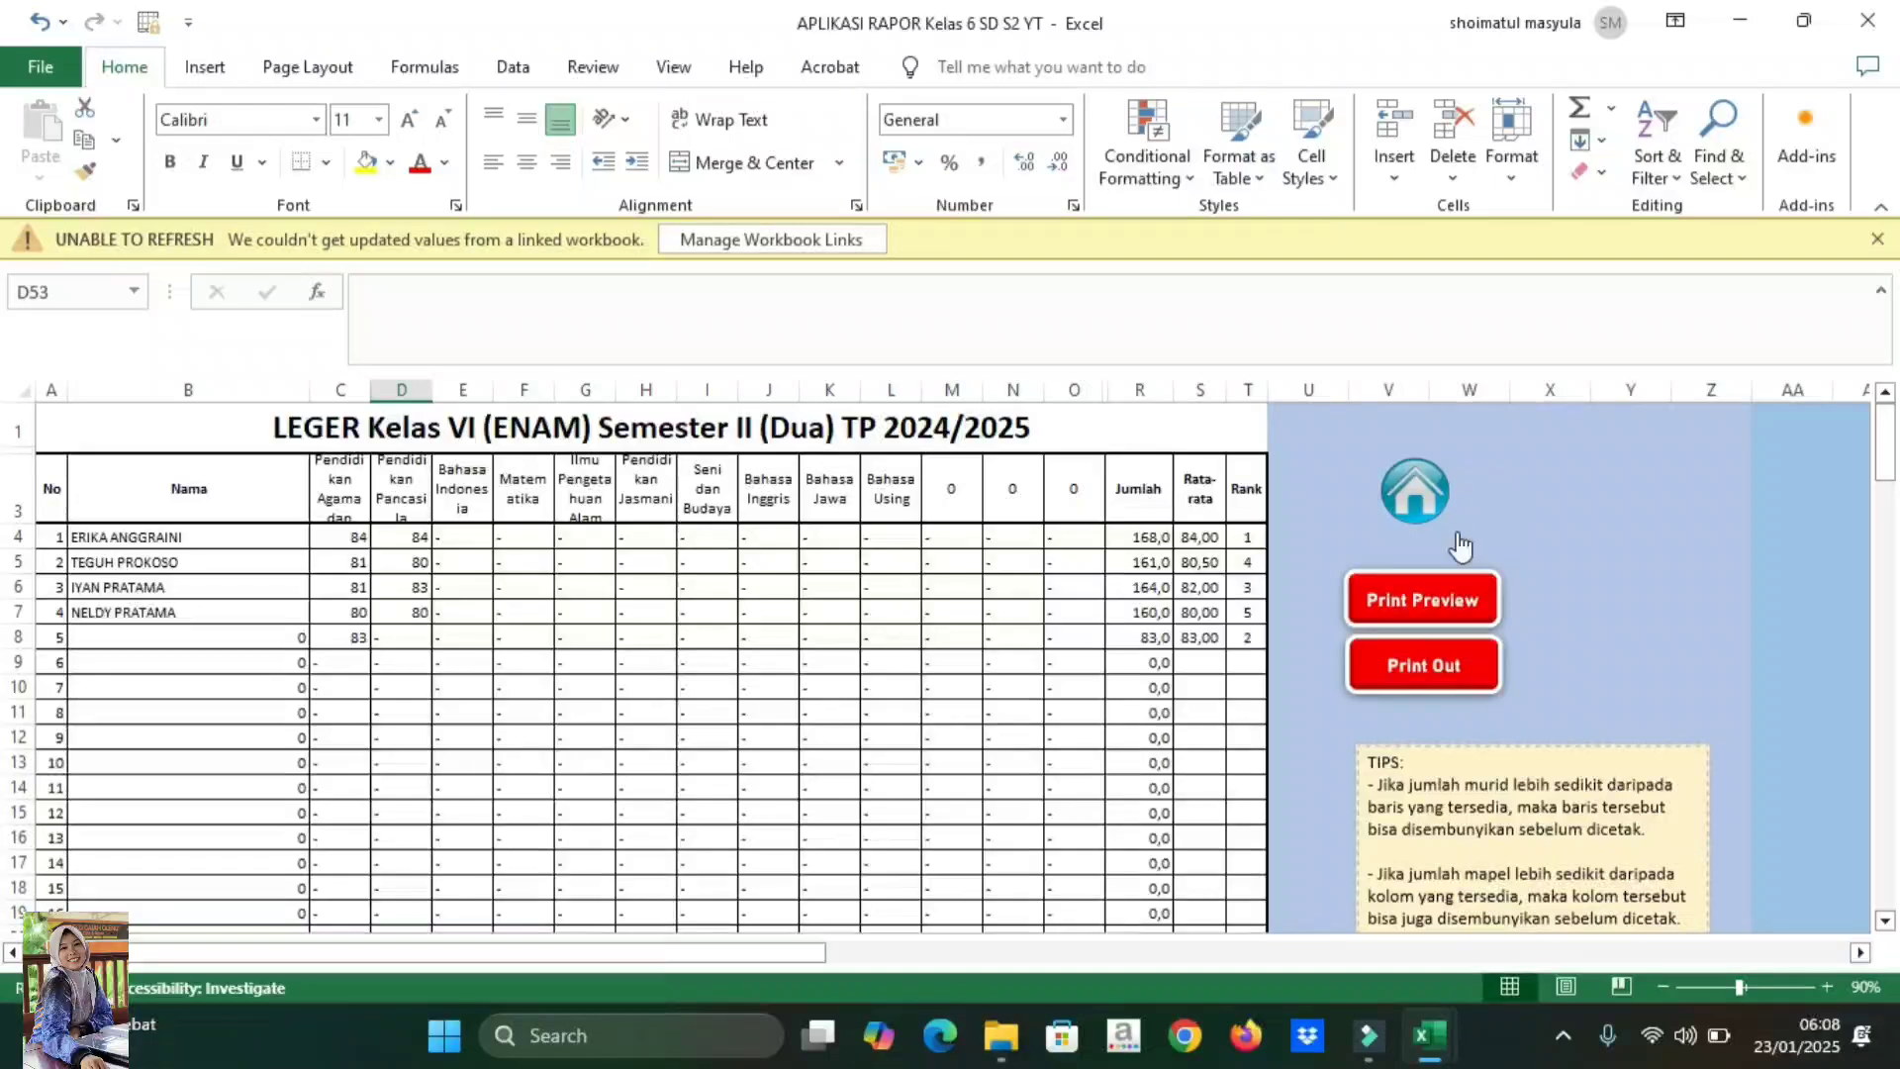
click(1422, 515)
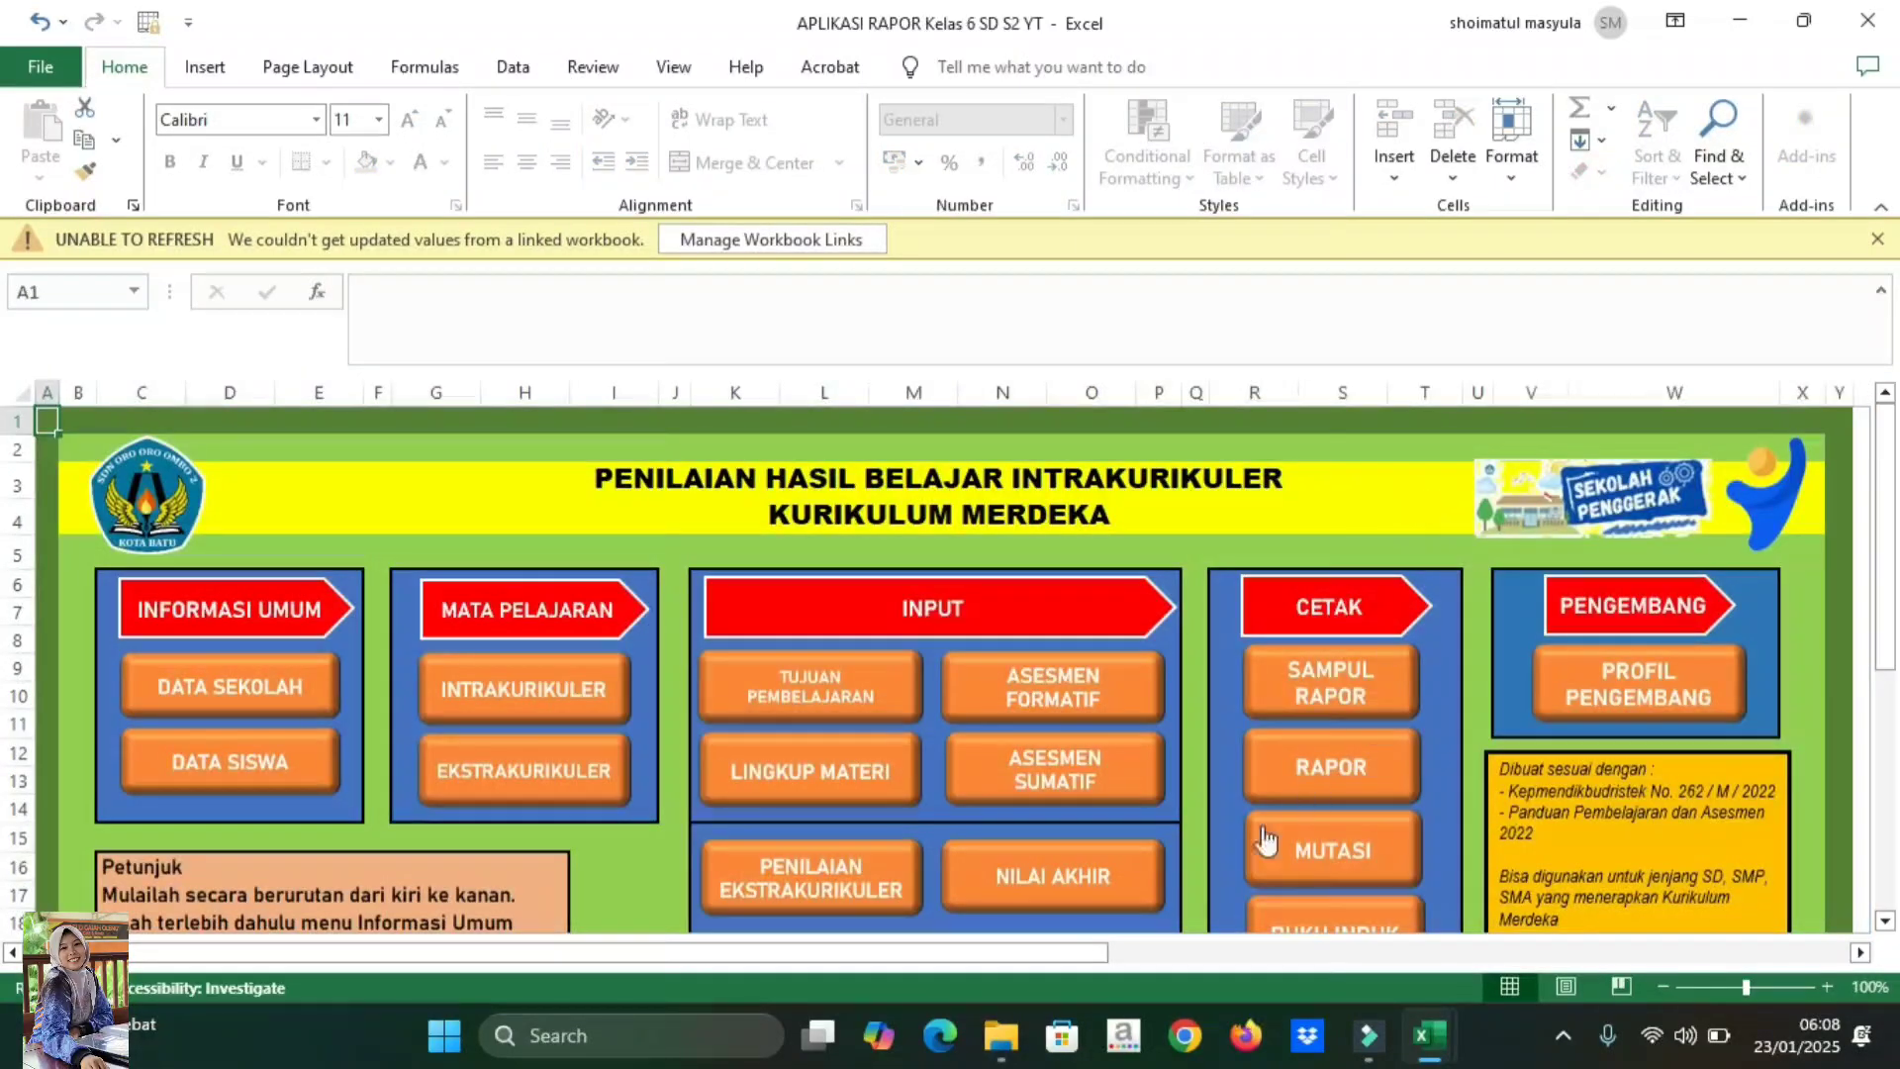
click(1330, 767)
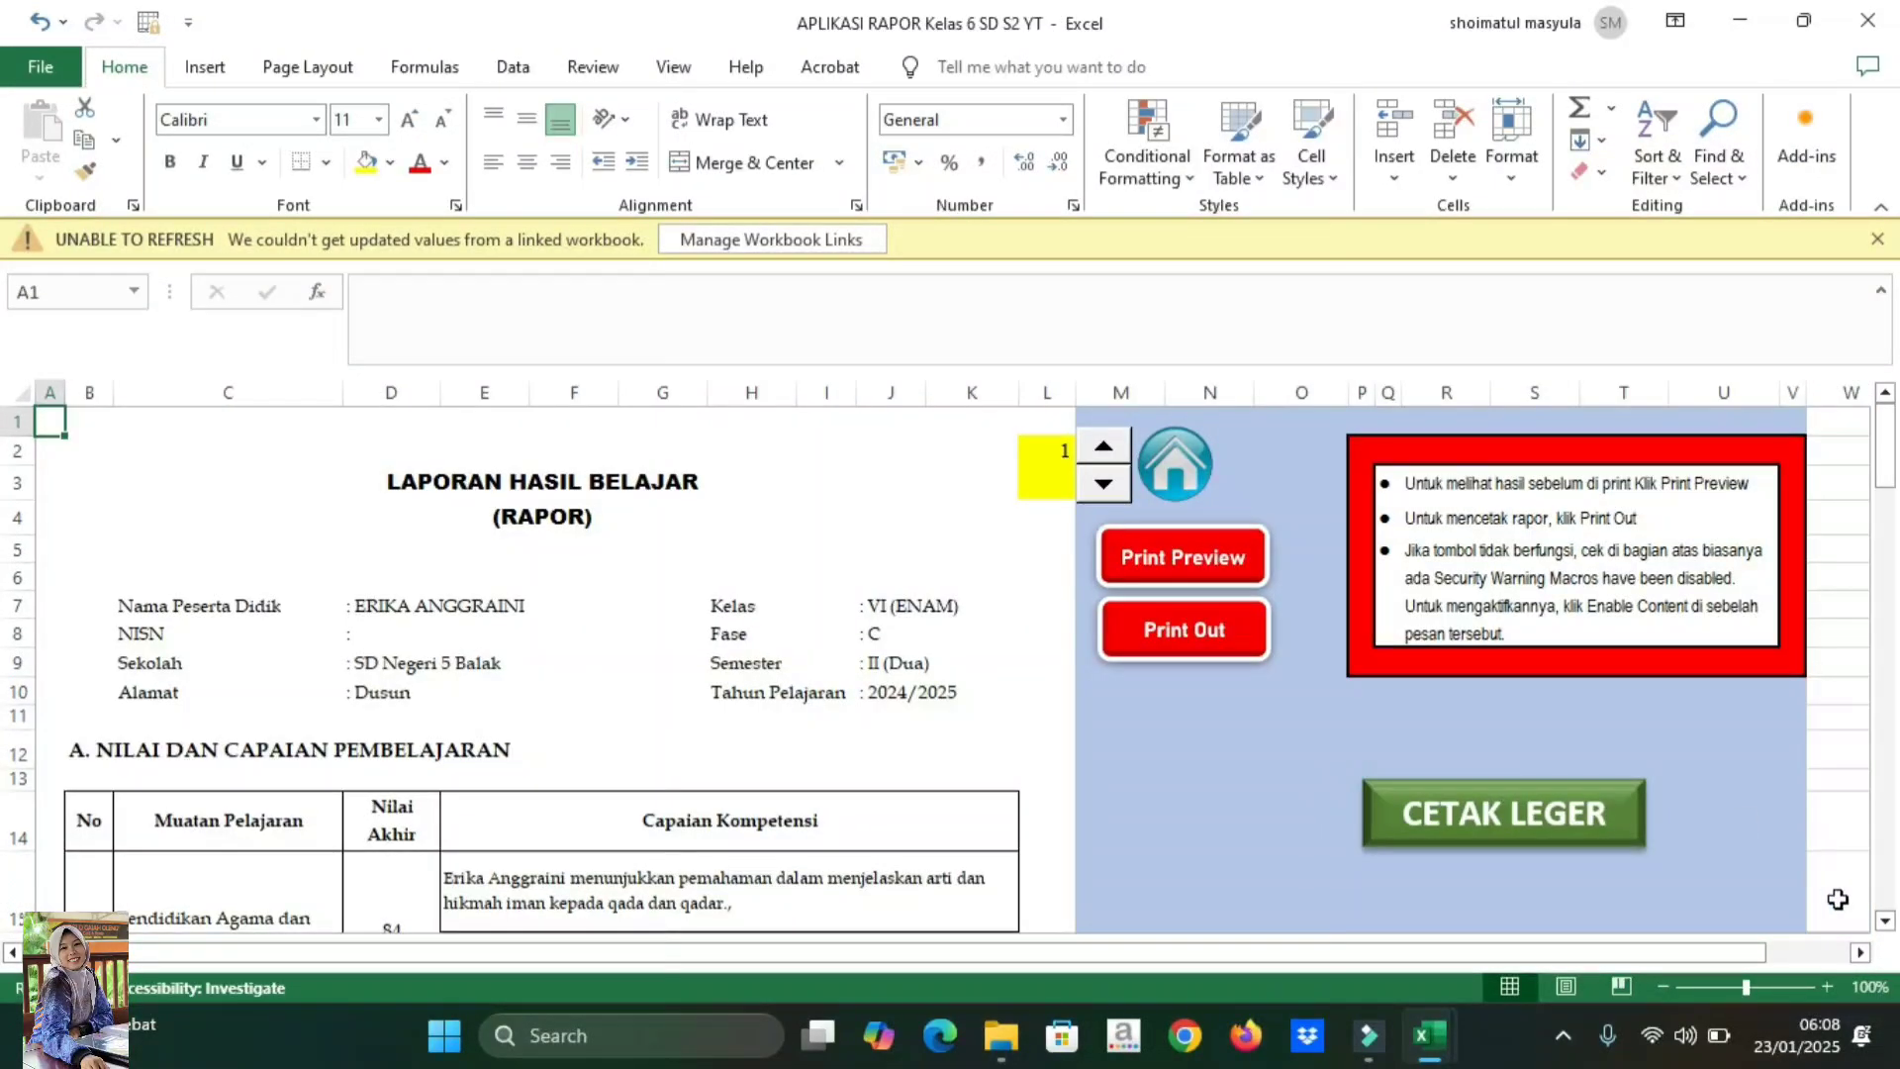
- Examine student 1's report card from the subject grades through EKSTRAKURIKULER, KETIDAKHADIRAN and CATATAN WALI KELAS
scroll(1885, 922, down, 3)
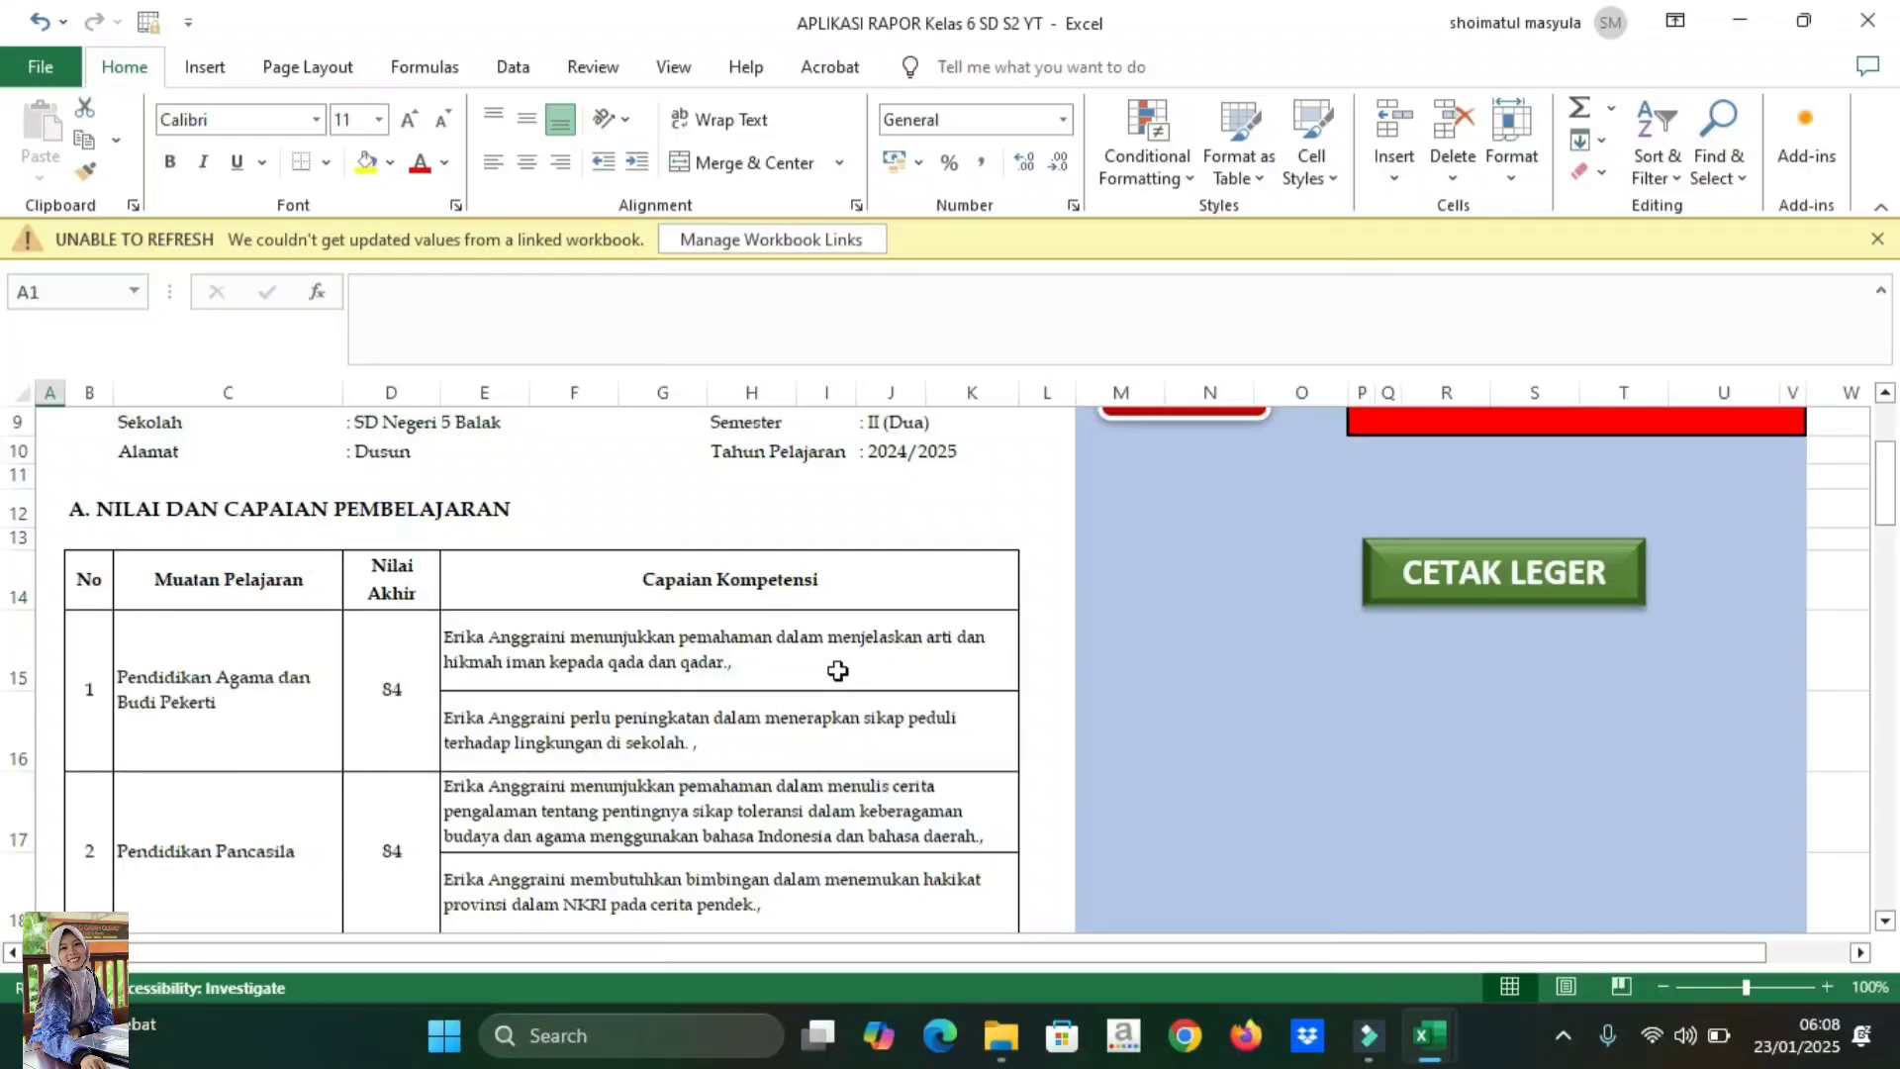
click(1886, 921)
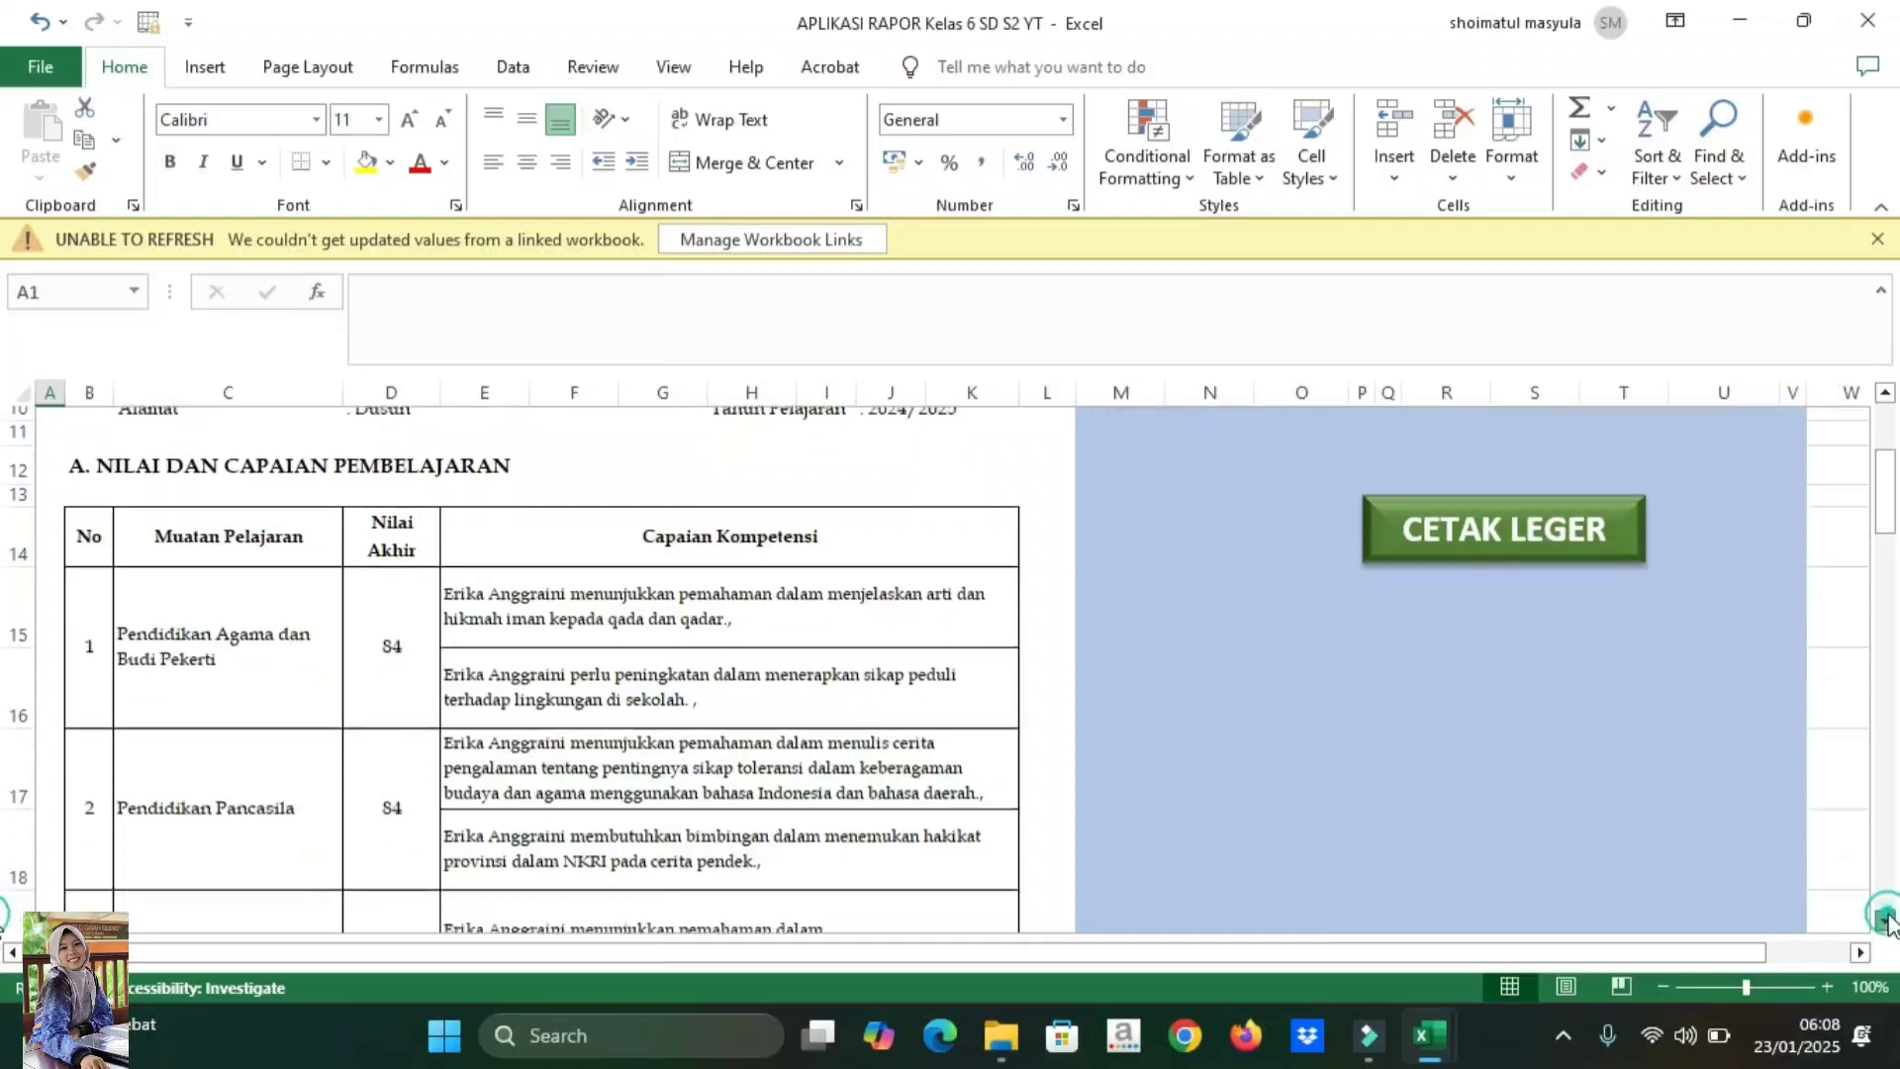
drag(1885, 921, 1885, 921)
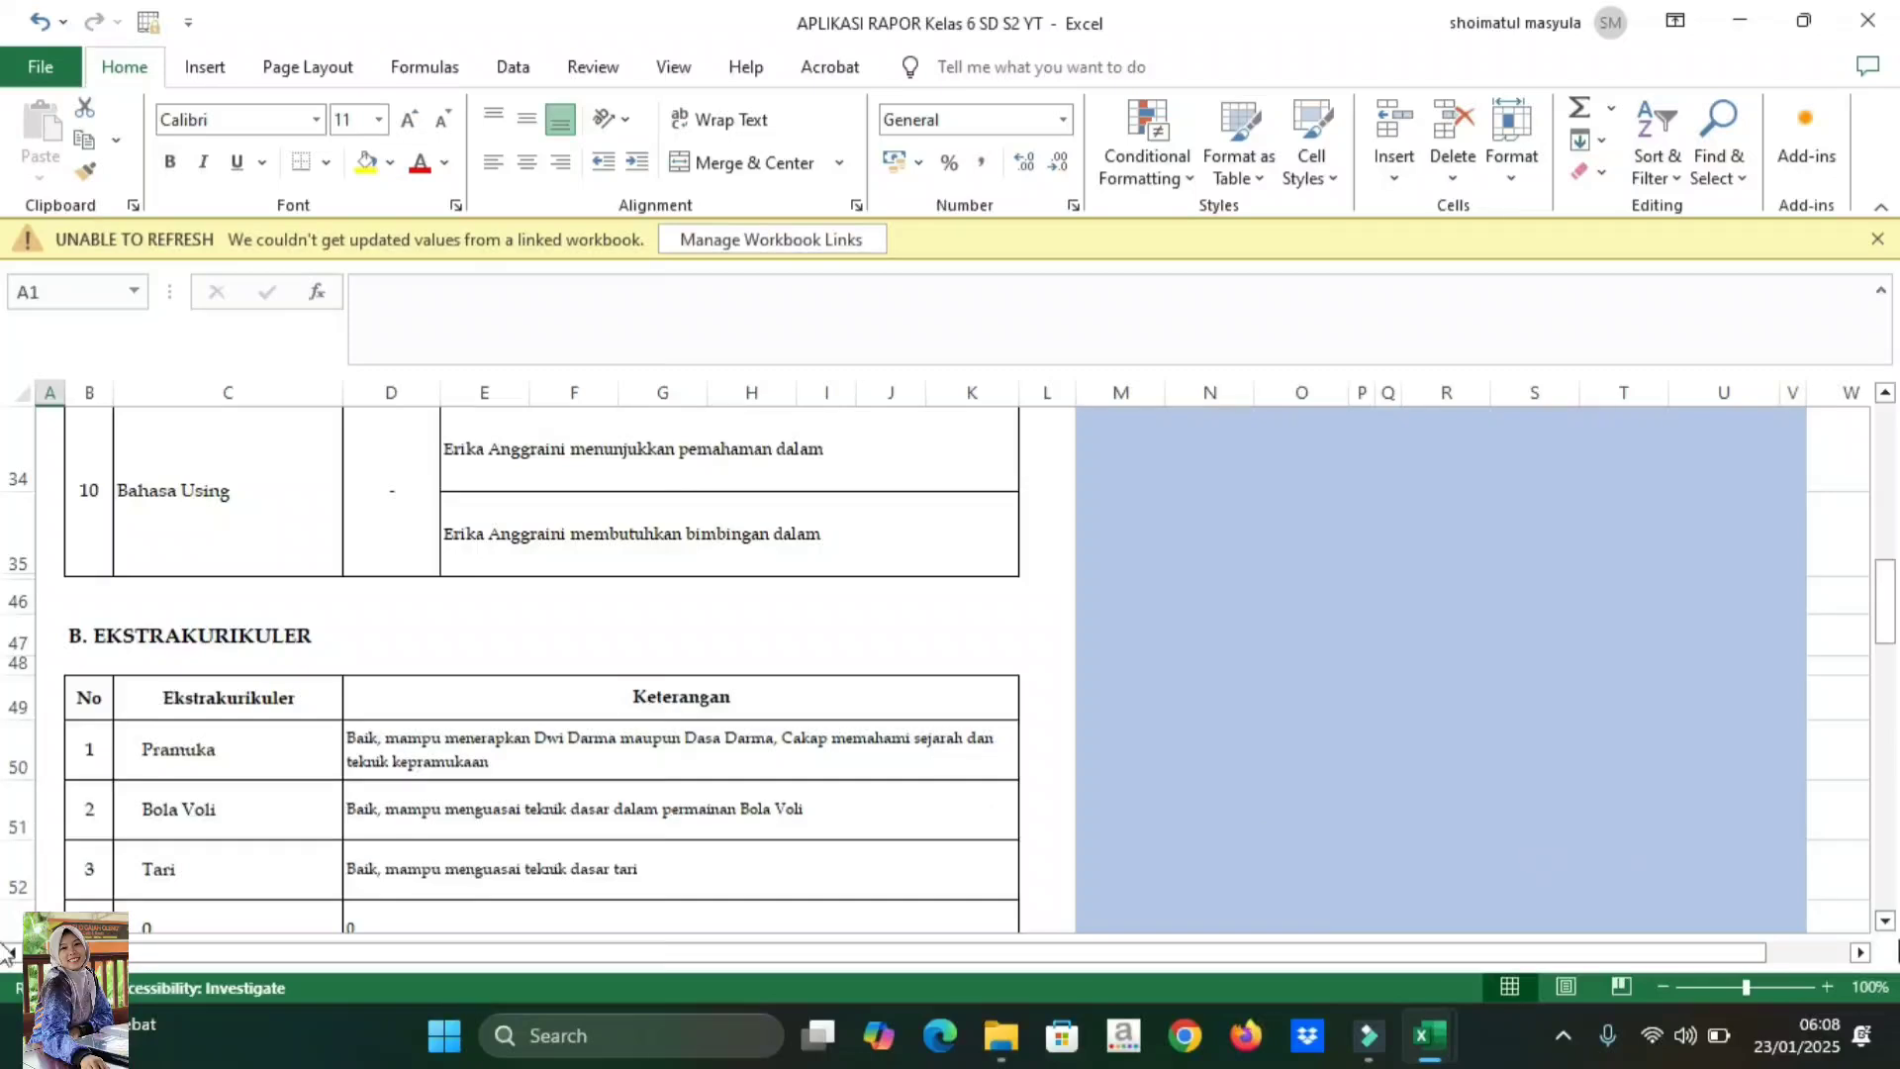
scroll(1885, 920, down, 3)
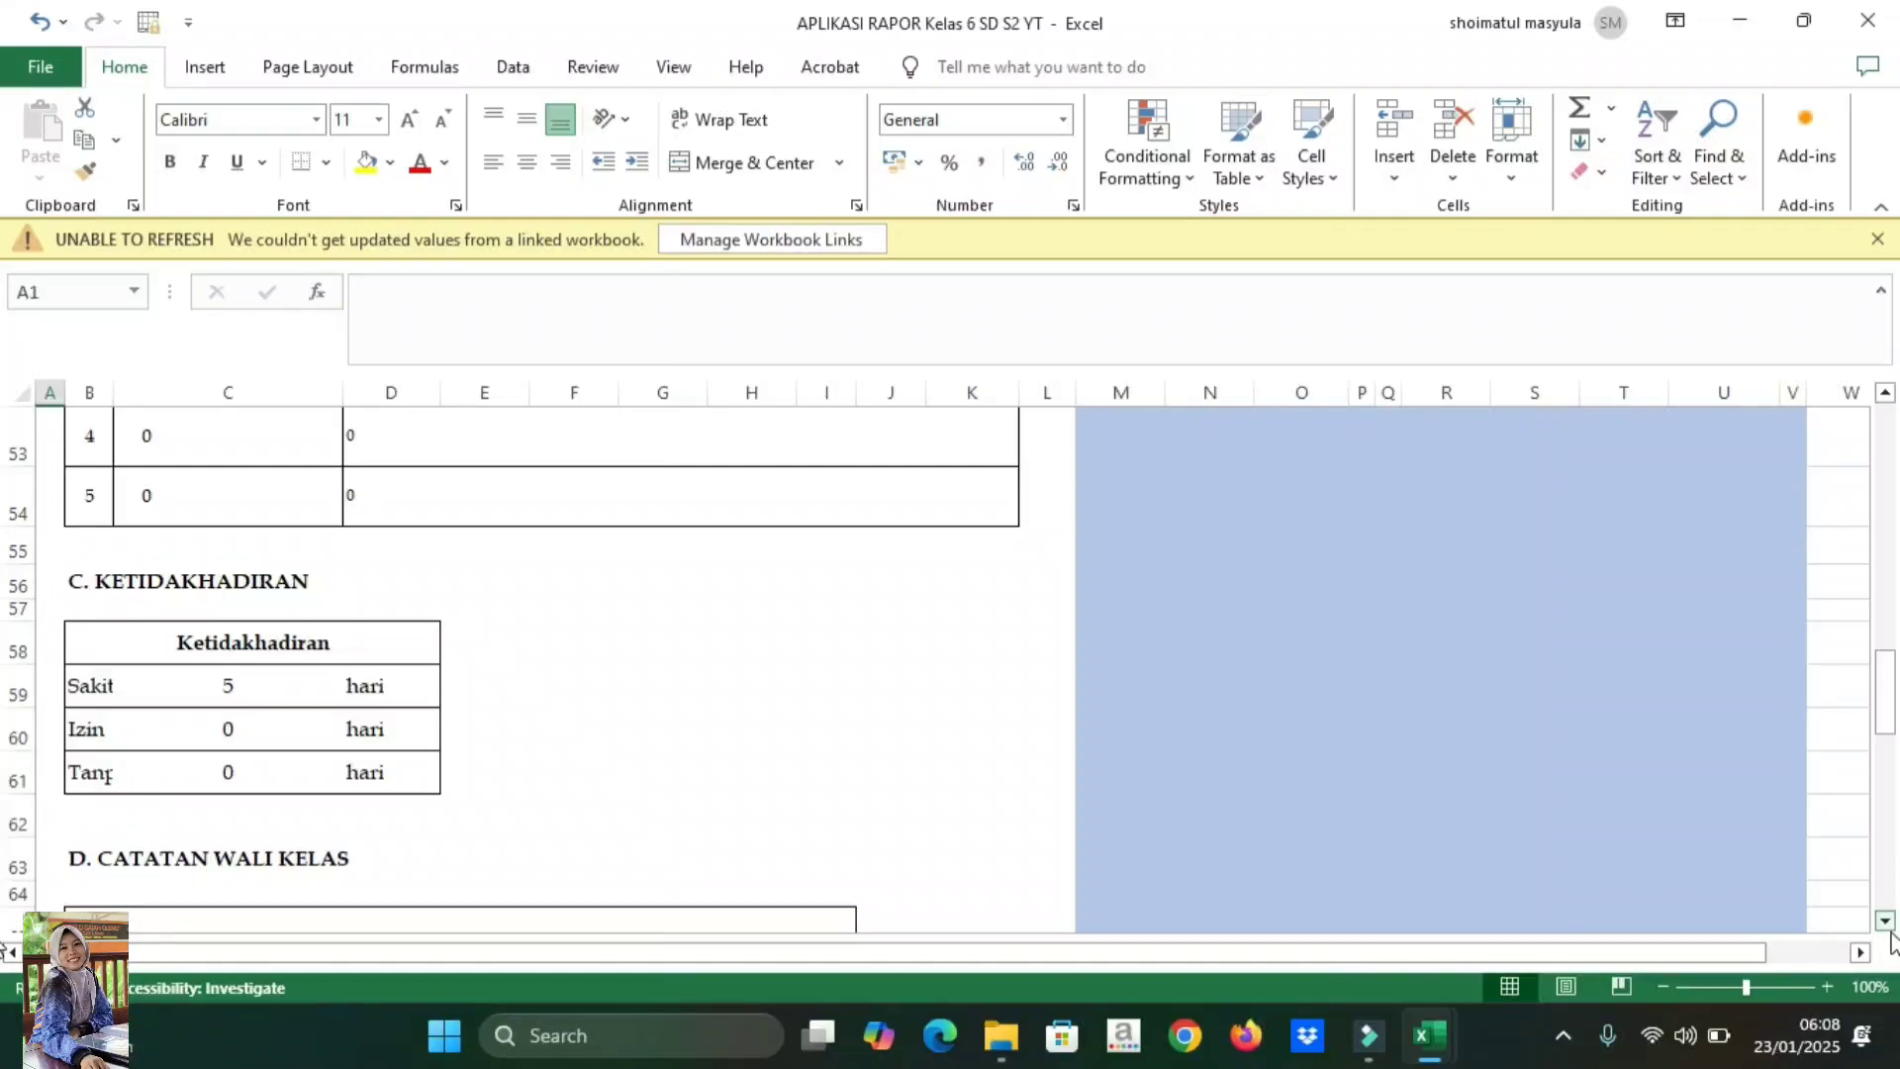
scroll(1891, 938, down, 1)
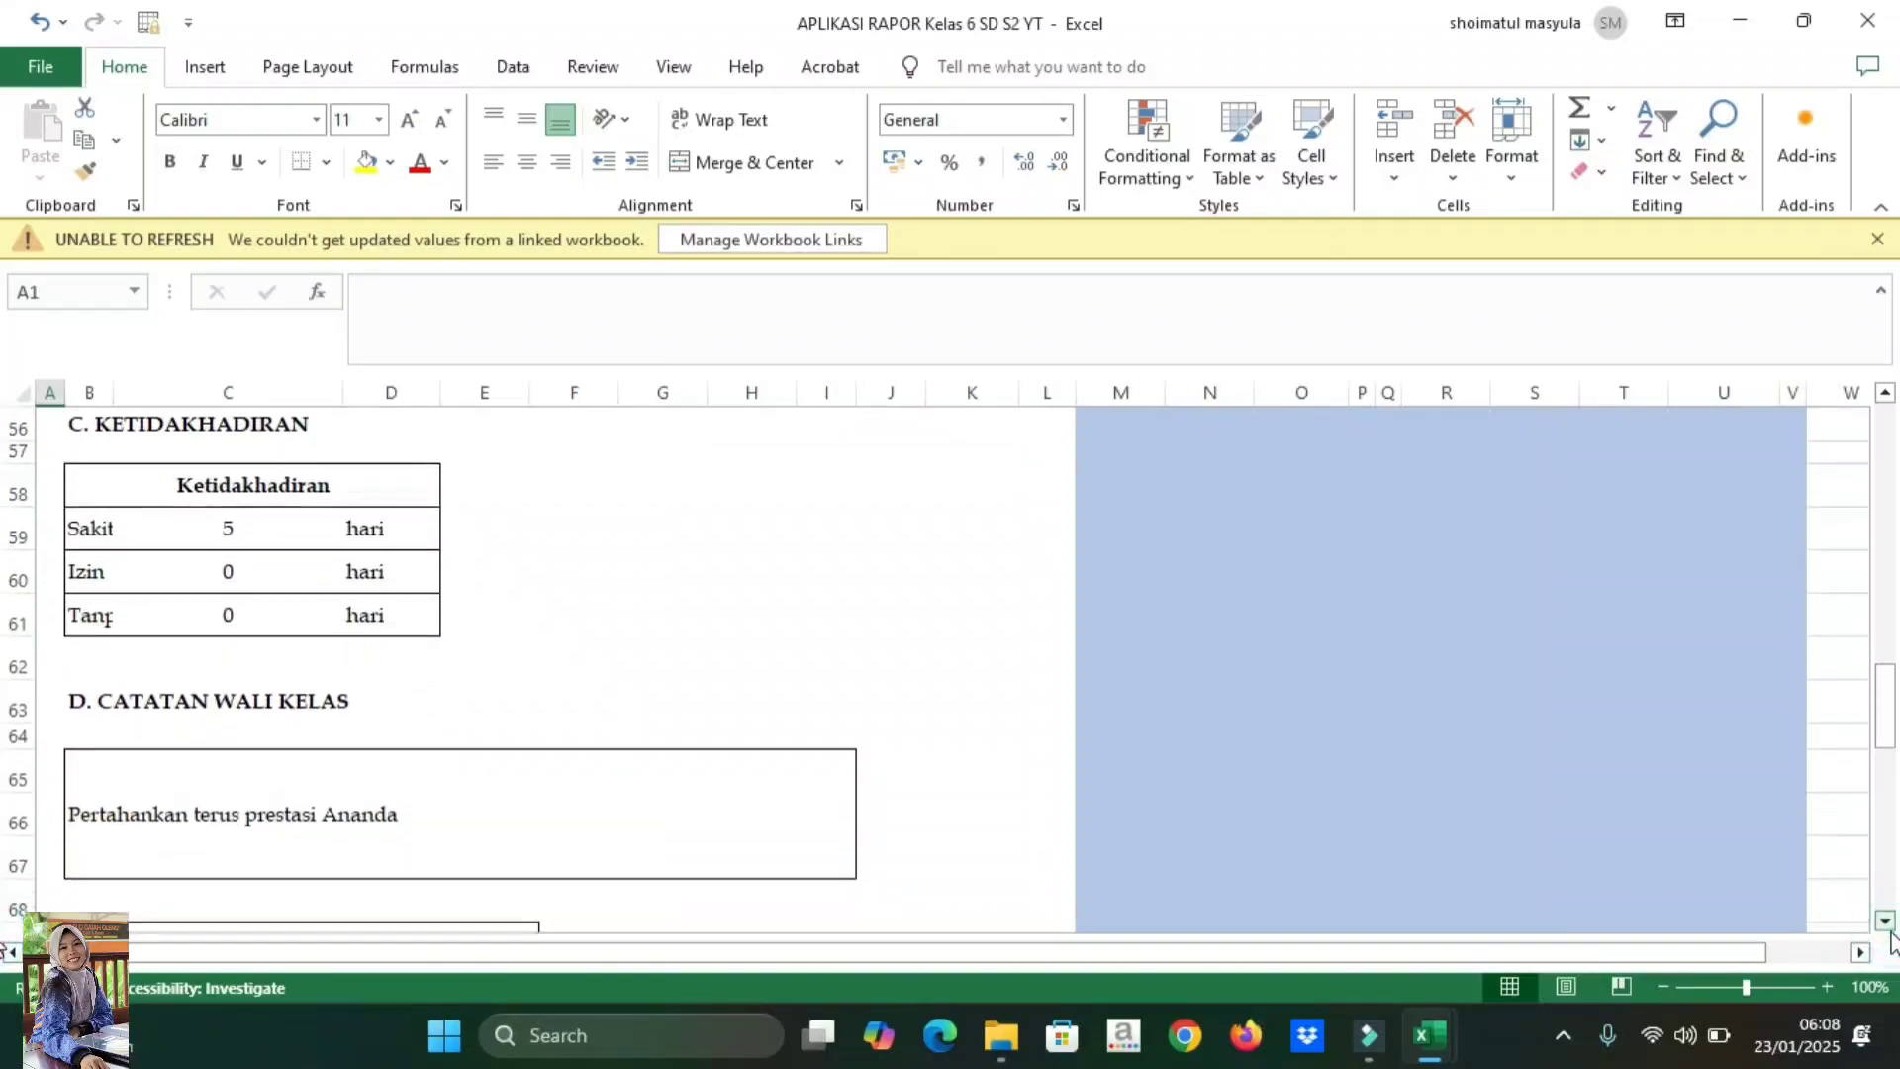
scroll(1890, 938, down, 1)
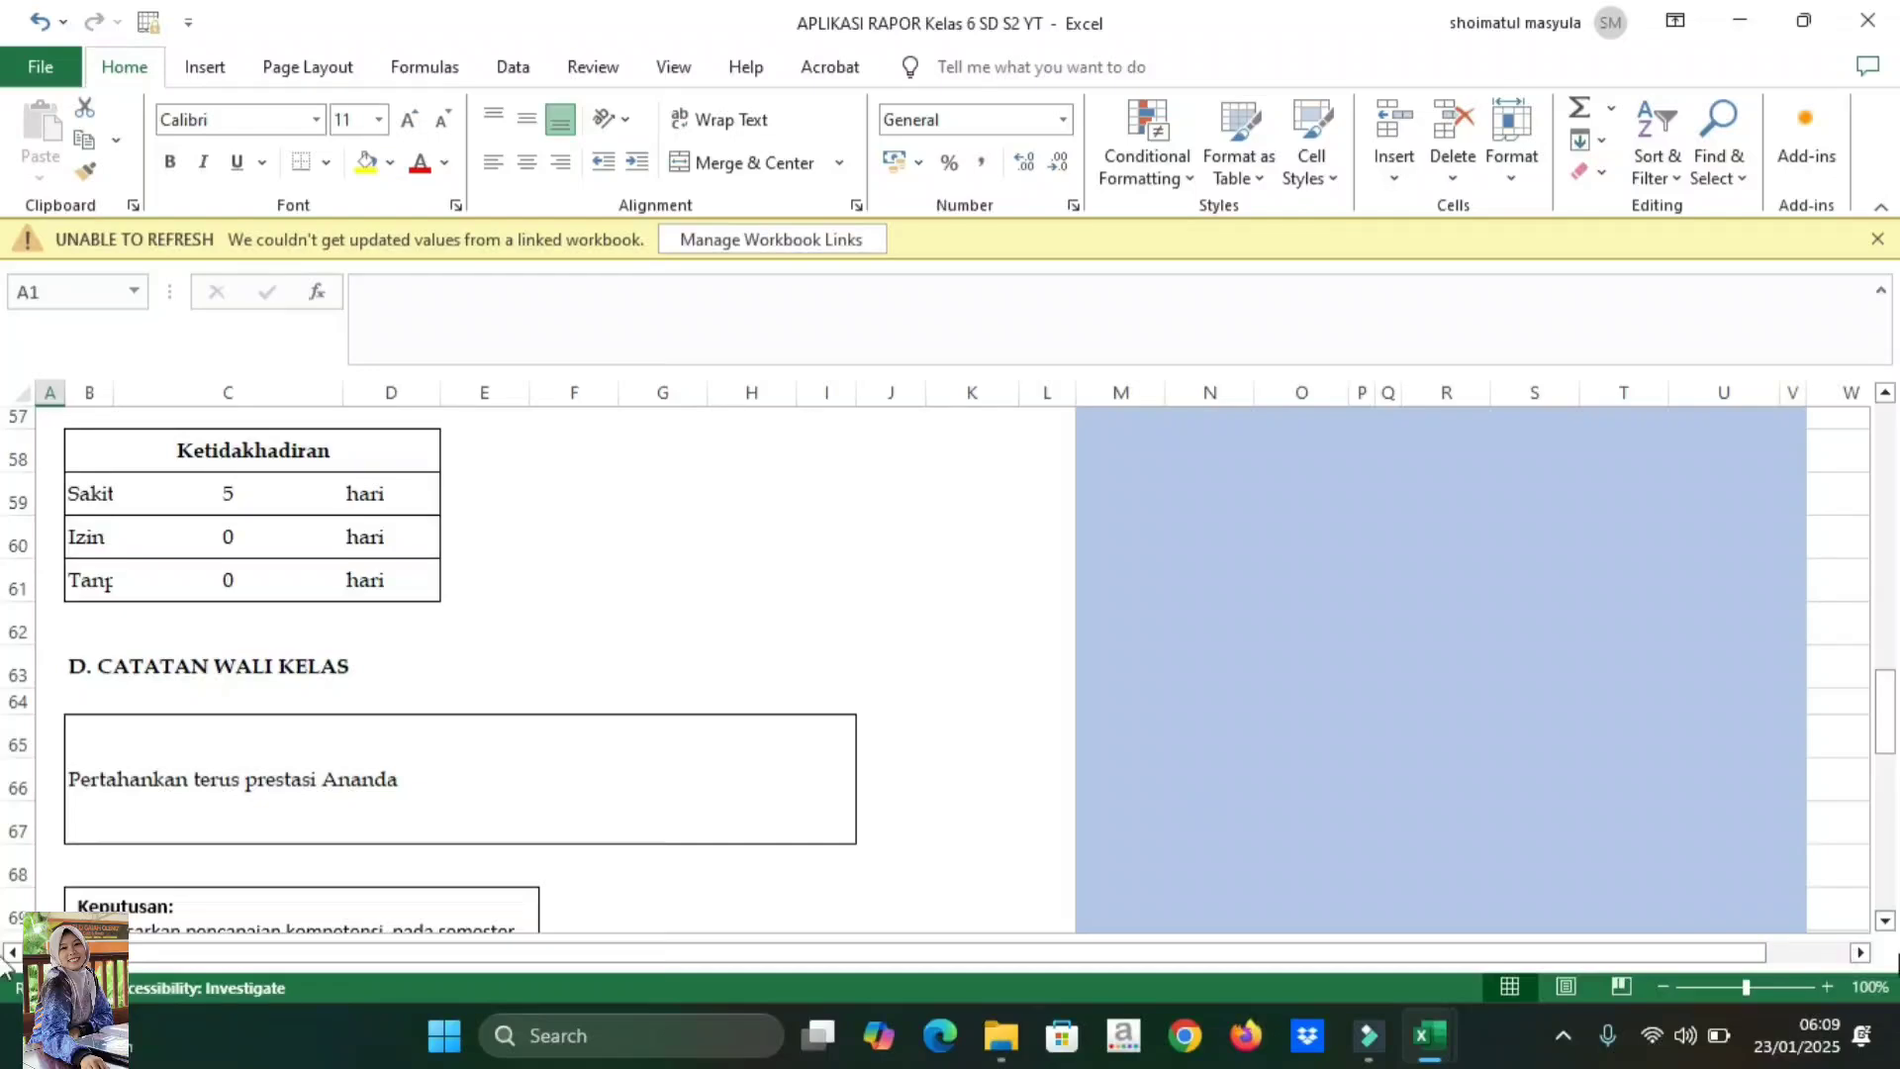
click(1858, 444)
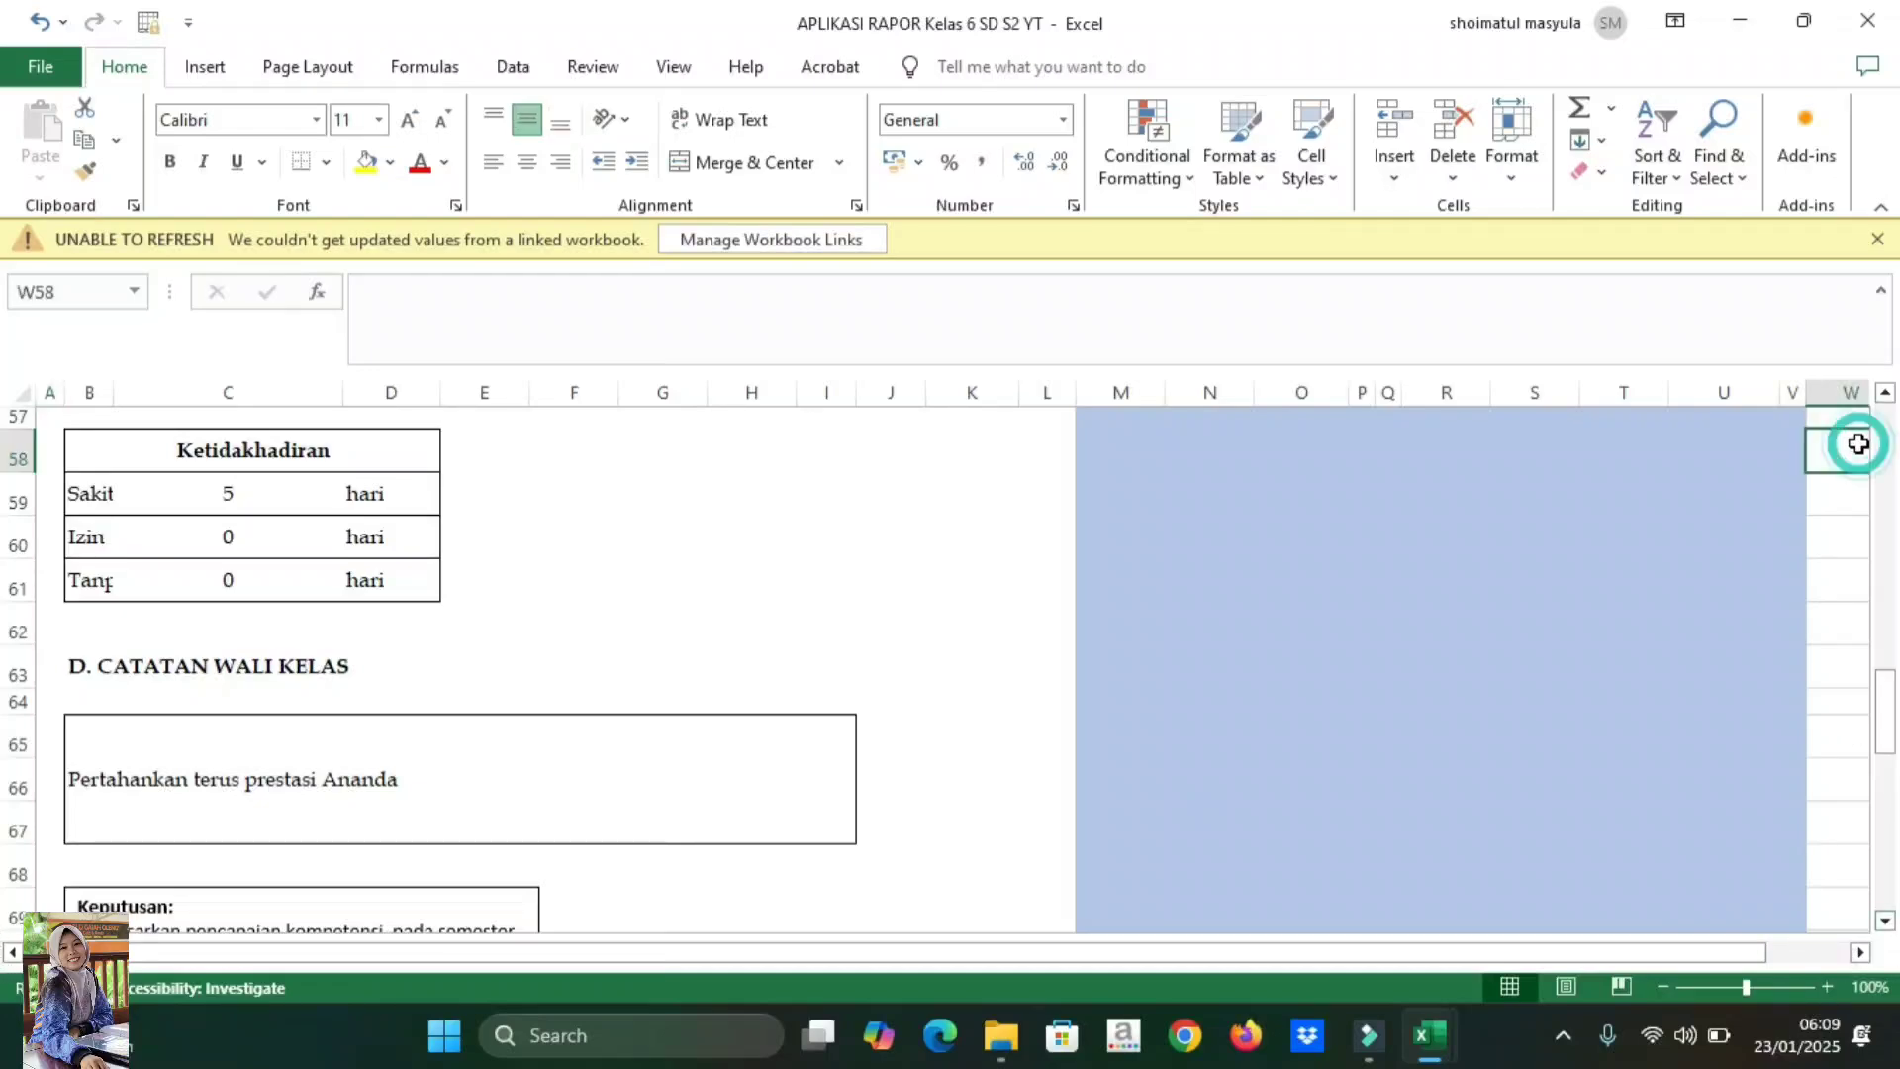
click(1032, 484)
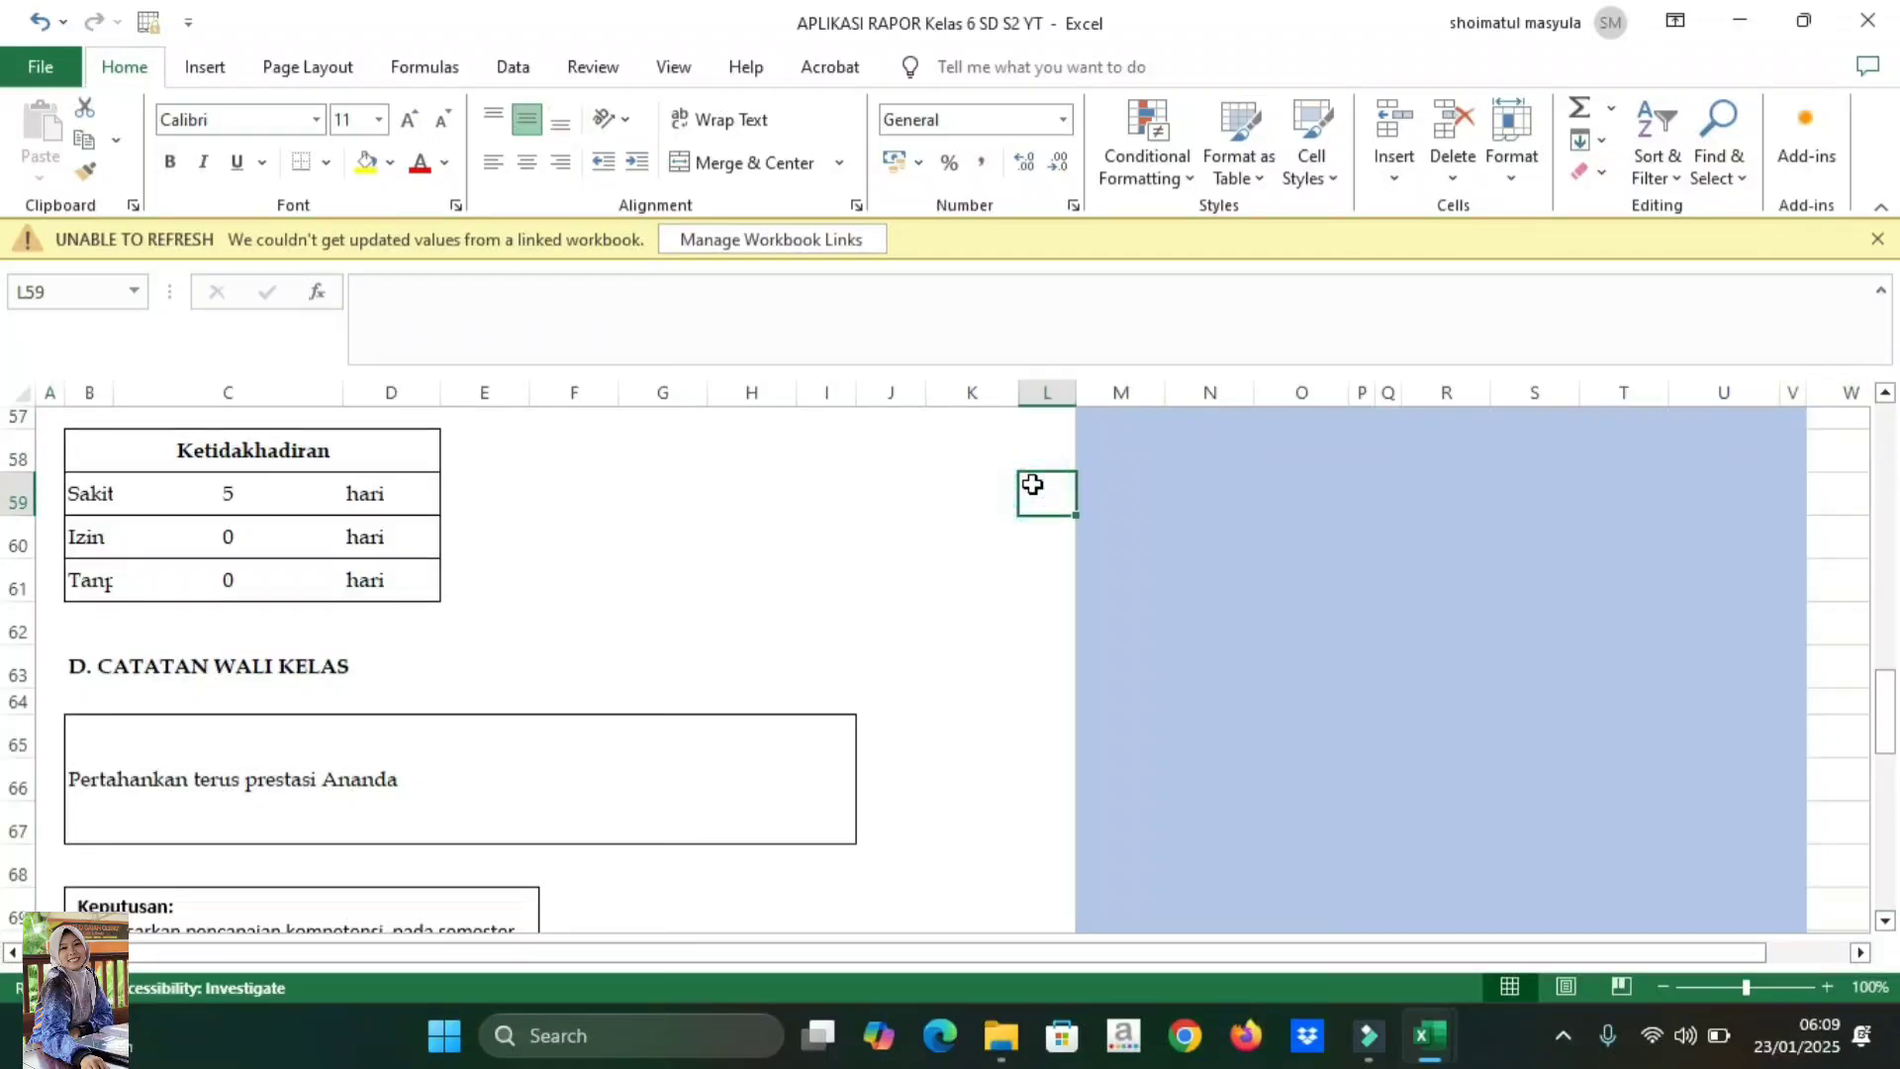
- Try removing "/ TIDAK LULUS" from the Keputusan text box so that only LULUS remains, and undo the deletion
click(1889, 925)
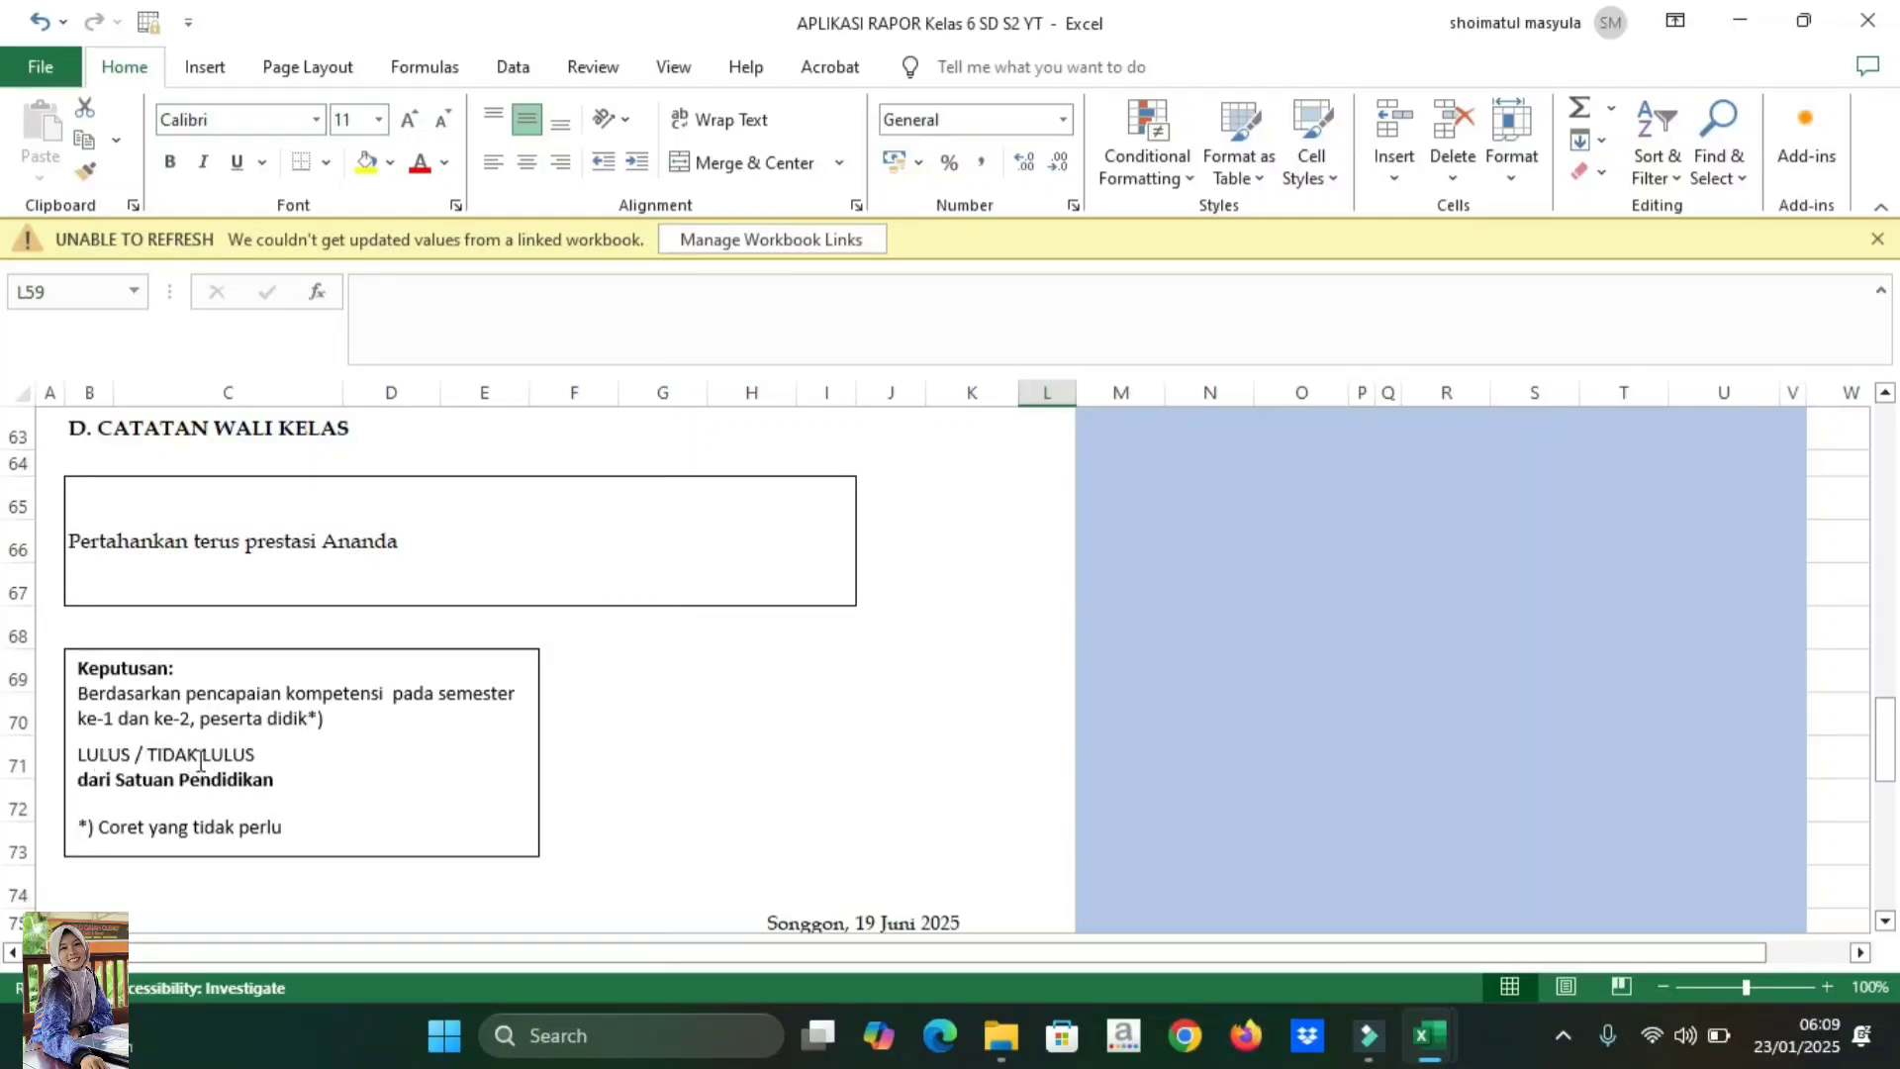
click(259, 758)
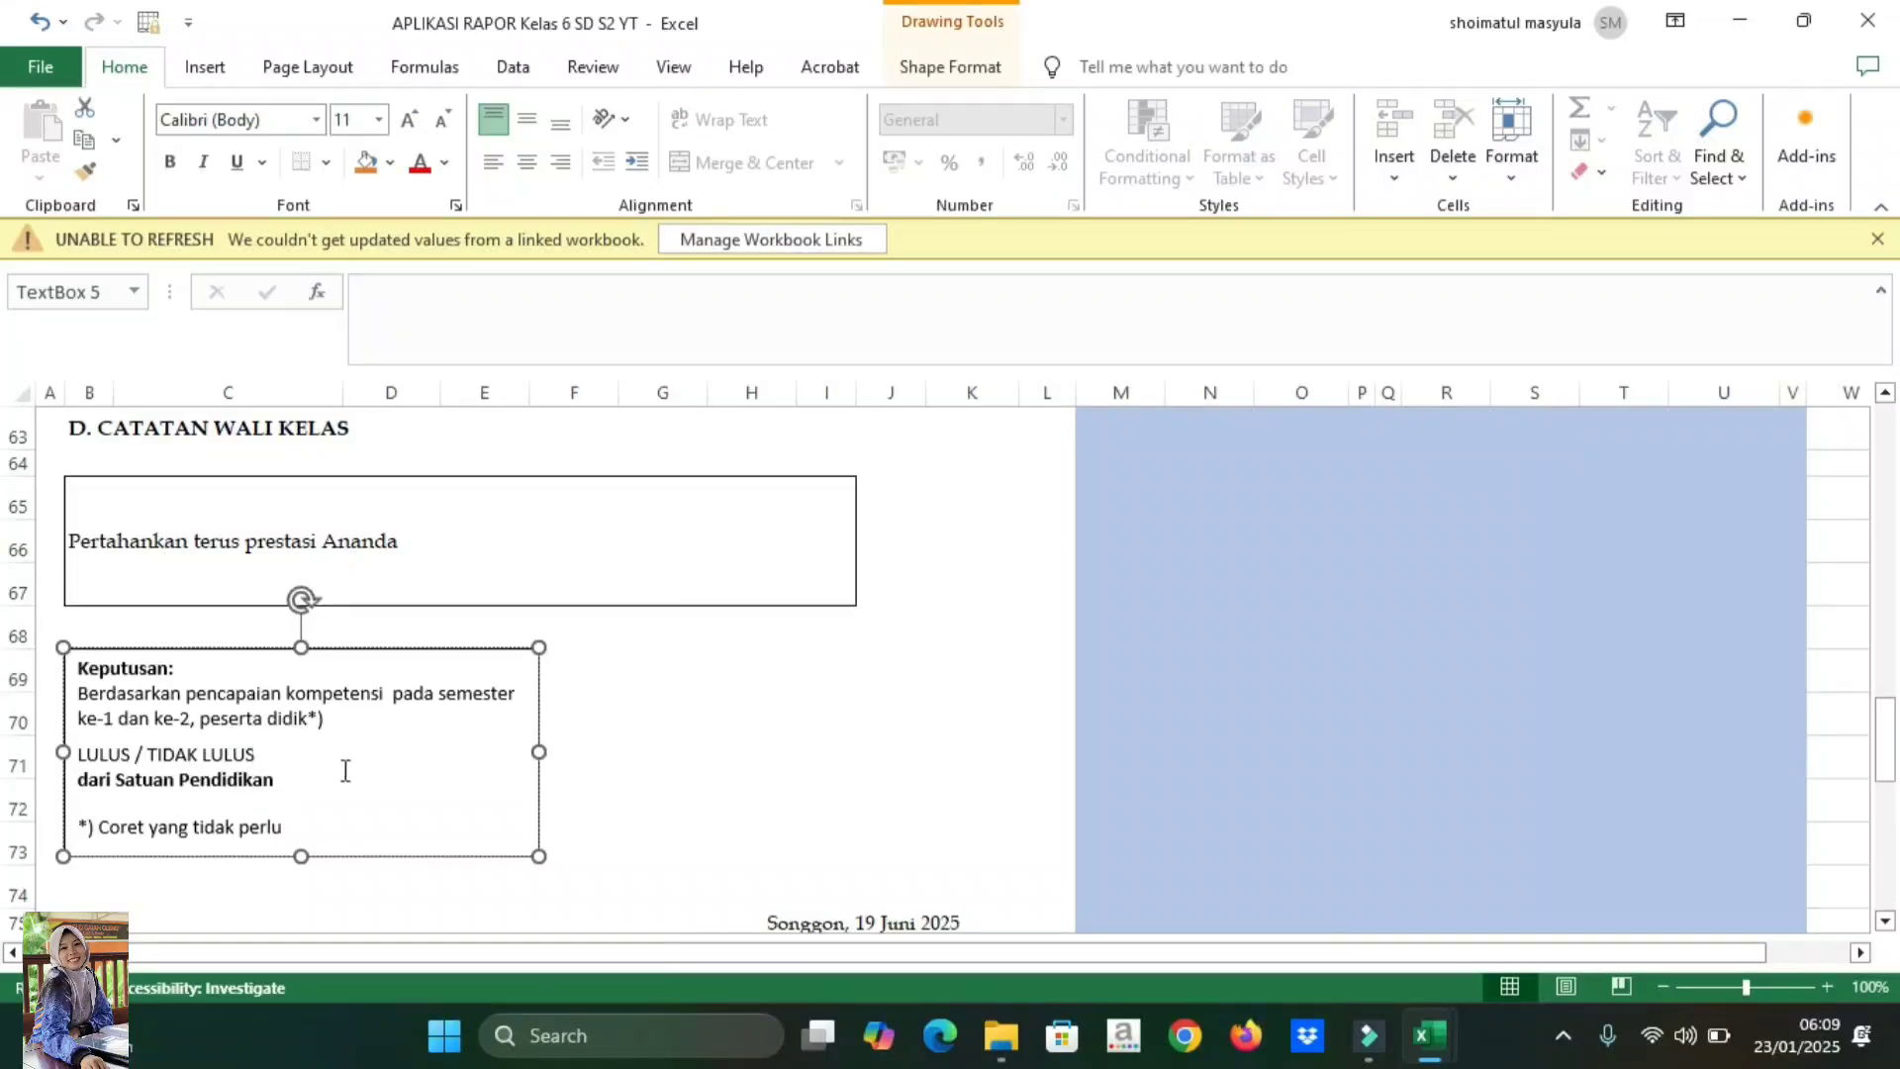
key(BackSpace)
key(BackSpace)
key(BackSpace)
key(BackSpace)
key(BackSpace)
key(BackSpace)
key(BackSpace)
key(BackSpace)
key(BackSpace)
key(BackSpace)
key(BackSpace)
key(BackSpace)
key(BackSpace)
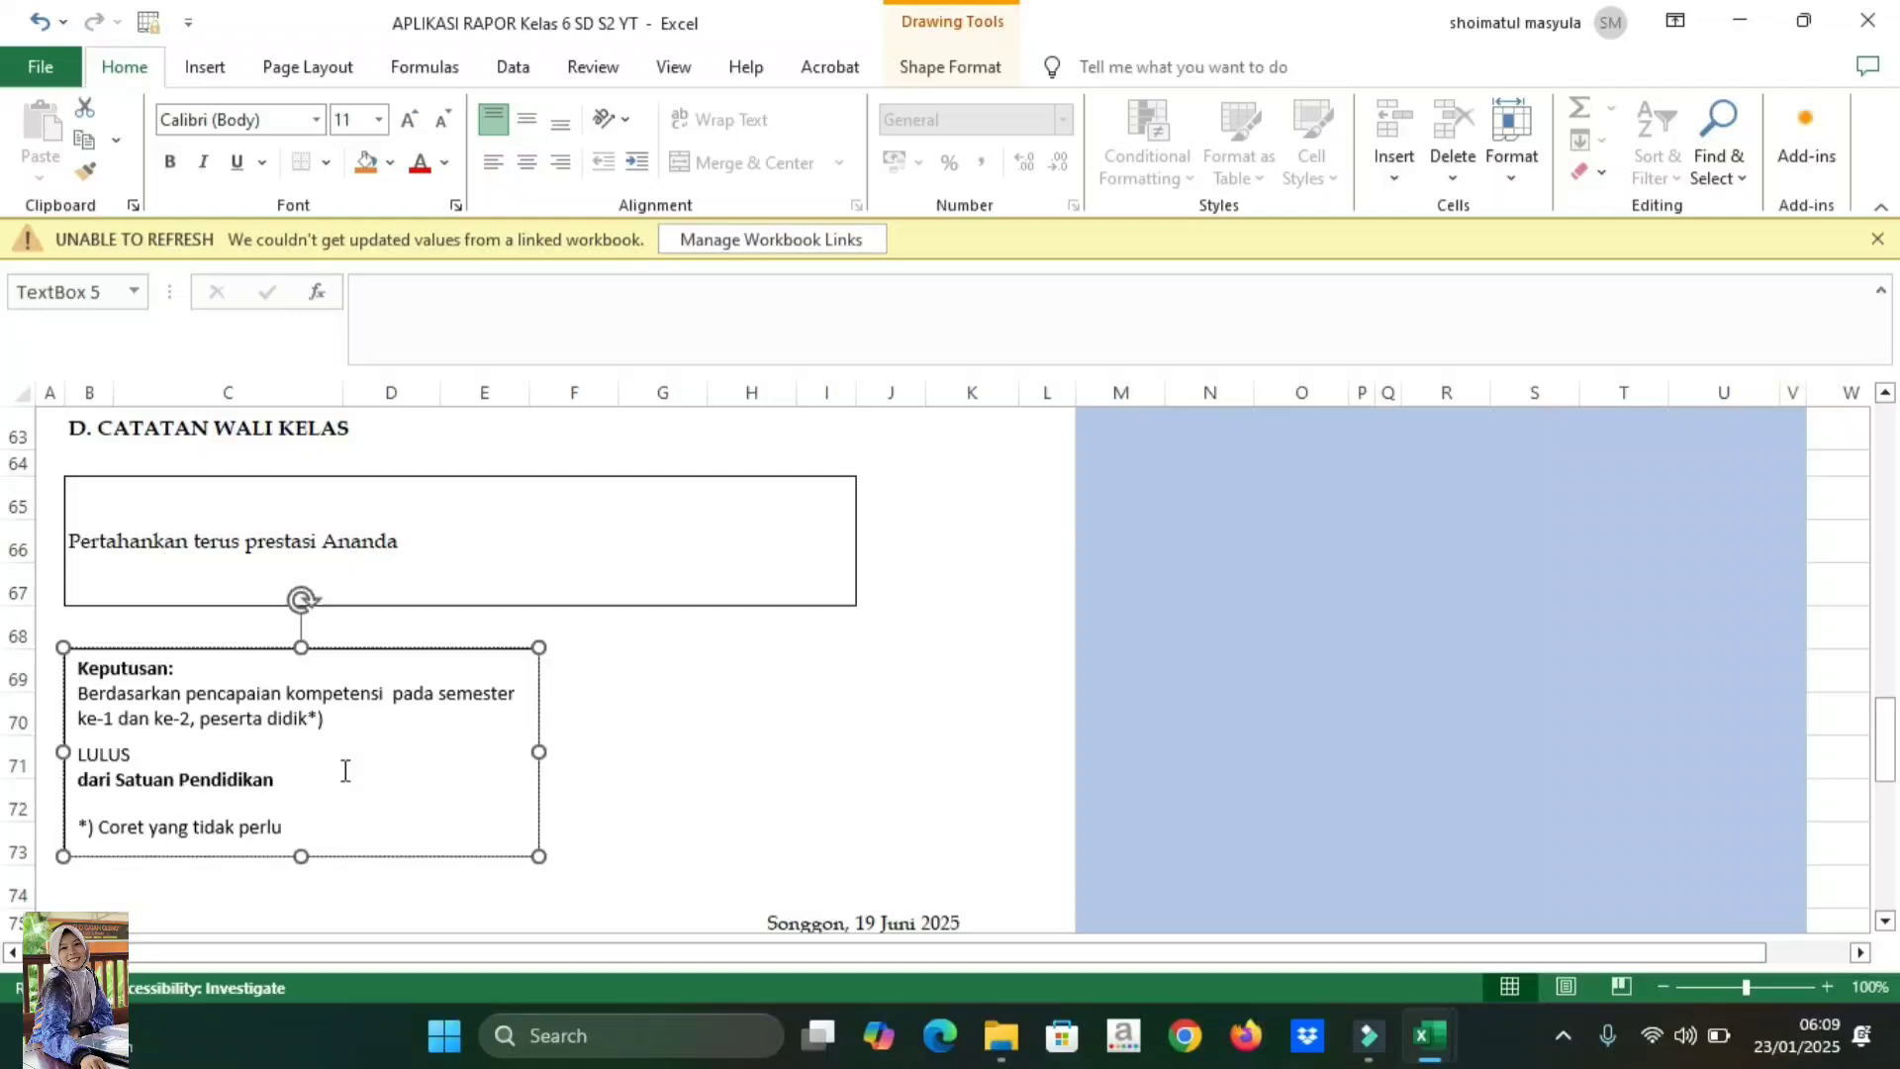
click(660, 768)
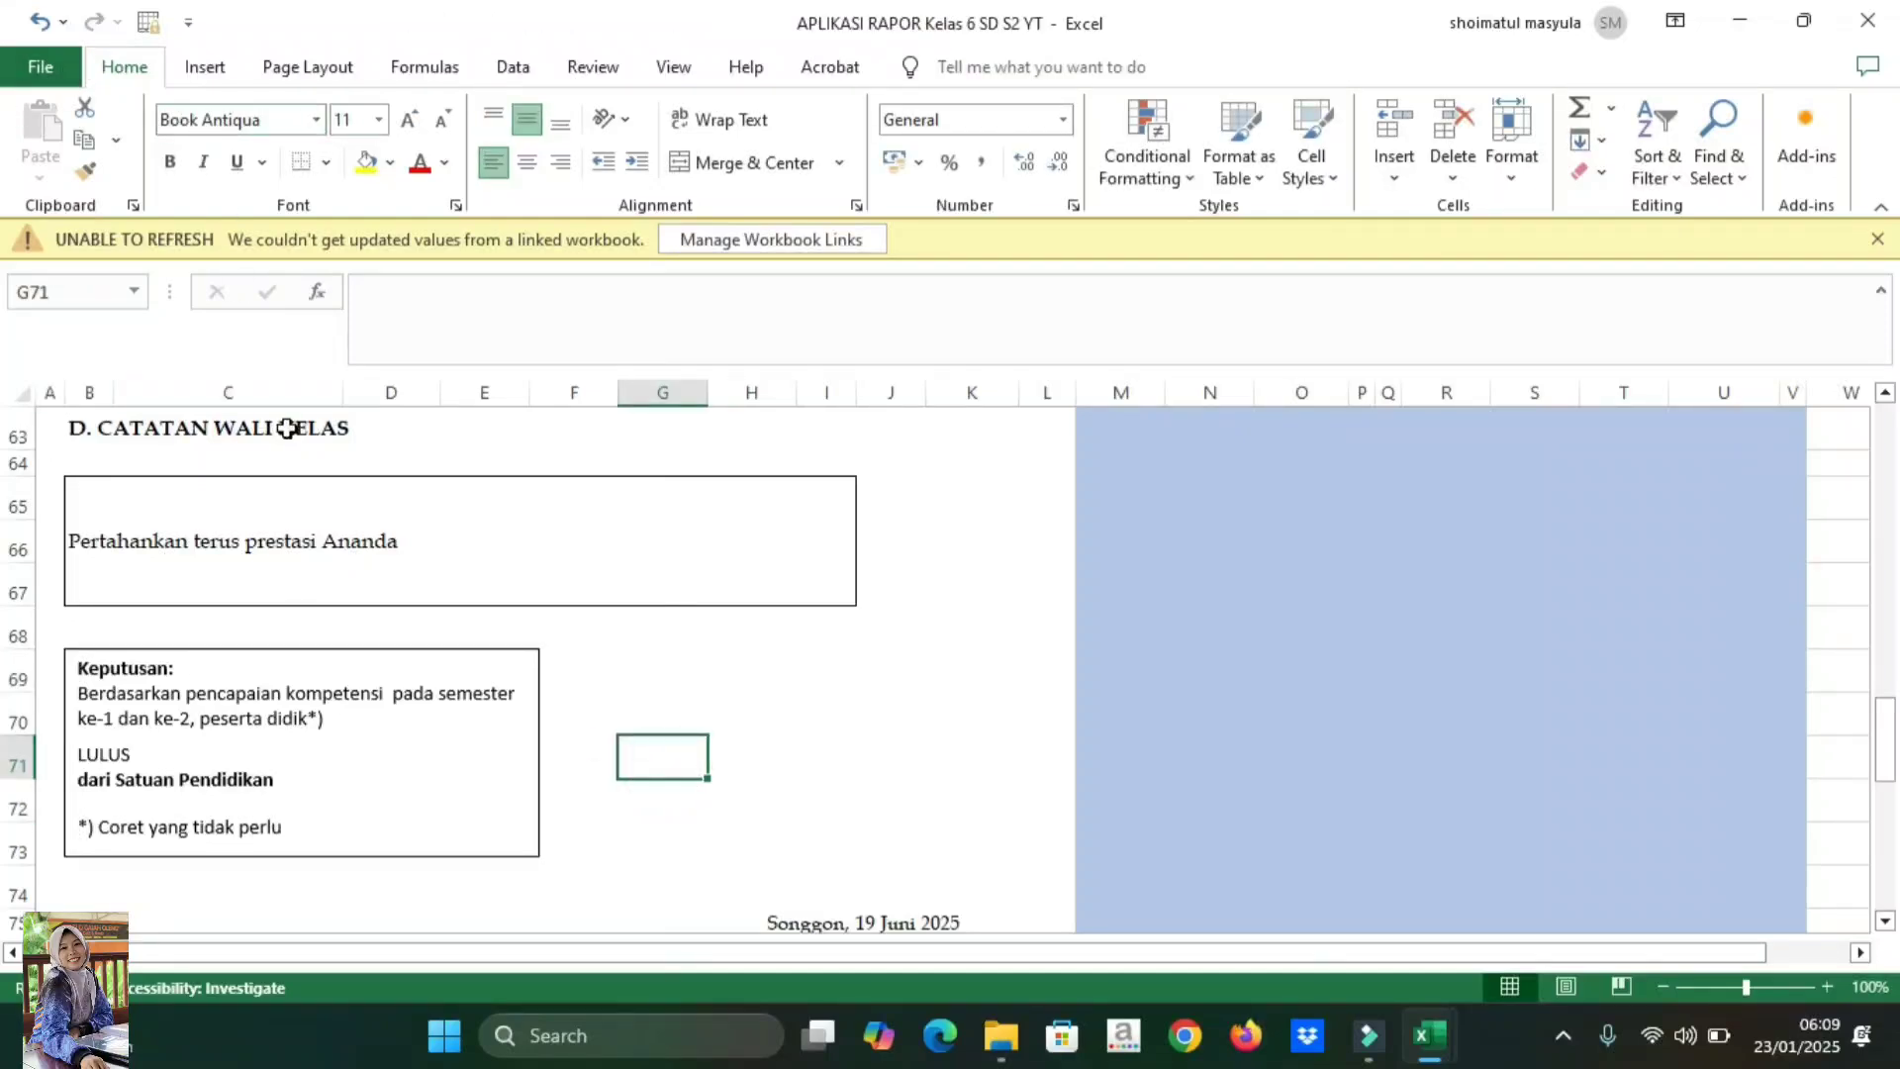
click(40, 22)
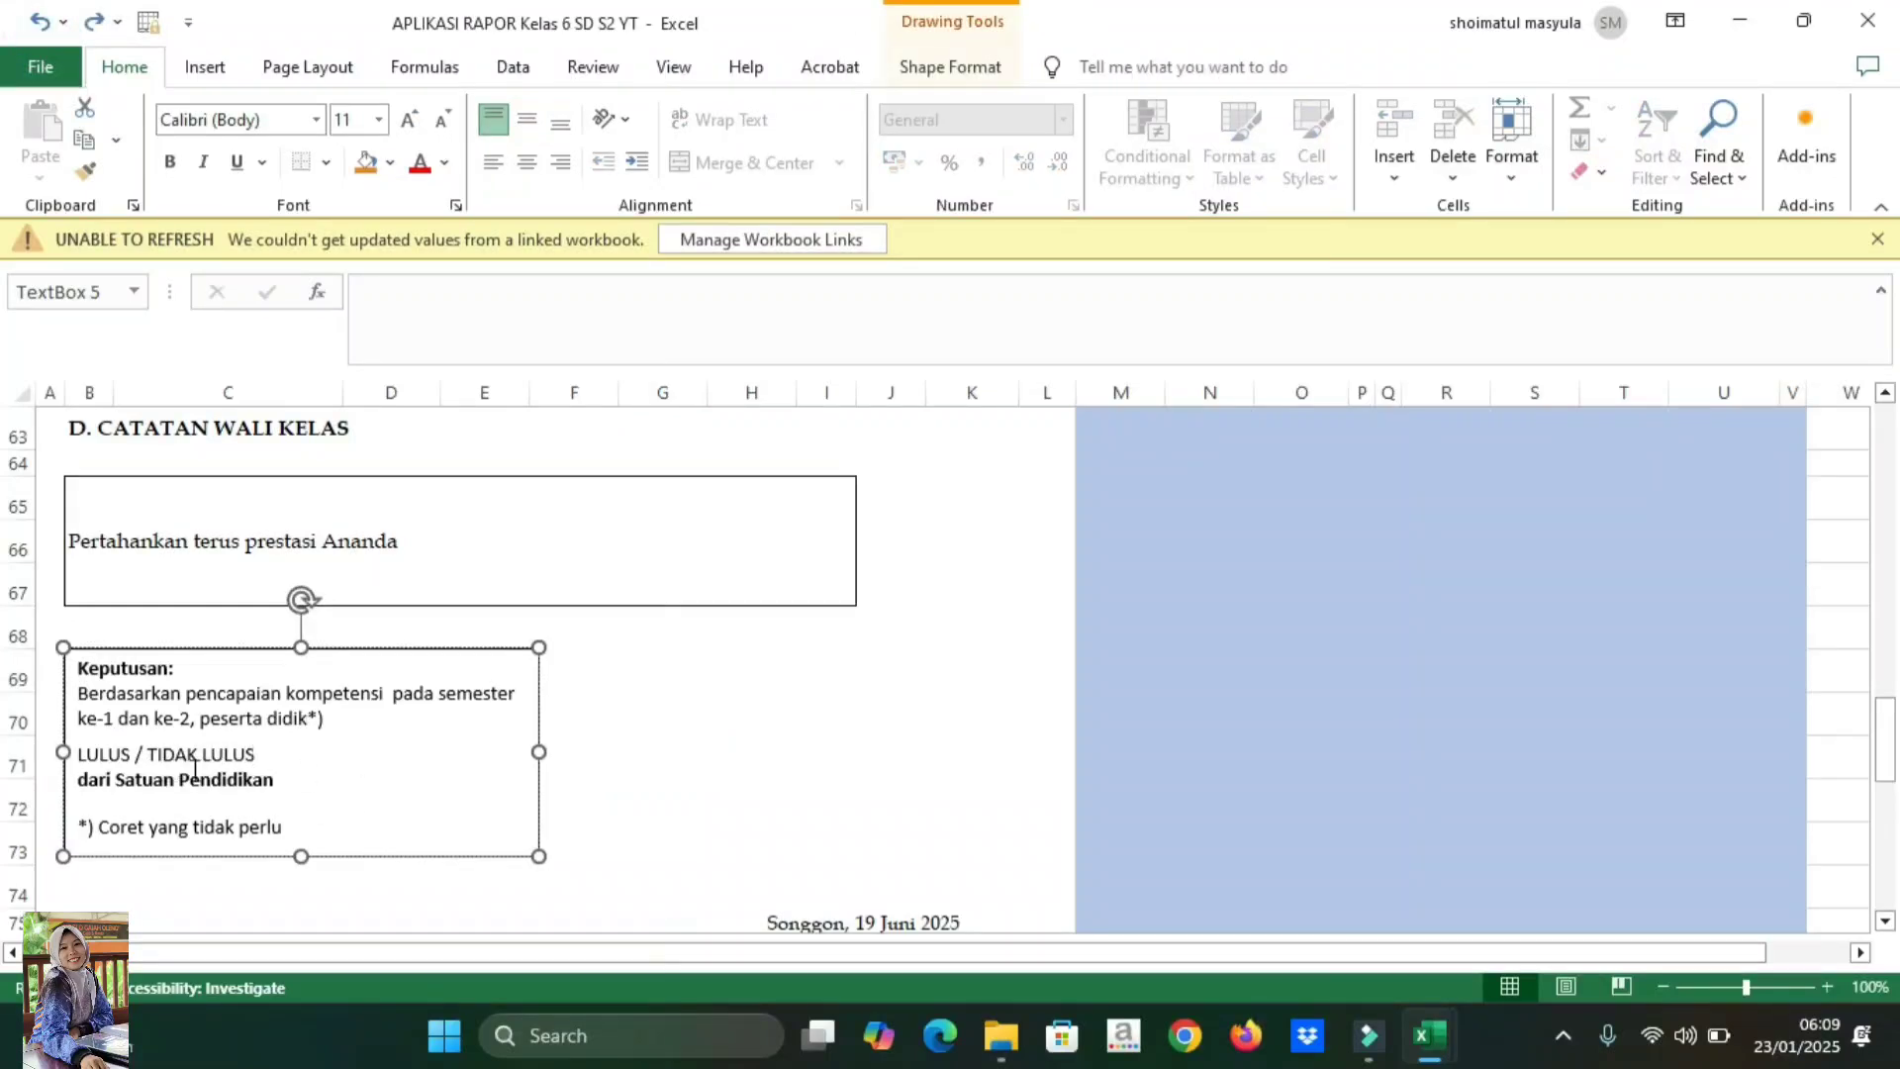
click(241, 825)
drag(261, 755, 148, 755)
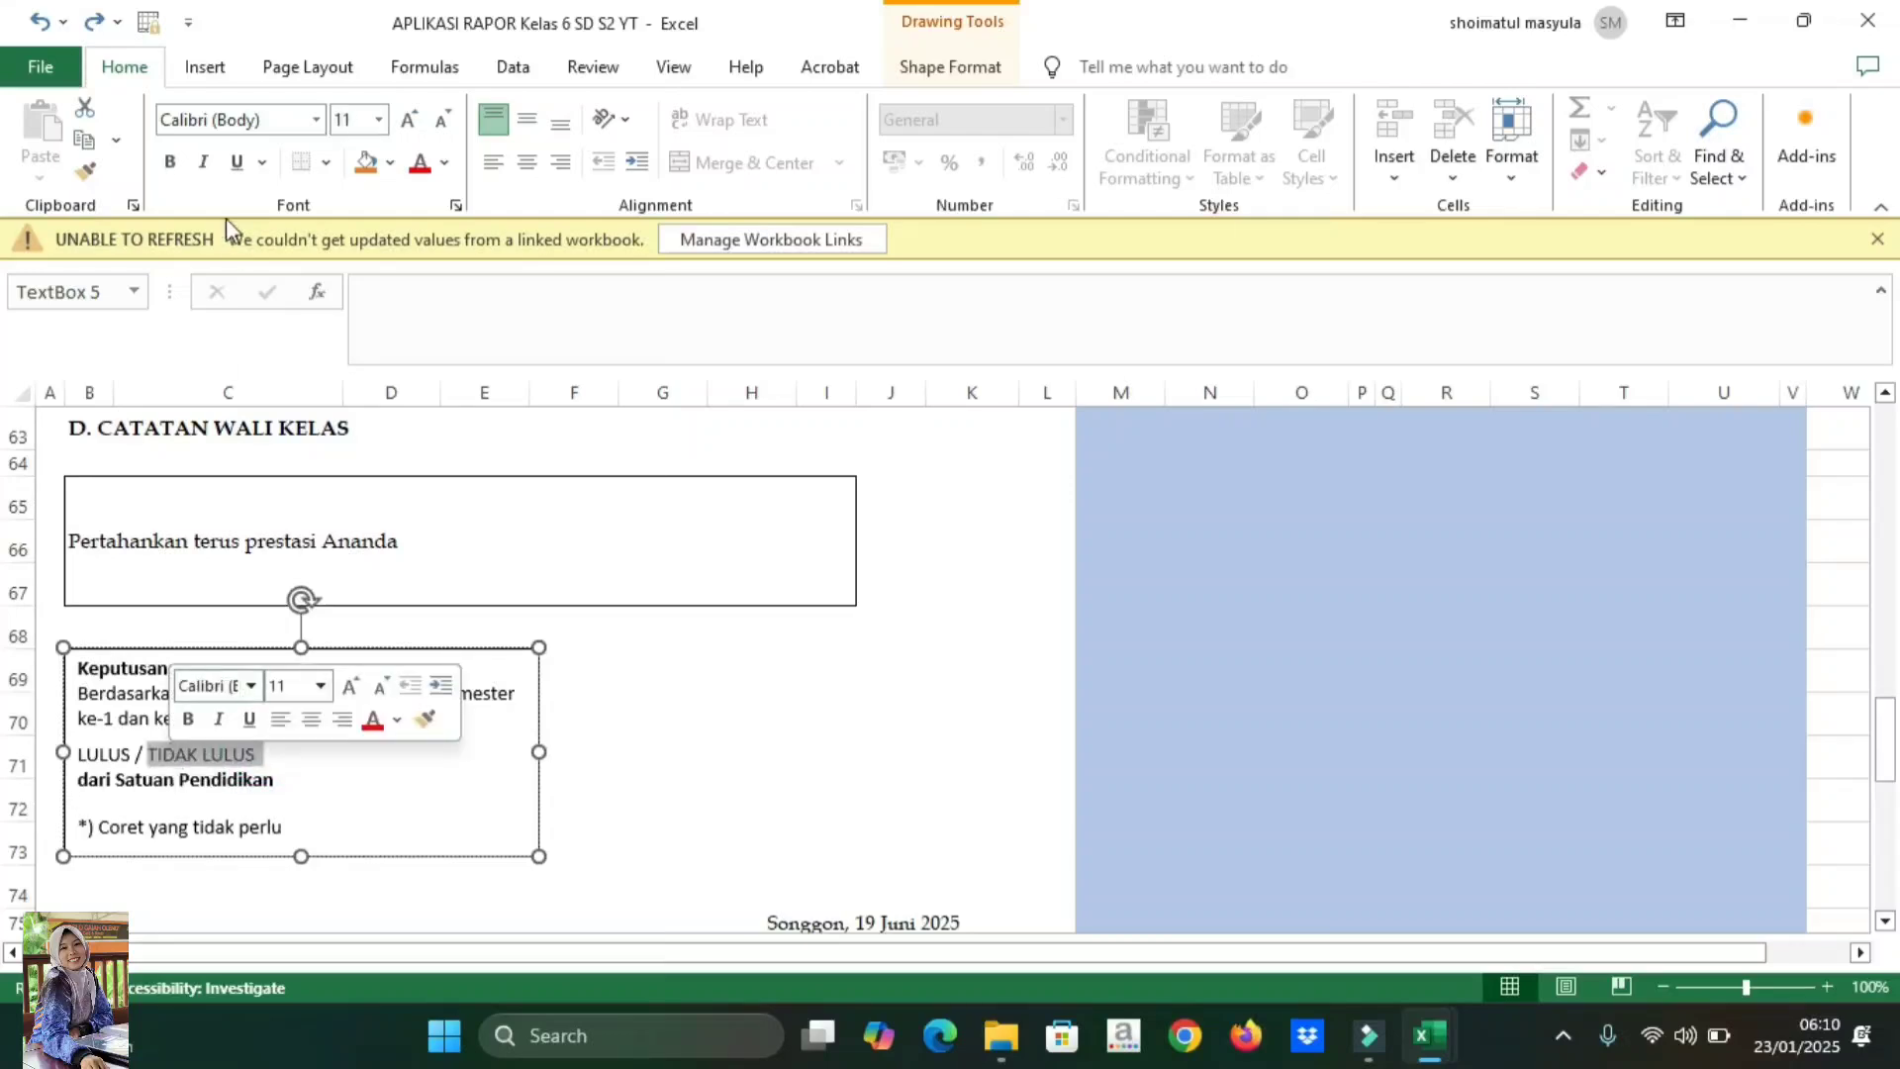
click(712, 780)
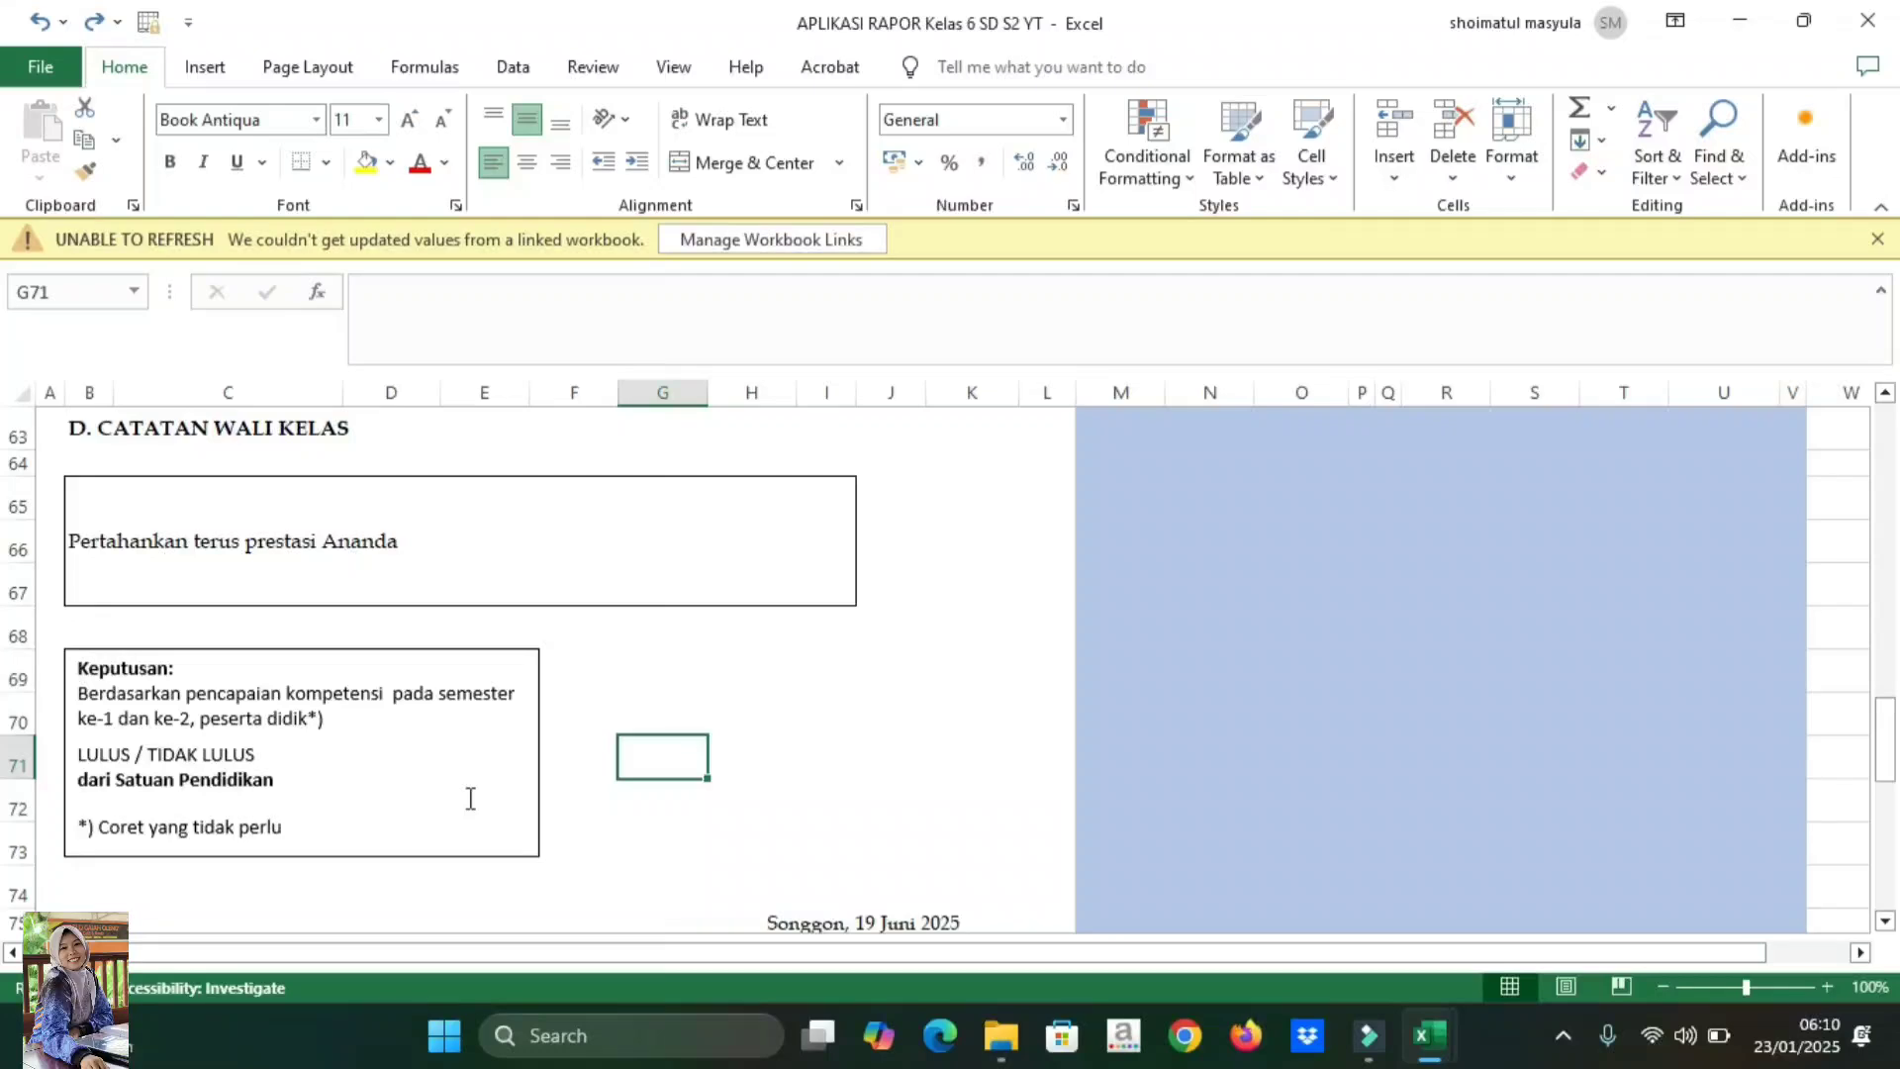
- View the date and signature block at the end of the report card, and return to the main menu
drag(1887, 755, 1888, 798)
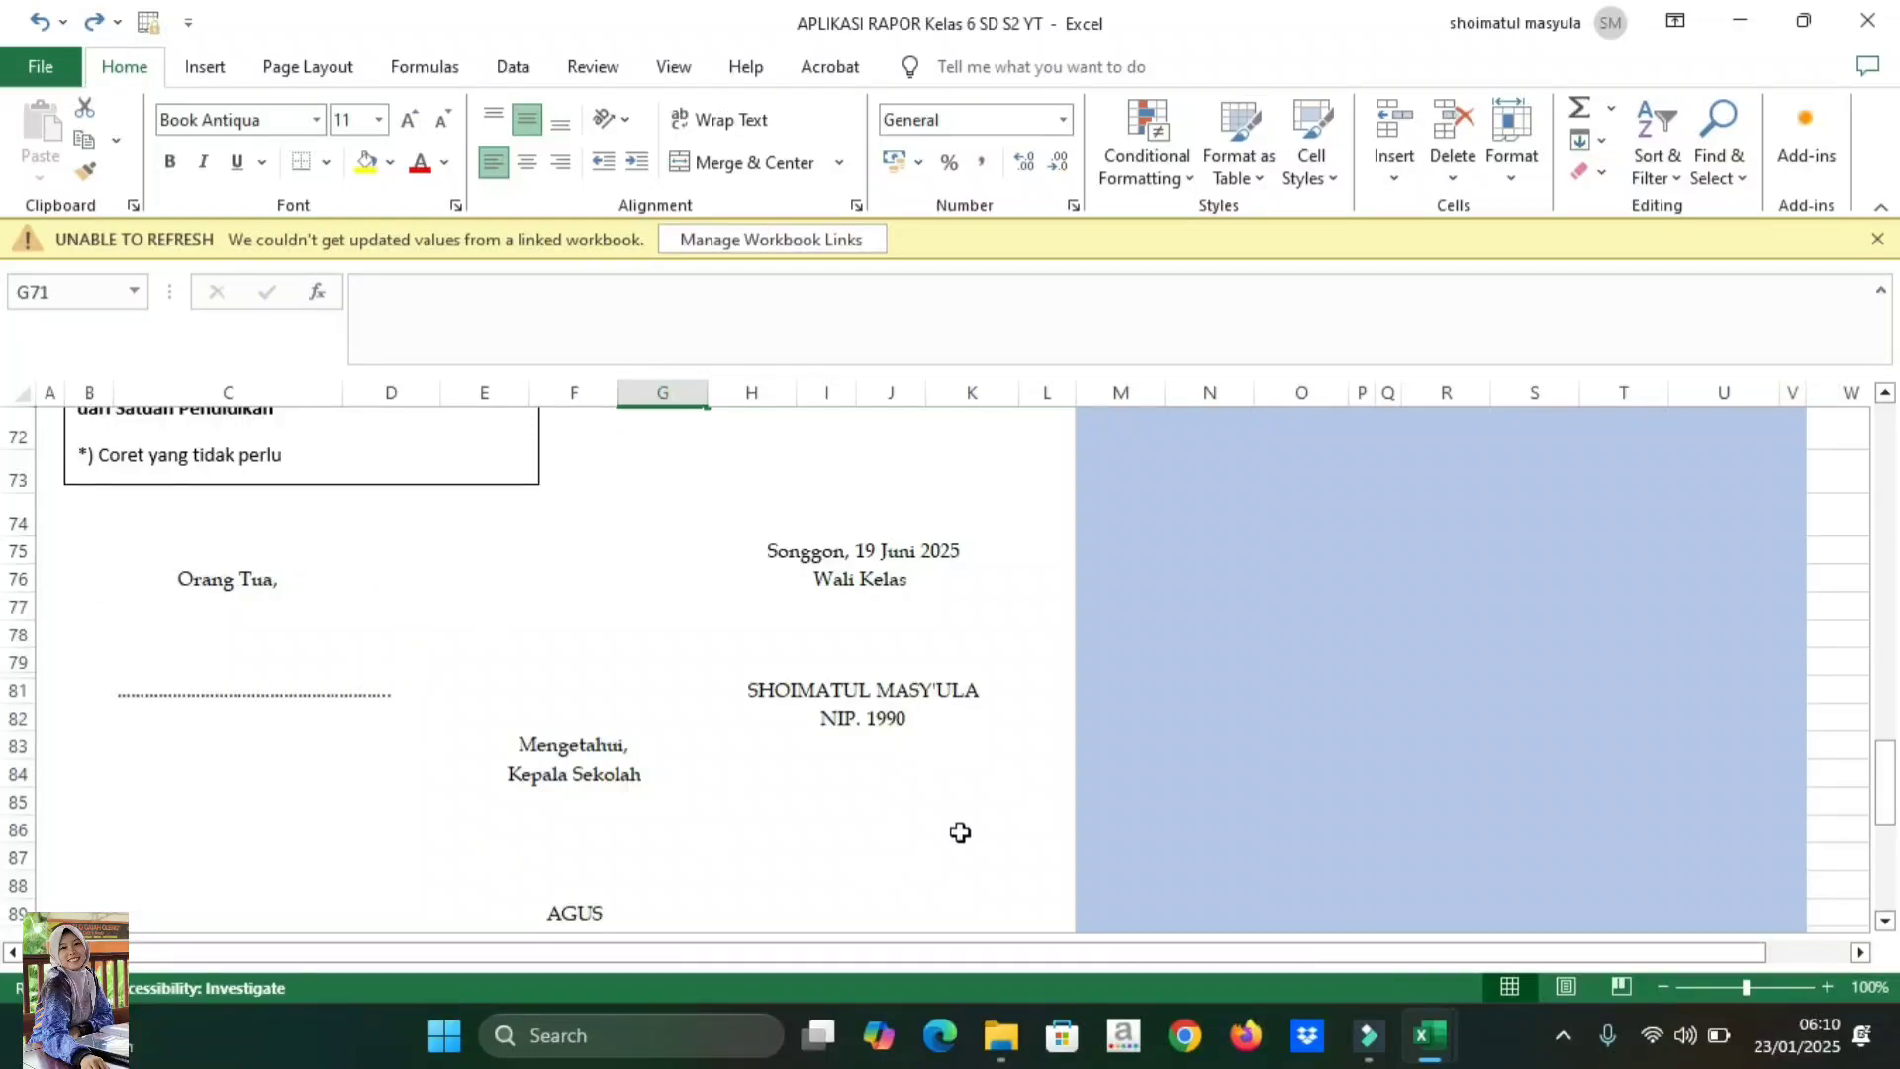
drag(1886, 785, 1886, 747)
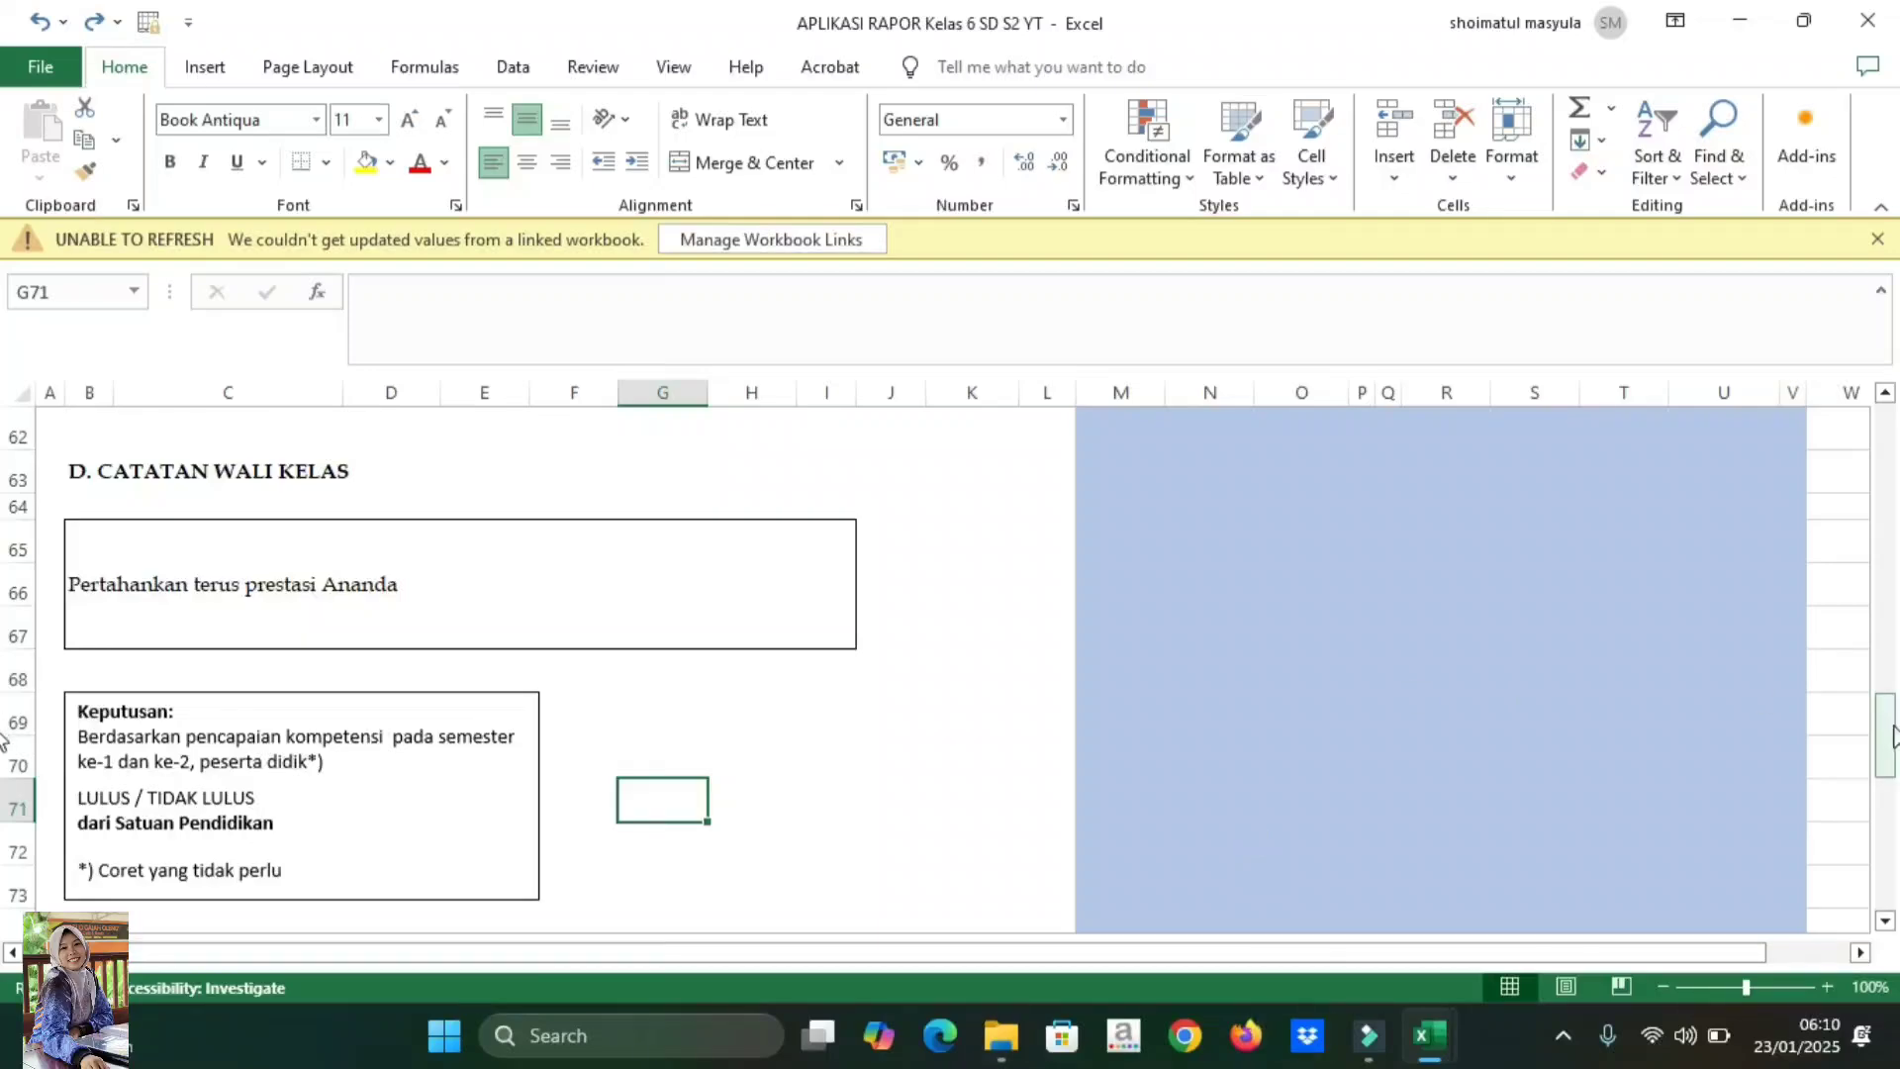
drag(1893, 735, 1895, 406)
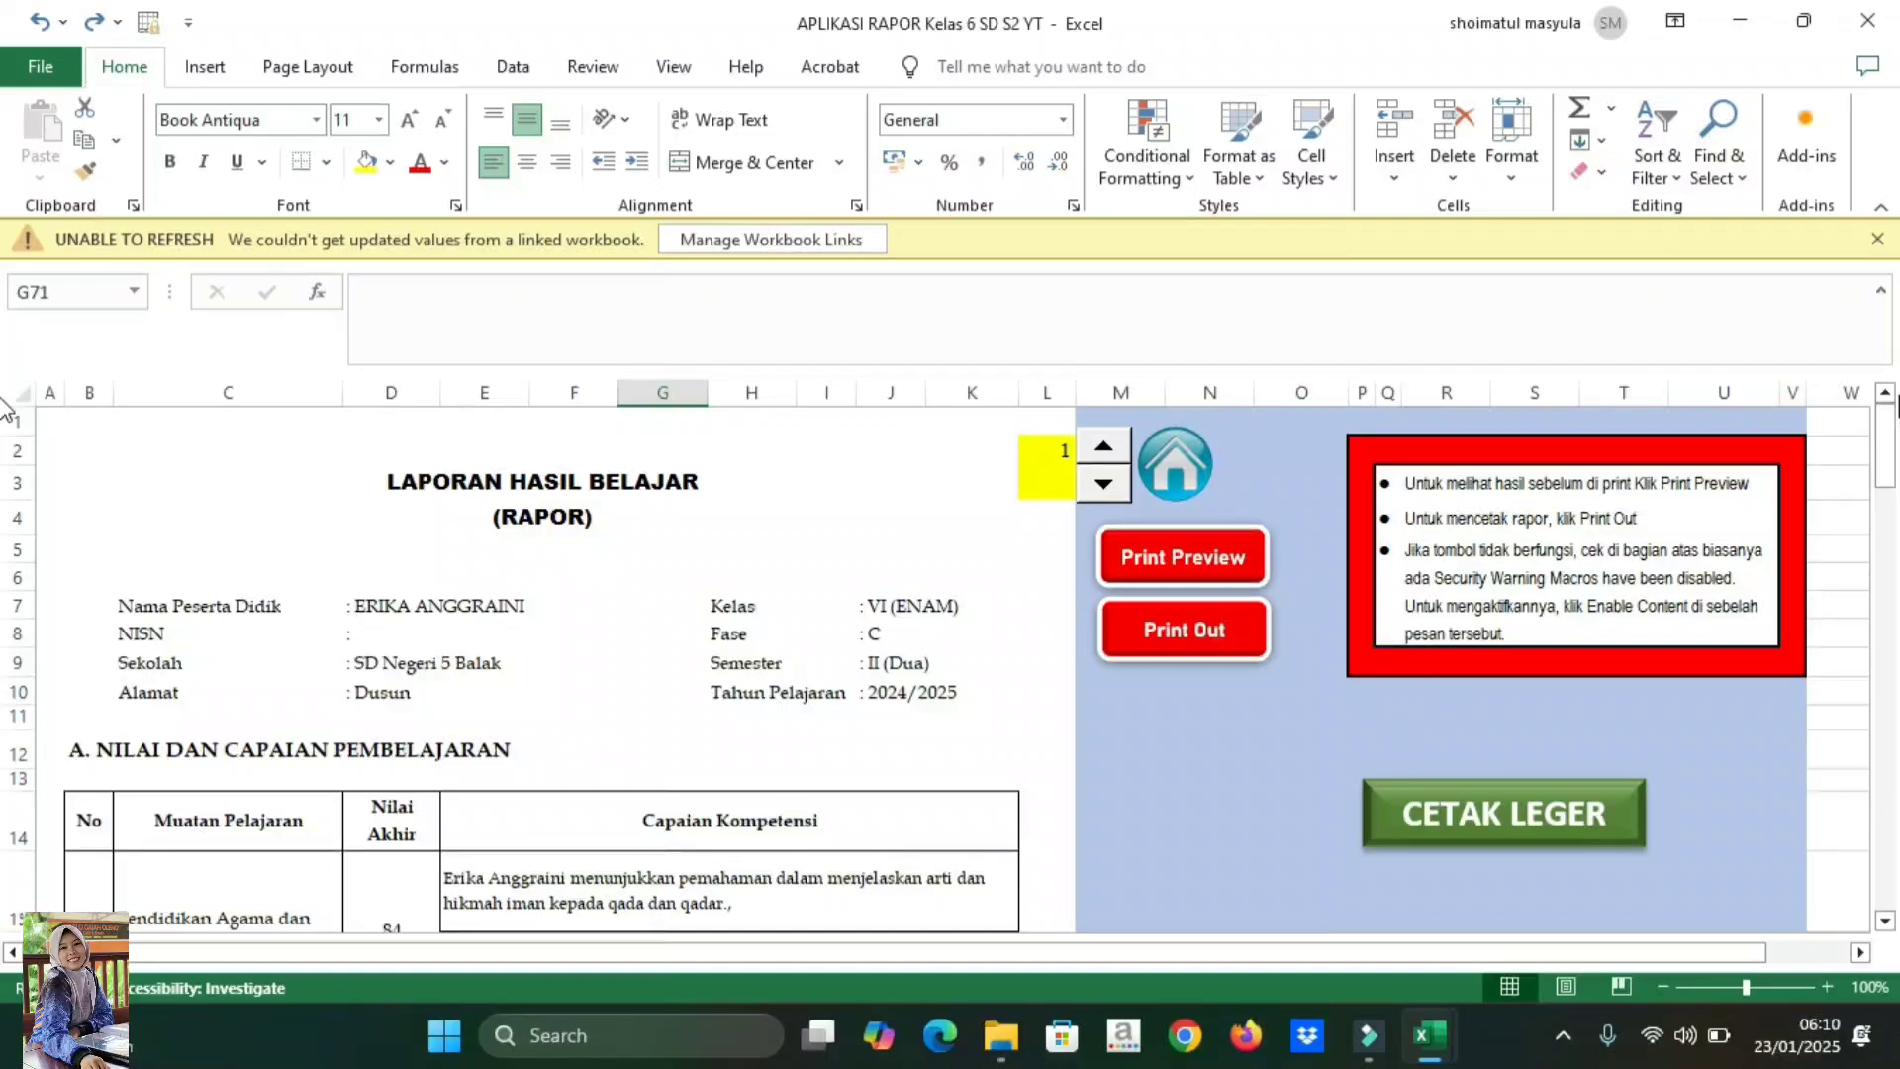
click(1195, 464)
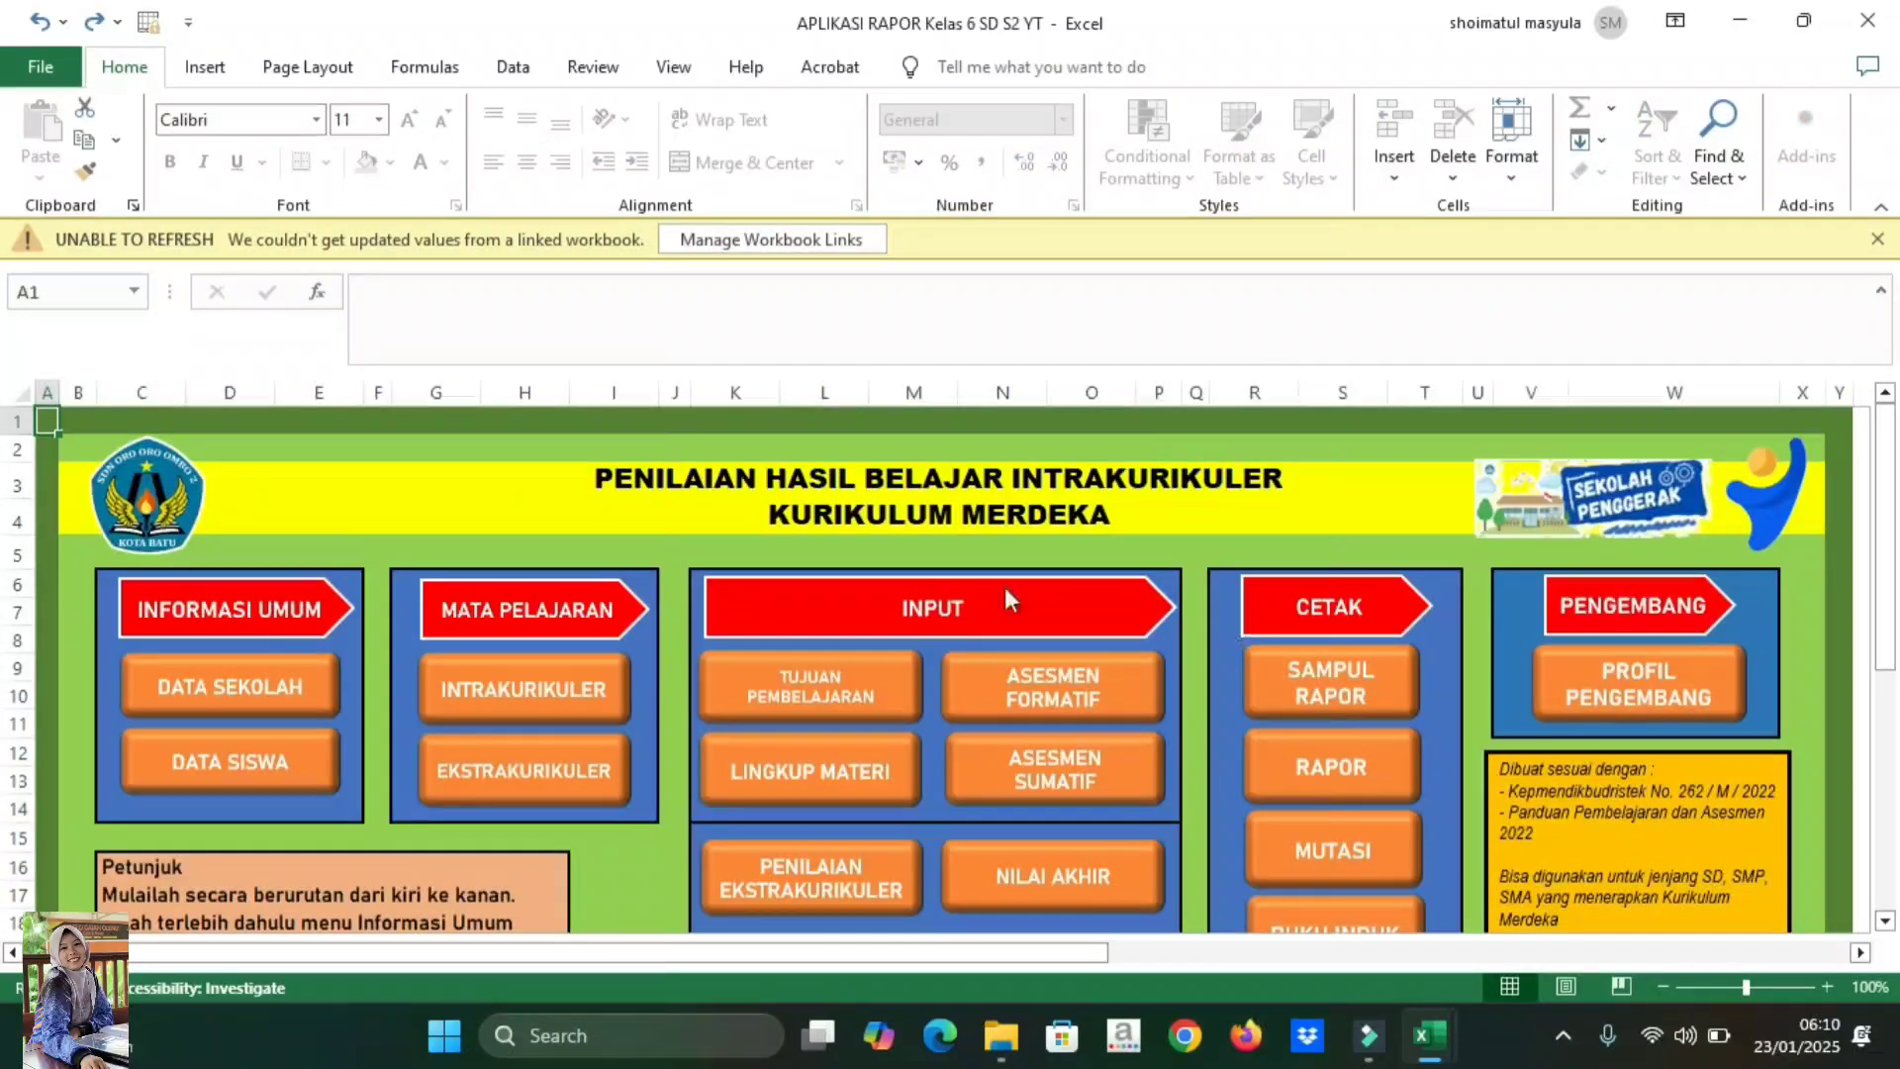